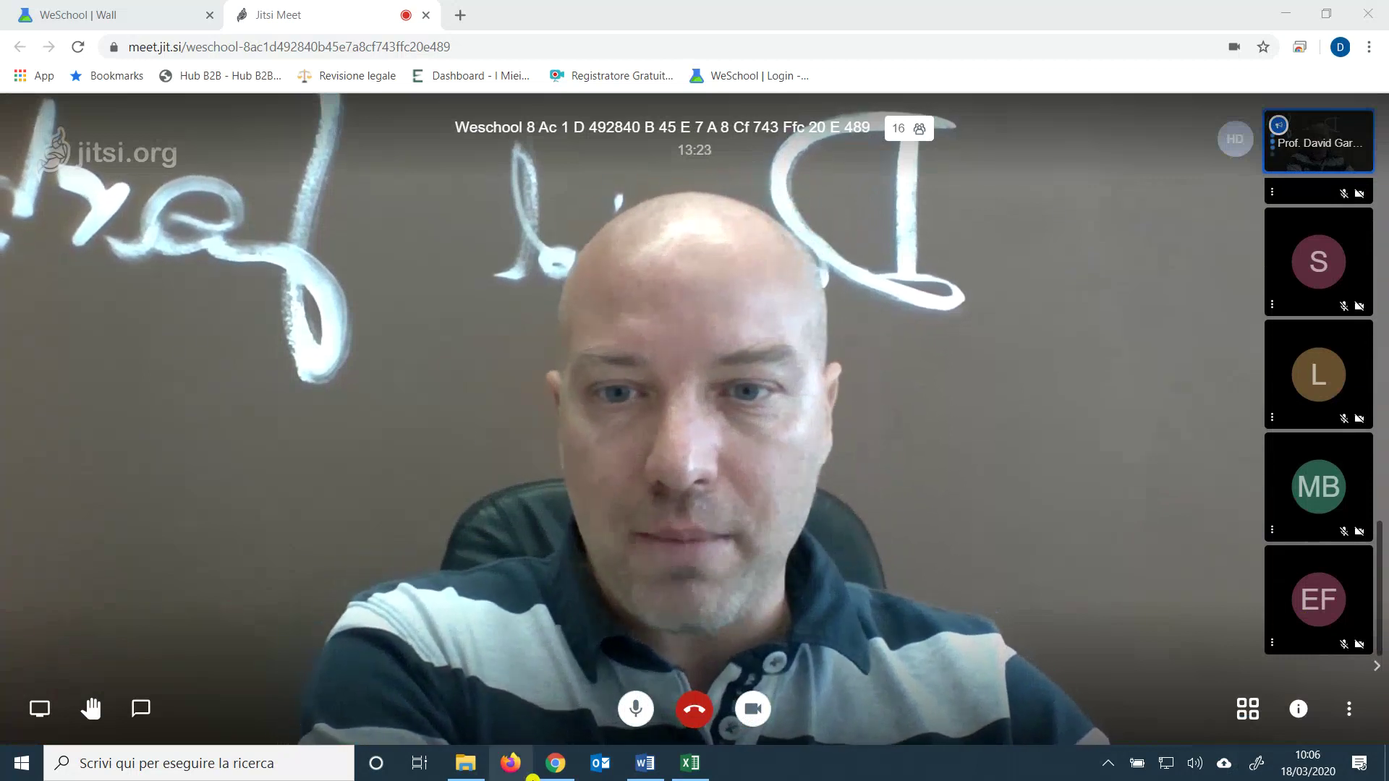
# Switch to the Excel workbook and enter "fattura" in cell A1 of the CALCOLI sheet.
pyautogui.click(690, 762)
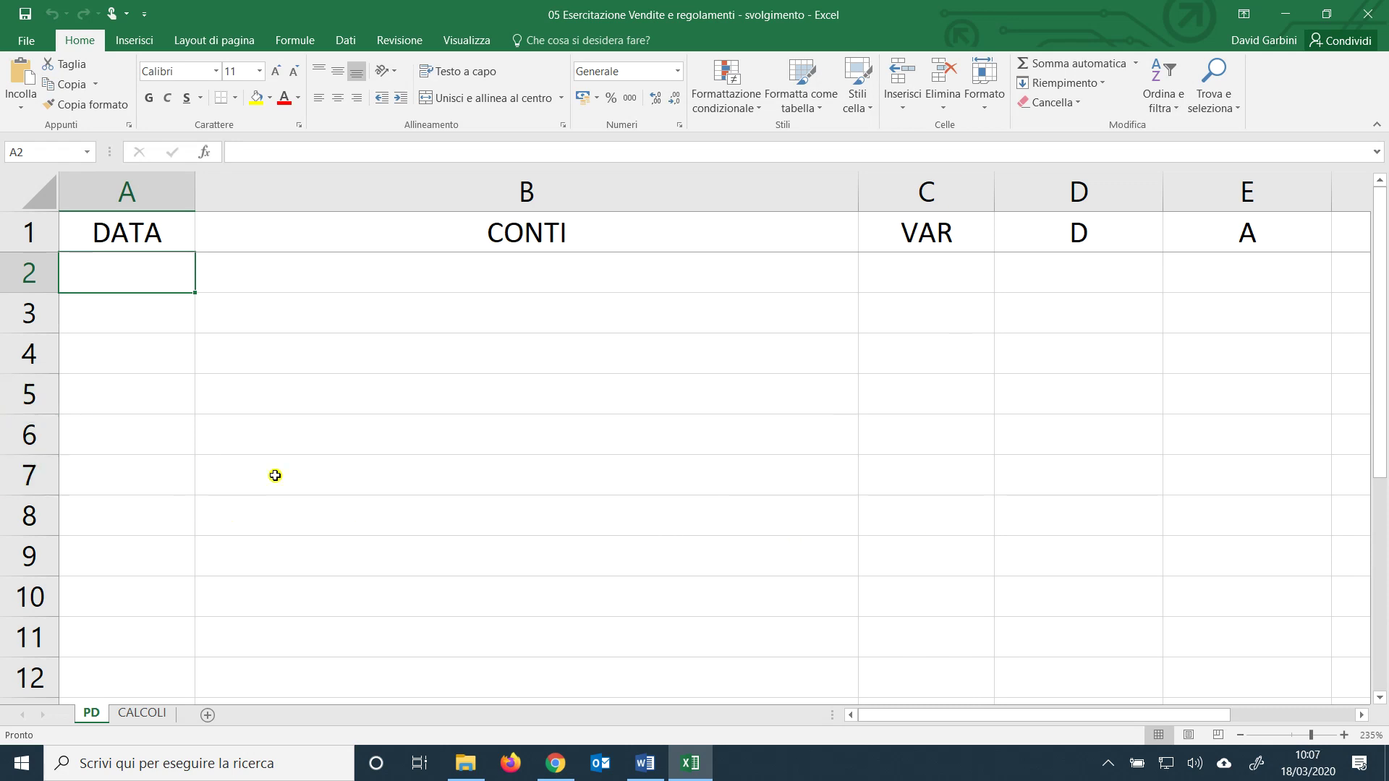
pyautogui.moveTo(555, 770)
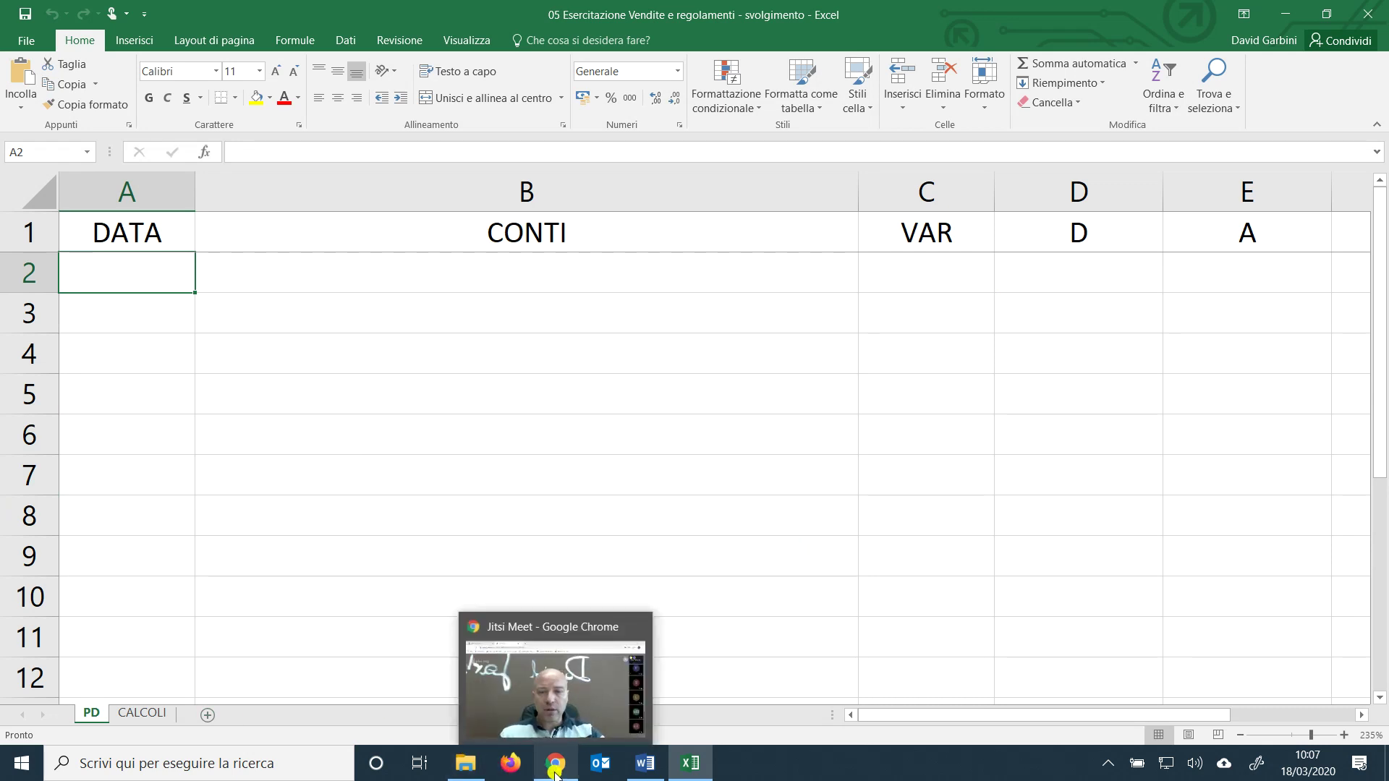
pyautogui.click(142, 712)
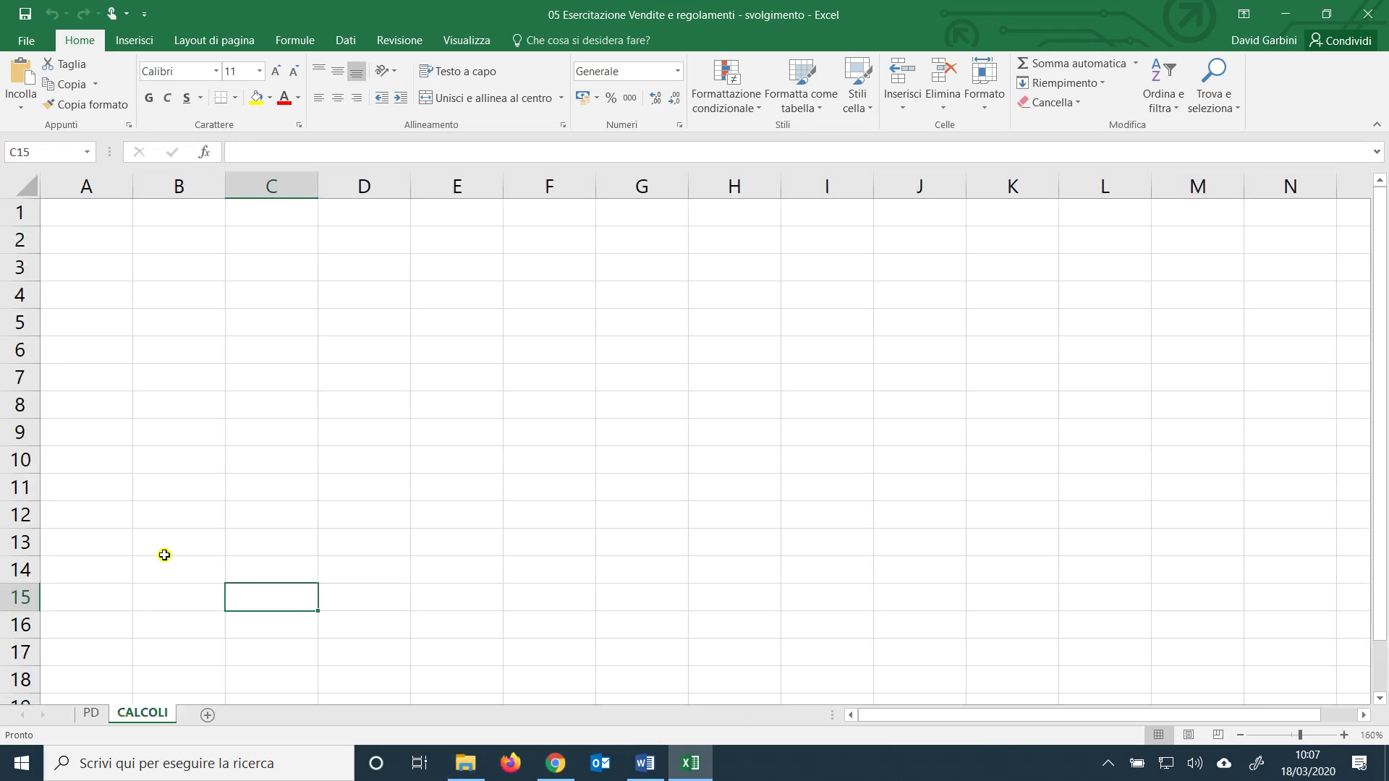
pyautogui.click(87, 214)
pyautogui.write('fa')
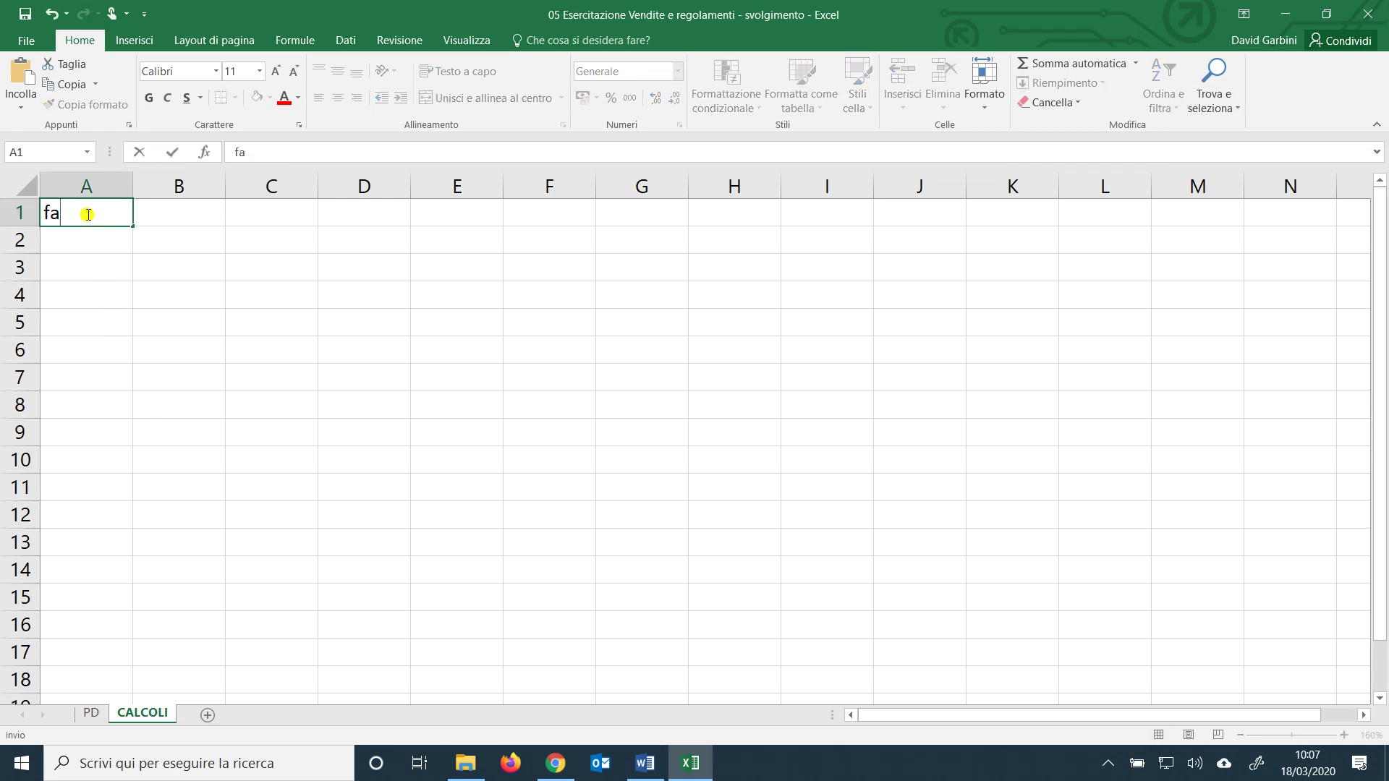
pyautogui.write('ttura')
pyautogui.click(400, 421)
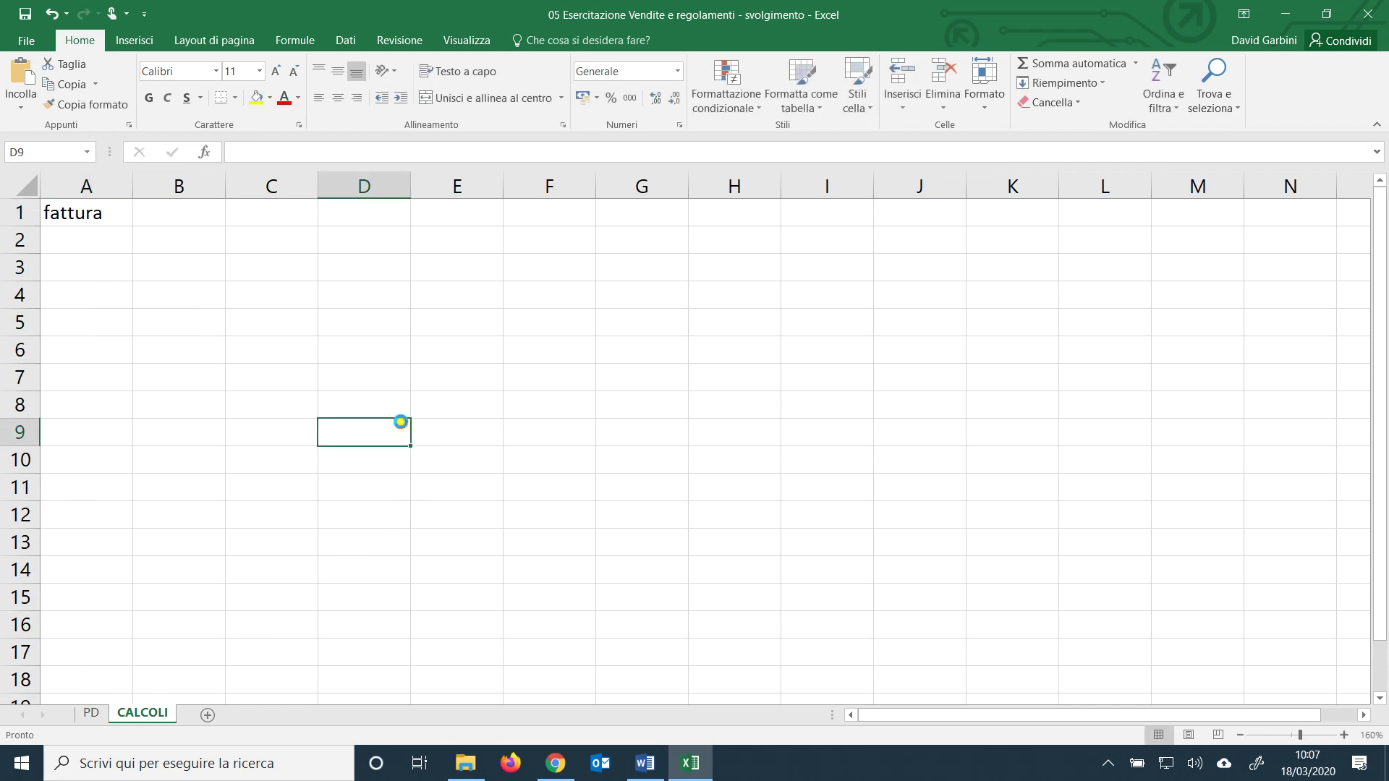
# Enter the label "merci" in cell A2.
pyautogui.keyDown('ctrl'); pyautogui.scroll(7, 400, 422); pyautogui.keyUp('ctrl')
pyautogui.keyDown('ctrl'); pyautogui.scroll(2, 400, 422); pyautogui.keyUp('ctrl')
pyautogui.click(204, 303)
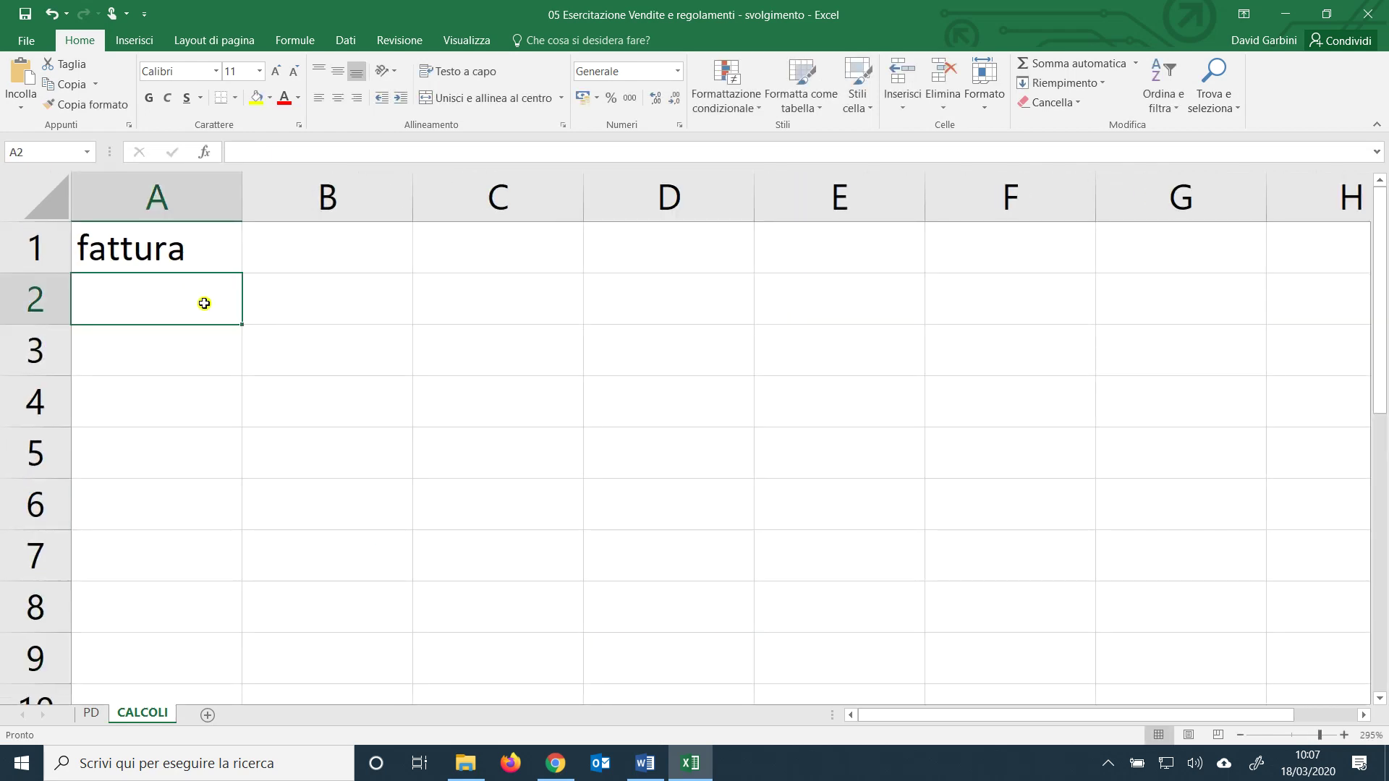
pyautogui.write('mr')
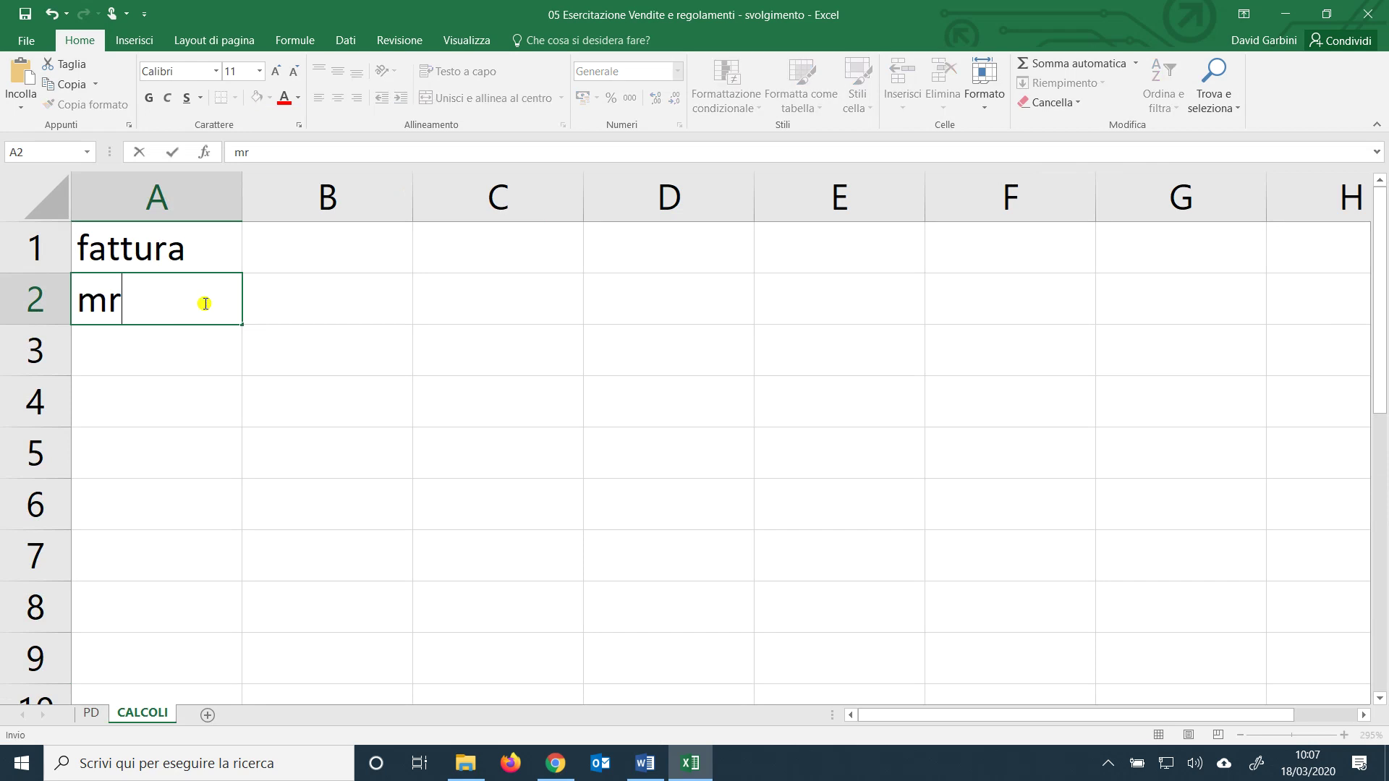
pyautogui.press('BackSpace')
pyautogui.write('erci')
pyautogui.press('Tab')
pyautogui.press('Tab')
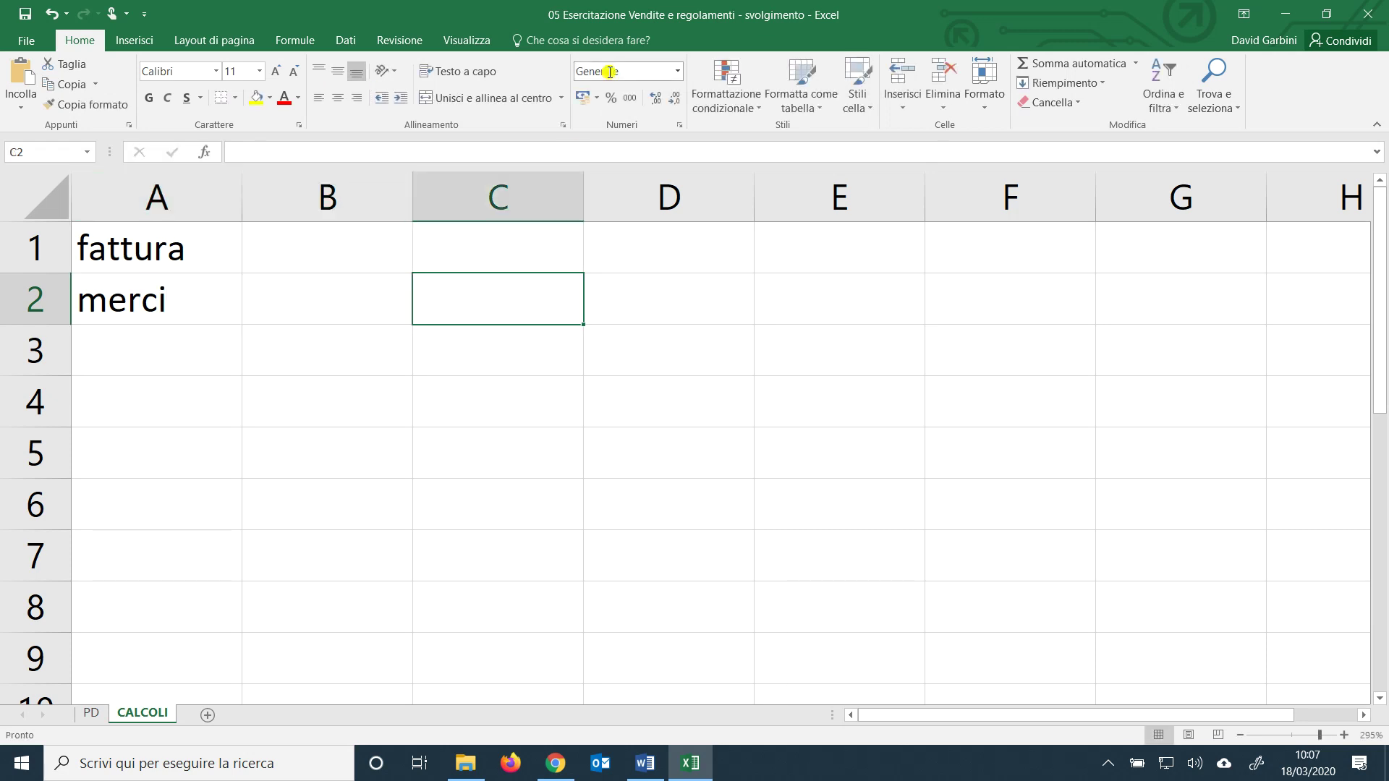
# Apply the Contabilità thousands-separator format to column C and enter the formula =30*125 in C2.
pyautogui.click(496, 198)
pyautogui.click(627, 97)
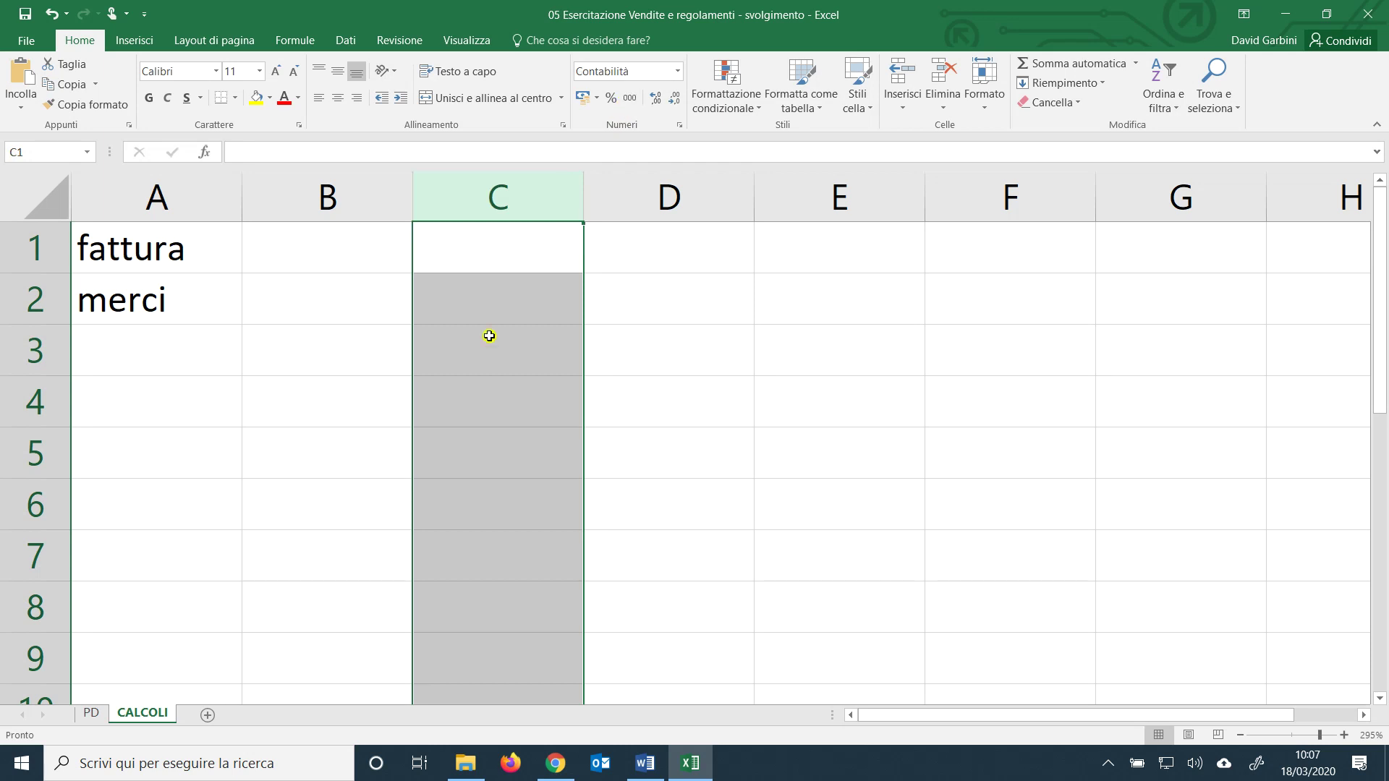
pyautogui.click(501, 300)
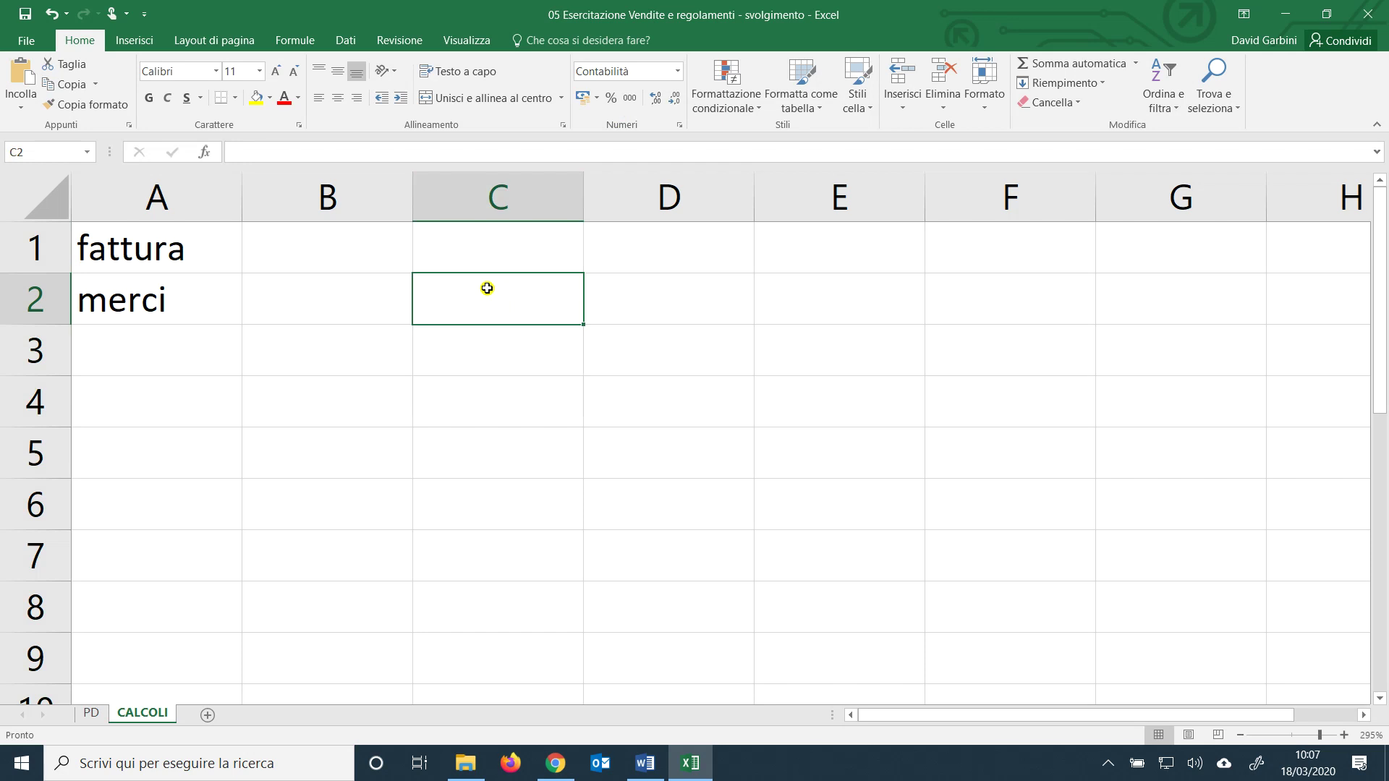
pyautogui.write('=')
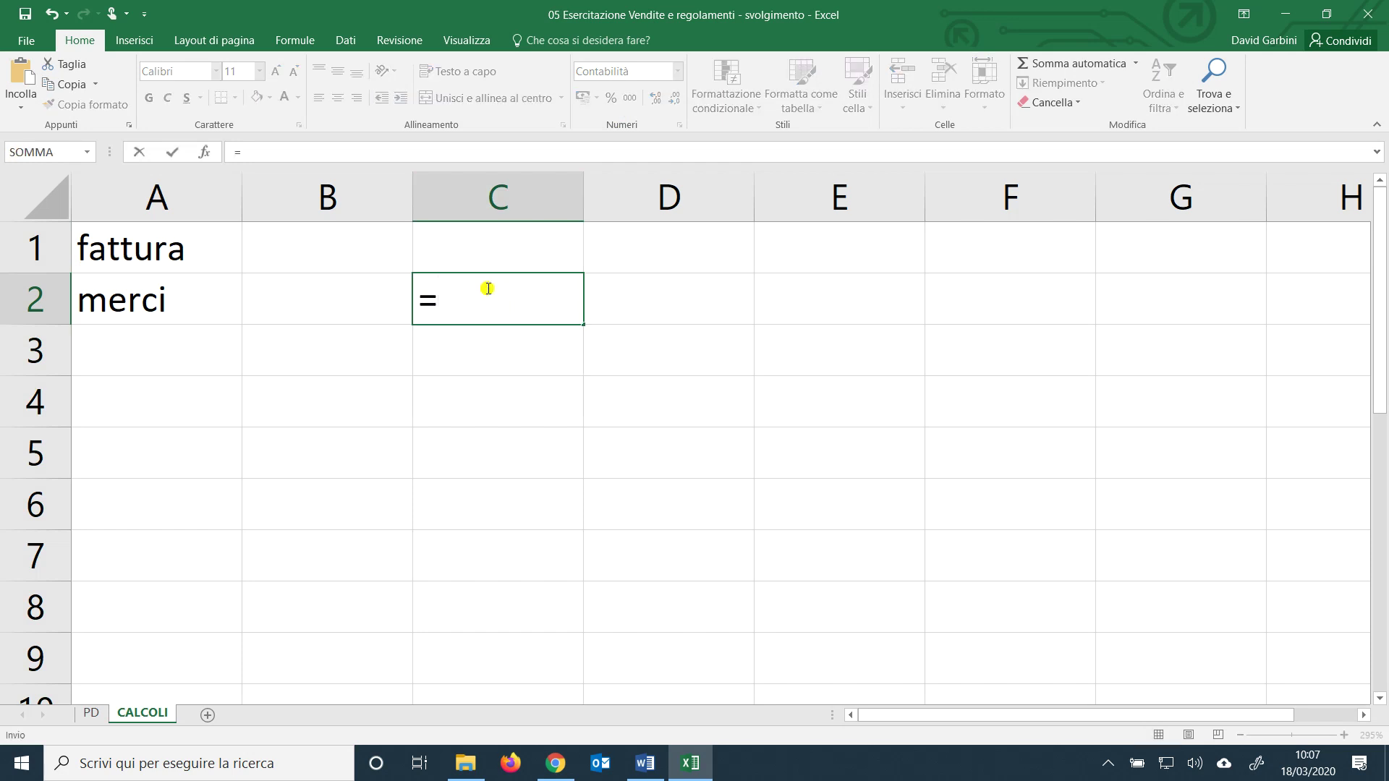
pyautogui.write('30*125')
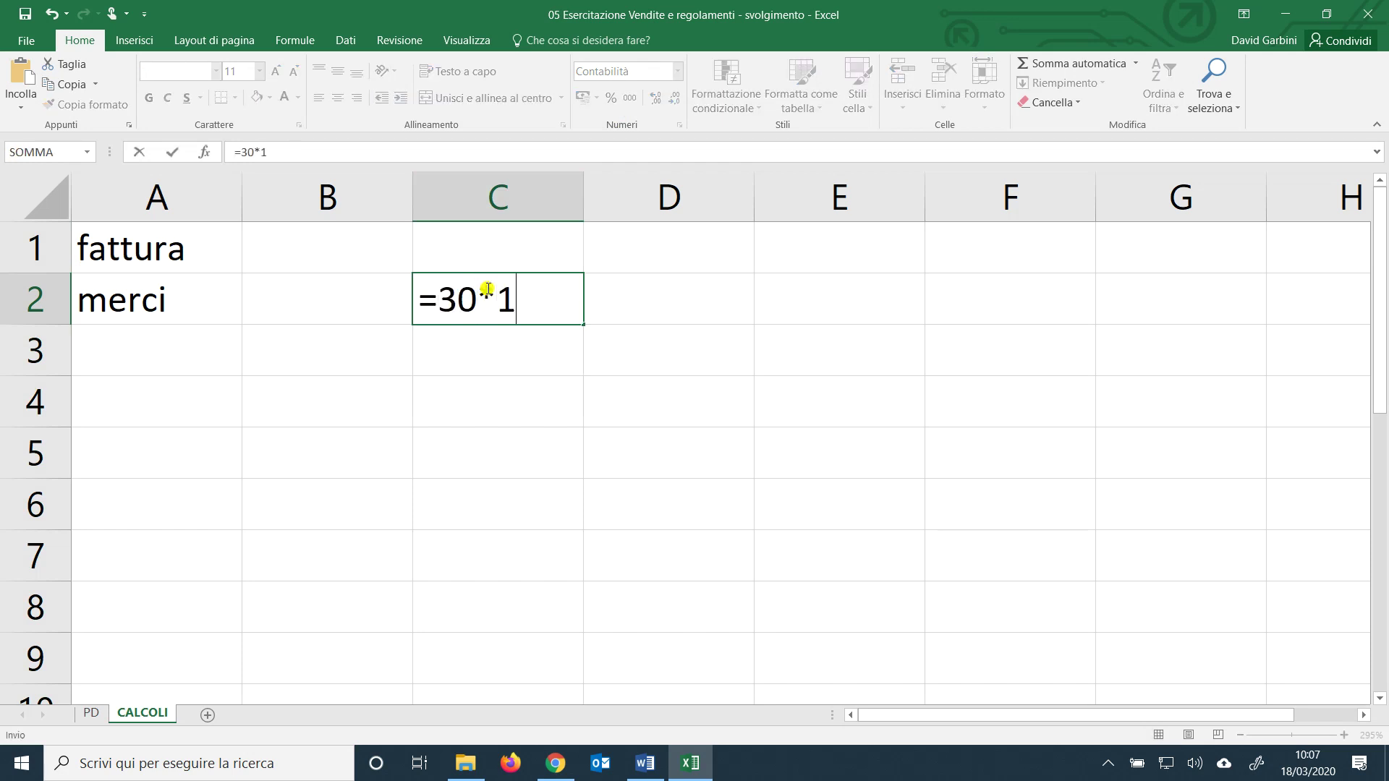
pyautogui.press('Return')
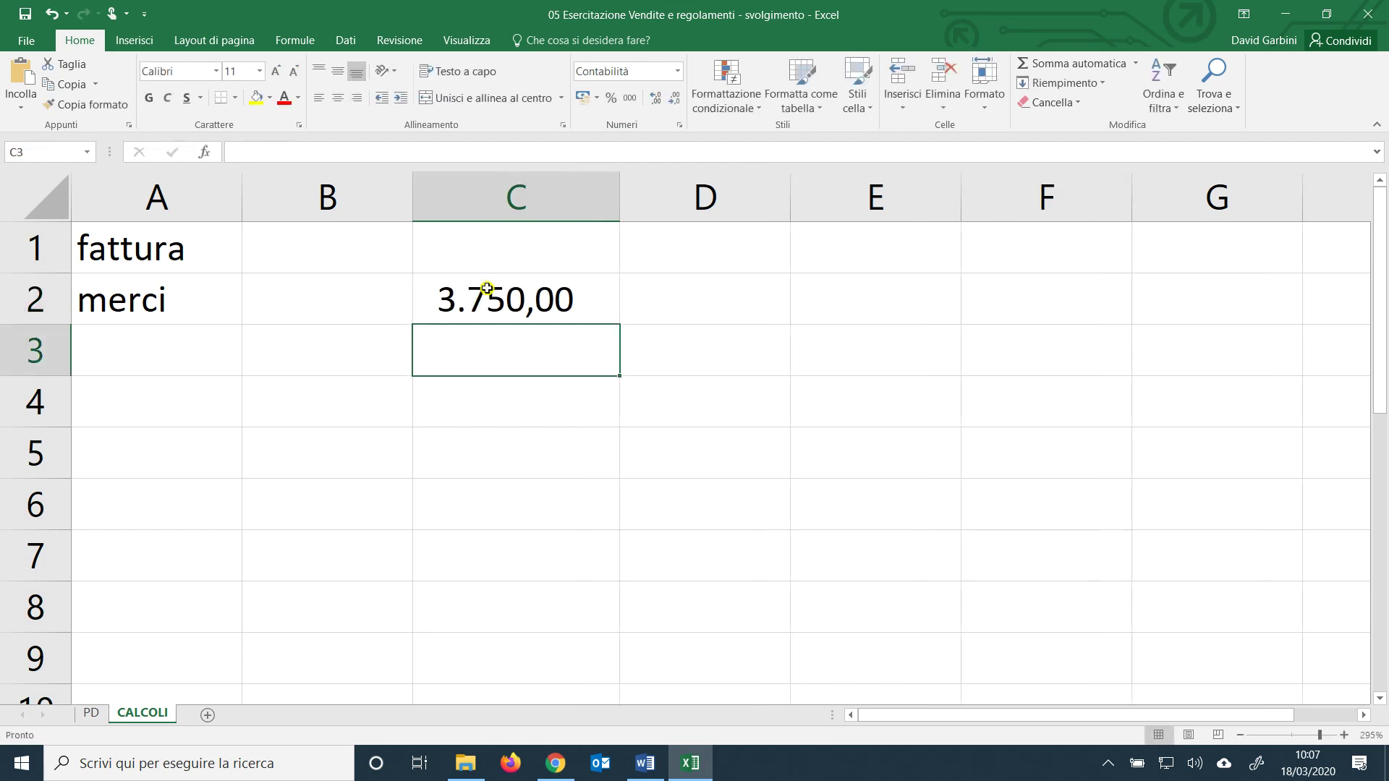
# Format column B as Percentuale, and fill row 3 with "rimb. Costi di trasp." in A3 and 700 in C3.
pyautogui.click(350, 194)
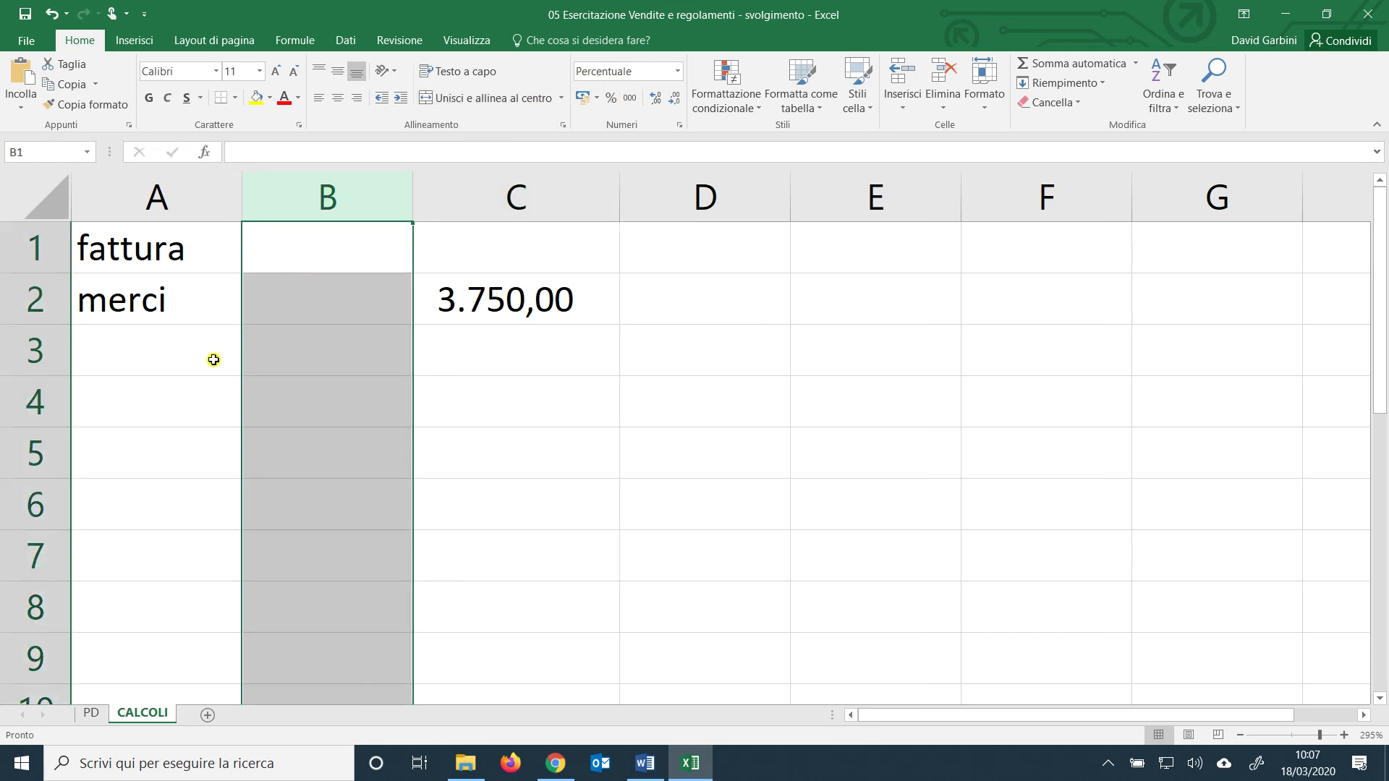
pyautogui.click(200, 357)
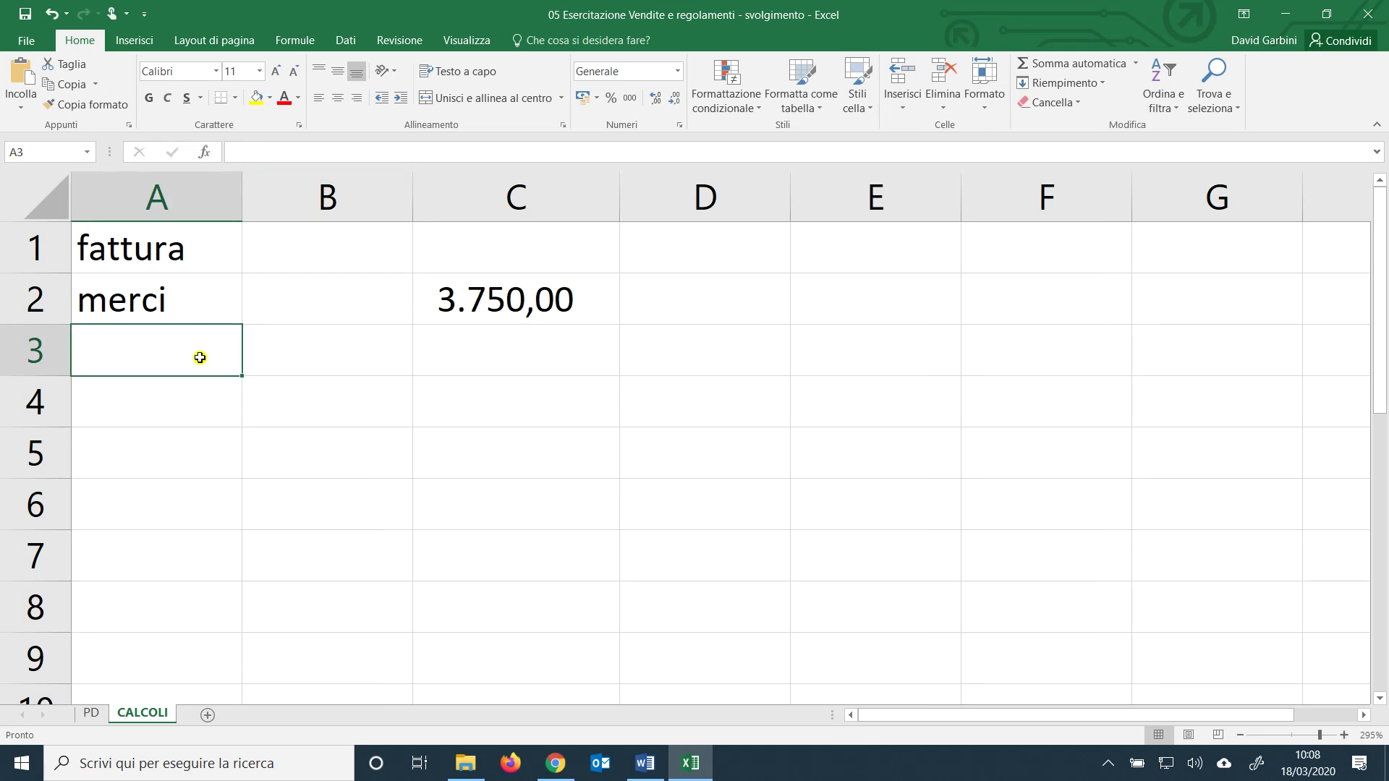
pyautogui.write('rimb. costi di trasp.')
pyautogui.press('Tab')
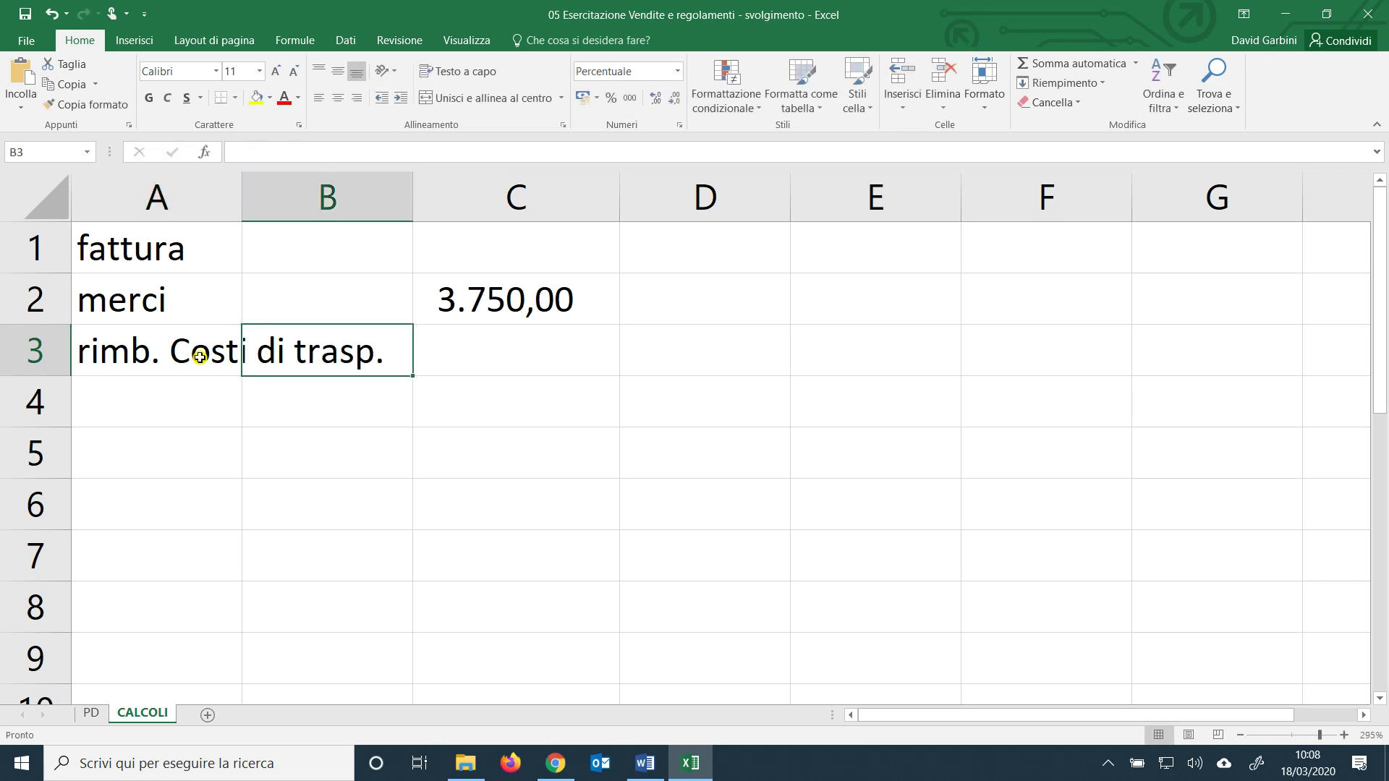
pyautogui.press('Tab')
pyautogui.write('700')
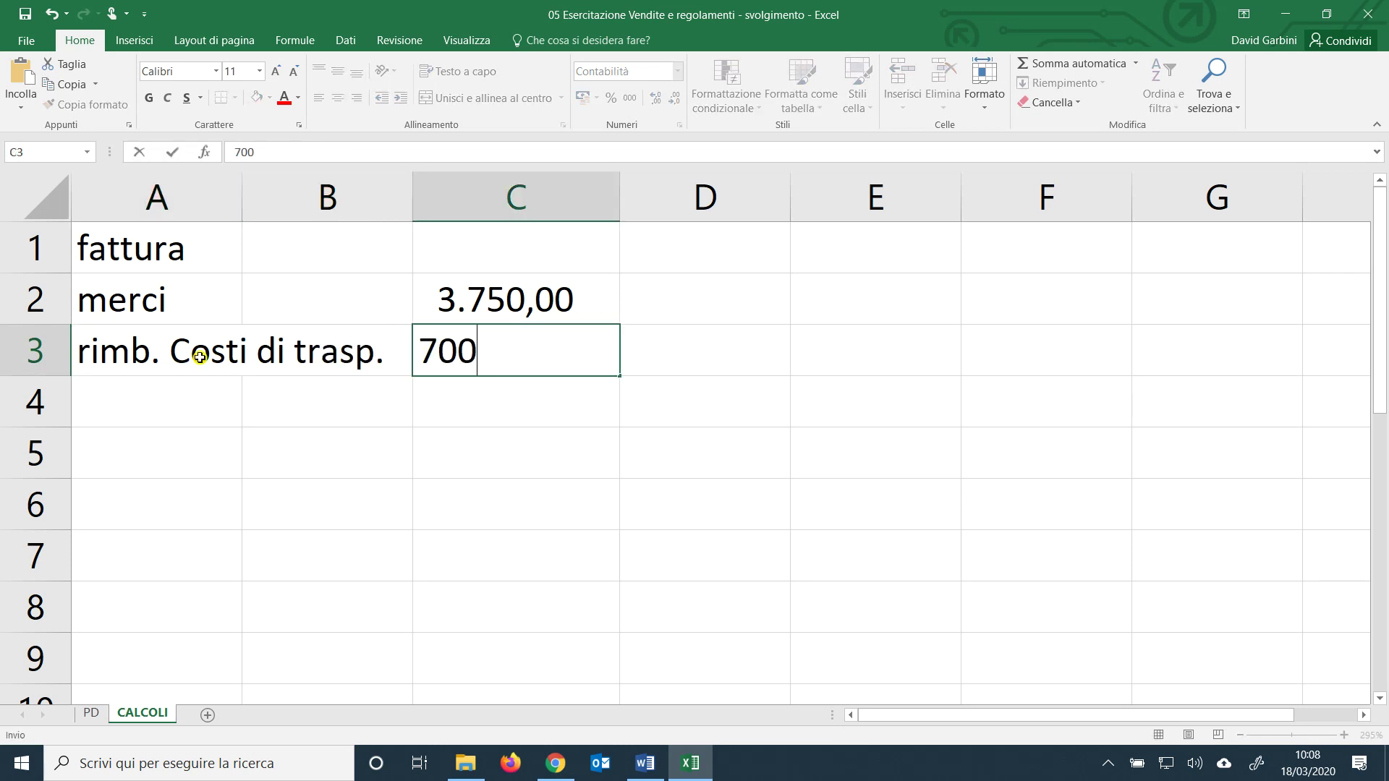
pyautogui.press('Return')
# Add a bottom border to A3:C3 and create a "totale B.I." row in row 4 with =SOMMA(C2:C3) in C4.
pyautogui.moveTo(149, 350); pyautogui.dragTo(506, 350)
pyautogui.click(221, 98)
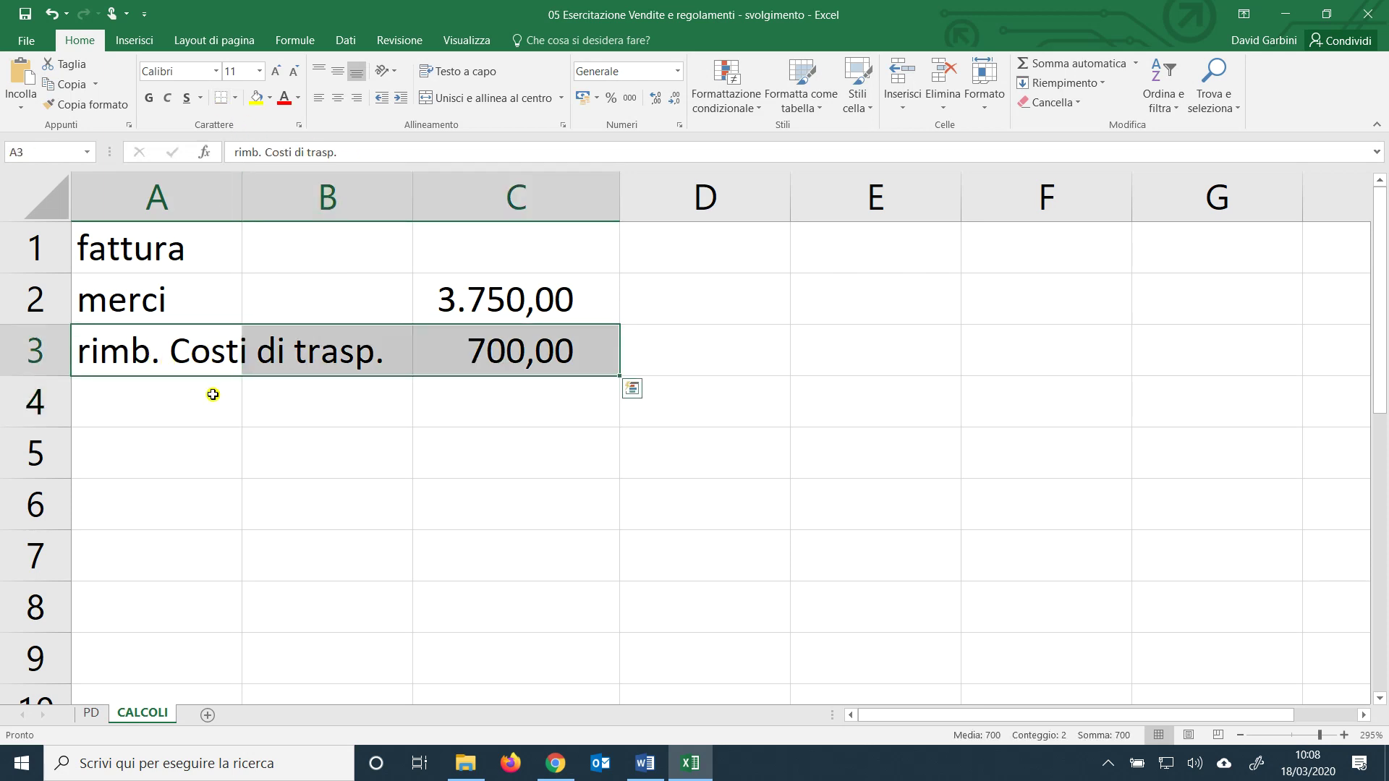
pyautogui.click(222, 389)
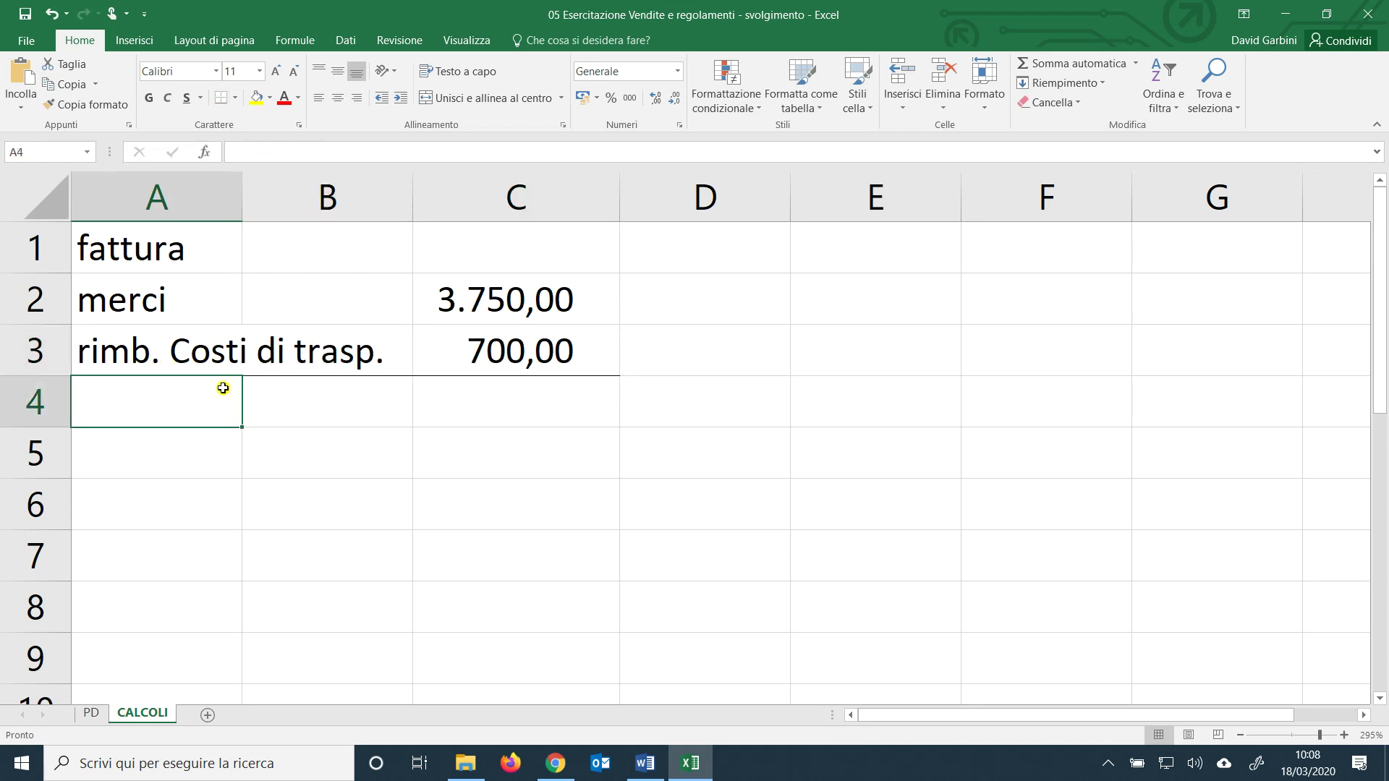
pyautogui.write('tot')
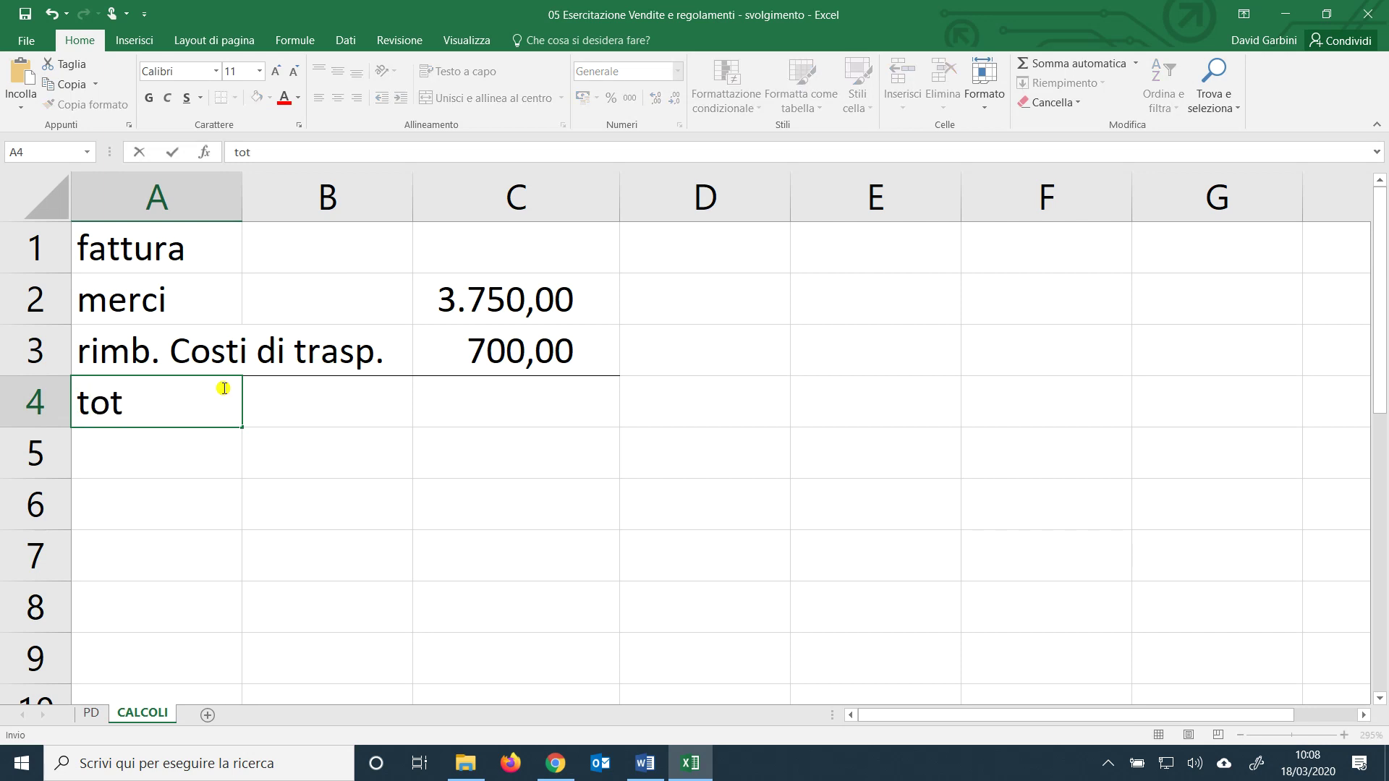
pyautogui.write('ale B.I.')
pyautogui.press('Tab')
pyautogui.press('Tab')
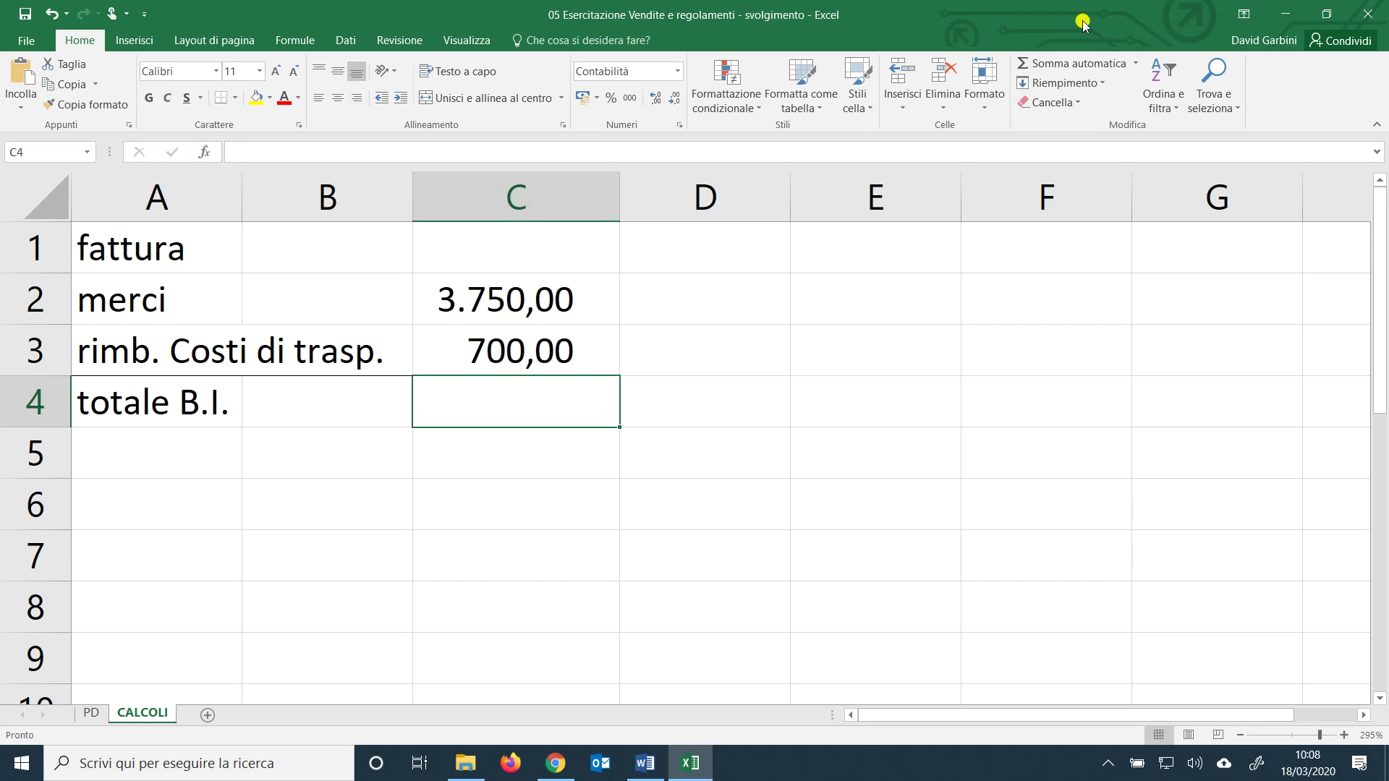
pyautogui.click(1083, 66)
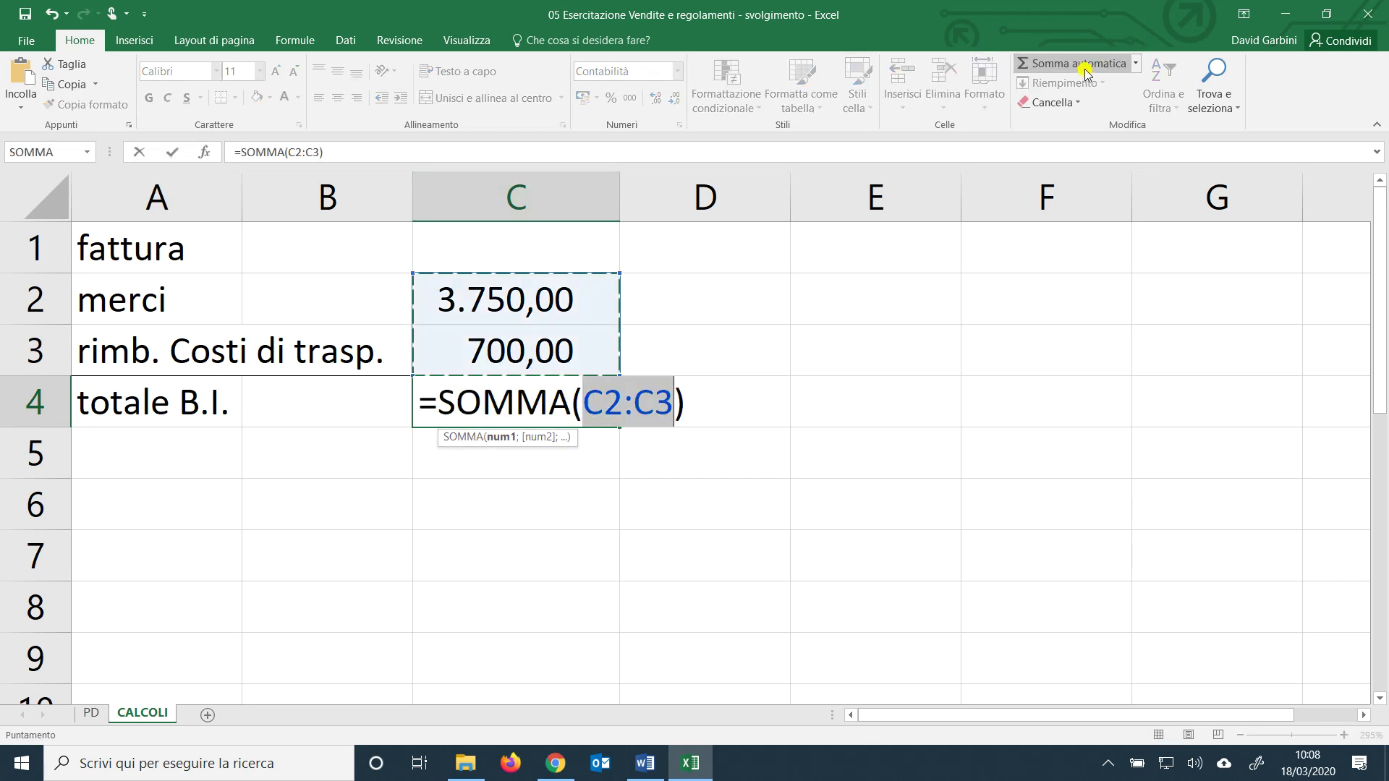
pyautogui.press('Return')
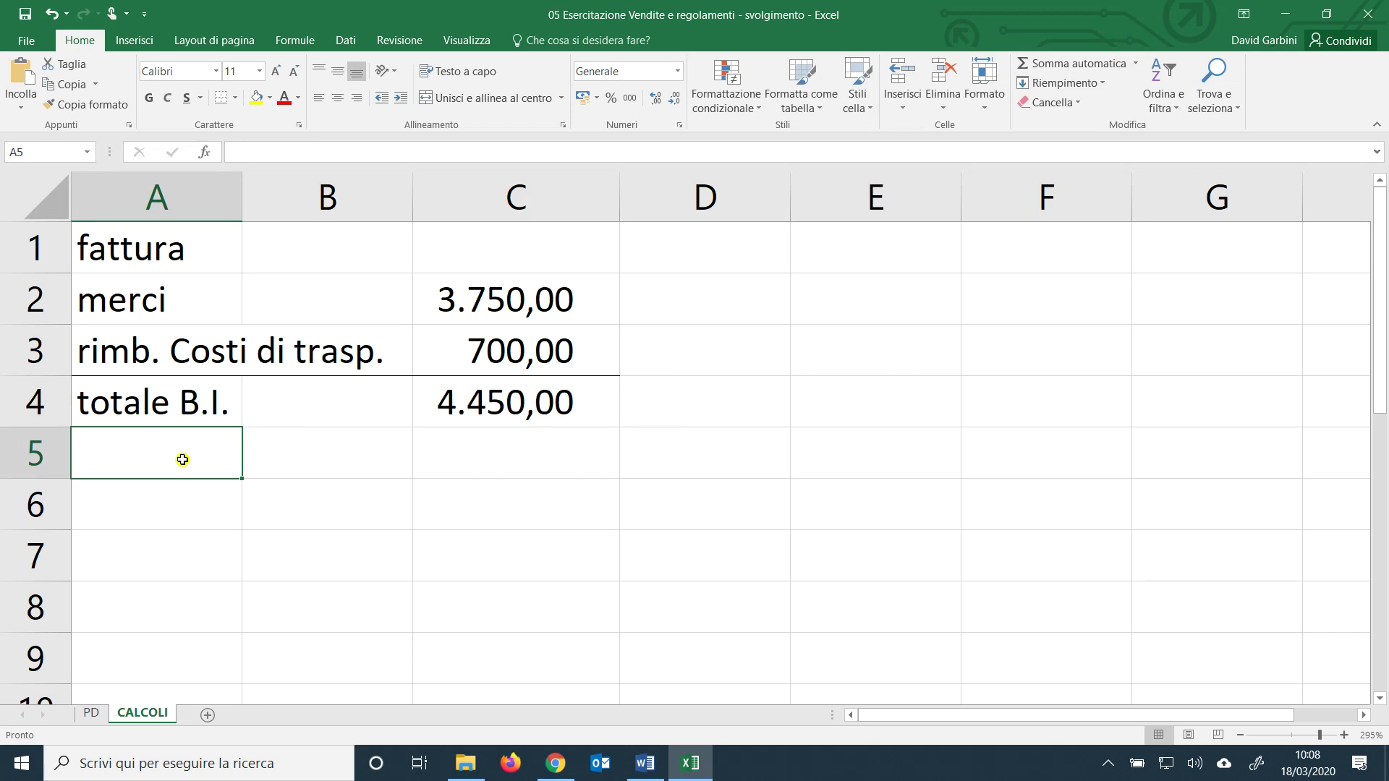
# Enter "IVA" in A5 and its rate of 10% in B5.
pyautogui.write('IVA')
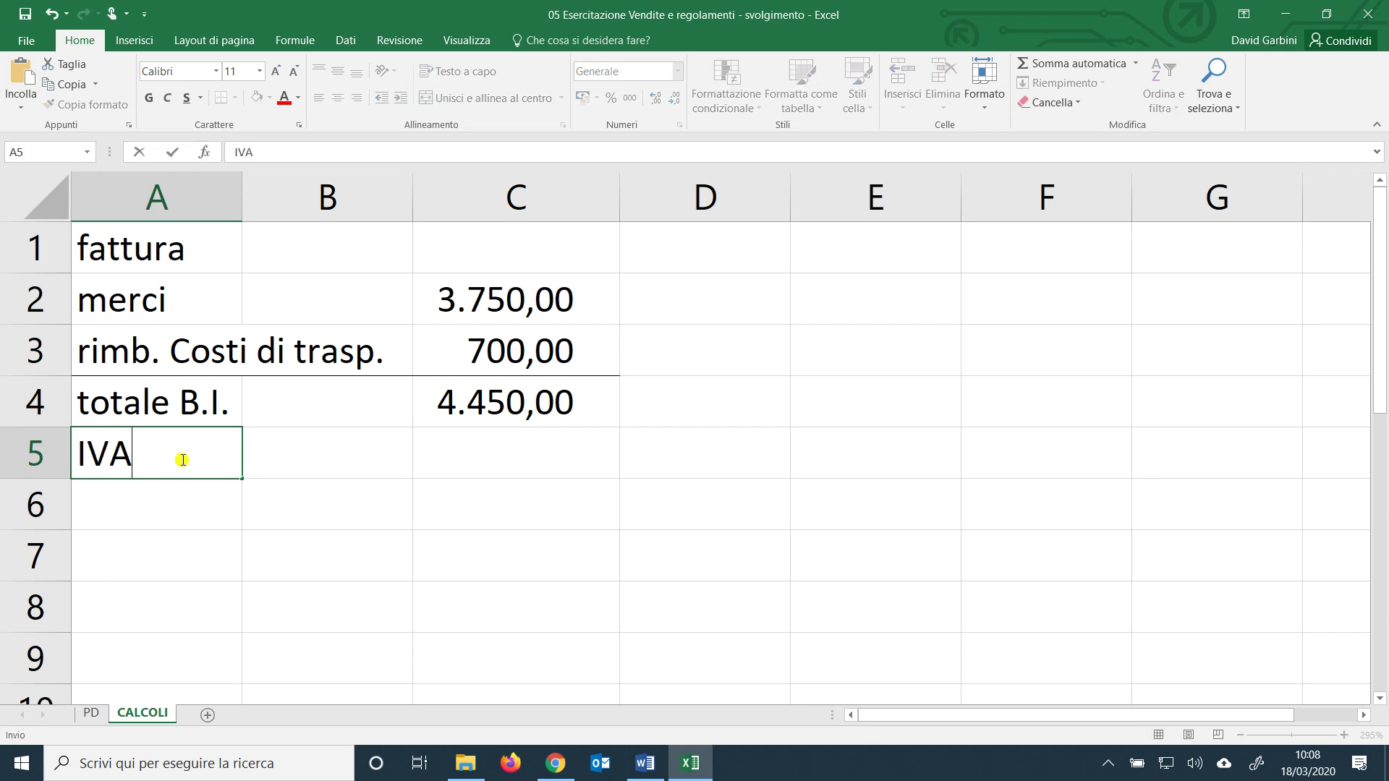
pyautogui.press('Tab')
pyautogui.press('Tab')
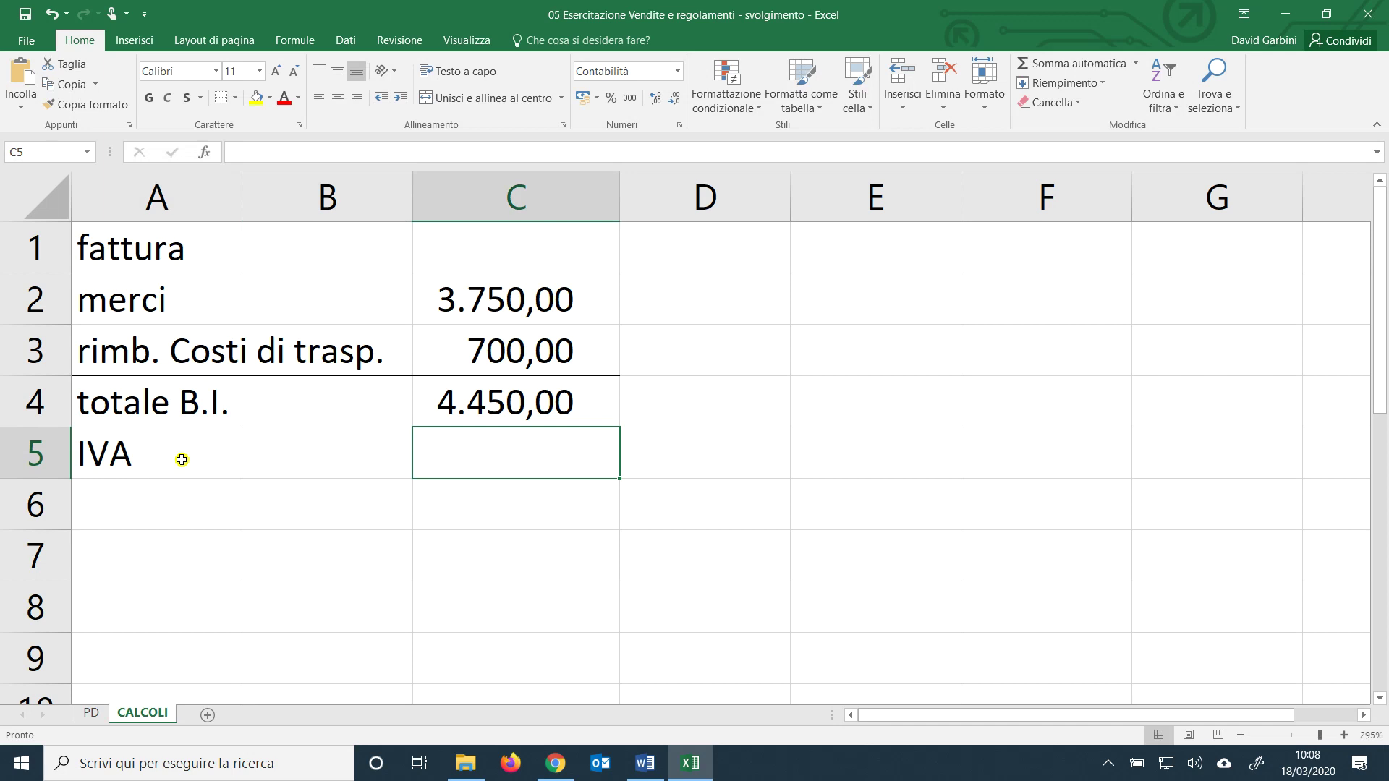
pyautogui.press('Left')
pyautogui.write('10%')
pyautogui.press('Tab')
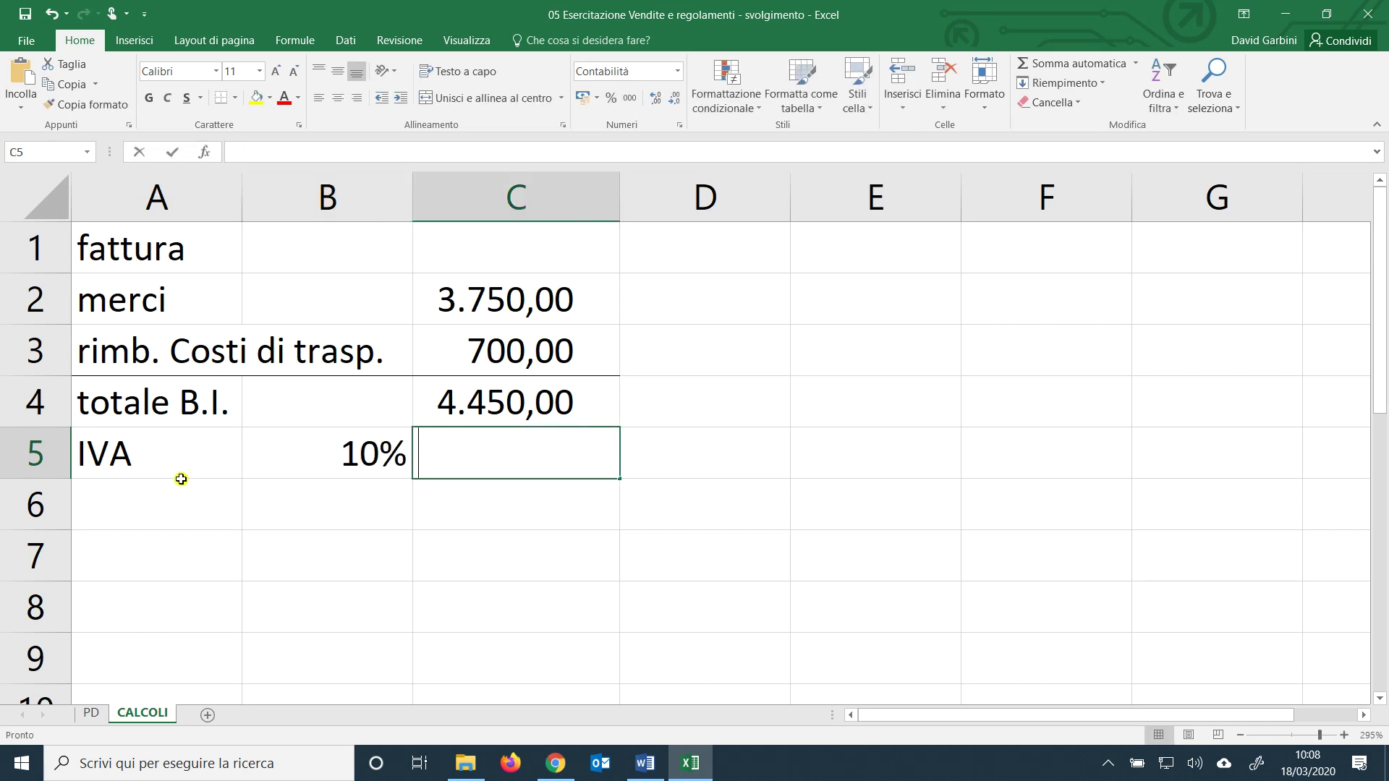
# Calculate the IVA amount in C5 by multiplying the totale B.I. in C4 by the rate in B5.
pyautogui.write('=')
pyautogui.click(498, 411)
pyautogui.write('*')
pyautogui.click(401, 460)
pyautogui.press('Return')
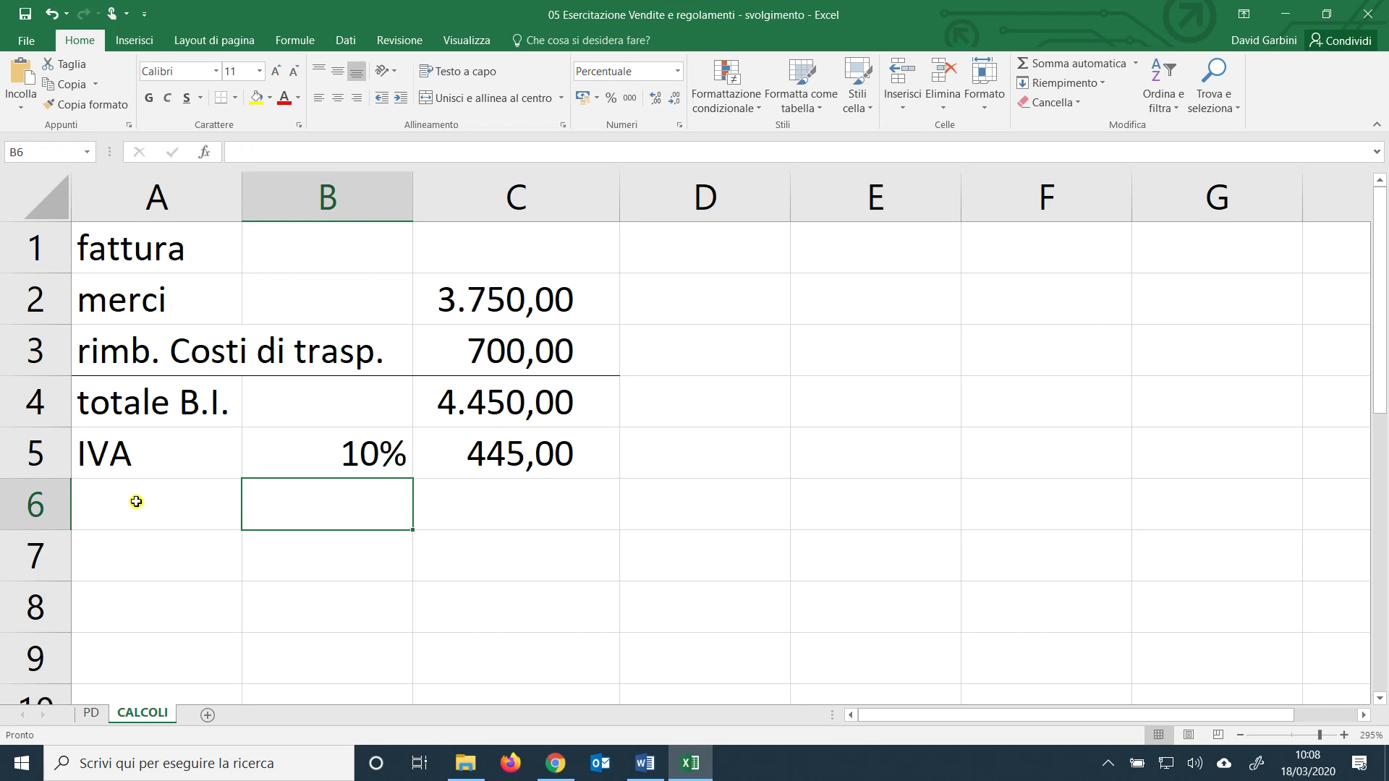
# Add a bottom border to A5:C5 and enter the label "totale ft" in A6.
pyautogui.moveTo(102, 465); pyautogui.dragTo(434, 465)
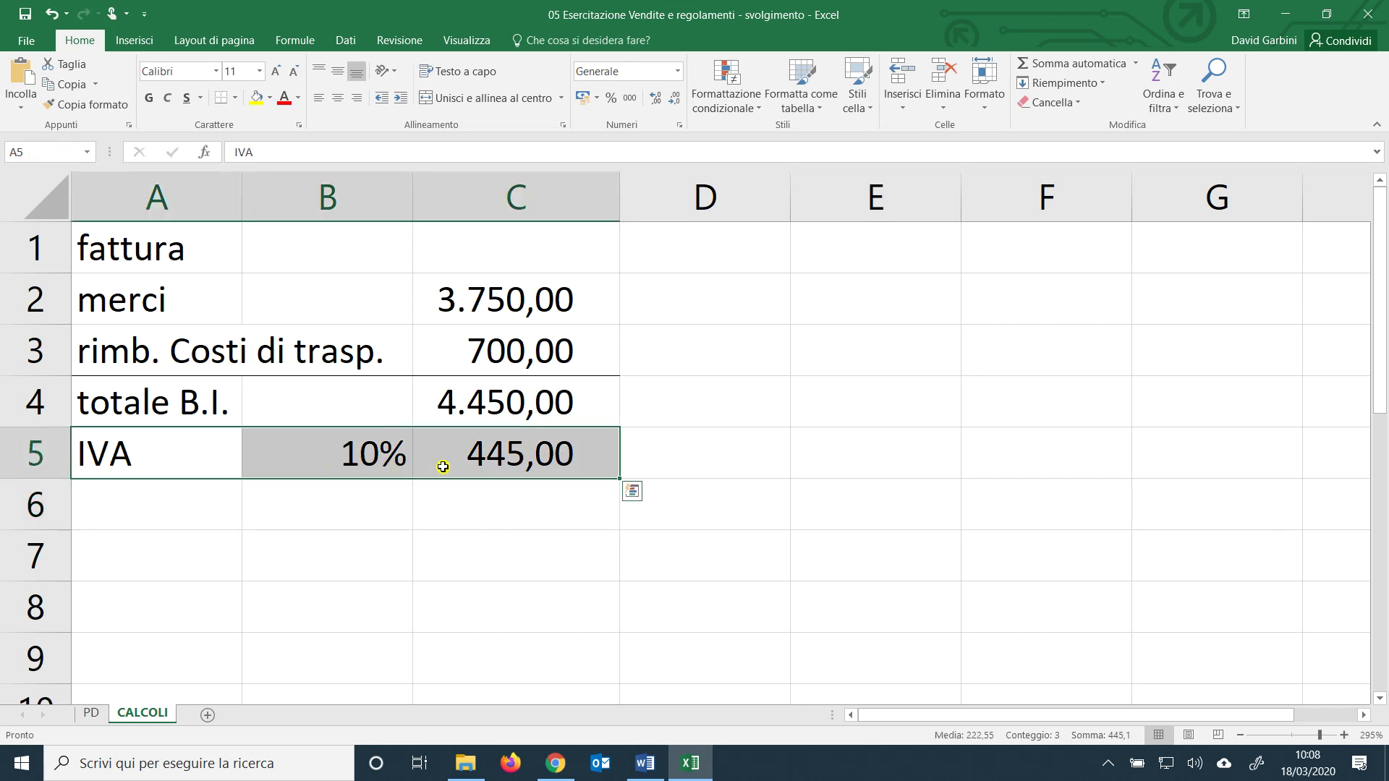
pyautogui.click(157, 501)
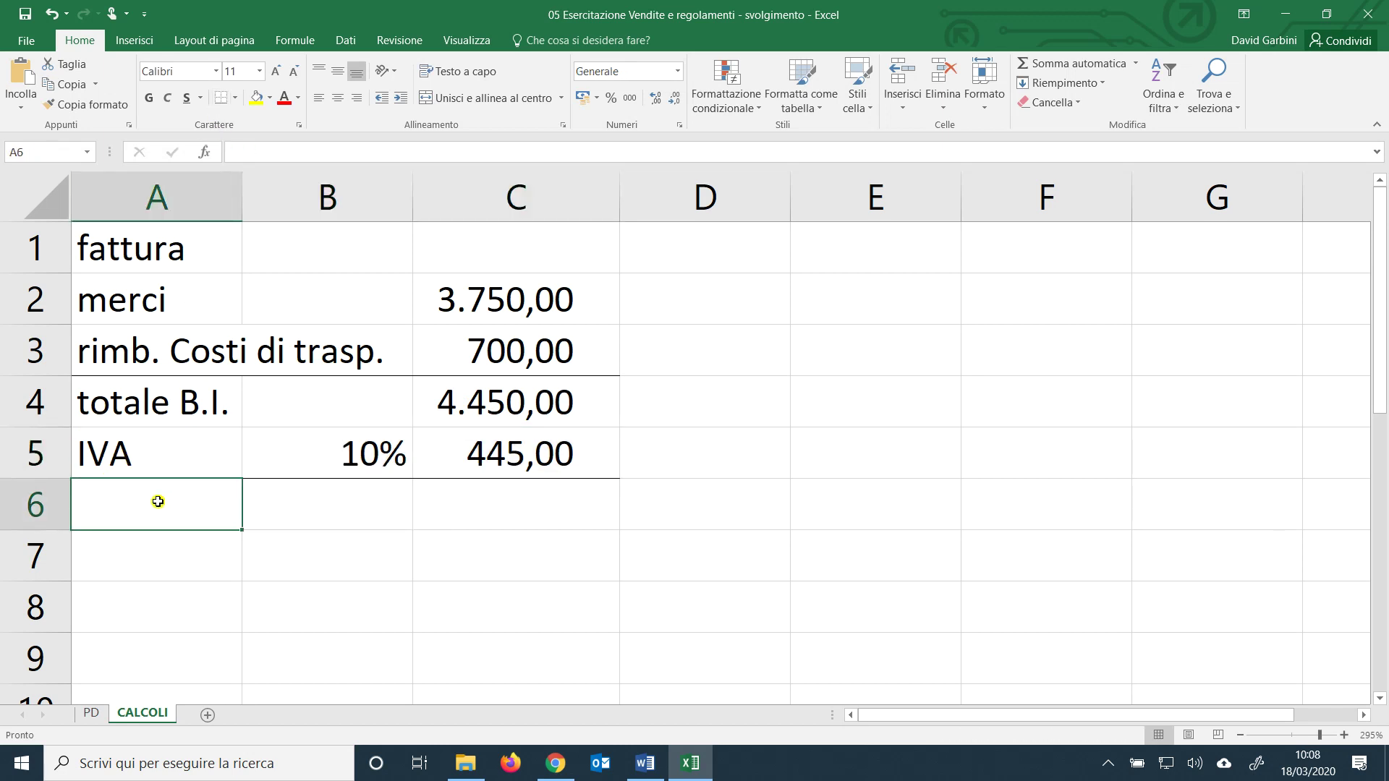
pyautogui.write('tota')
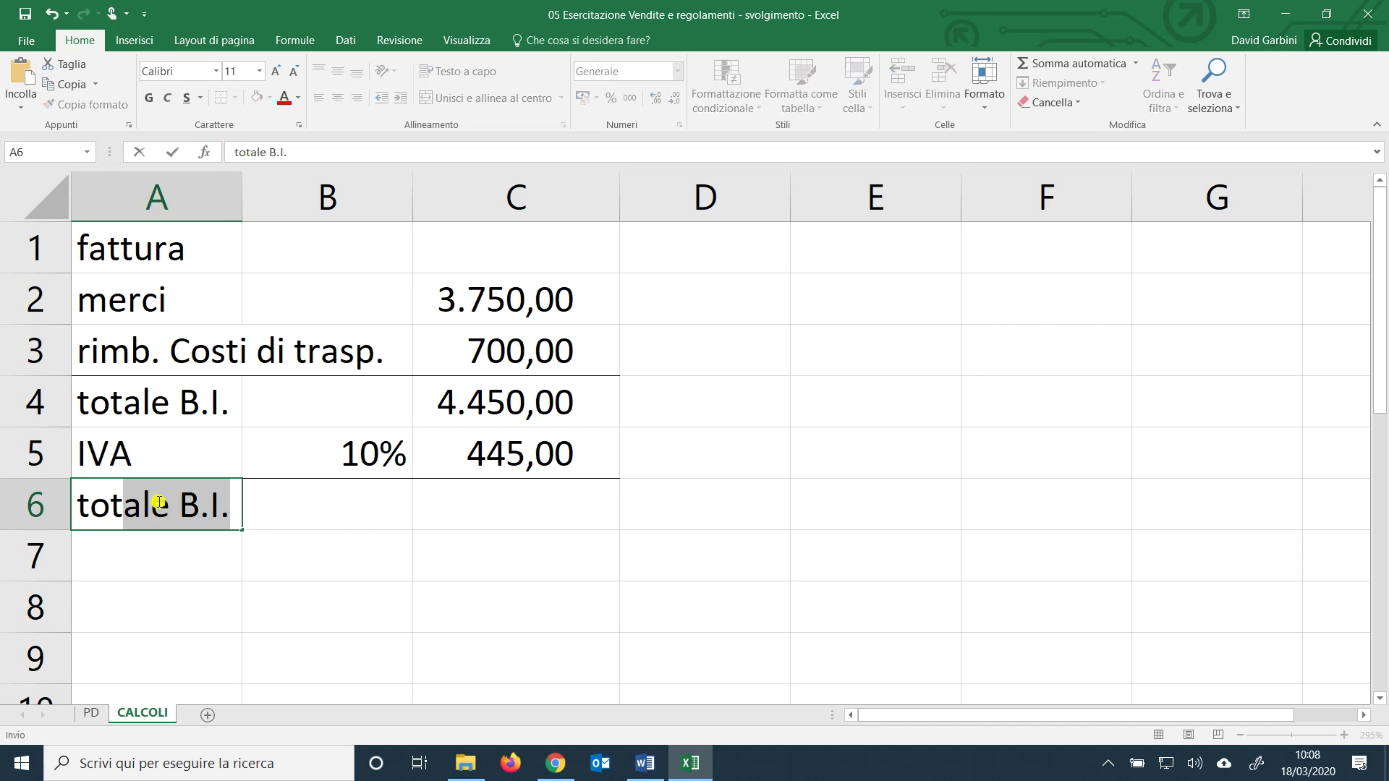
pyautogui.write('le ft')
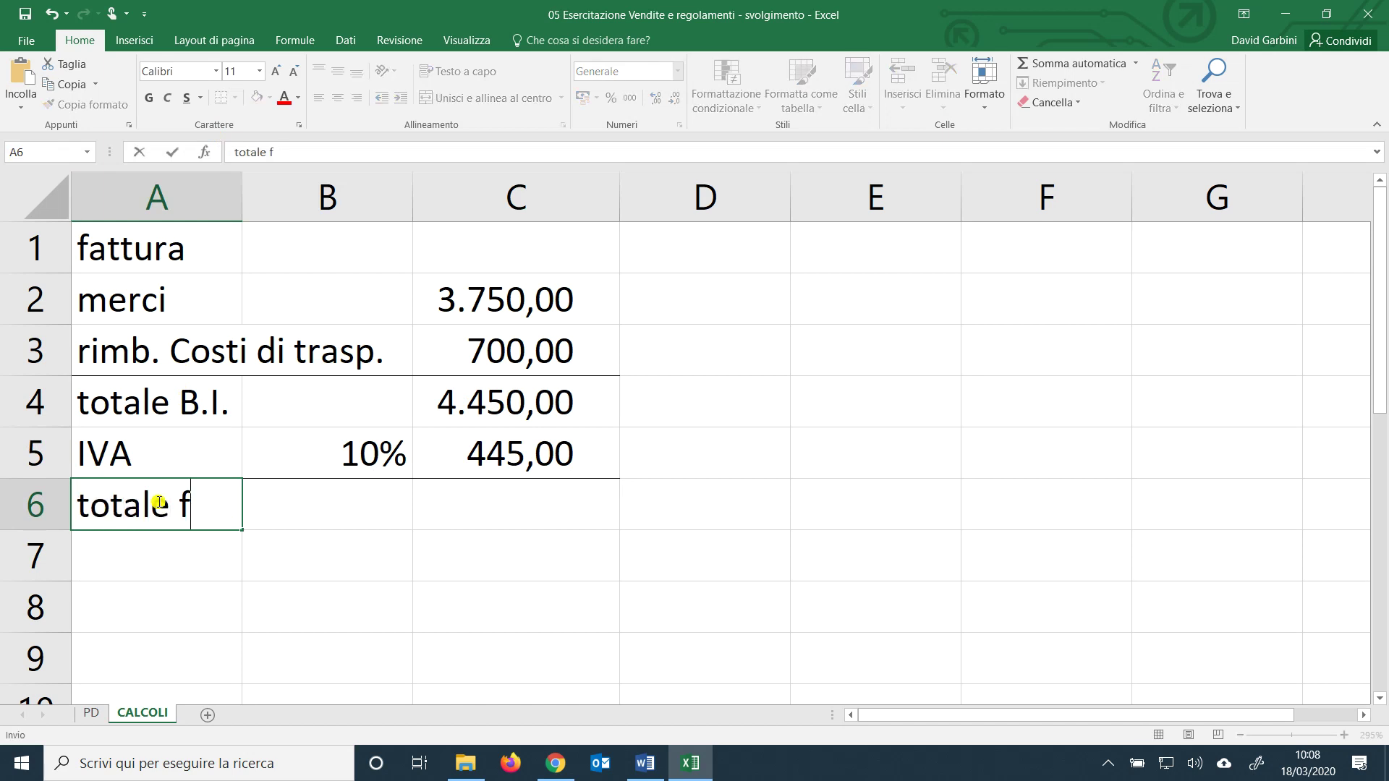
pyautogui.press('Tab')
pyautogui.press('Tab')
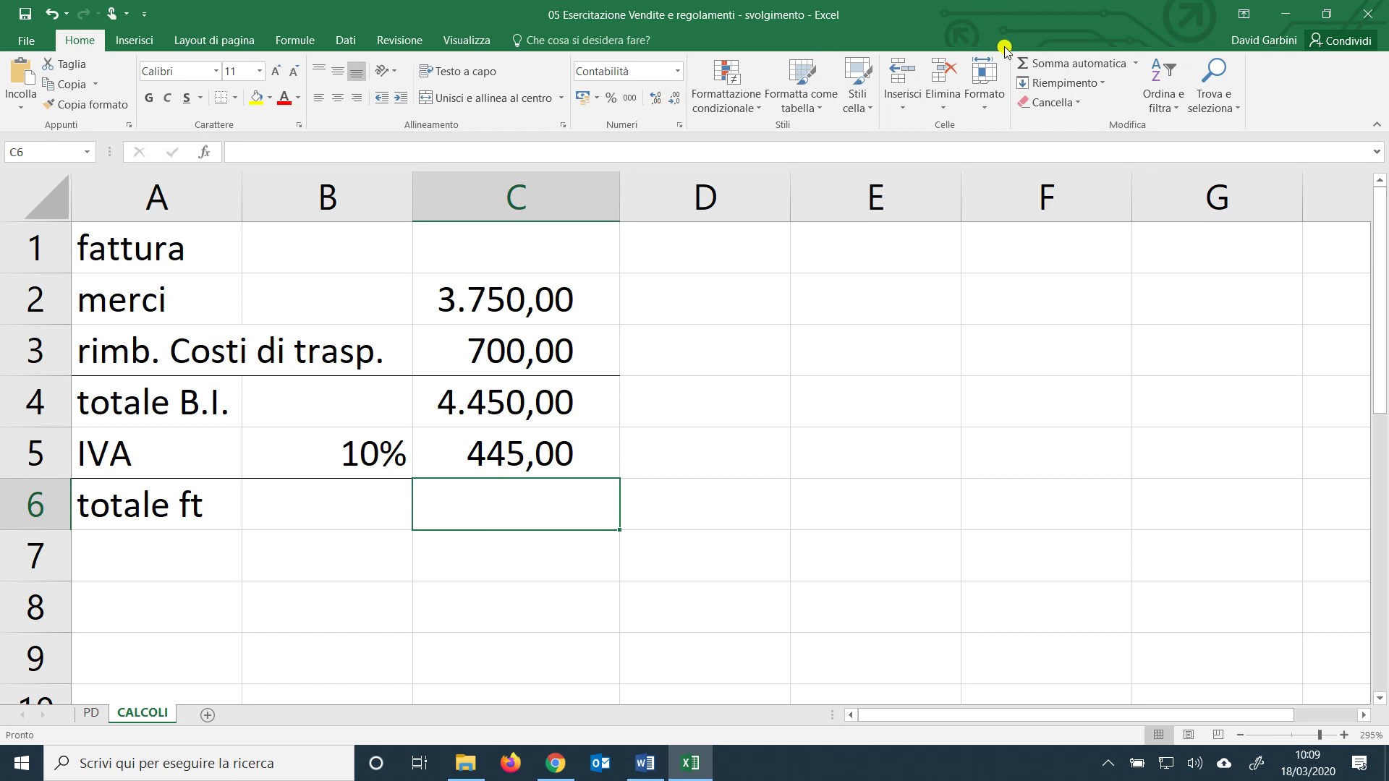
# Try to calculate the invoice total in C6 with the formula =SOMMA(C4:C6).
pyautogui.click(1034, 63)
pyautogui.moveTo(580, 411); pyautogui.dragTo(605, 480)
pyautogui.press('Return')
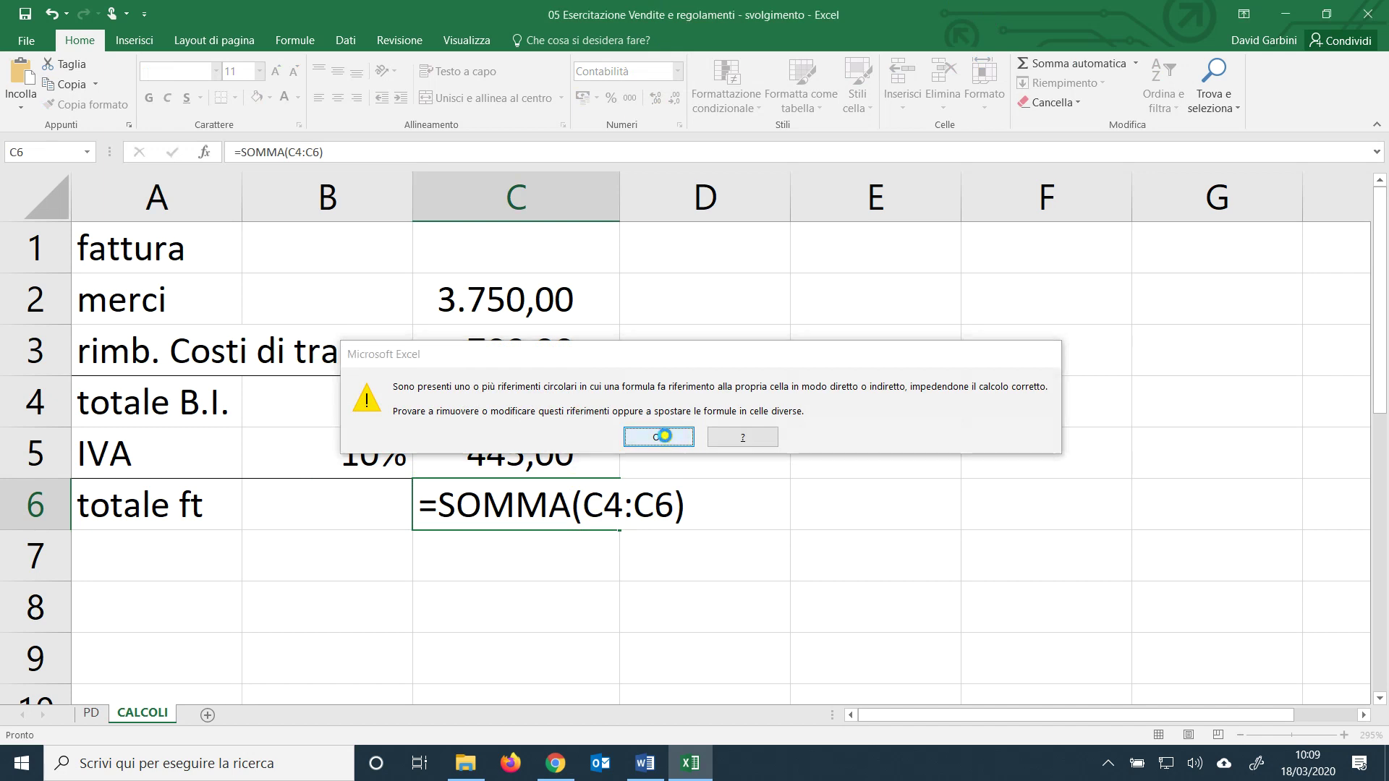
pyautogui.click(658, 437)
# Calculate the invoice total in C6 by adding the totale B.I. in C4 and the IVA amount in C5.
pyautogui.click(527, 506)
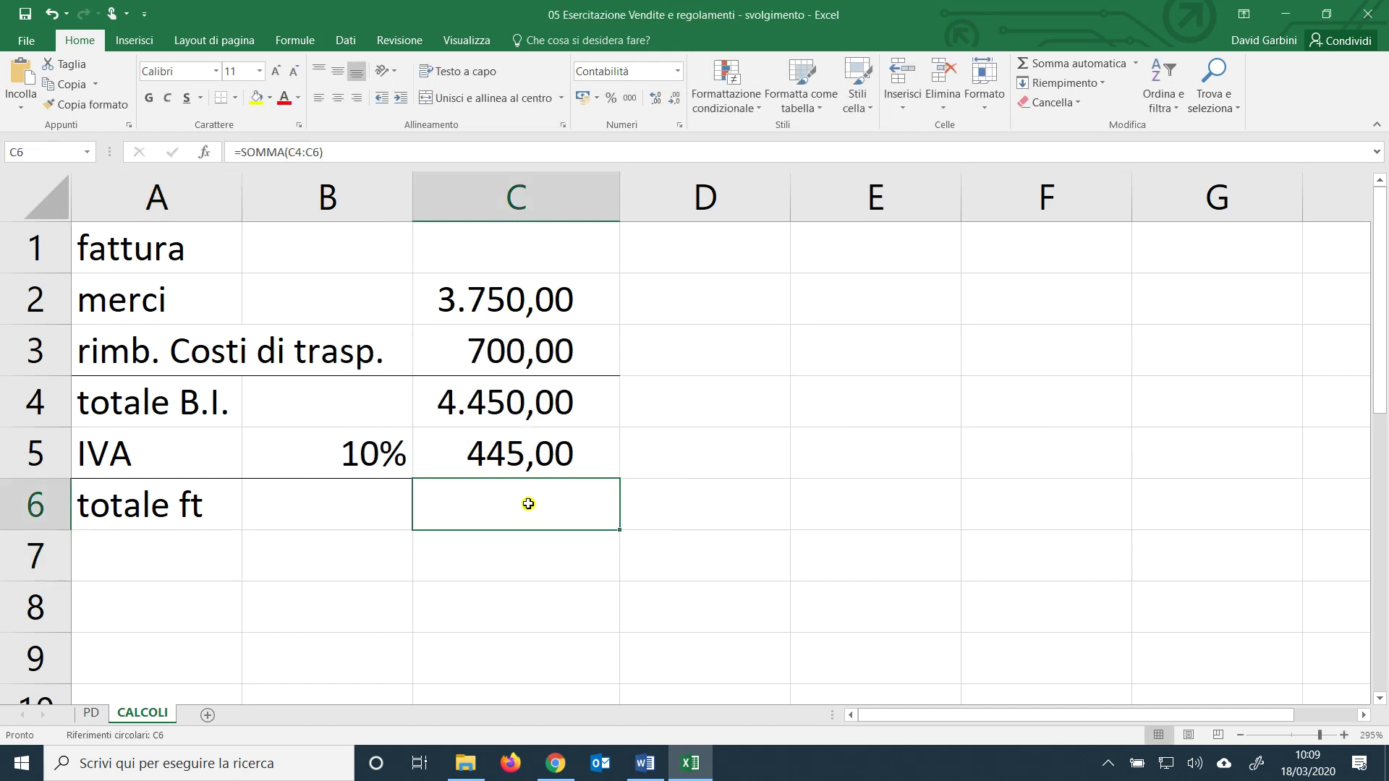
pyautogui.write('=')
pyautogui.click(513, 415)
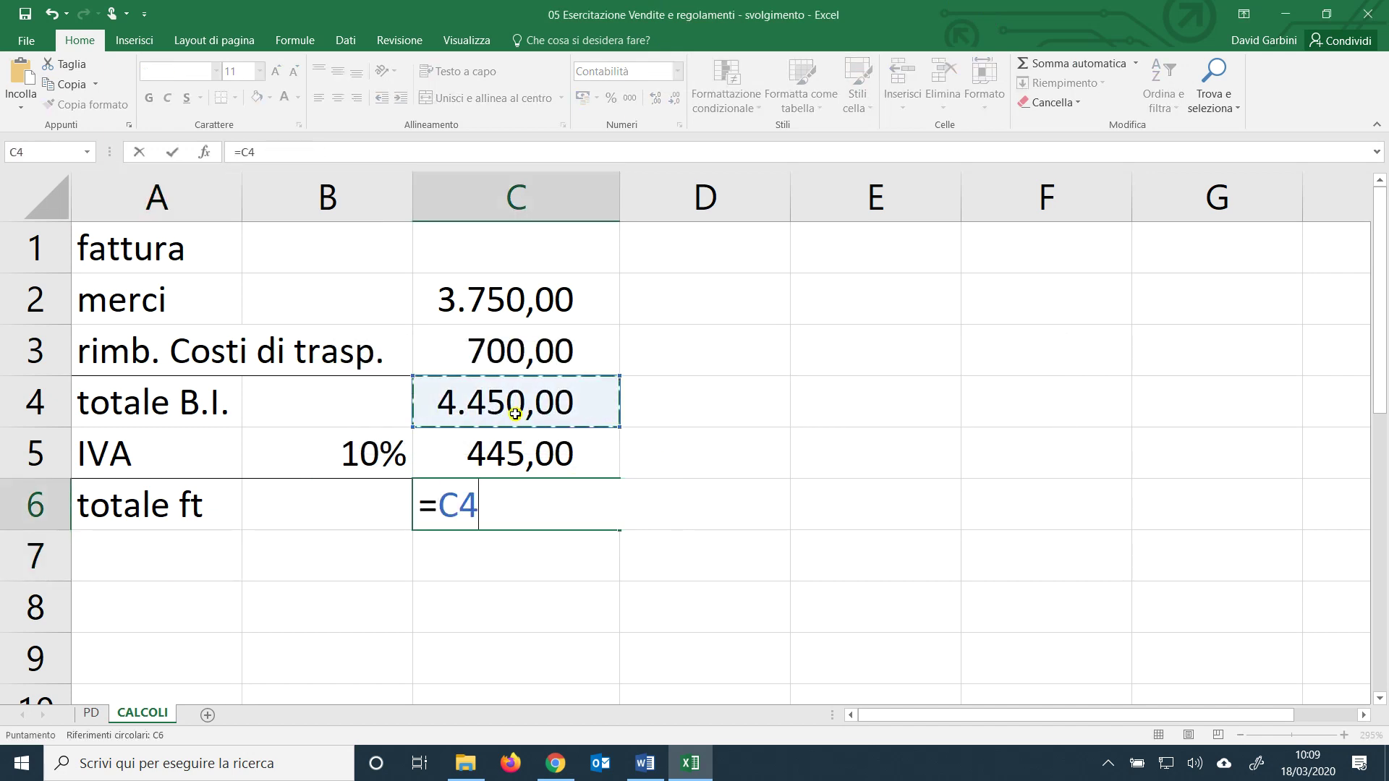
pyautogui.write('+')
pyautogui.click(584, 456)
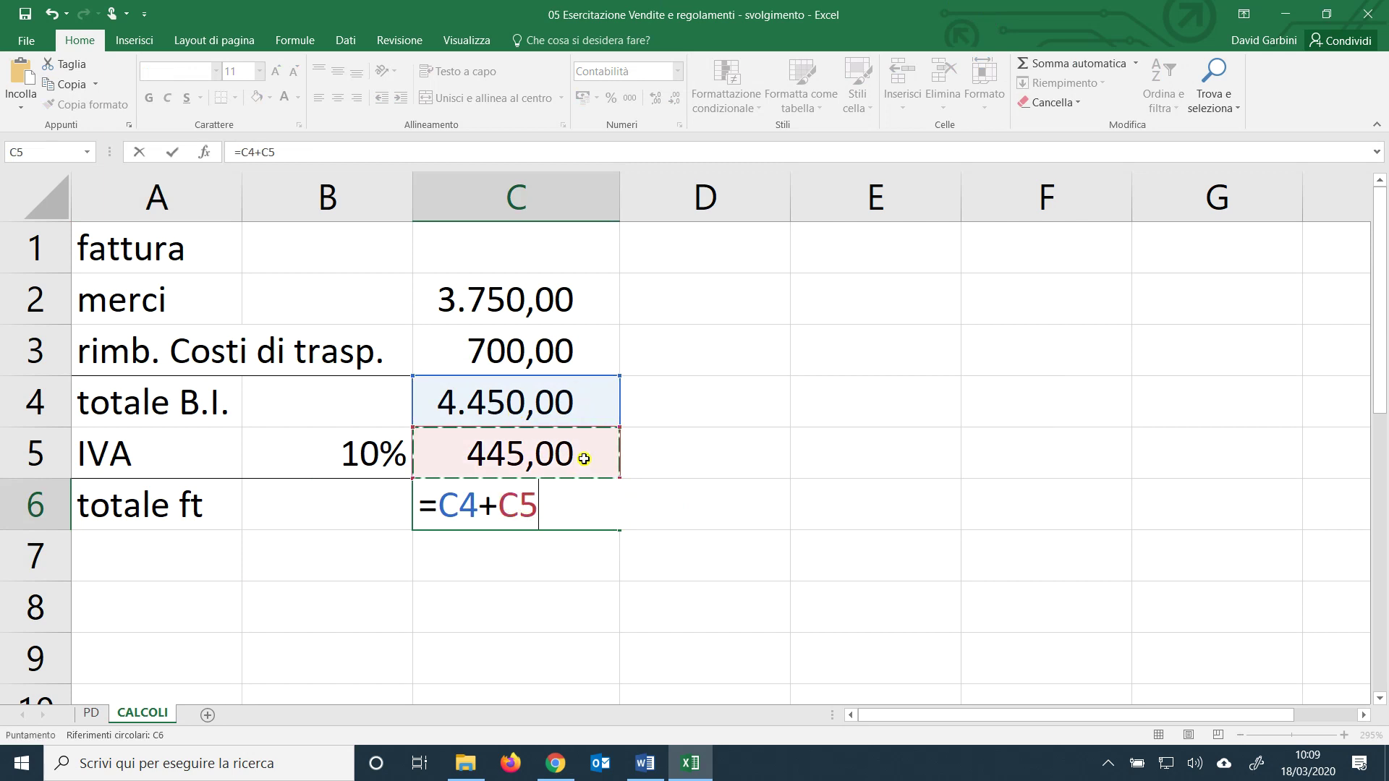
pyautogui.press('Return')
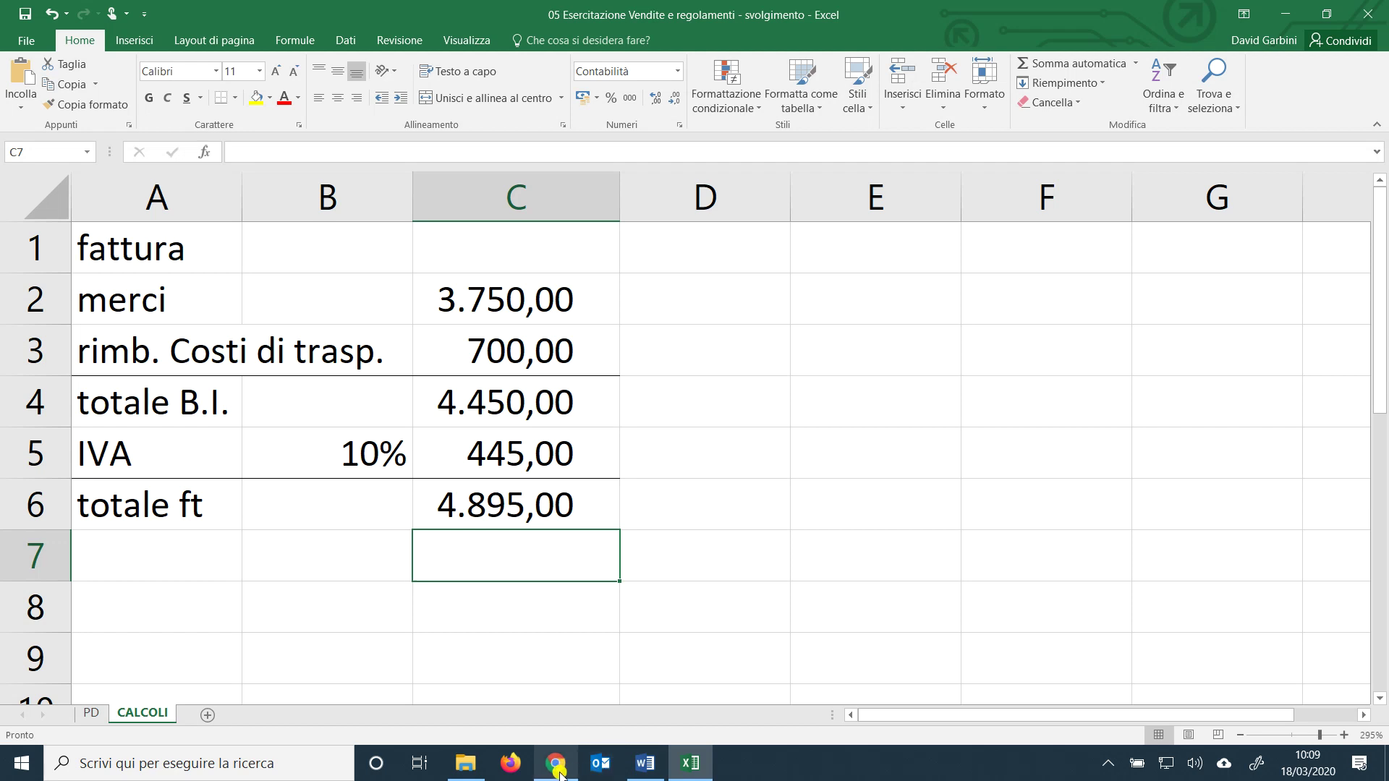
# Switch to the Jitsi Meet call in Chrome, share the entire screen, and return to the Excel workbook.
pyautogui.click(558, 768)
pyautogui.moveTo(642, 434)
pyautogui.click(41, 709)
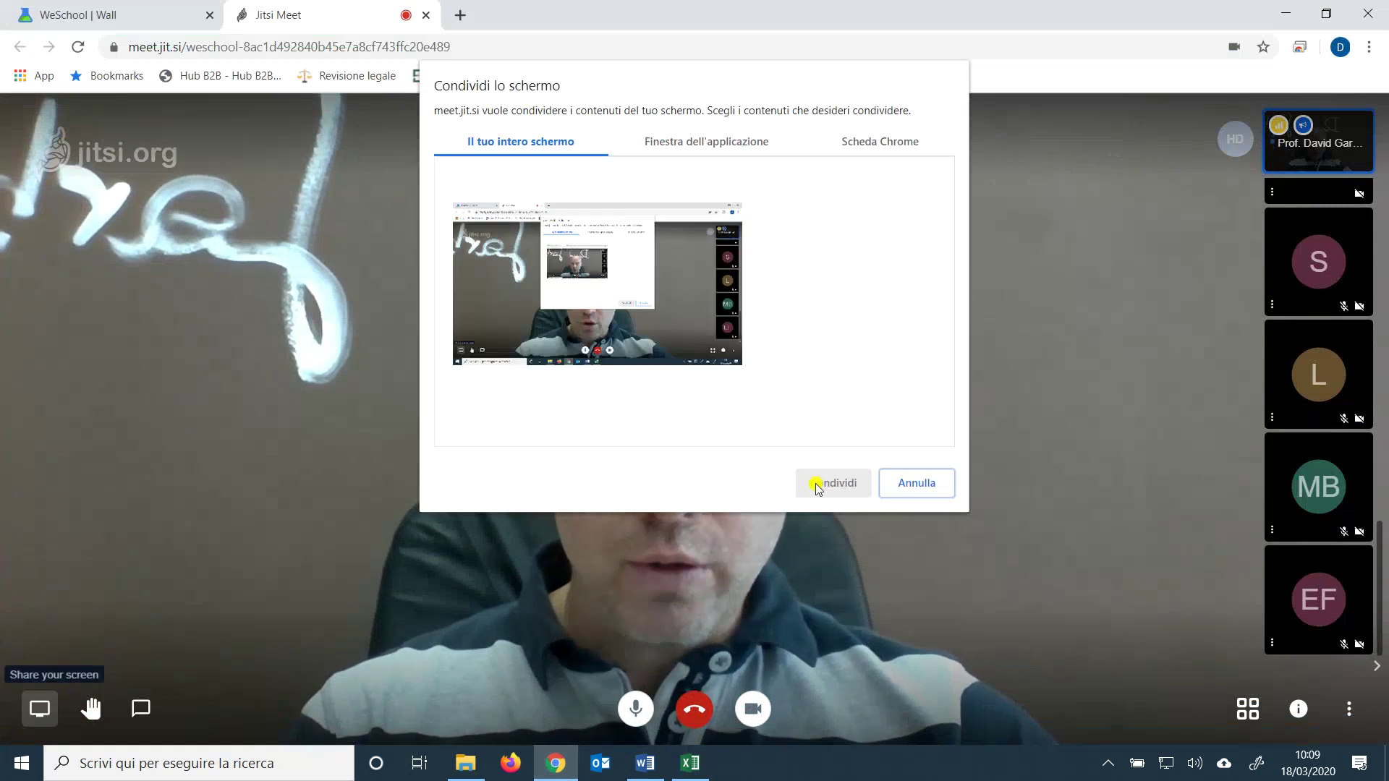
pyautogui.click(660, 334)
pyautogui.click(838, 484)
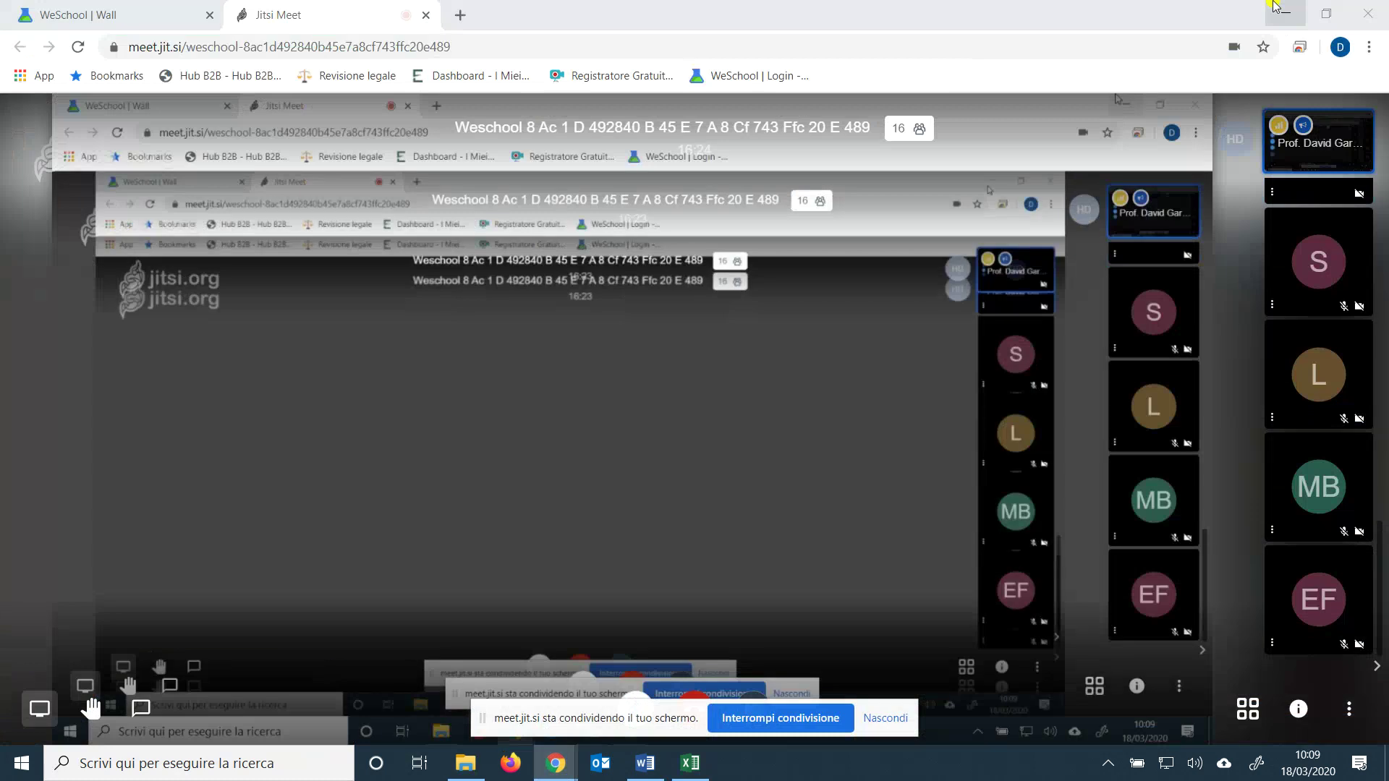
pyautogui.click(1279, 11)
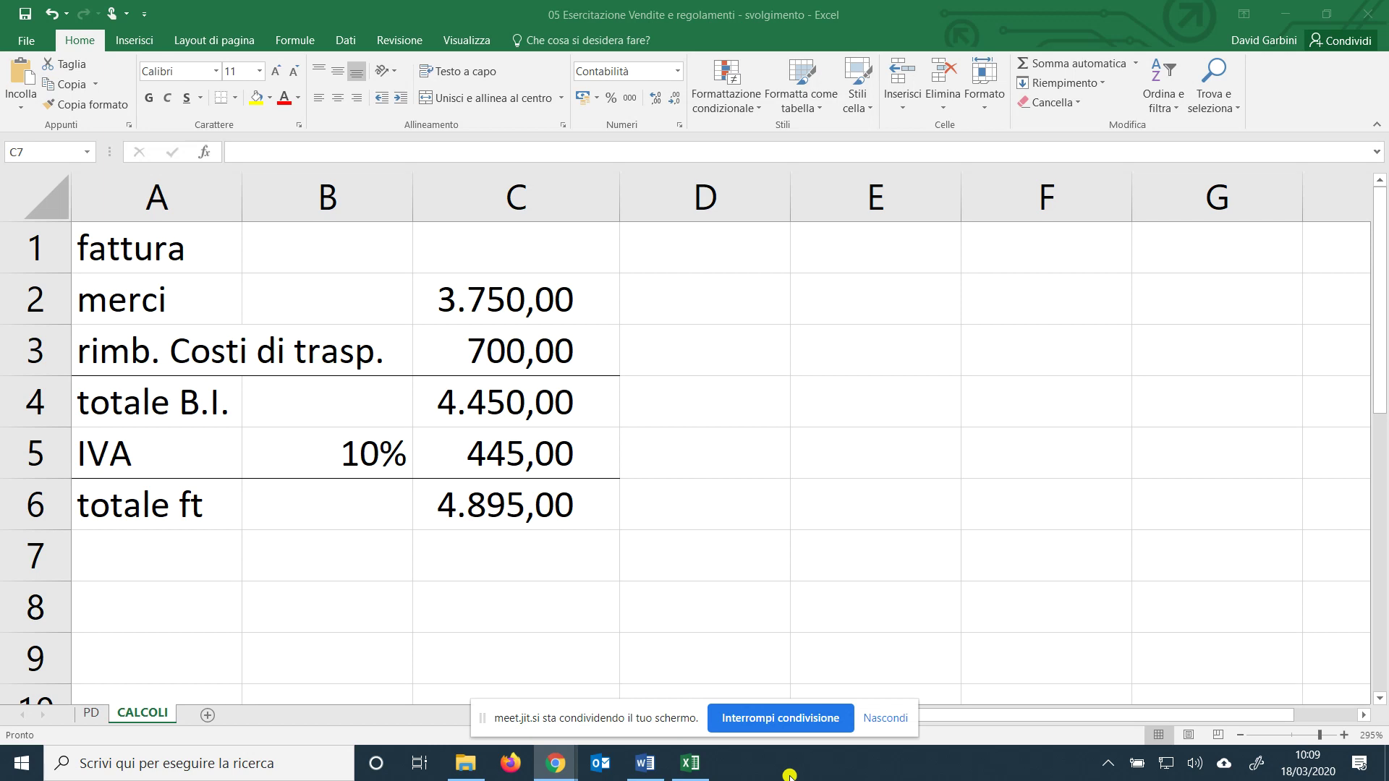
# Highlight the totale ft row, A6:C6, with a yellow fill.
pyautogui.click(543, 502)
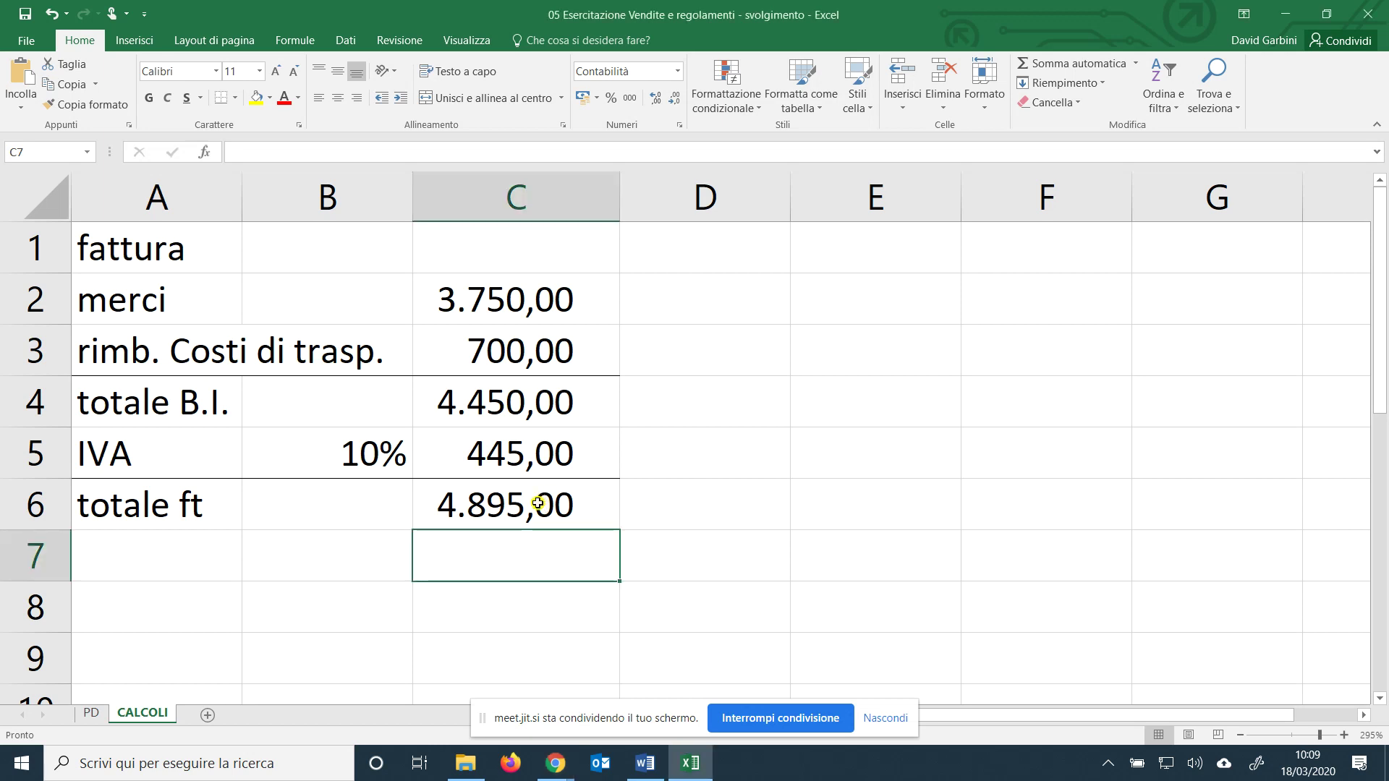
pyautogui.click(470, 510)
pyautogui.click(235, 492)
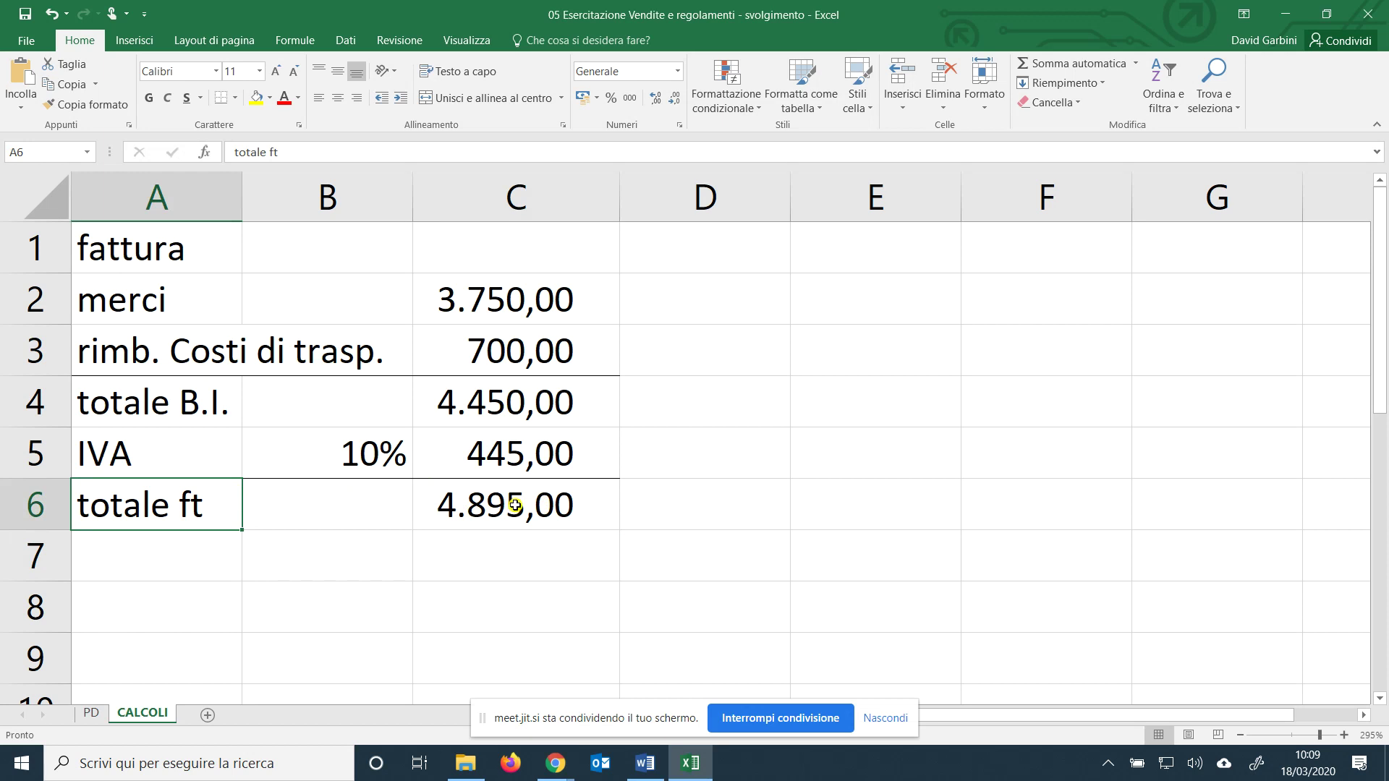
pyautogui.moveTo(167, 502); pyautogui.dragTo(491, 499)
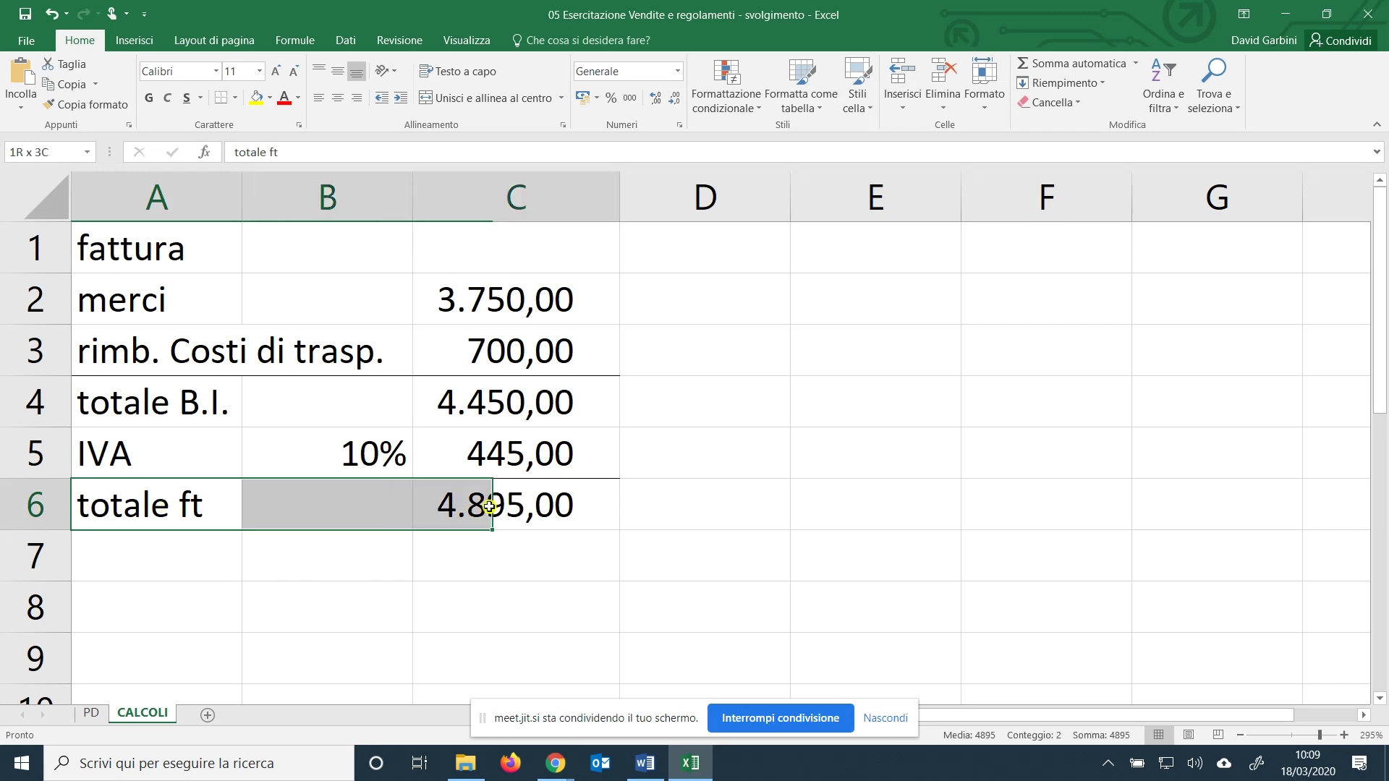
pyautogui.click(255, 98)
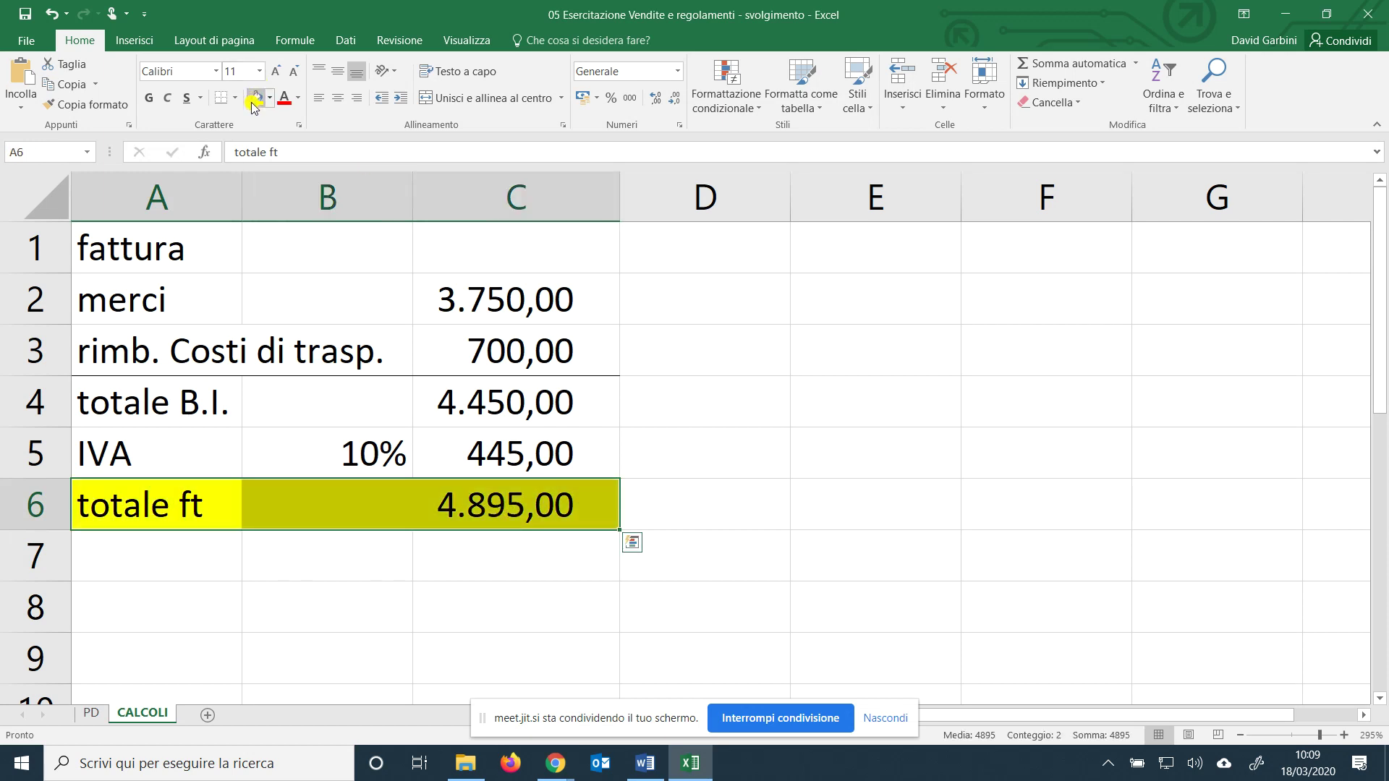
# On the PD sheet, enter the date 05/03 in A2 and the account "meterie prime c/vendita" in B2.
pyautogui.click(90, 715)
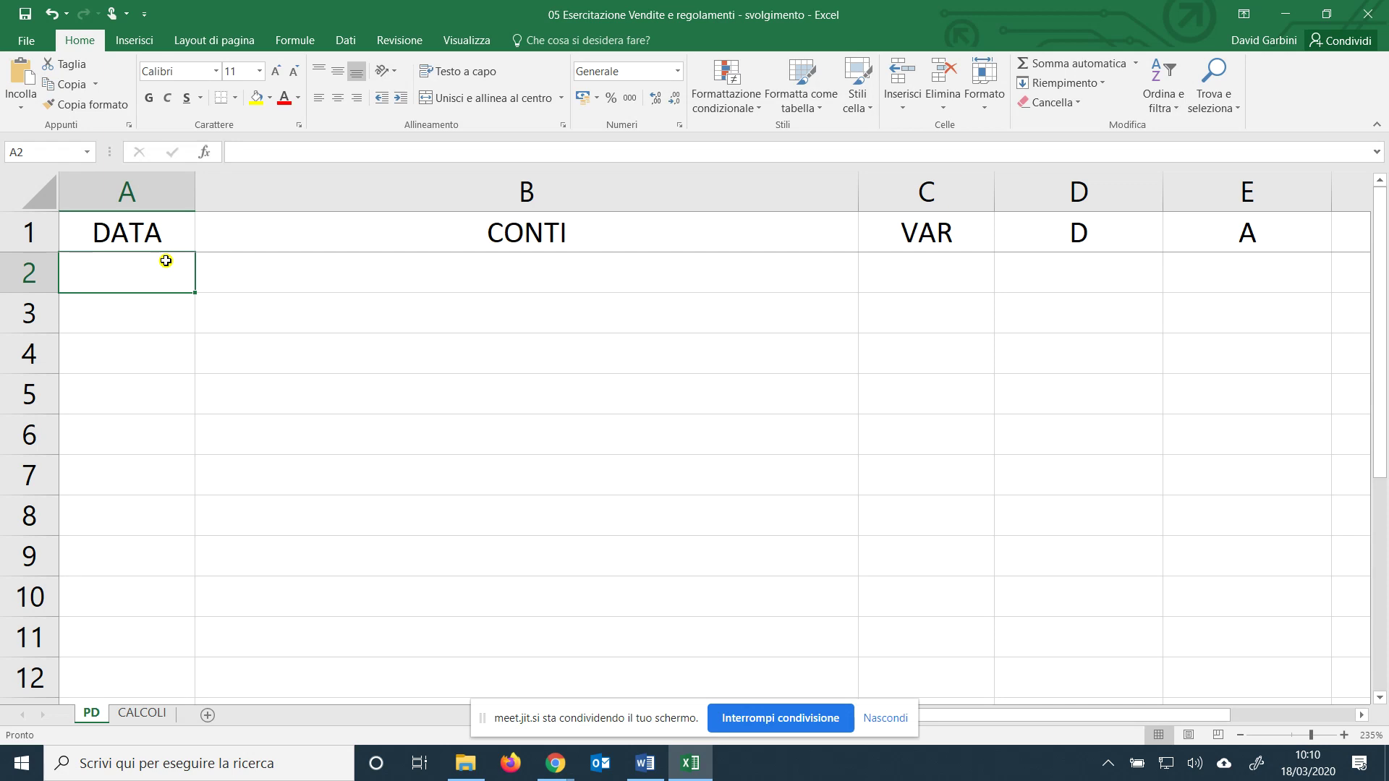
pyautogui.write('05/03')
pyautogui.press('Tab')
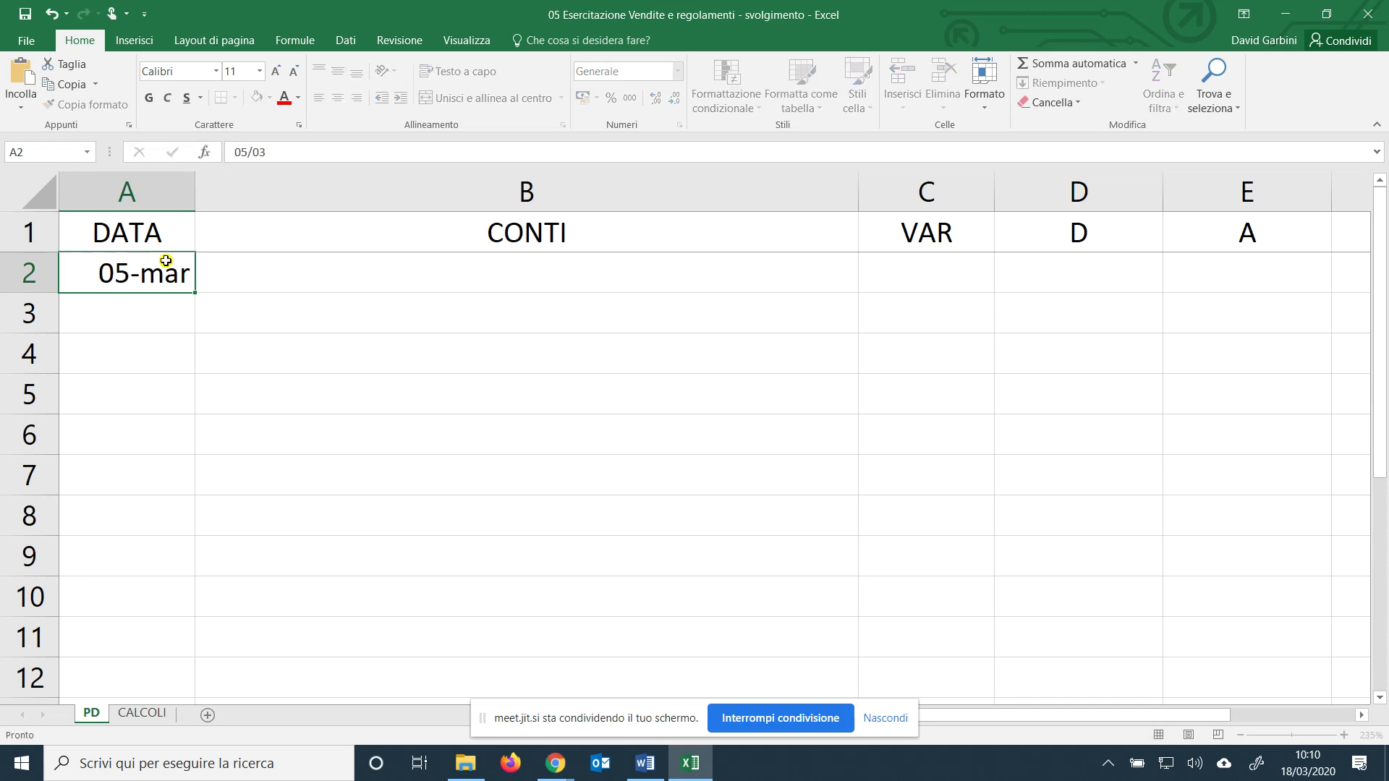
pyautogui.write('meterie')
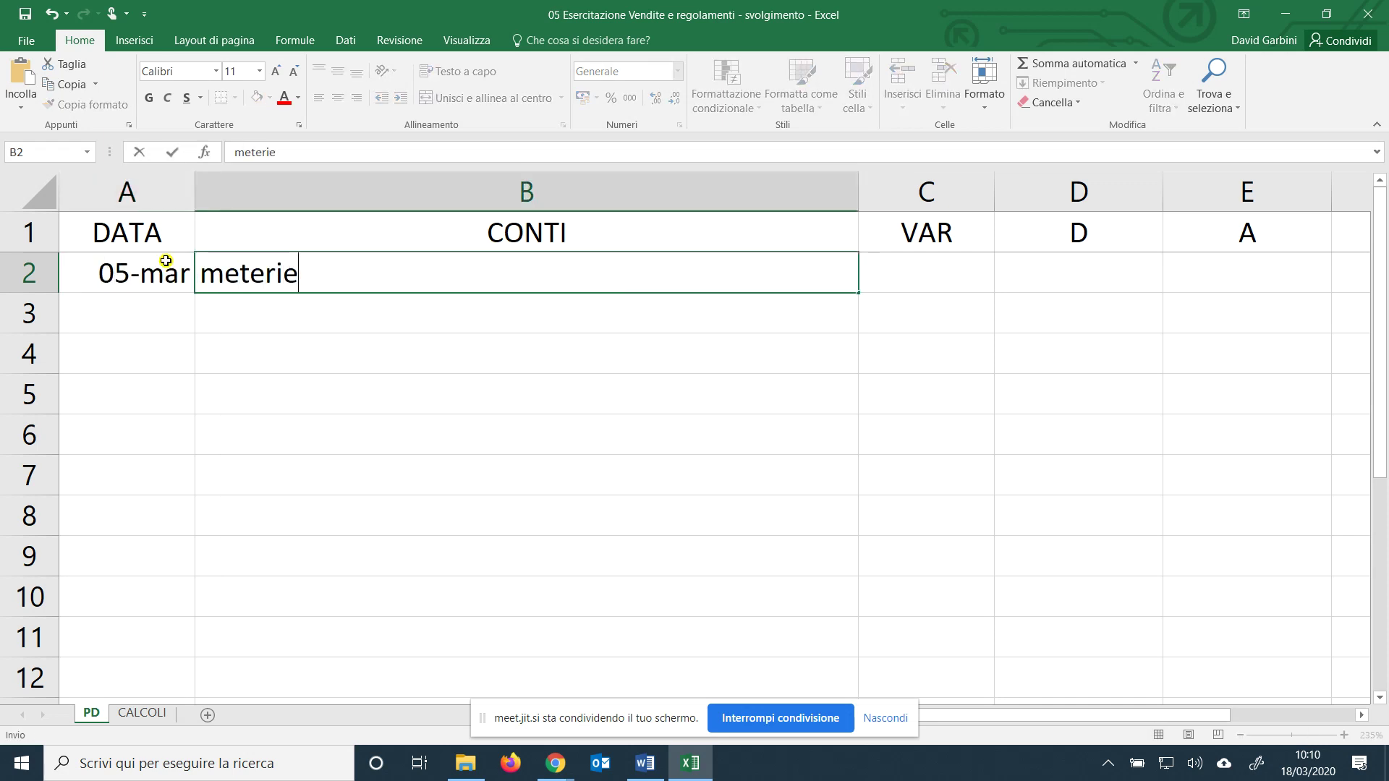
pyautogui.write(' prime c/vendita')
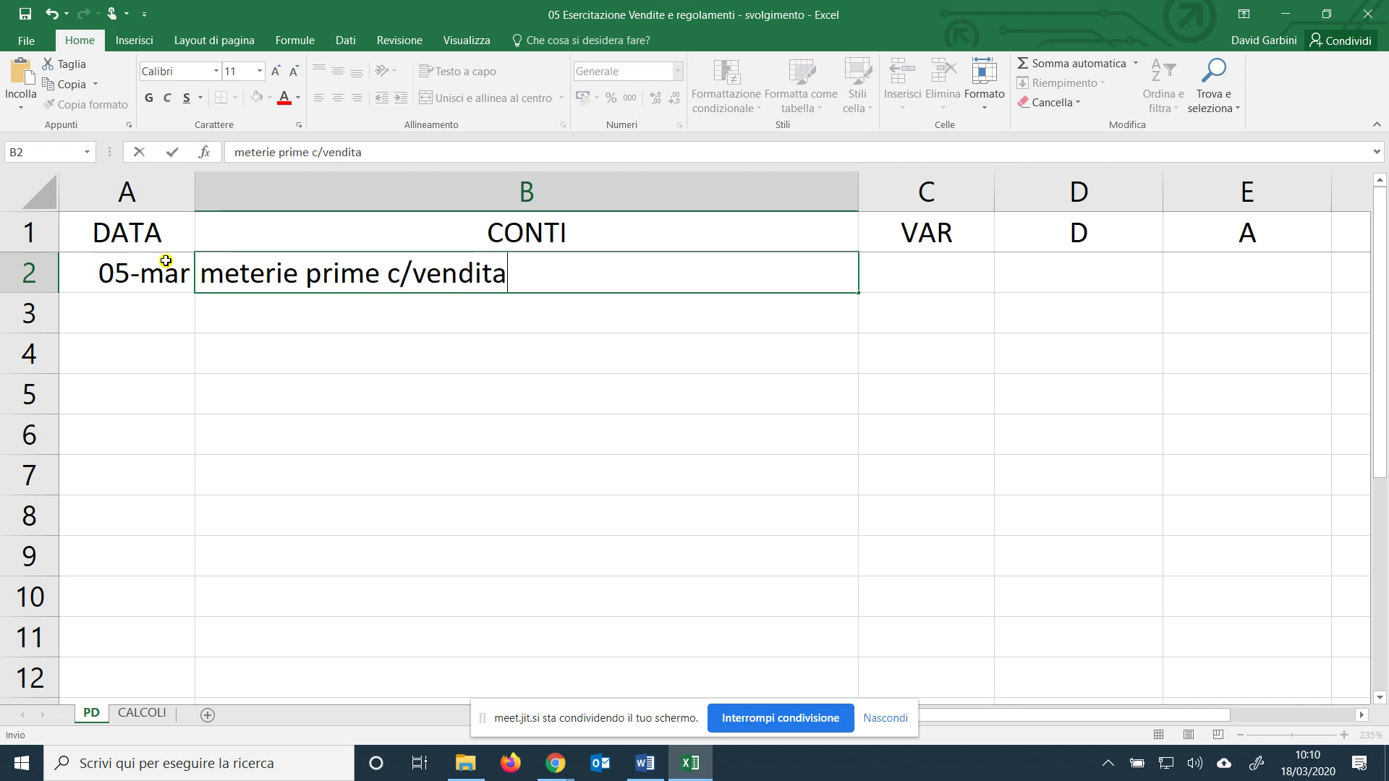
pyautogui.hotkey('ctrl', 'Return')
pyautogui.press('Tab')
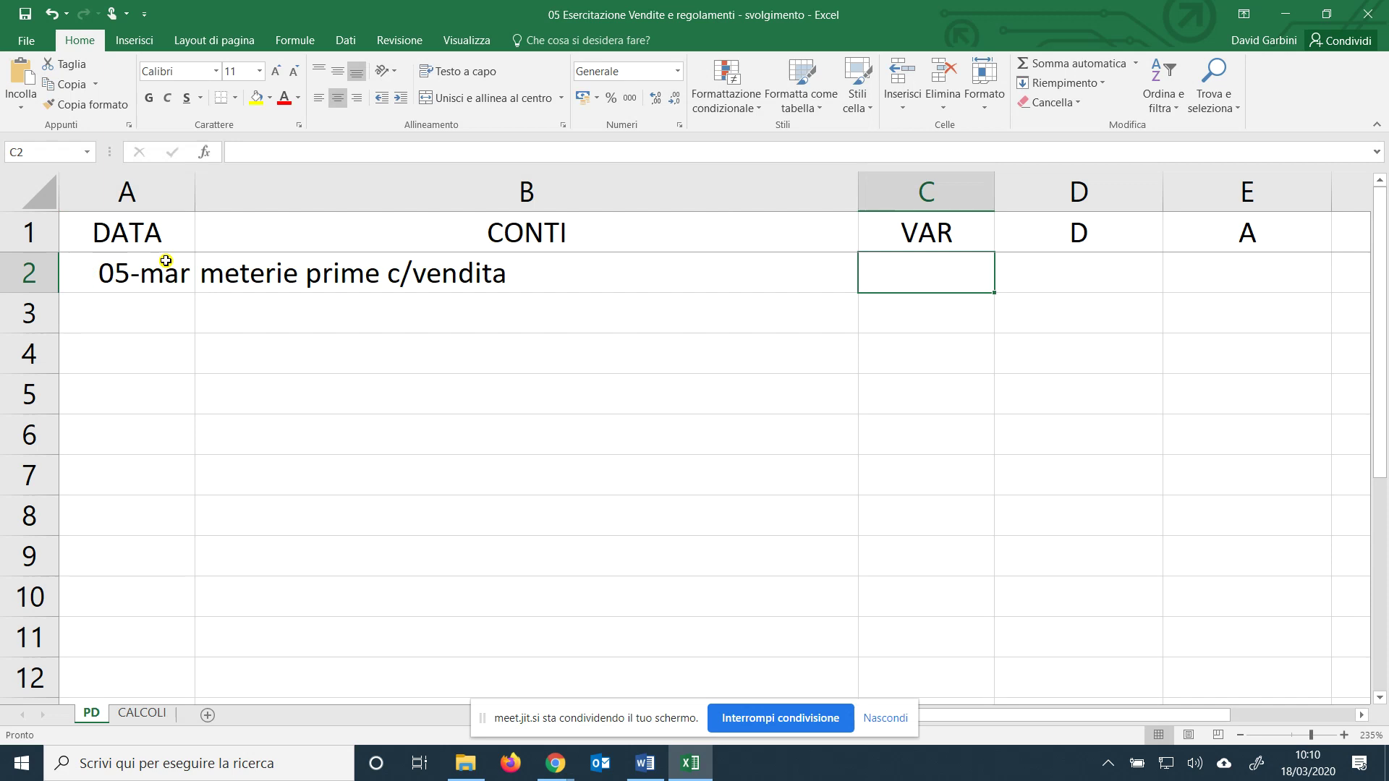
# Enter the variation "ve+" in C2 and link E2 to the merci amount with =CALCOLI!C2.
pyautogui.write('ve+')
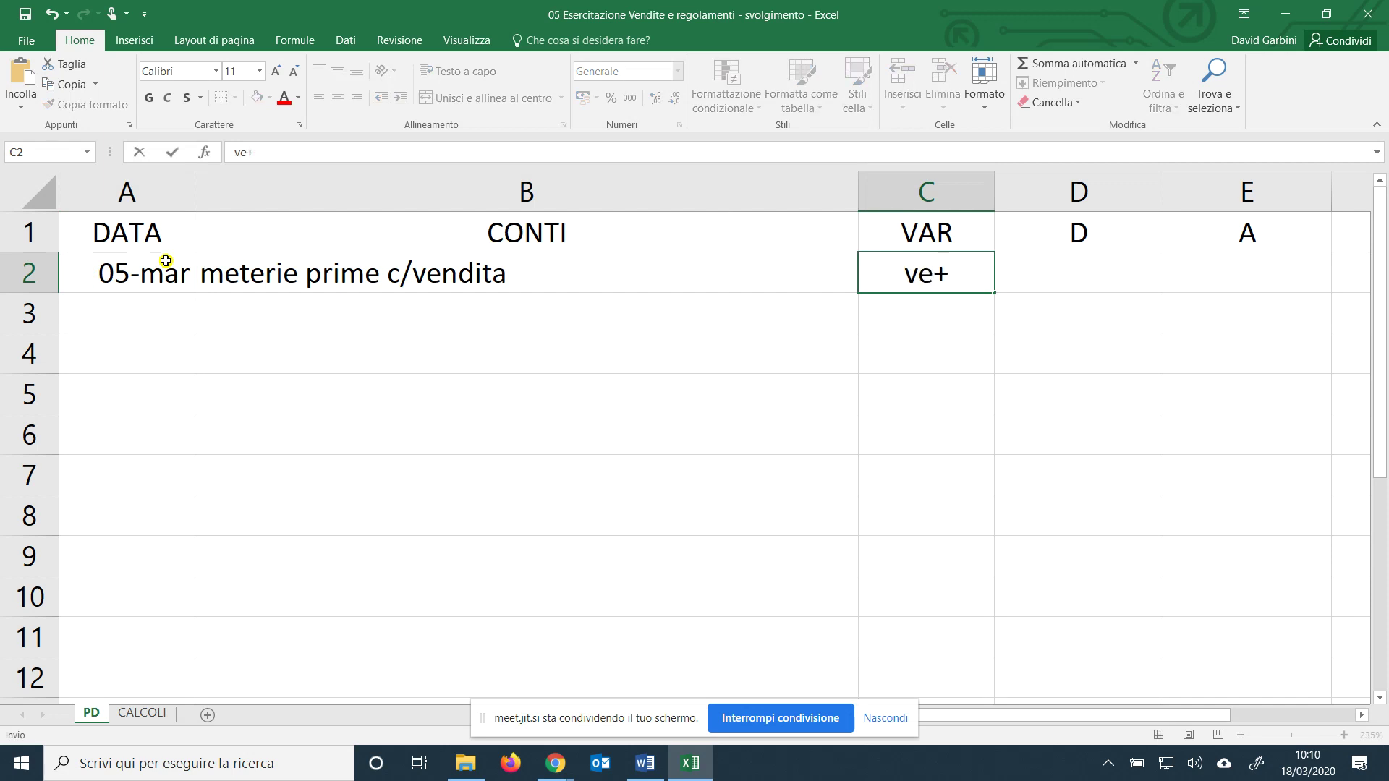
pyautogui.press('Tab')
pyautogui.press('Tab')
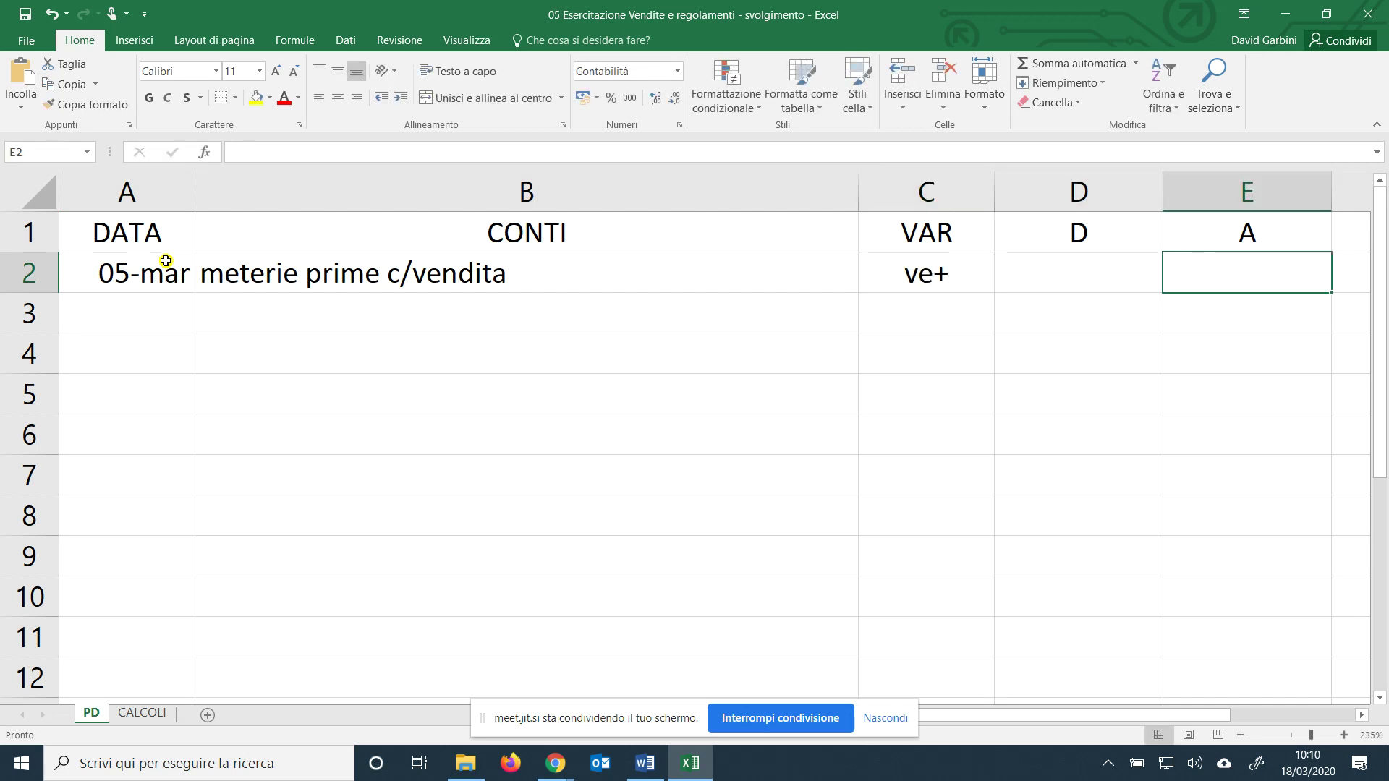
pyautogui.write('=')
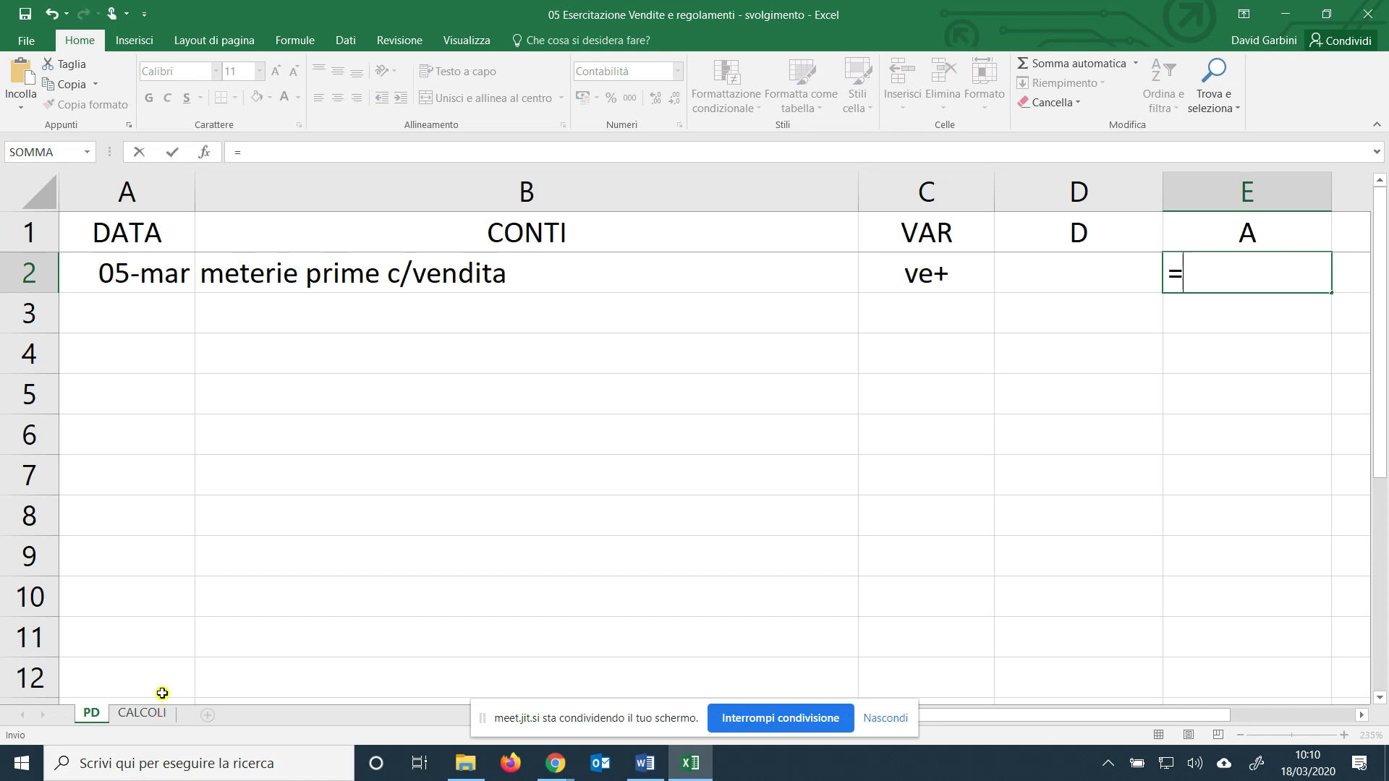
pyautogui.click(153, 714)
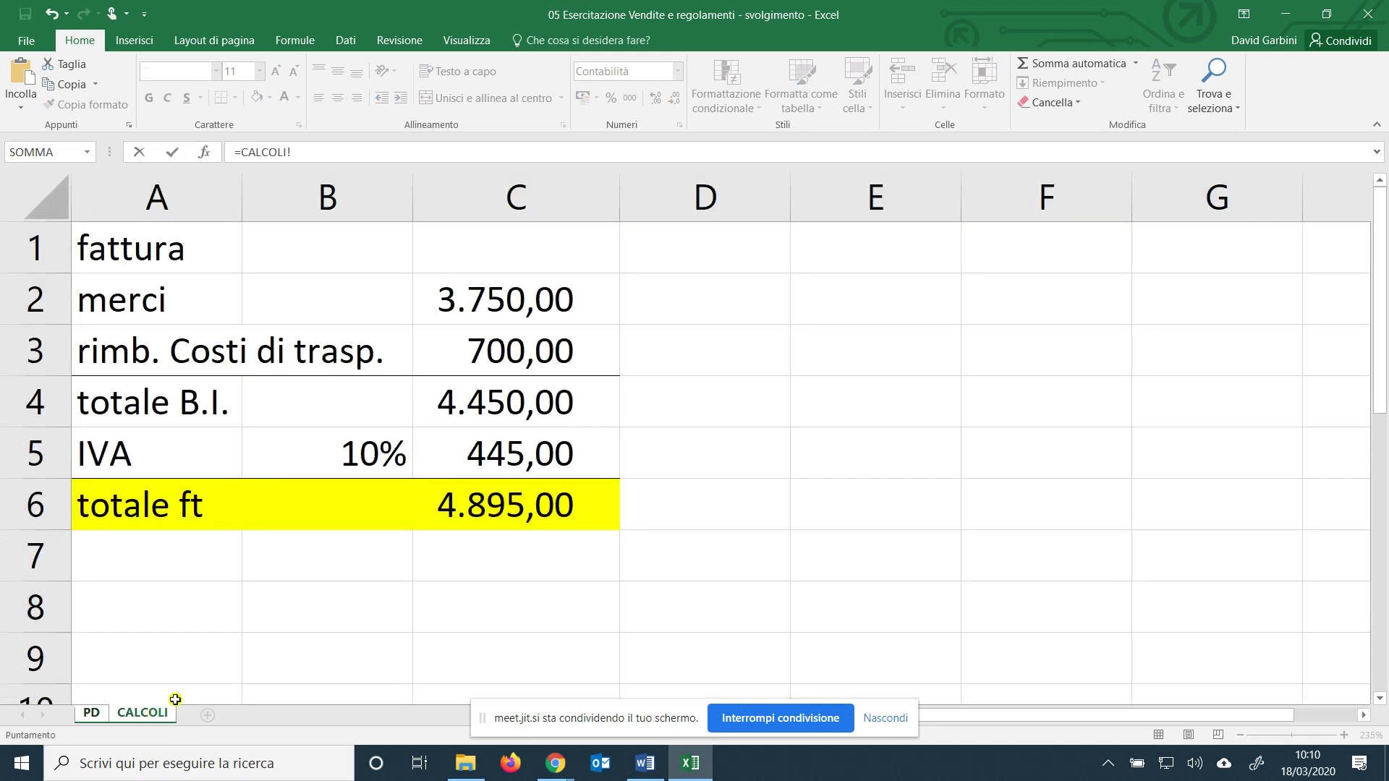
pyautogui.click(531, 305)
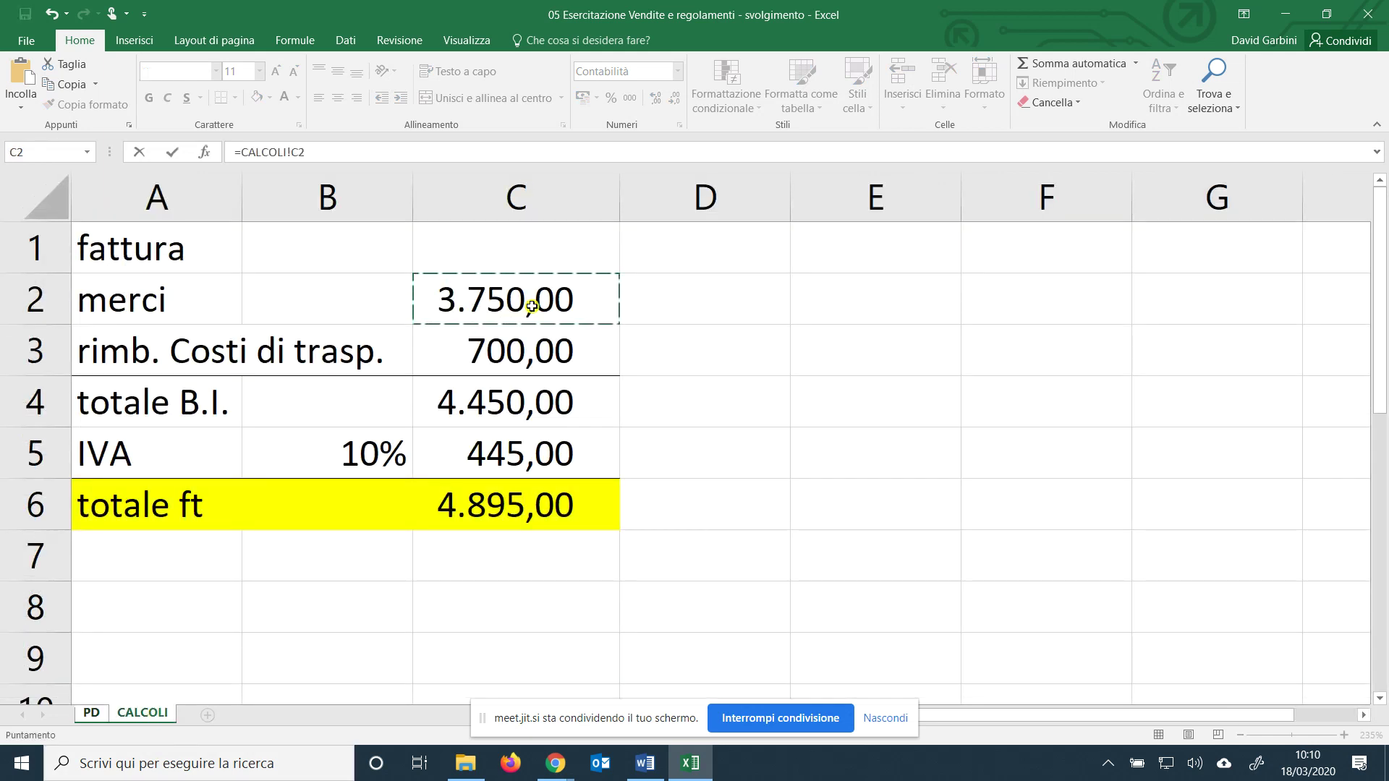
pyautogui.press('Return')
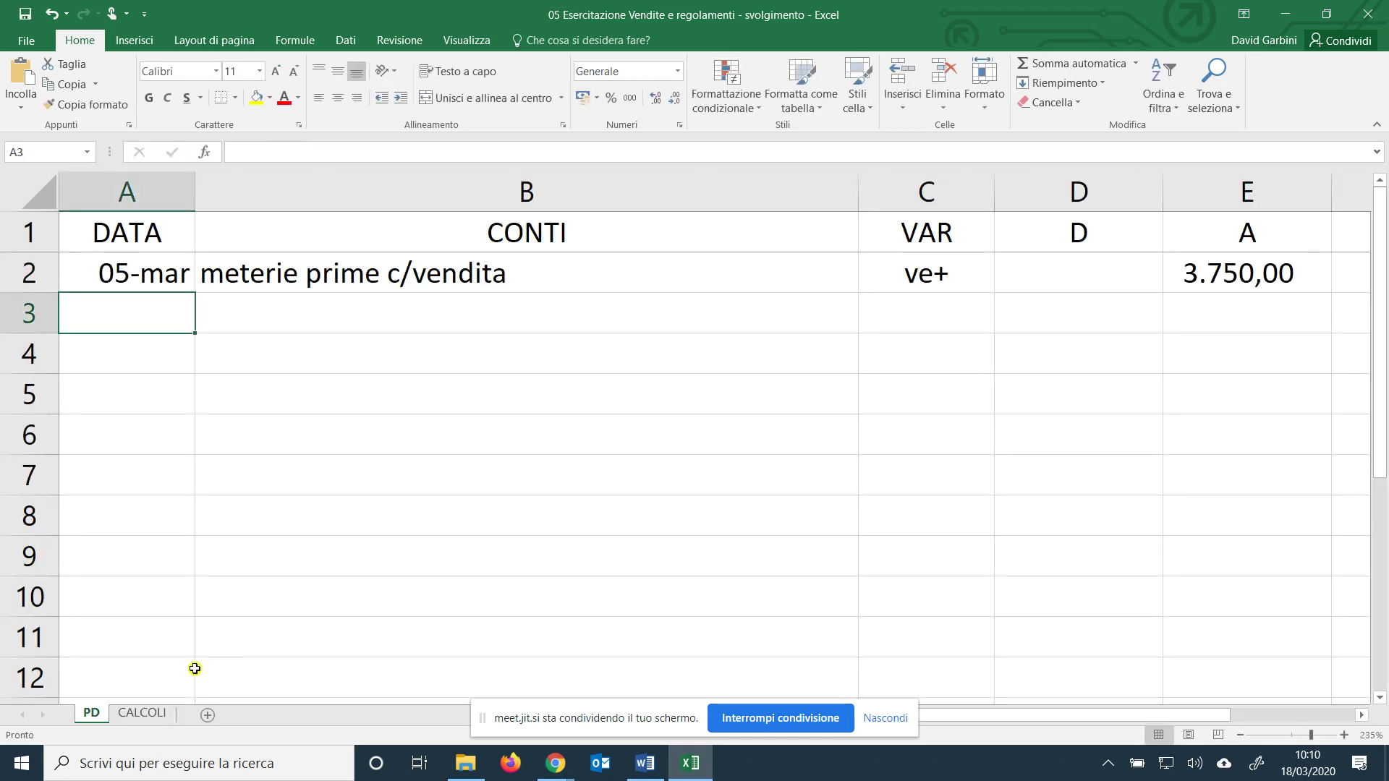
# Correct the account name in B2 to "materie prime c/vendita".
pyautogui.click(369, 317)
pyautogui.click(239, 285)
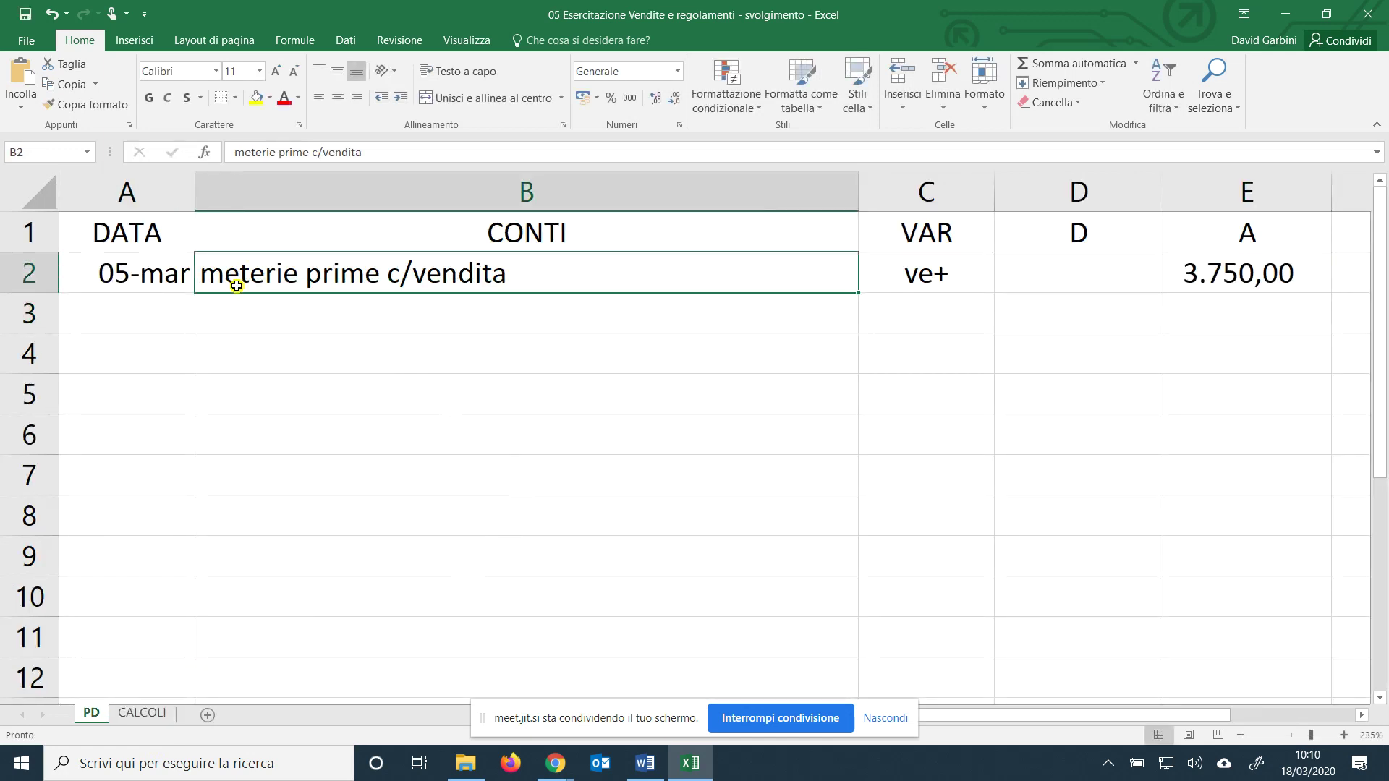
pyautogui.doubleClick(237, 286)
pyautogui.press('BackSpace')
pyautogui.write('a')
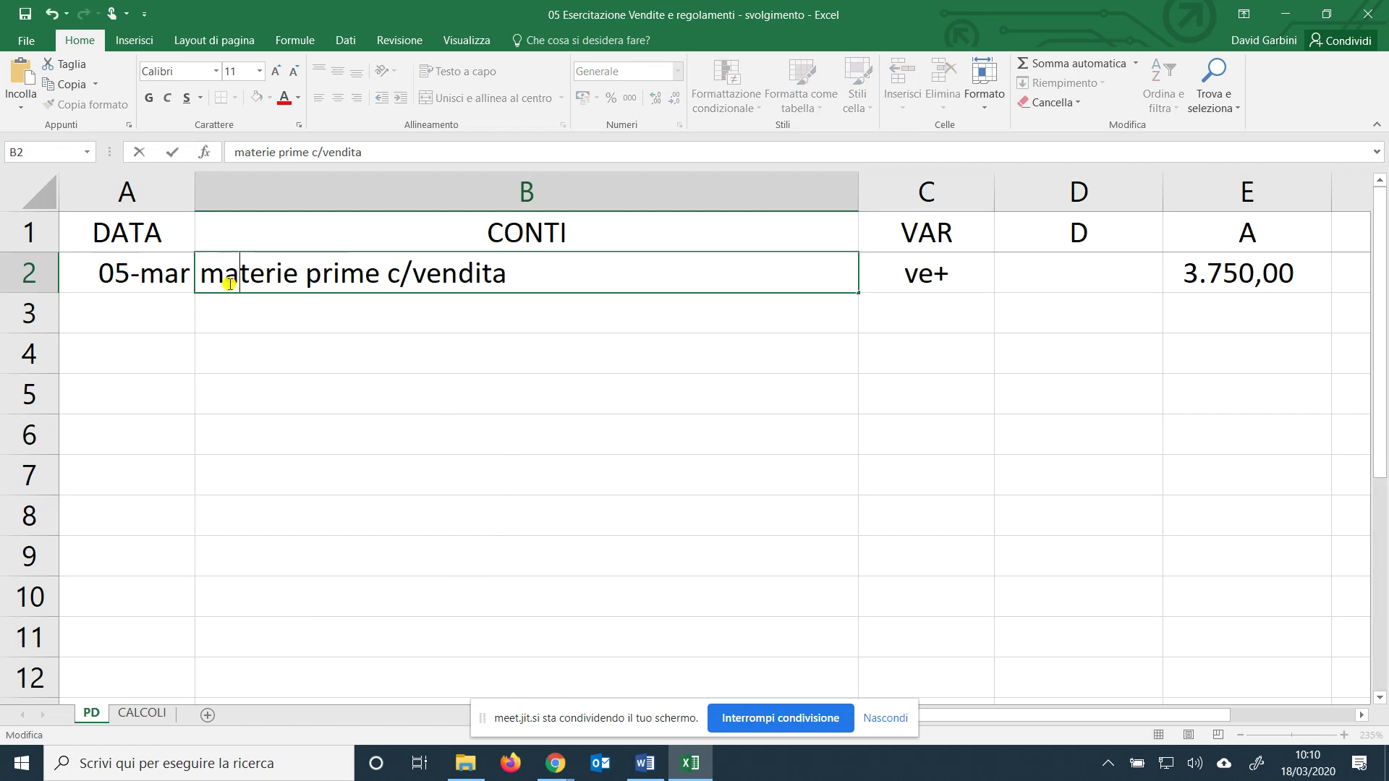
pyautogui.click(282, 411)
# Check the invoice items on the CALCOLI sheet and enter the account "rimborso costi trasporto" in B3 of PD.
pyautogui.click(144, 713)
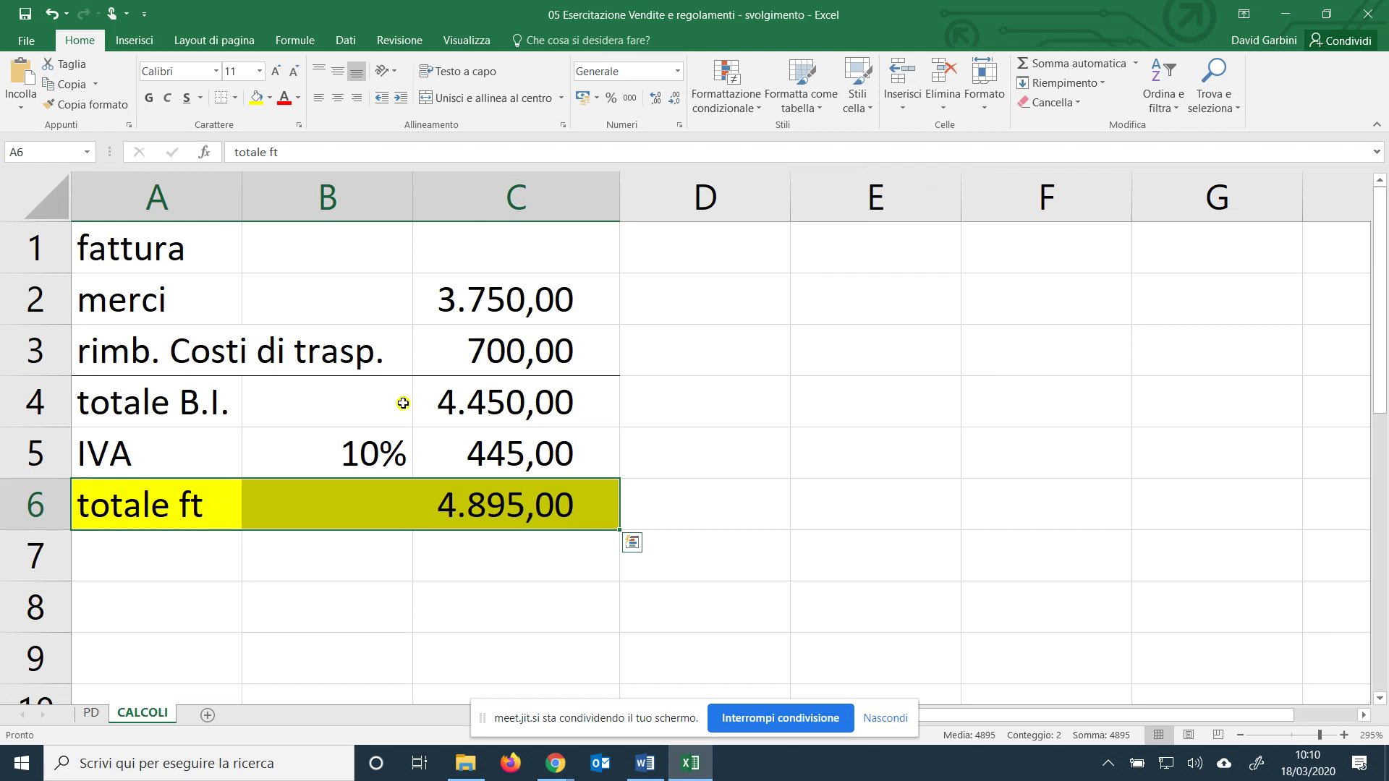
pyautogui.click(90, 713)
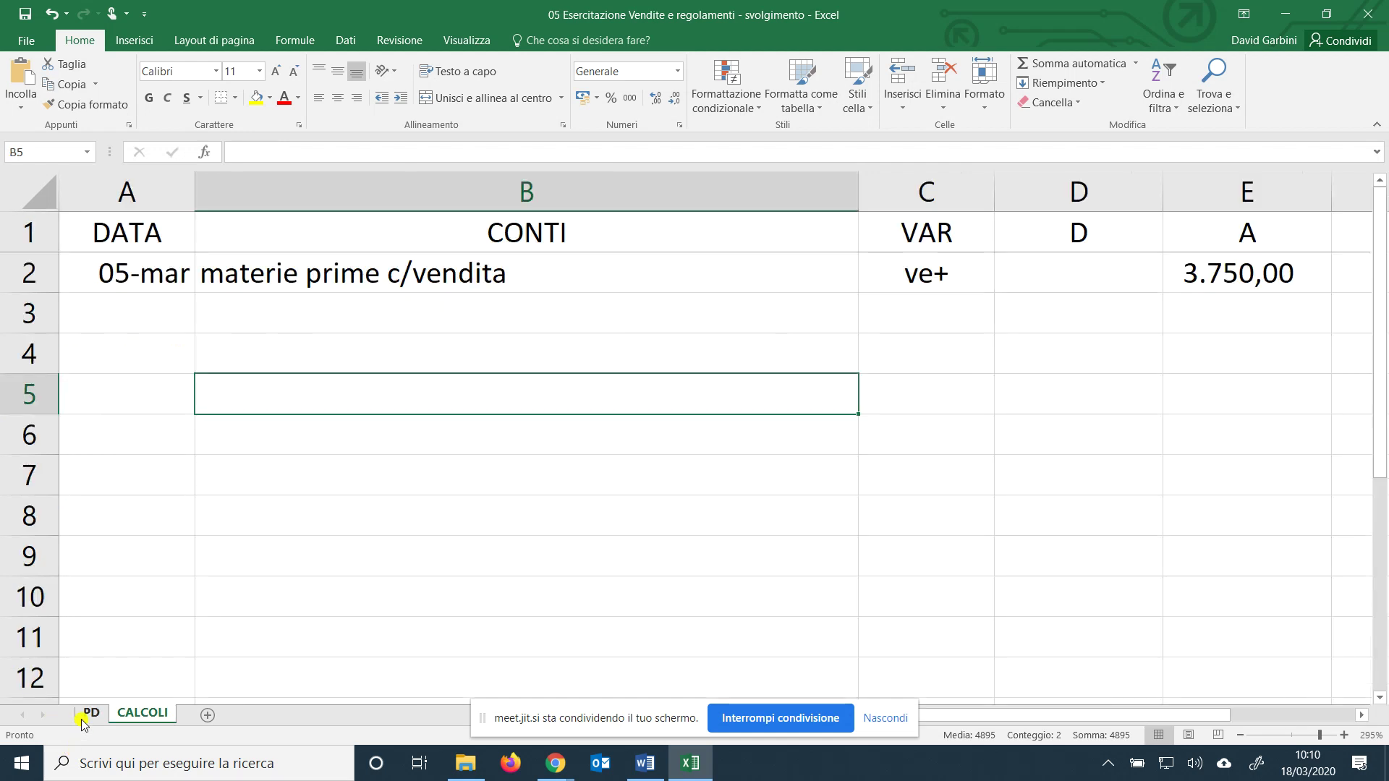
pyautogui.click(293, 314)
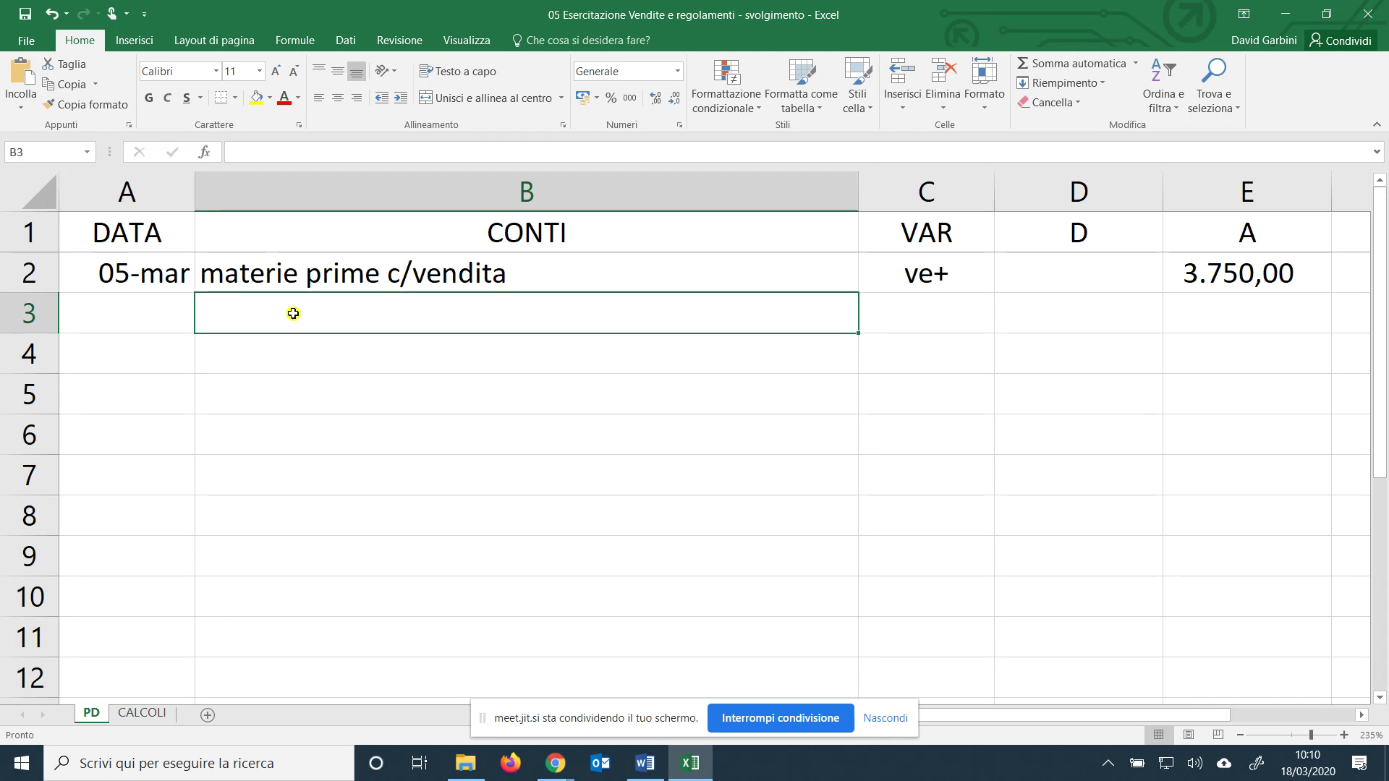
pyautogui.write('rimborso')
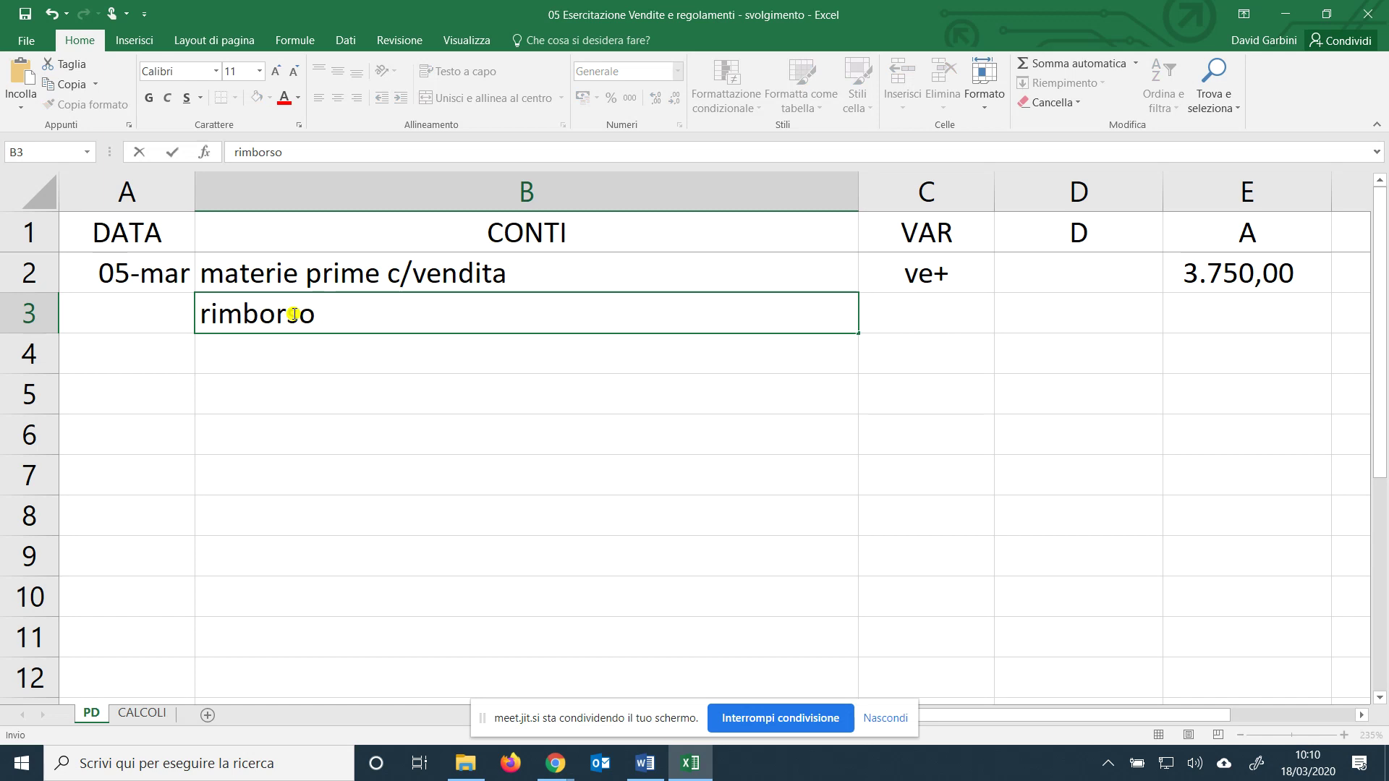
pyautogui.write('costi t')
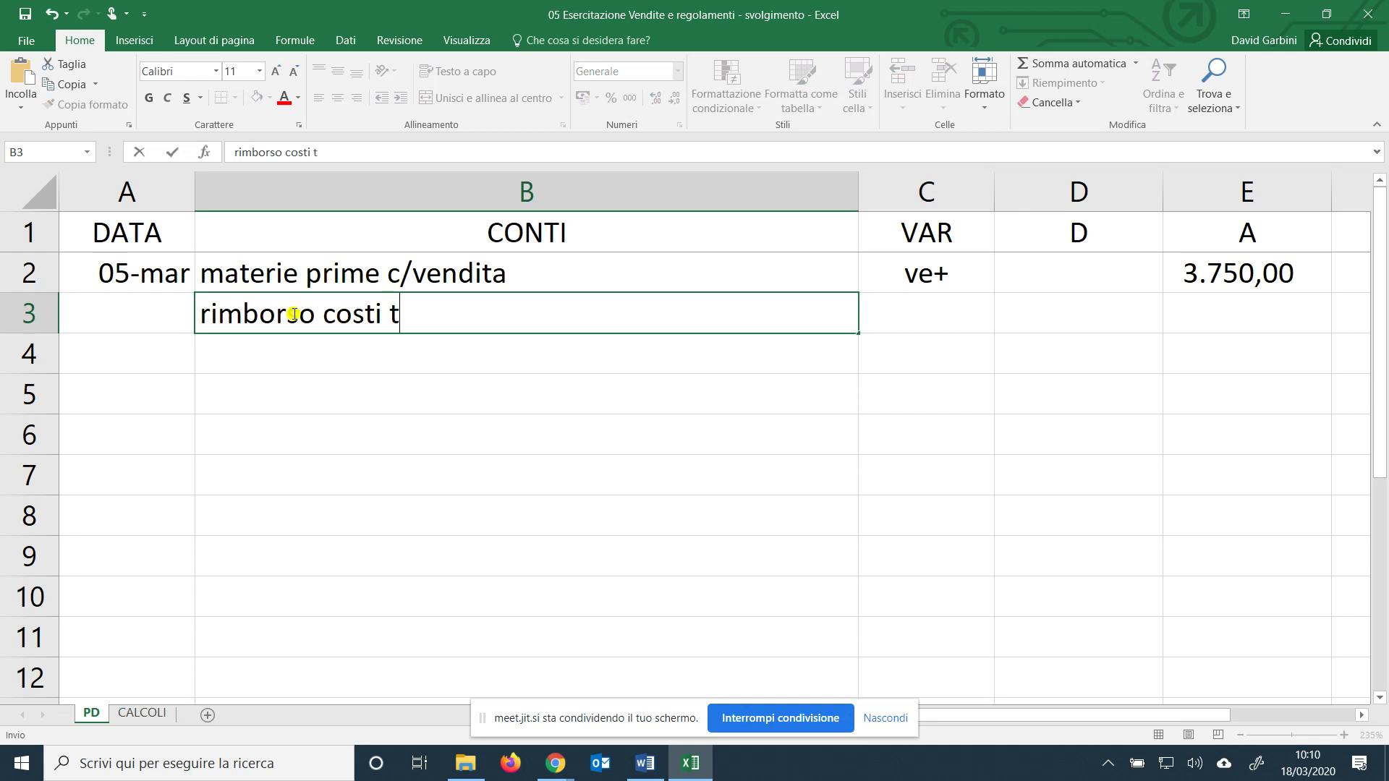
pyautogui.write('rasporto')
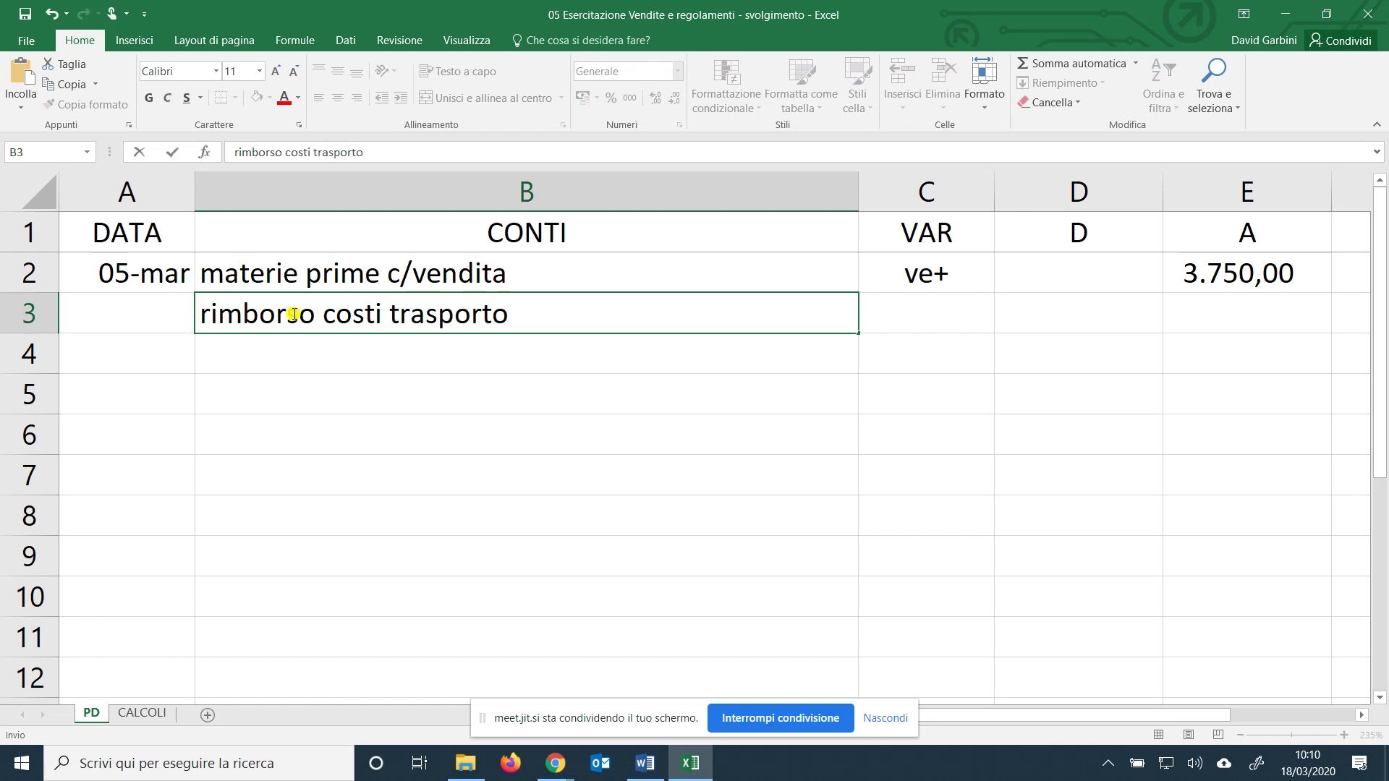
pyautogui.press('Tab')
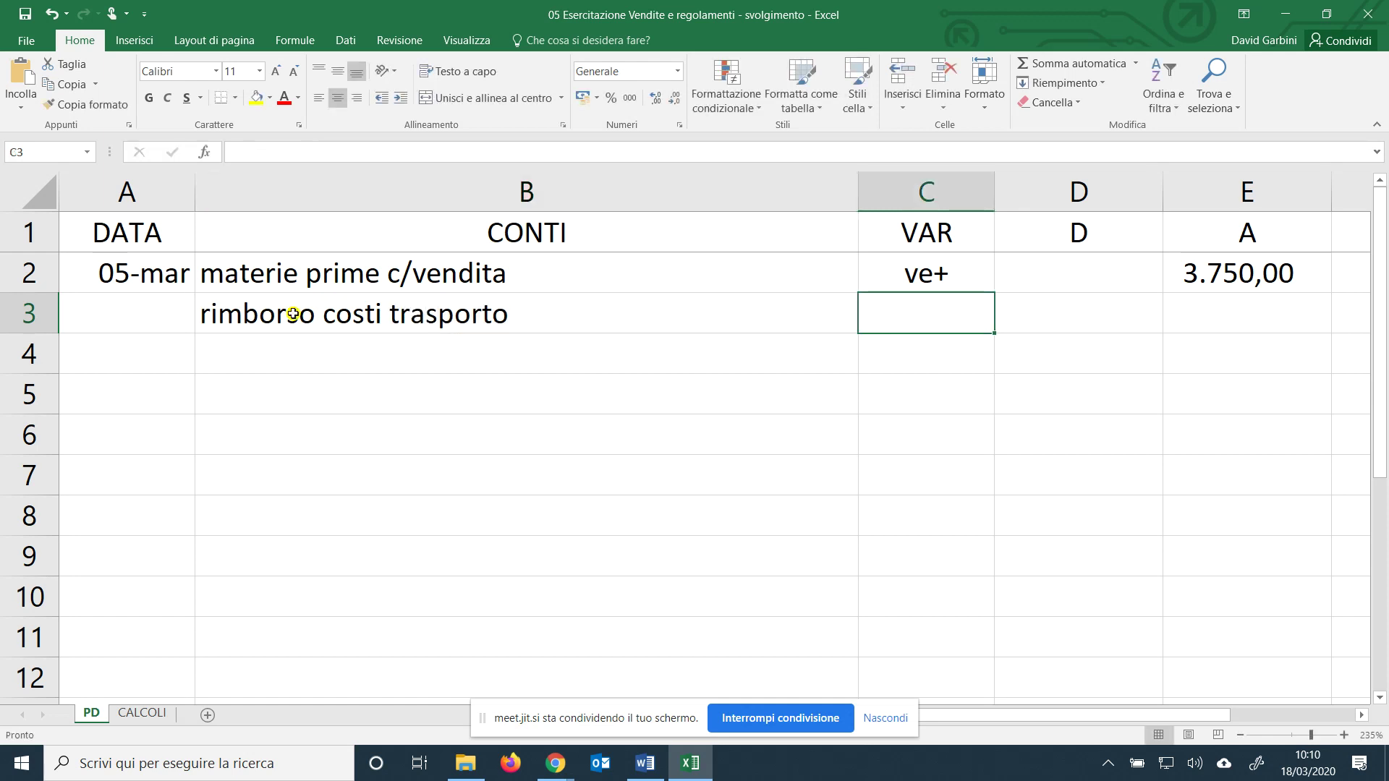
# Enter the variation "ve+" in C3 and the amount 700 in E3 for the transport reimbursement.
pyautogui.write('v')
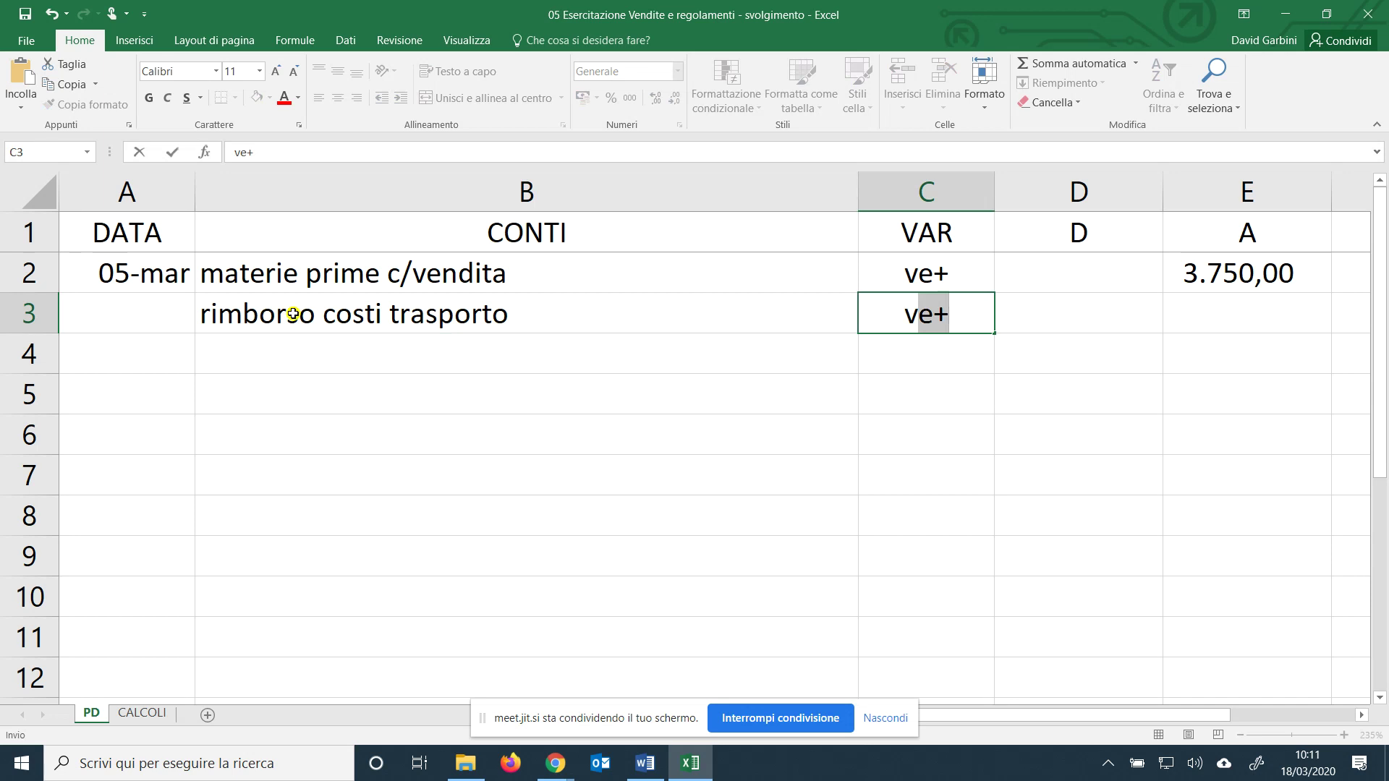
pyautogui.press('Tab')
pyautogui.press('Tab')
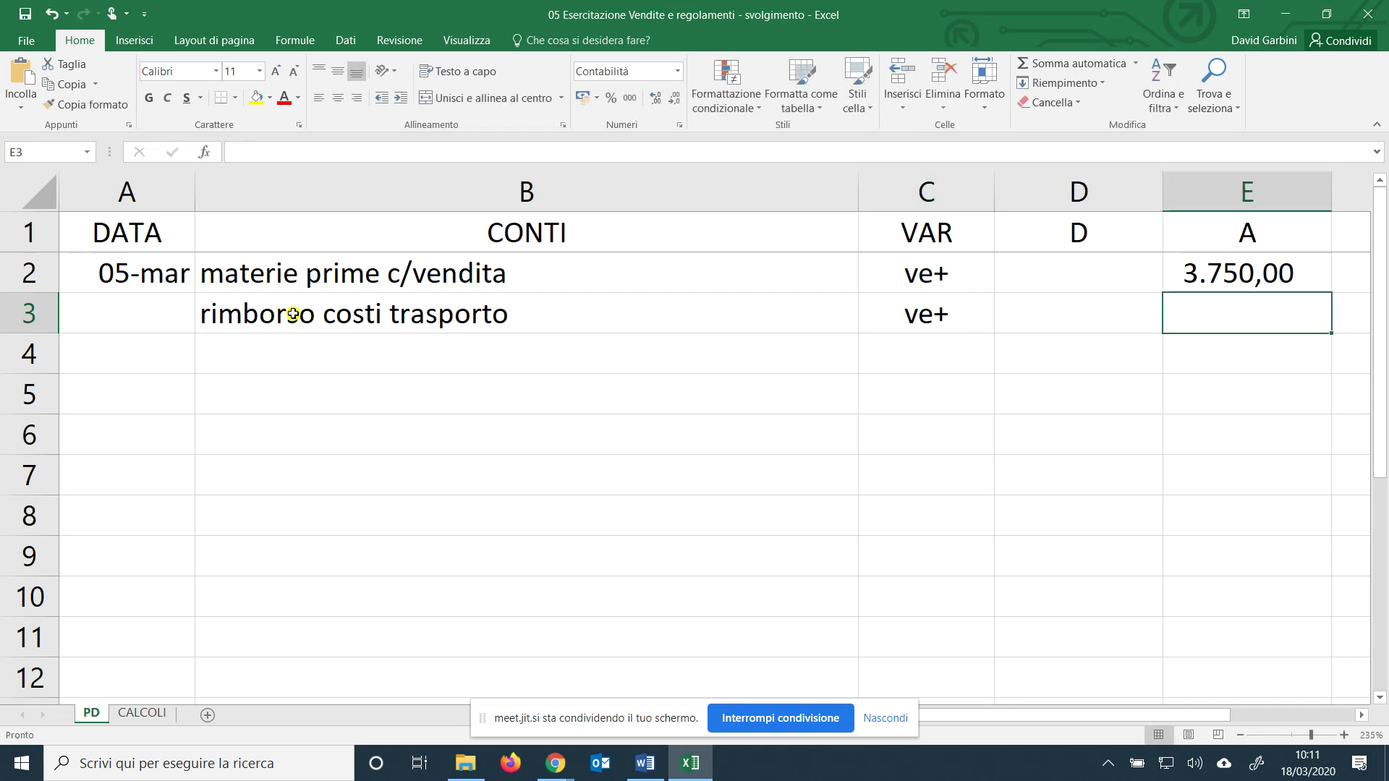
pyautogui.write('700')
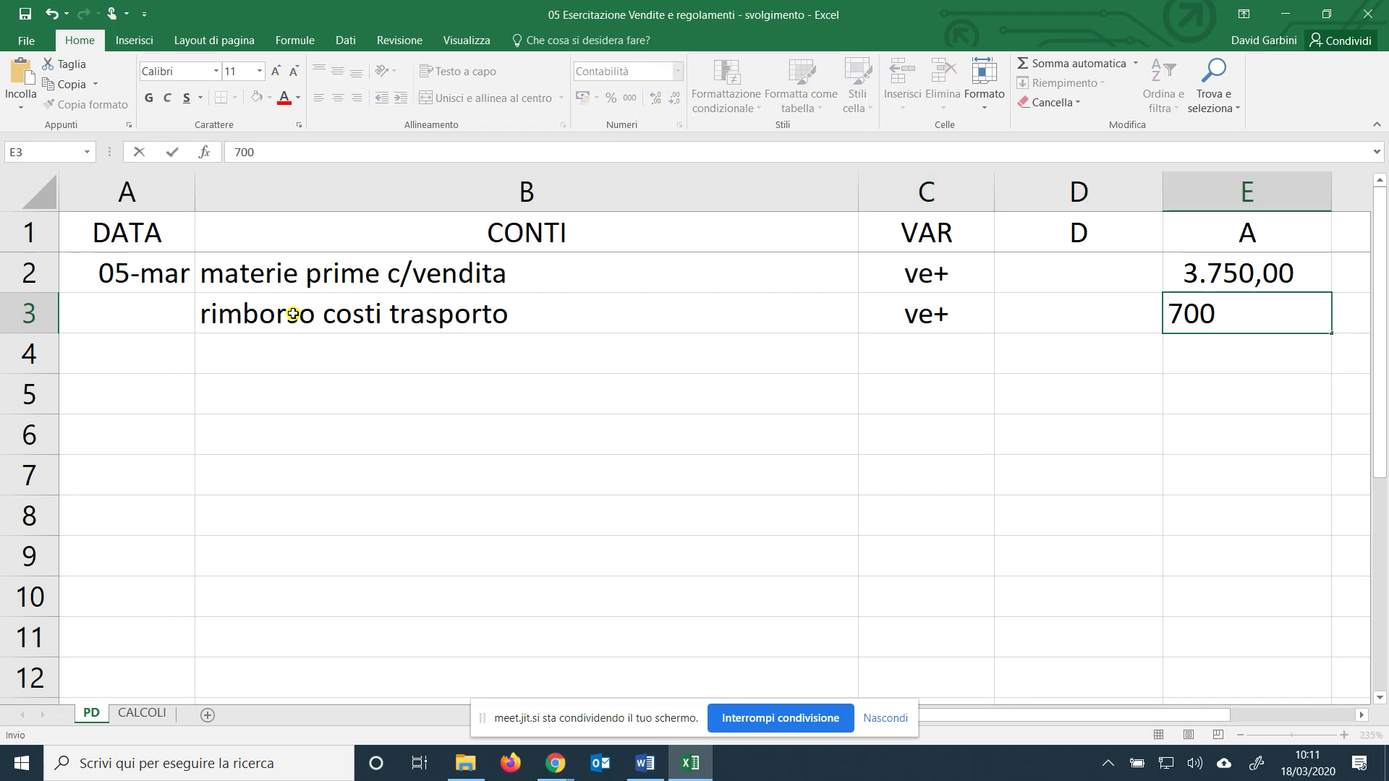
pyautogui.press('Return')
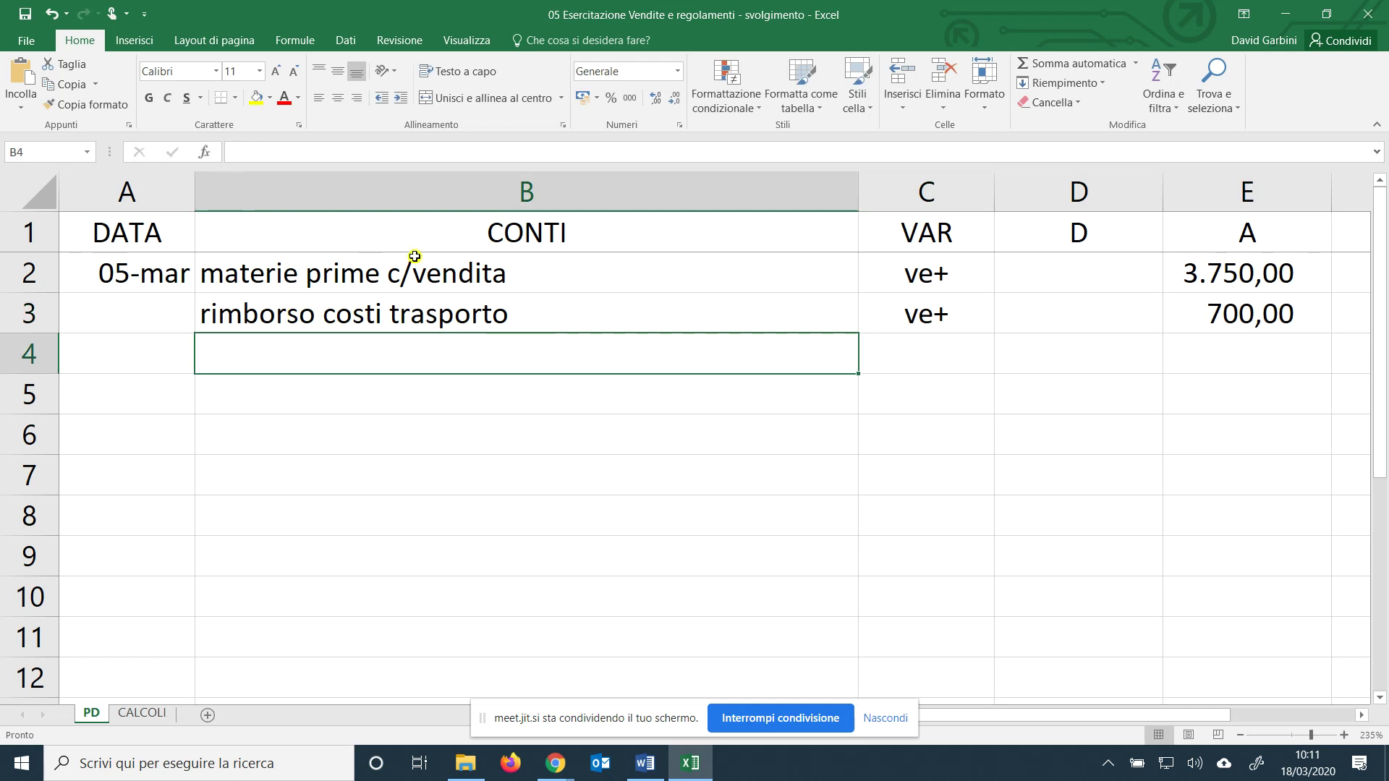
# Enter the account "IVA ns debito" in B4 with the variation "vfp" in C4.
pyautogui.hotkey('ctrl', 'c')
pyautogui.write('IVA')
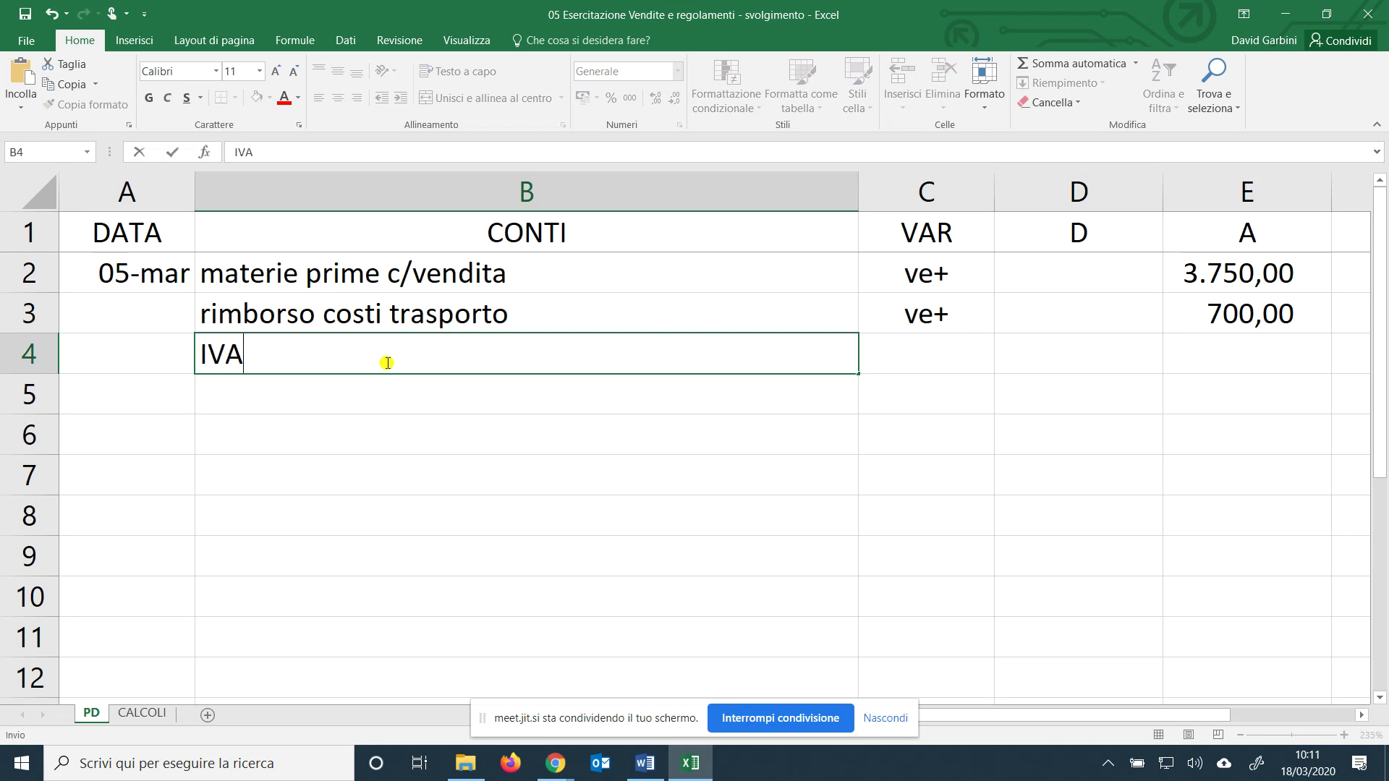
pyautogui.write(' ns debito')
pyautogui.press('Tab')
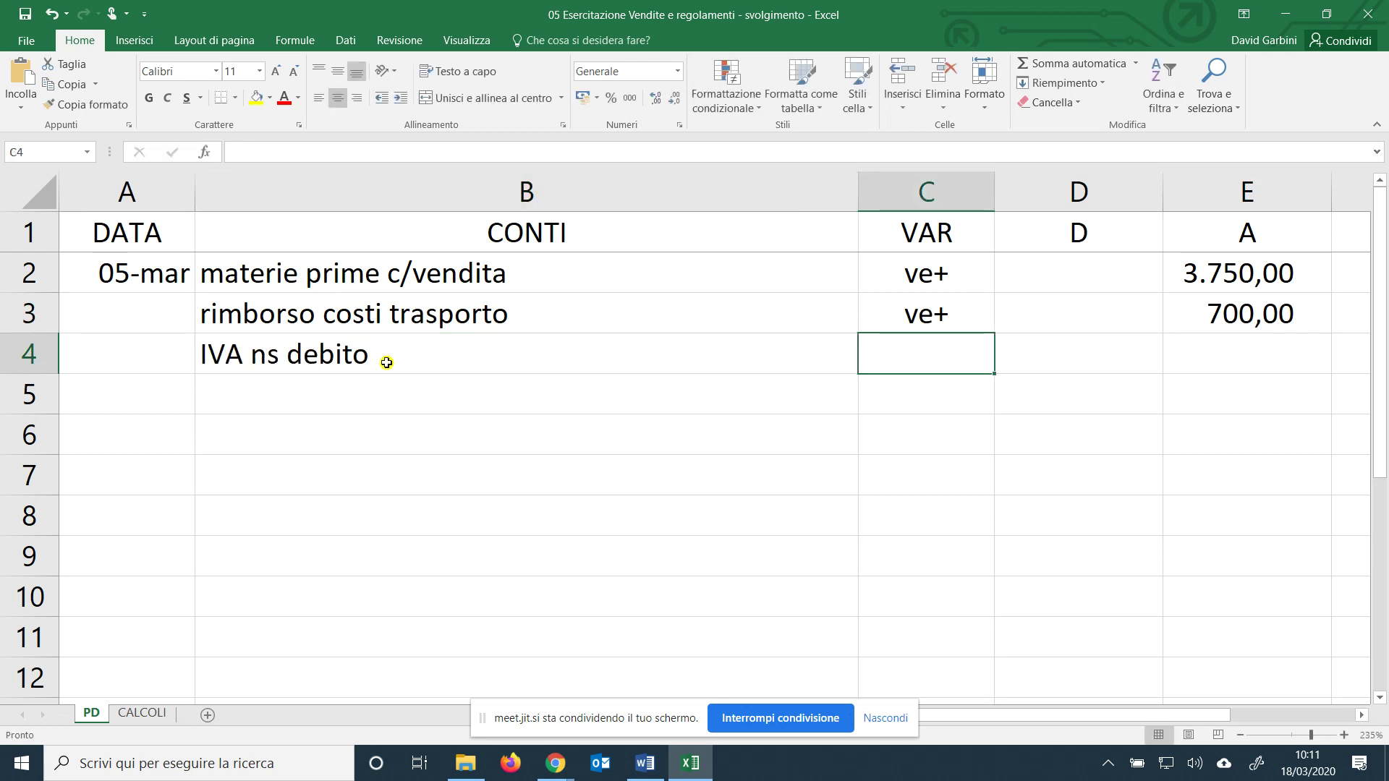
pyautogui.write('vfp')
pyautogui.press('Tab')
pyautogui.press('Tab')
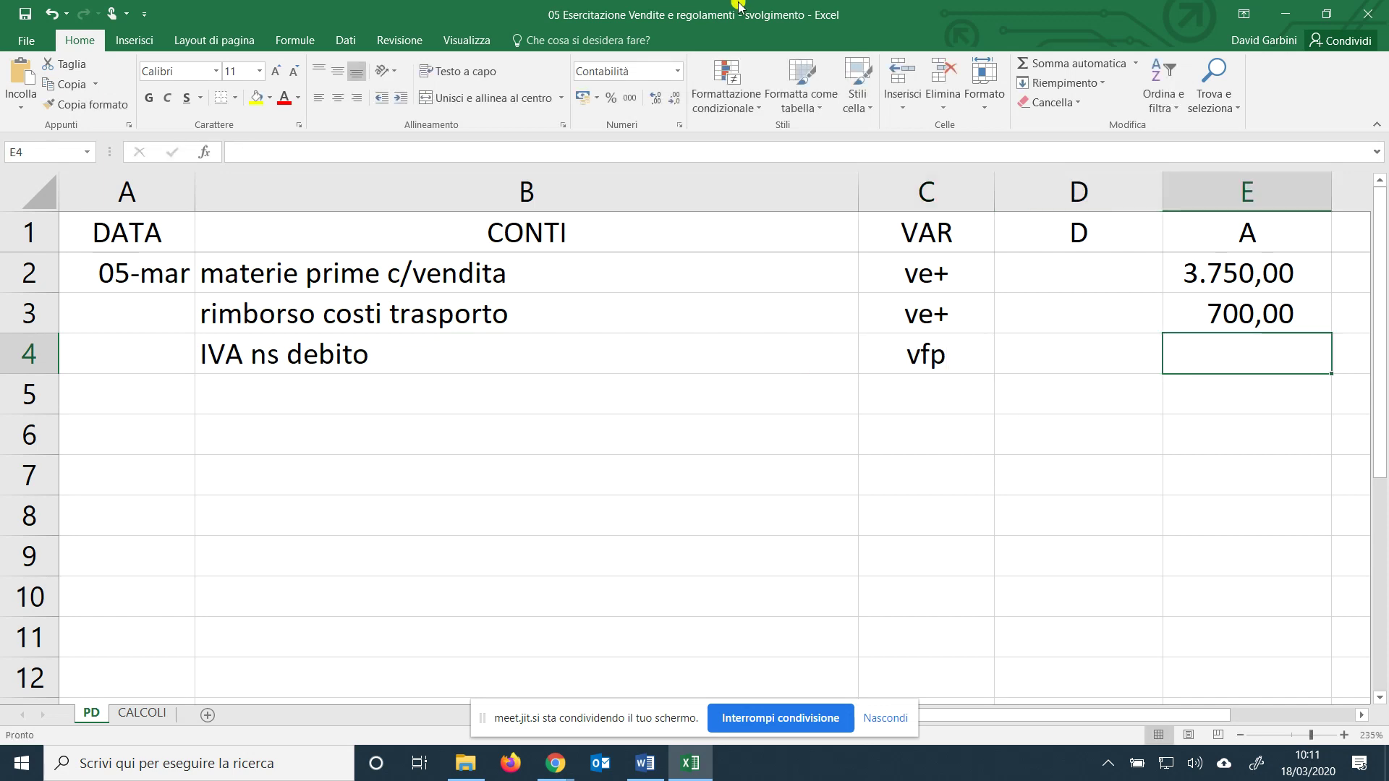
# Link E4 to the IVA amount on the CALCOLI sheet with =CALCOLI!C5.
pyautogui.write('=')
pyautogui.click(148, 714)
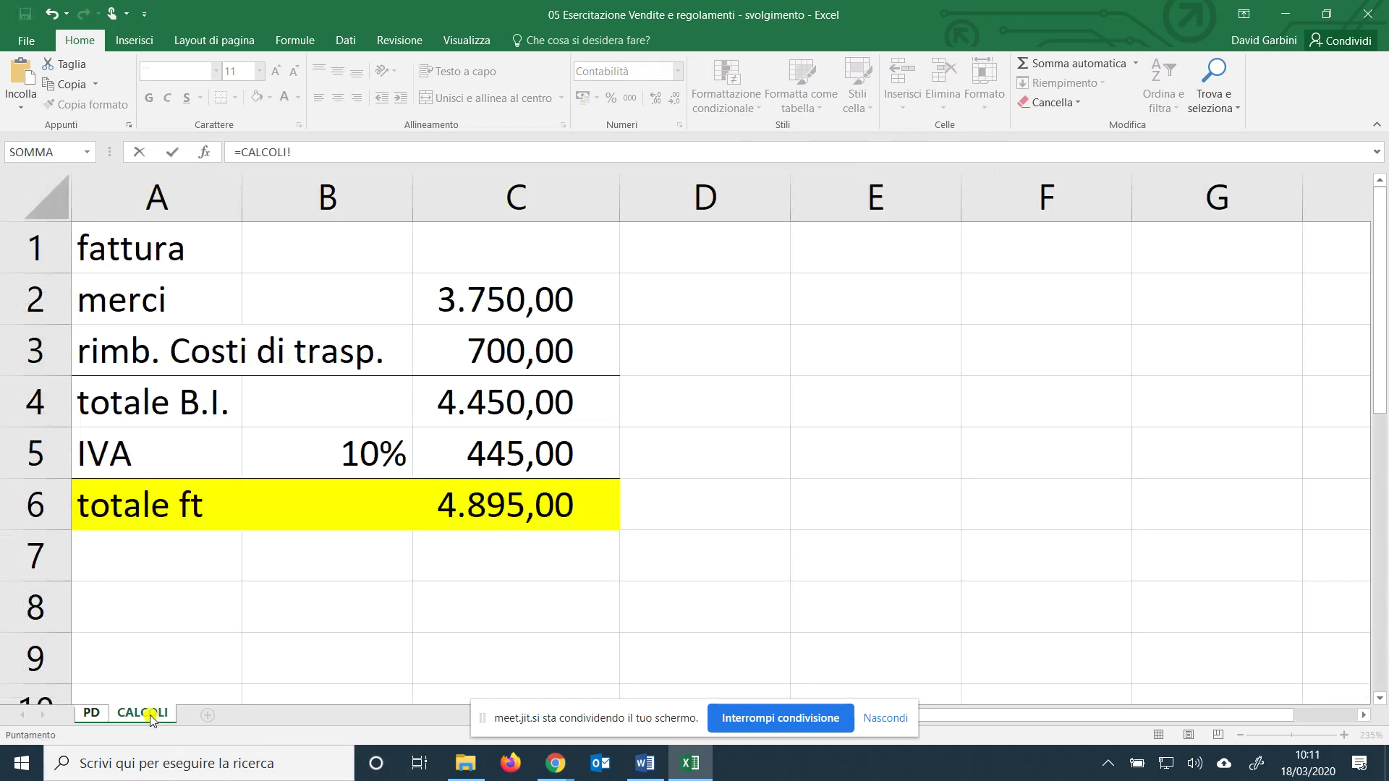
pyautogui.click(540, 452)
pyautogui.press('Return')
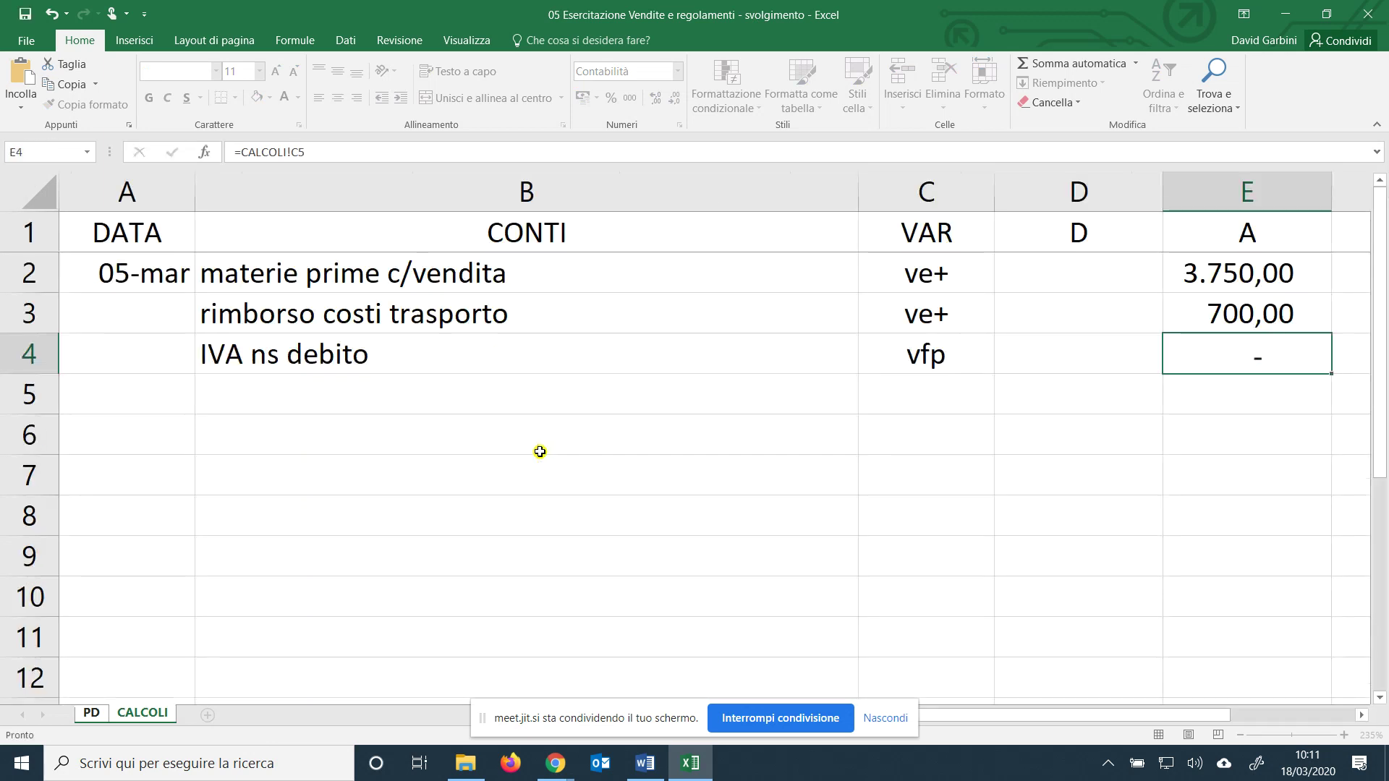
# Enter the account "crediti vs clienti" in B5 with the variation "vfa" in C5.
pyautogui.click(550, 407)
pyautogui.write('credit')
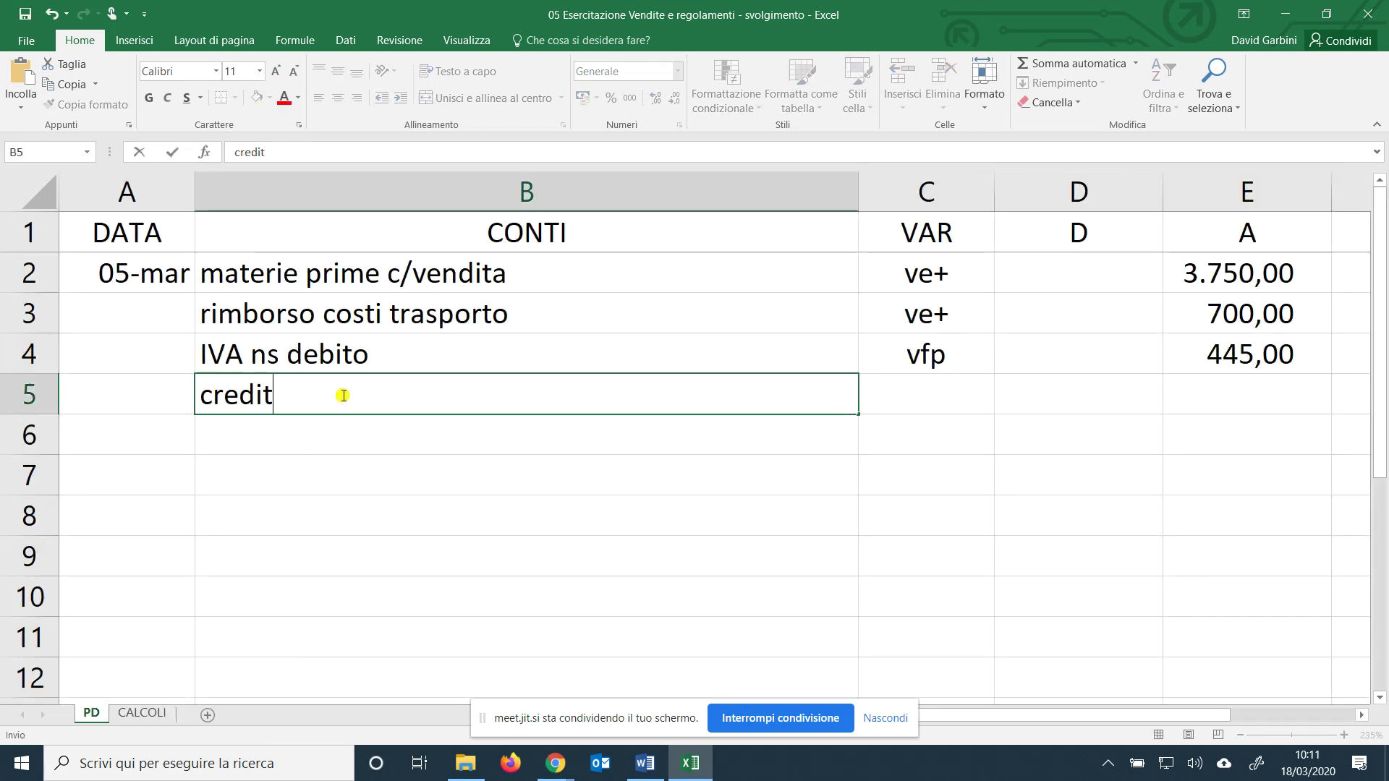
pyautogui.write('i vs clienti')
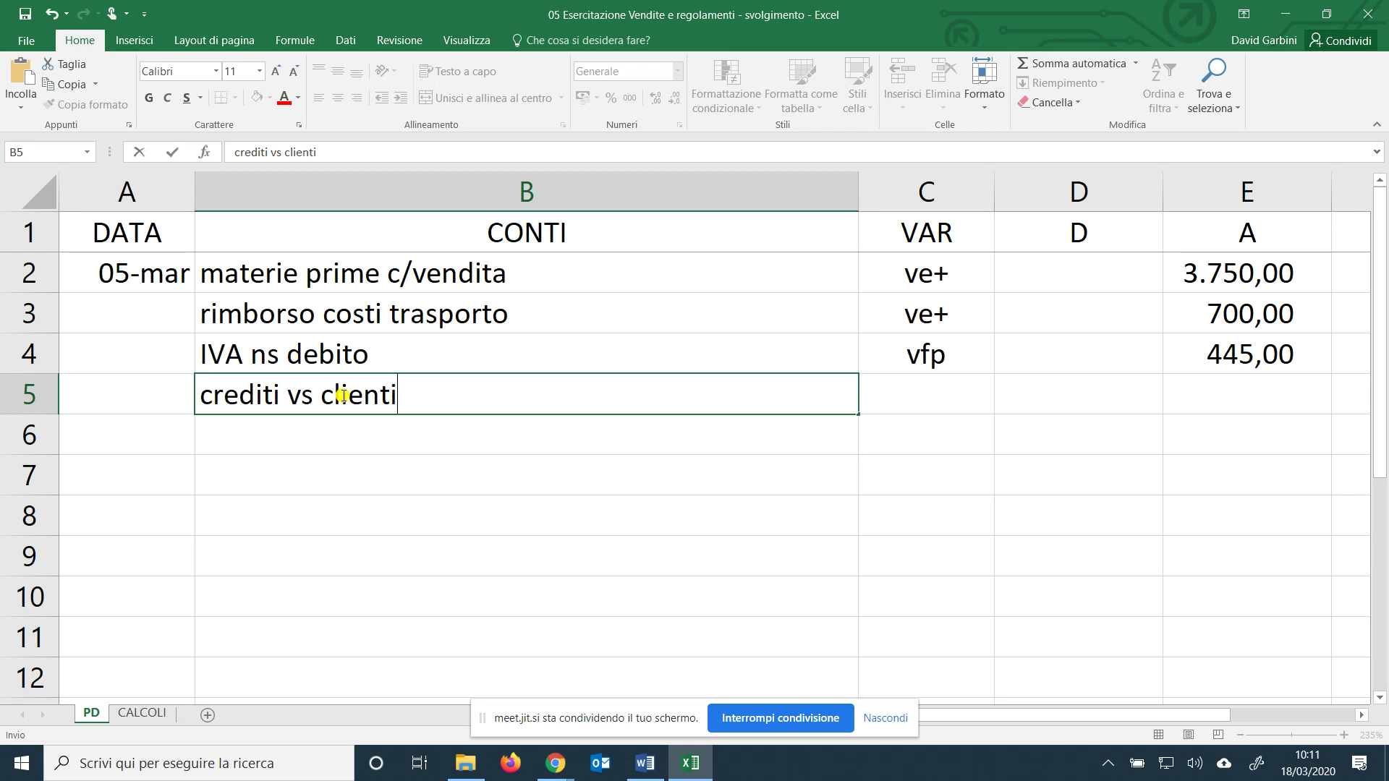
pyautogui.press('Tab')
pyautogui.write('vfa')
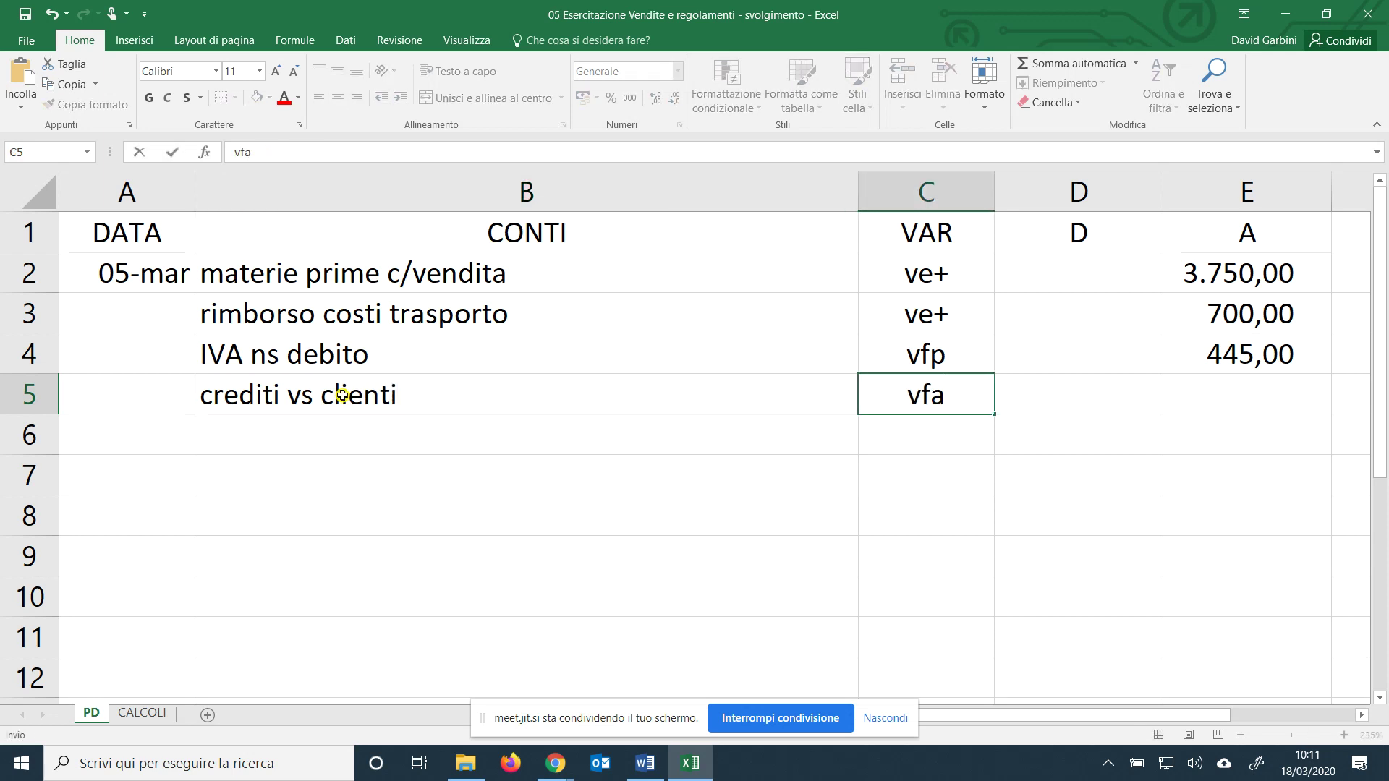
pyautogui.press('Tab')
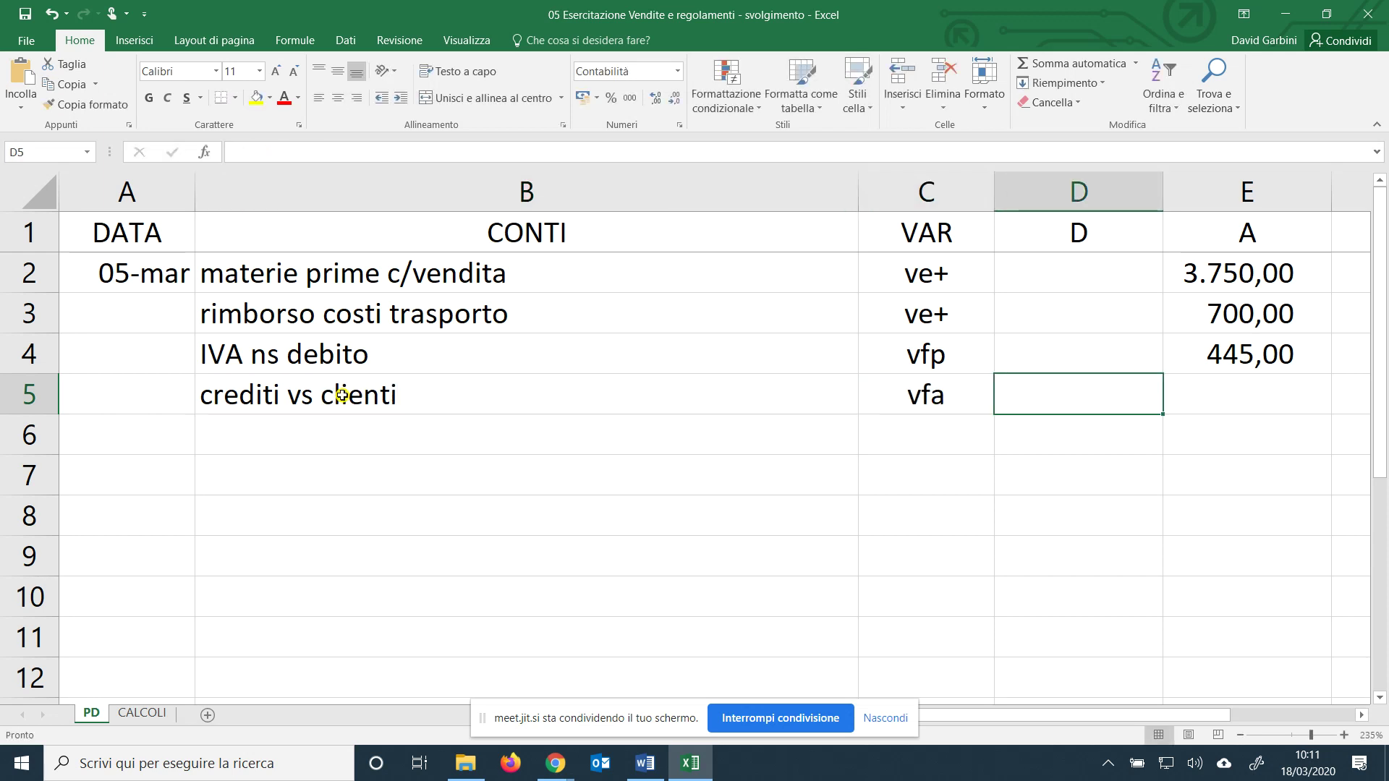
# Calculate the customer receivable in D5 by adding the three credit amounts with =E2+E3+E4.
pyautogui.write('=')
pyautogui.click(1209, 273)
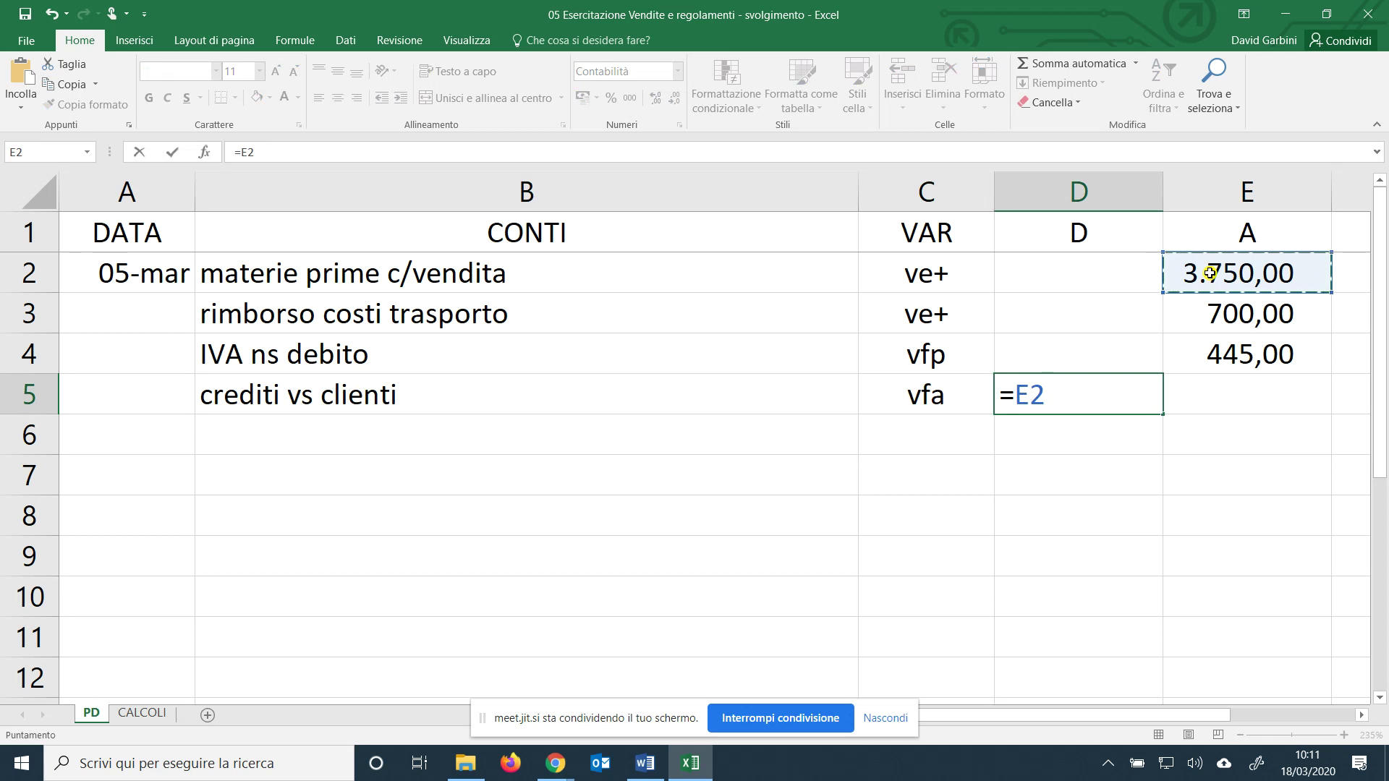
pyautogui.write('+')
pyautogui.click(1222, 322)
pyautogui.write('+')
pyautogui.click(1242, 362)
pyautogui.press('Return')
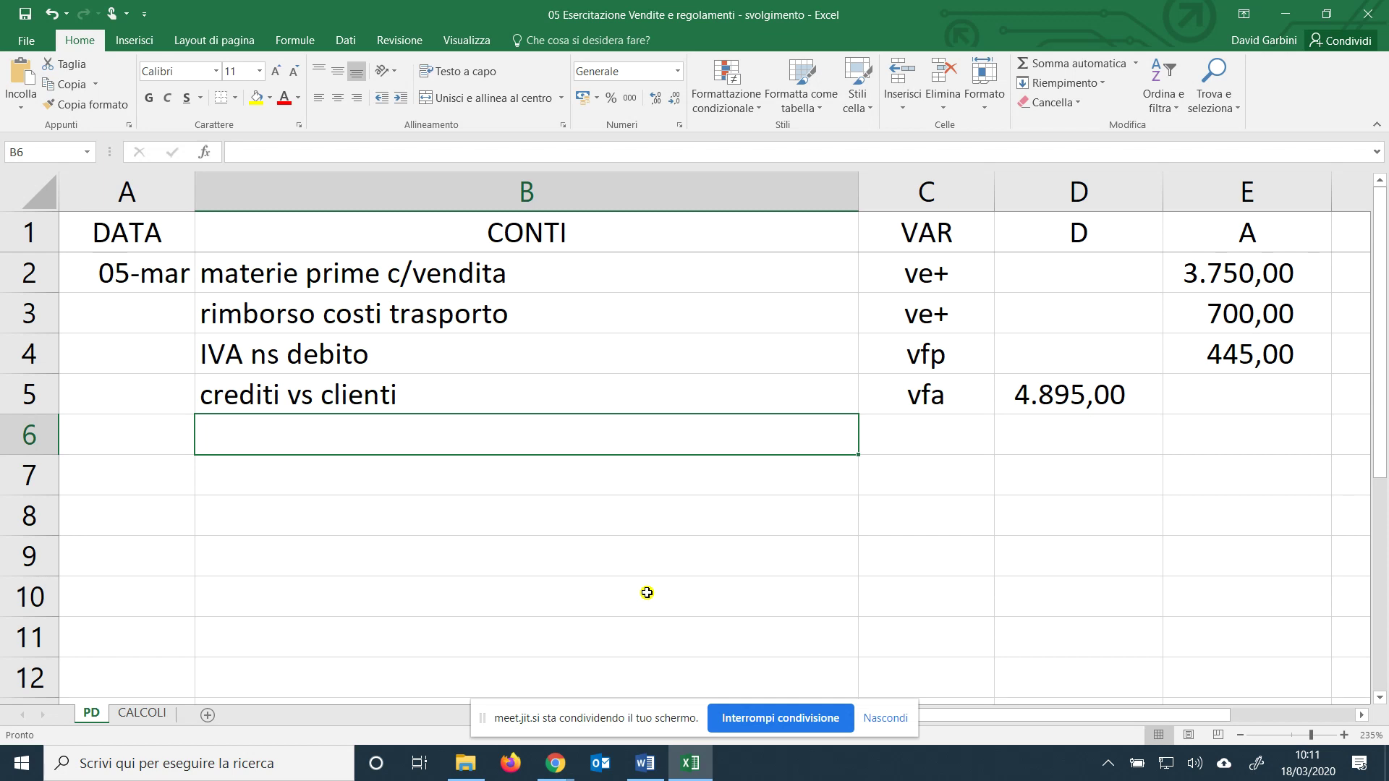
# Start a new journal entry with the date 5/3 in A7 and link B7 to the customer account with =B5.
pyautogui.click(134, 481)
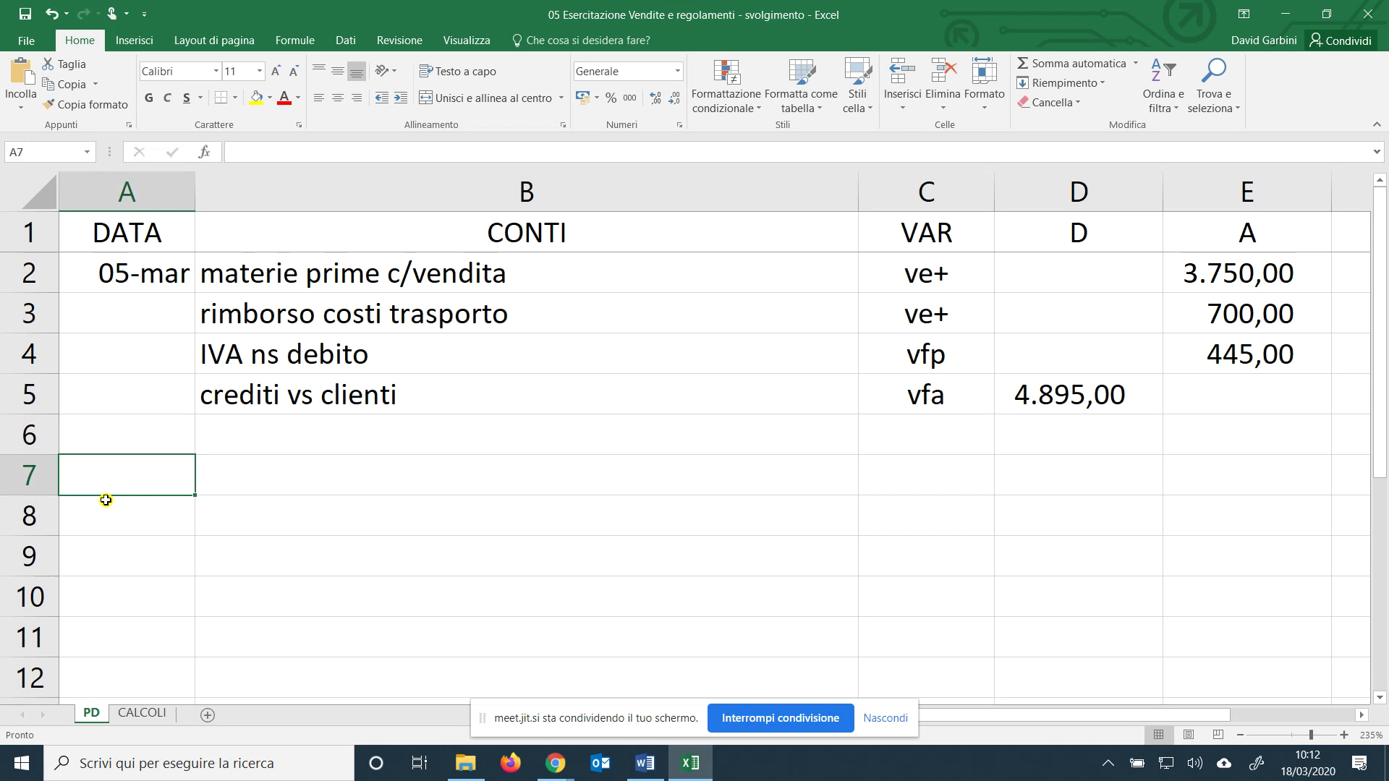
pyautogui.write('5/3')
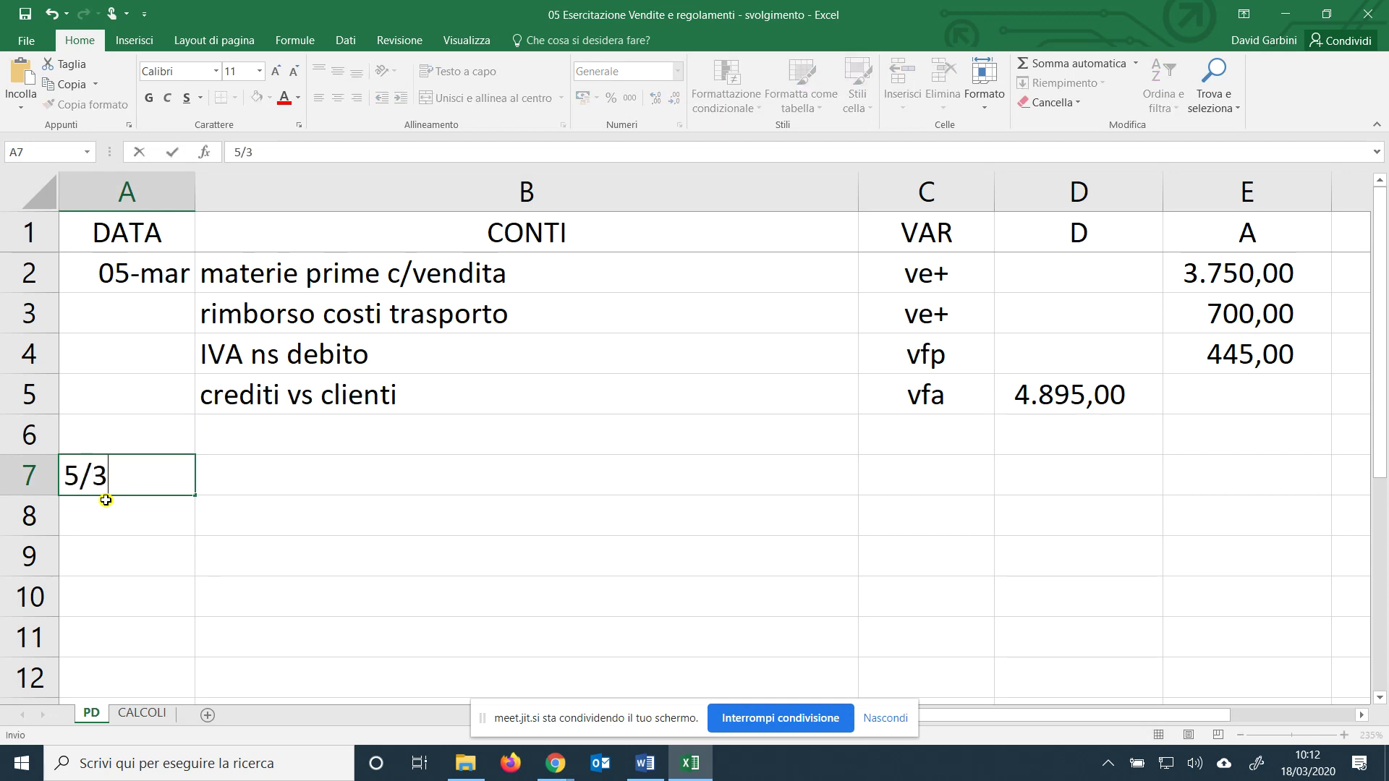
pyautogui.press('Tab')
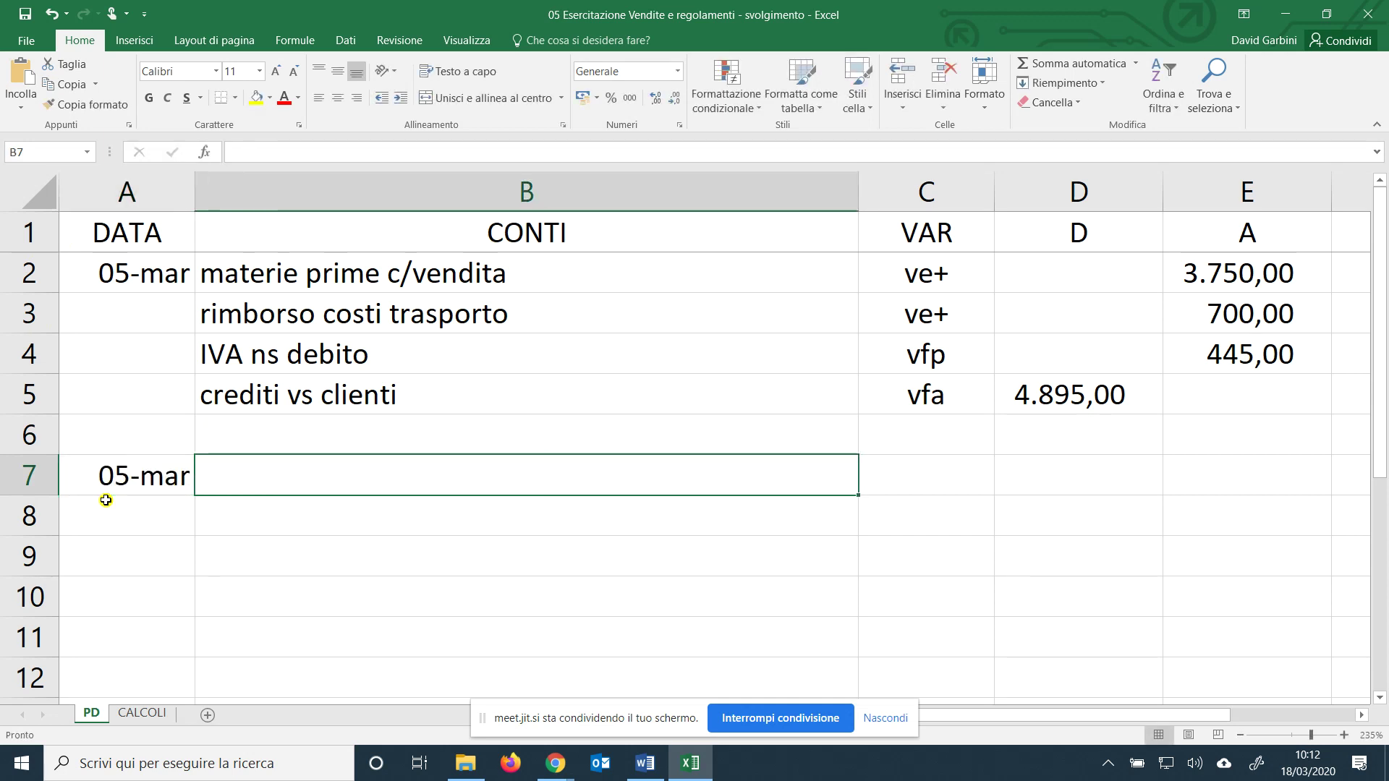
pyautogui.write('=')
pyautogui.click(506, 375)
pyautogui.press('Return')
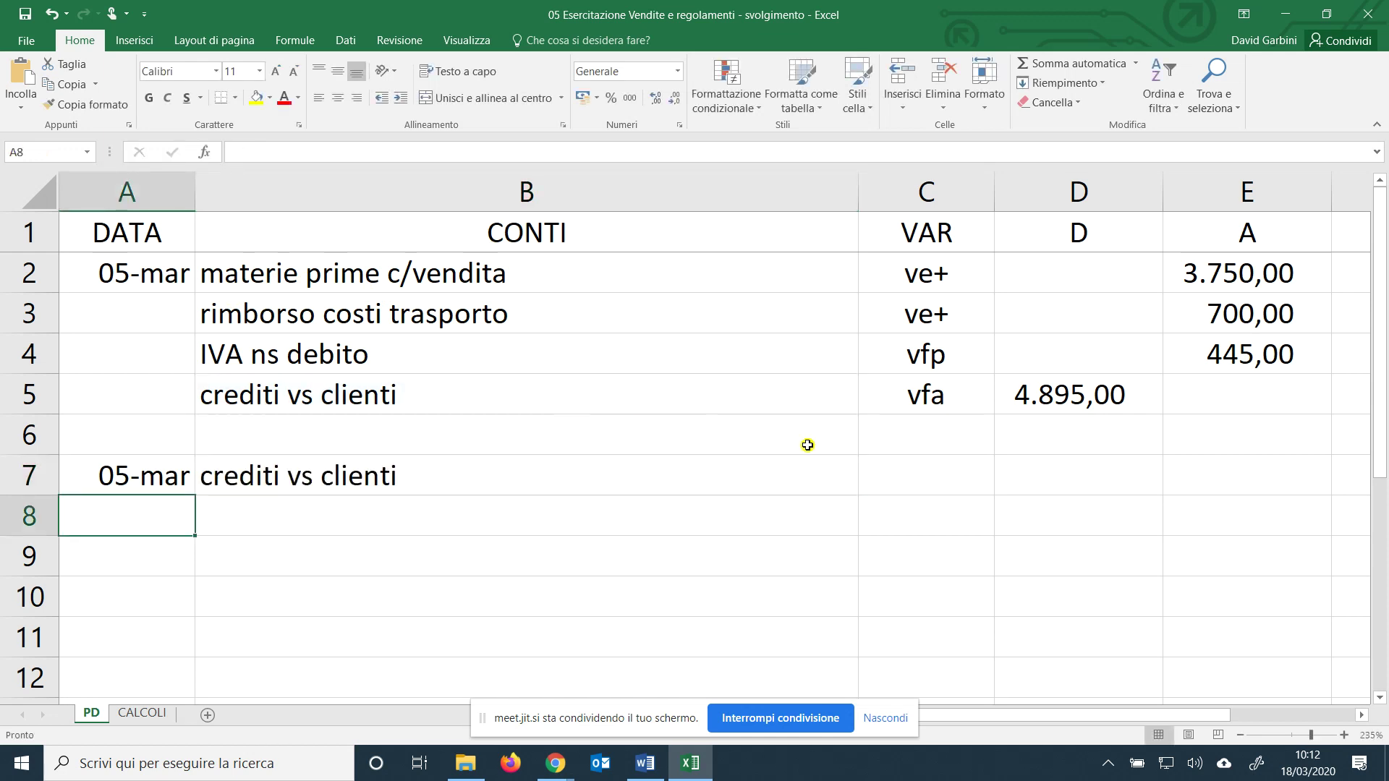
# Enter the variation "vfp" in C7 and link E7 to the receivable amount with =D5.
pyautogui.click(906, 460)
pyautogui.write('vfp')
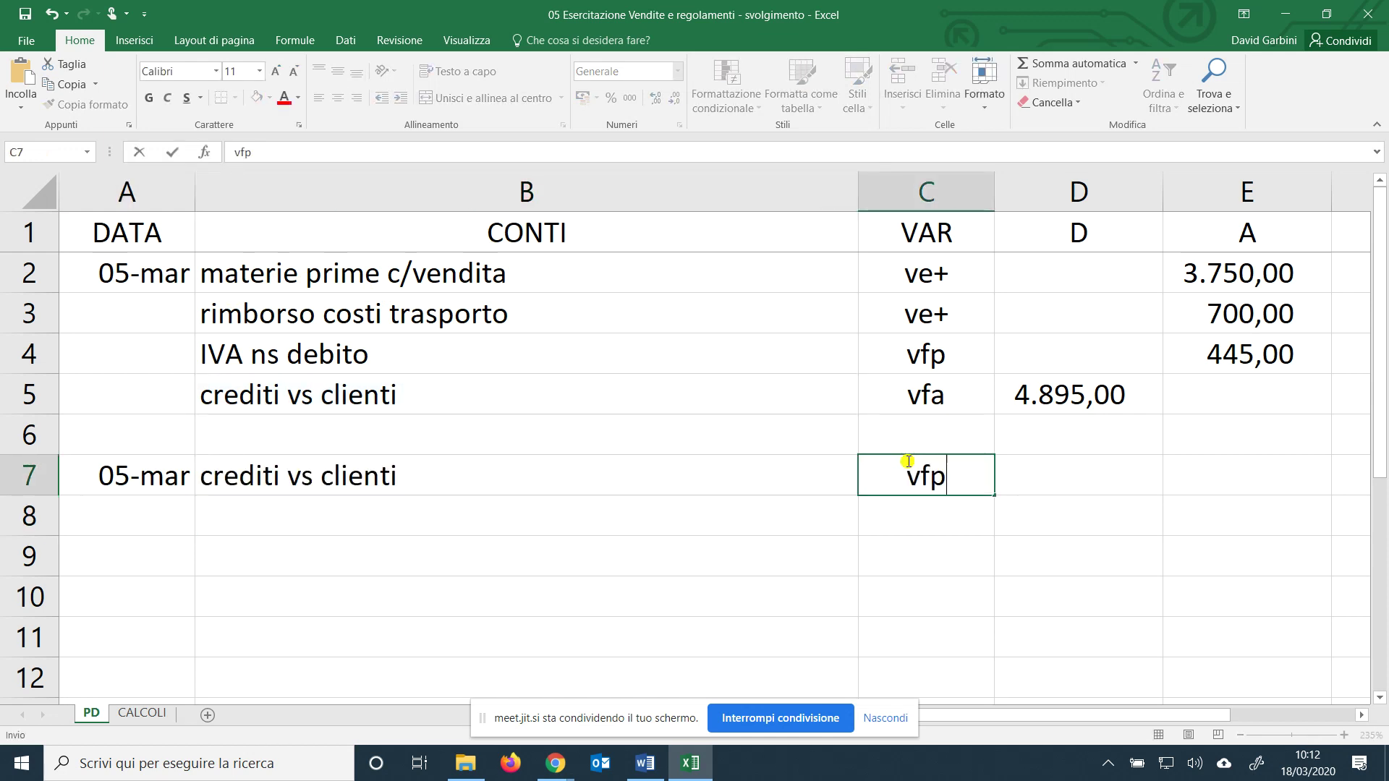
pyautogui.press('Tab')
pyautogui.press('Tab')
pyautogui.write('=')
pyautogui.click(1100, 393)
pyautogui.press('Return')
# Enter the account "A/C" in B8 with the variation "vfa" in C8, and link D8 with =E7.
pyautogui.click(381, 506)
pyautogui.write('A/C')
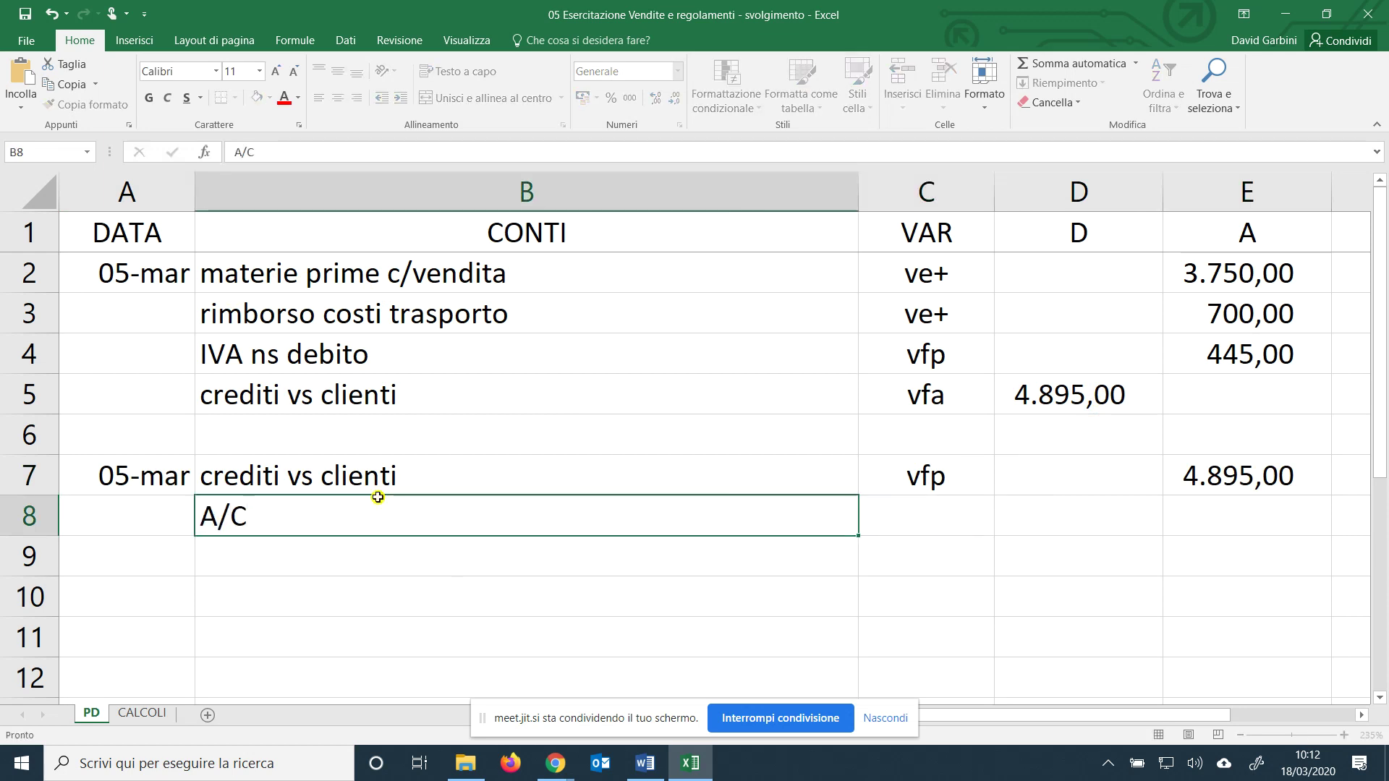
pyautogui.press('Tab')
pyautogui.write('vfa')
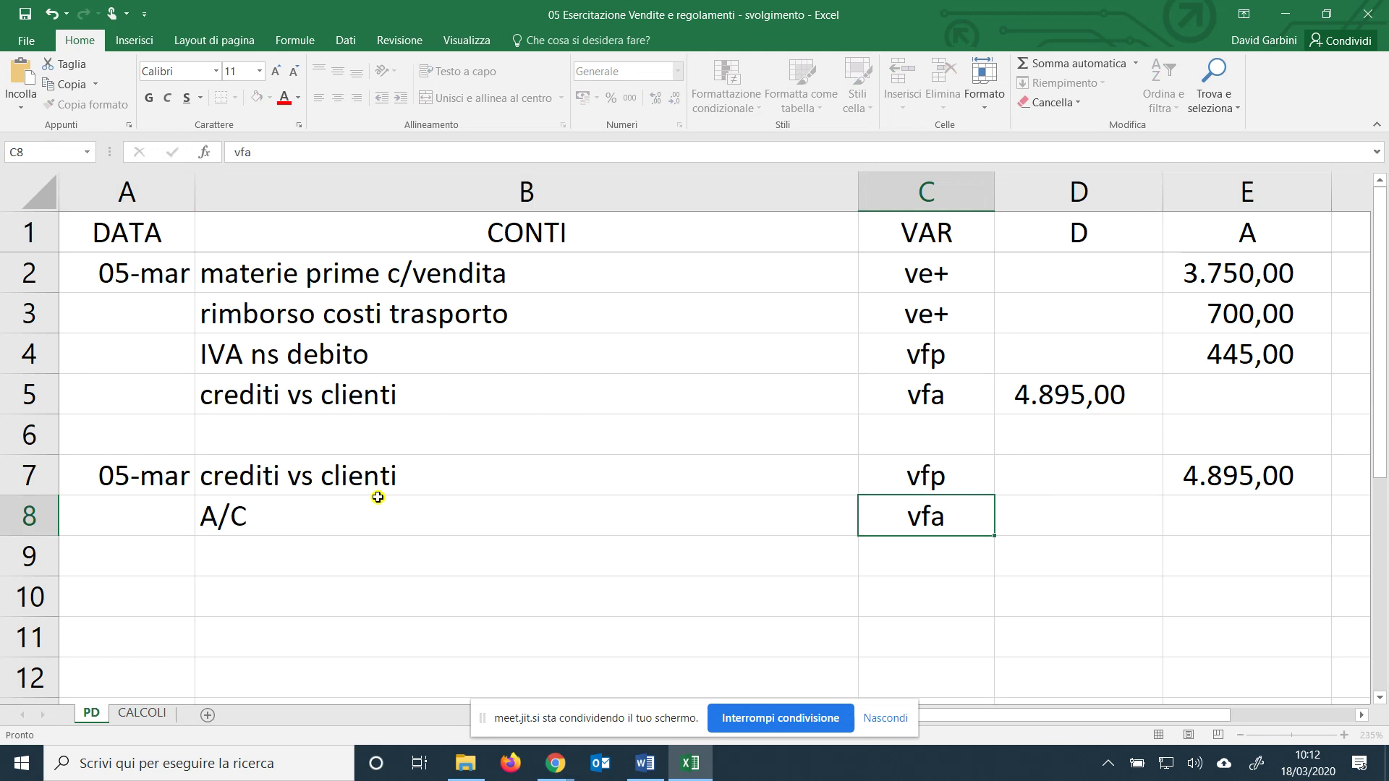
pyautogui.press('Tab')
pyautogui.write('=')
pyautogui.click(1298, 480)
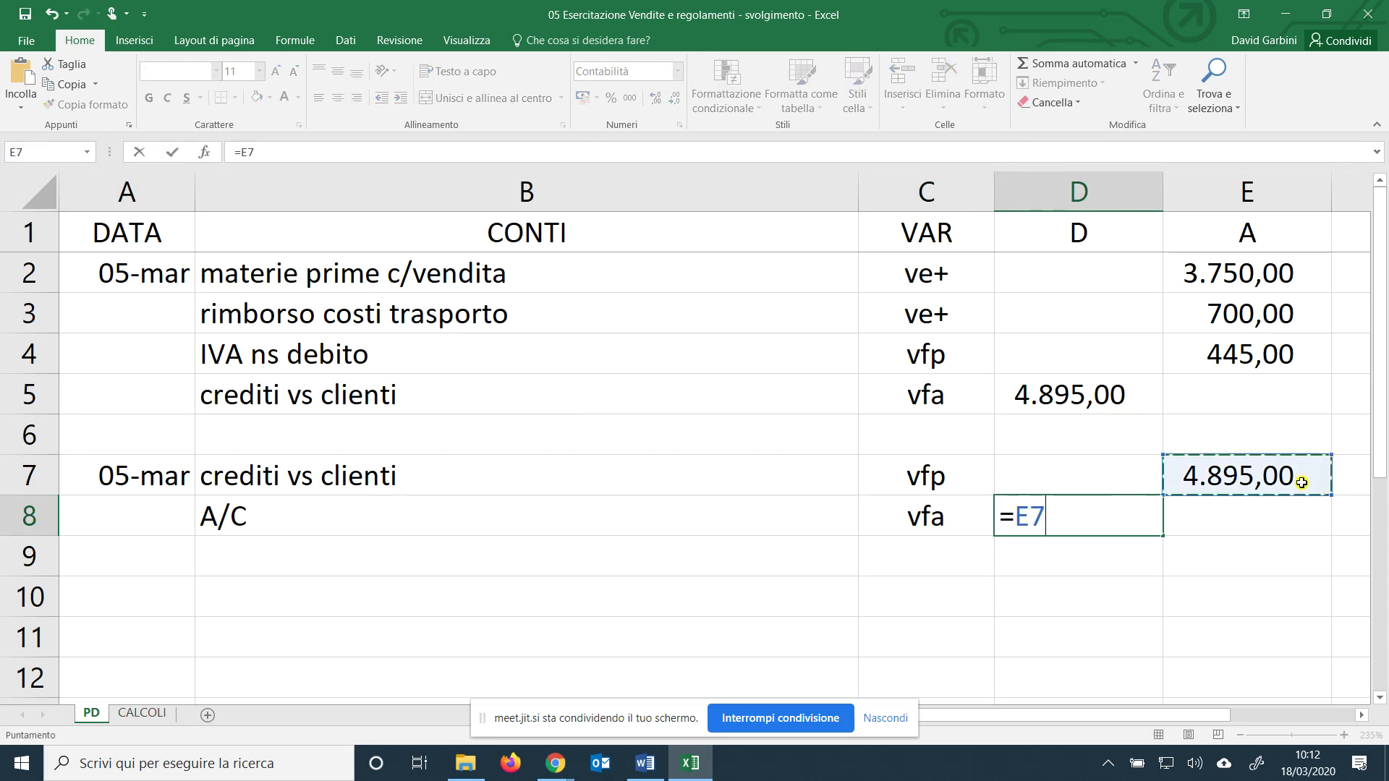
pyautogui.press('Return')
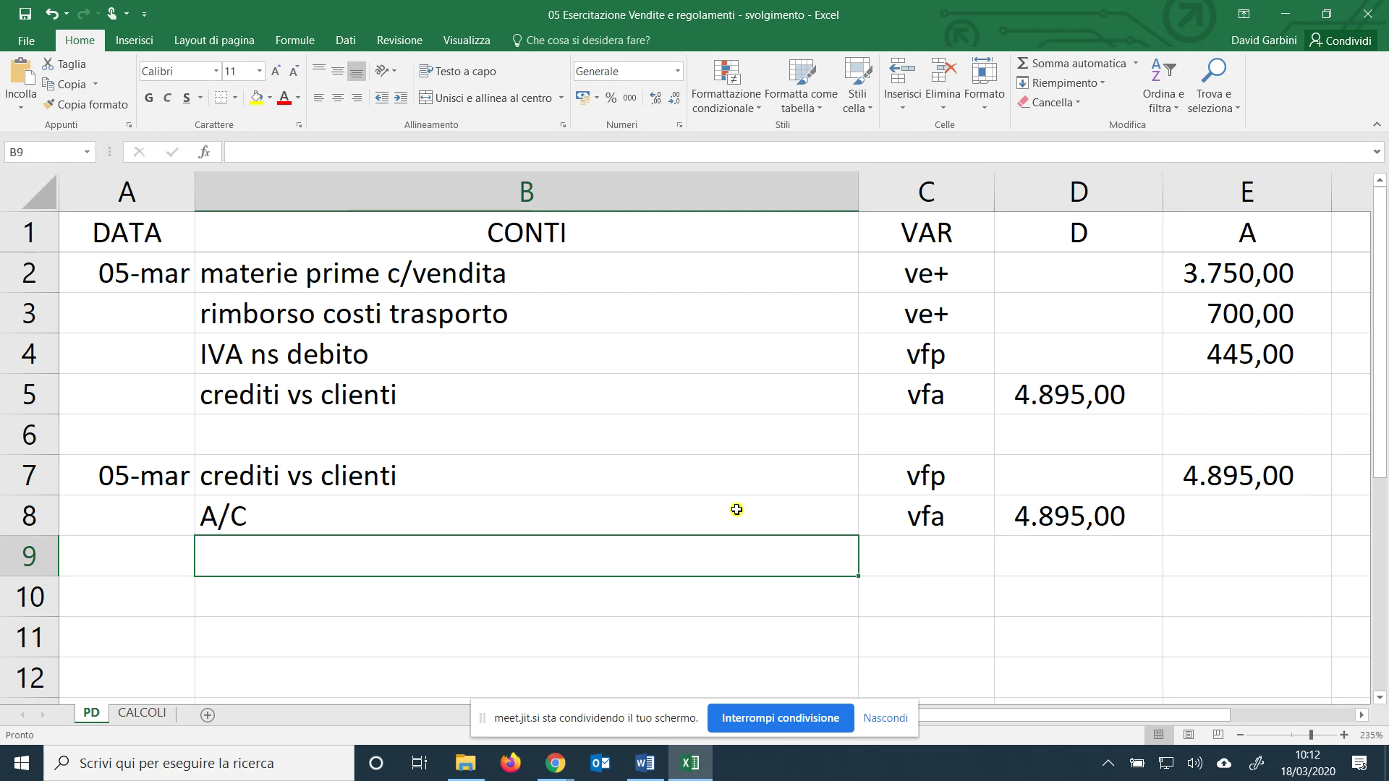
# Halve the collected amount by changing the formula in E7 to =D5/2.
pyautogui.click(1178, 491)
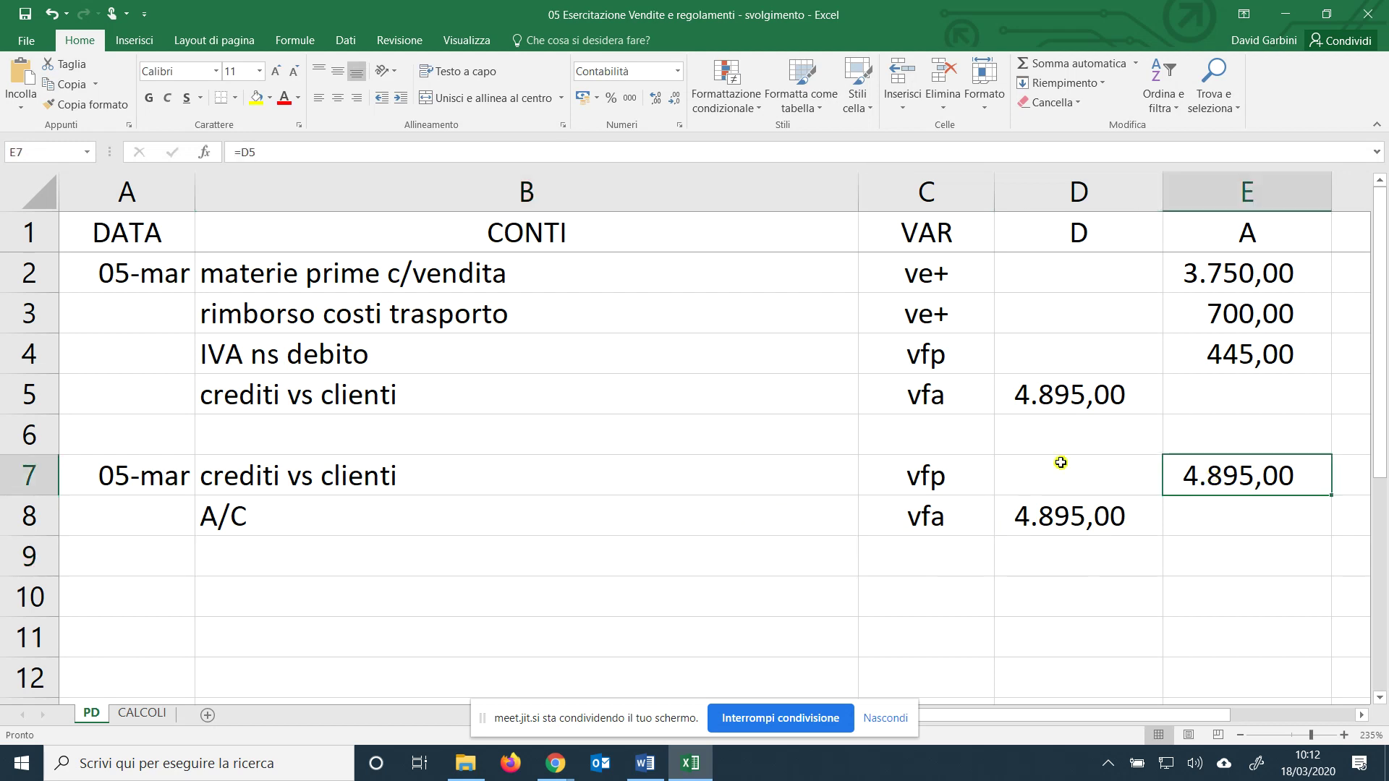
pyautogui.click(305, 155)
pyautogui.write('/2')
pyautogui.press('Return')
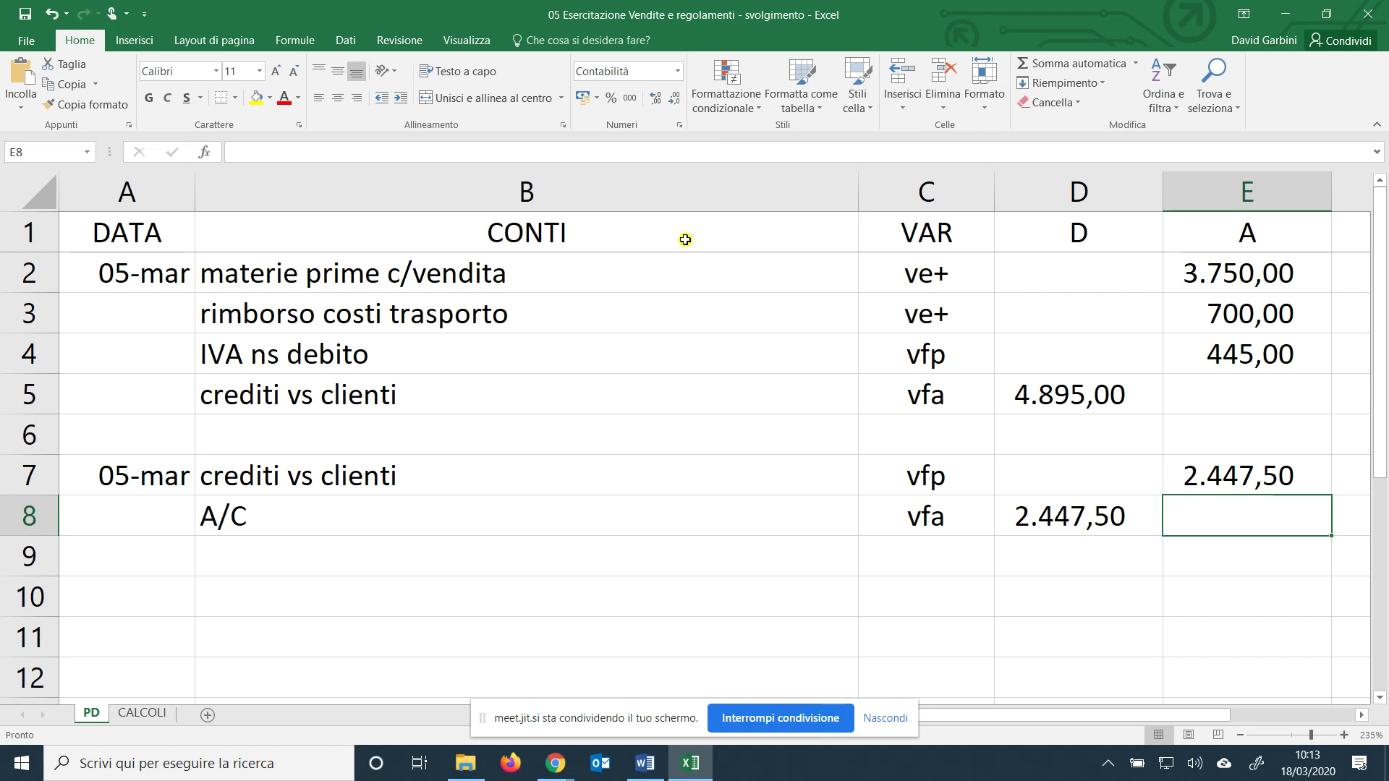
# Enter the date 08/03 in A10 for the next journal entry.
pyautogui.click(156, 583)
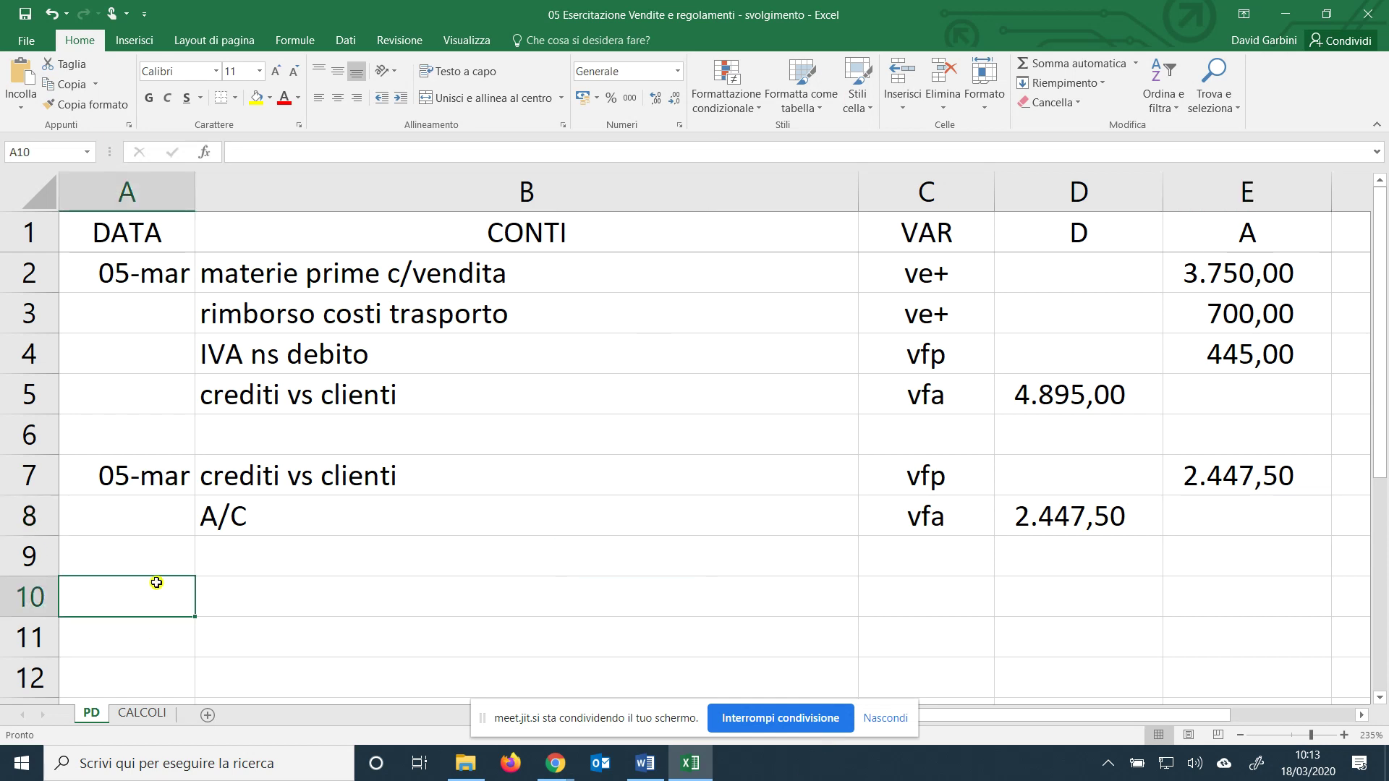
pyautogui.write('08/03')
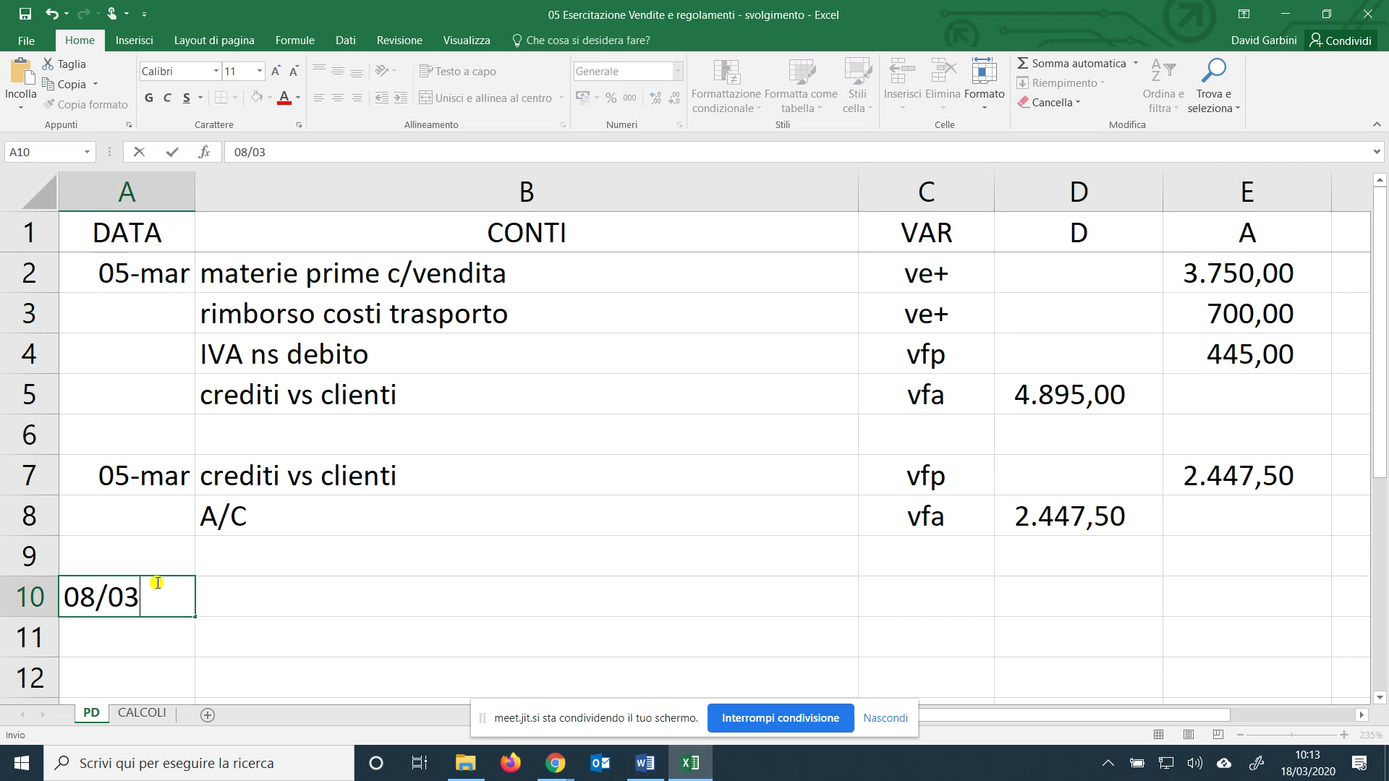
pyautogui.press('Tab')
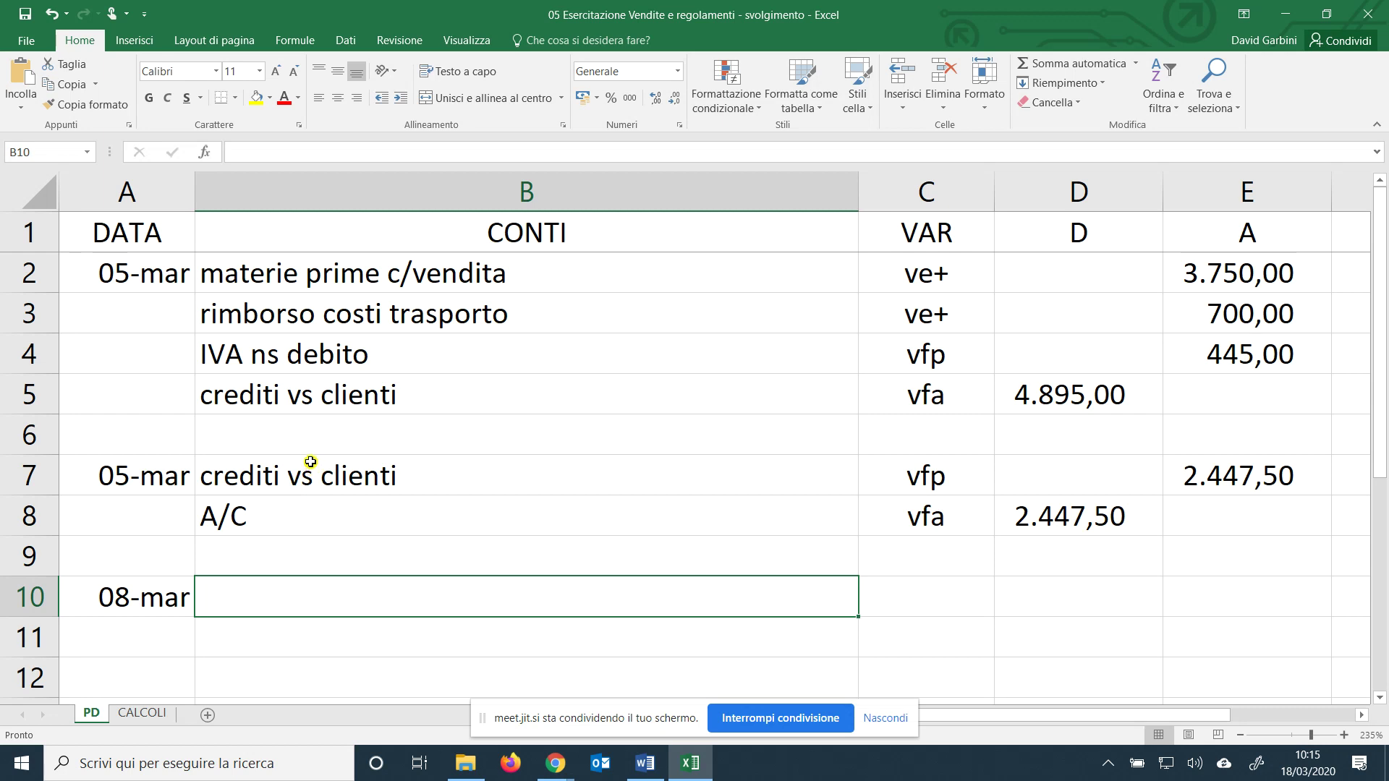
# Correct the date in A10 to 09/03/2020.
pyautogui.click(135, 590)
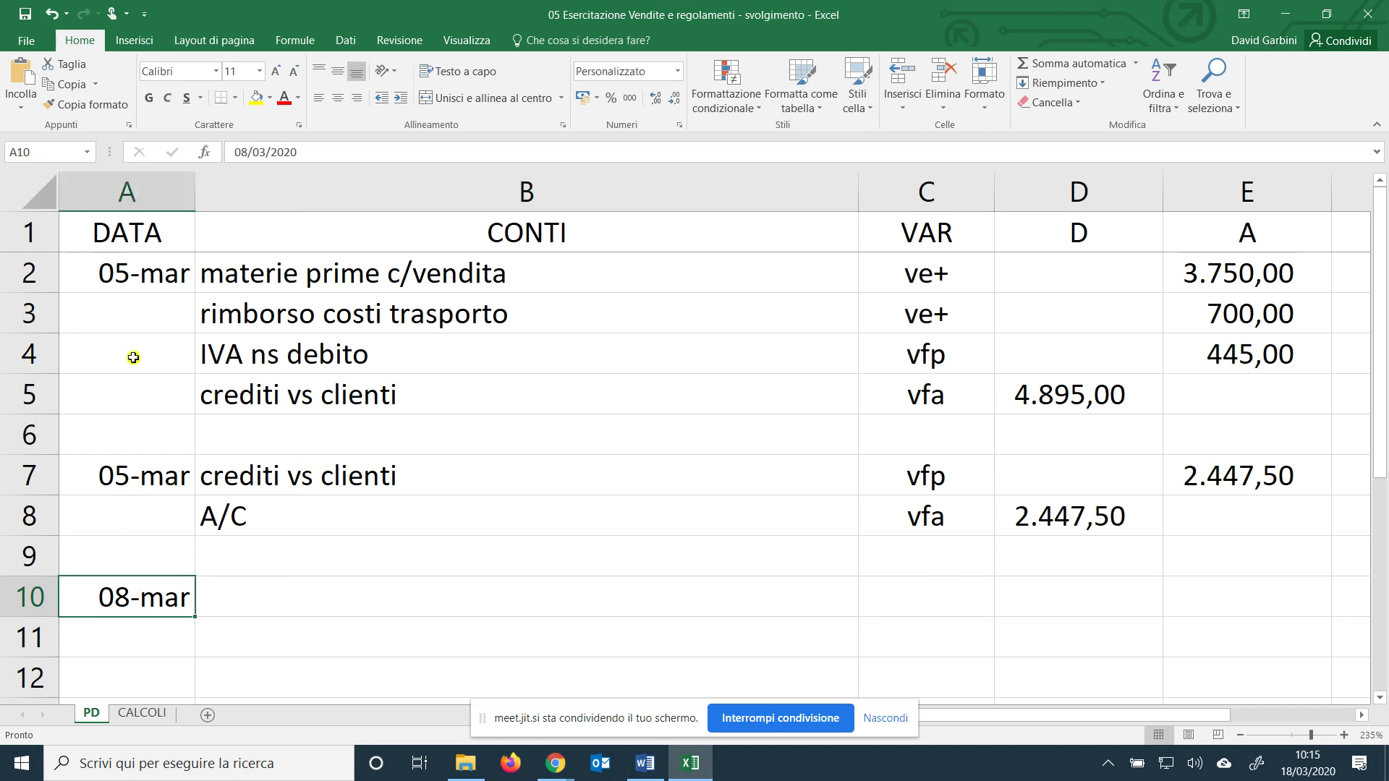
pyautogui.click(243, 152)
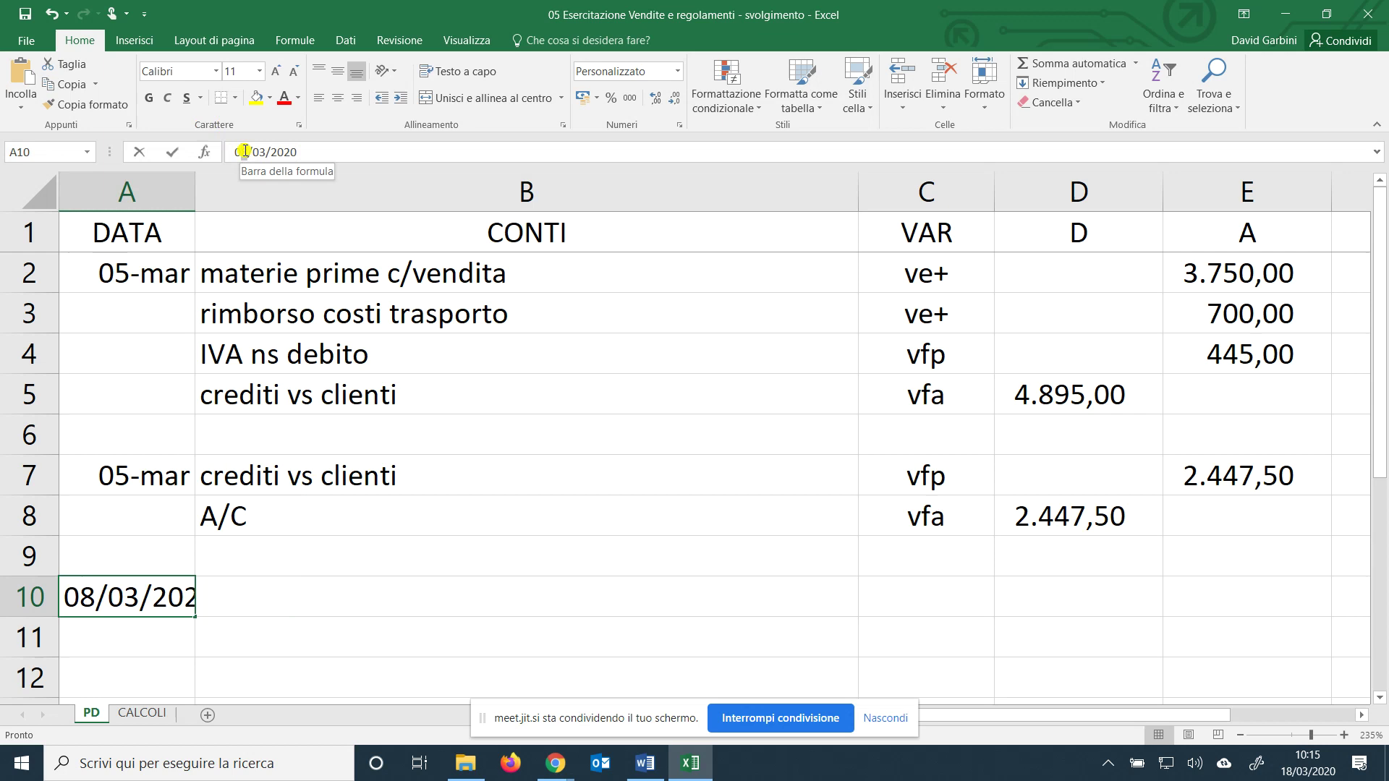
pyautogui.press('Delete')
pyautogui.write('9')
pyautogui.press('Return')
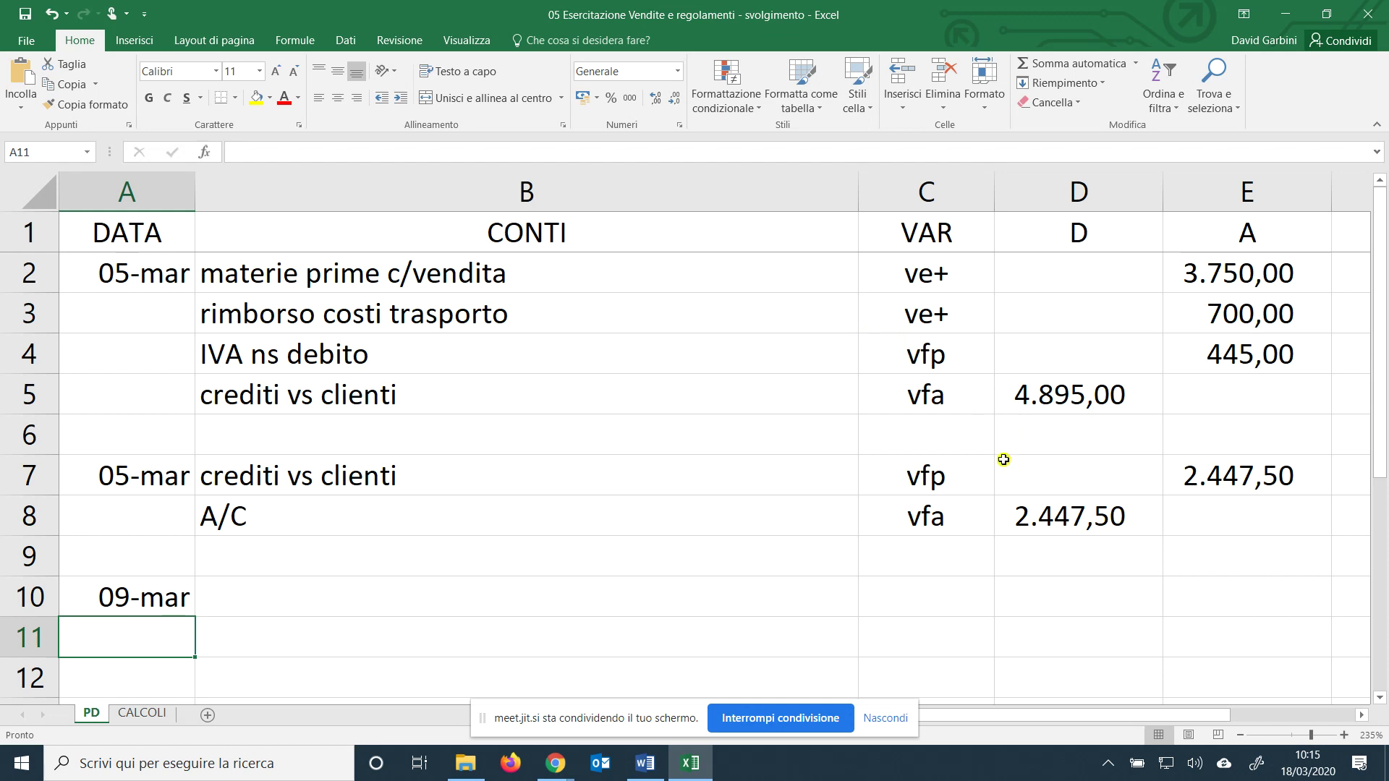
# Begin a credit note section on the CALCOLI sheet with the heading "ndc" in A9.
pyautogui.click(632, 595)
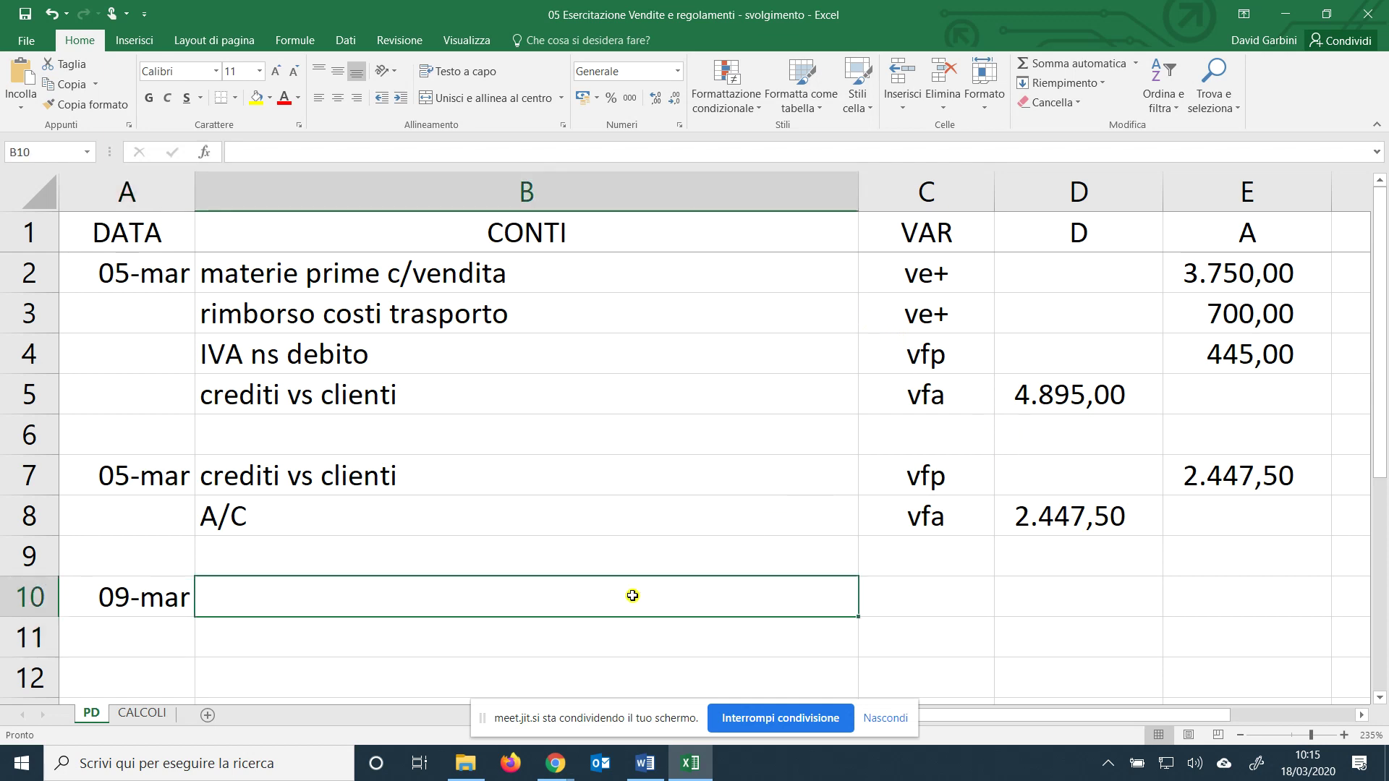
pyautogui.click(149, 716)
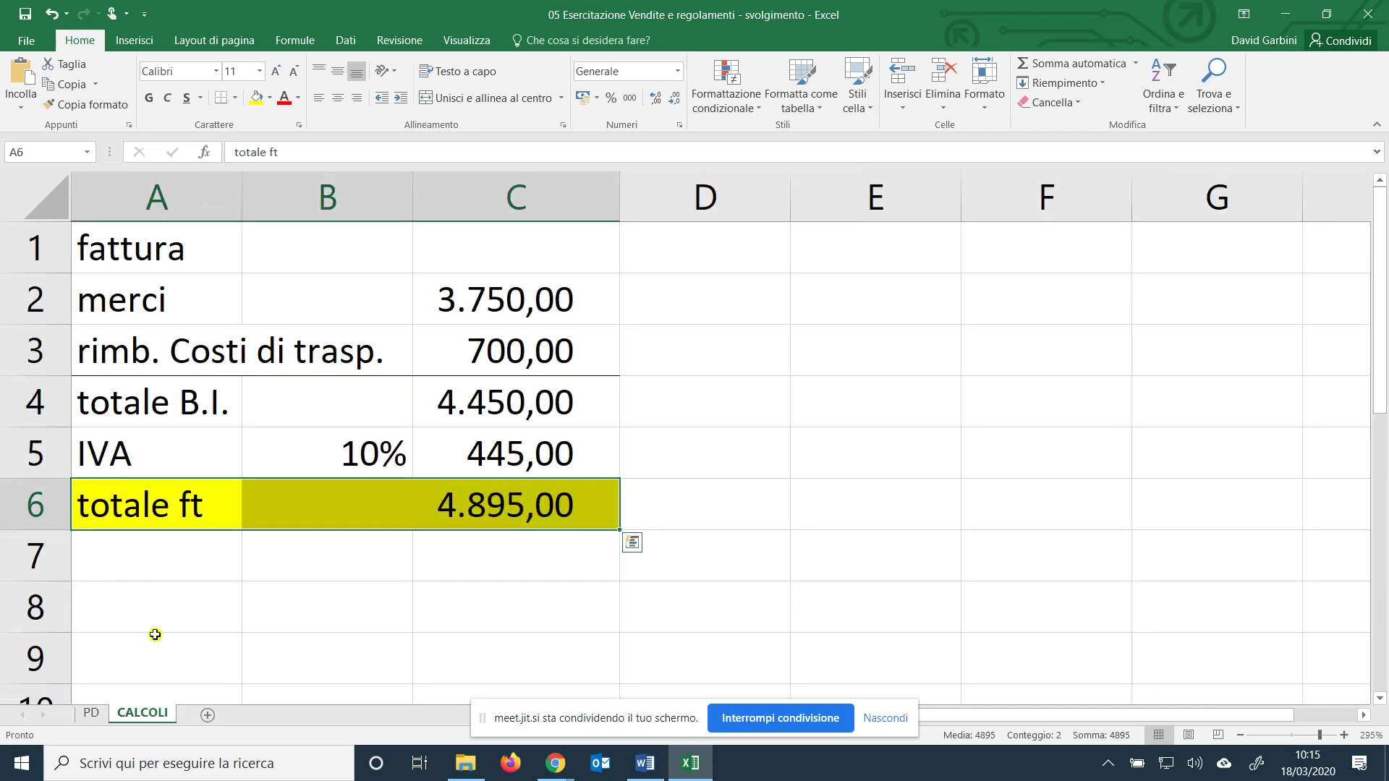
pyautogui.click(120, 607)
pyautogui.scroll(-2, 121, 606)
pyautogui.click(154, 347)
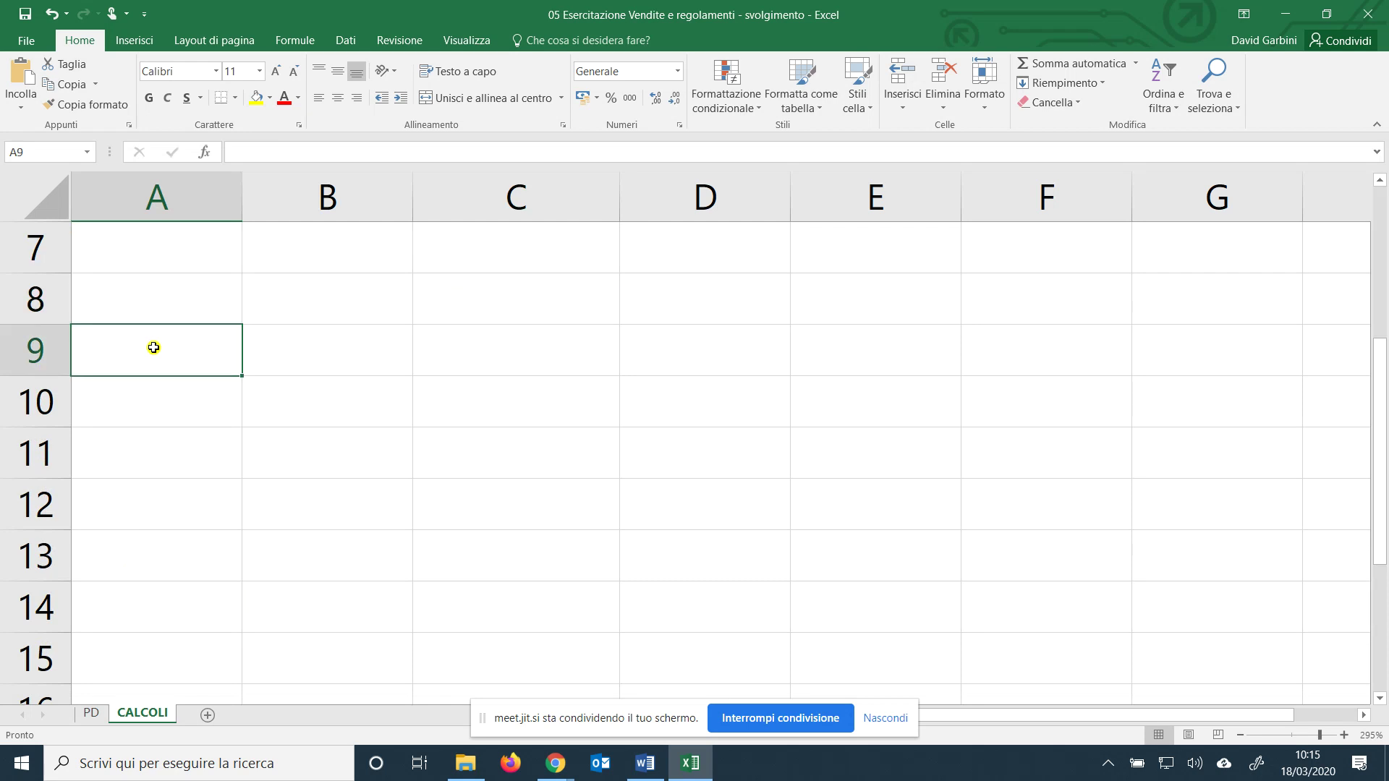
pyautogui.scroll(1, 153, 347)
pyautogui.write('ndc')
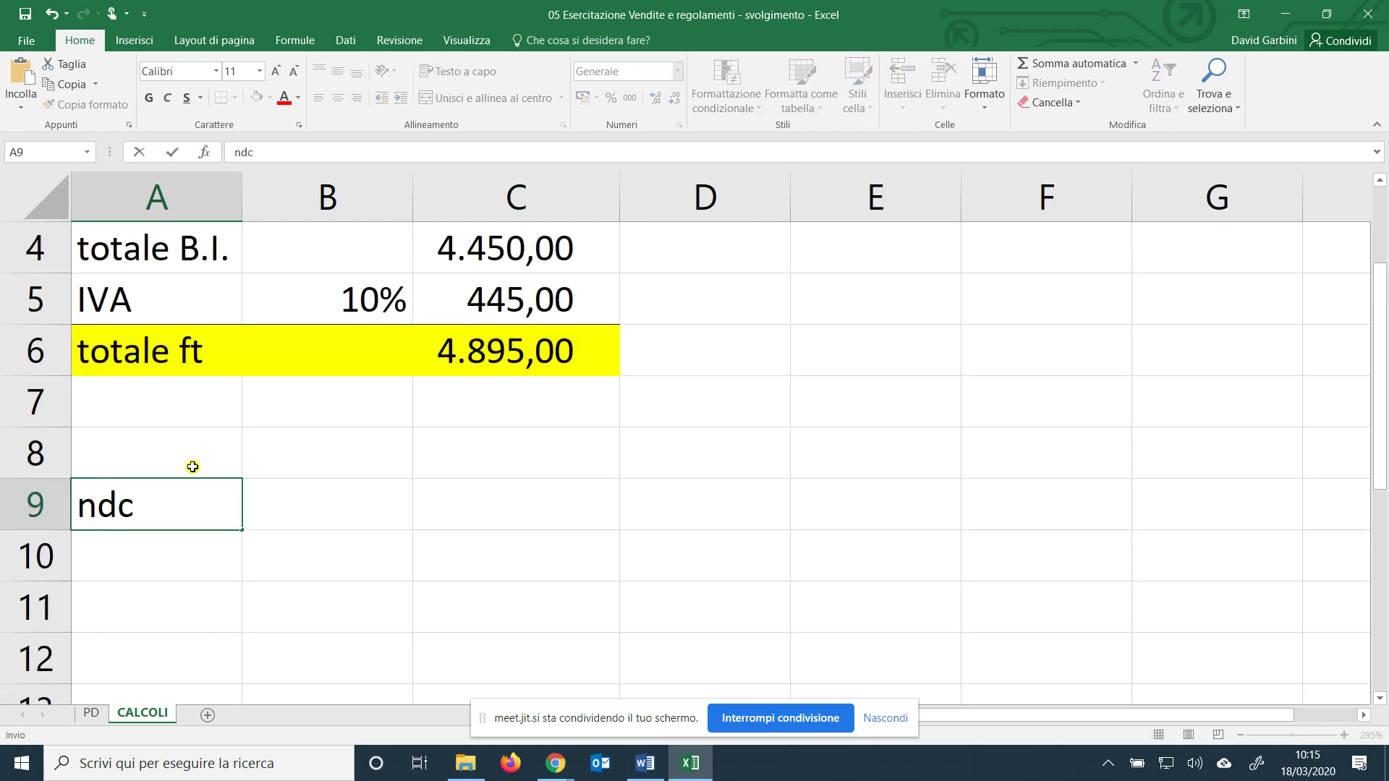
pyautogui.press('Return')
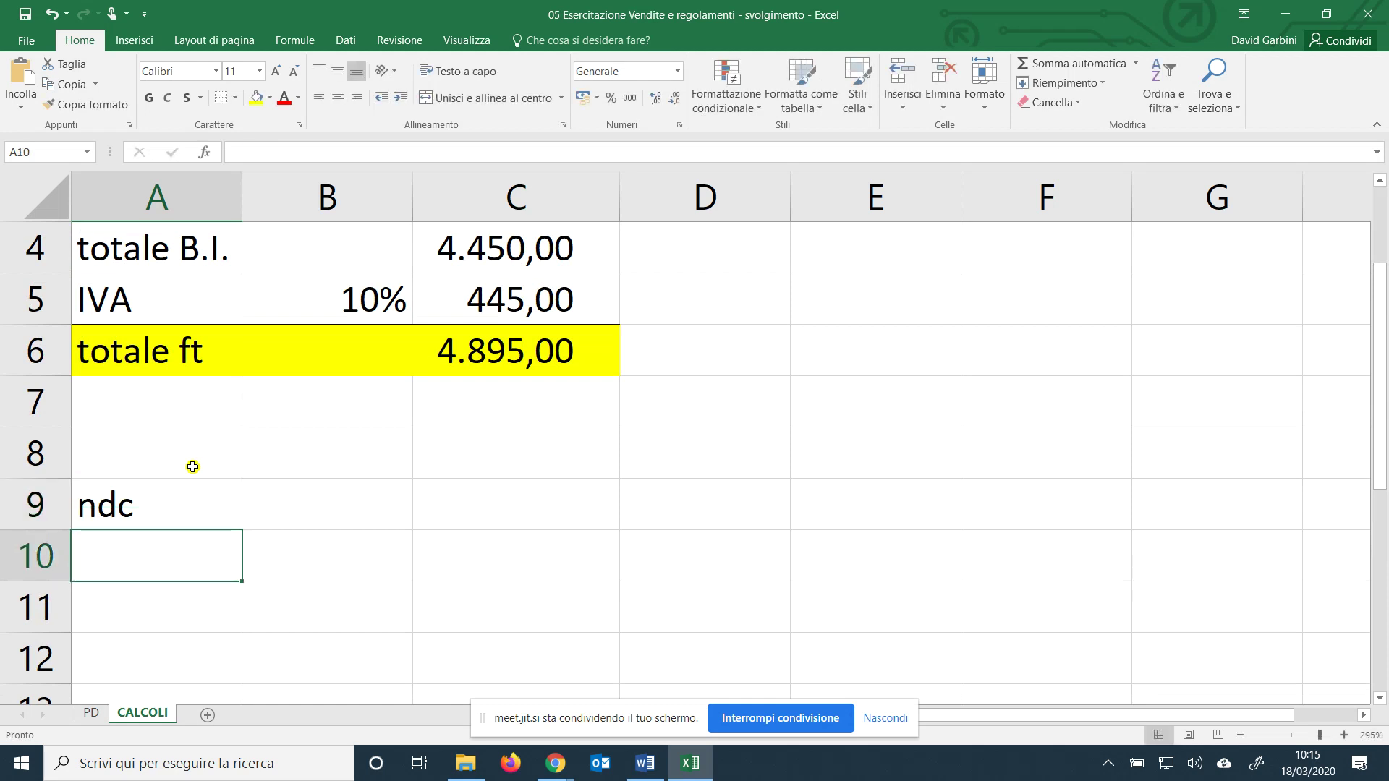
# Enter the item label "resi su materie prime" in A10 under the credit note heading.
pyautogui.write('resi su materie prime')
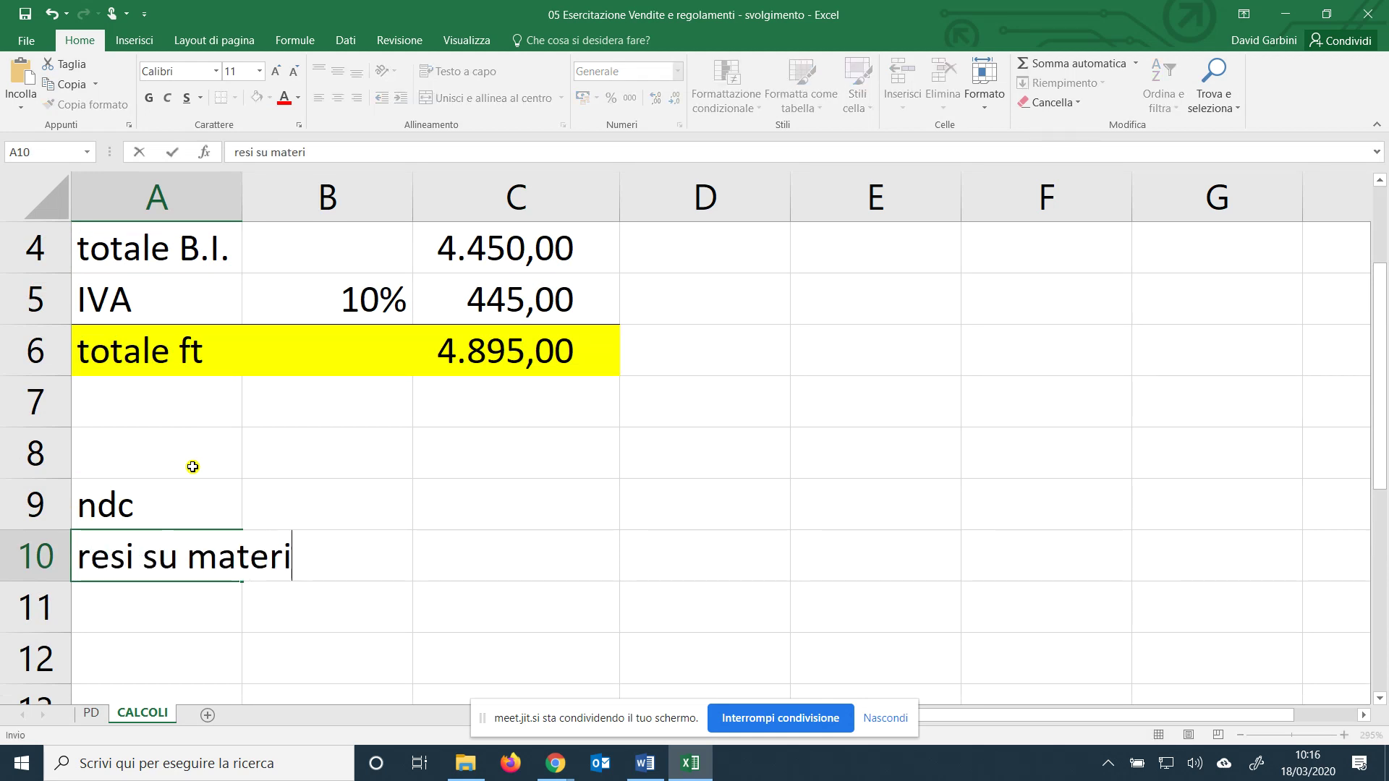
pyautogui.press('Tab')
pyautogui.press('Tab')
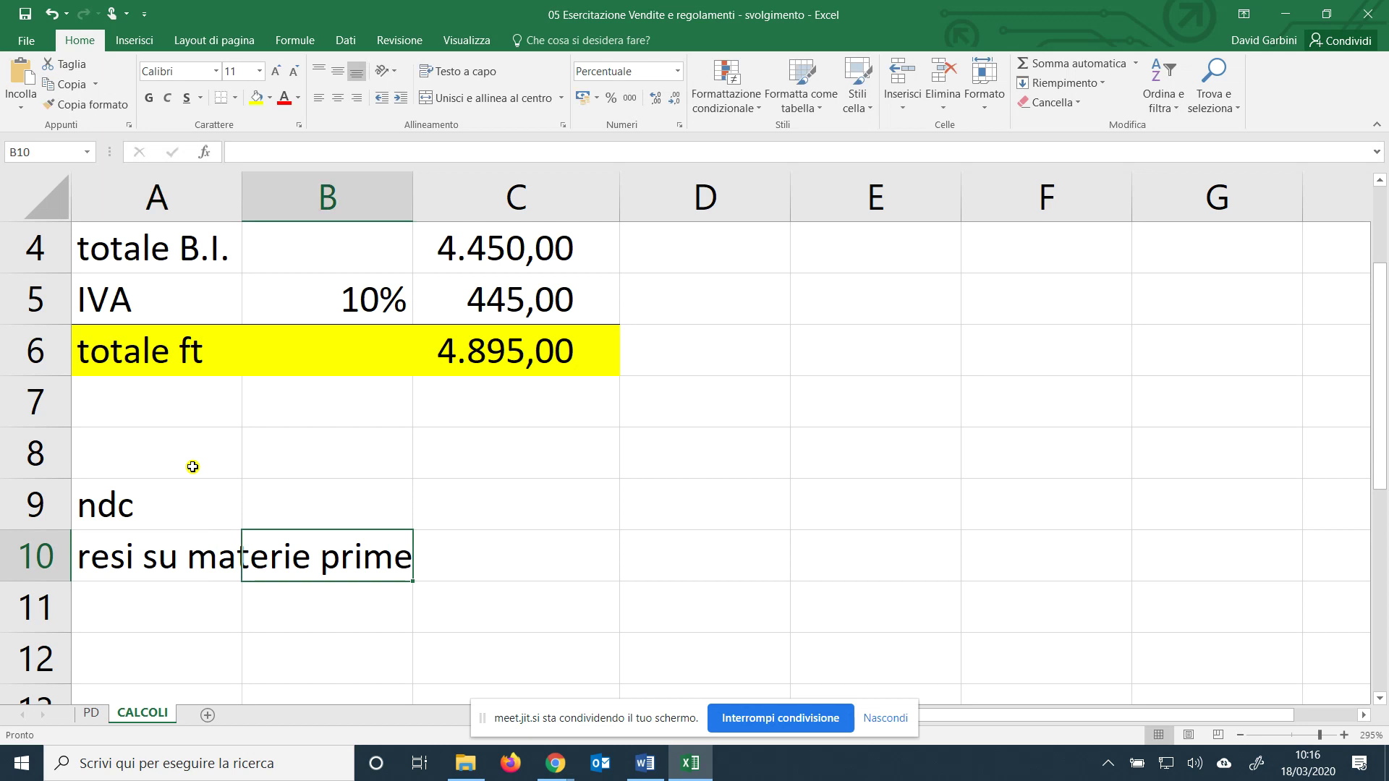
# Widen column A slightly and calculate the returned raw materials amount in C10 as =125*1,2.
pyautogui.moveTo(242, 190); pyautogui.dragTo(265, 191)
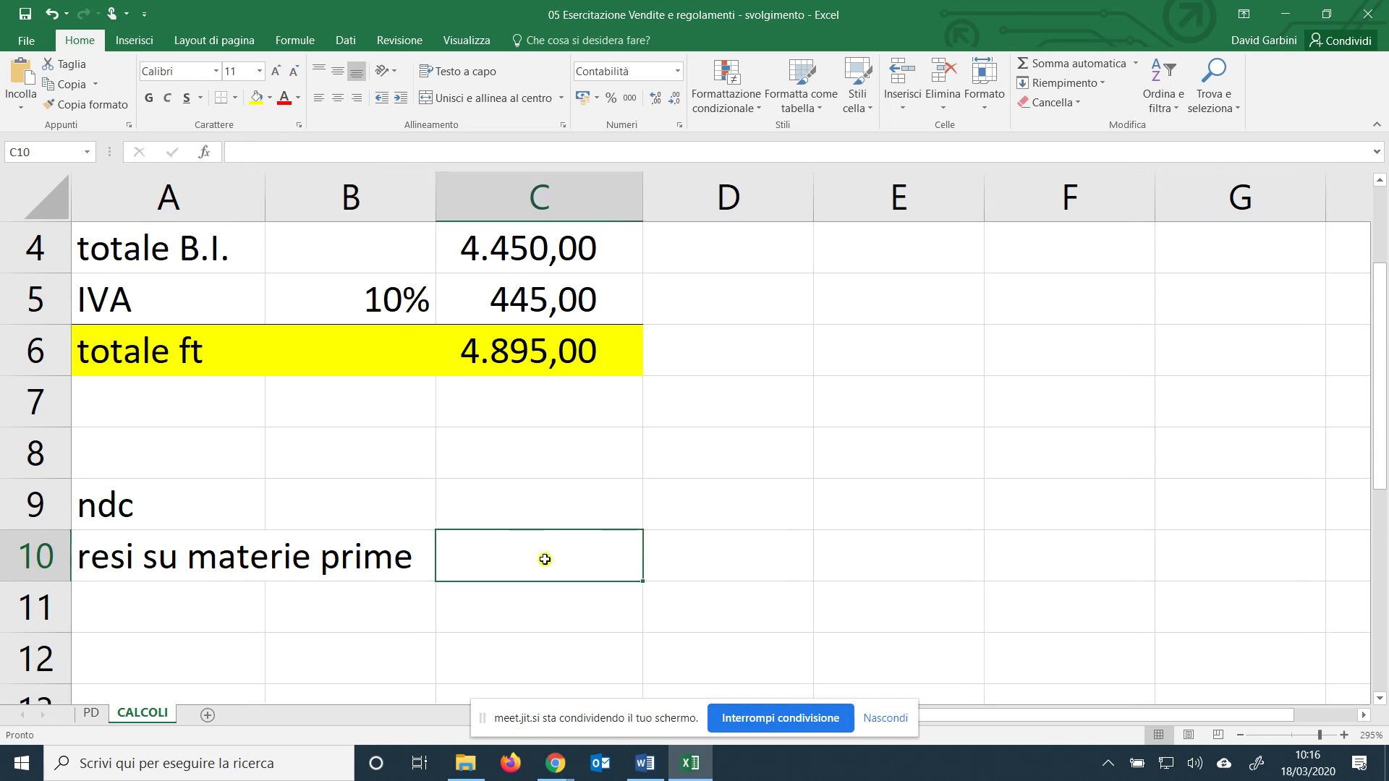
pyautogui.write('=')
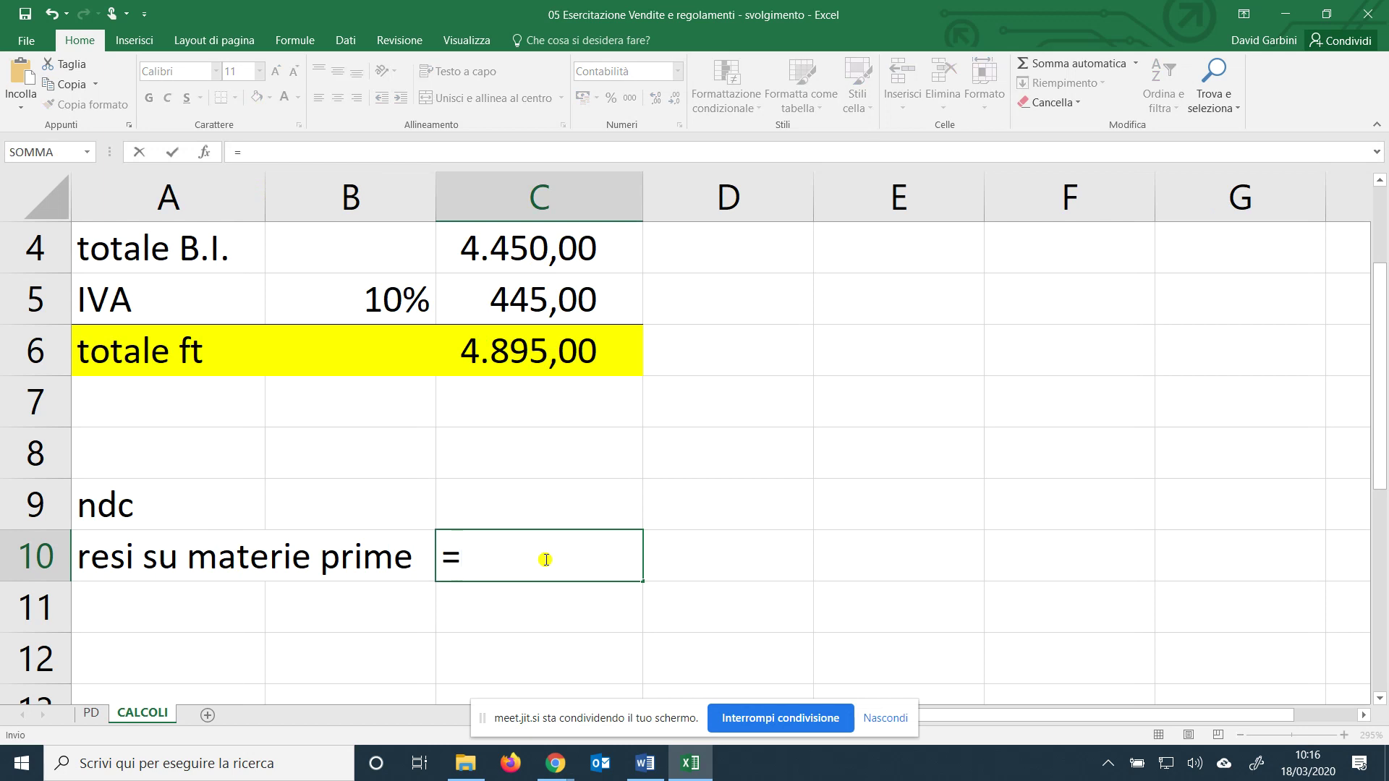
pyautogui.write('125*')
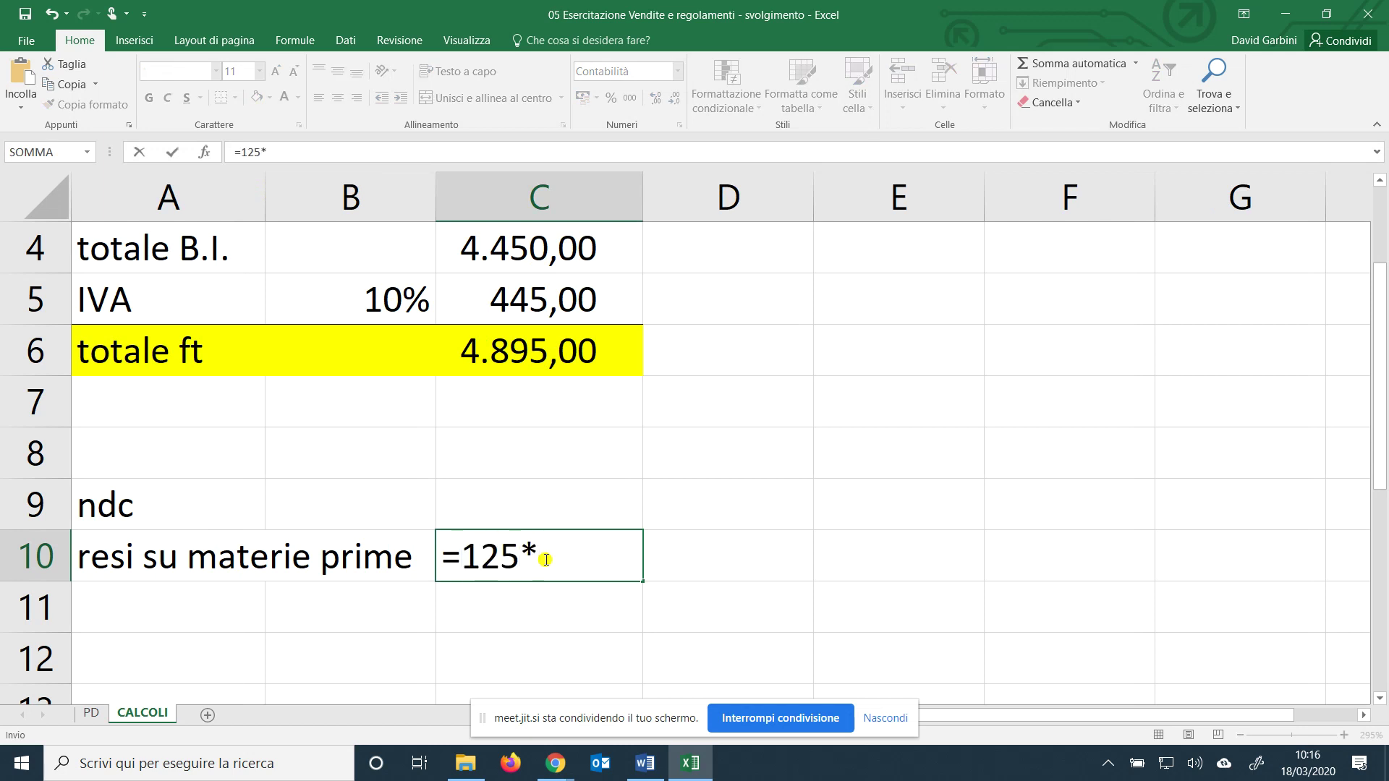
pyautogui.write('1,2')
pyautogui.press('Return')
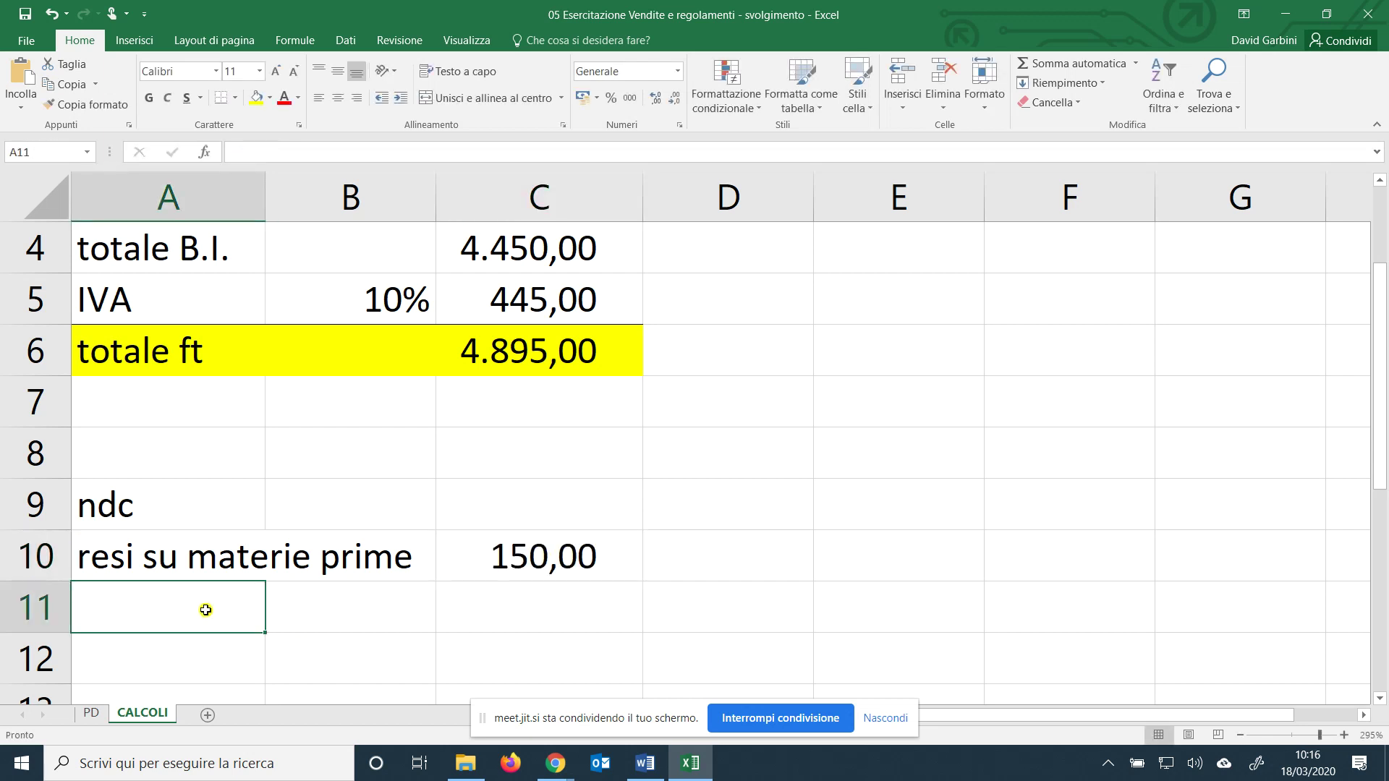
# Add an "iva" row in row 11 with the 10% rate in B11 and the formula =C10*B11 in C11.
pyautogui.scroll(-1, 205, 610)
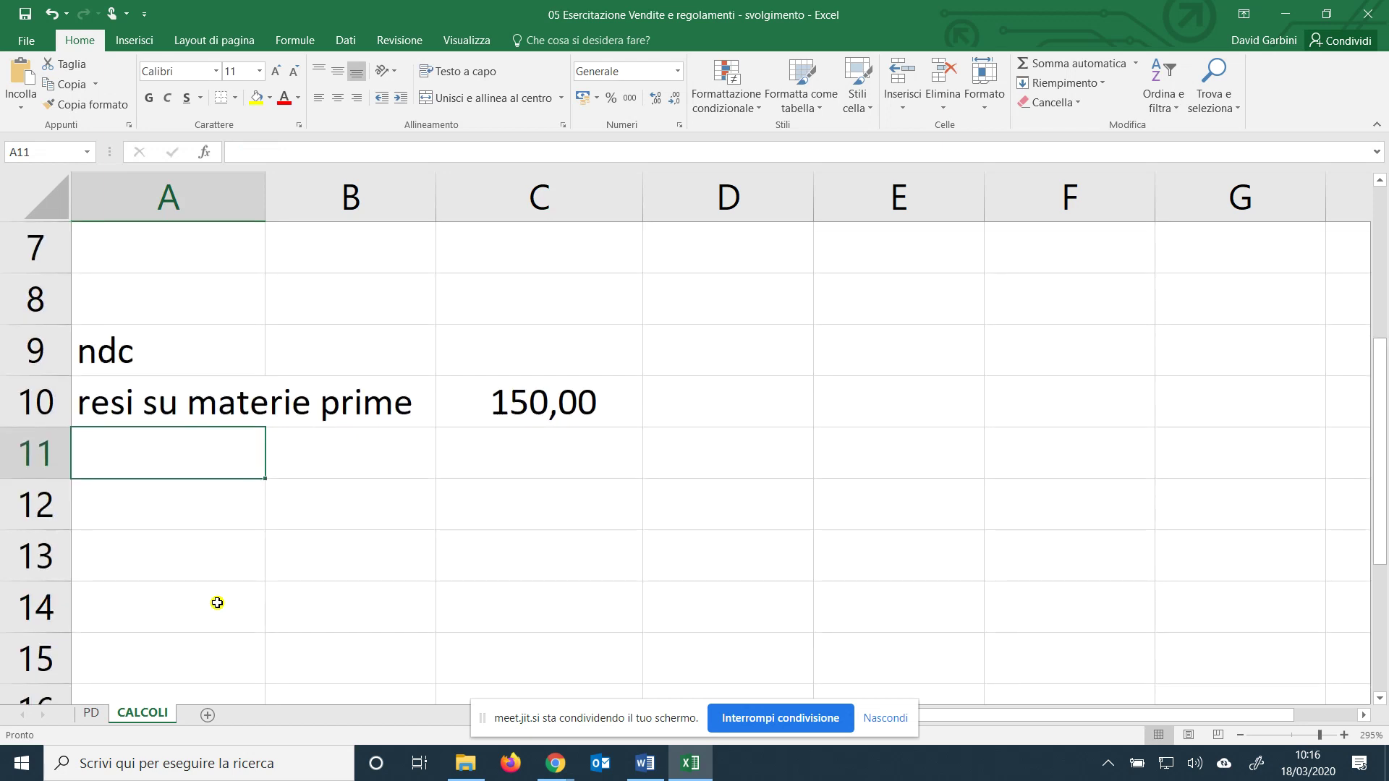
pyautogui.write('iva')
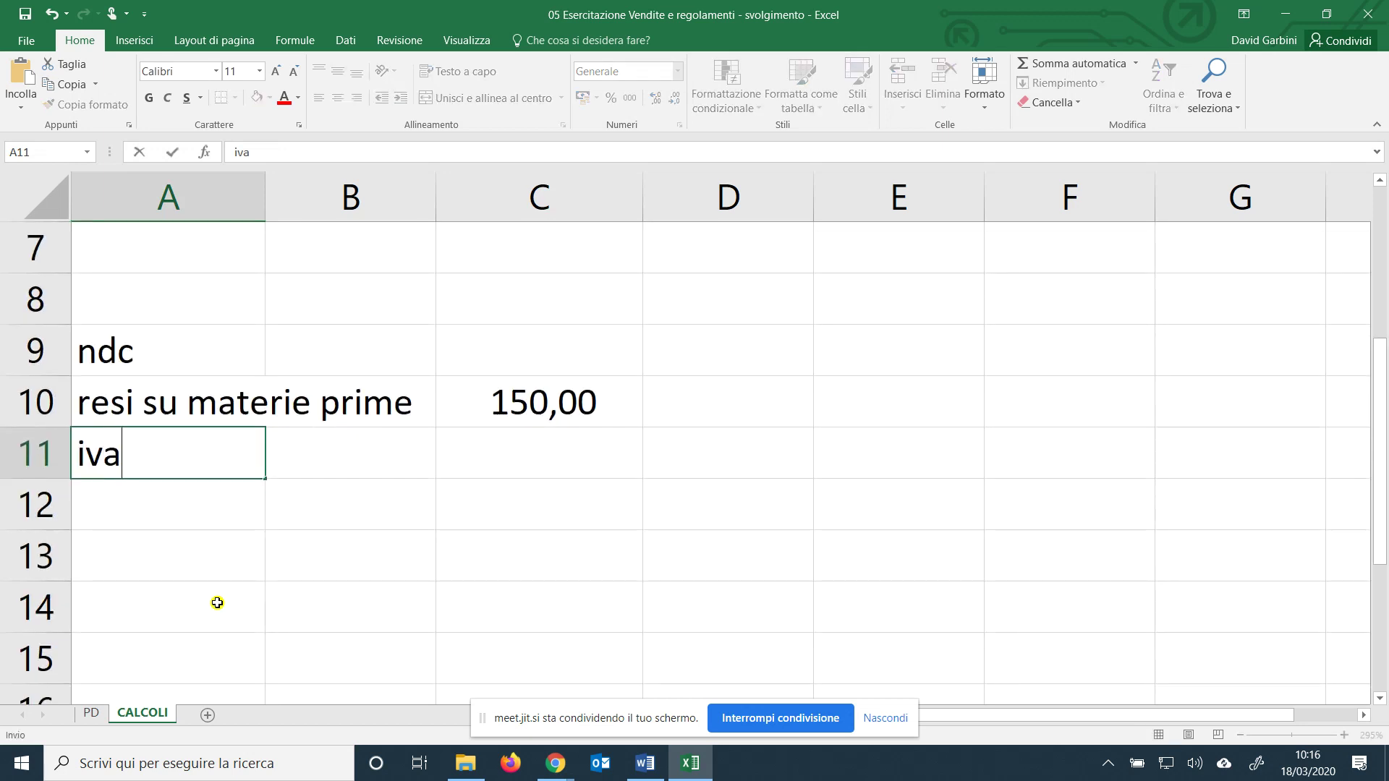
pyautogui.press('Tab')
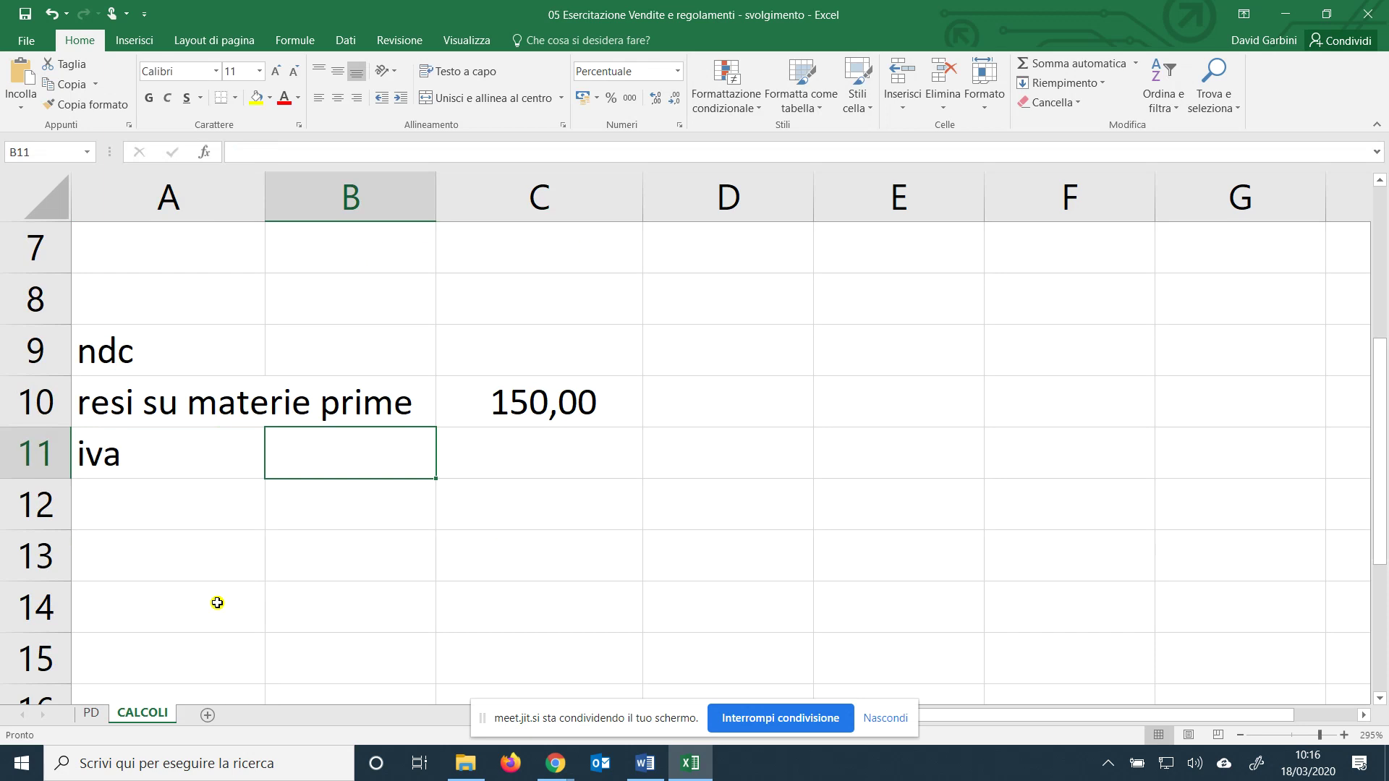
pyautogui.write('10%')
pyautogui.press('Tab')
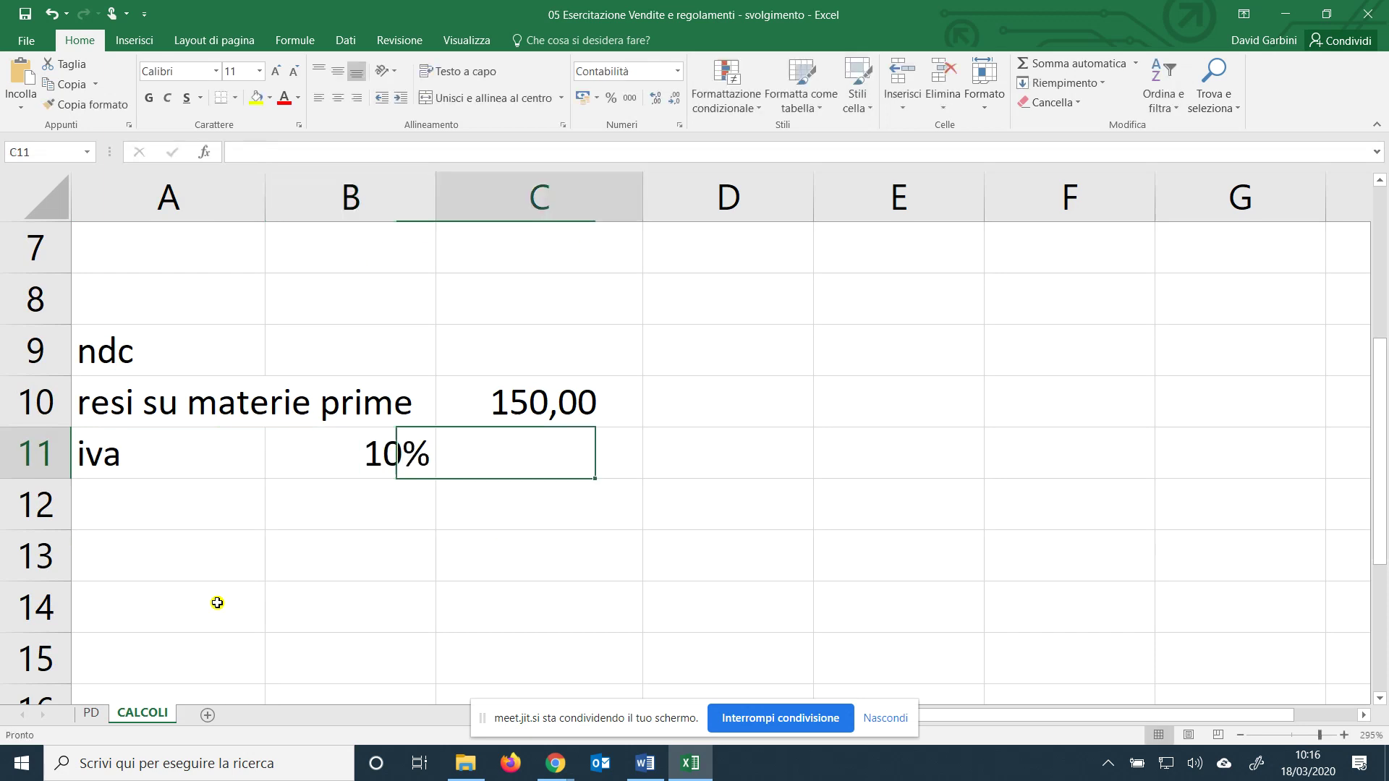
pyautogui.write('=')
pyautogui.click(597, 405)
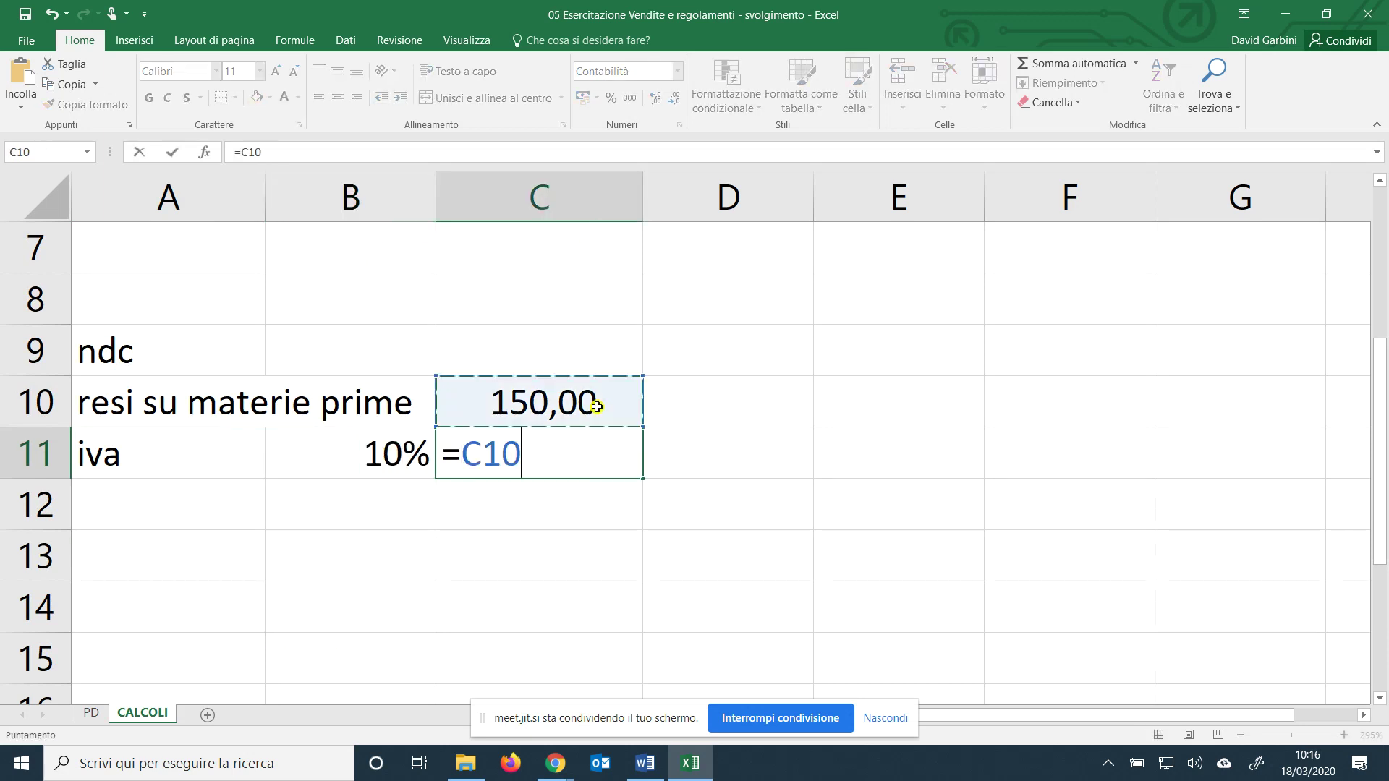
pyautogui.write('*')
pyautogui.click(373, 446)
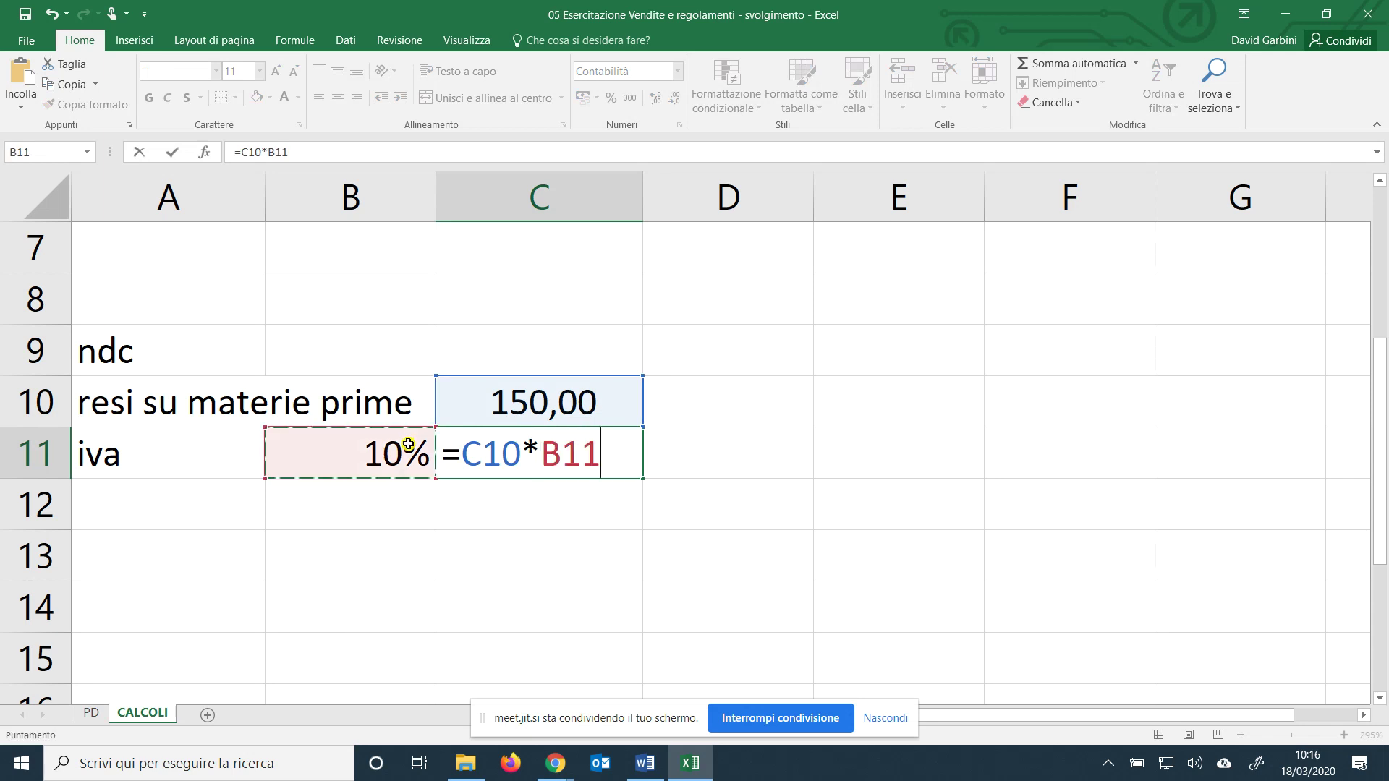
pyautogui.press('Return')
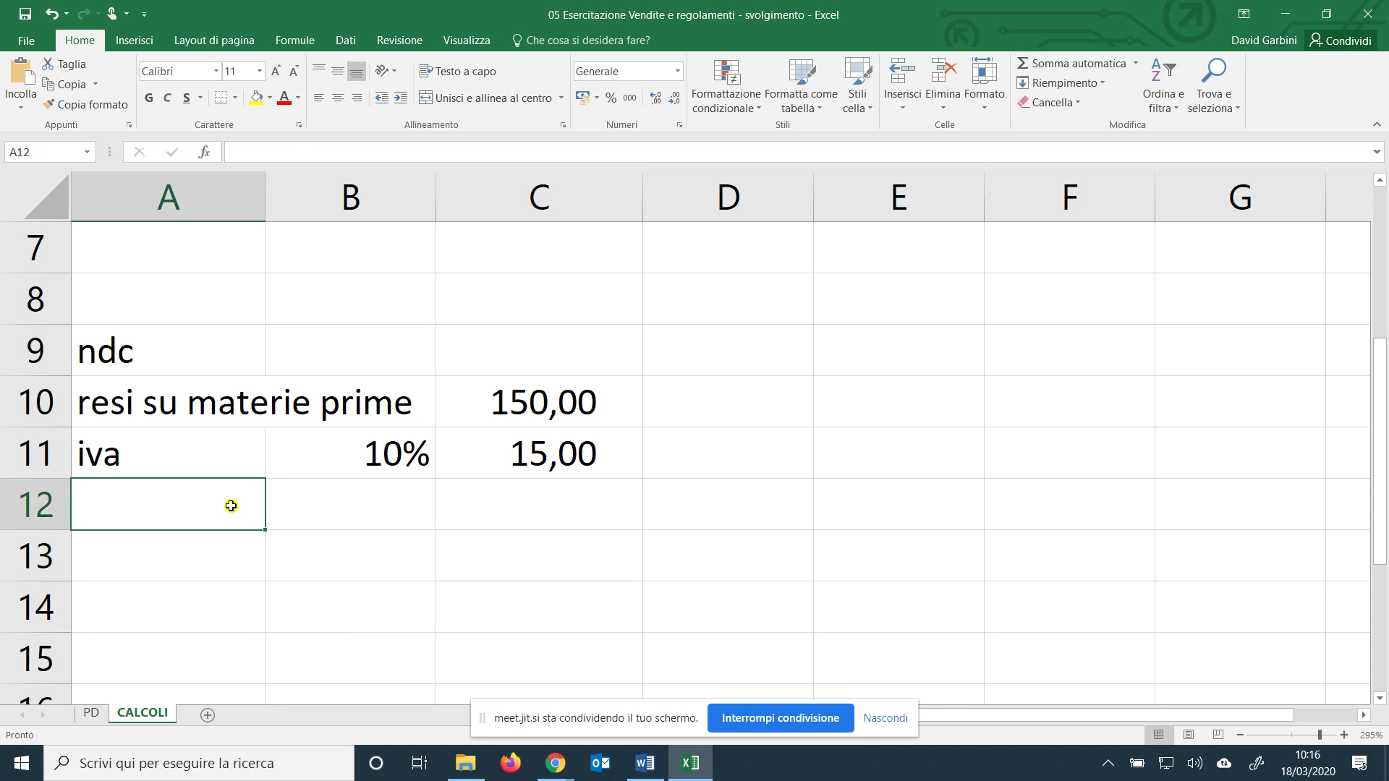
# Add a "spese doc." row in row 12 with the amount calculated in C12 as =120*1,22.
pyautogui.write('spese doc.')
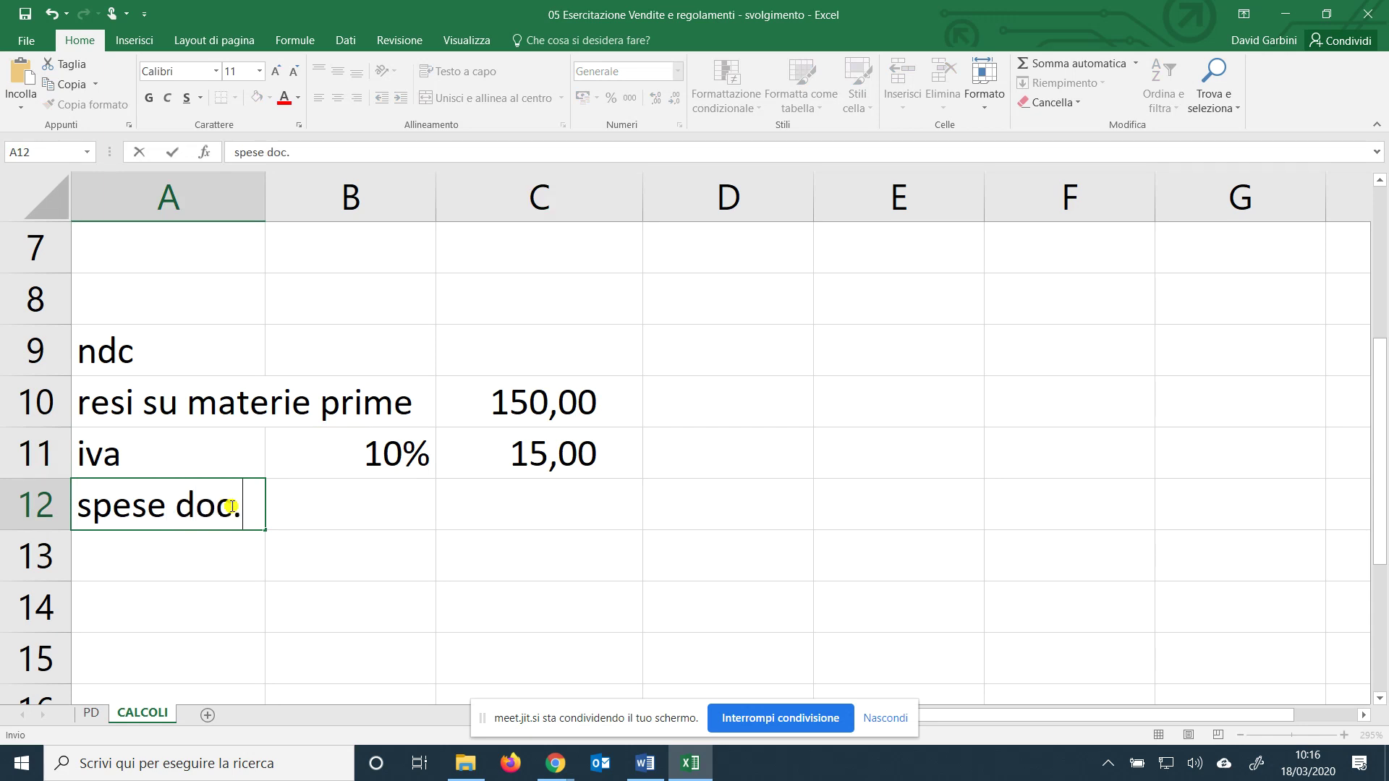
pyautogui.press('Tab')
pyautogui.press('Tab')
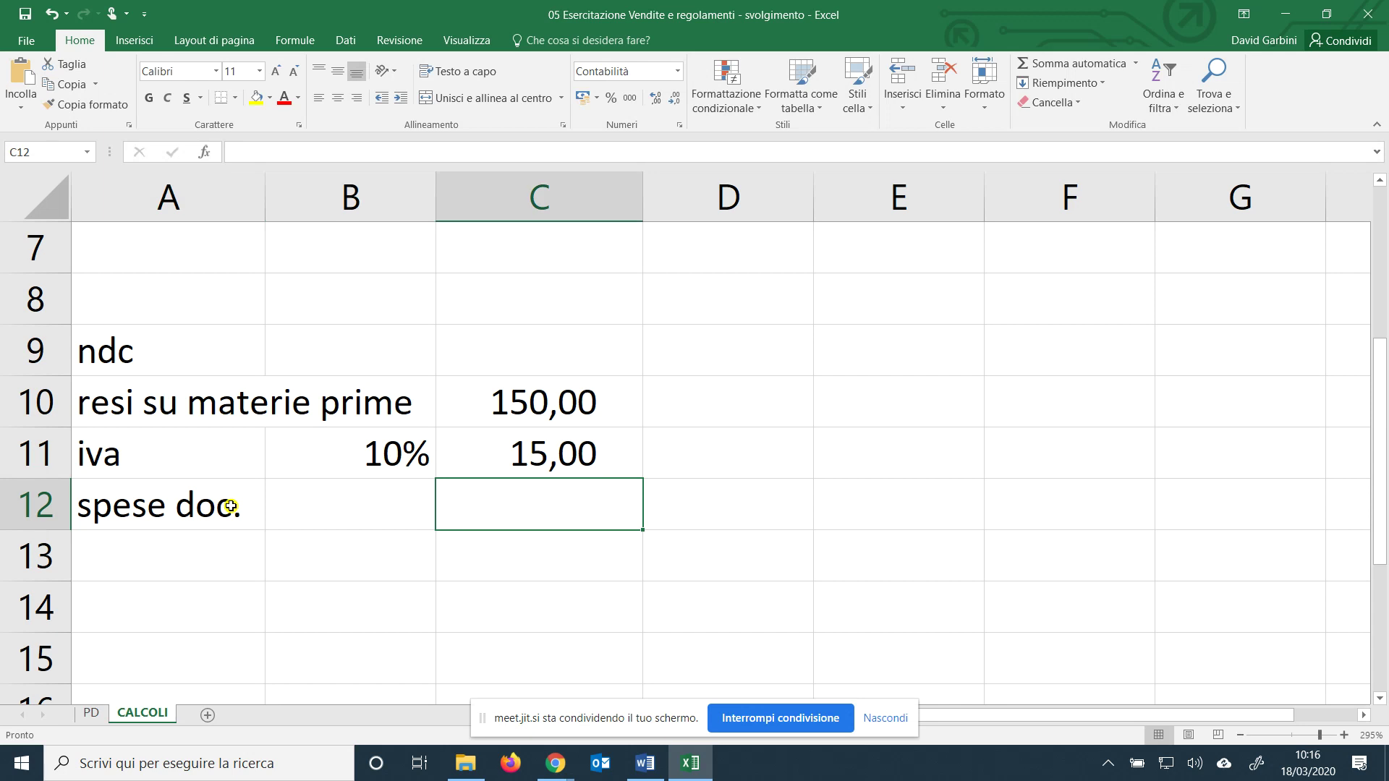
pyautogui.write('=')
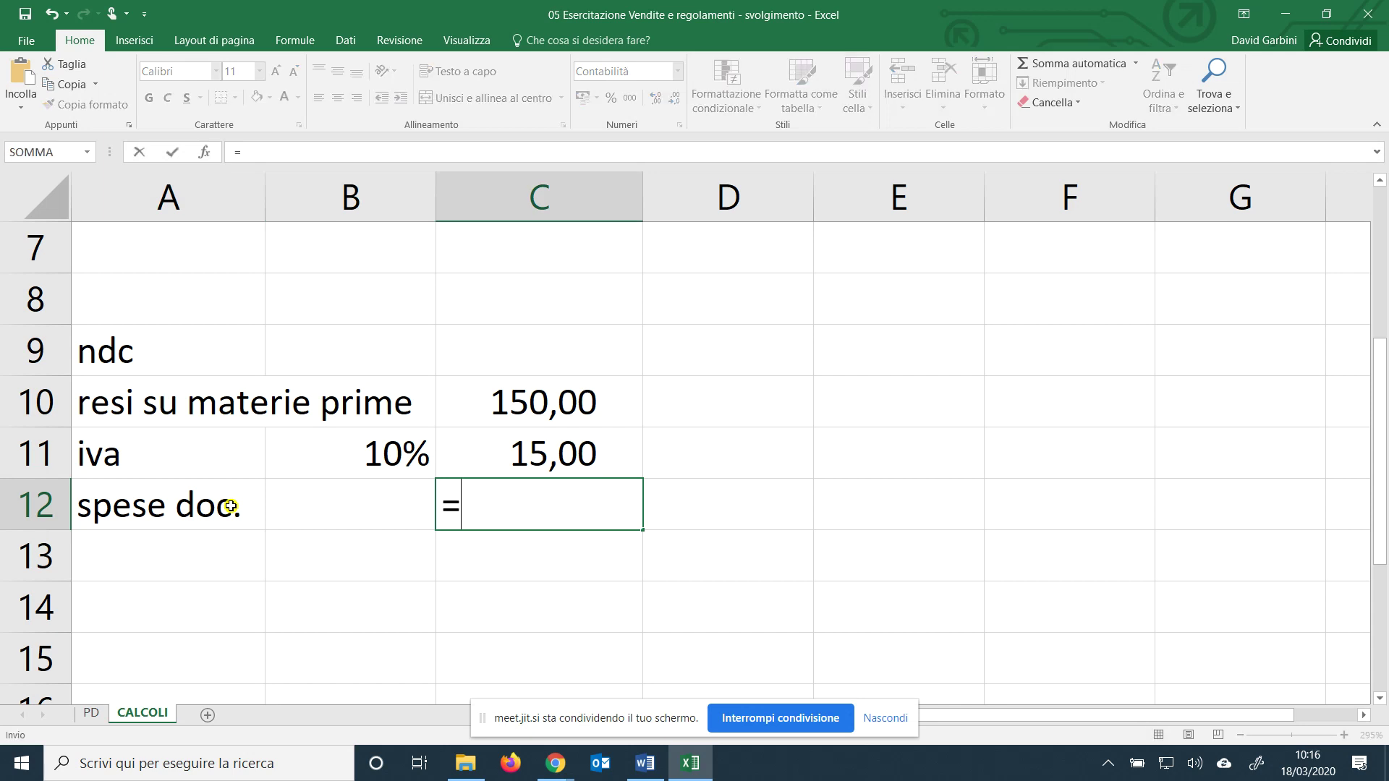
pyautogui.write('120*')
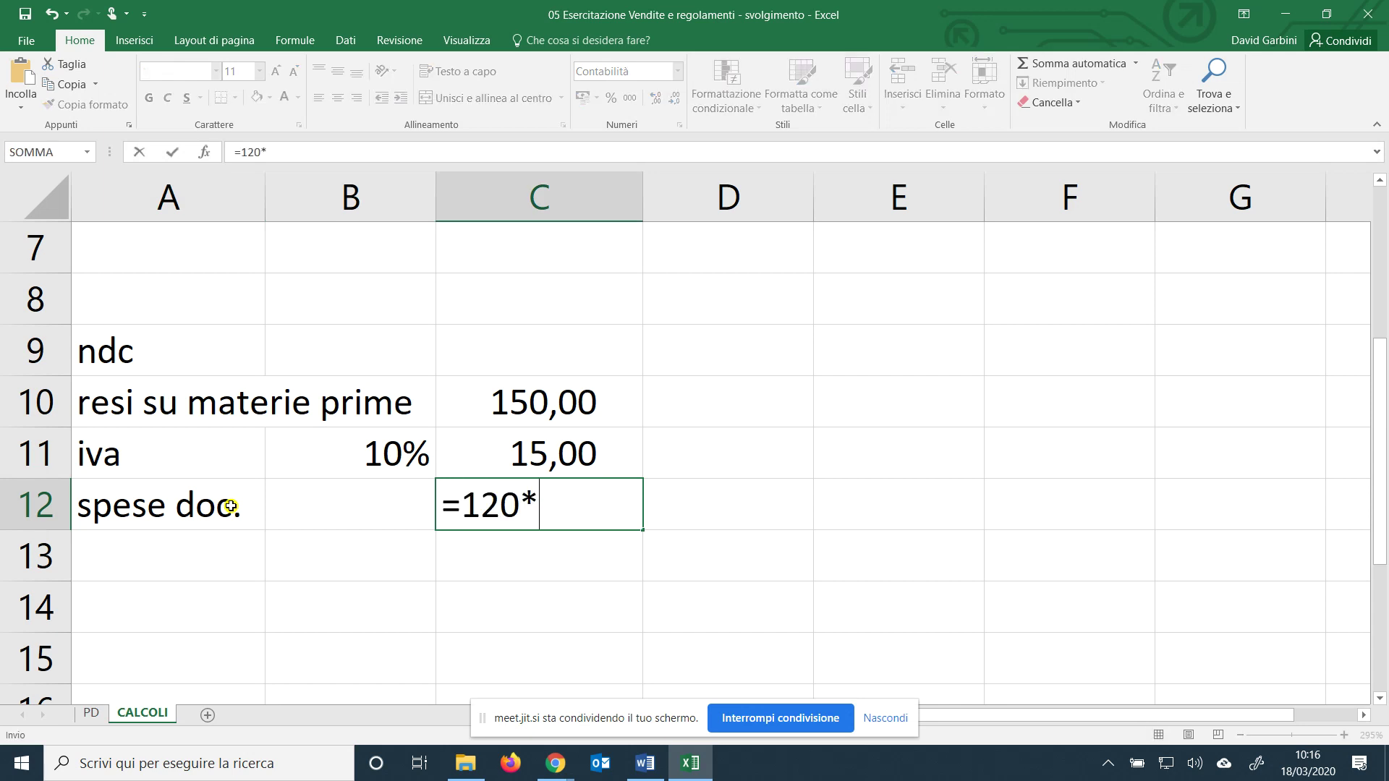
pyautogui.write('1,22')
pyautogui.press('Return')
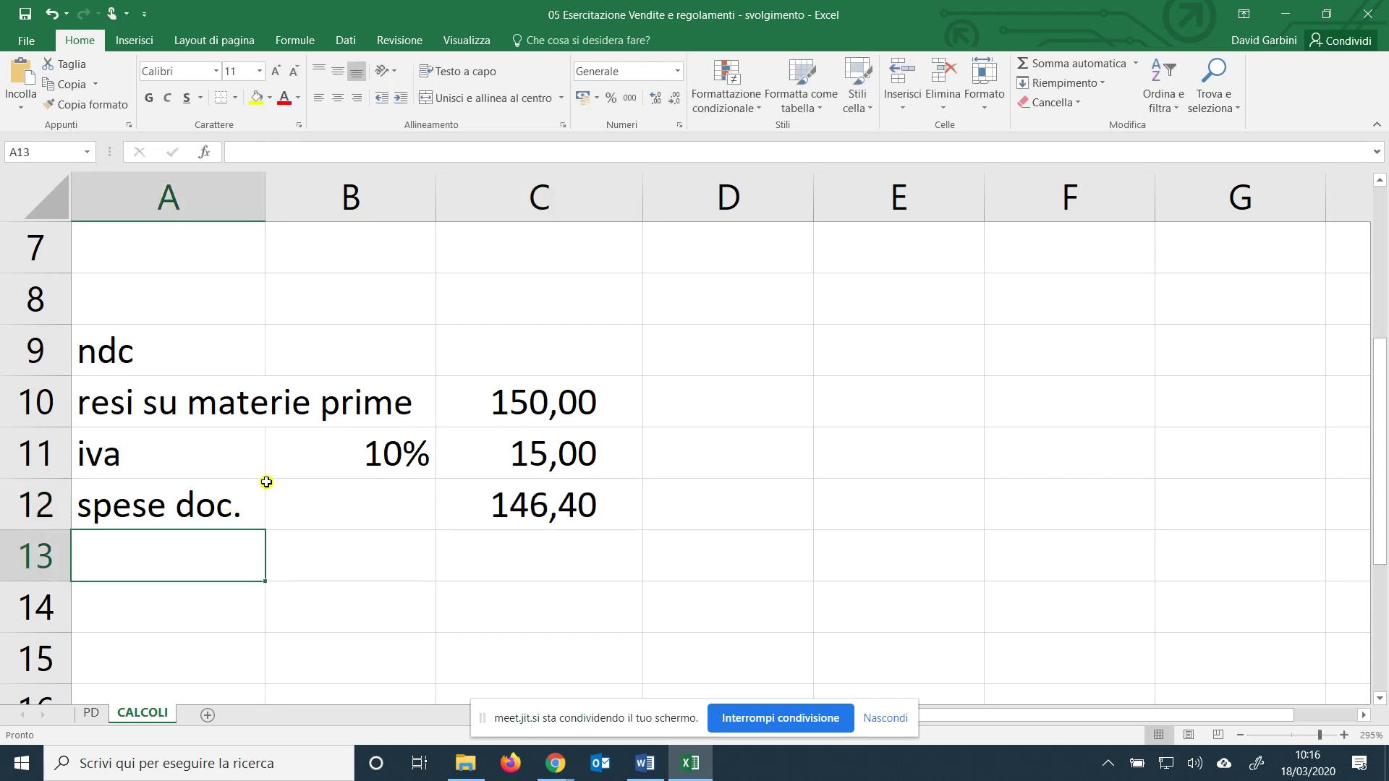
# Put a bottom border under A12:C12 and add a "totale fattura" row in row 13 that sums C10:C12.
pyautogui.moveTo(155, 499); pyautogui.dragTo(472, 516)
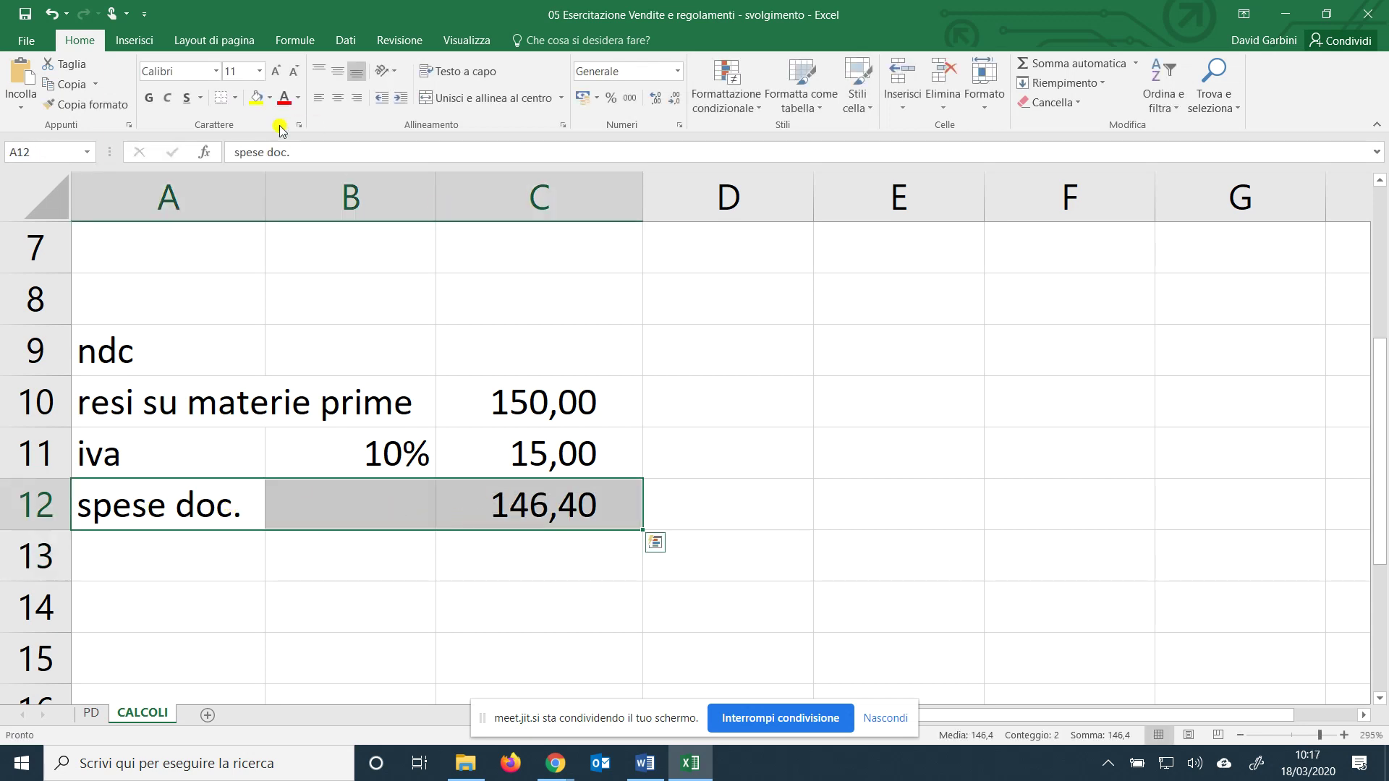
pyautogui.click(224, 103)
pyautogui.click(206, 563)
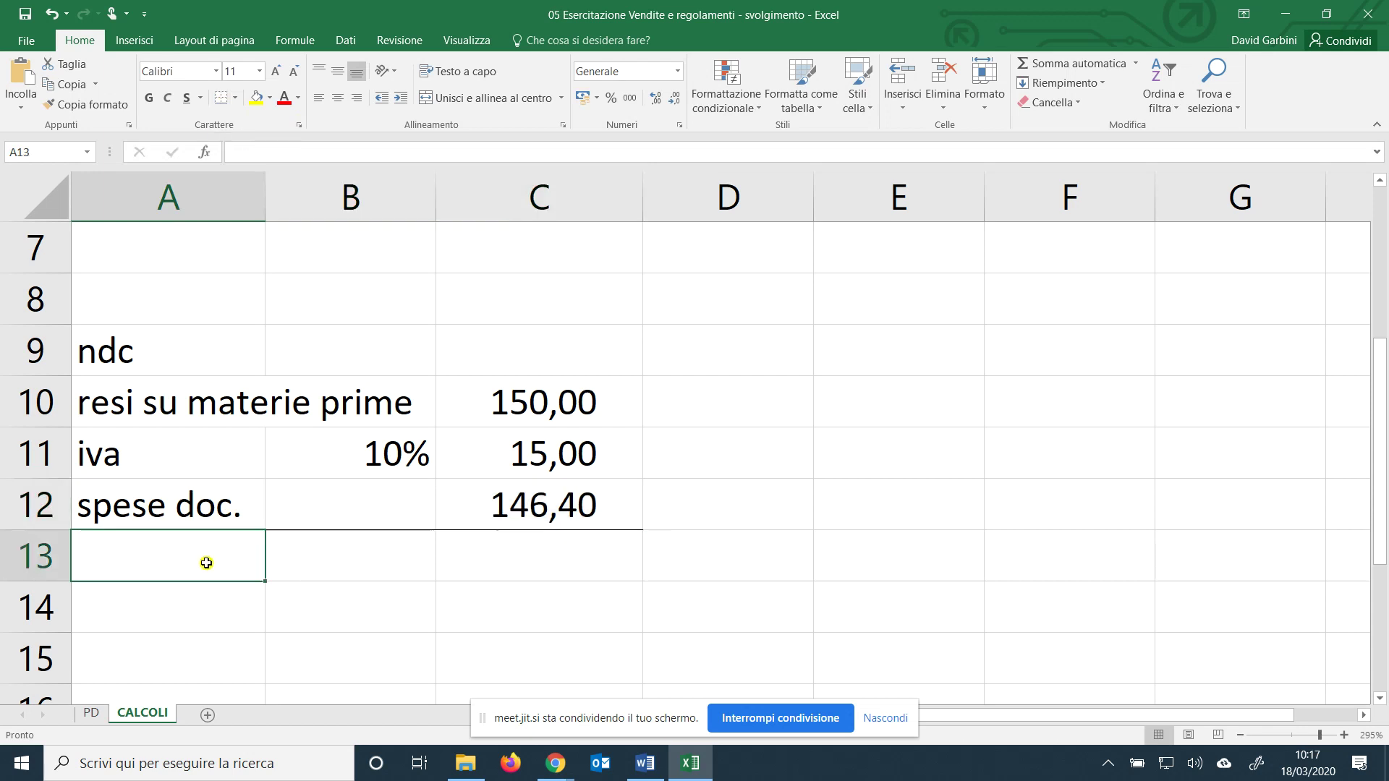
pyautogui.write('tot')
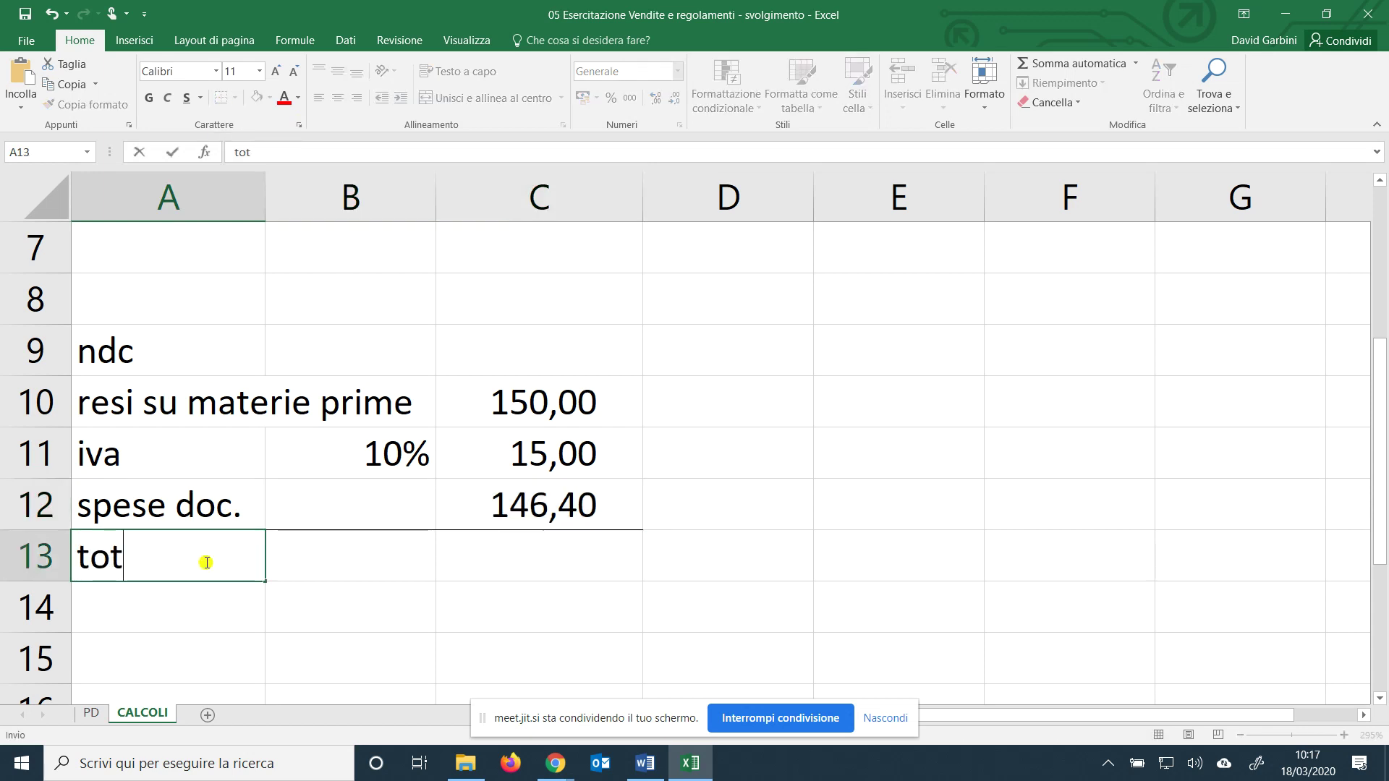
pyautogui.write('ale fattura')
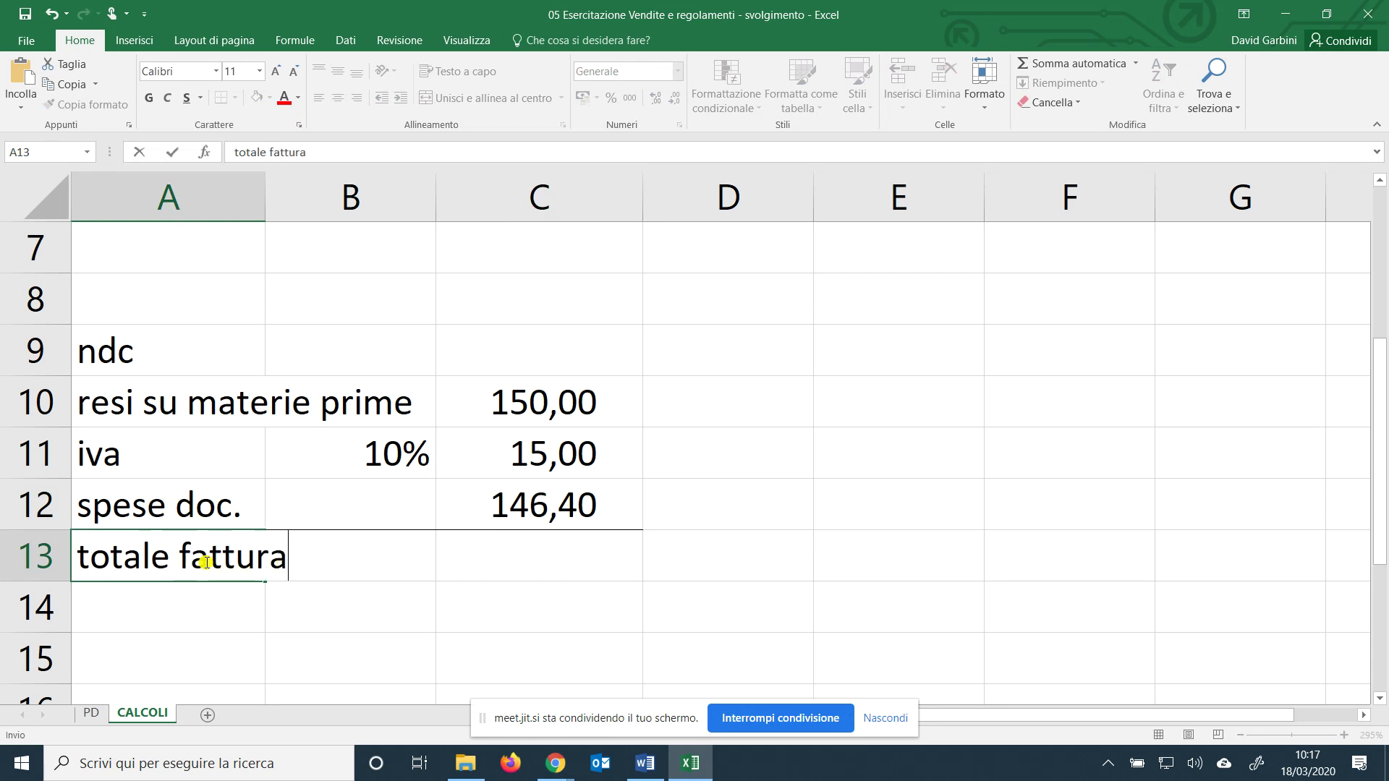
pyautogui.press('Tab')
pyautogui.press('Tab')
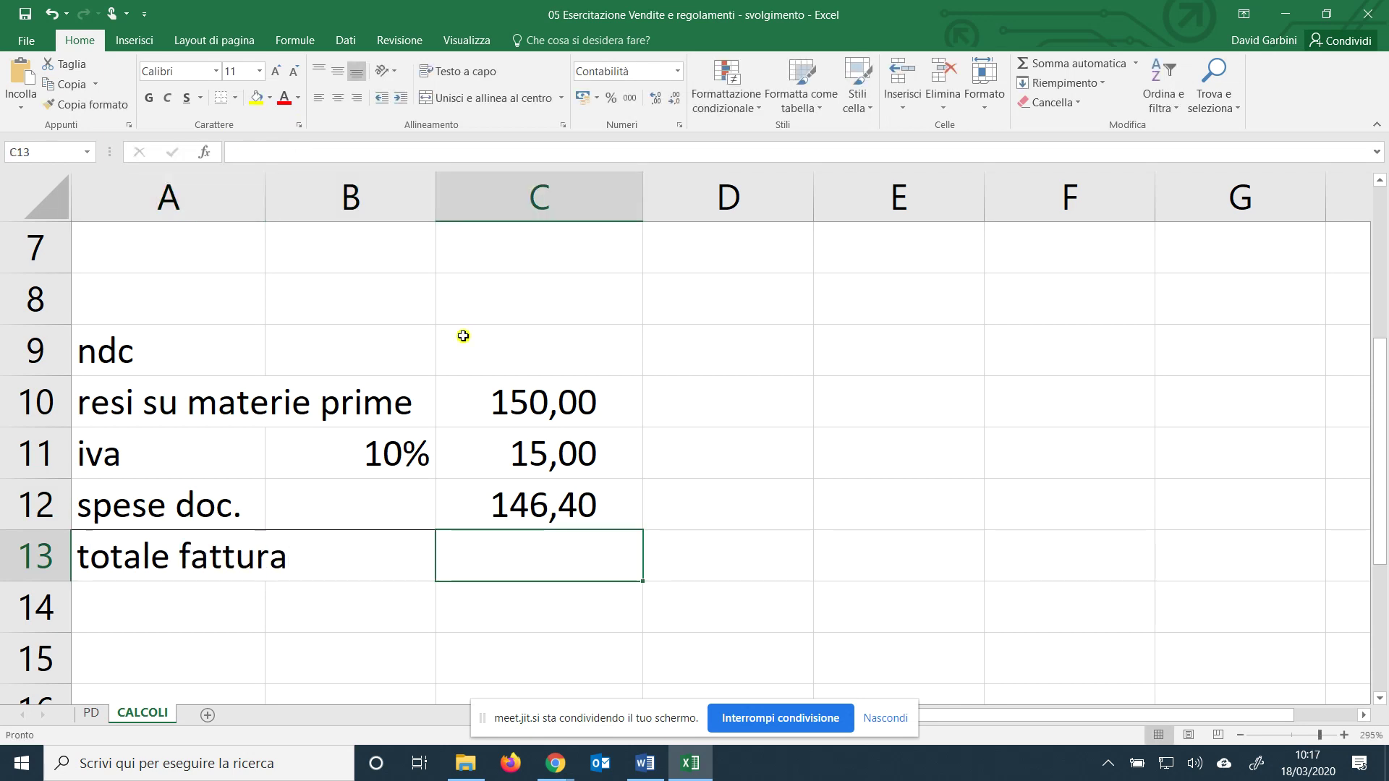
pyautogui.click(1078, 65)
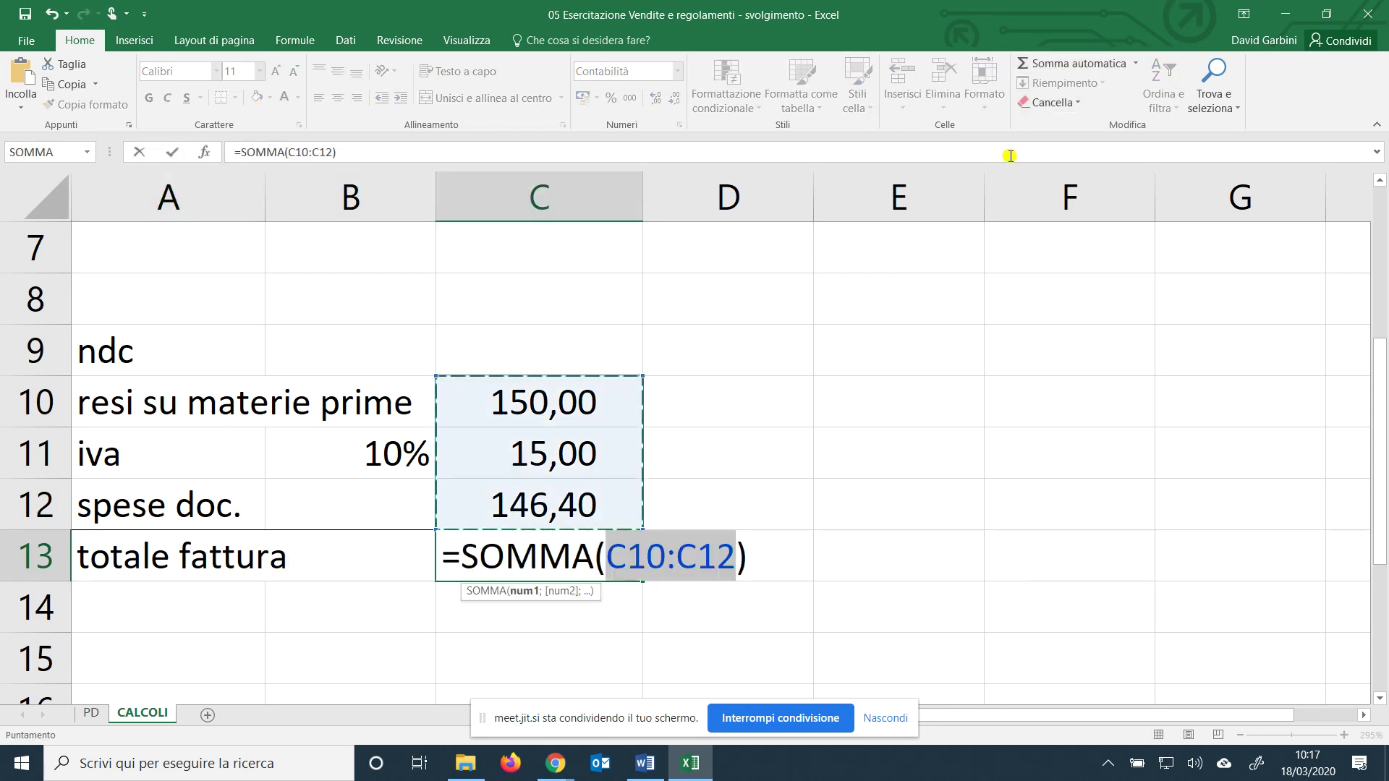
pyautogui.press('Return')
# Fill the "ndc" heading in A9 with yellow and enter the new section heading "fattura del corriere" in A15.
pyautogui.click(163, 345)
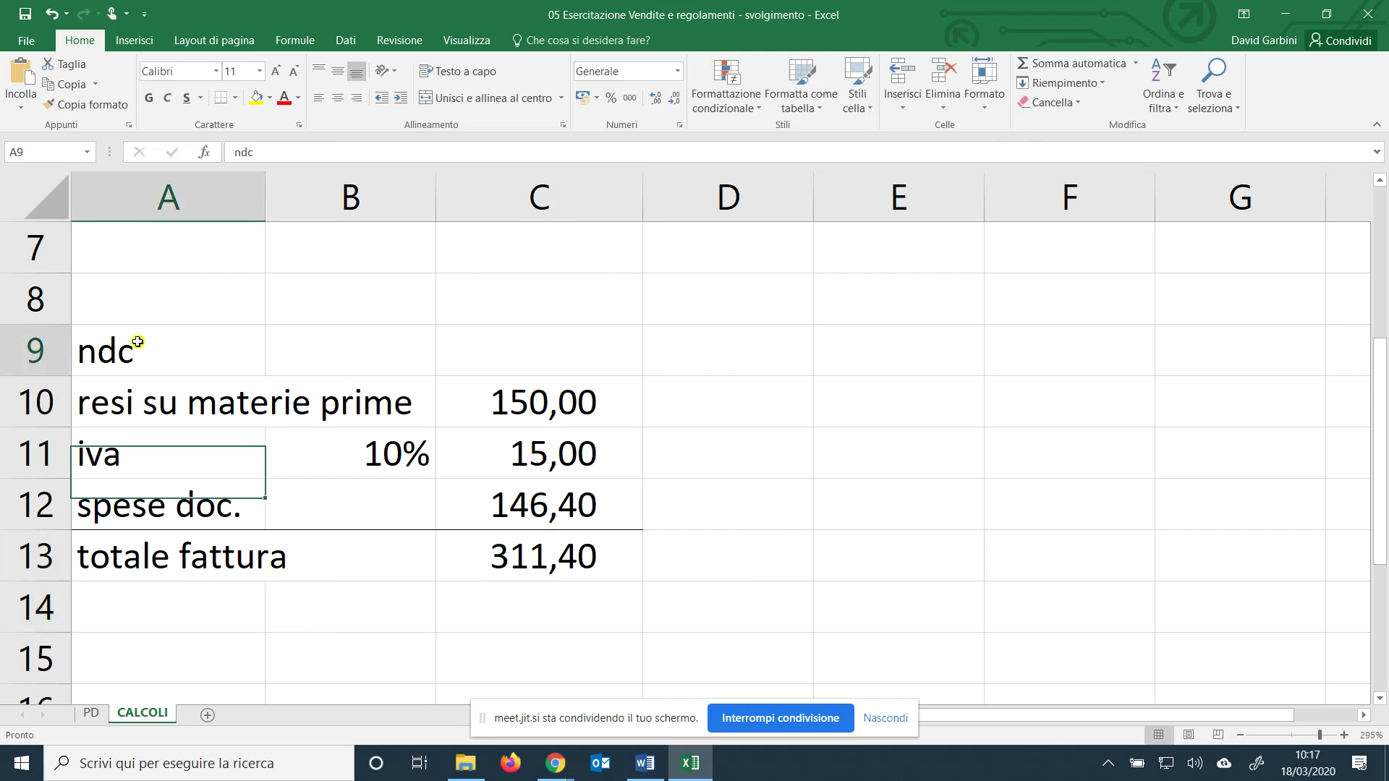
pyautogui.click(258, 102)
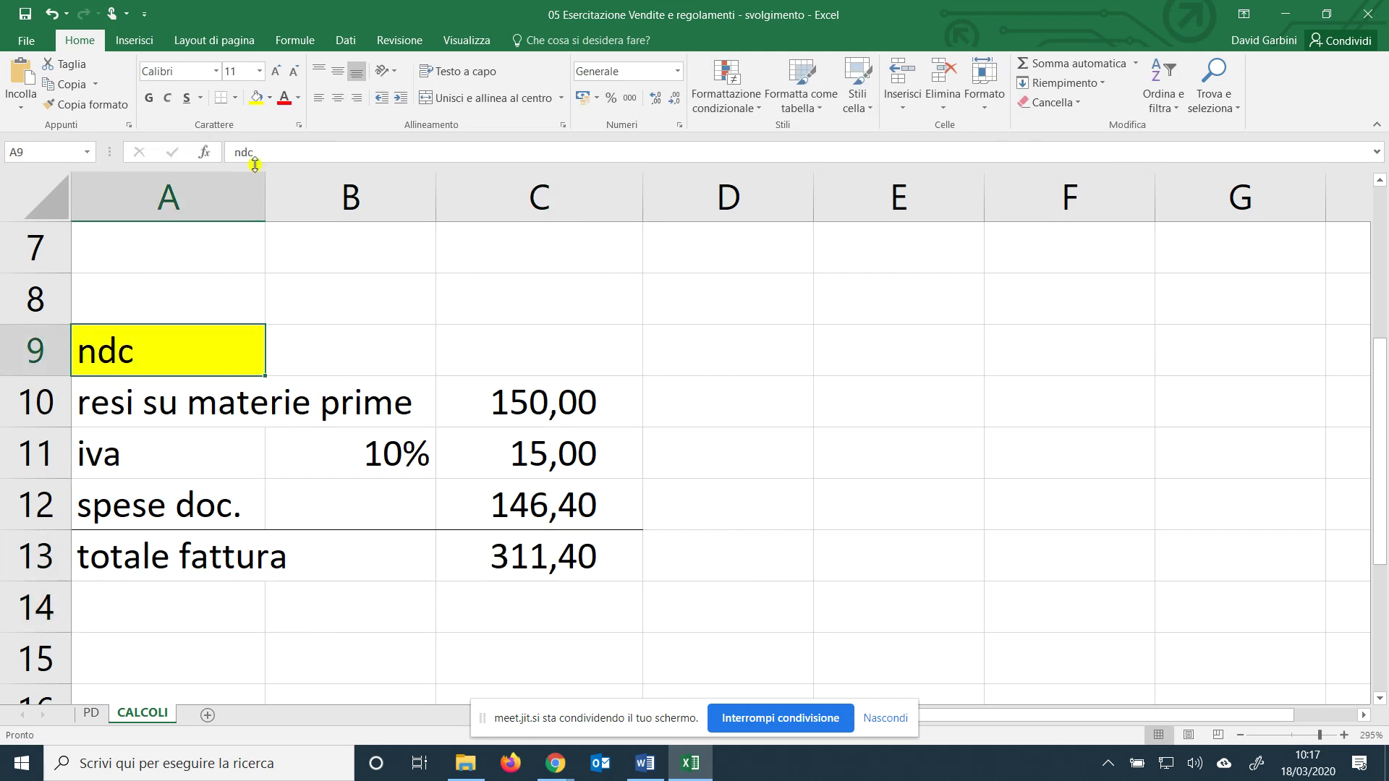
pyautogui.scroll(-1, 204, 502)
pyautogui.click(206, 501)
pyautogui.scroll(1, 206, 502)
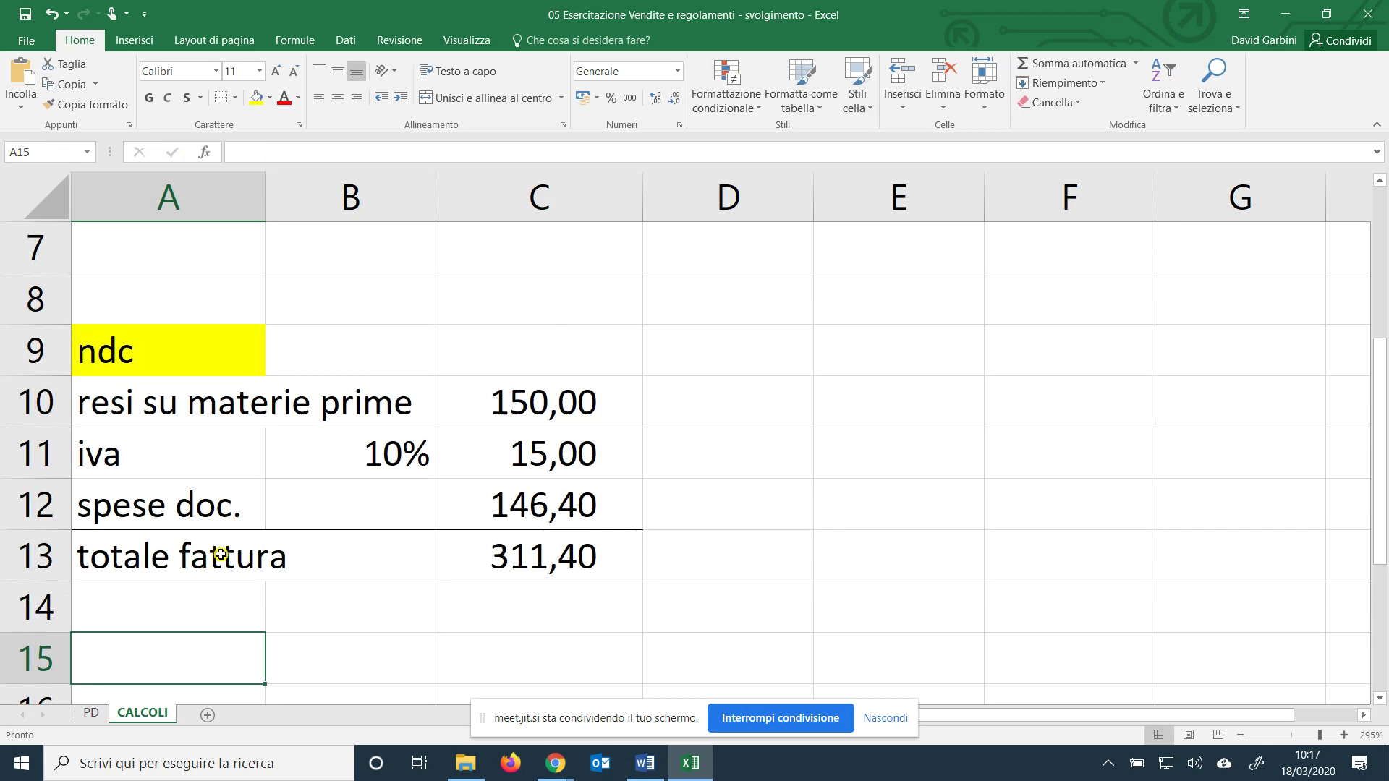
pyautogui.write('fattur')
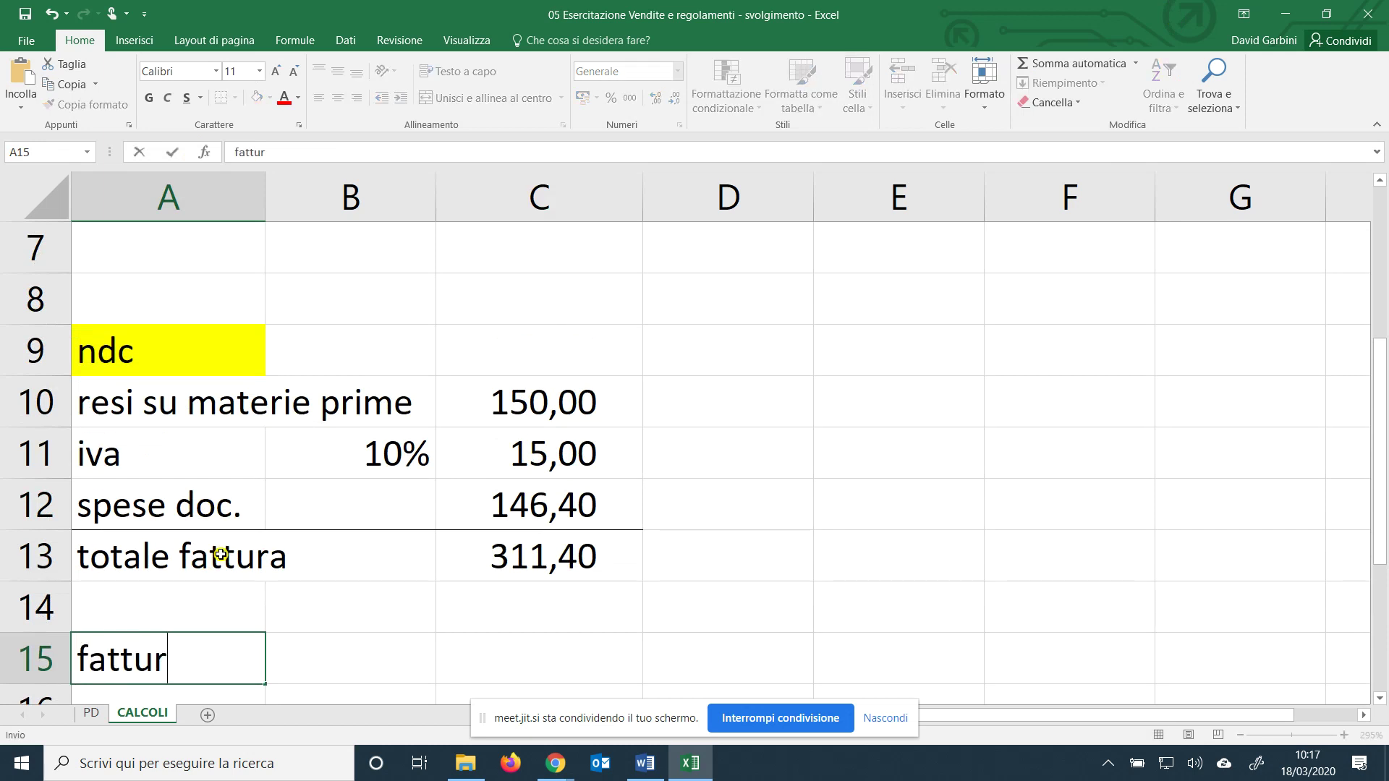
pyautogui.write('a del corriere')
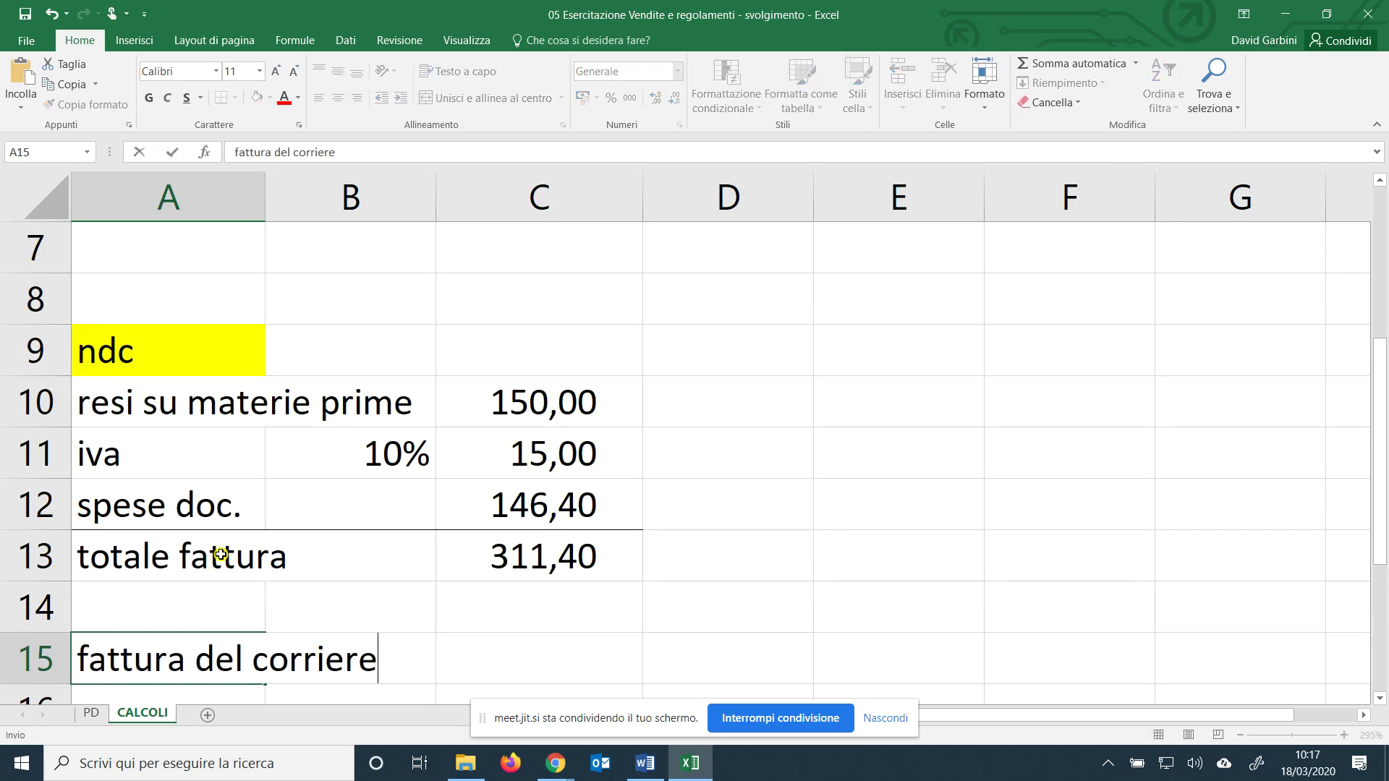
pyautogui.hotkey('ctrl', 'Return')
pyautogui.press('Return')
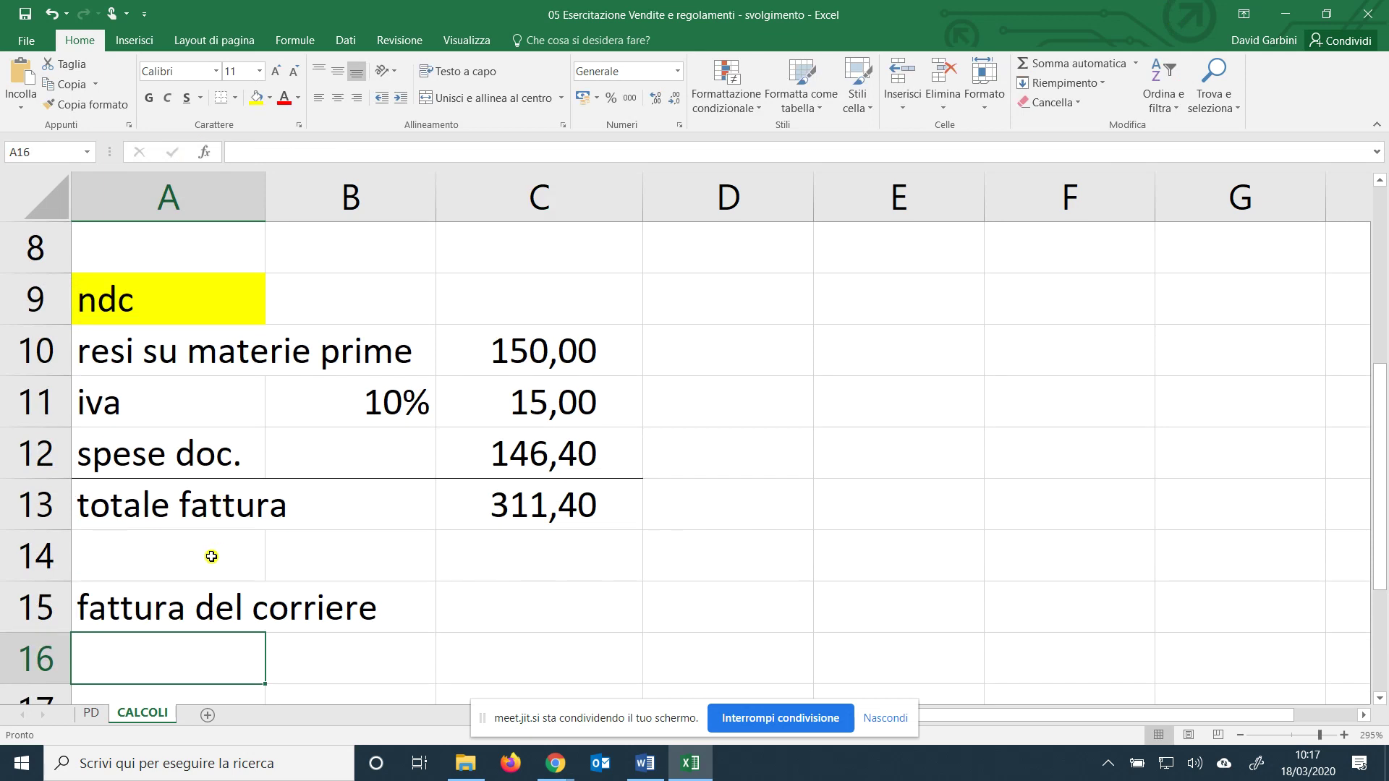
# Enter "spese di trasporto" in A16 with the amount 120 in C16.
pyautogui.write('spese')
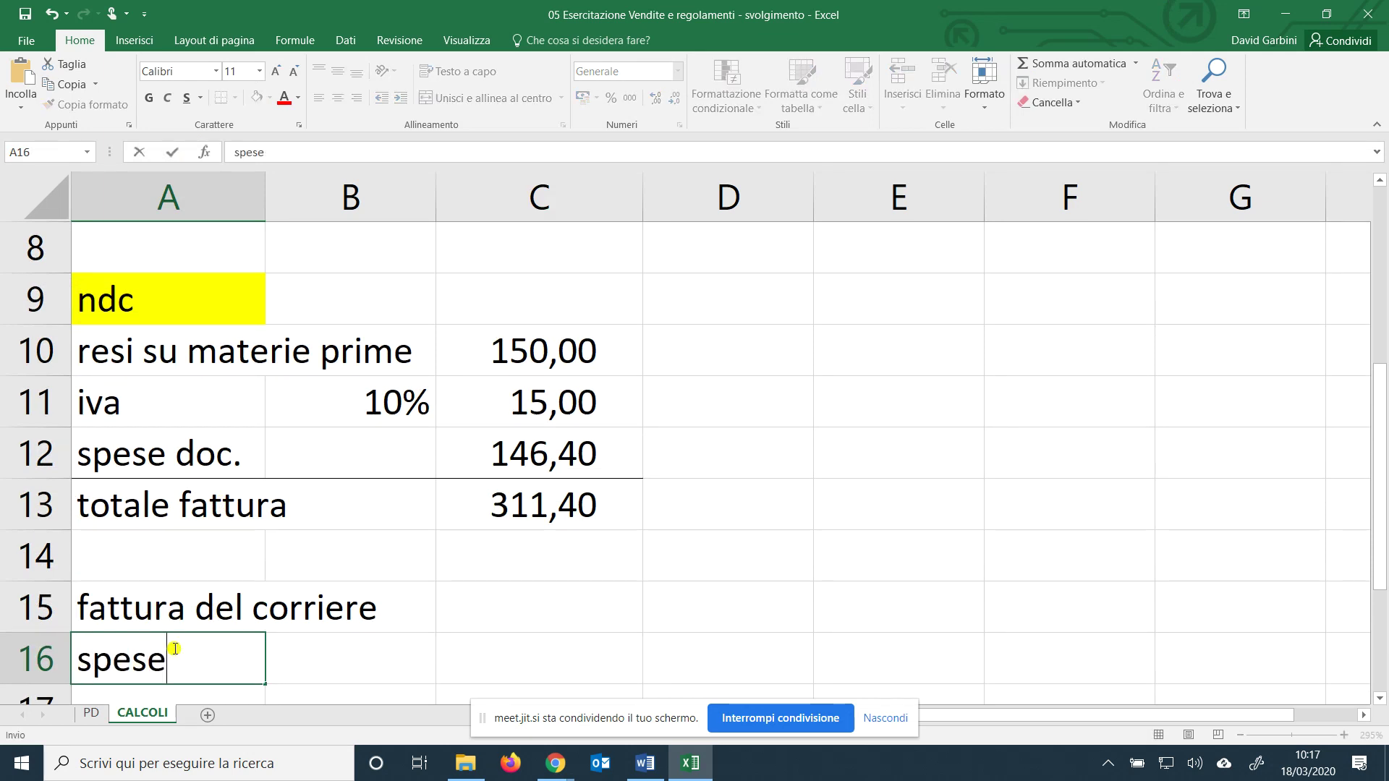
pyautogui.write(' di trasporto')
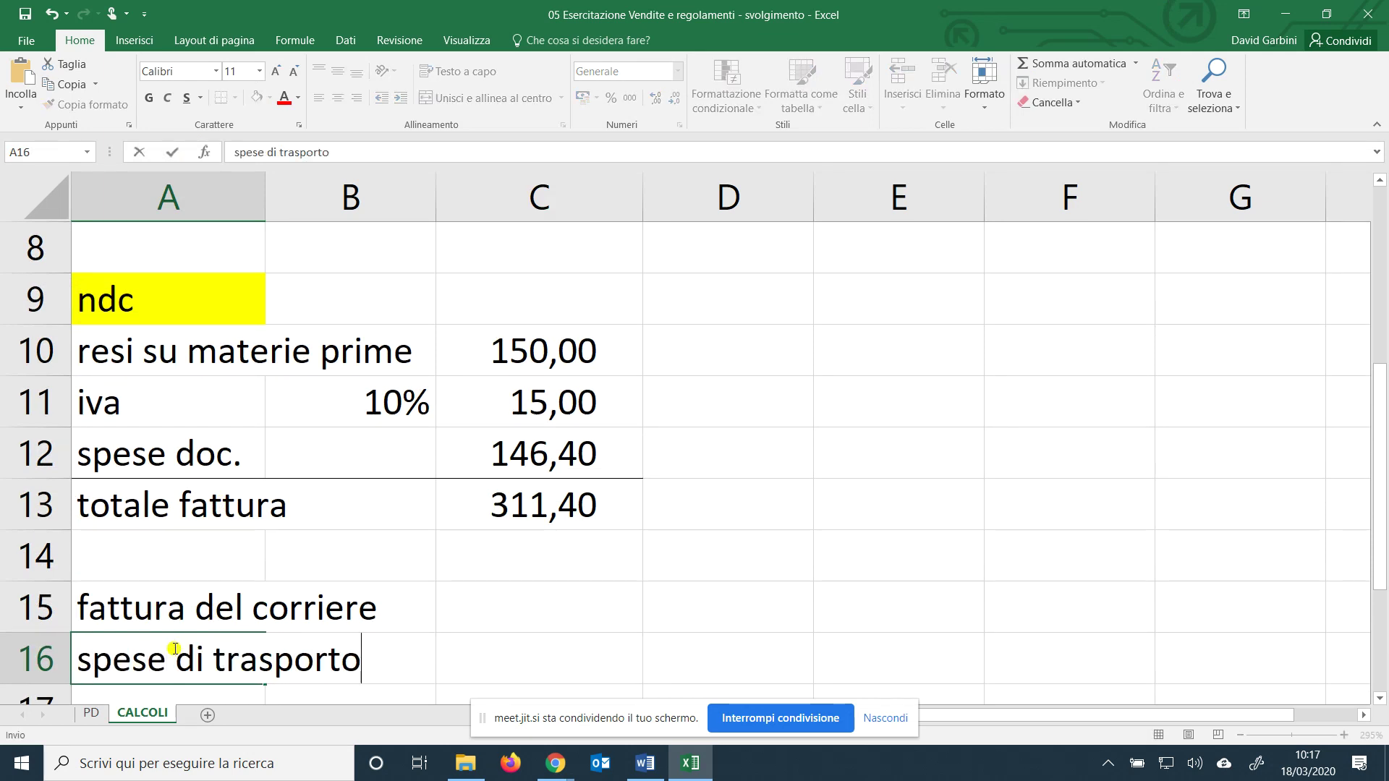
pyautogui.press('Tab')
pyautogui.press('Tab')
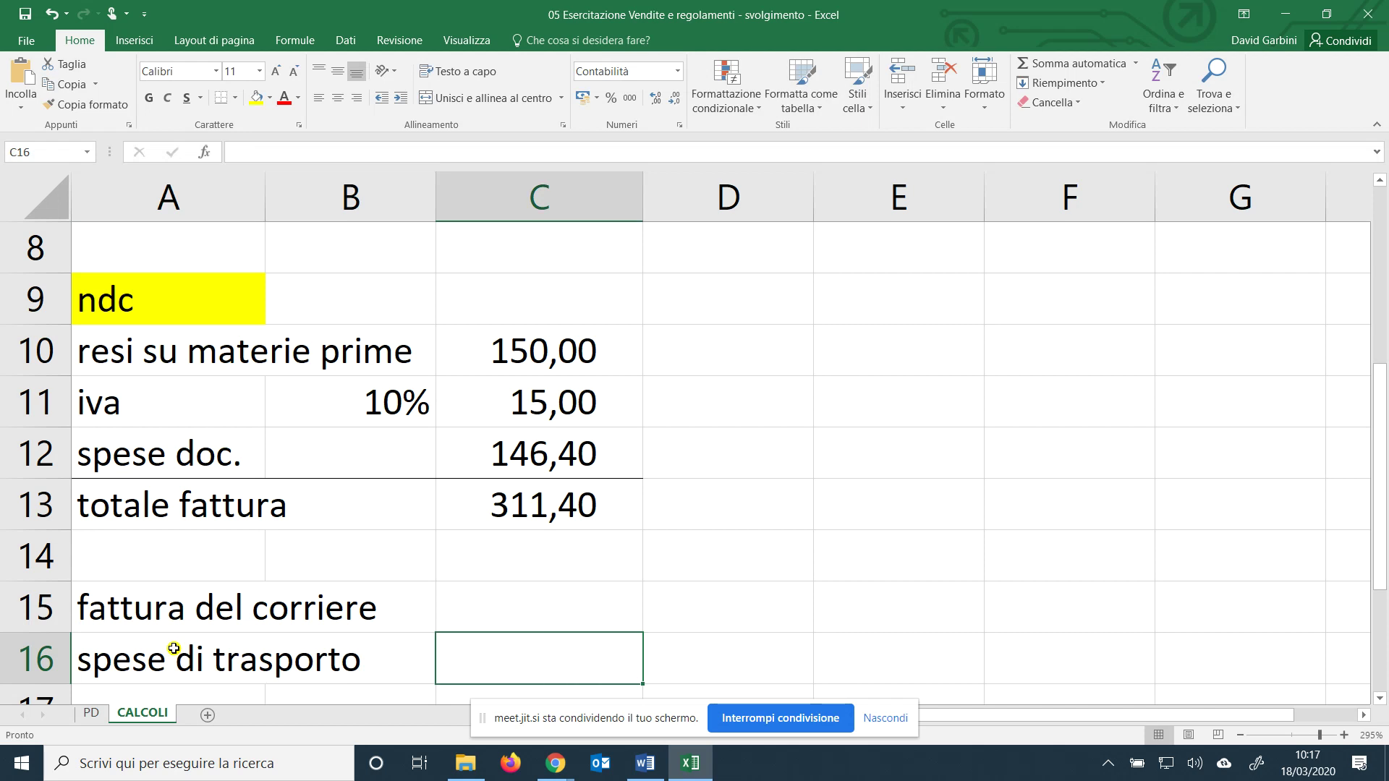
pyautogui.write('120')
pyautogui.press('Return')
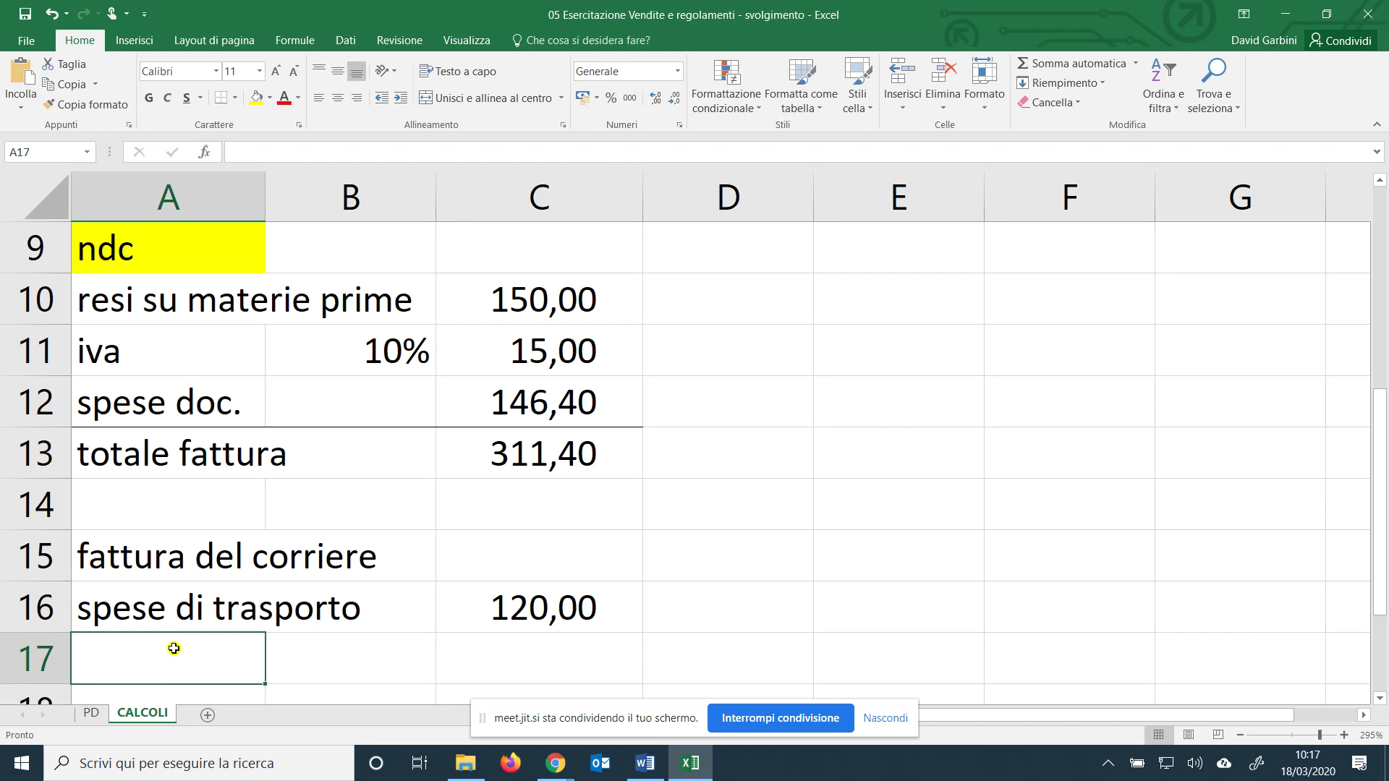
# Add an "iva" row in row 17 at 22% with the amount calculated in C17 as =C16*B17.
pyautogui.write('iva')
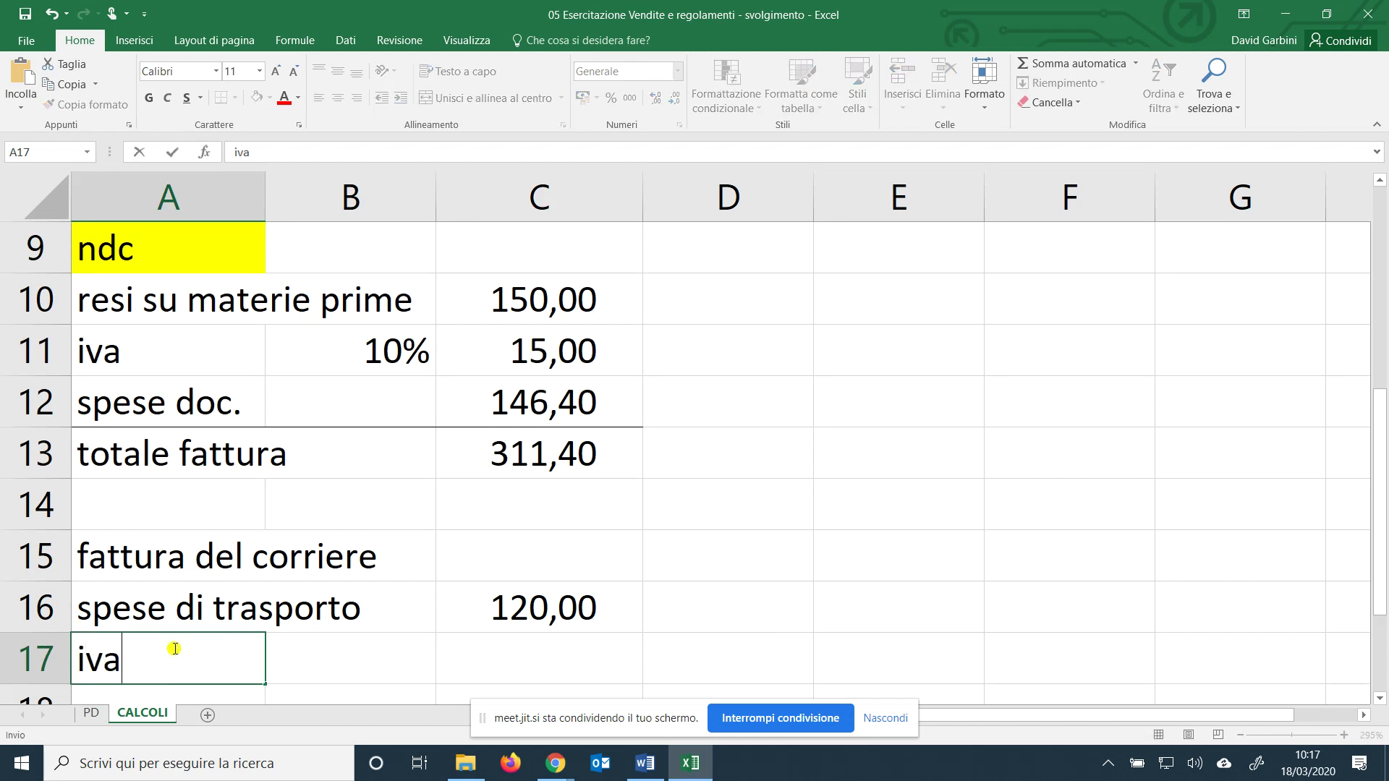
pyautogui.press('Tab')
pyautogui.write('22')
pyautogui.press('Tab')
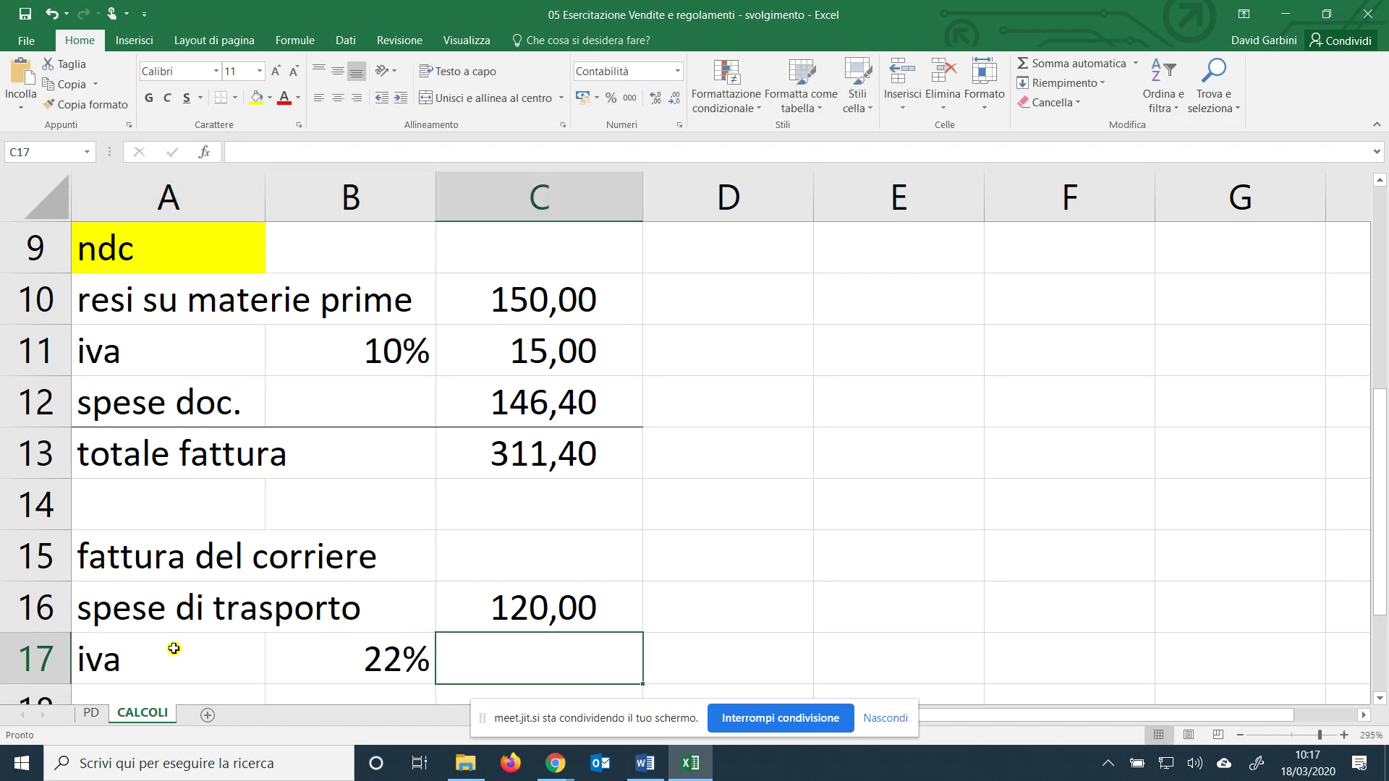
pyautogui.write('=')
pyautogui.click(531, 606)
pyautogui.write('*')
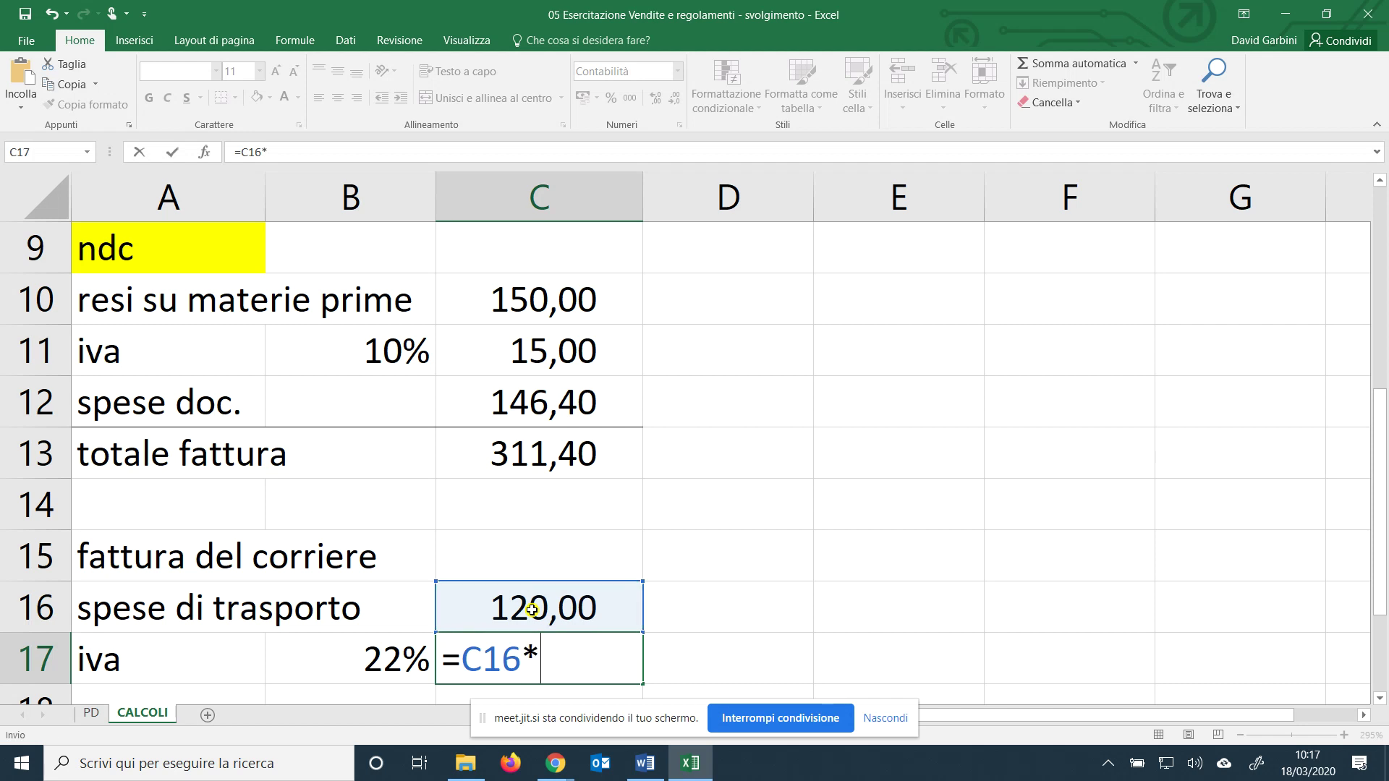
pyautogui.click(363, 660)
pyautogui.press('Return')
# Put a bottom border under A17:C17 and add a "totale ft" row in row 18 that sums C16:C17.
pyautogui.scroll(-2, 340, 564)
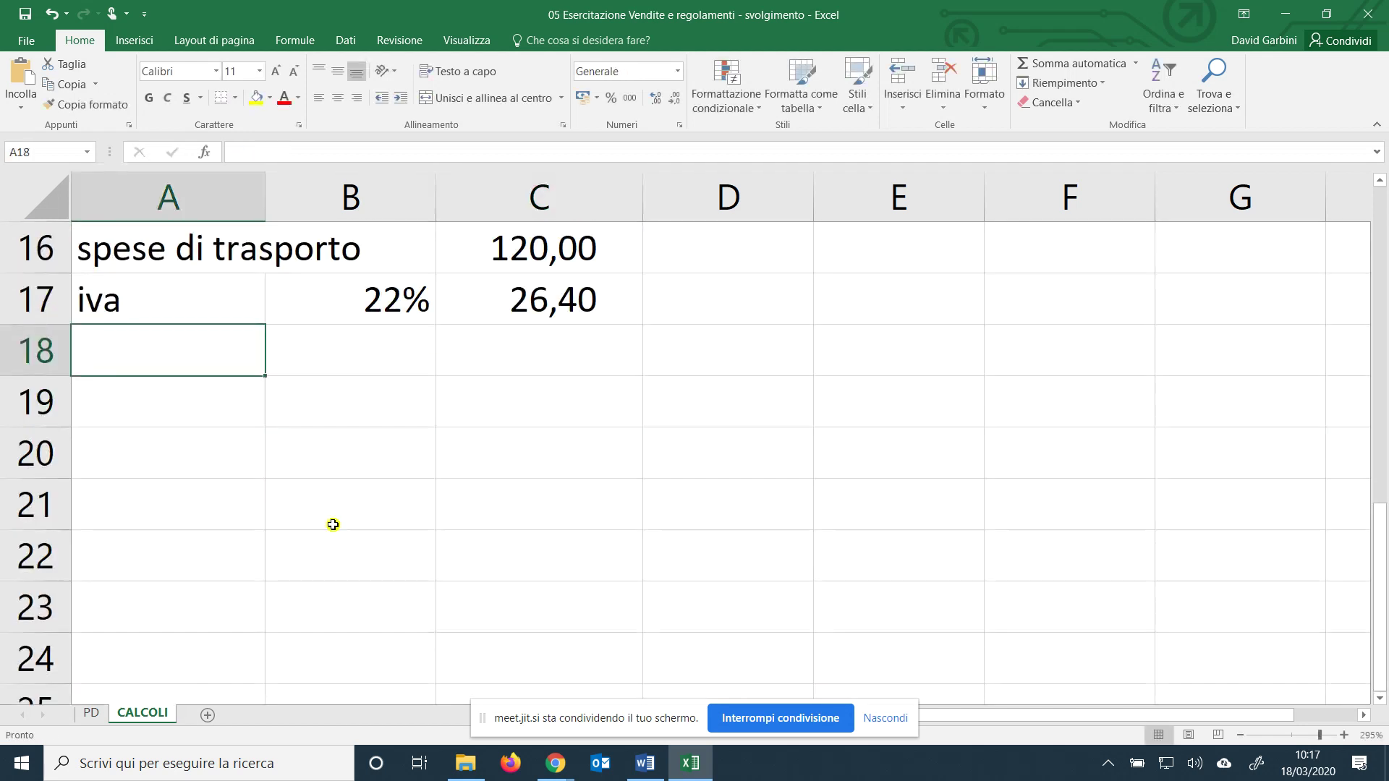
pyautogui.scroll(1, 303, 463)
pyautogui.moveTo(187, 467); pyautogui.dragTo(564, 456)
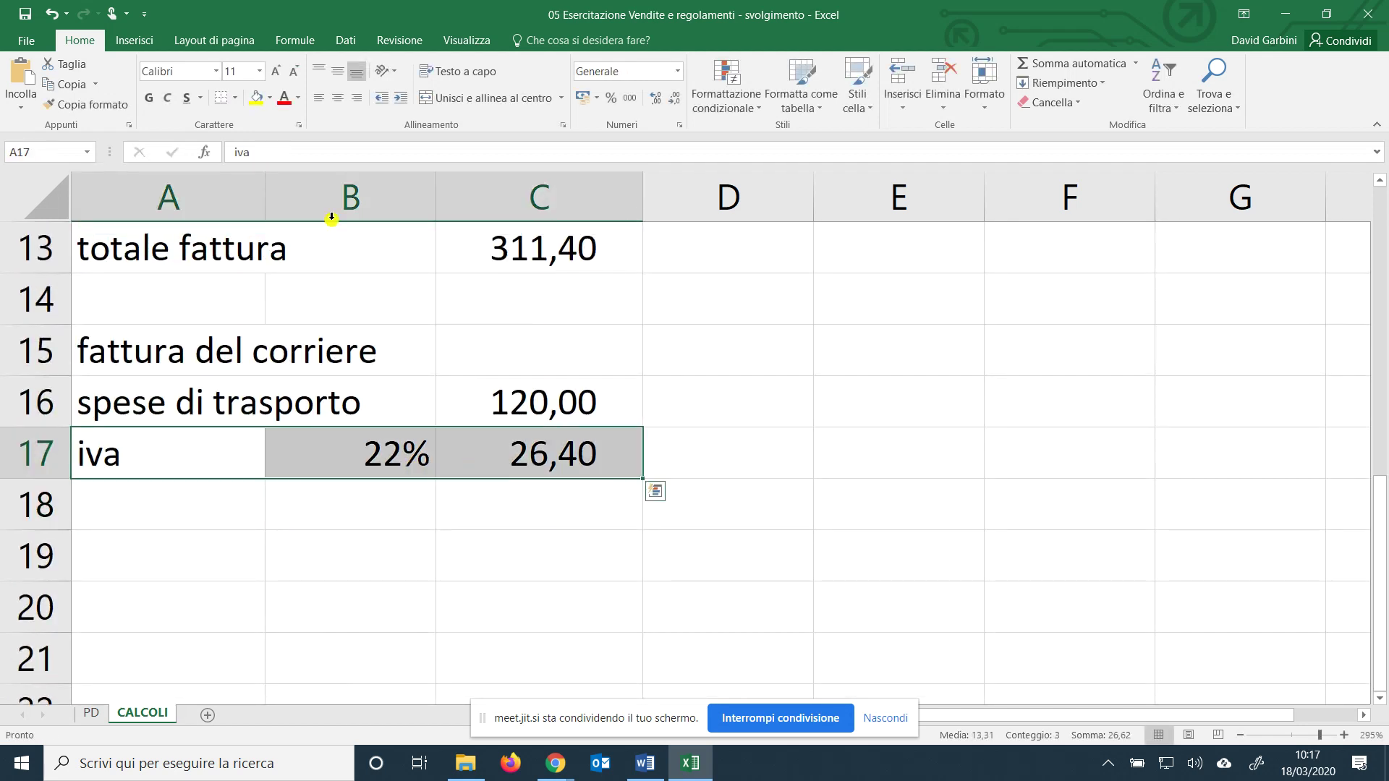
pyautogui.click(219, 100)
pyautogui.click(131, 505)
pyautogui.write('totale ft')
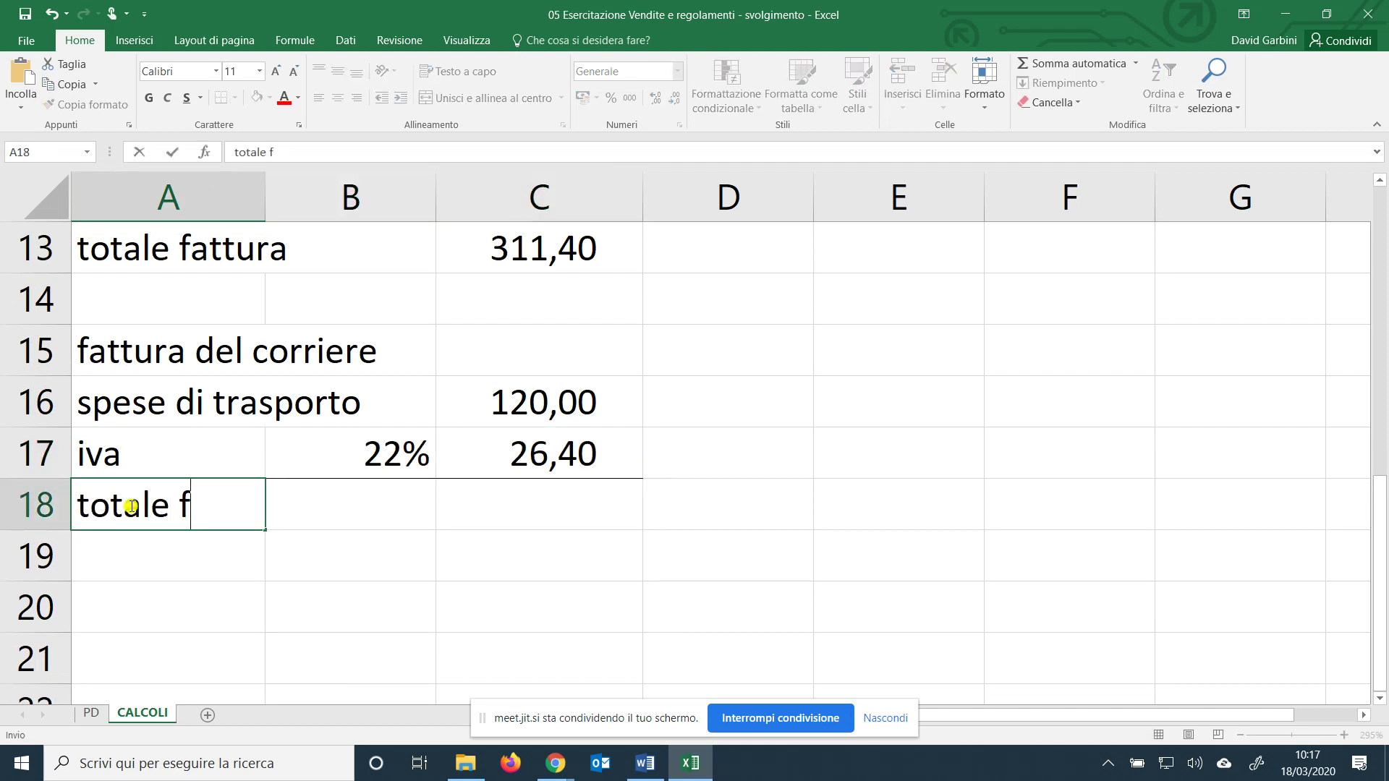
pyautogui.press('Tab')
pyautogui.press('Tab')
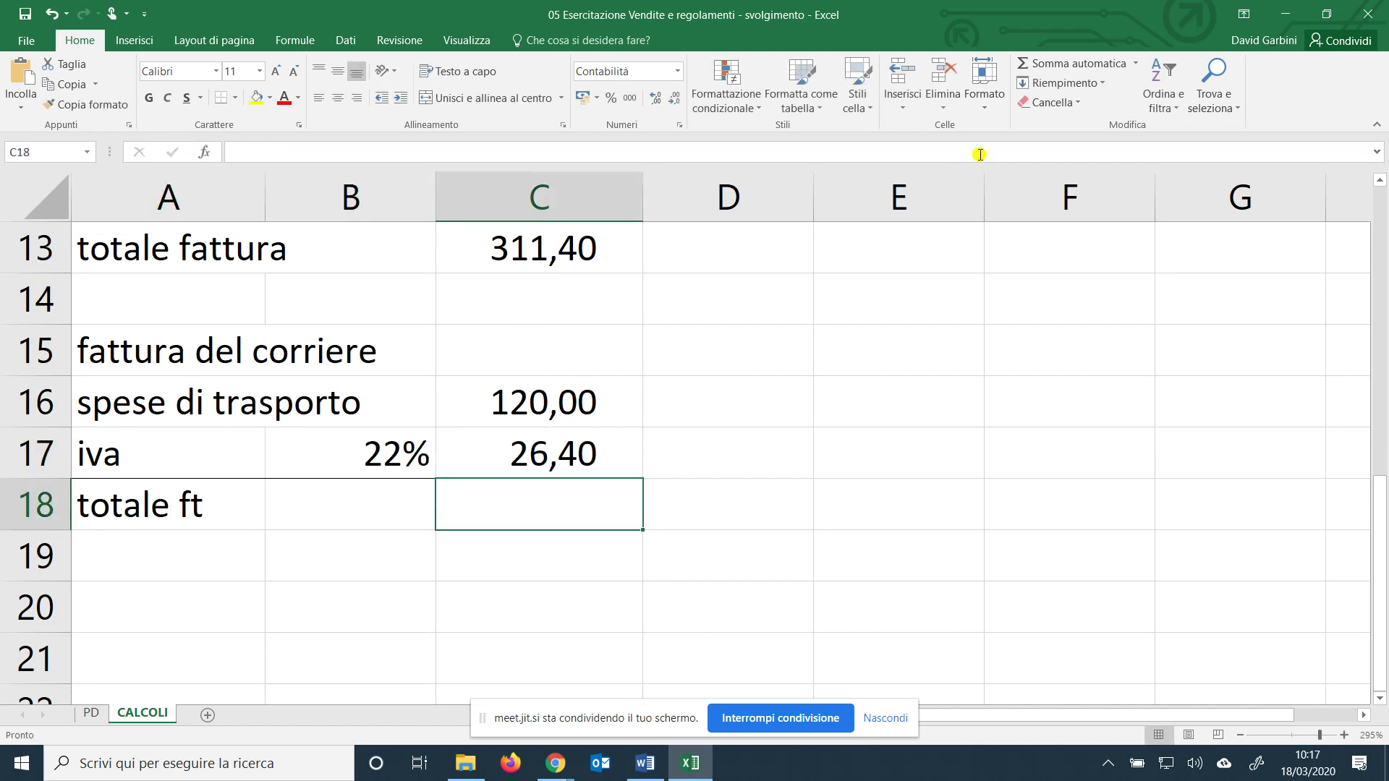
pyautogui.click(1049, 66)
pyautogui.press('Return')
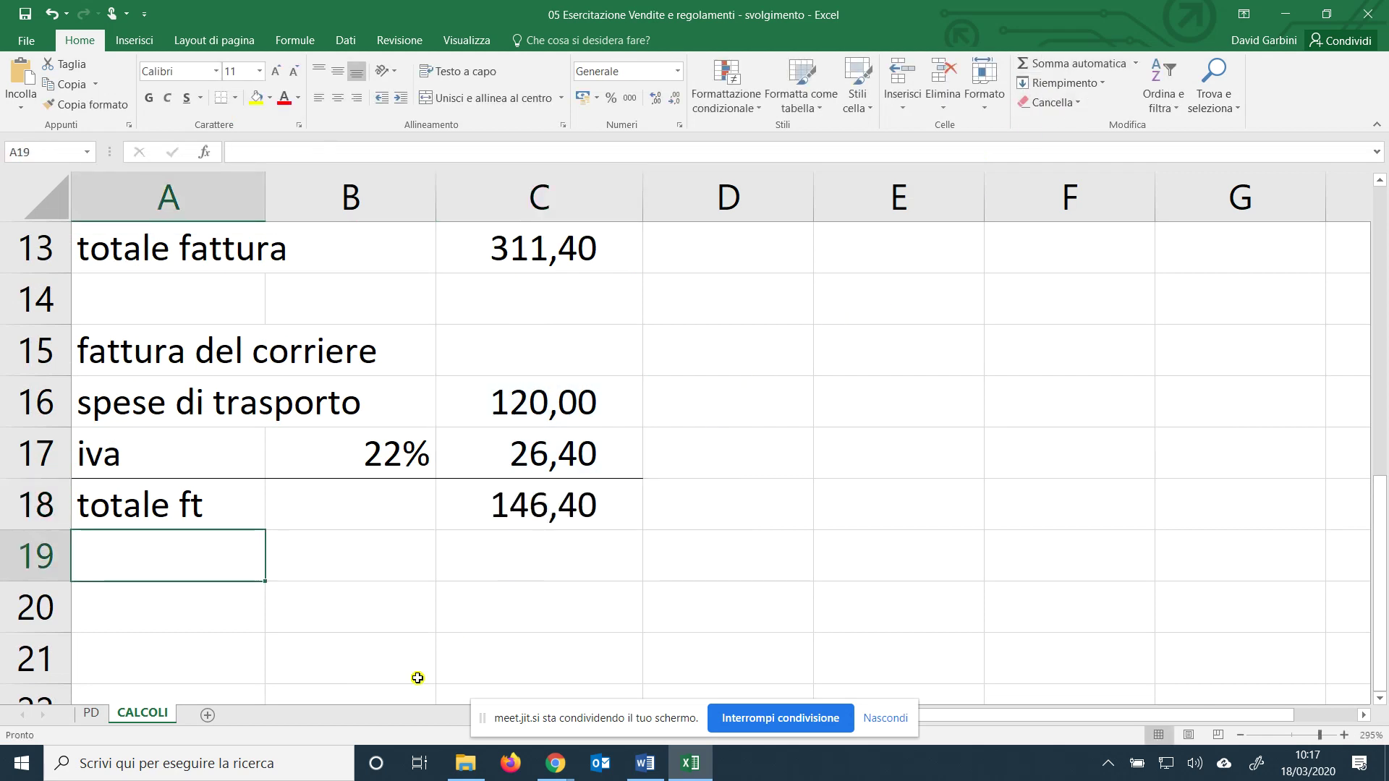
# Enter the account "spese di trasporto" in B10 of the PD sheet for the 09-mar entry.
pyautogui.click(93, 713)
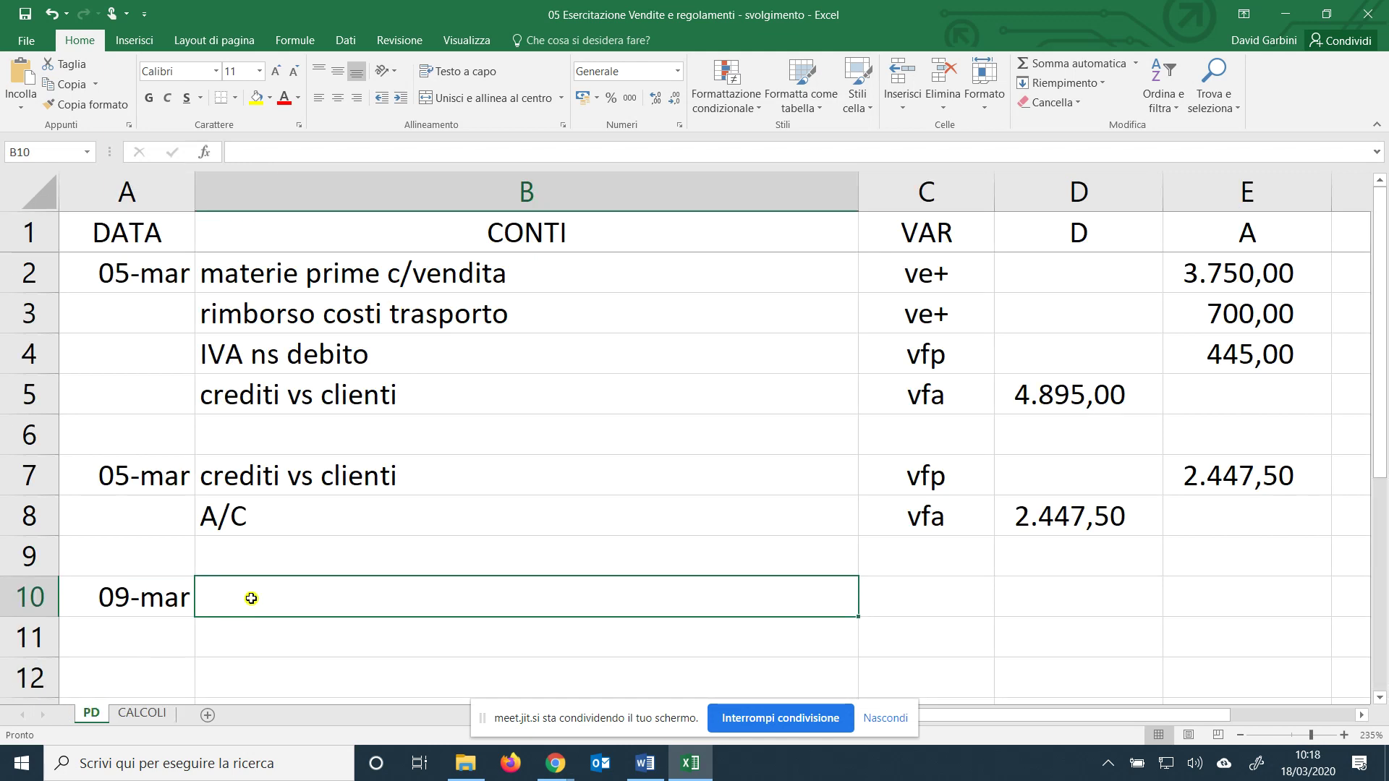
pyautogui.write('spese d')
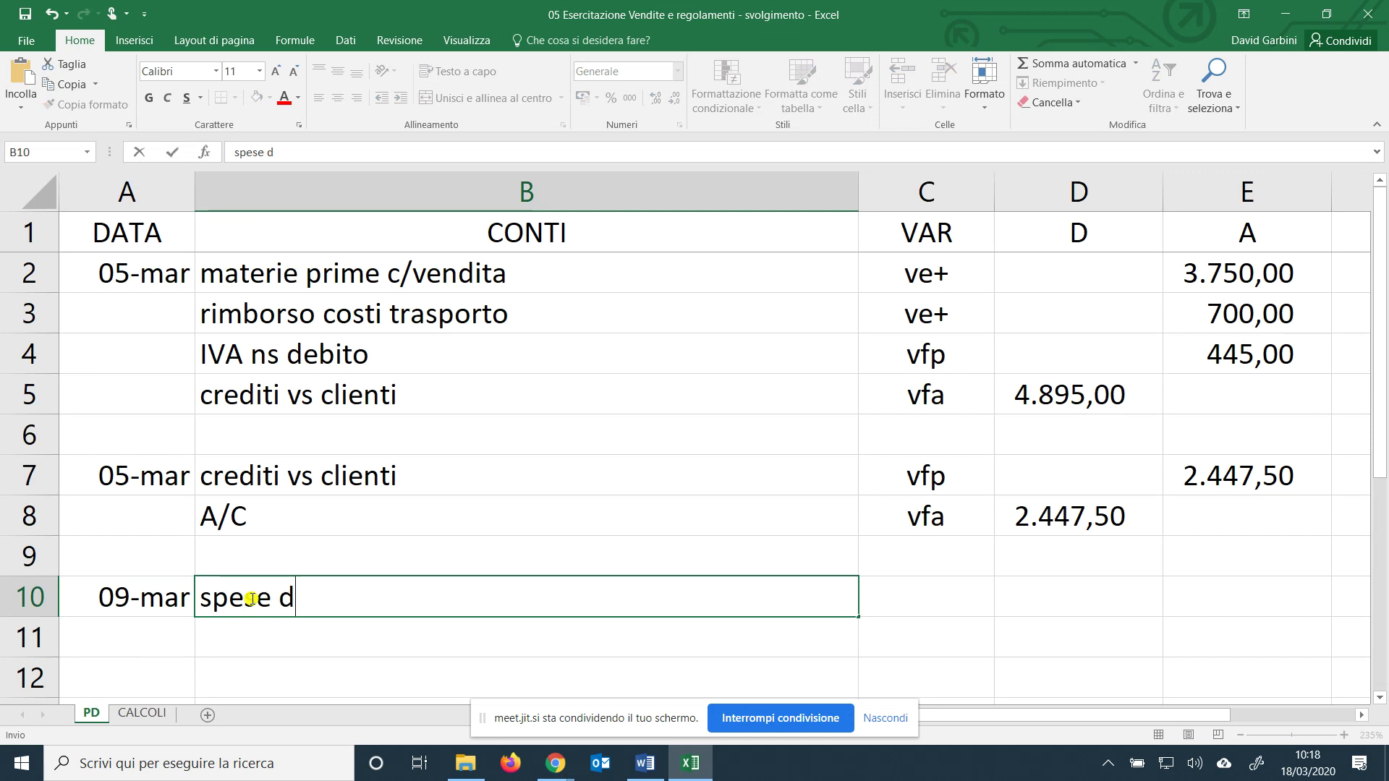
pyautogui.write('i trasportp')
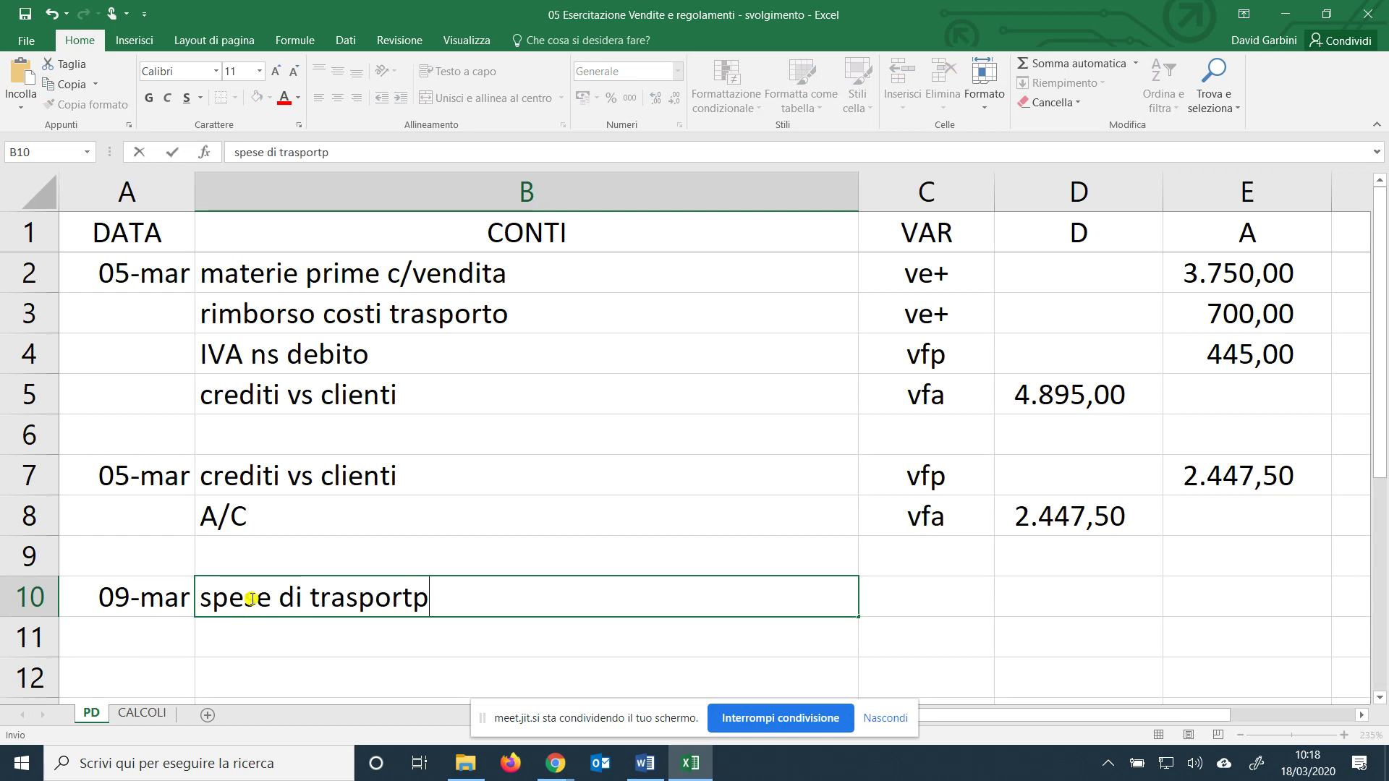
pyautogui.press('BackSpace')
pyautogui.write('o')
pyautogui.press('Tab')
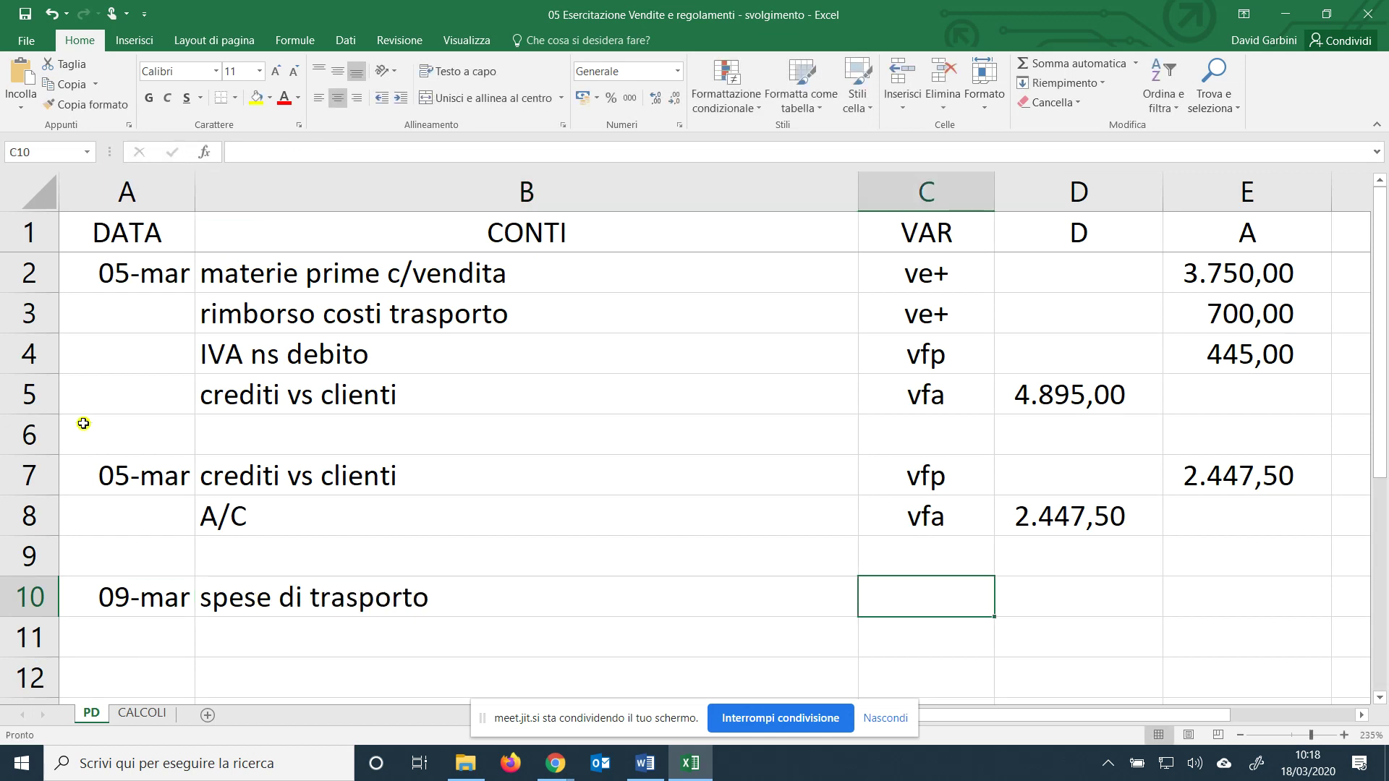
# Compare the "spese doc." row of the credit note with the courier invoice calculation in the CALCOLI sheet.
pyautogui.scroll(-1, 361, 472)
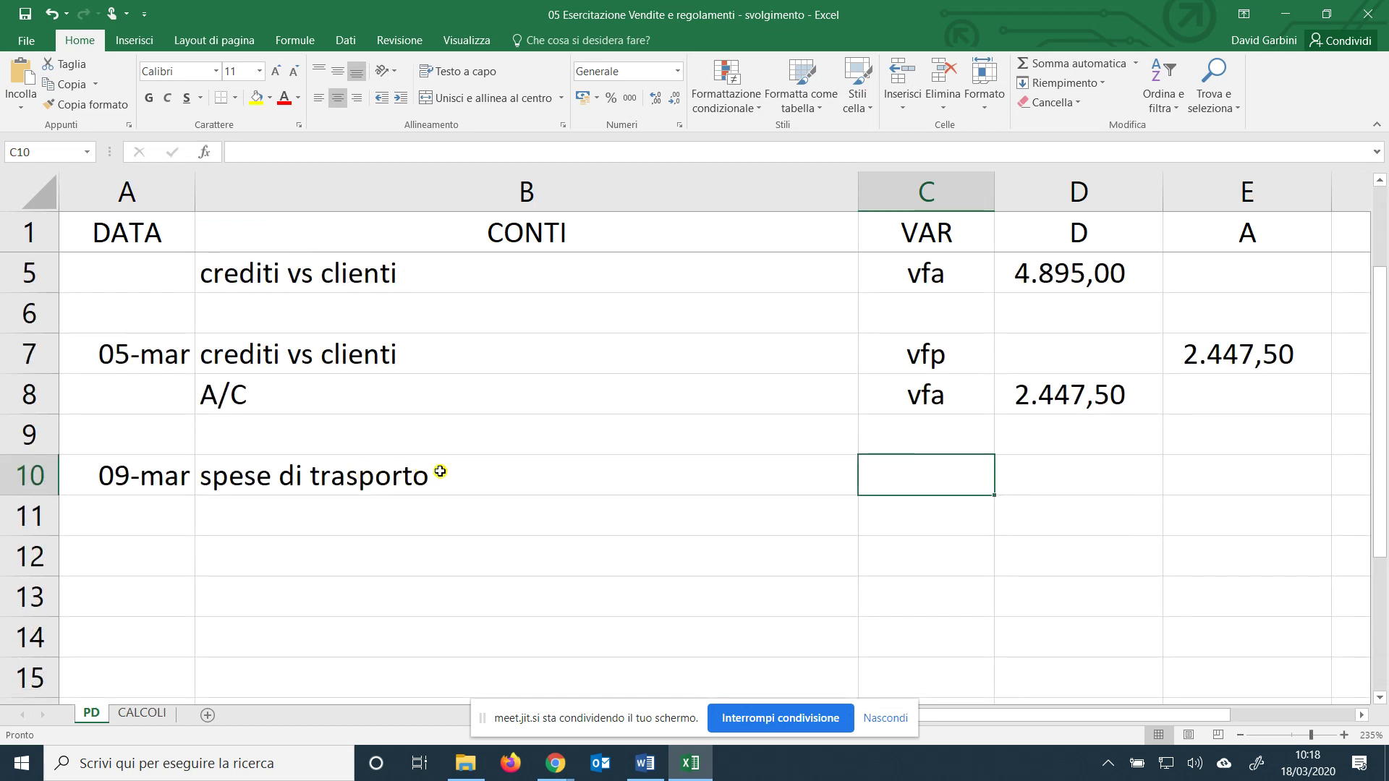
pyautogui.click(131, 715)
pyautogui.scroll(1, 200, 636)
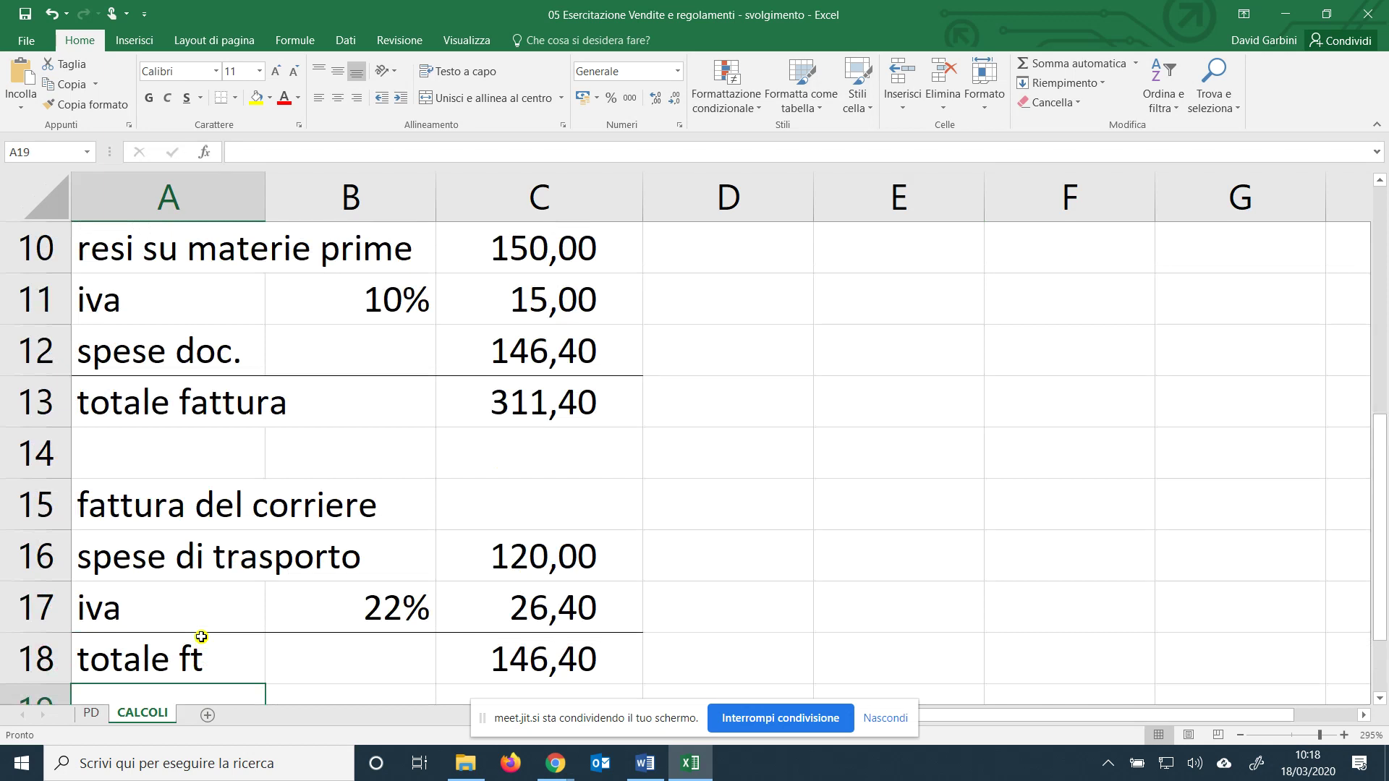
pyautogui.scroll(-1, 311, 606)
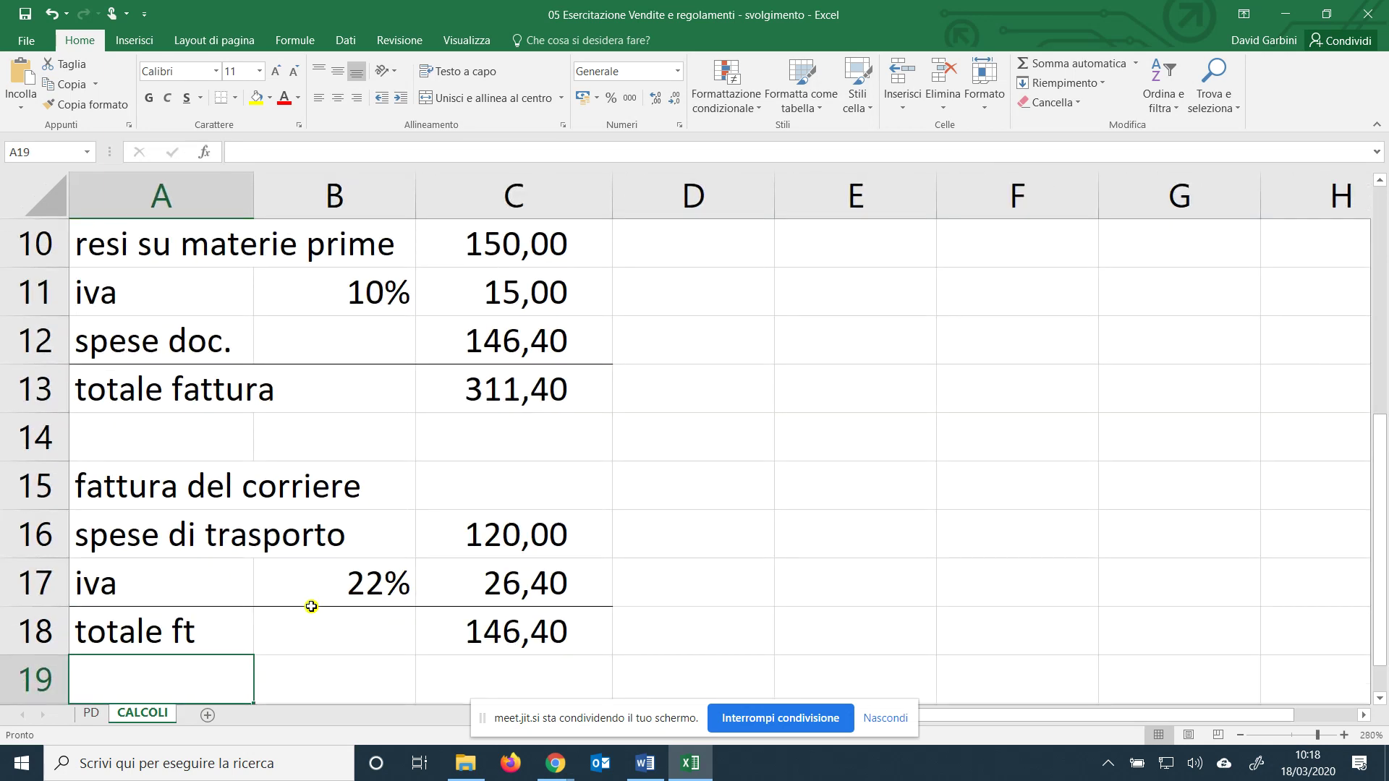
pyautogui.scroll(-1, 311, 606)
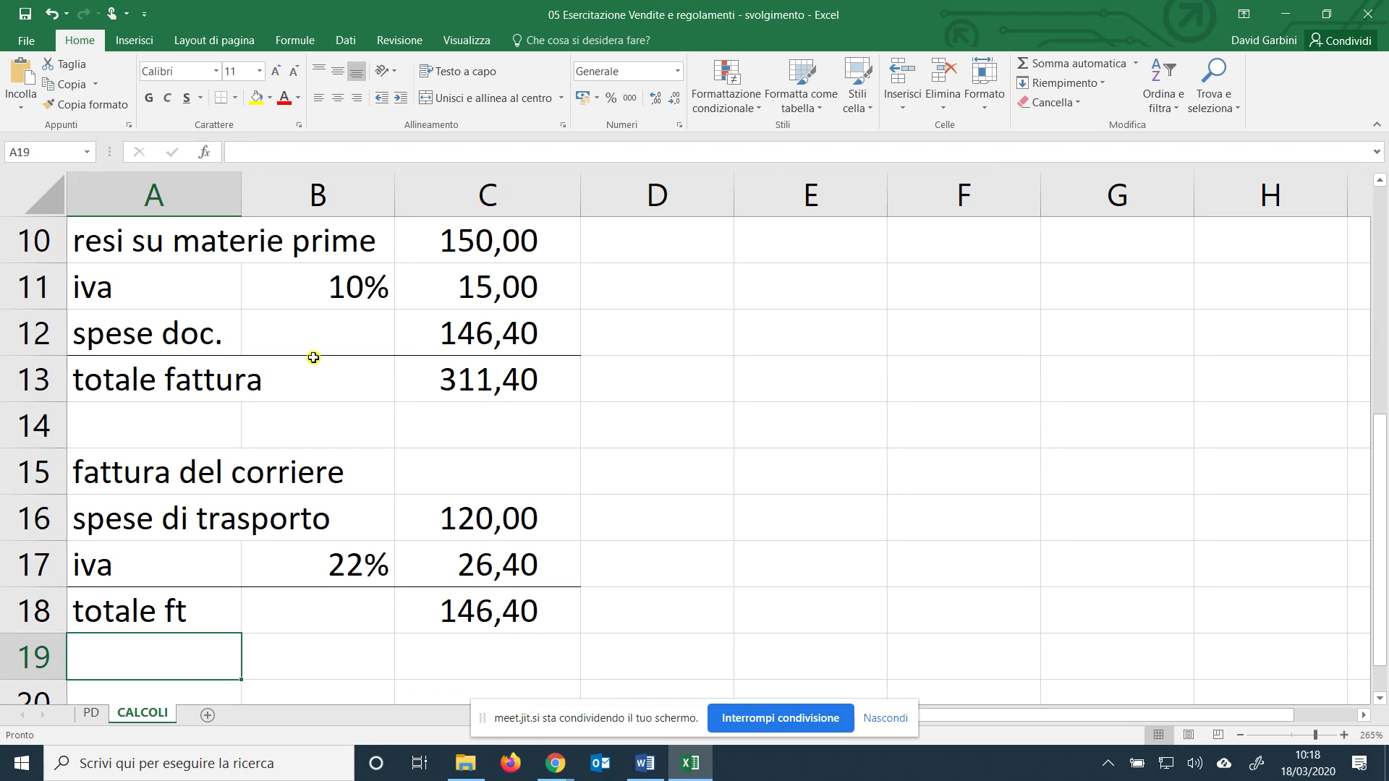
pyautogui.click(215, 341)
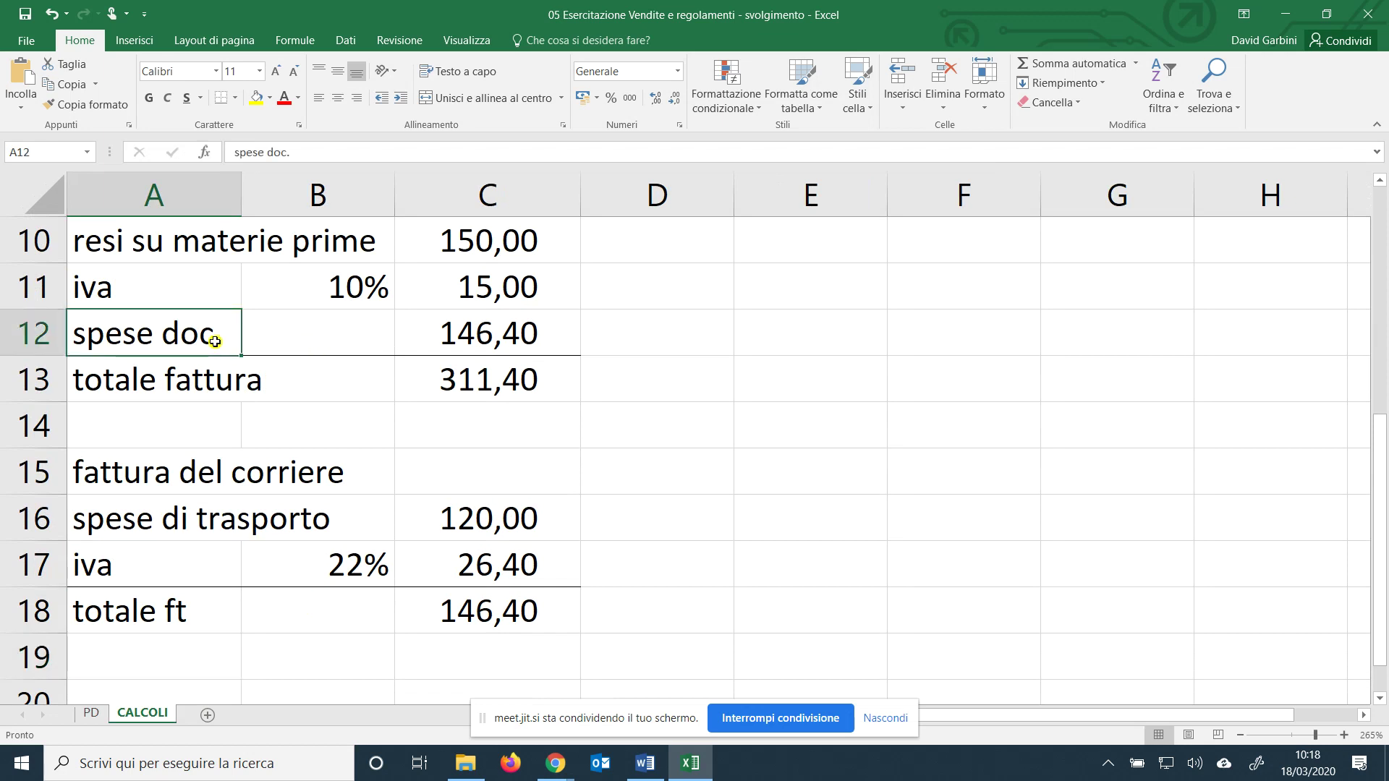
pyautogui.scroll(1, 214, 342)
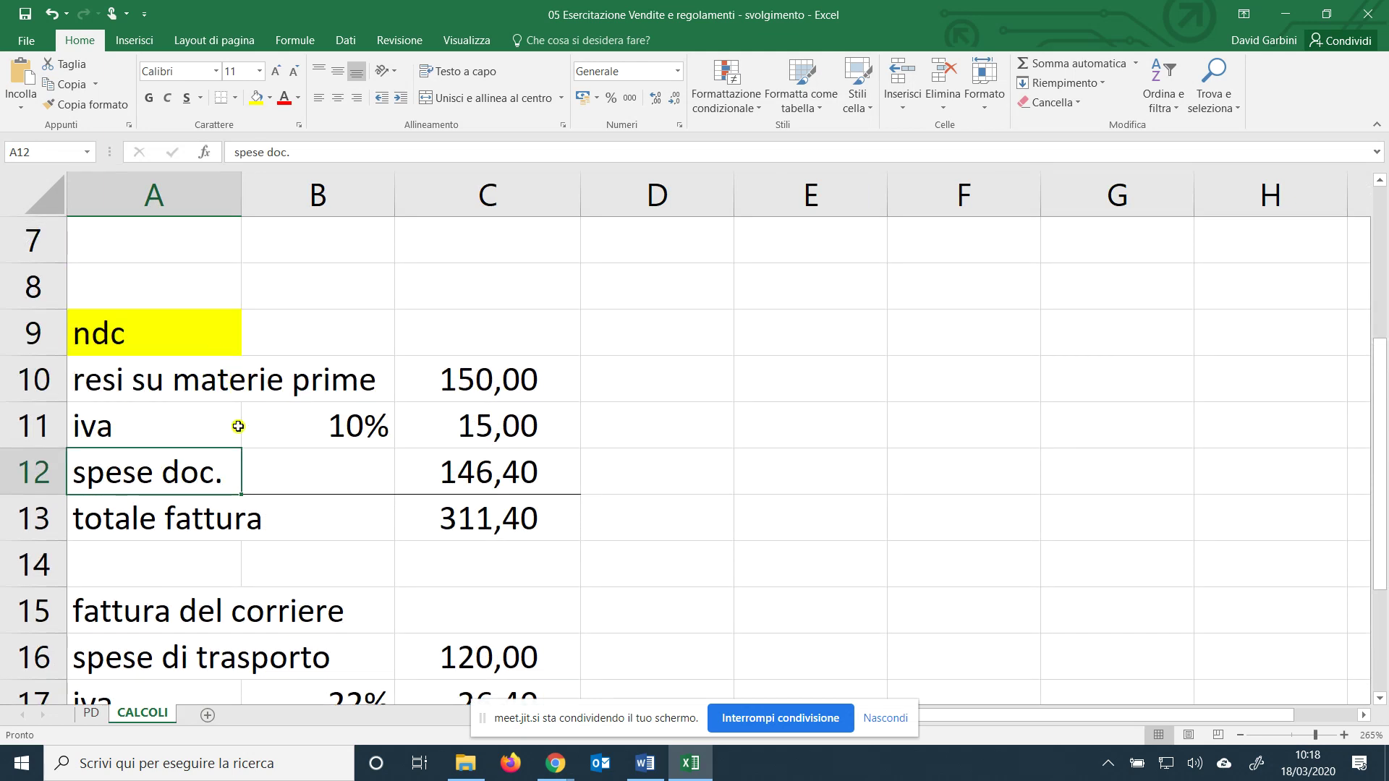
pyautogui.moveTo(211, 473); pyautogui.dragTo(449, 472)
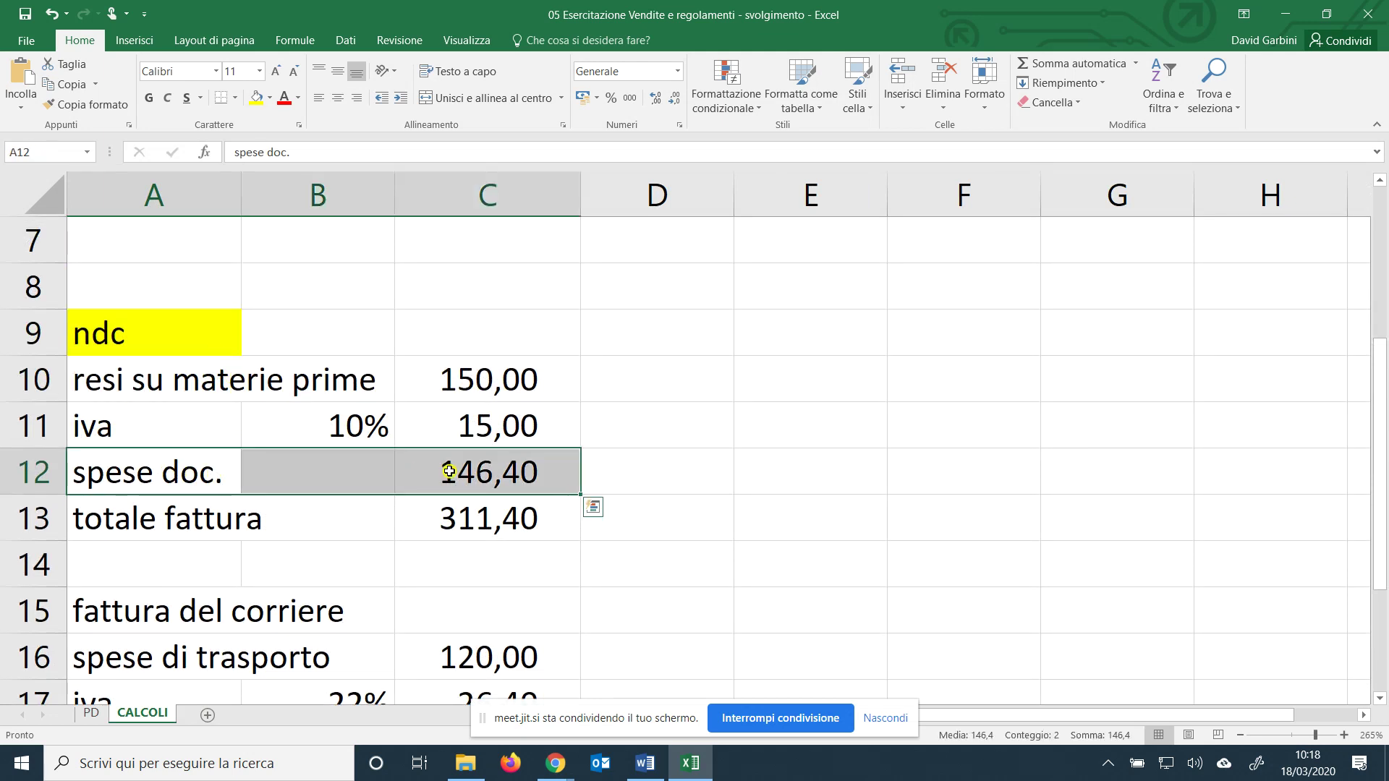
pyautogui.scroll(-1, 458, 441)
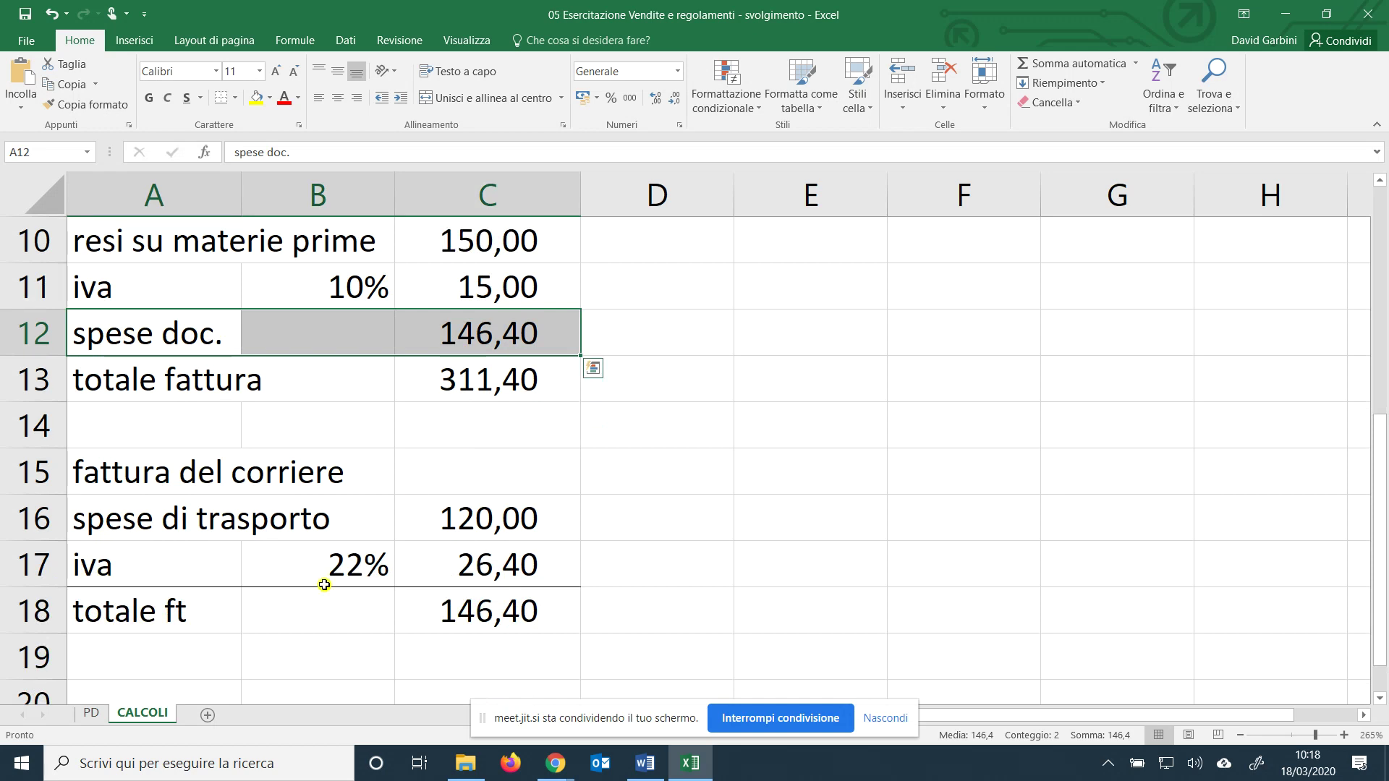
# In the PD sheet, mark "spese di trasporto" in row 10 as ve- and link D10 to CALCOLI!C16.
pyautogui.click(92, 713)
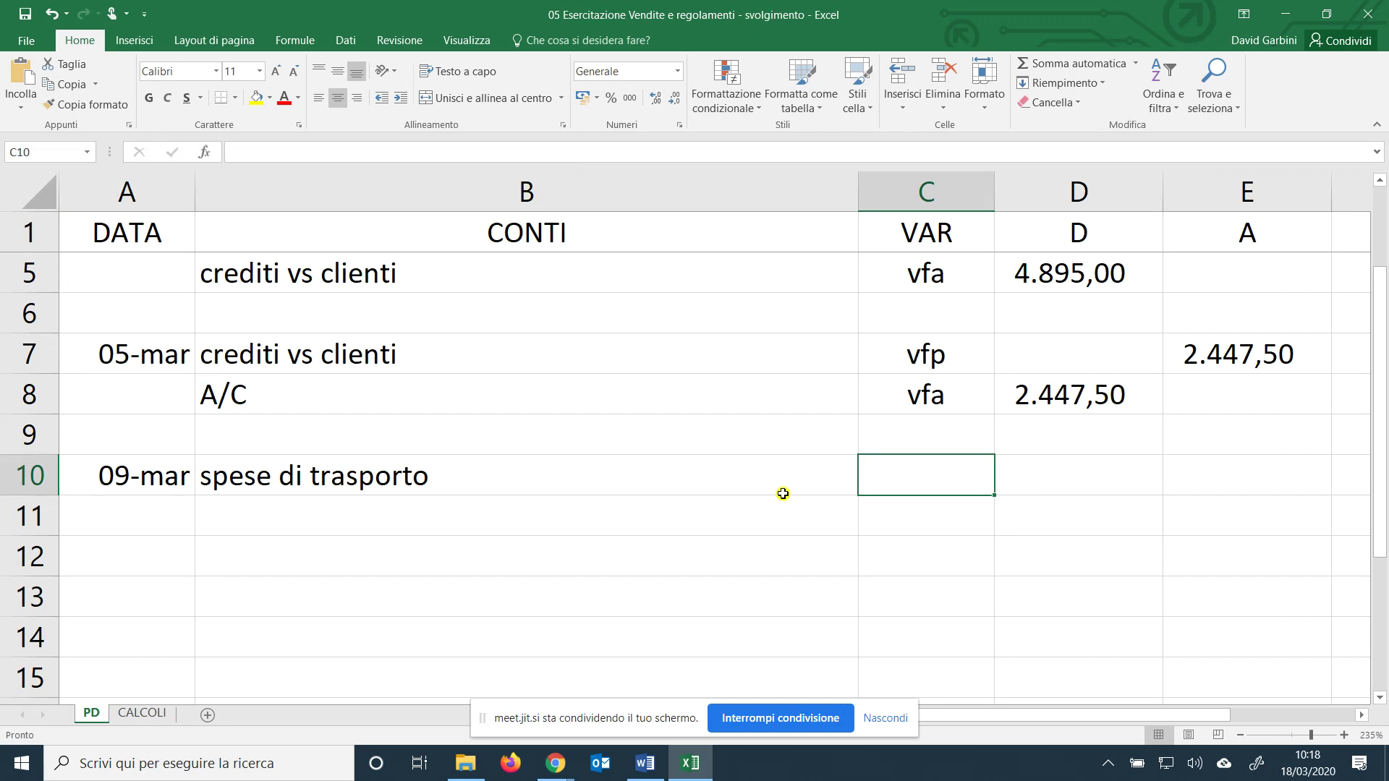
pyautogui.write('ve-')
pyautogui.press('Tab')
pyautogui.write('=')
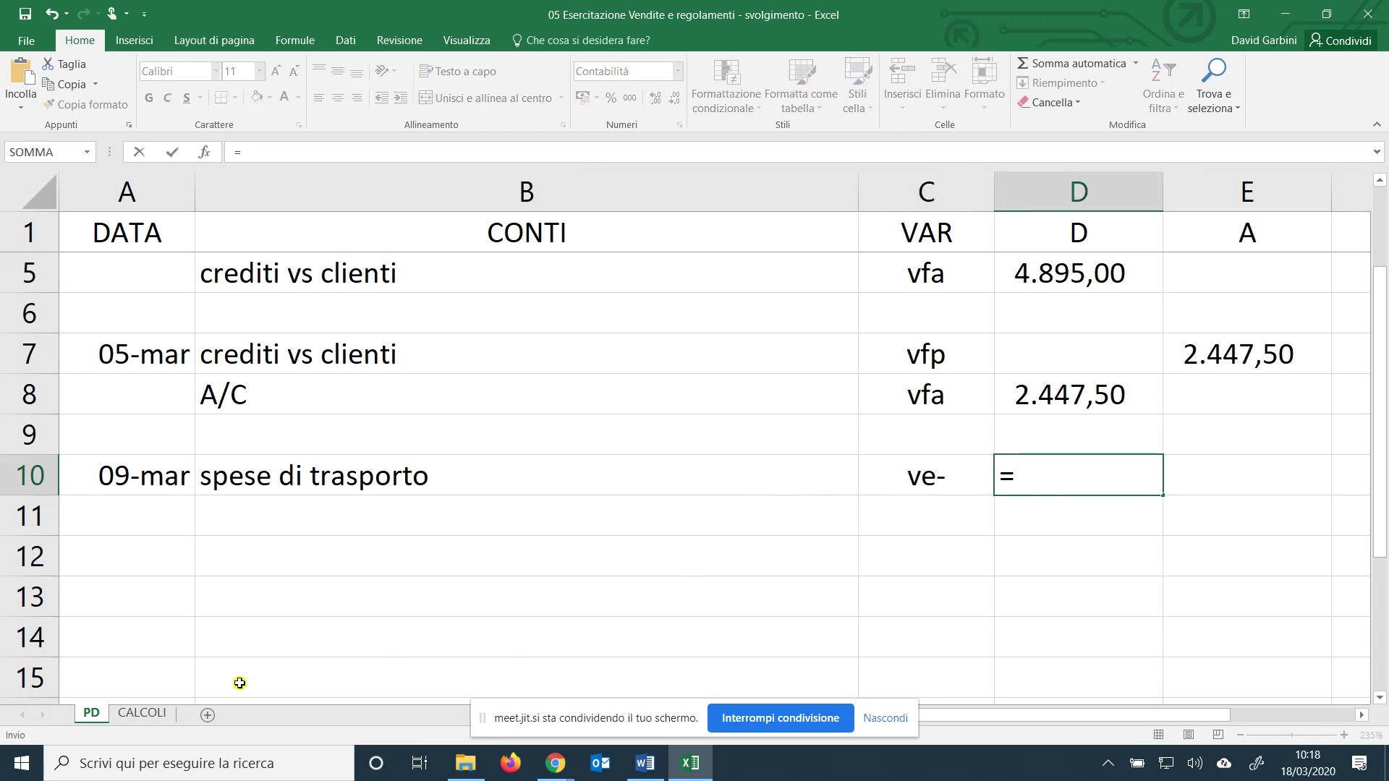
pyautogui.click(142, 713)
pyautogui.click(502, 514)
pyautogui.press('Return')
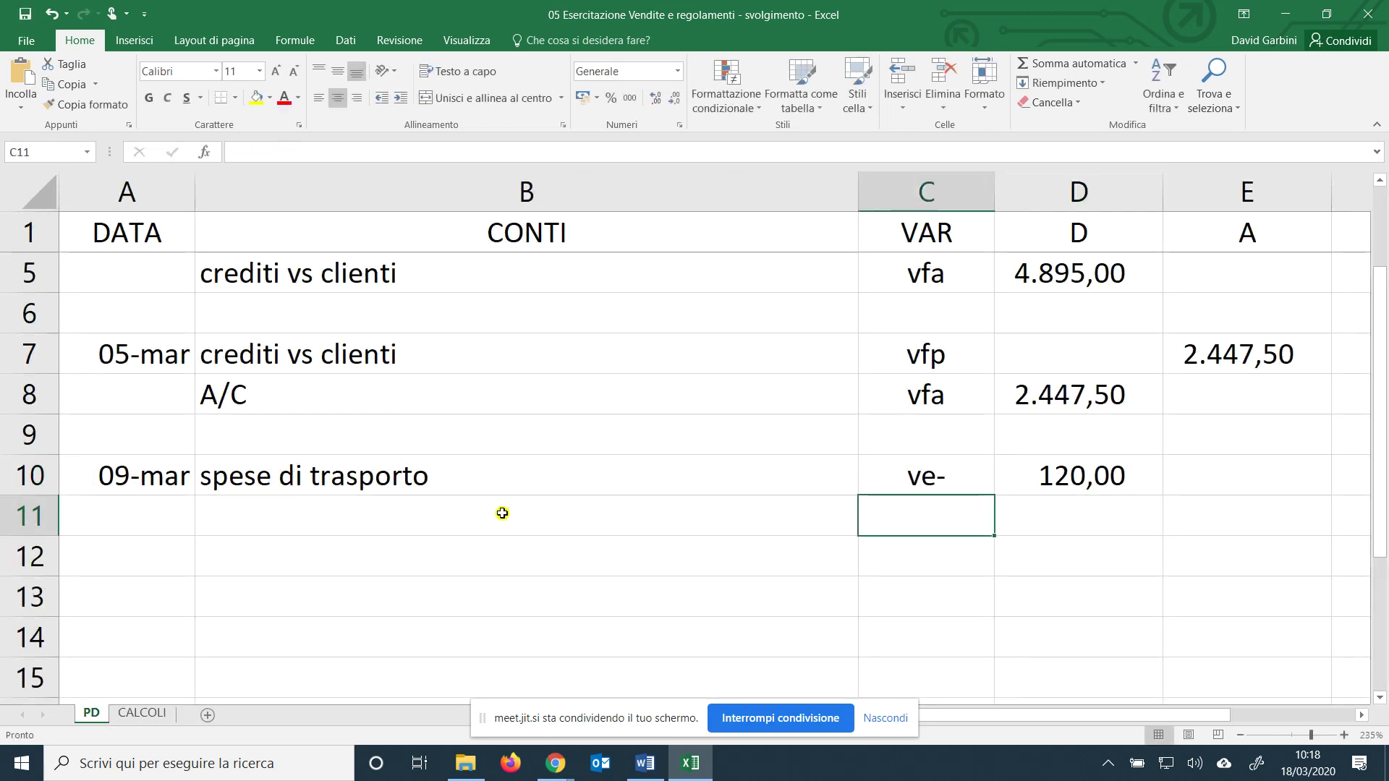
# Add an "iva ns credito" line in row 11 marked vfa, with D11 linked to CALCOLI!C17.
pyautogui.click(415, 515)
pyautogui.write('i')
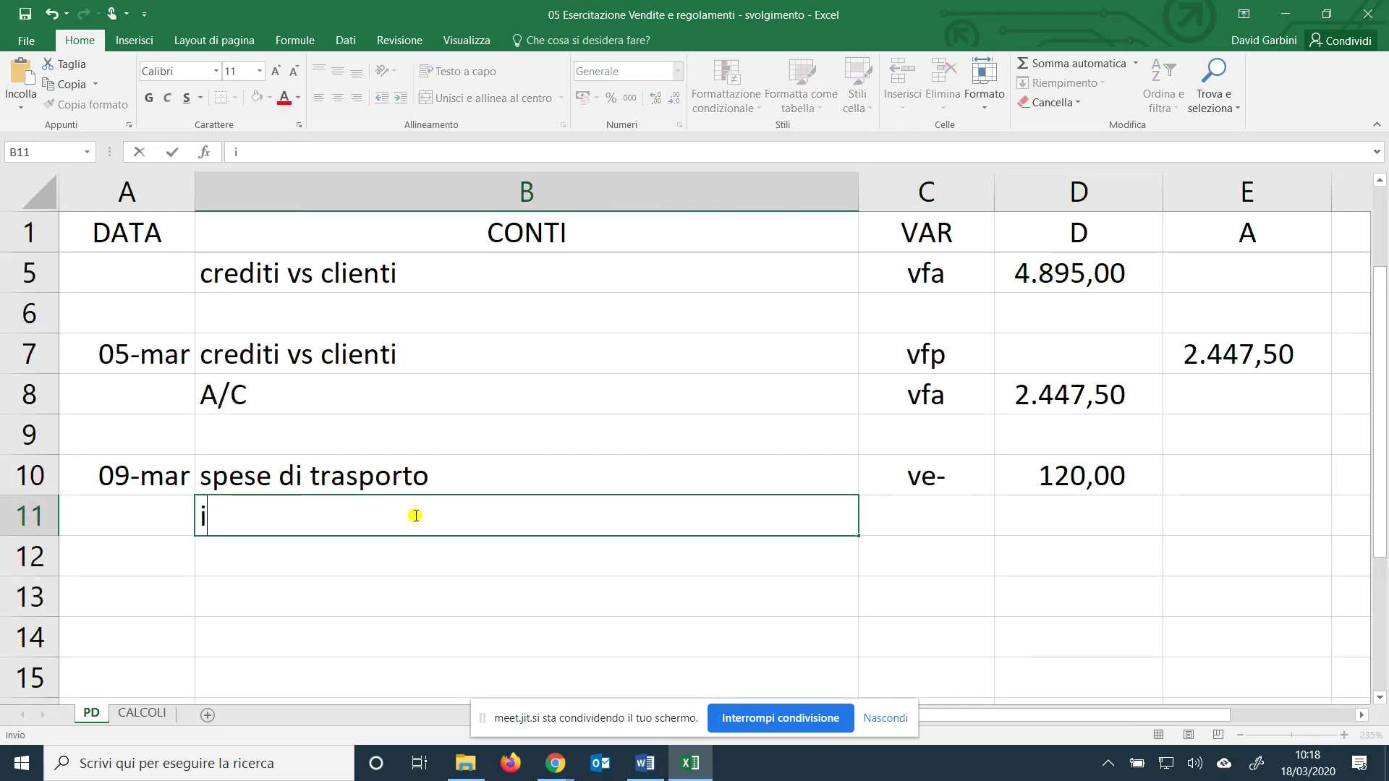
pyautogui.write('va ns credito')
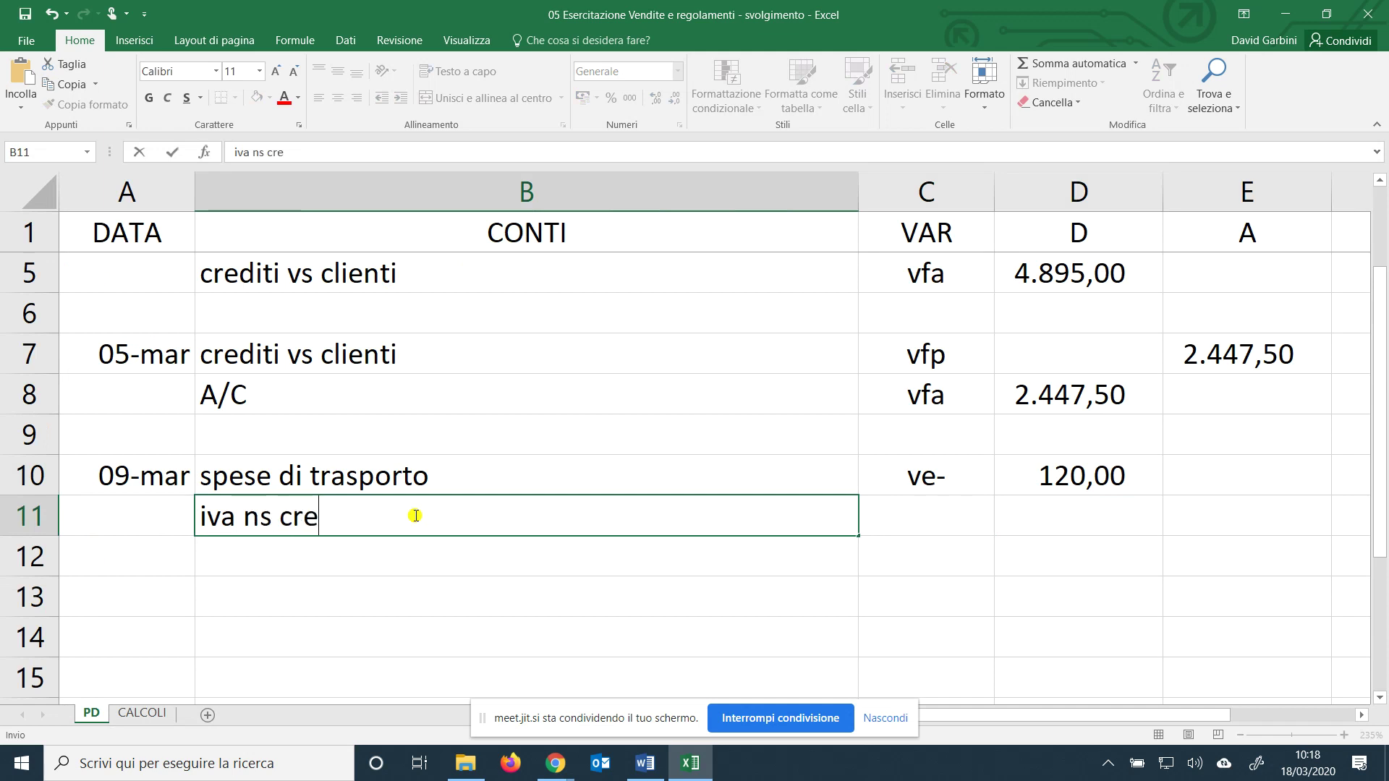
pyautogui.press('Tab')
pyautogui.write('vf')
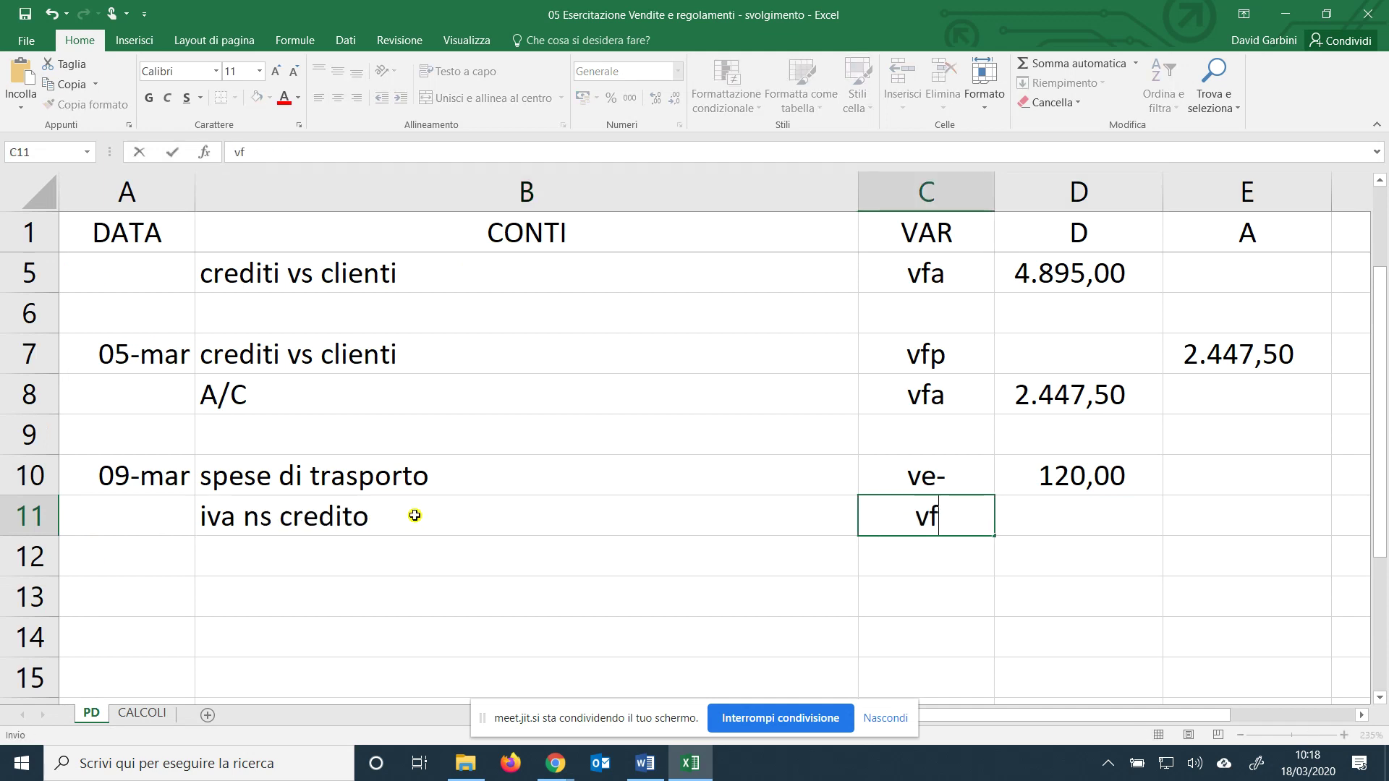
pyautogui.write('a')
pyautogui.press('Tab')
pyautogui.write('=')
pyautogui.click(142, 712)
pyautogui.click(462, 573)
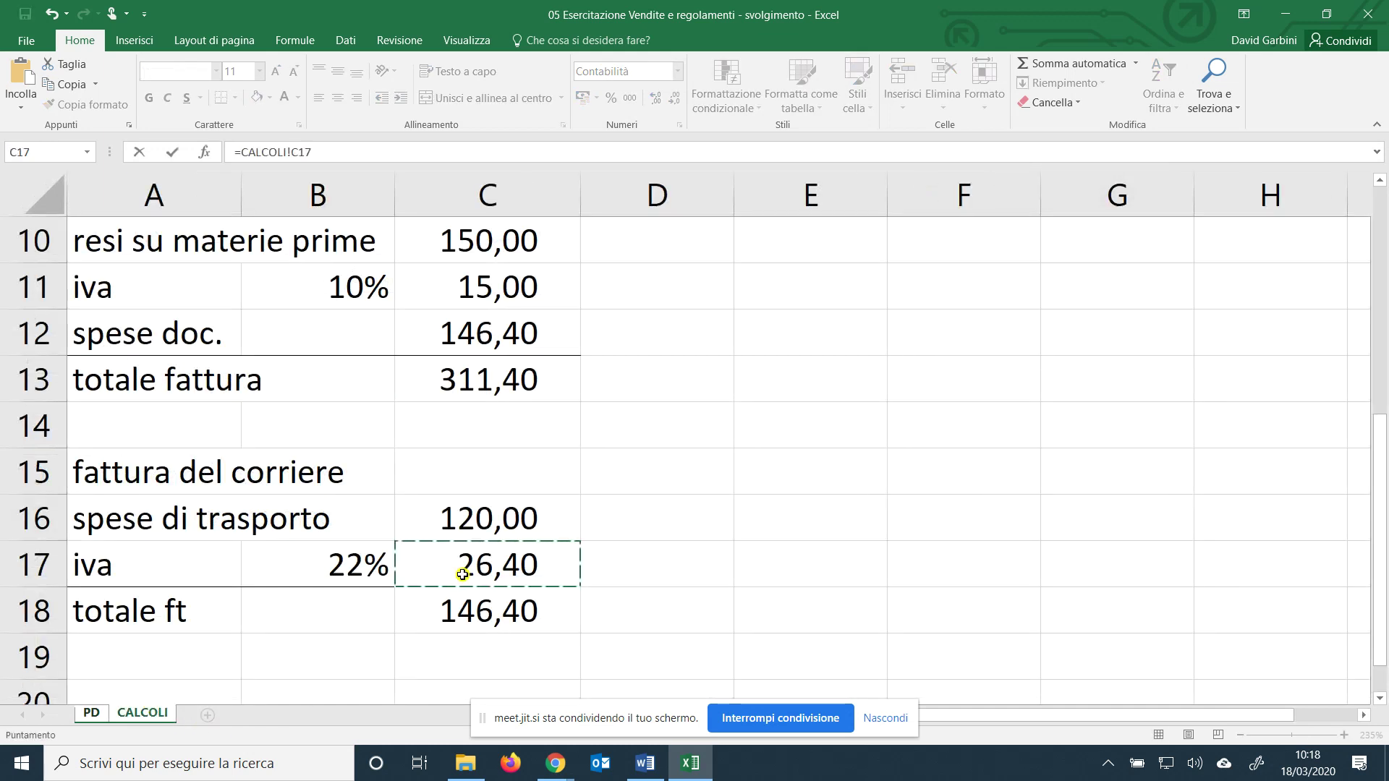
pyautogui.press('Return')
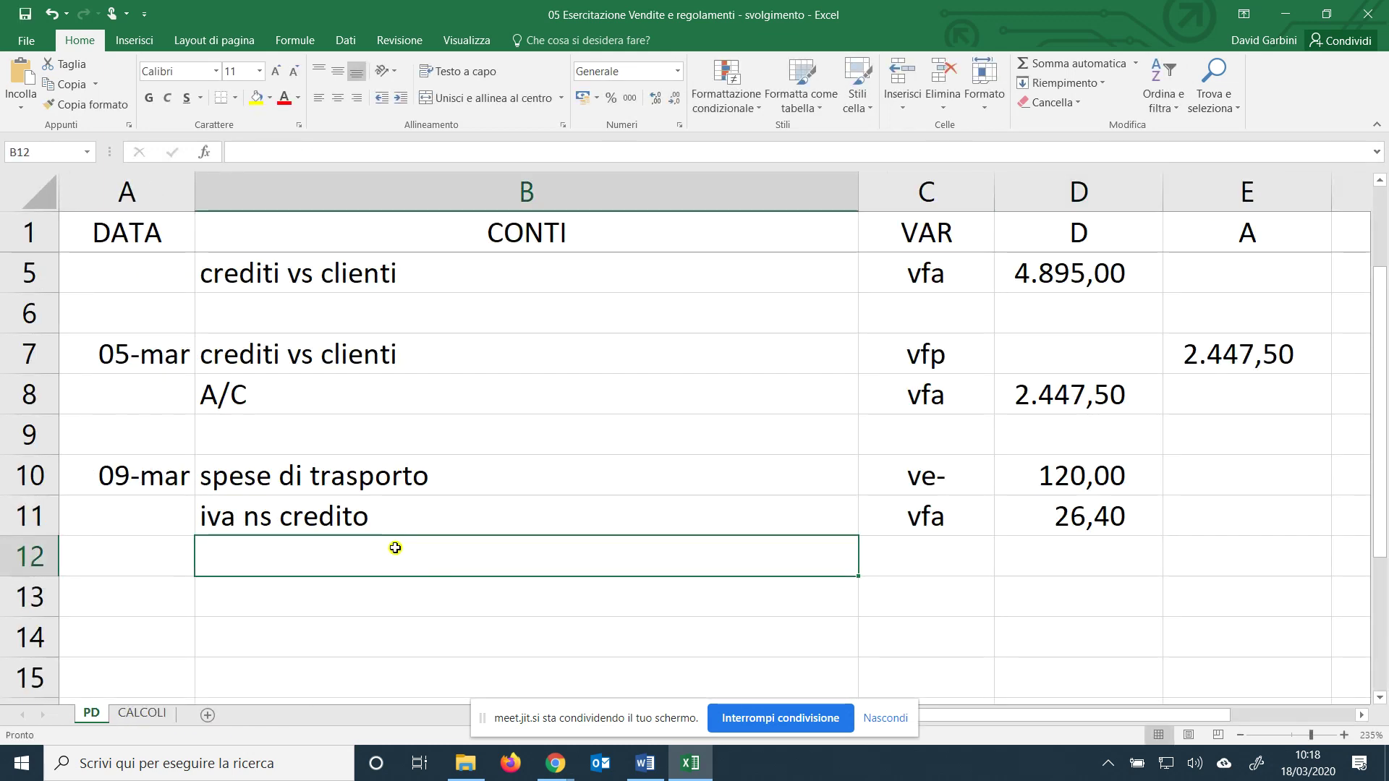
# Enter the account "debiti vs vettore" in B12 with the variation vfp.
pyautogui.write('debiti vs vettore')
pyautogui.press('Tab')
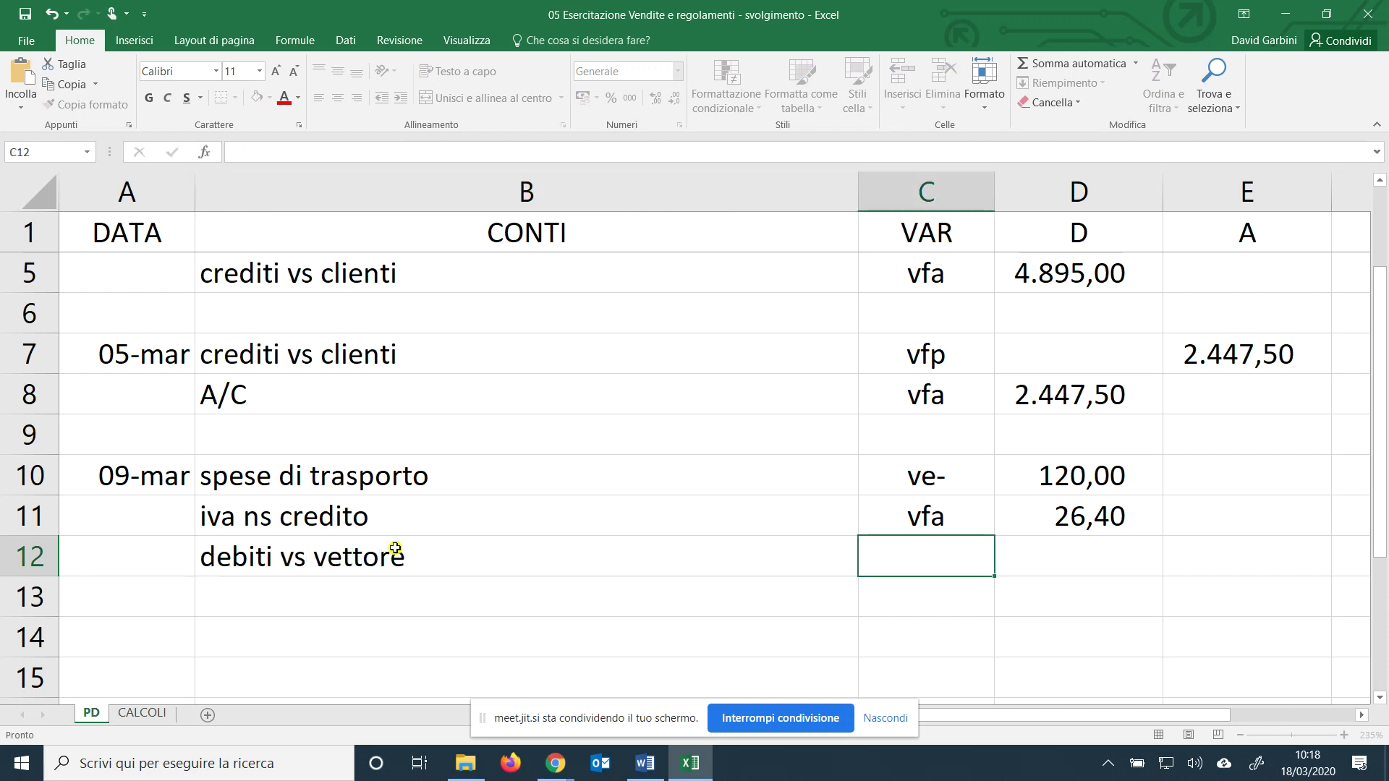
pyautogui.write('vfa')
pyautogui.press('BackSpace')
pyautogui.write('p')
pyautogui.press('Tab')
pyautogui.write('qq')
pyautogui.press('BackSpace')
pyautogui.press('BackSpace')
pyautogui.press('Tab')
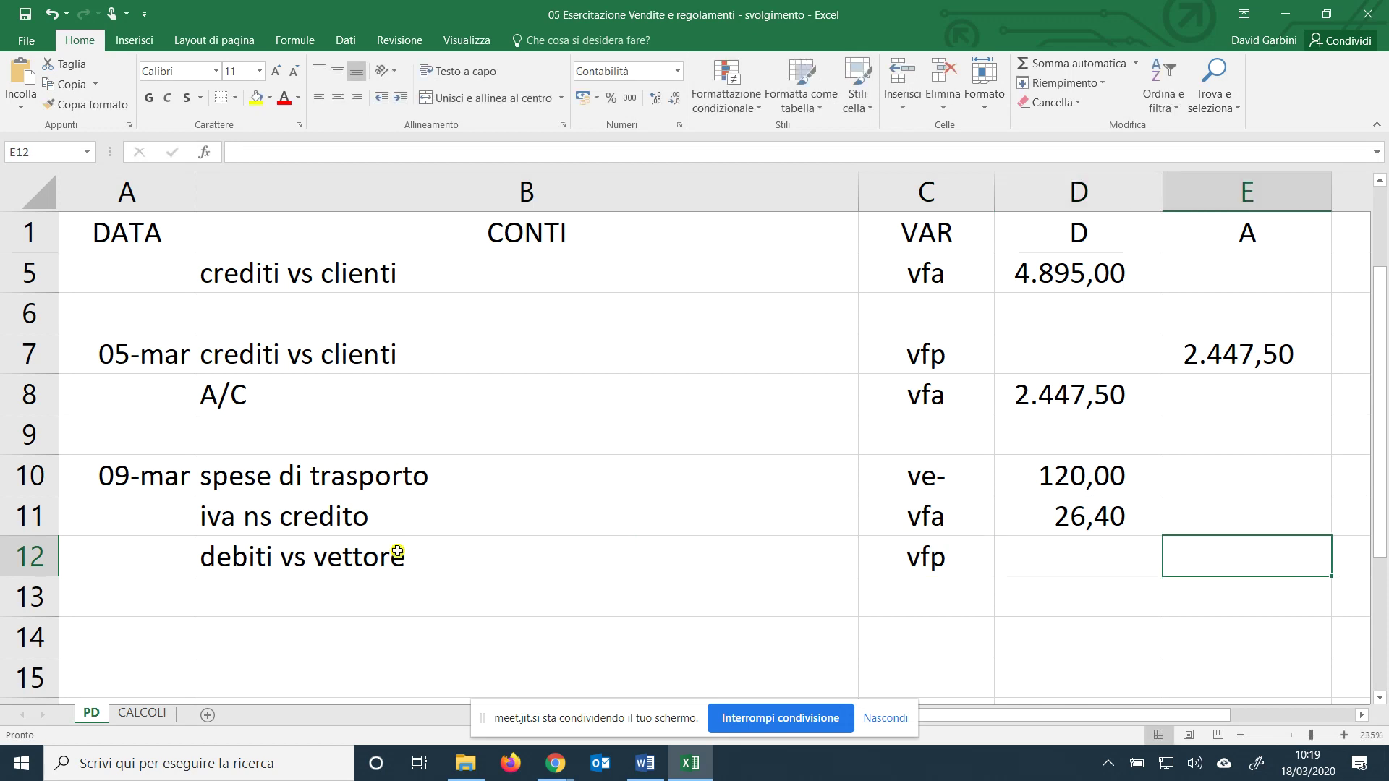
# Calculate the carrier debt in E12 as =D10+D11.
pyautogui.write('=')
pyautogui.click(1049, 489)
pyautogui.write('+')
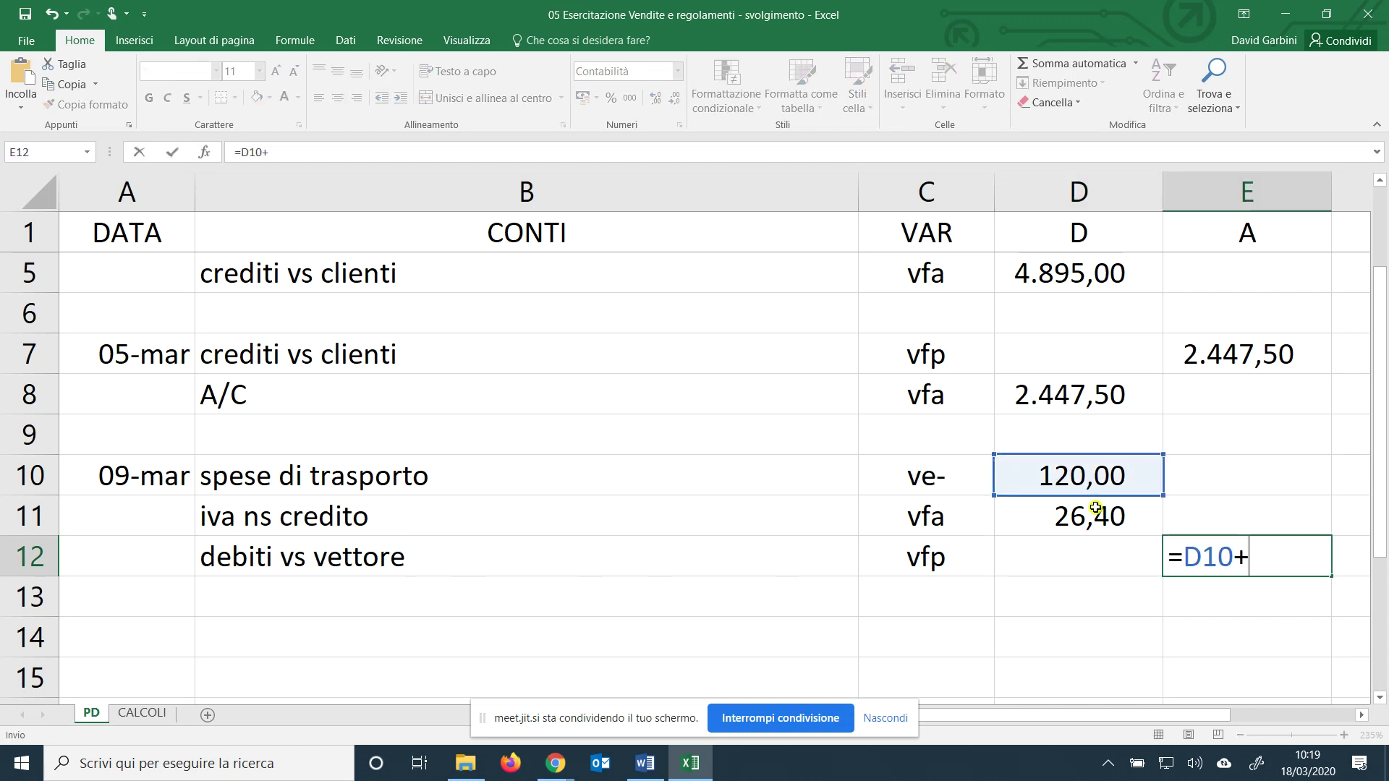
pyautogui.click(1096, 507)
pyautogui.press('Return')
# Start the credit note entry in row 14 of PD with date 09/03, account "resi su vendite" and variation ve-.
pyautogui.scroll(-1, 1031, 503)
pyautogui.click(159, 526)
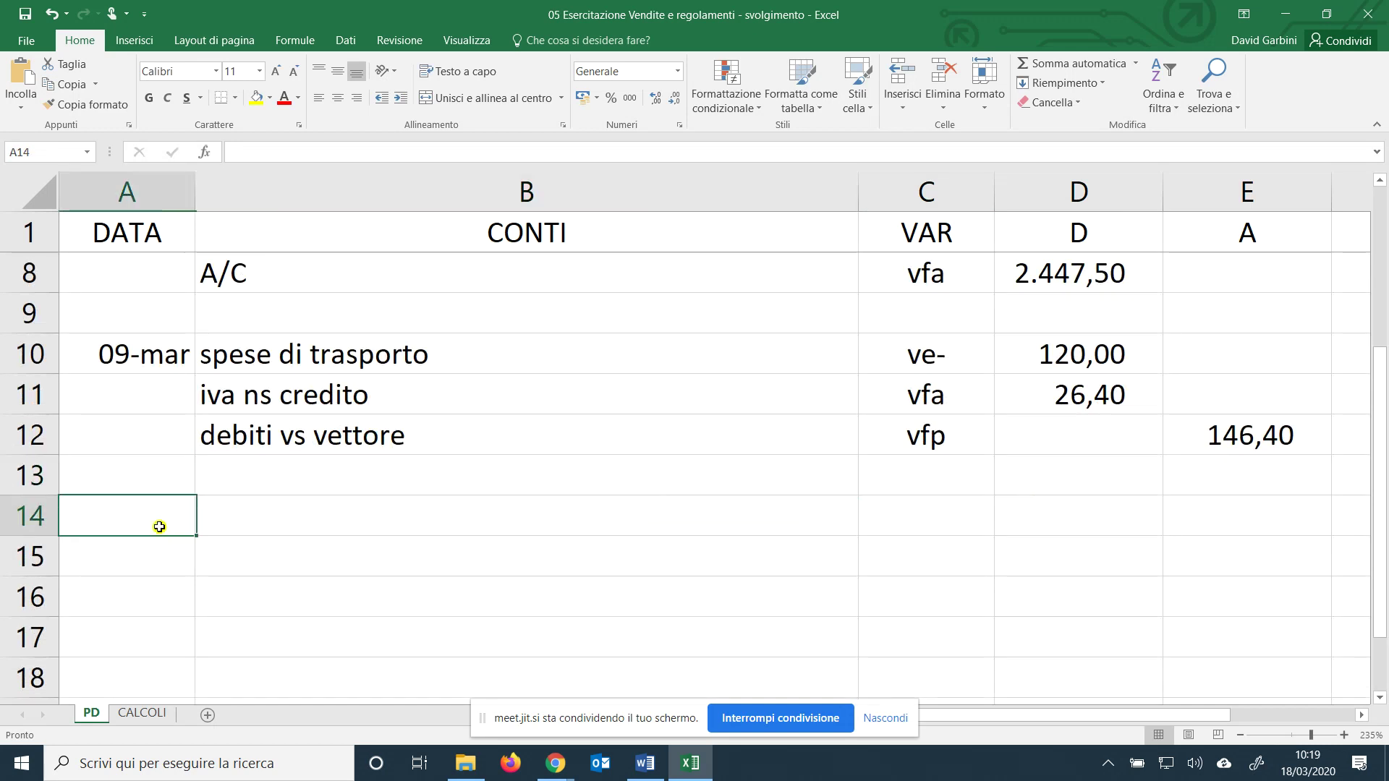
pyautogui.write('09/03')
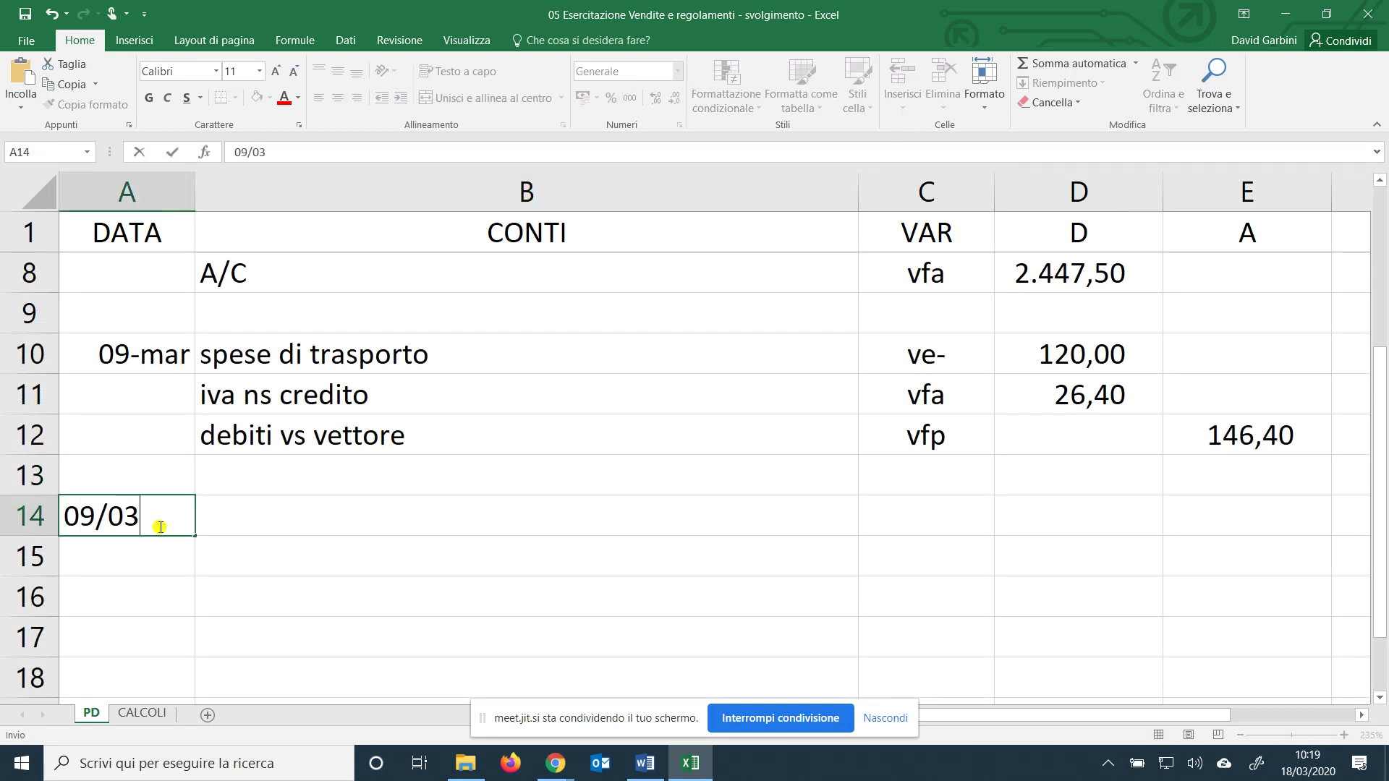
pyautogui.press('Tab')
pyautogui.write('resi su vendite')
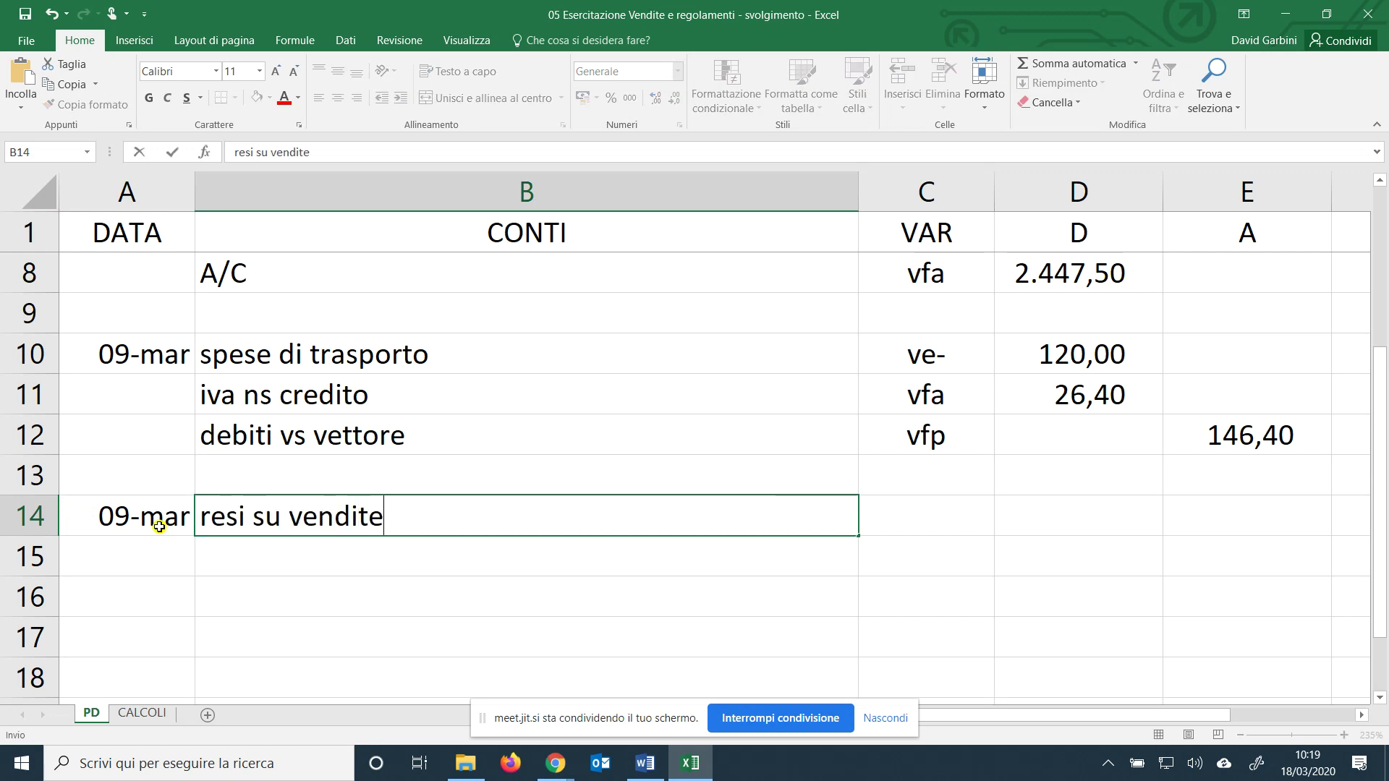
pyautogui.press('Tab')
pyautogui.write('ve-')
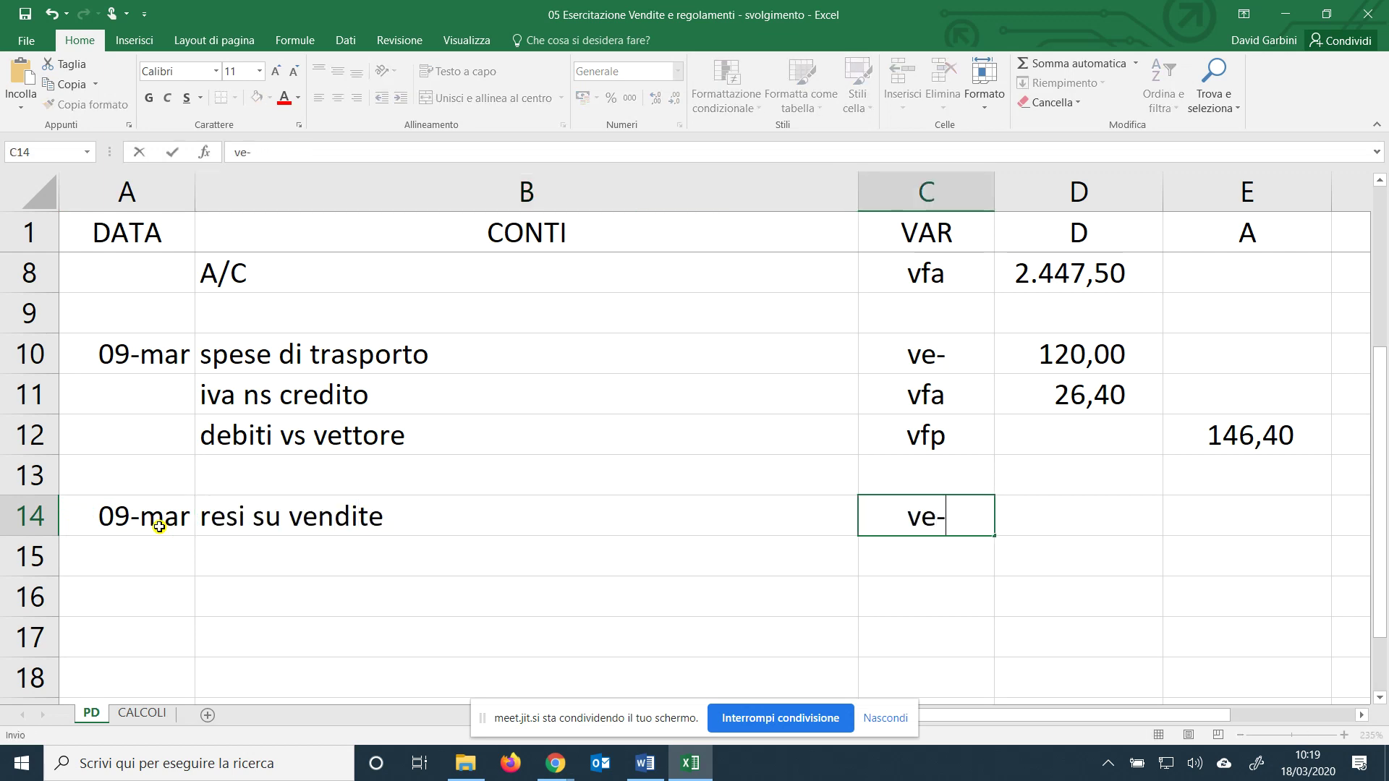
# Link the returns amount in D14 to CALCOLI!C10.
pyautogui.press('Tab')
pyautogui.write('=')
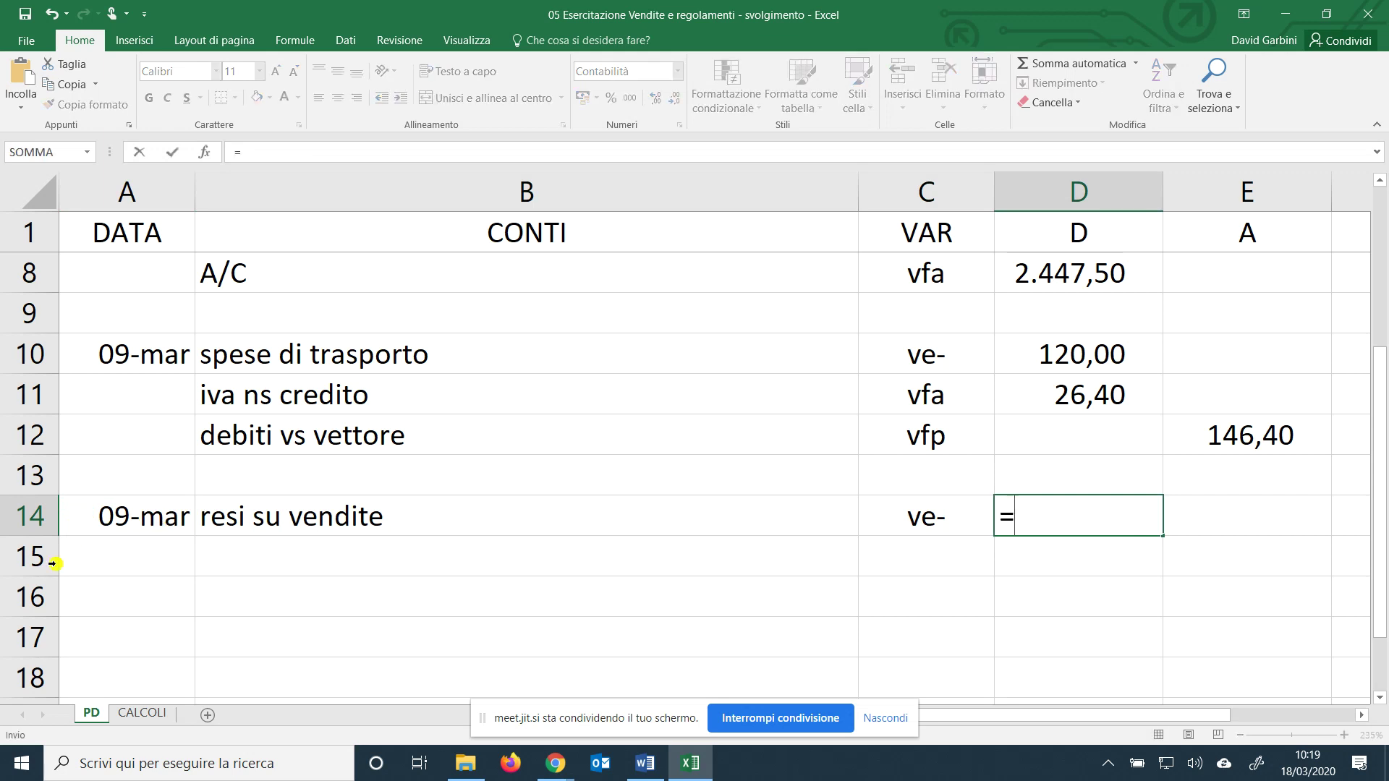
pyautogui.click(142, 713)
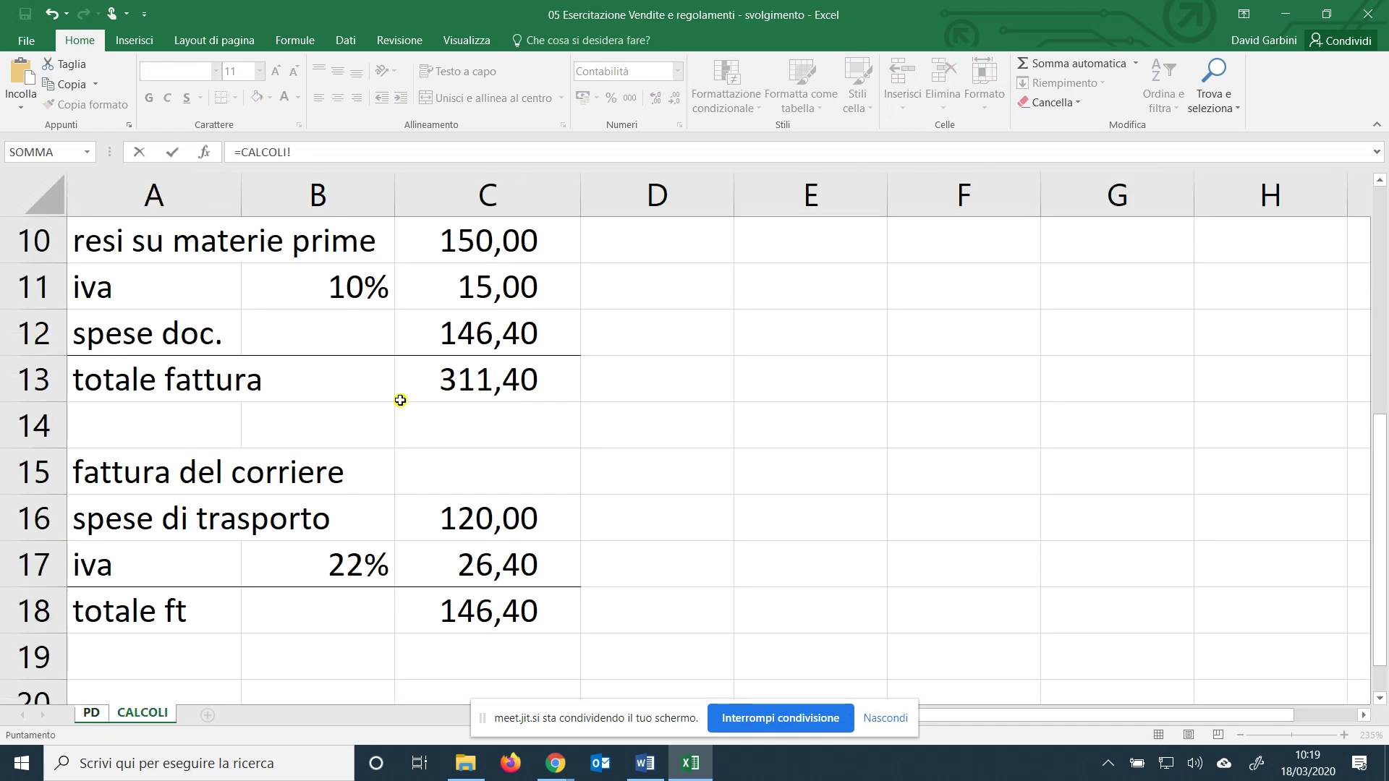
pyautogui.scroll(1, 400, 397)
pyautogui.click(477, 388)
pyautogui.press('Return')
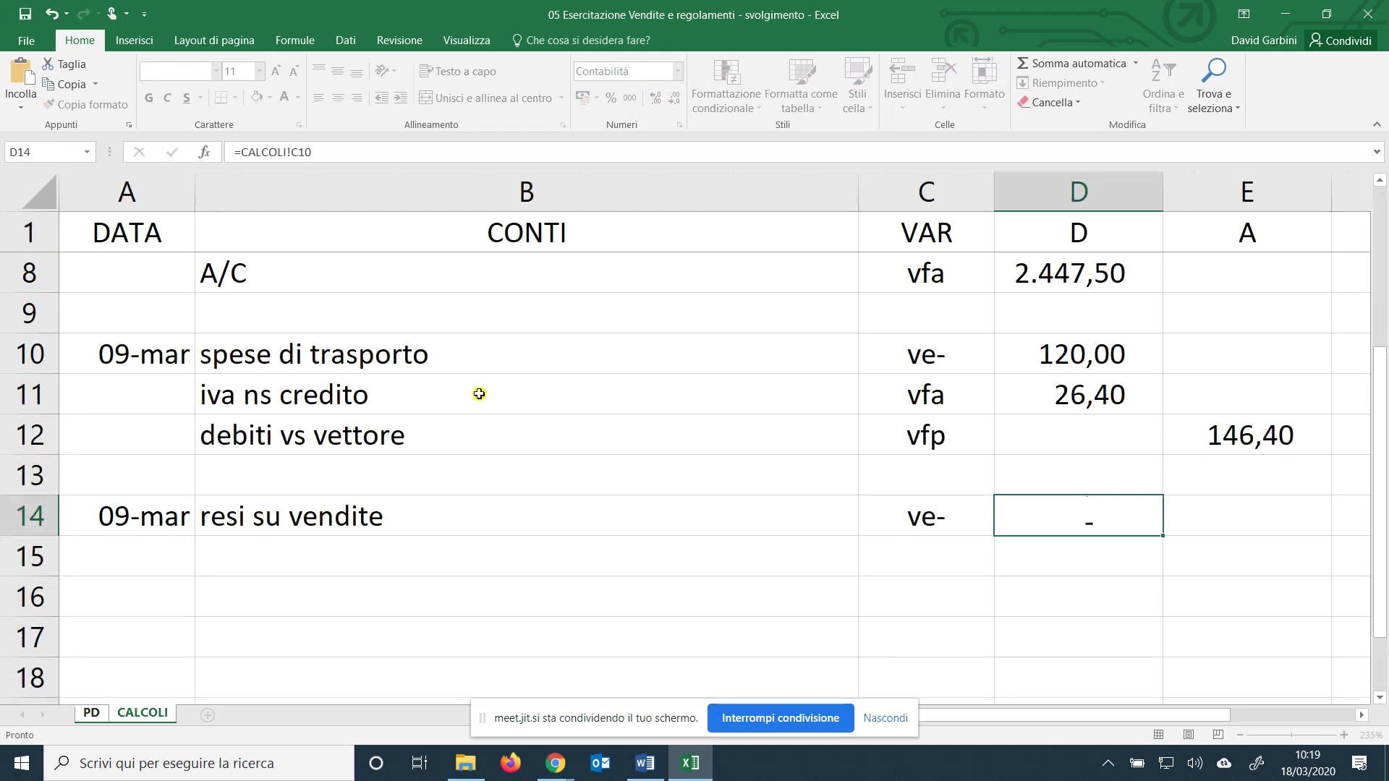
# Add an "iva ns debito" line in row 15 marked vfp, with =15 in D15.
pyautogui.click(415, 564)
pyautogui.write('i')
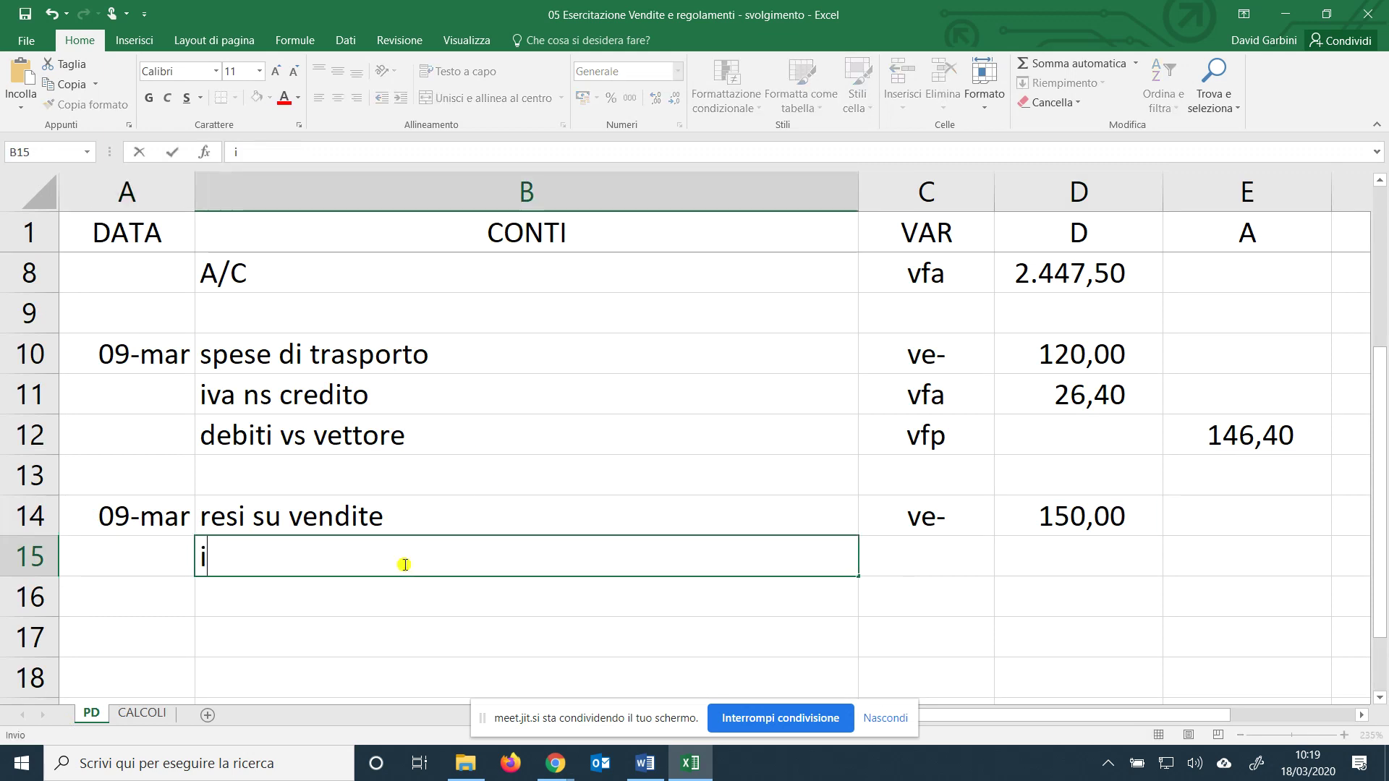
pyautogui.write('va ns debito')
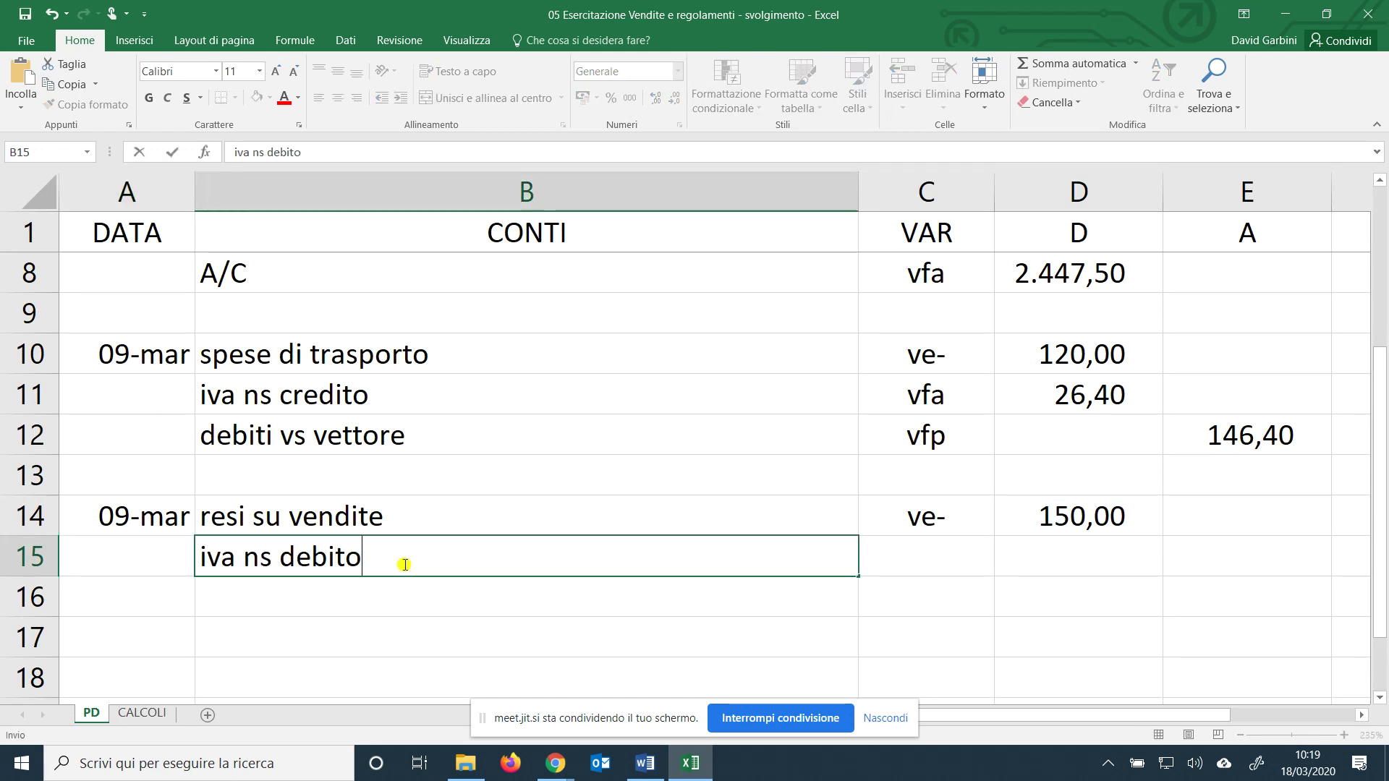
pyautogui.press('Tab')
pyautogui.write('vfp')
pyautogui.press('Tab')
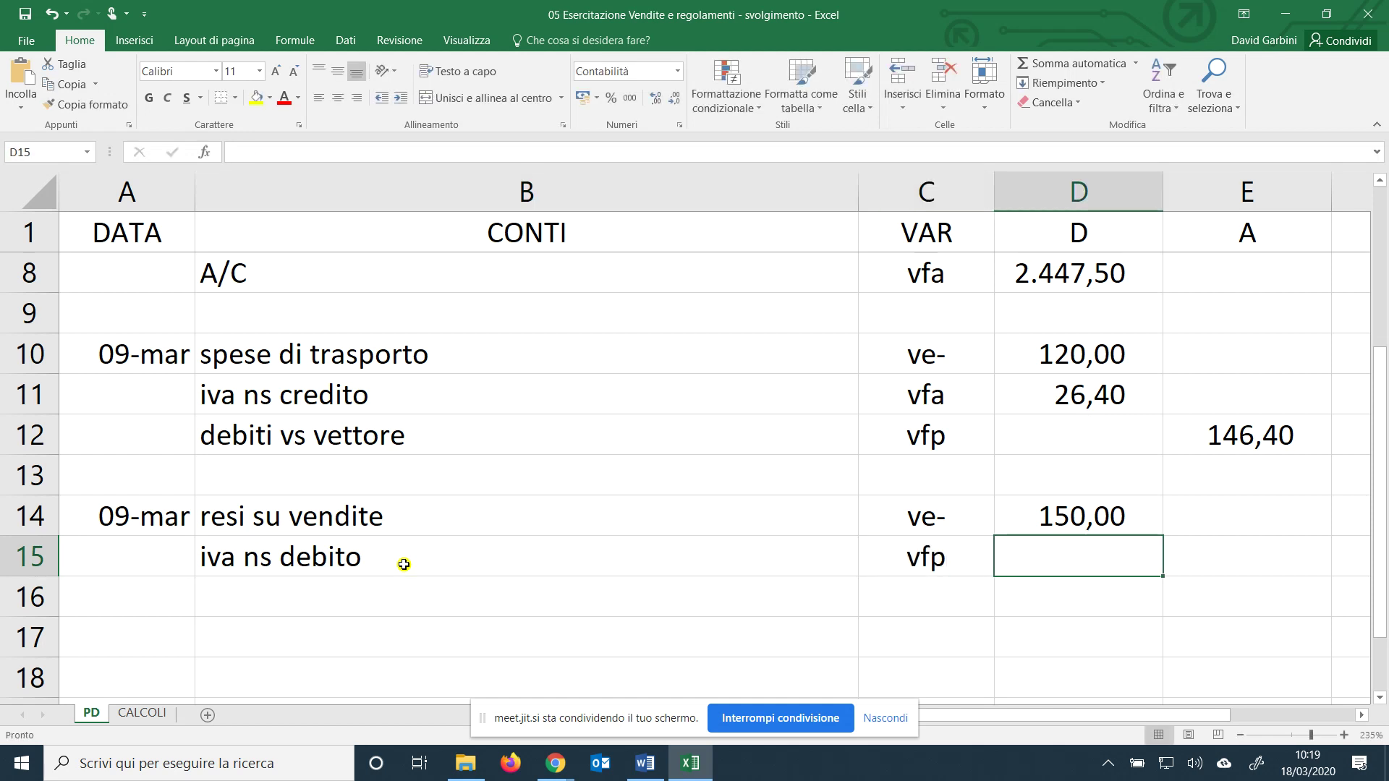
pyautogui.write('=15')
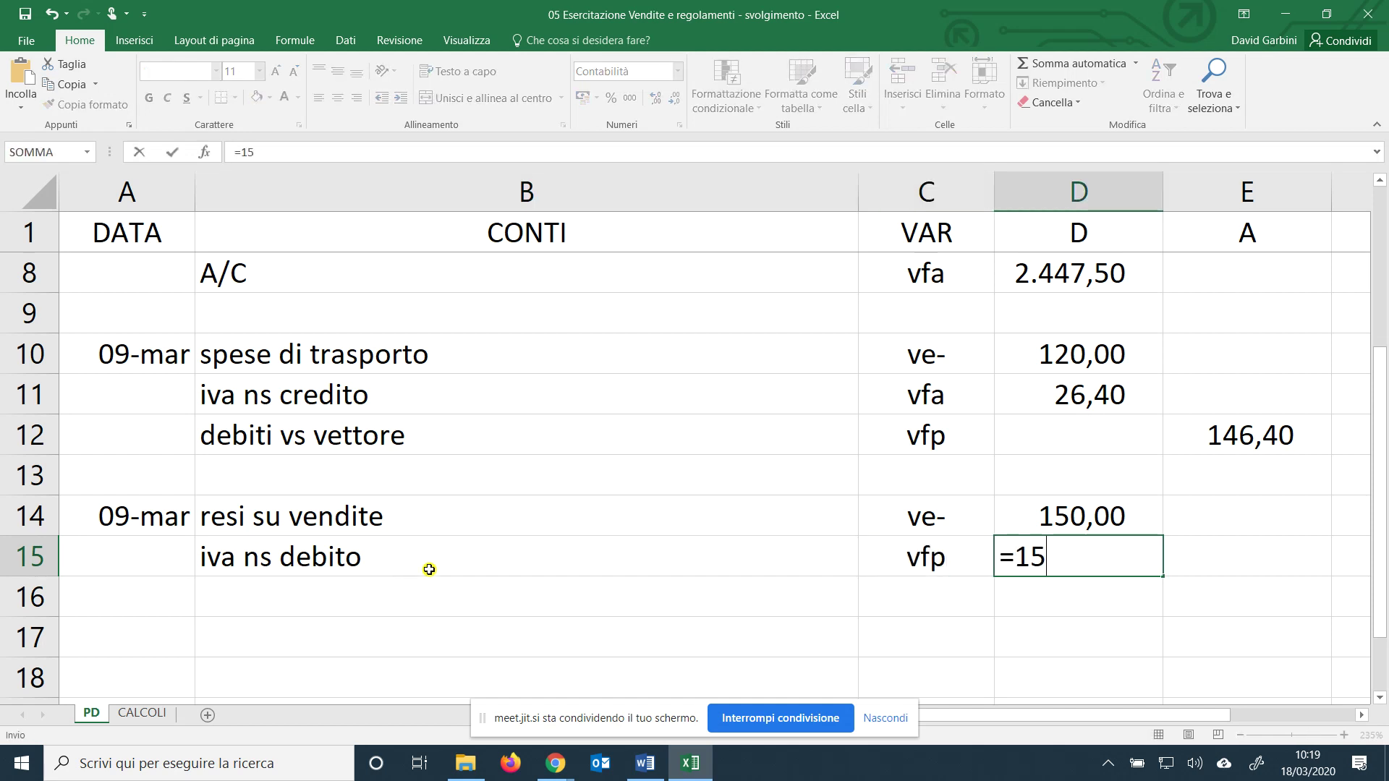
pyautogui.press('Return')
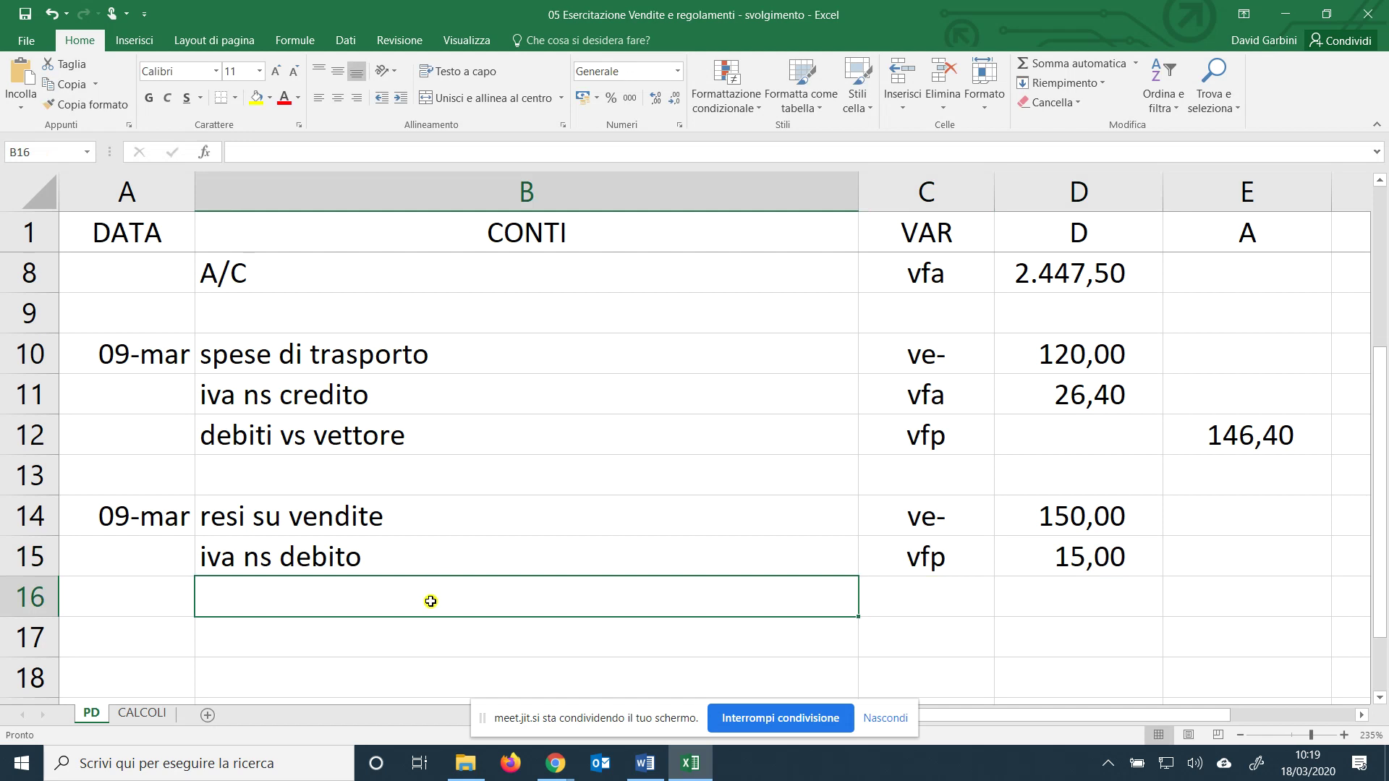
# Enter the account "debiti vs vettore" in B16 with the variation vfa.
pyautogui.write('debiti vs vettorei')
pyautogui.press('BackSpace')
pyautogui.press('Tab')
pyautogui.write('vf')
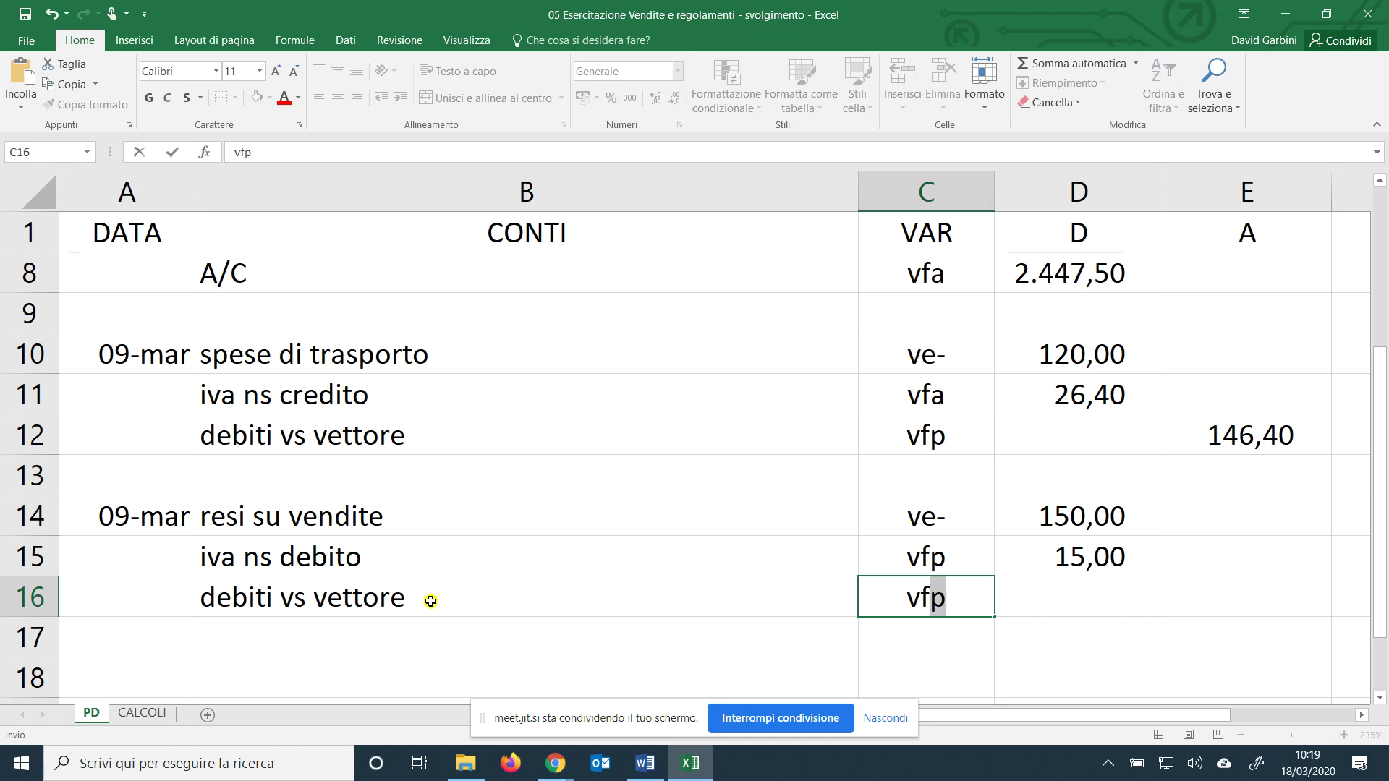
pyautogui.write('a')
pyautogui.press('Tab')
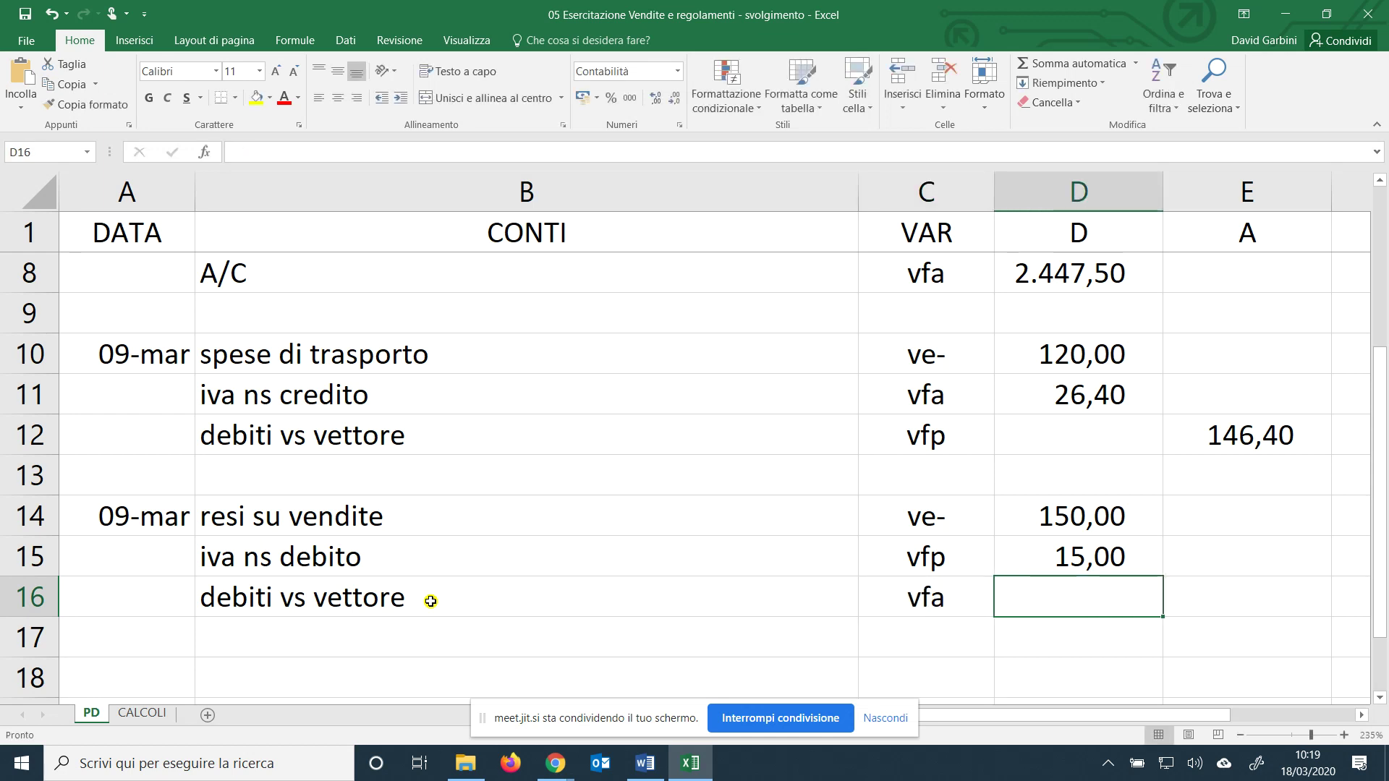
# Link the carrier amount in D16 to the documented expenses in CALCOLI!C12.
pyautogui.write('=')
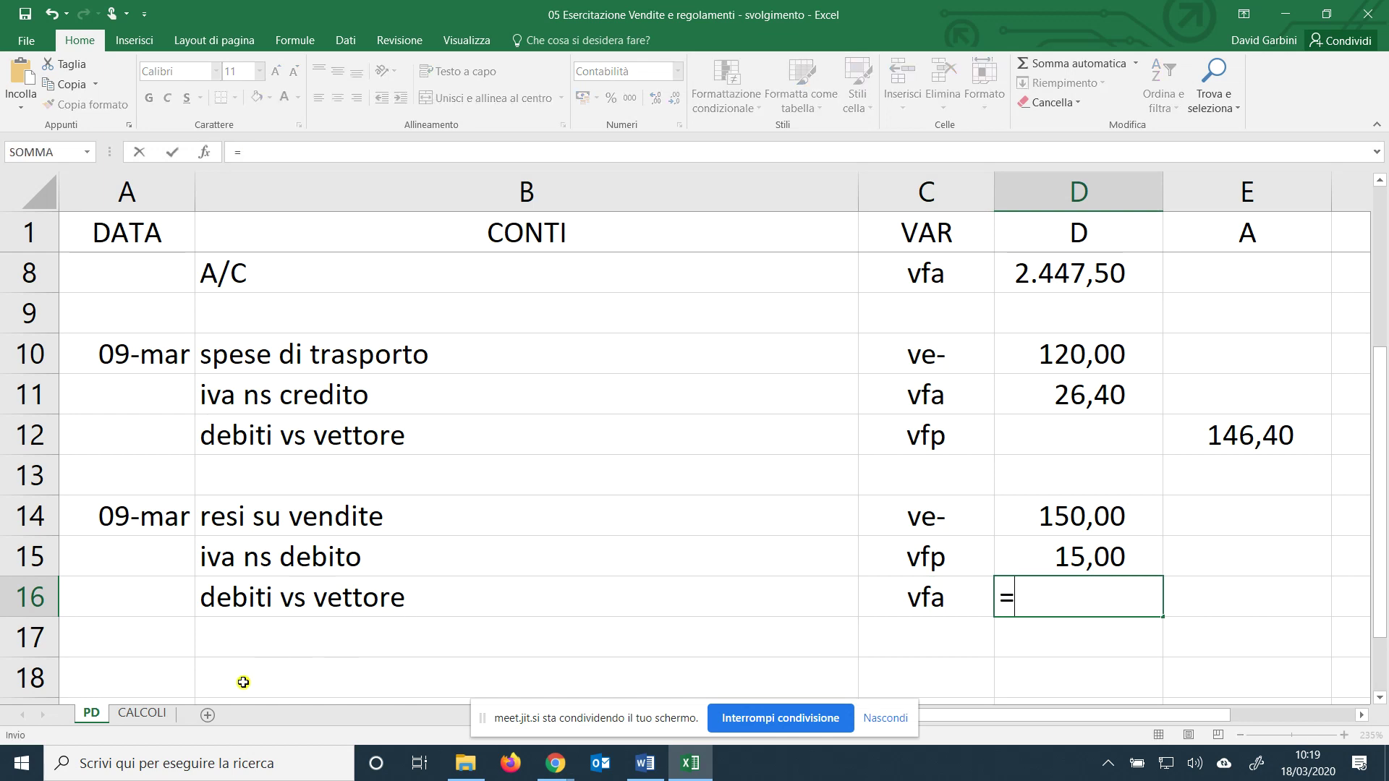
pyautogui.click(142, 712)
pyautogui.scroll(-1, 494, 644)
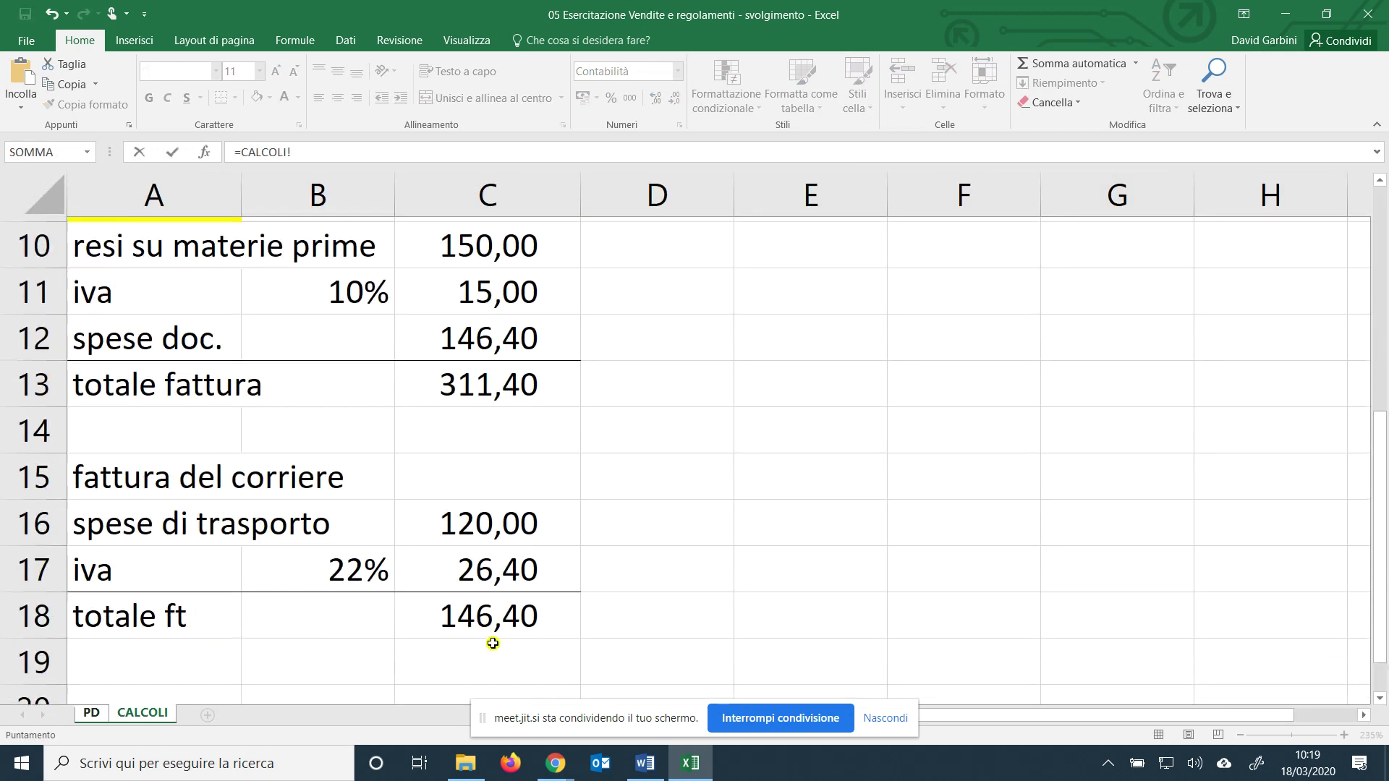
pyautogui.scroll(1, 494, 590)
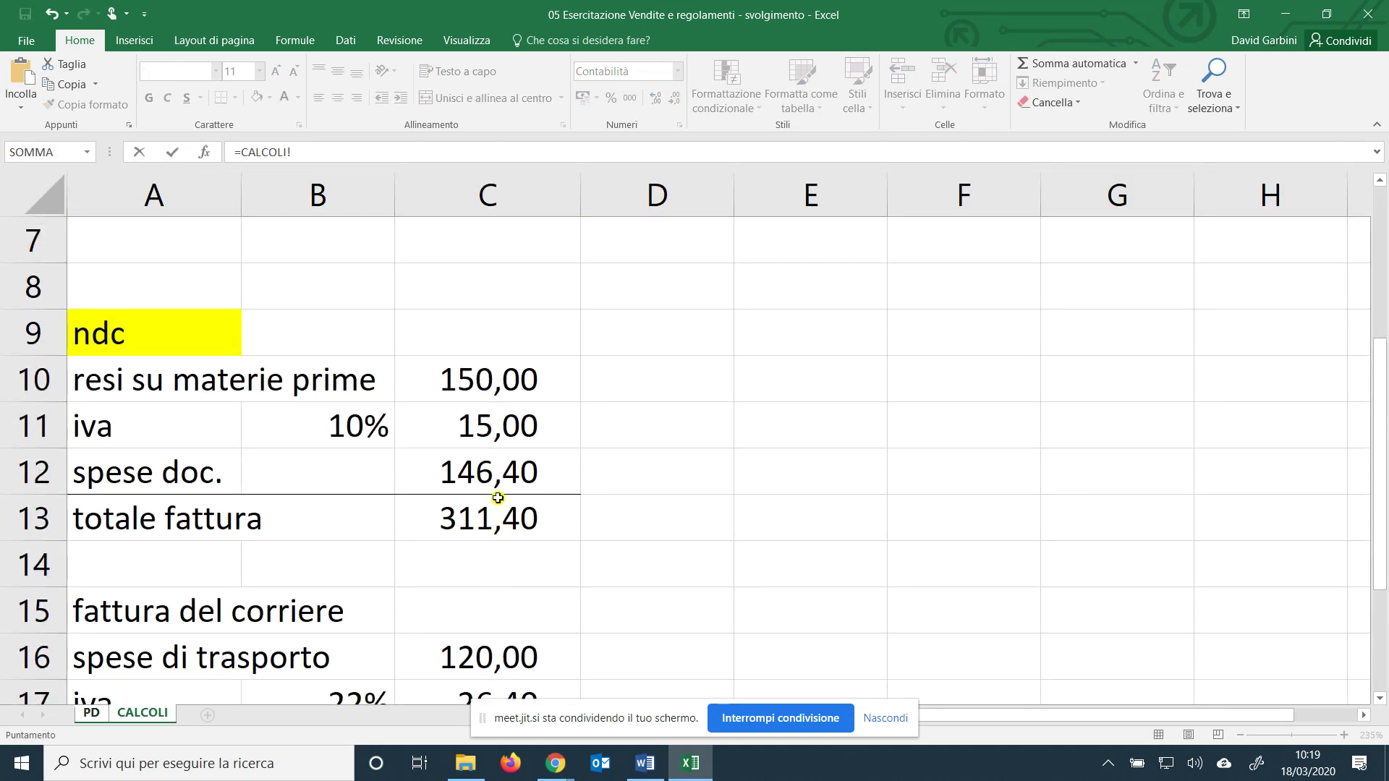
pyautogui.click(499, 474)
pyautogui.press('Return')
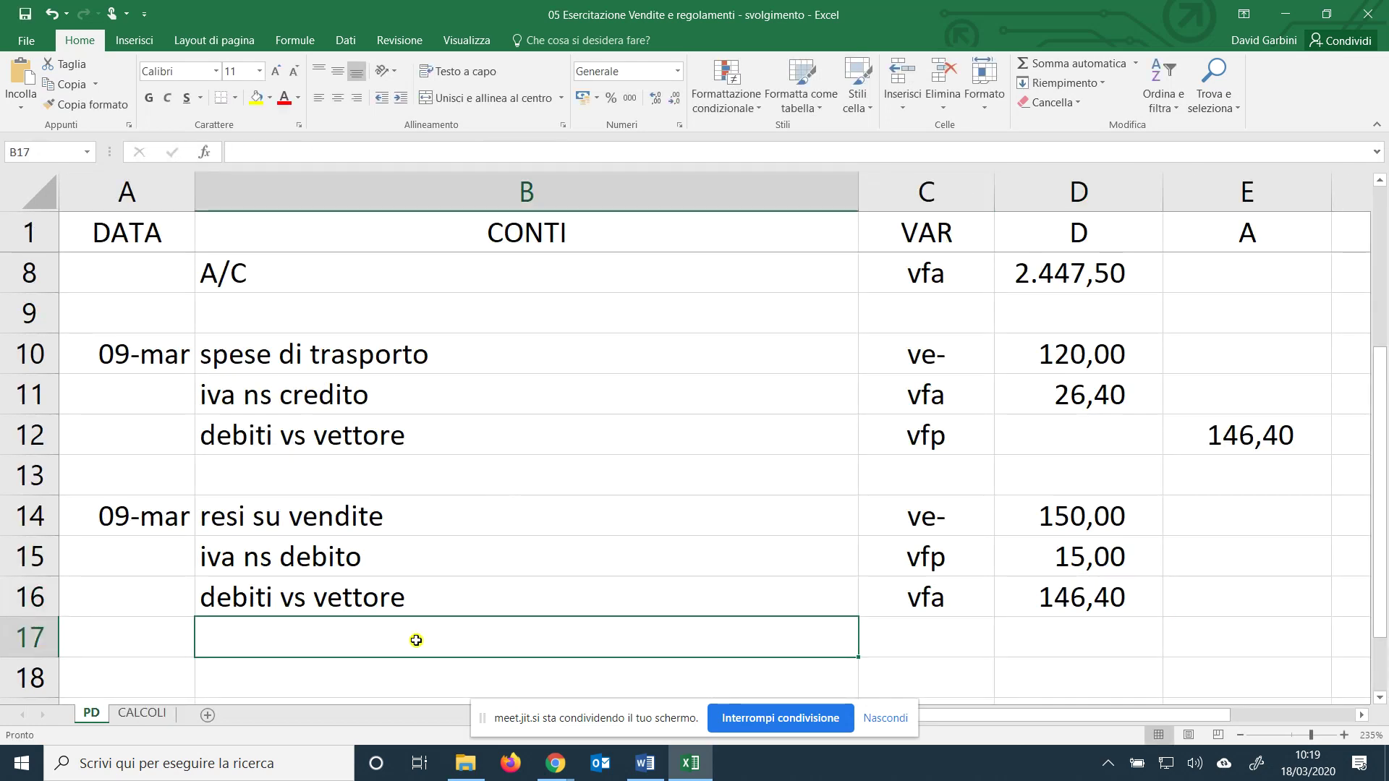
# Change the variation of "iva ns debito" in C15 to vfa.
pyautogui.click(463, 558)
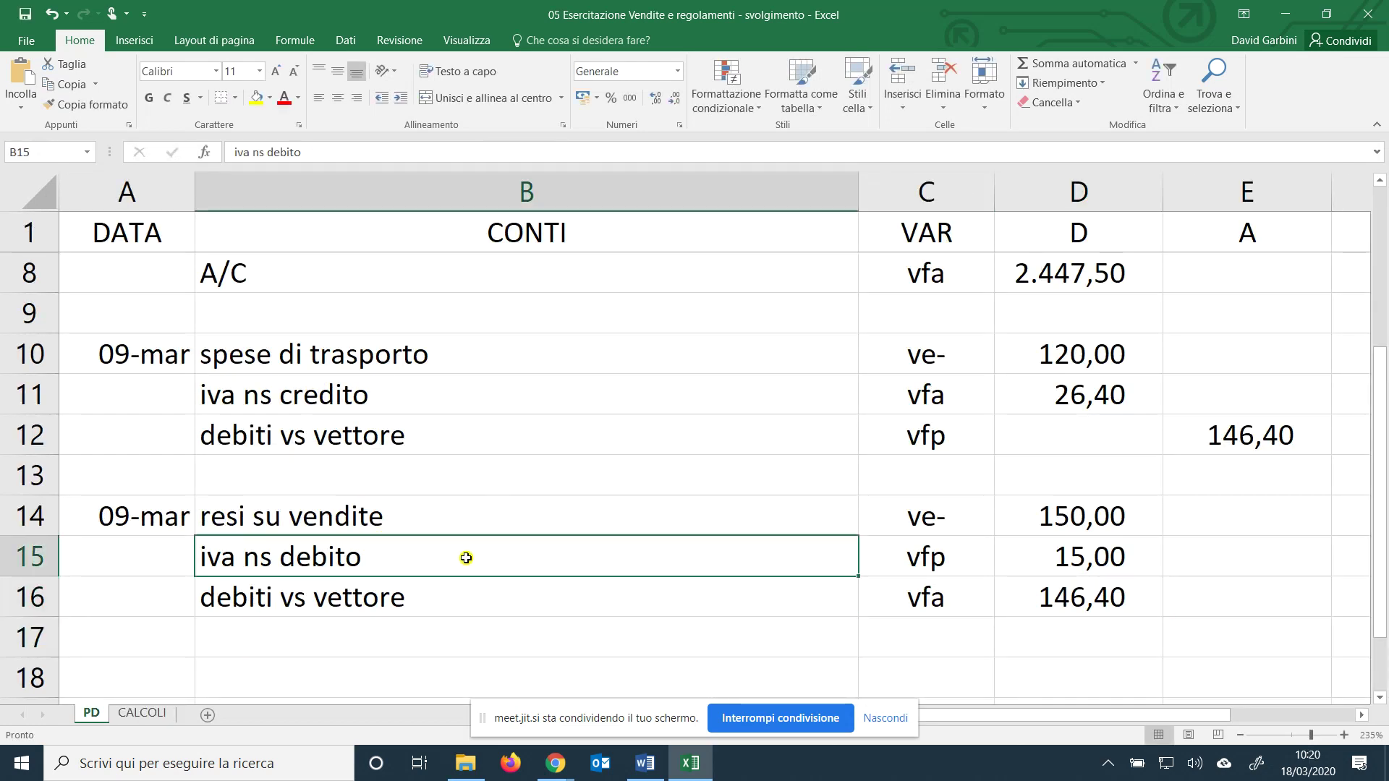
pyautogui.doubleClick(951, 555)
pyautogui.press('BackSpace')
pyautogui.write('a')
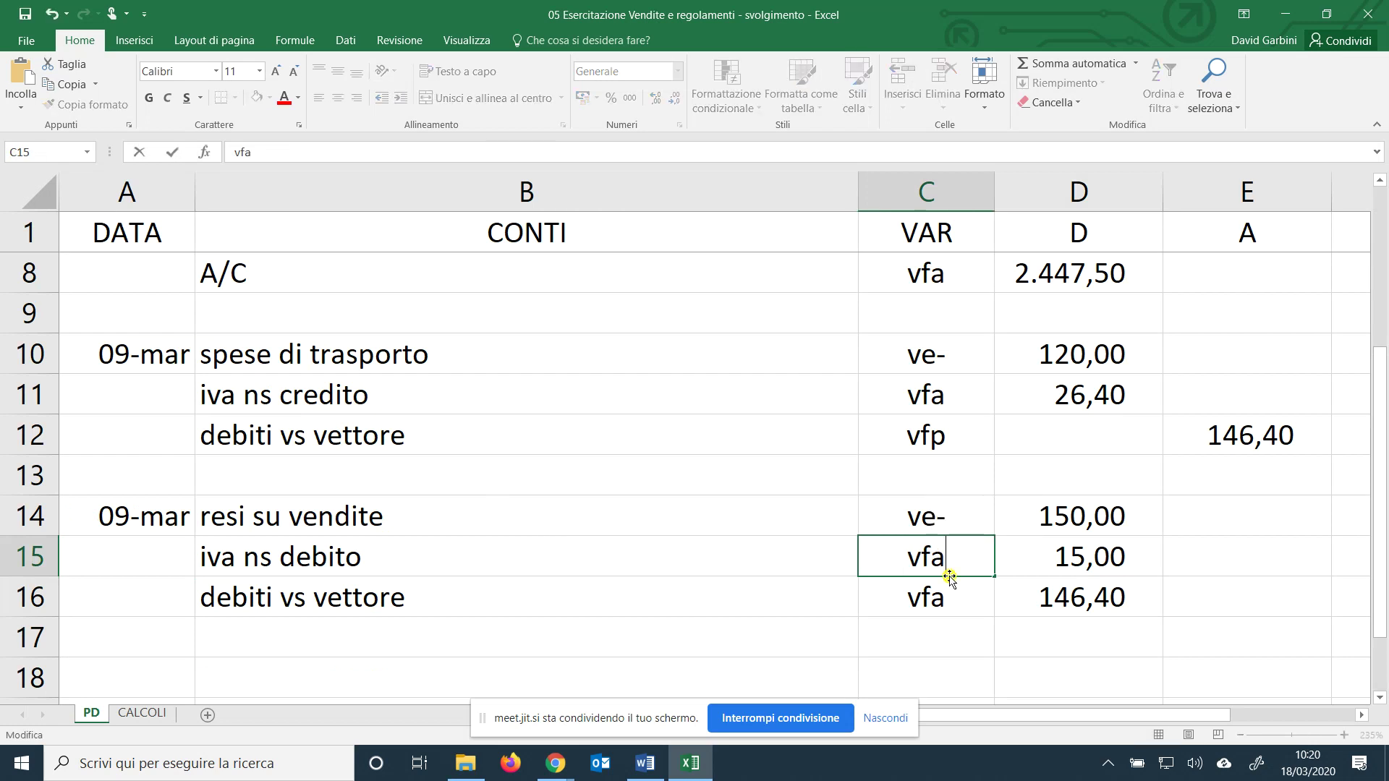
pyautogui.click(491, 636)
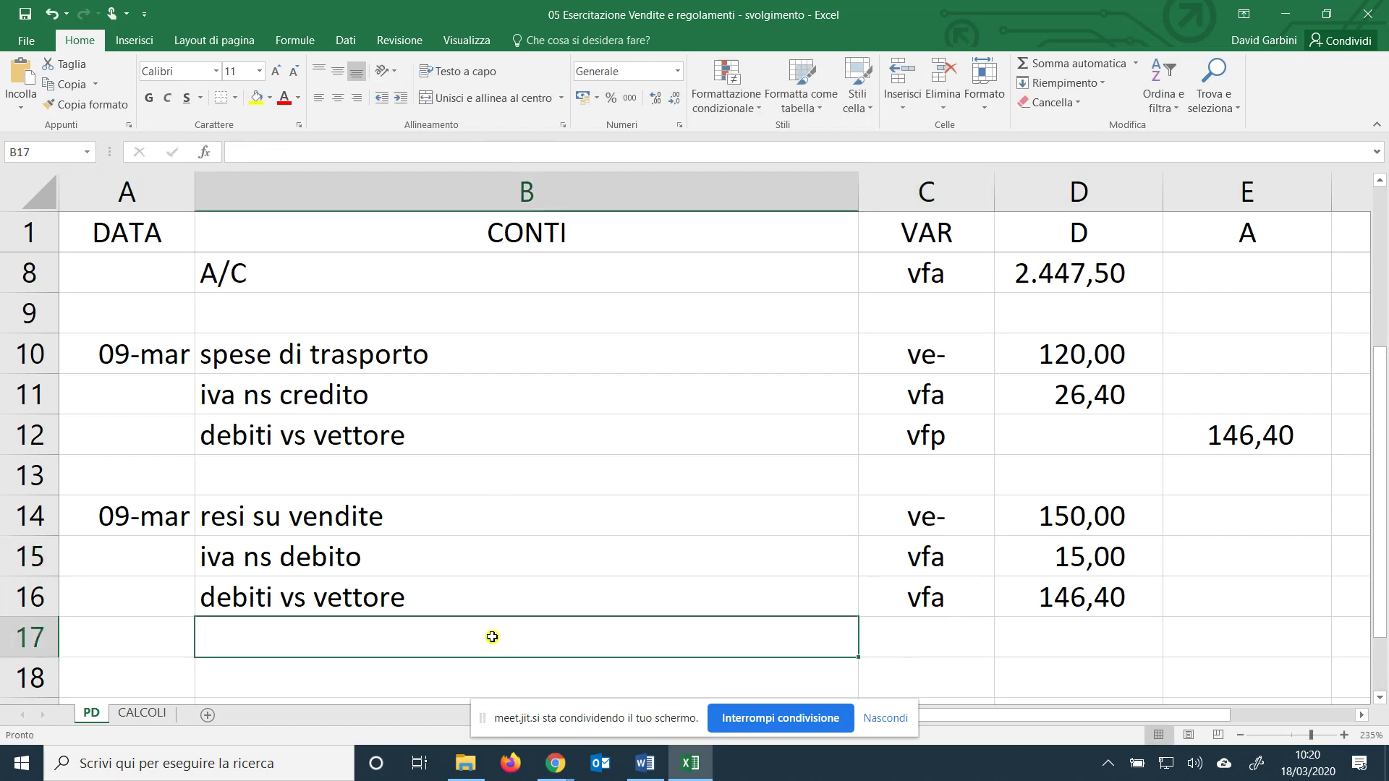
pyautogui.write('debiti vs f')
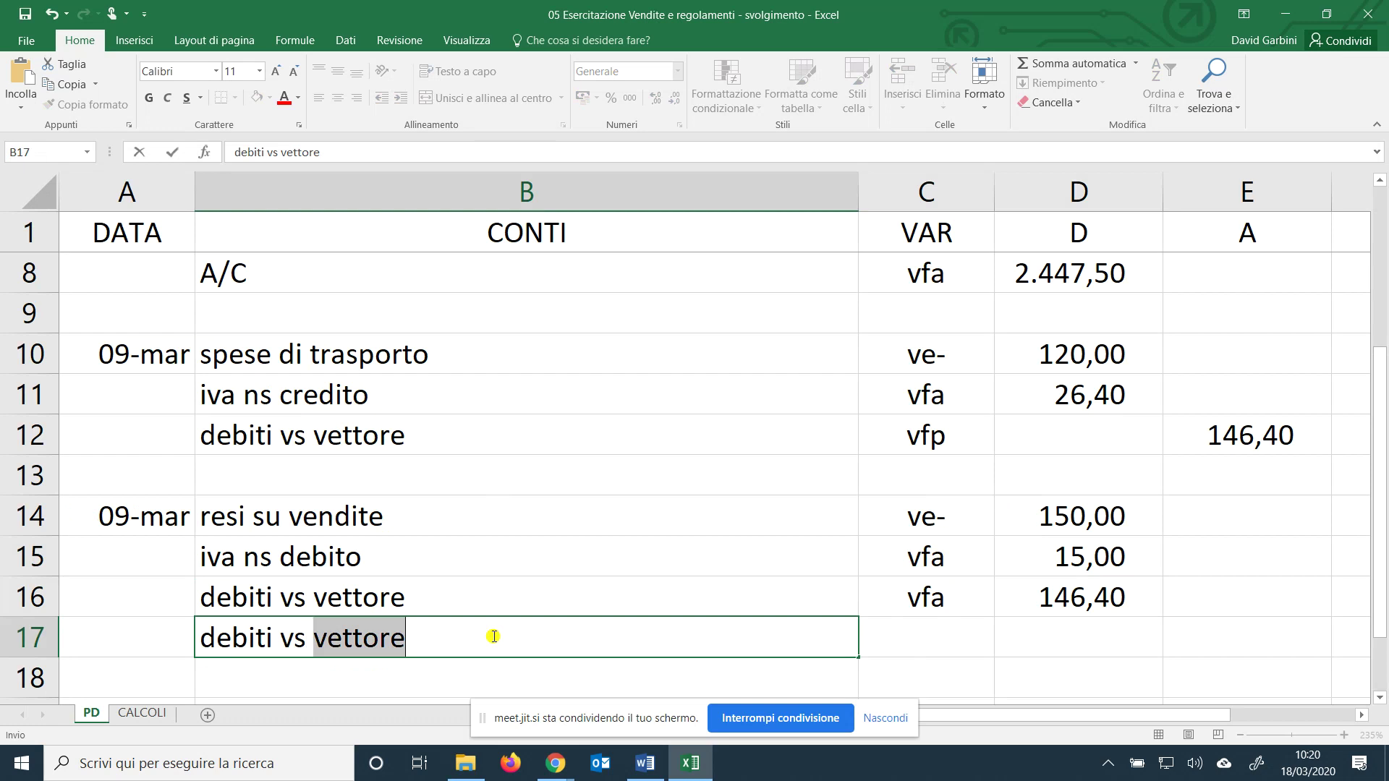
pyautogui.press('BackSpace')
pyautogui.press('BackSpace')
pyautogui.press('BackSpace')
pyautogui.press('BackSpace')
pyautogui.press('BackSpace')
pyautogui.press('BackSpace')
pyautogui.press('BackSpace')
pyautogui.press('BackSpace')
pyautogui.press('BackSpace')
pyautogui.press('BackSpace')
pyautogui.press('BackSpace')
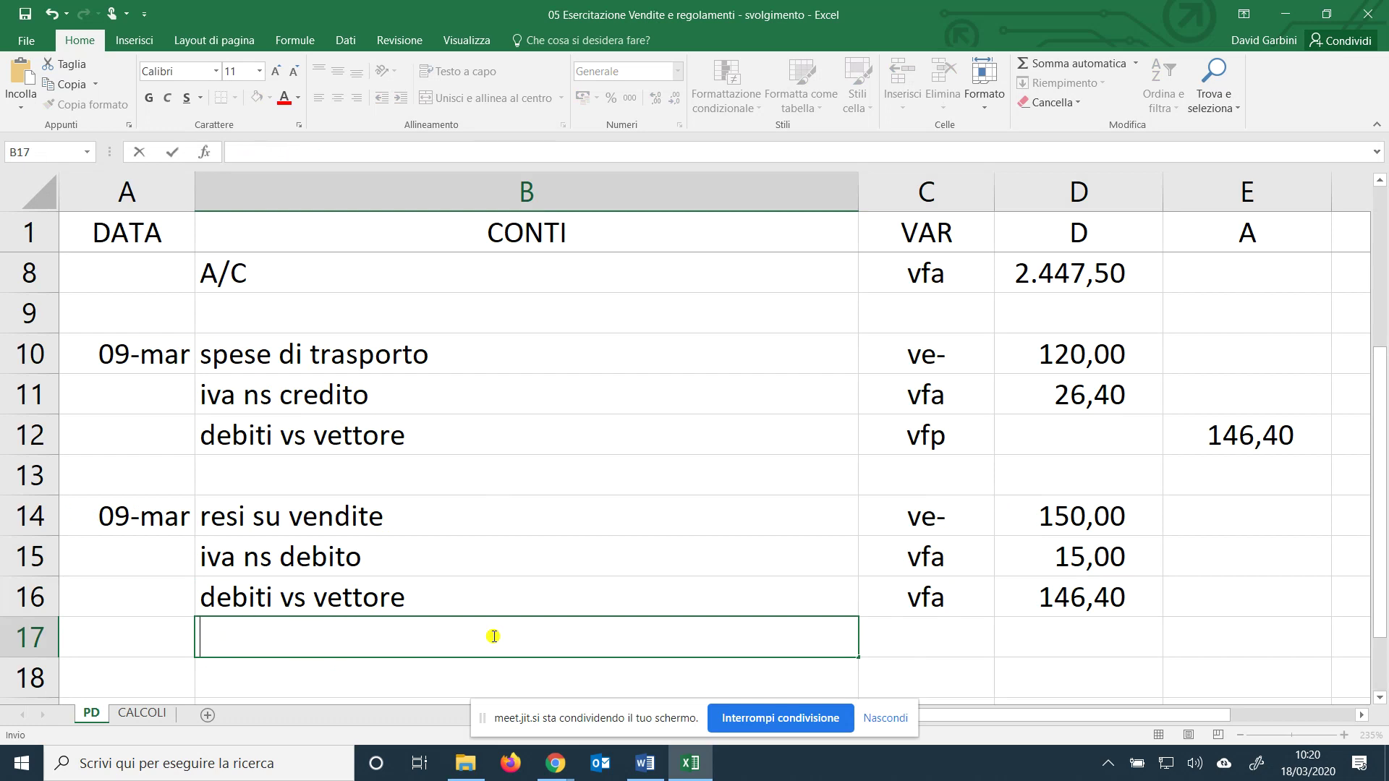
# Enter the account "crediti vs clienti" in B17 with the variation vfp.
pyautogui.write('crediti v')
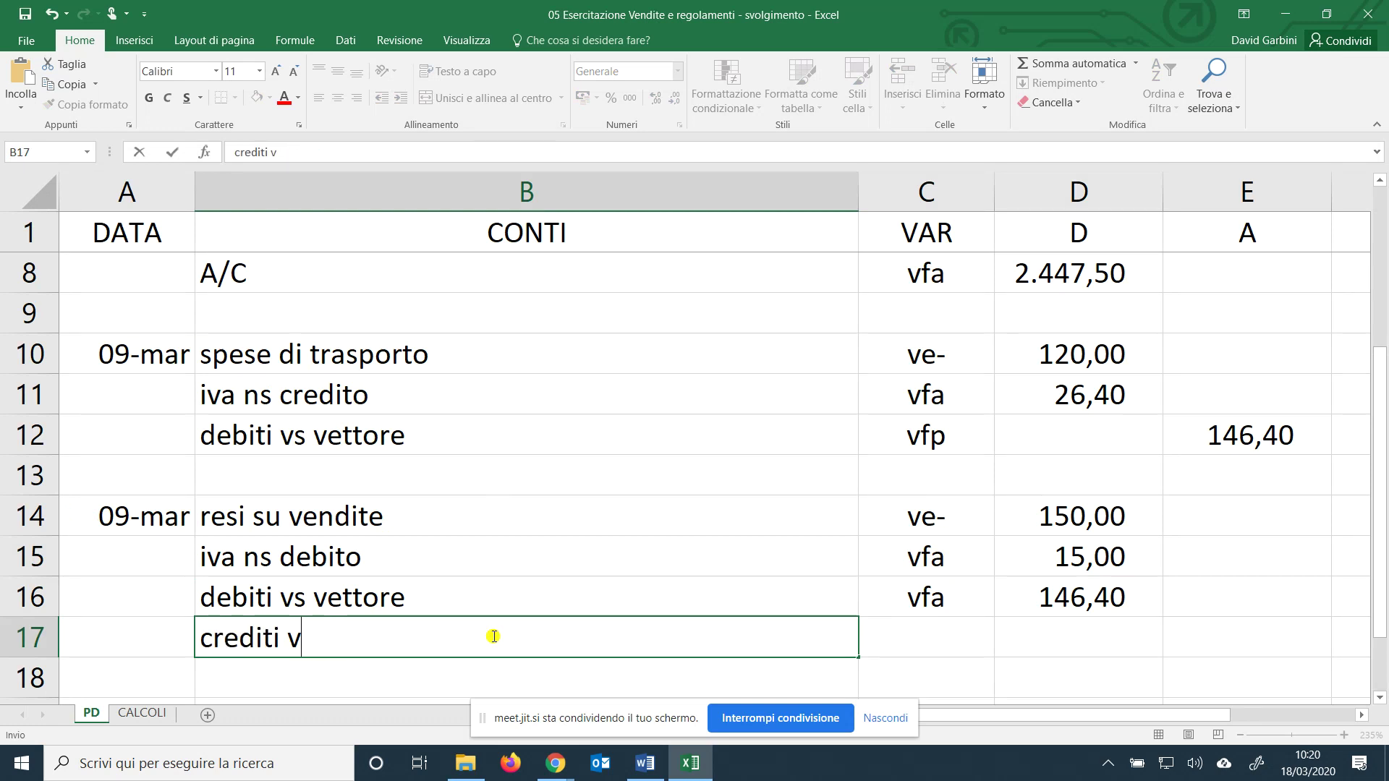
pyautogui.write('s clienti')
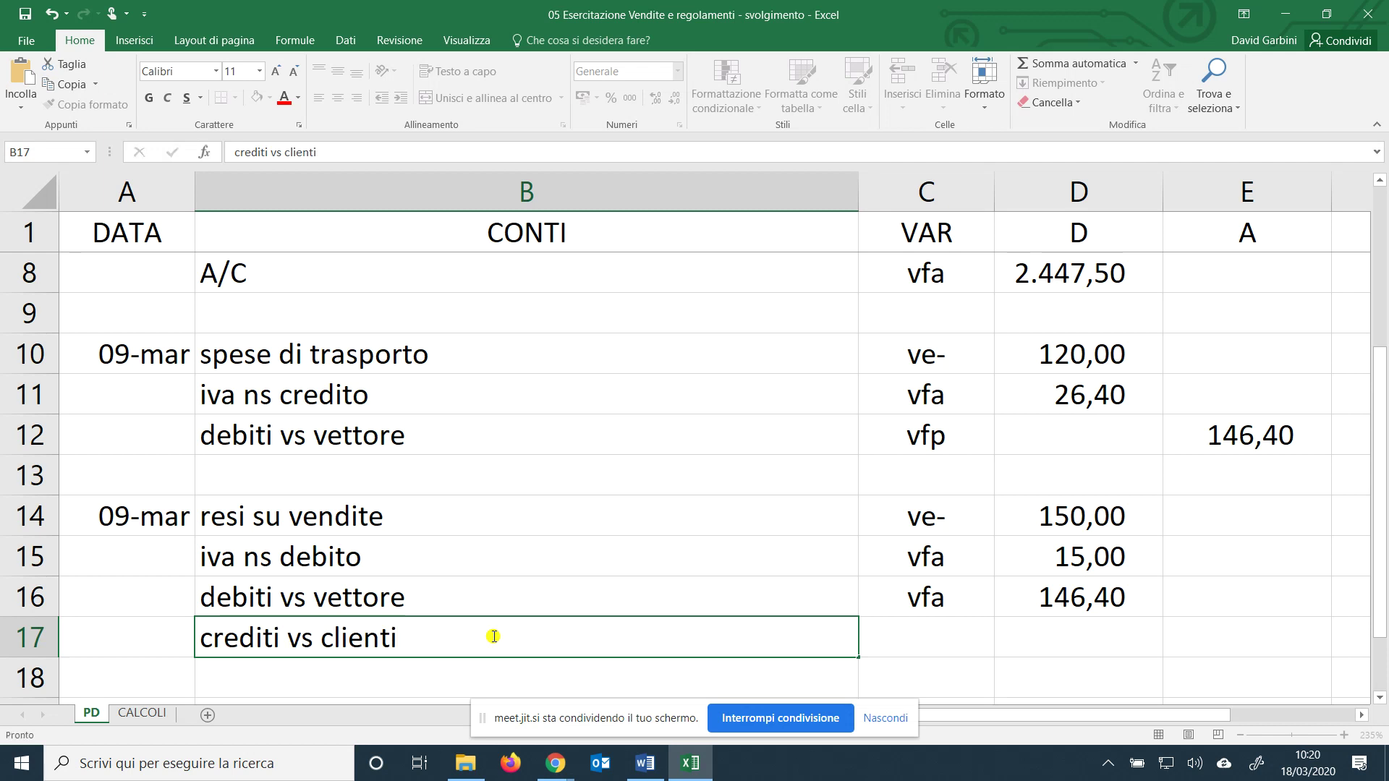
pyautogui.press('Tab')
pyautogui.write('vf')
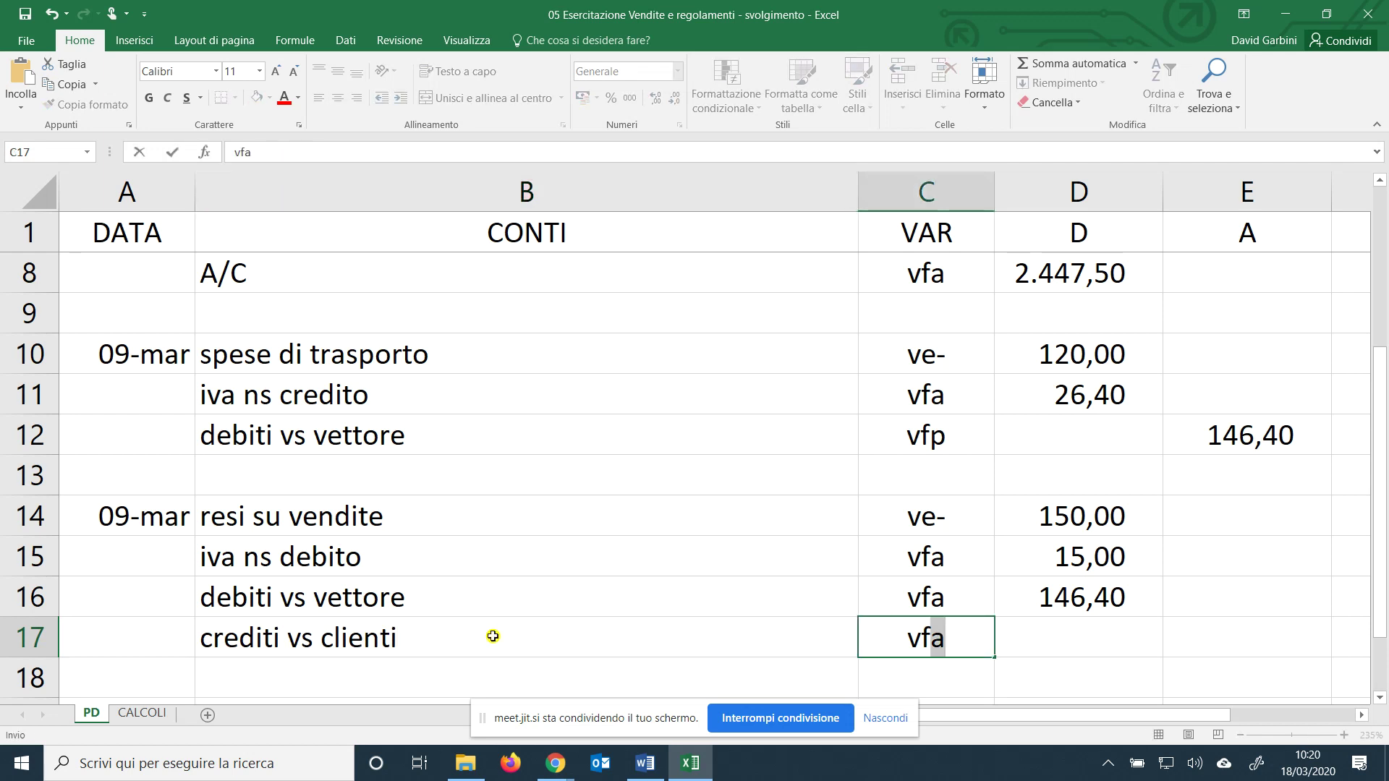
pyautogui.write('p')
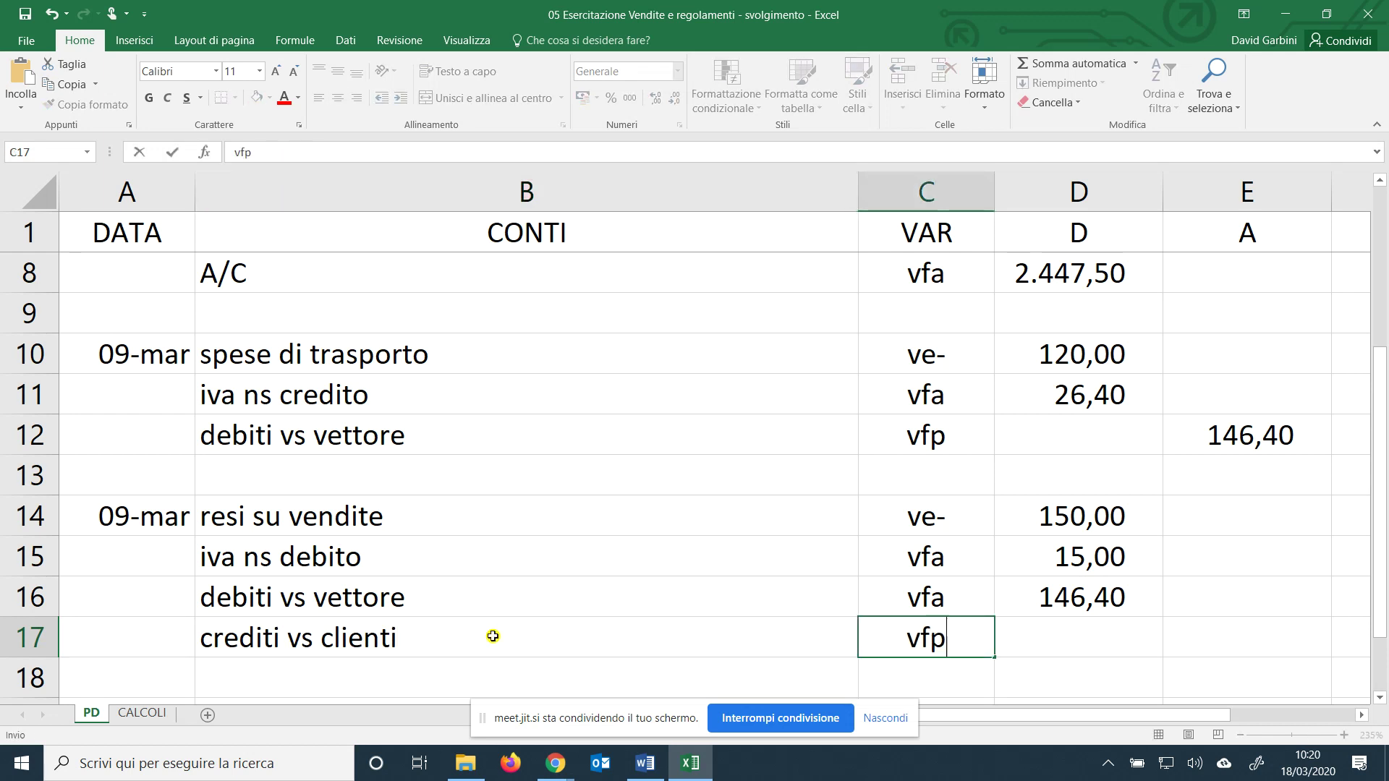
# Link the credit note total in E17 to CALCOLI!C13.
pyautogui.press('Tab')
pyautogui.press('Tab')
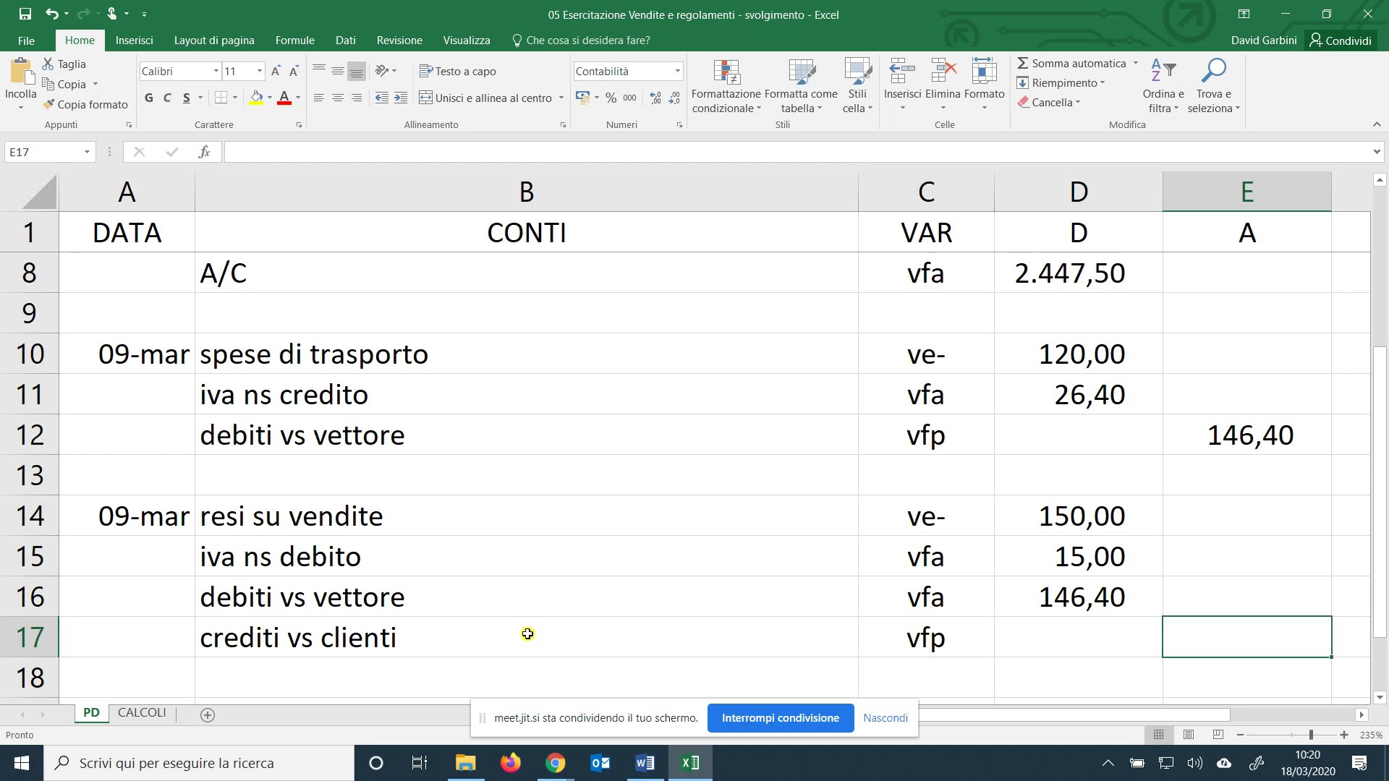
pyautogui.write('=')
pyautogui.click(154, 712)
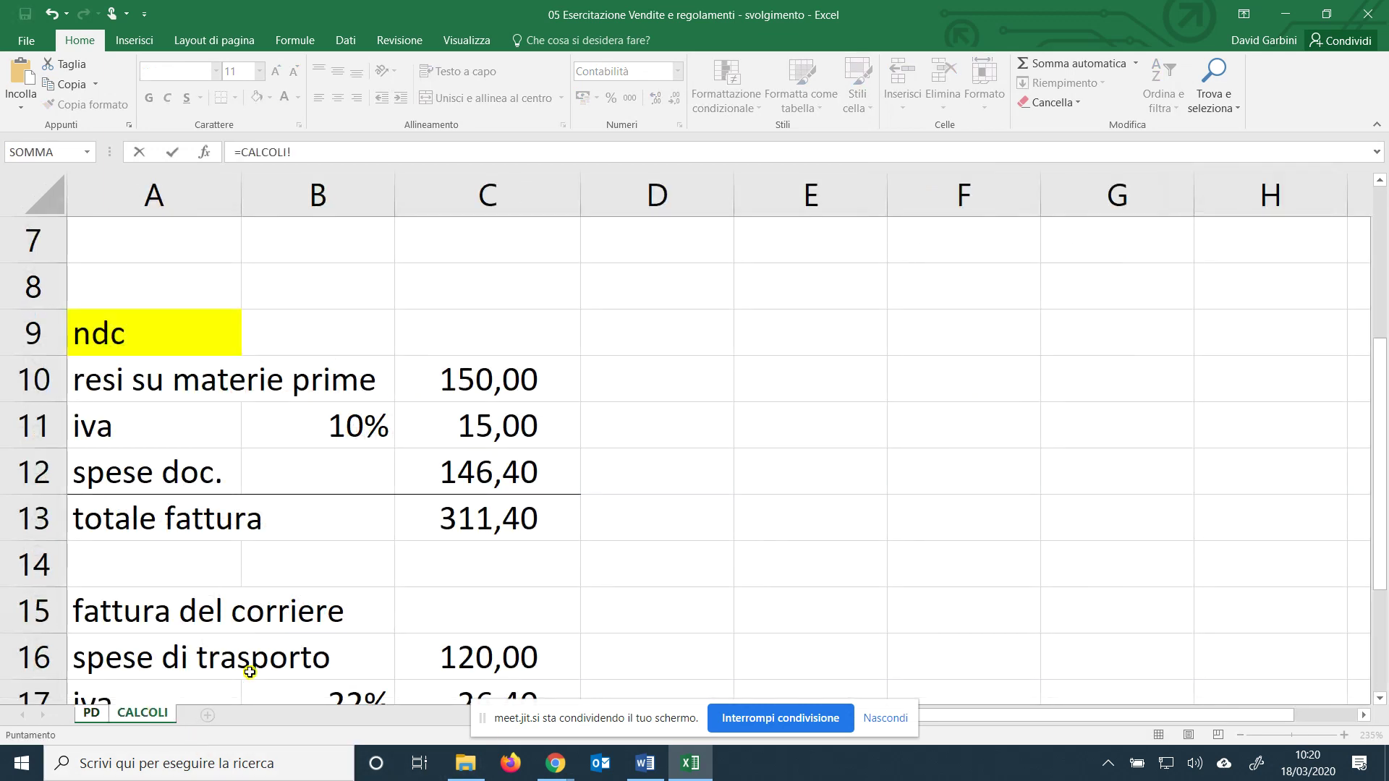
pyautogui.scroll(-1, 406, 622)
pyautogui.click(511, 378)
pyautogui.press('Return')
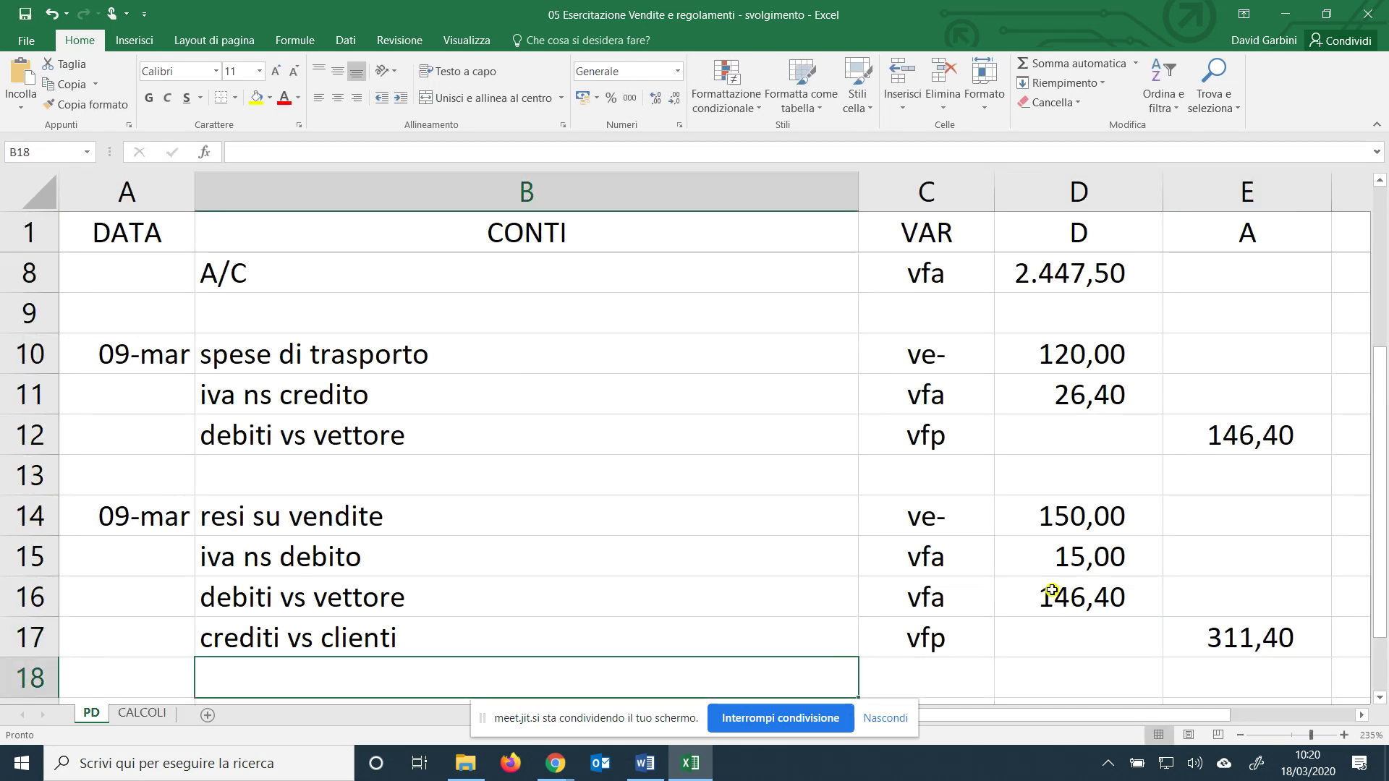
# Review the journal entries in PD and examine the customer receivable formula in D5.
pyautogui.scroll(1, 1049, 585)
pyautogui.scroll(-1, 1052, 586)
pyautogui.scroll(1, 988, 528)
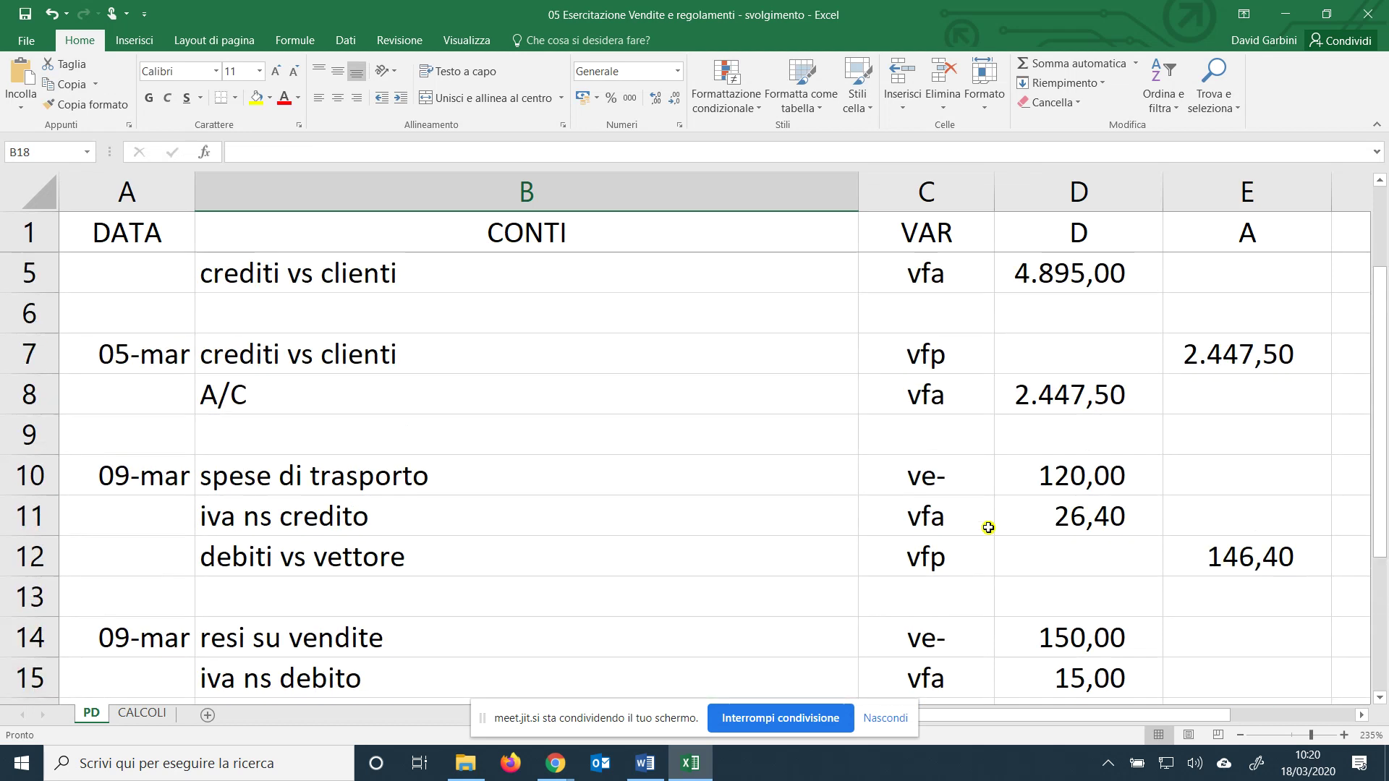
pyautogui.scroll(1, 988, 528)
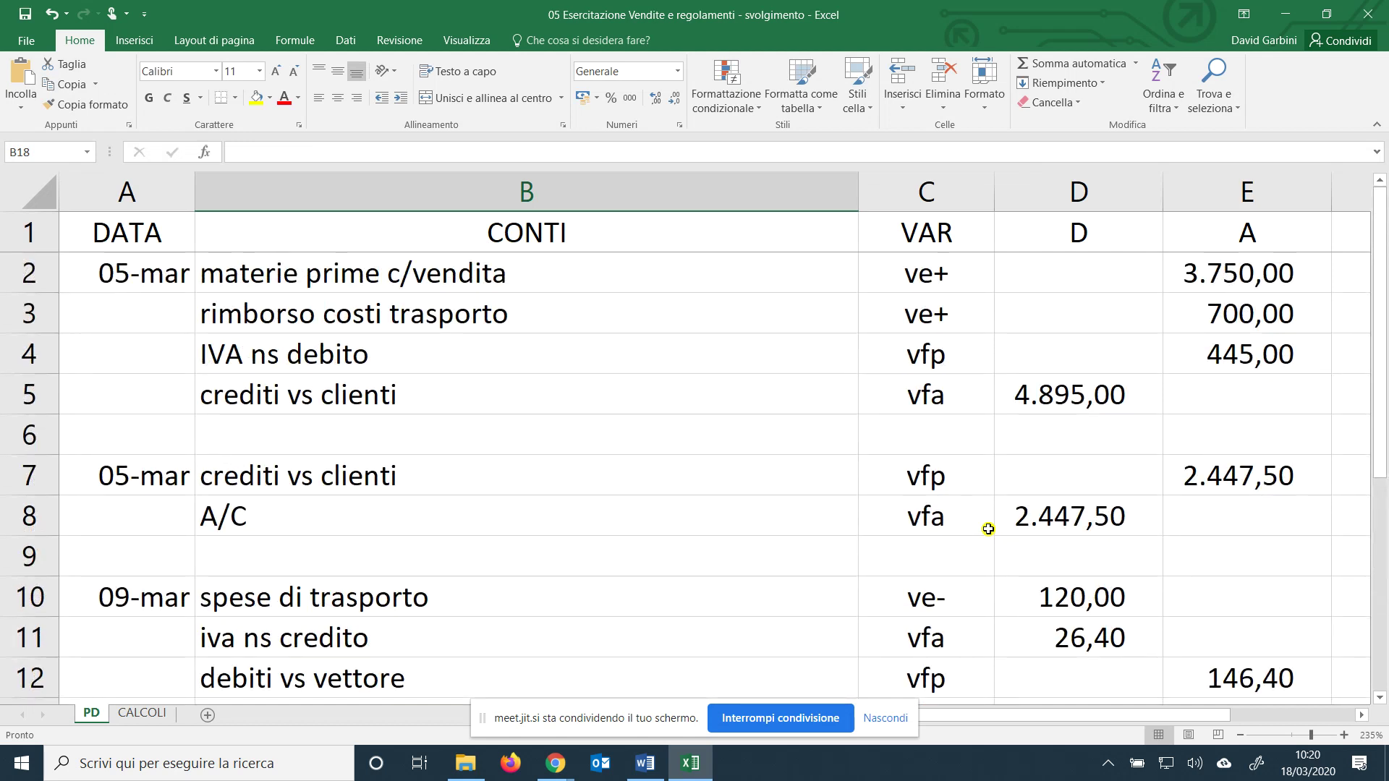
pyautogui.scroll(-1, 988, 528)
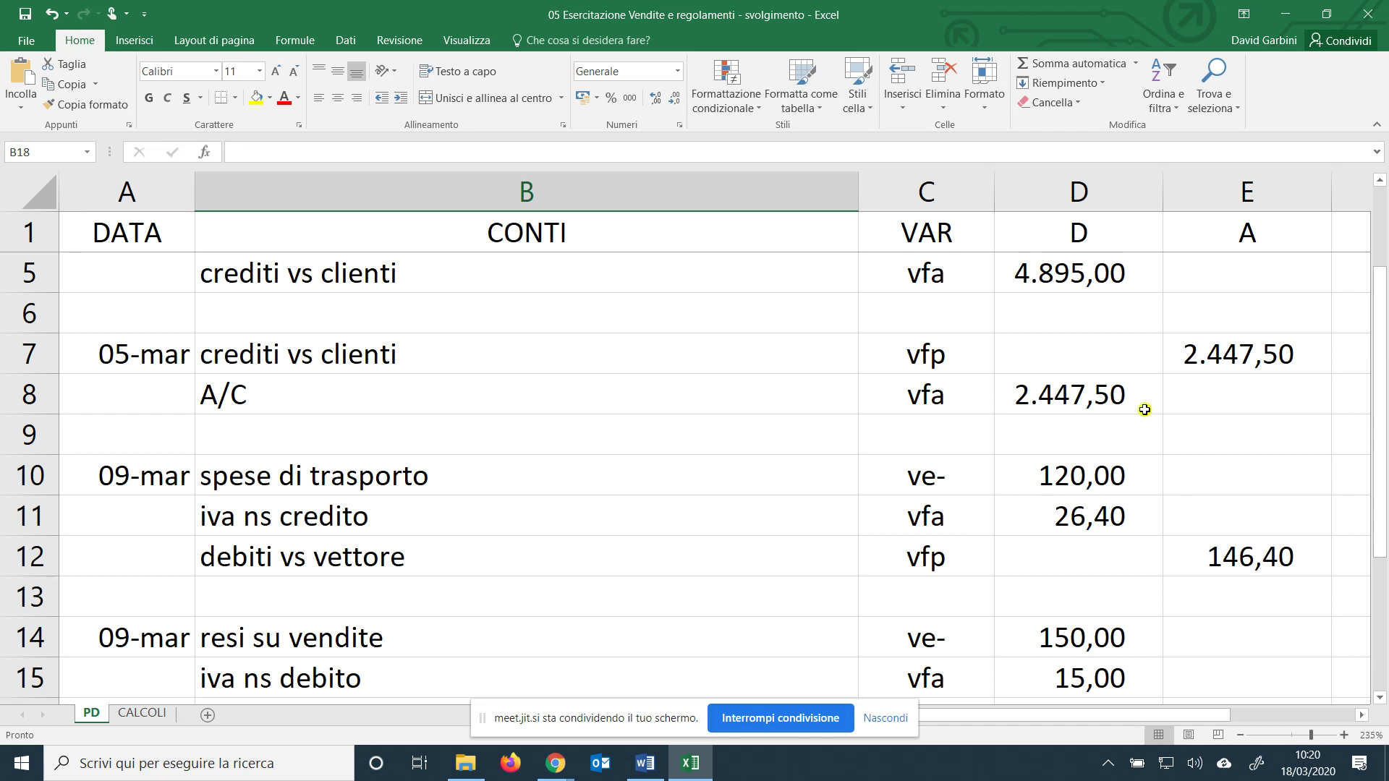
pyautogui.scroll(1, 1088, 390)
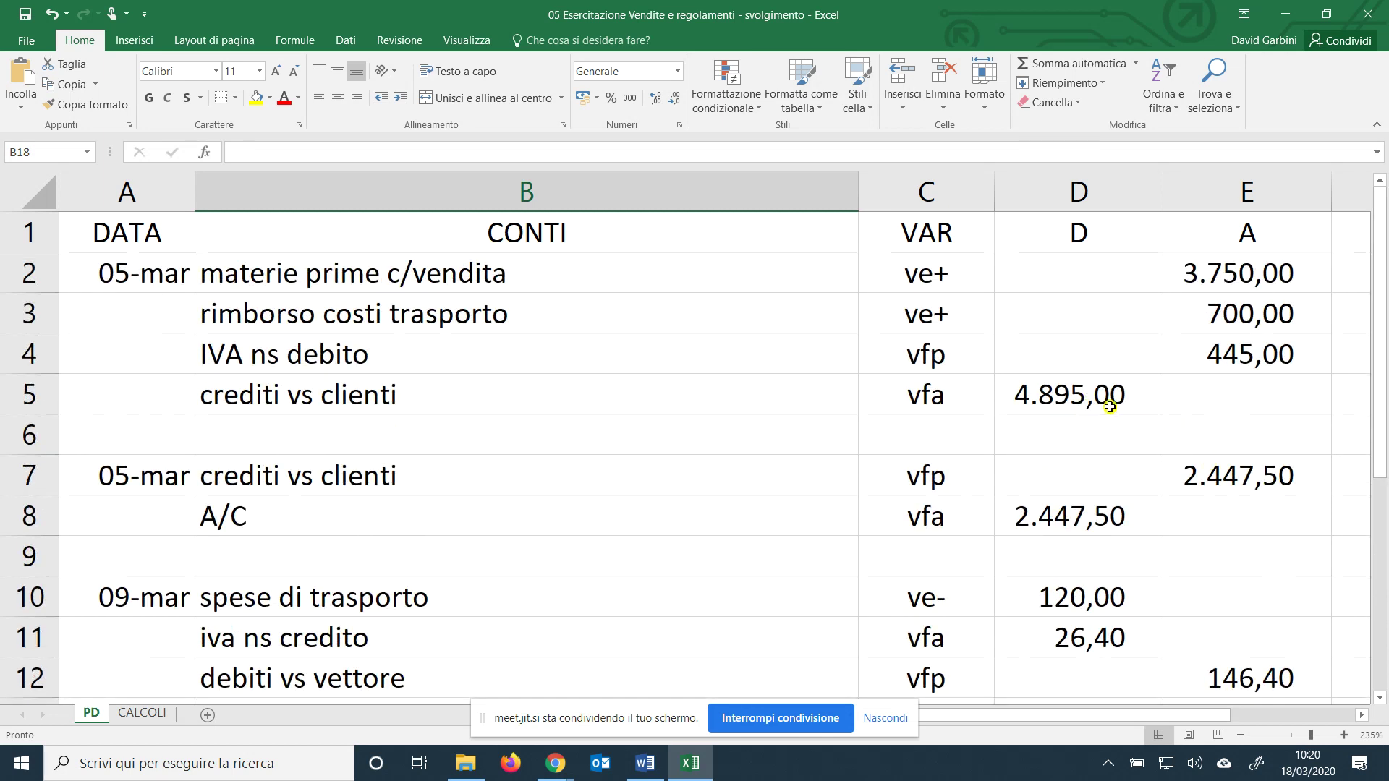
pyautogui.click(1121, 411)
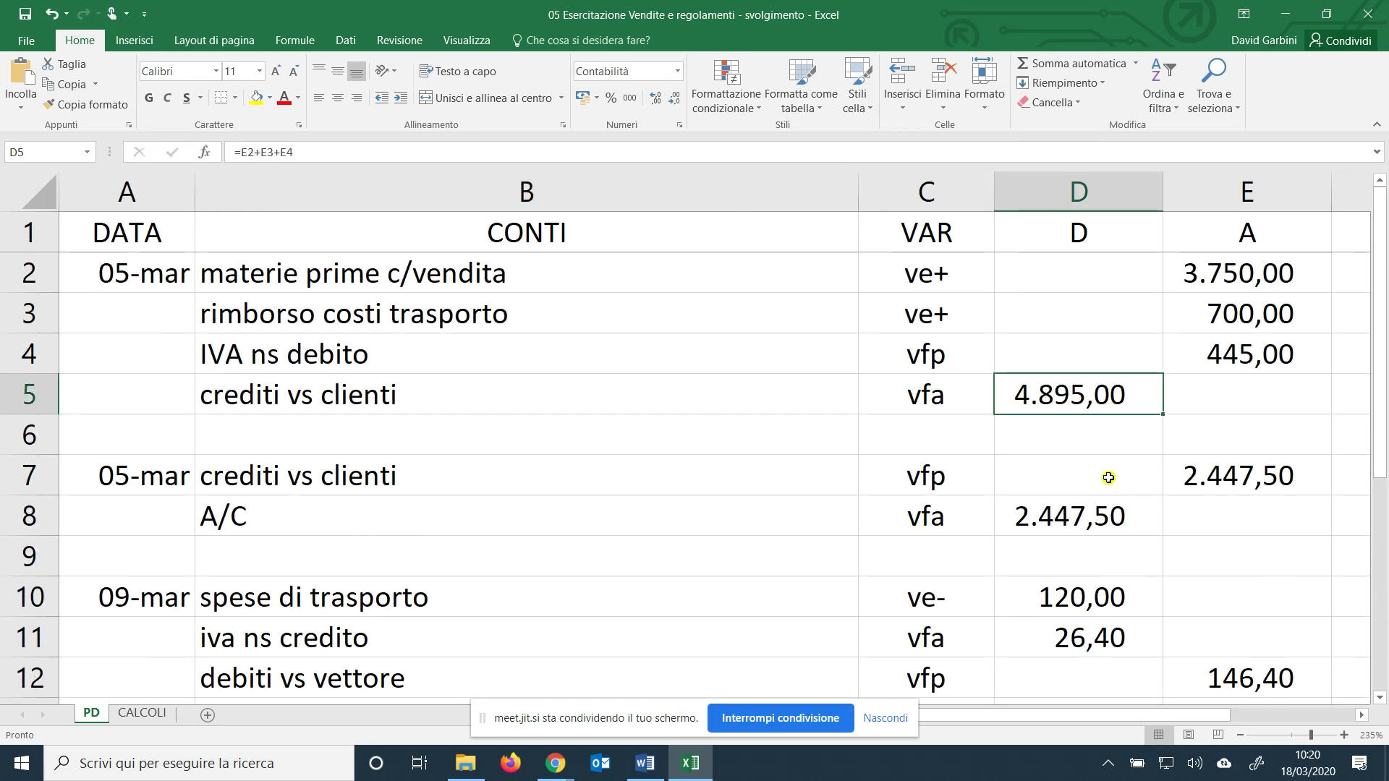
# Enter the heading "fattura di acconto" in A20 of the CALCOLI sheet, below the courier invoice.
pyautogui.scroll(-2, 1110, 474)
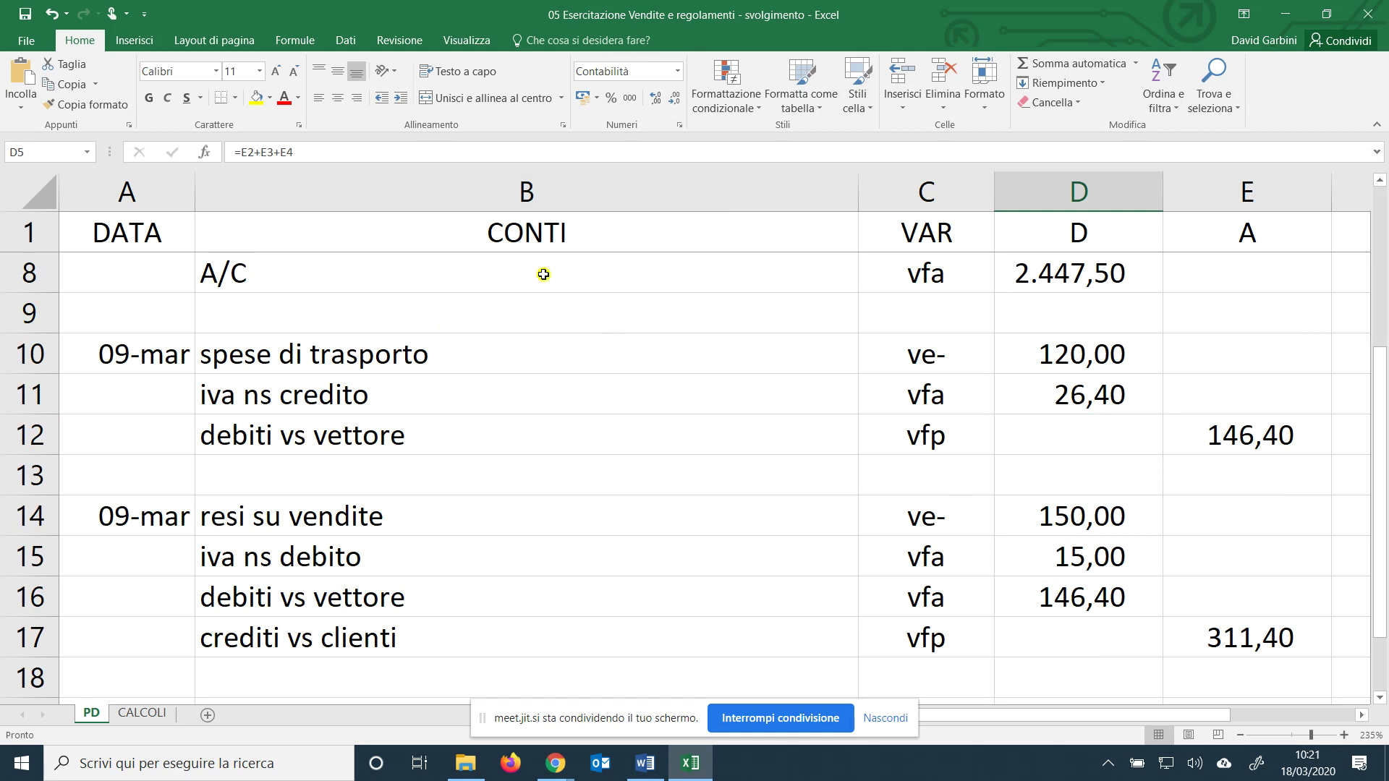
pyautogui.click(142, 713)
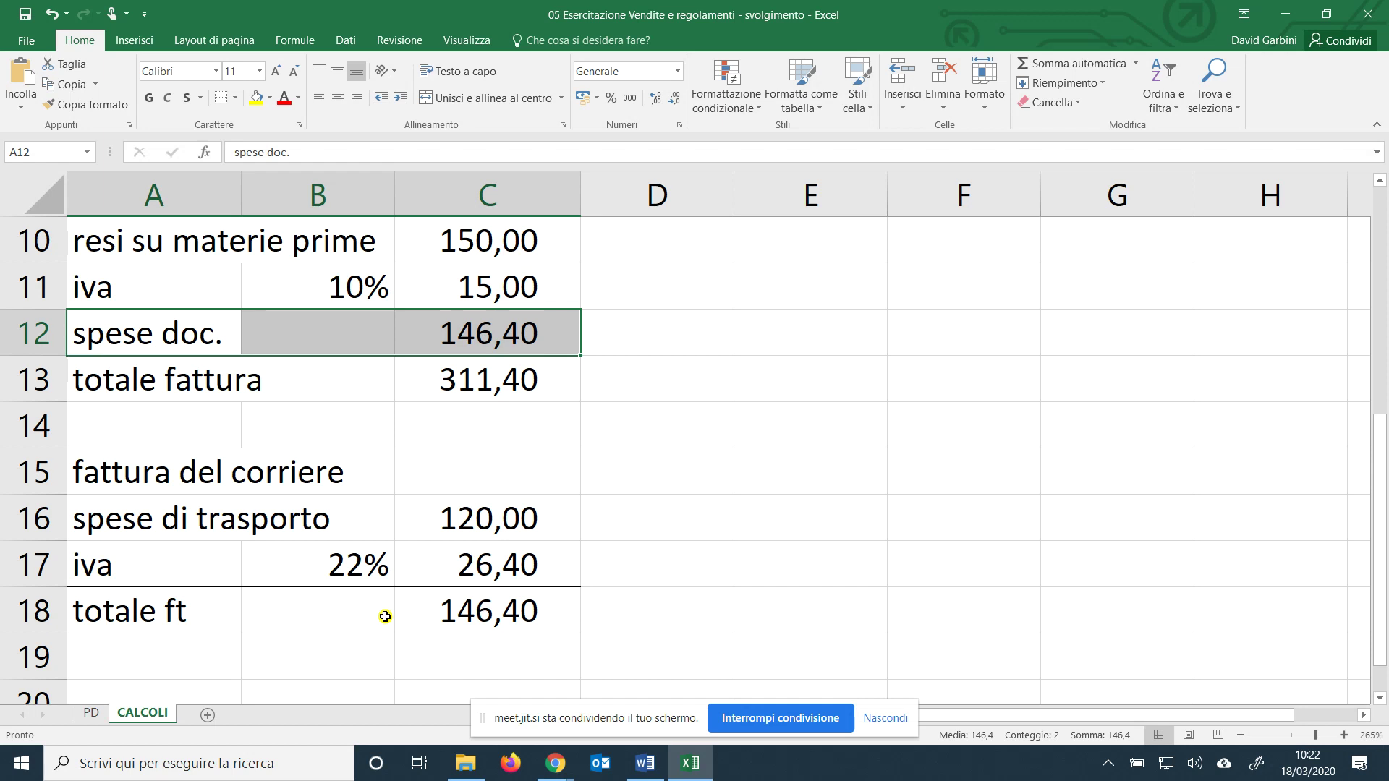
pyautogui.scroll(-1, 253, 575)
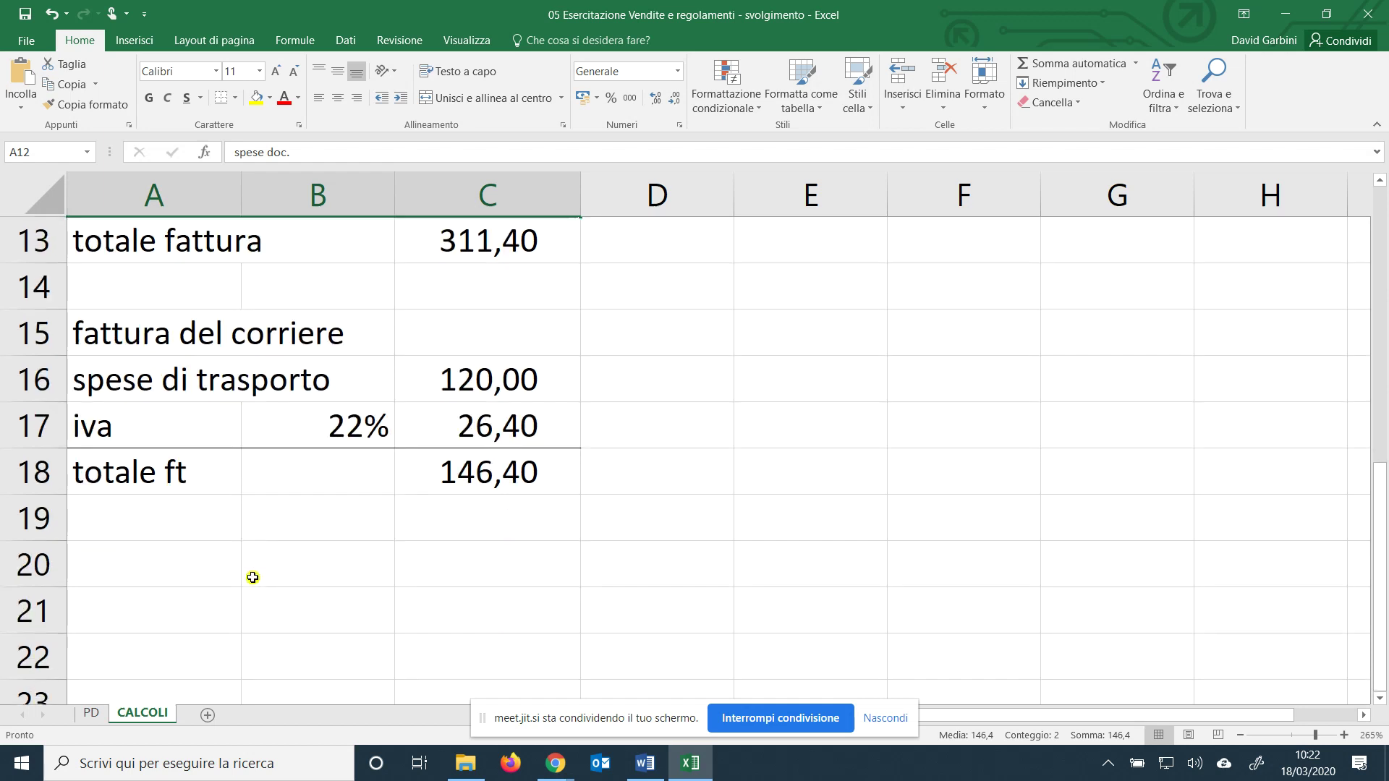
pyautogui.click(212, 562)
pyautogui.scroll(-1, 213, 562)
pyautogui.write('fattura di ')
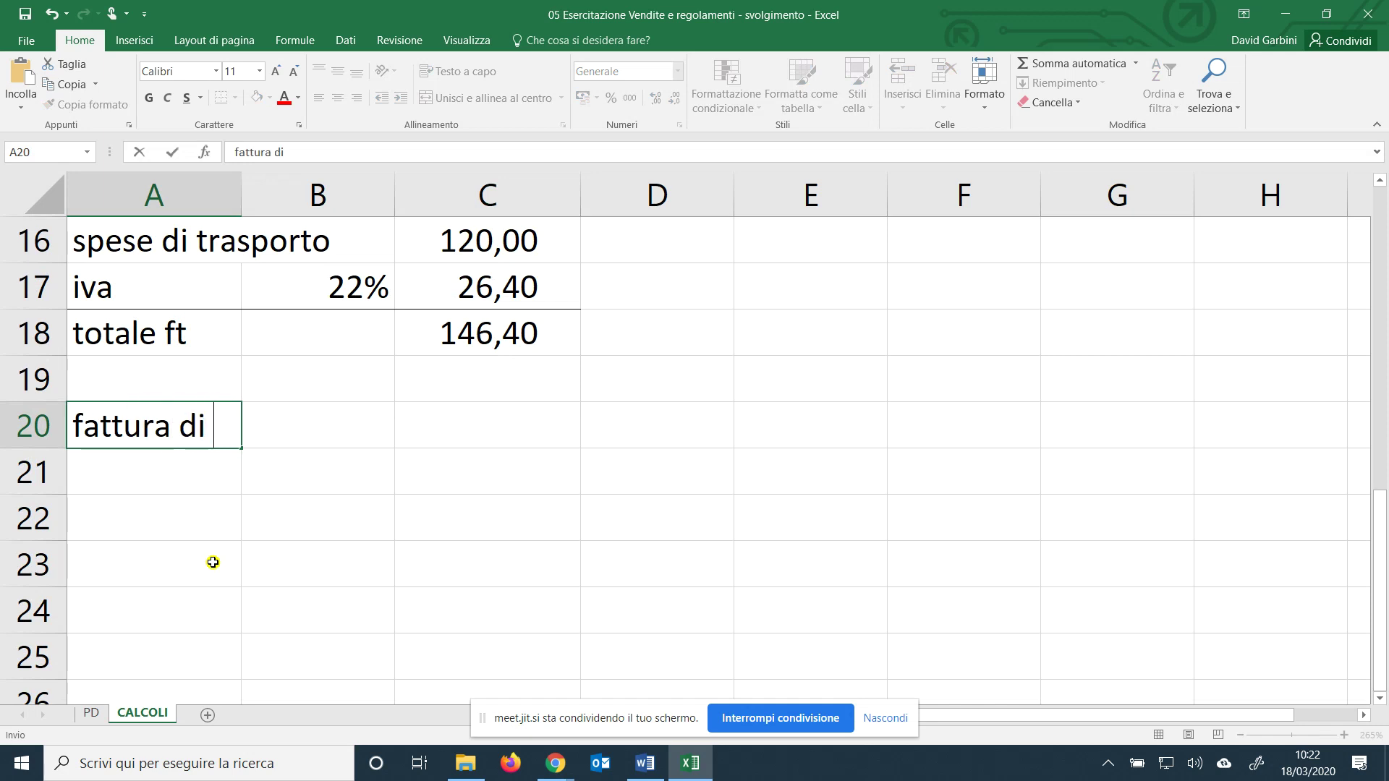
pyautogui.write('acconto')
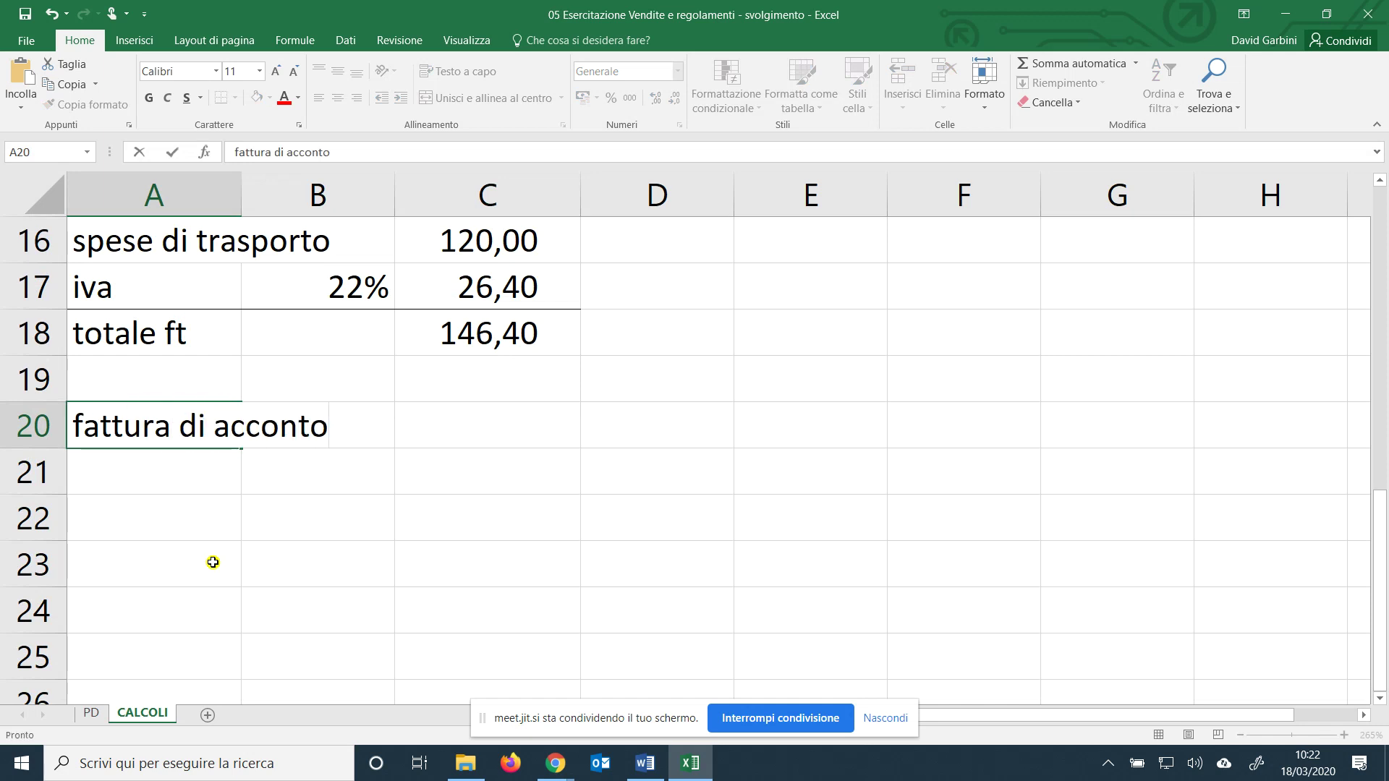
pyautogui.press('Return')
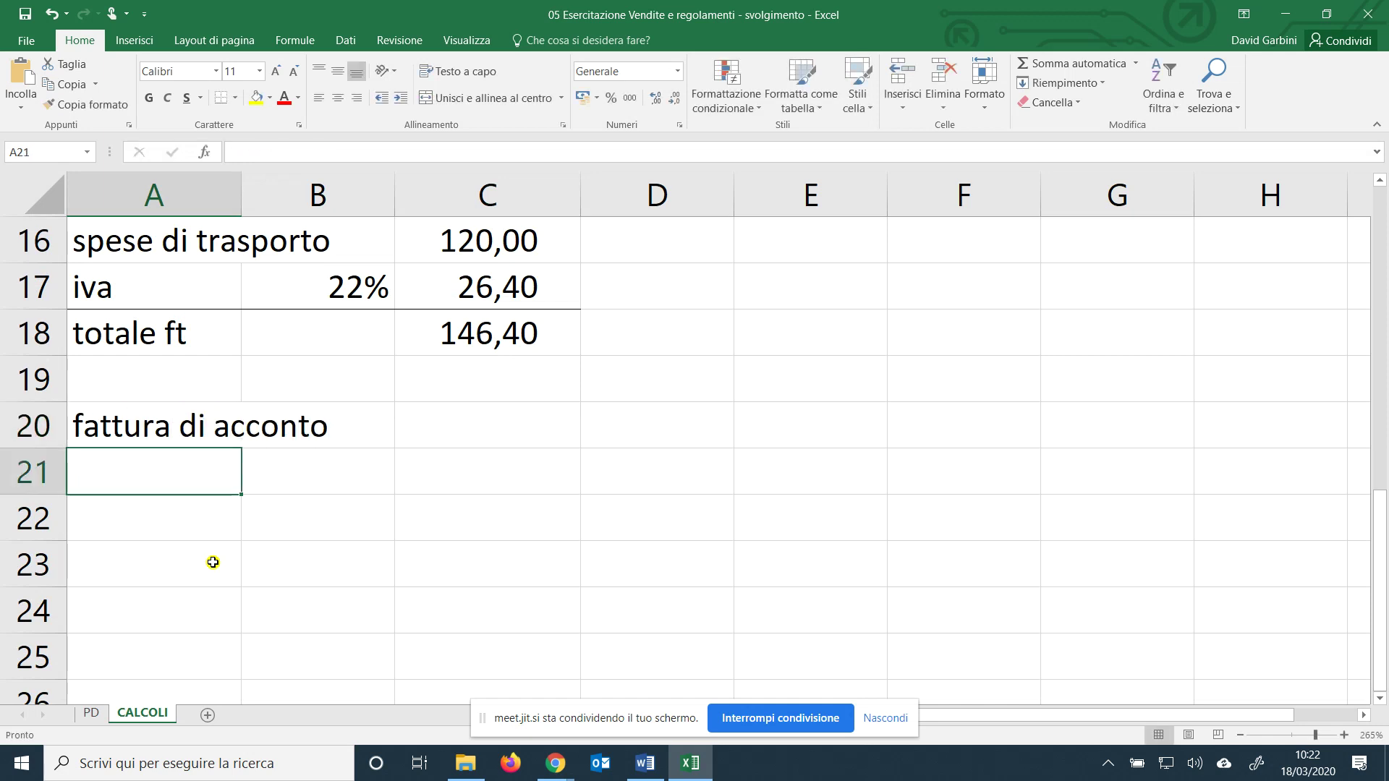
# Label A21 "merci" and calculate its amount in C21 with the formula =35000*0,3.
pyautogui.write('merci')
pyautogui.press('Tab')
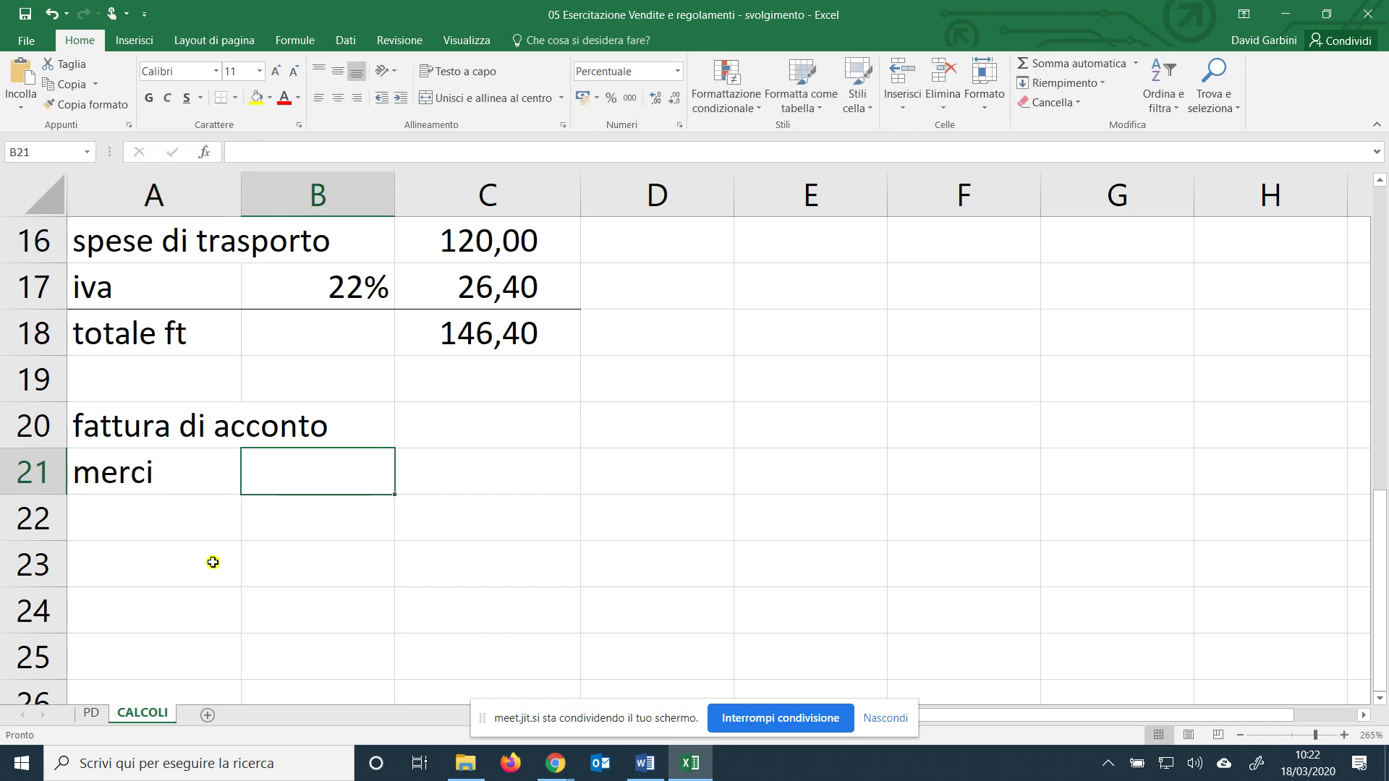
pyautogui.press('Tab')
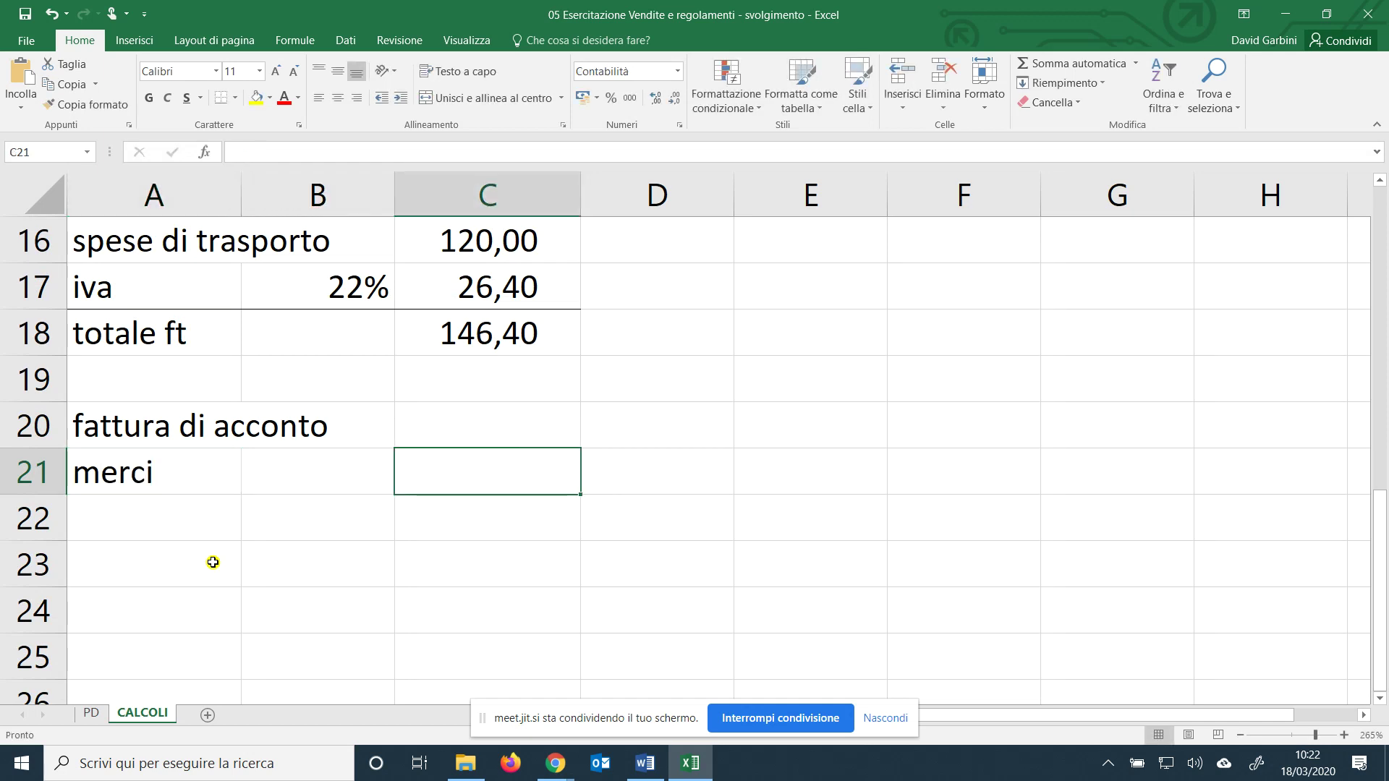
pyautogui.write('=35')
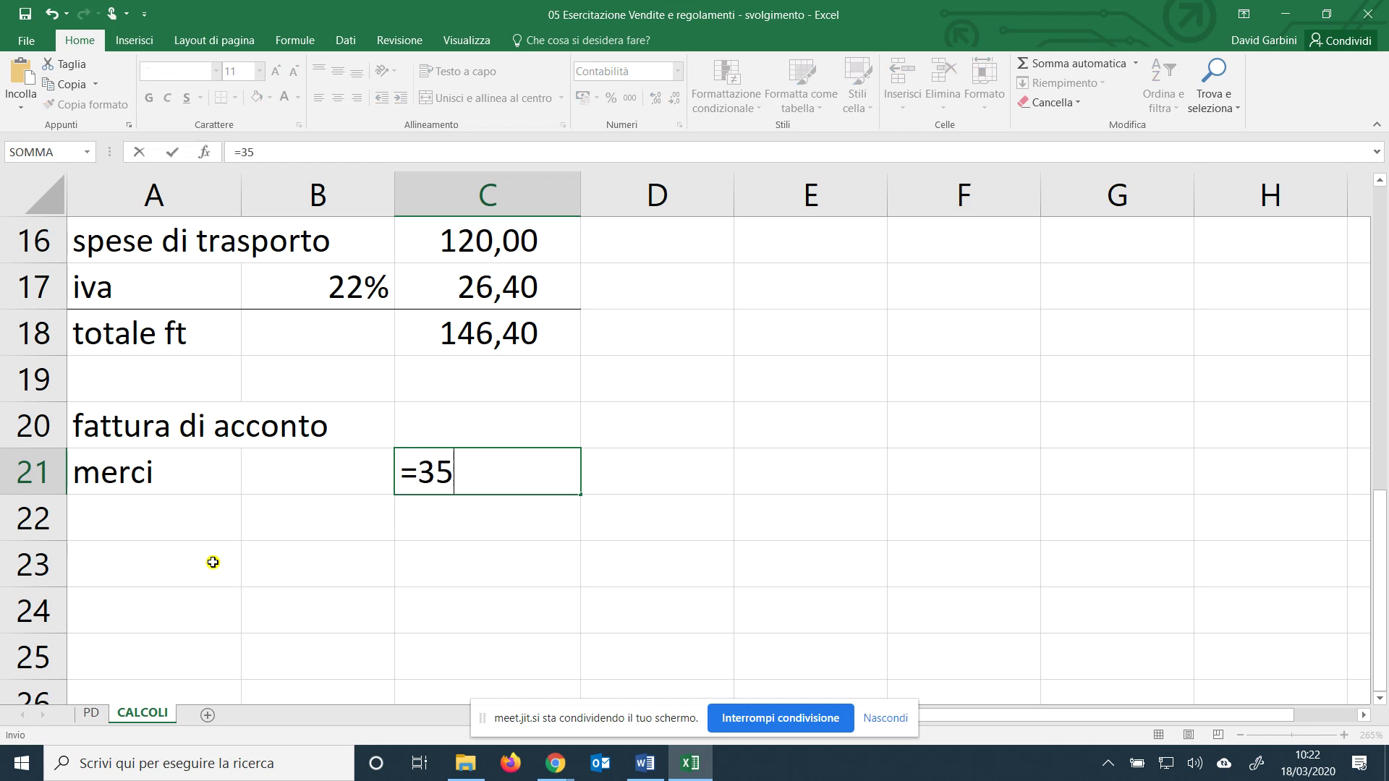
pyautogui.write('000*0,')
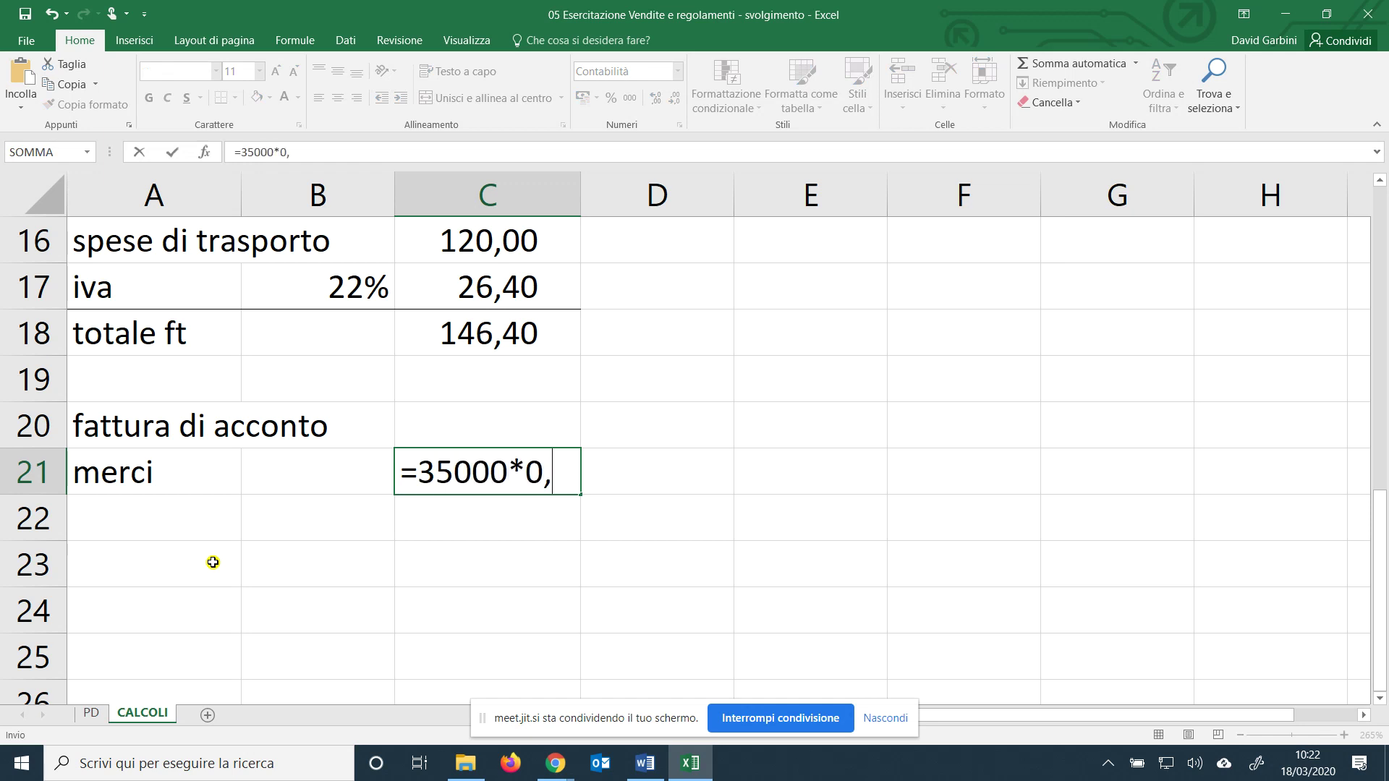
pyautogui.write('3')
pyautogui.press('Return')
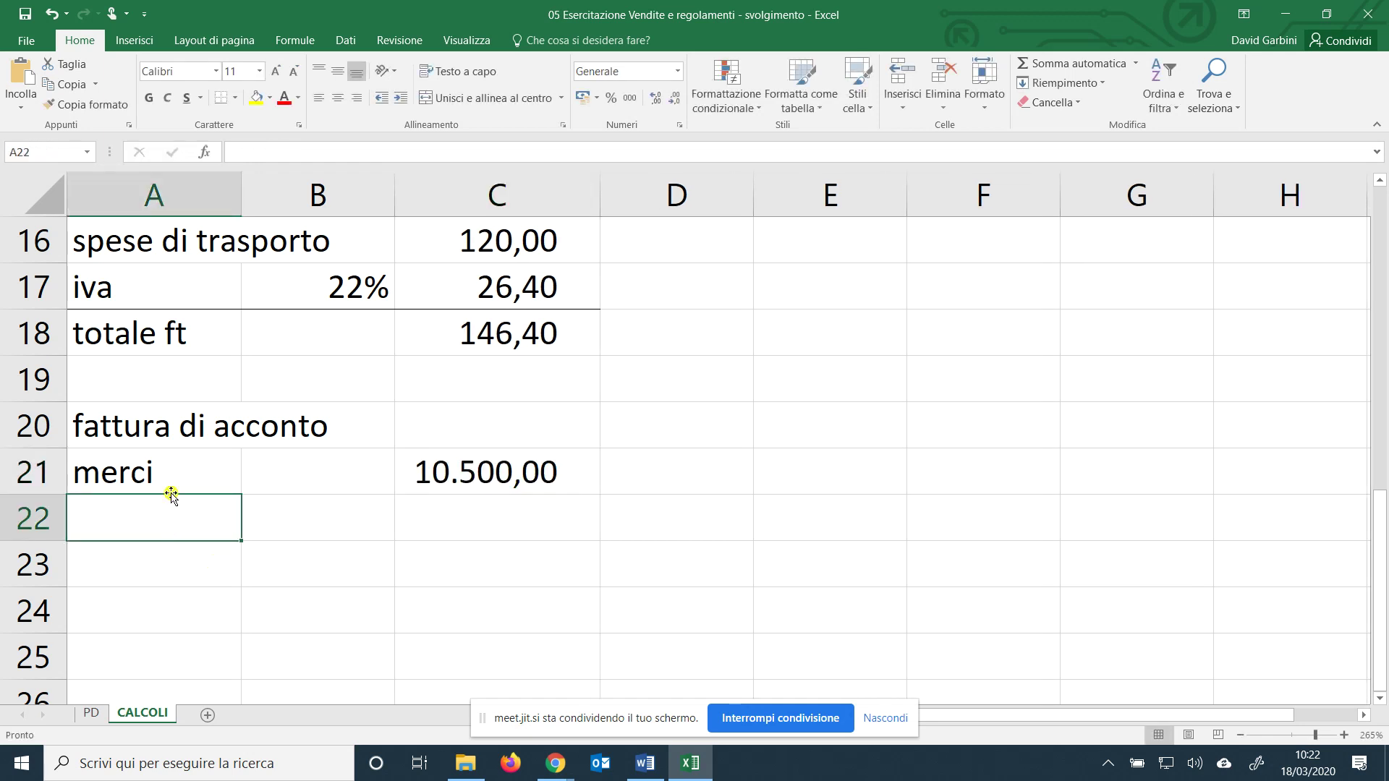
# Replace the label in A21 with "acconto".
pyautogui.click(174, 476)
pyautogui.write('acconto')
pyautogui.press('Return')
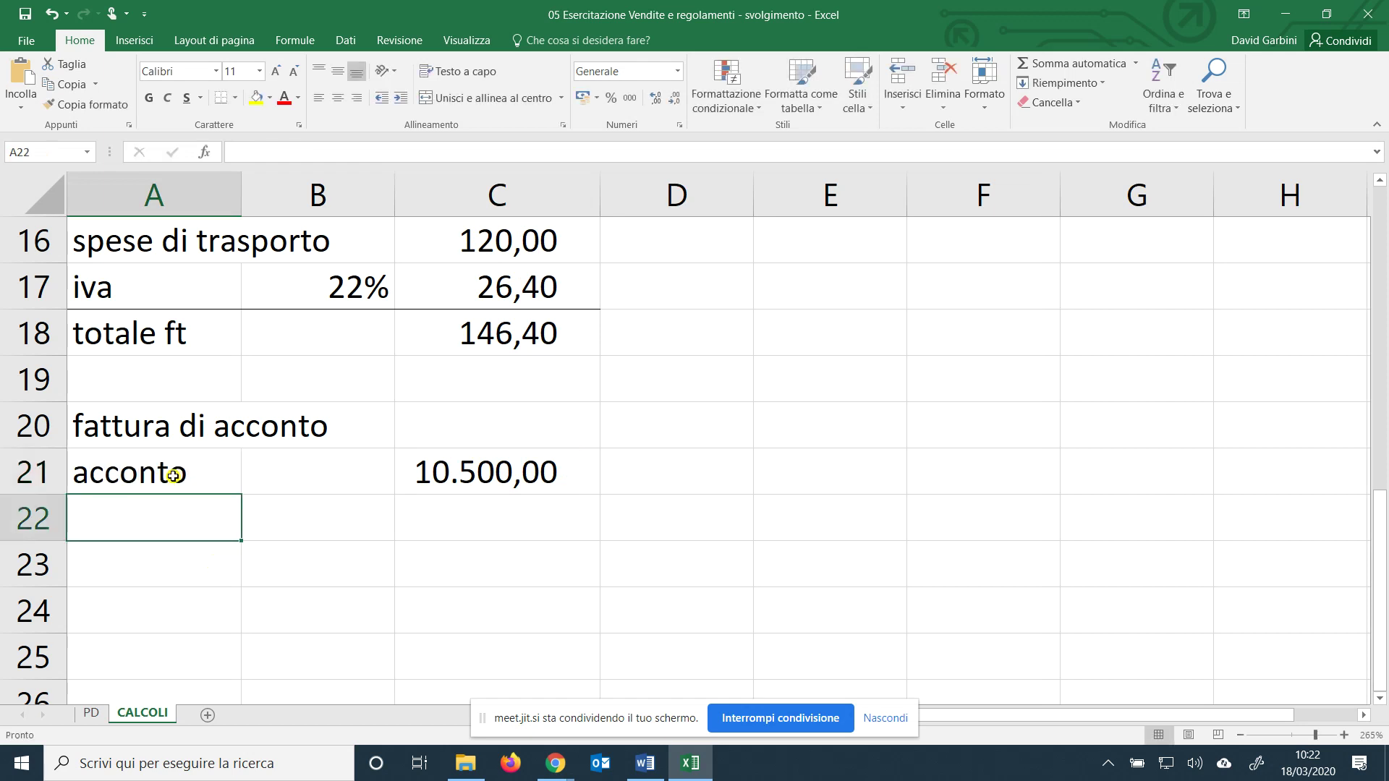
# Add an "iva" row in row 22 with the rate 22% in B22 and the formula =C21*B22 in C22.
pyautogui.write('iva')
pyautogui.press('Tab')
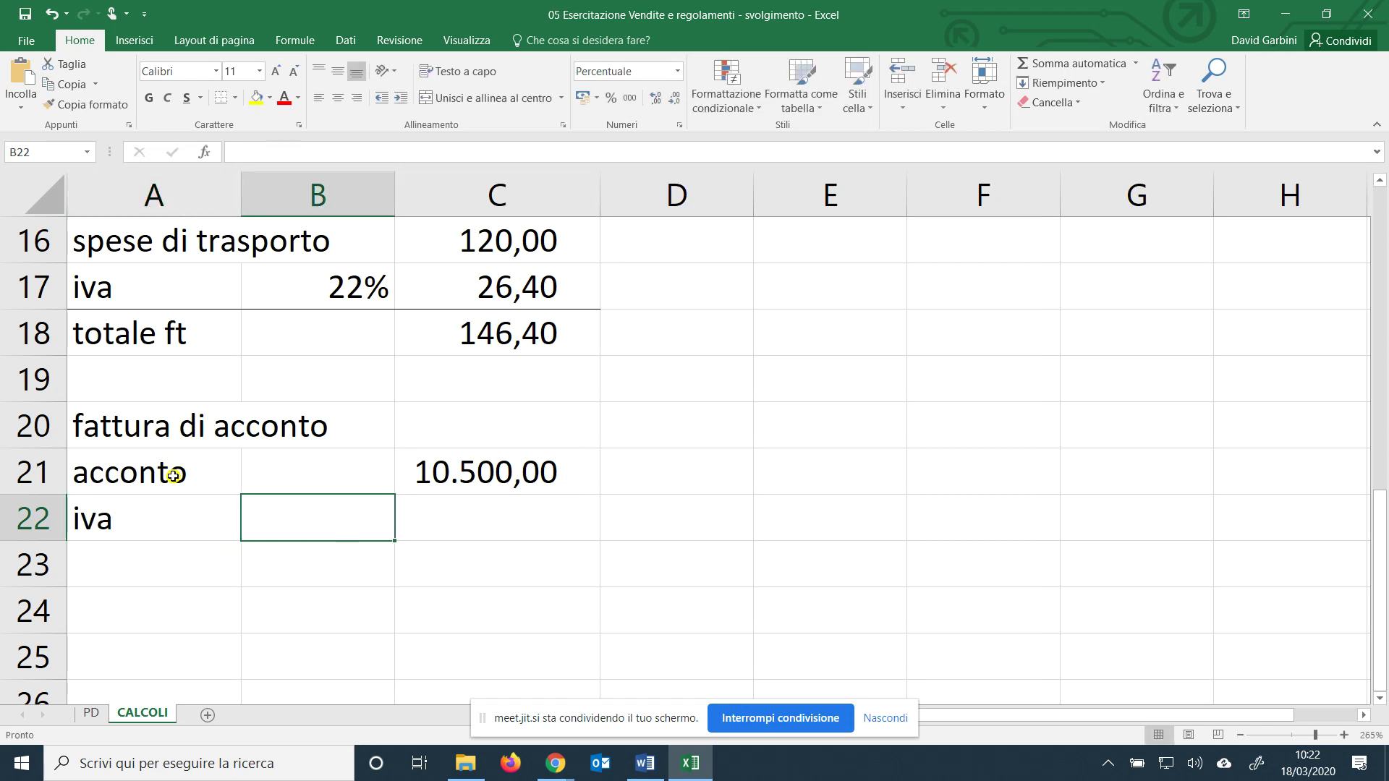
pyautogui.press('Tab')
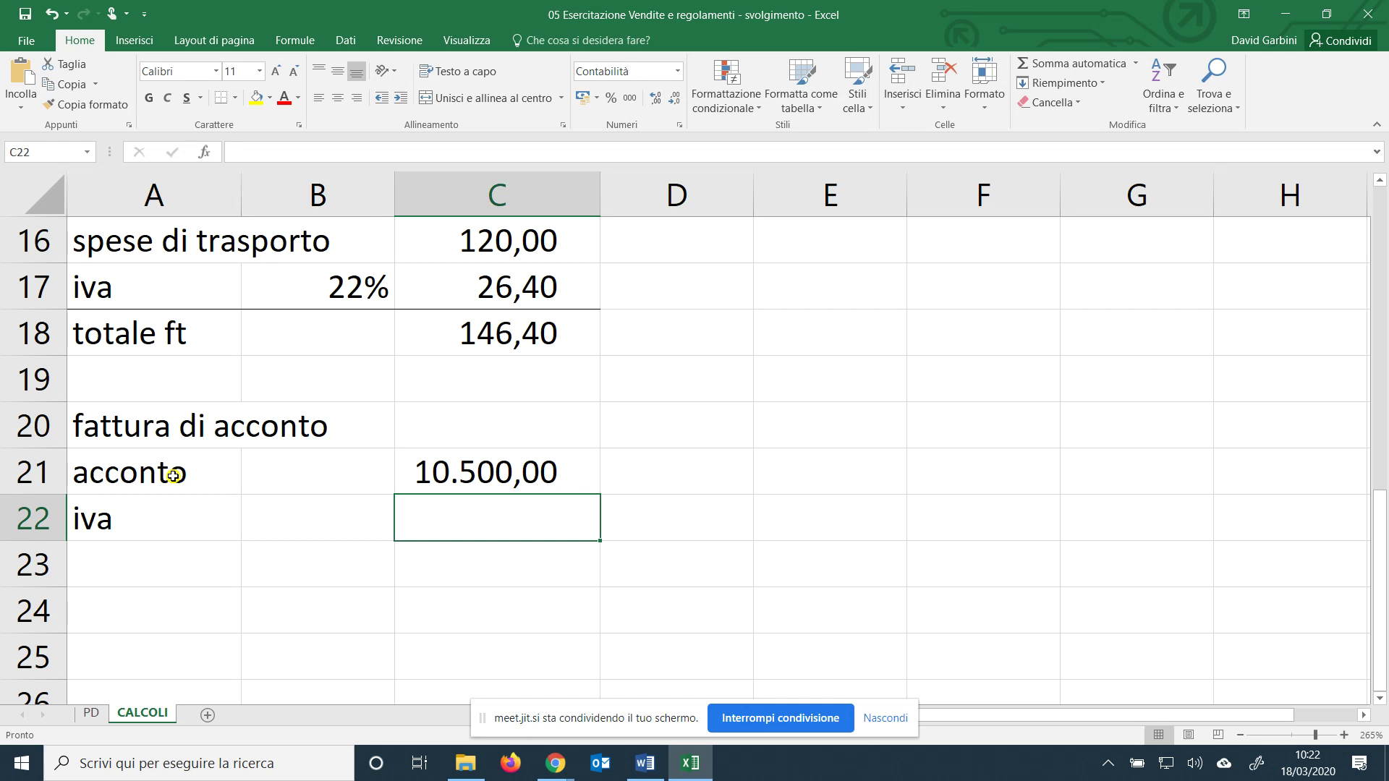
pyautogui.hotkey('shift', 'Tab')
pyautogui.write('22')
pyautogui.press('Tab')
pyautogui.write('=')
pyautogui.click(496, 457)
pyautogui.write('*')
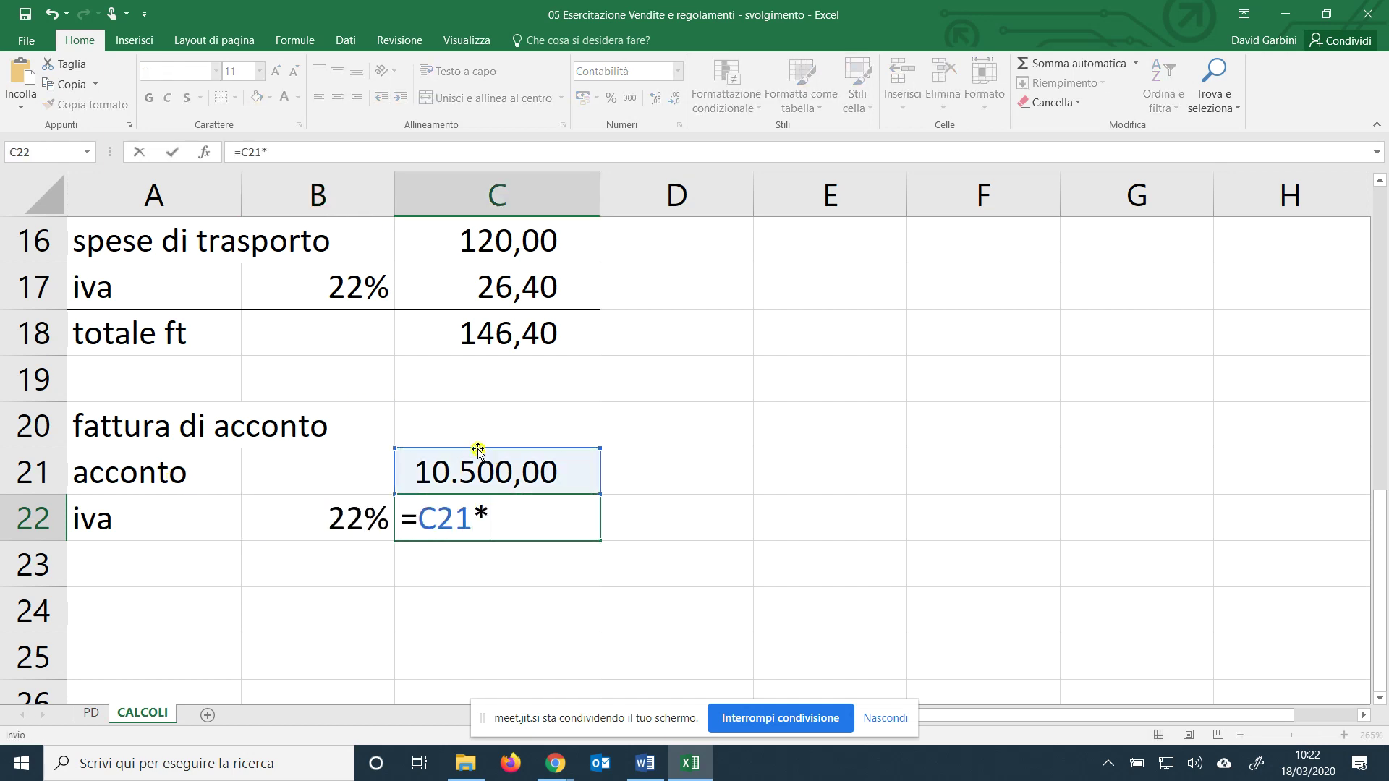
pyautogui.click(356, 514)
pyautogui.press('Return')
# Add a bottom border to A22:C22 and enter the label "totale fattura" in A23.
pyautogui.moveTo(191, 509); pyautogui.dragTo(572, 517)
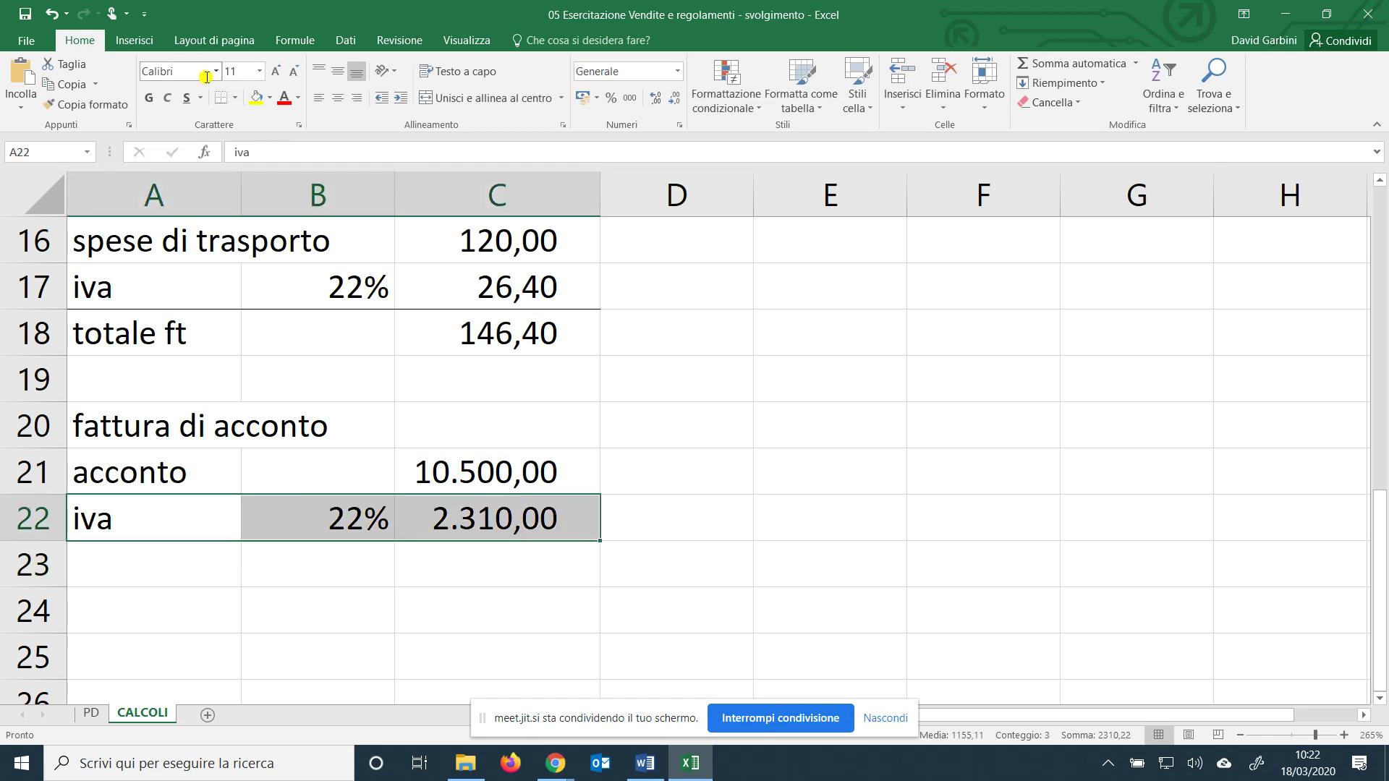
pyautogui.click(104, 550)
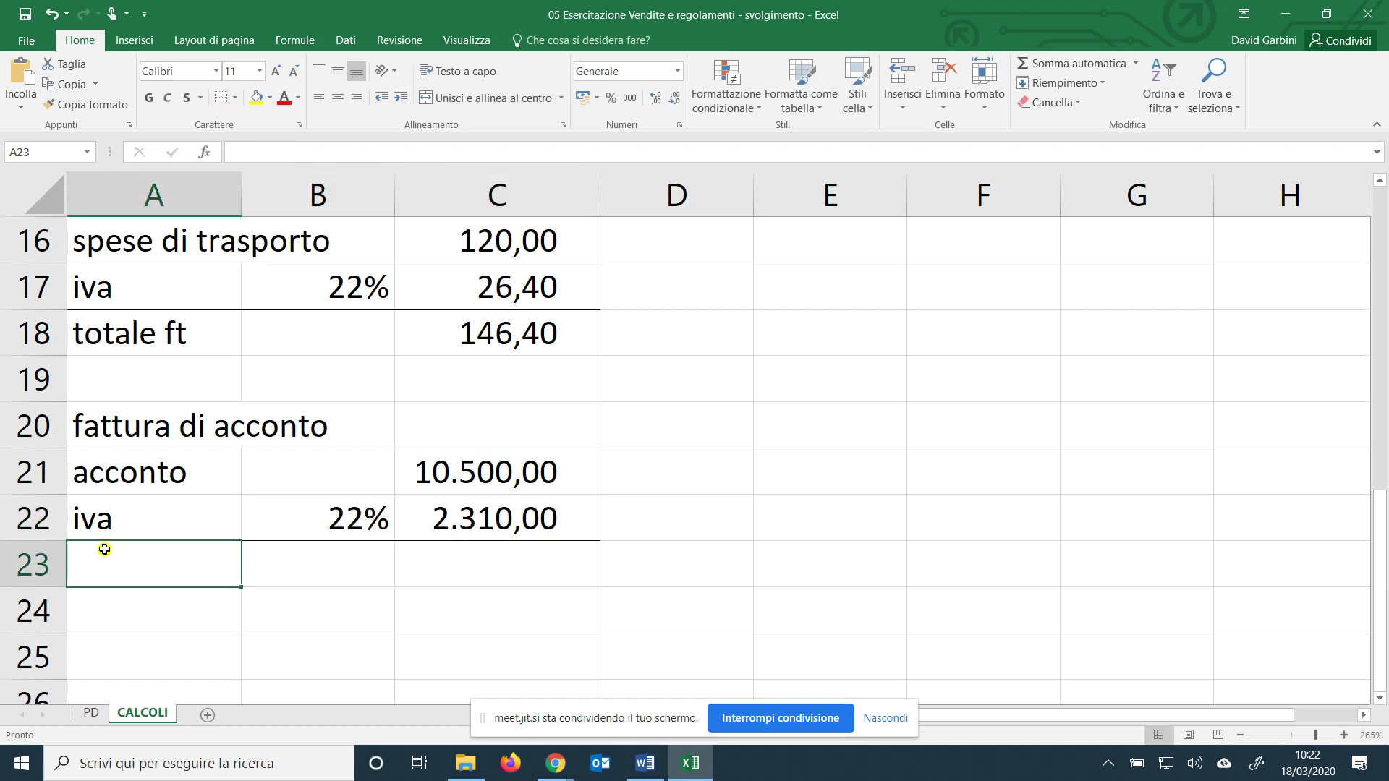
pyautogui.write('totale f')
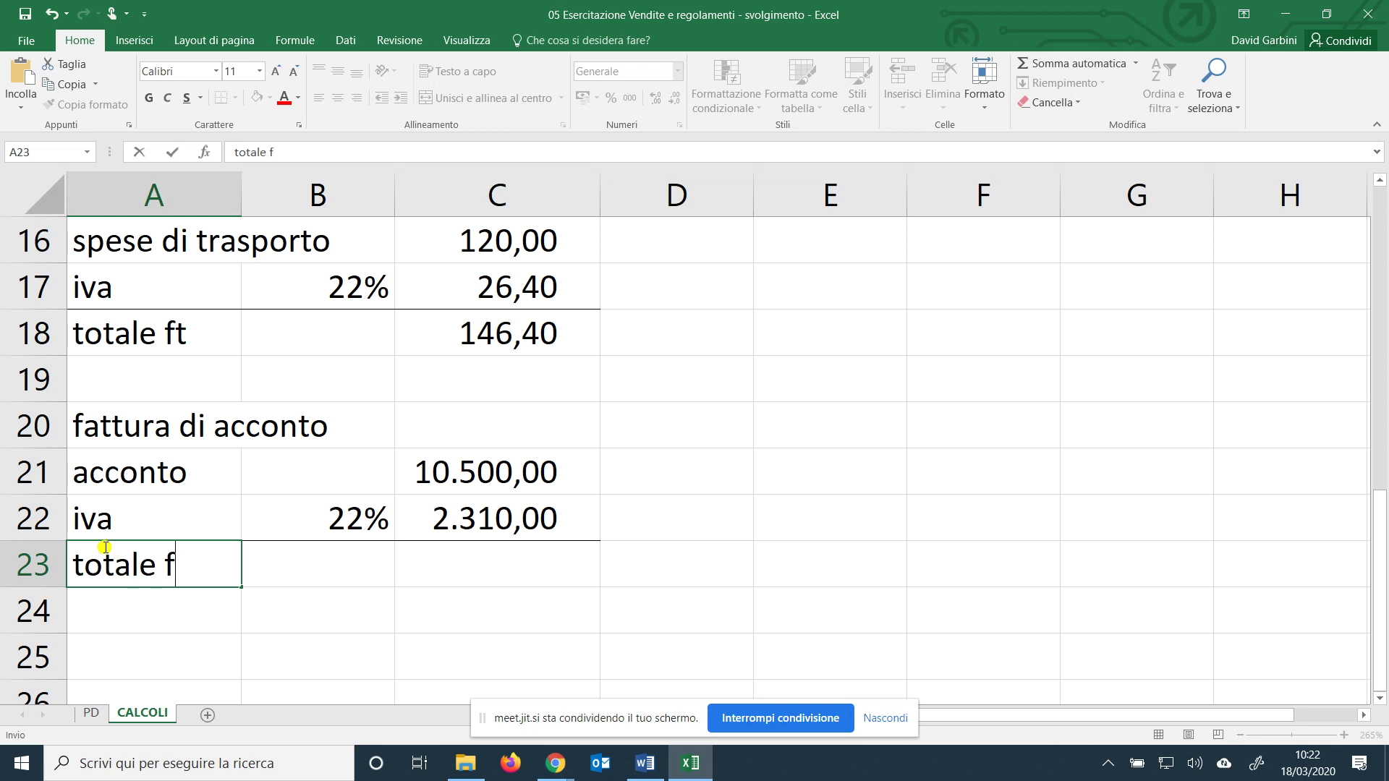
pyautogui.write('attura')
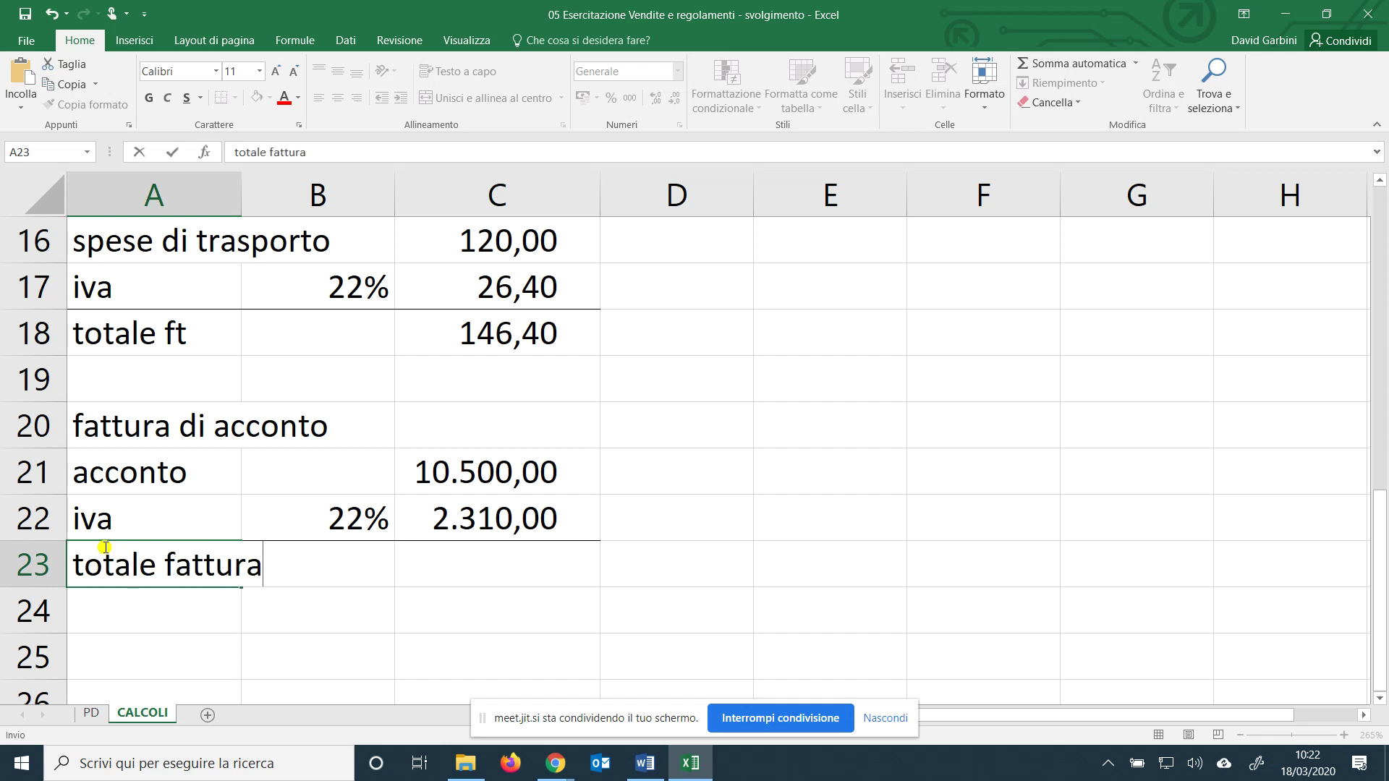
pyautogui.press('Tab')
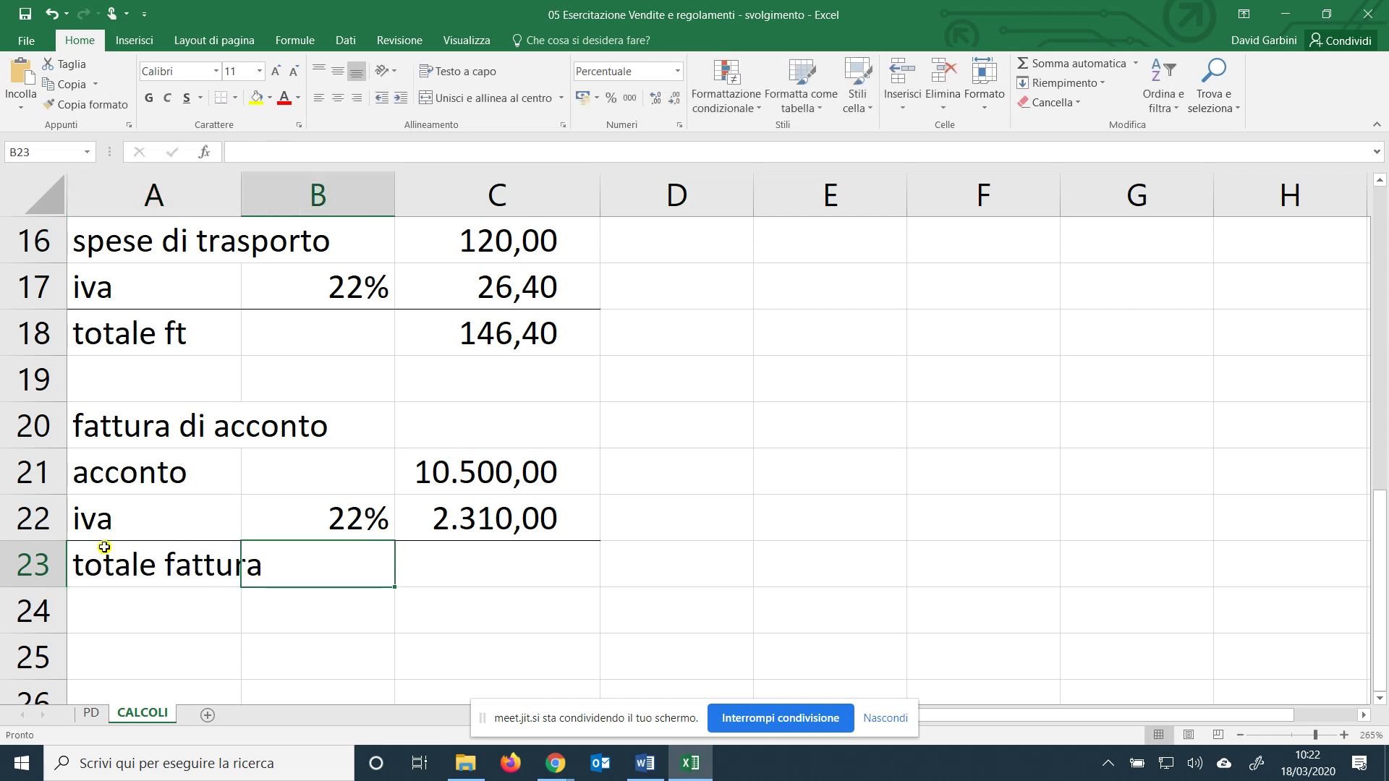
# Calculate the advance invoice total in C23 with AutoSum over the advance and VAT amounts.
pyautogui.click(1107, 763)
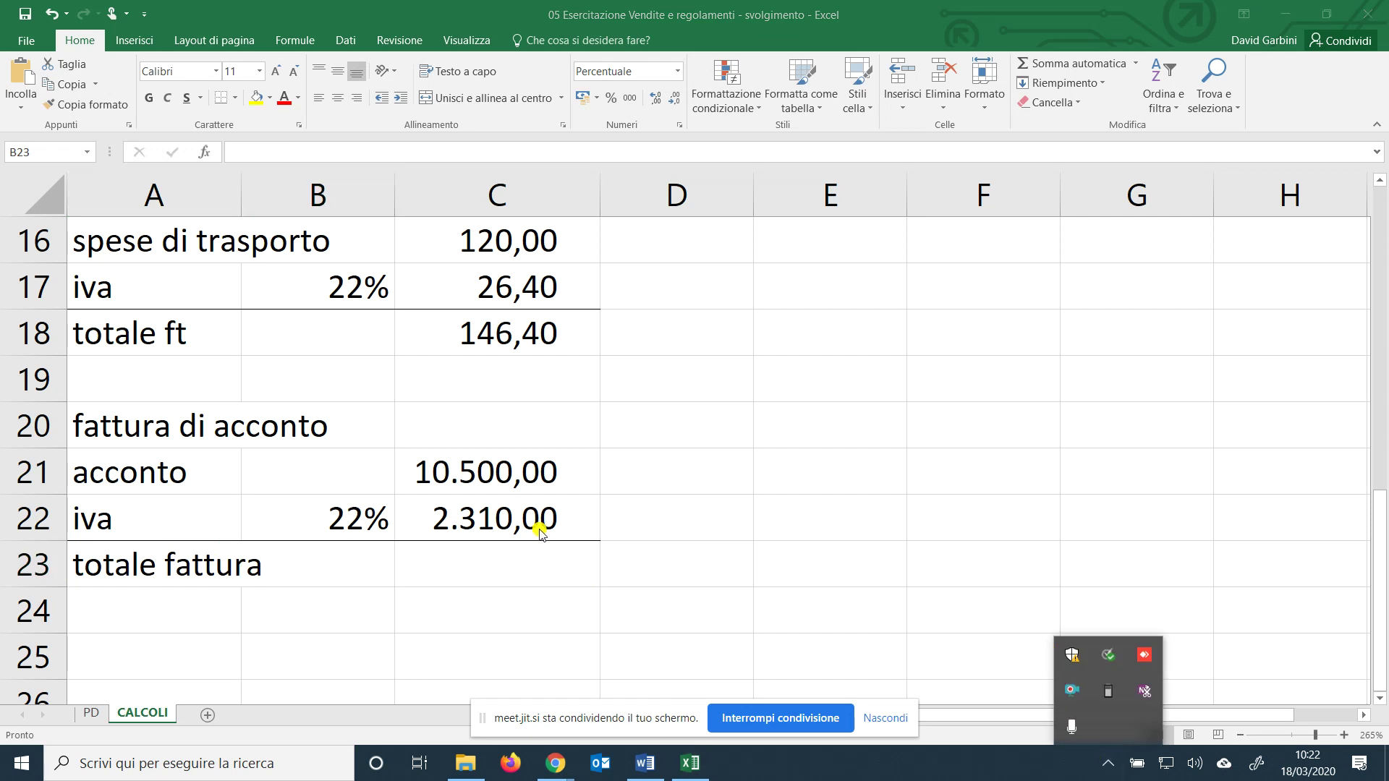
pyautogui.click(521, 558)
pyautogui.click(520, 558)
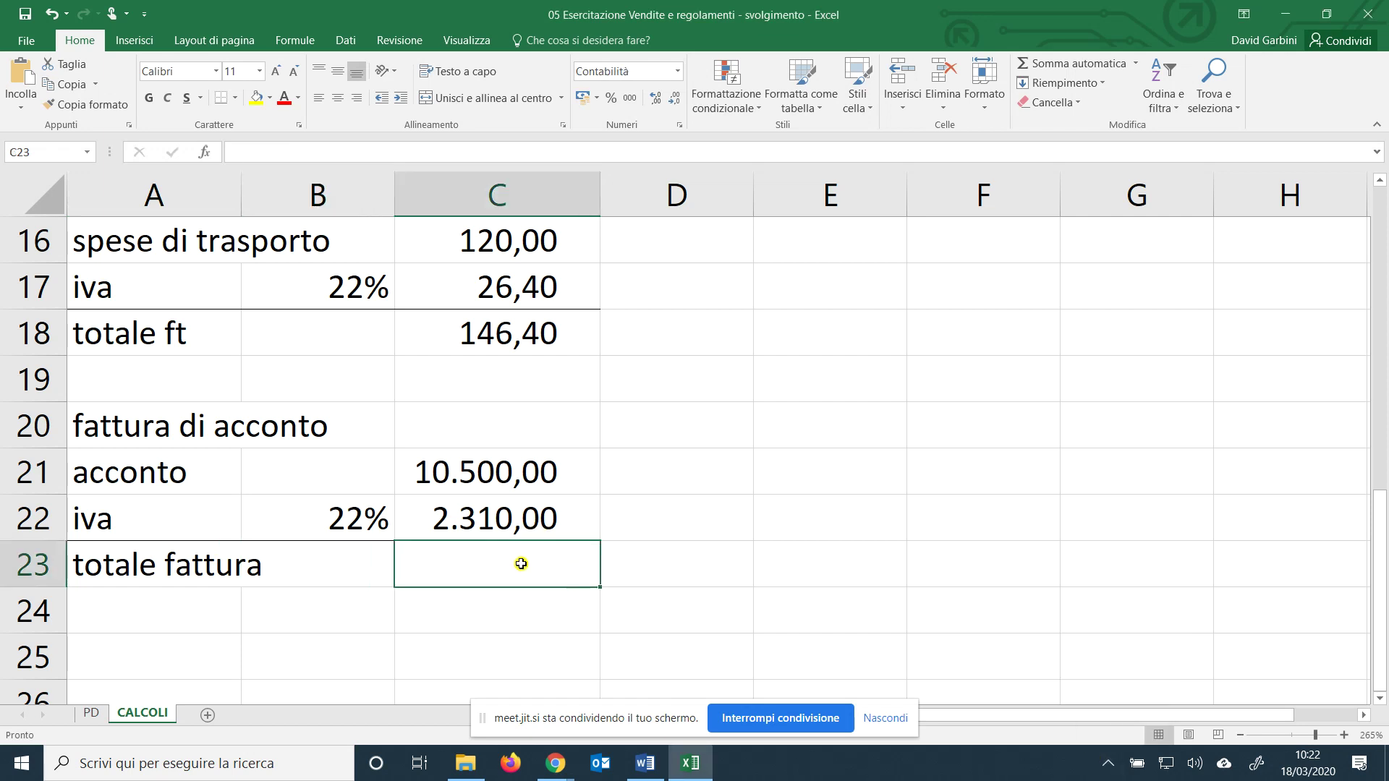
pyautogui.click(1083, 64)
pyautogui.press('Return')
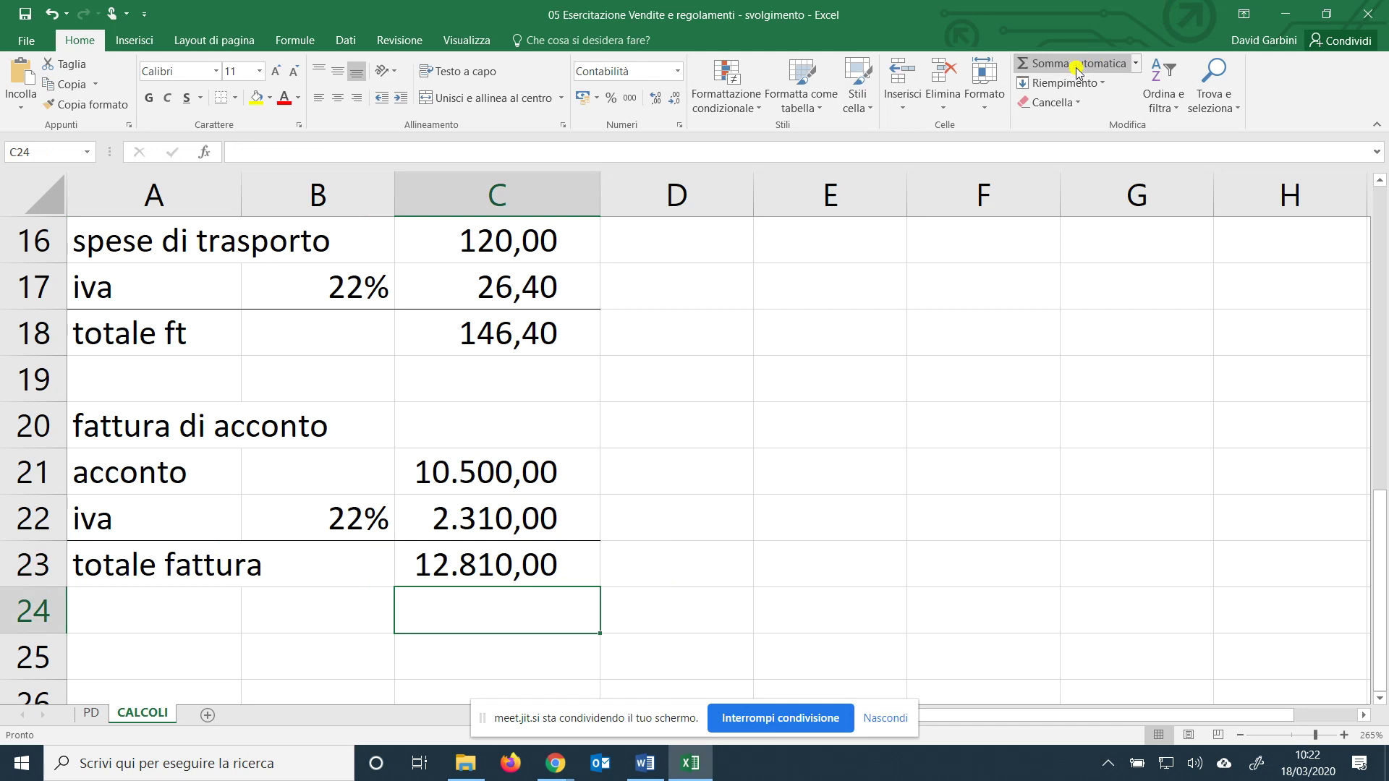
# In the PD sheet, enter the date 09/03 in A19 and the account "clienti c/acconti" in B19.
pyautogui.scroll(-1, 507, 433)
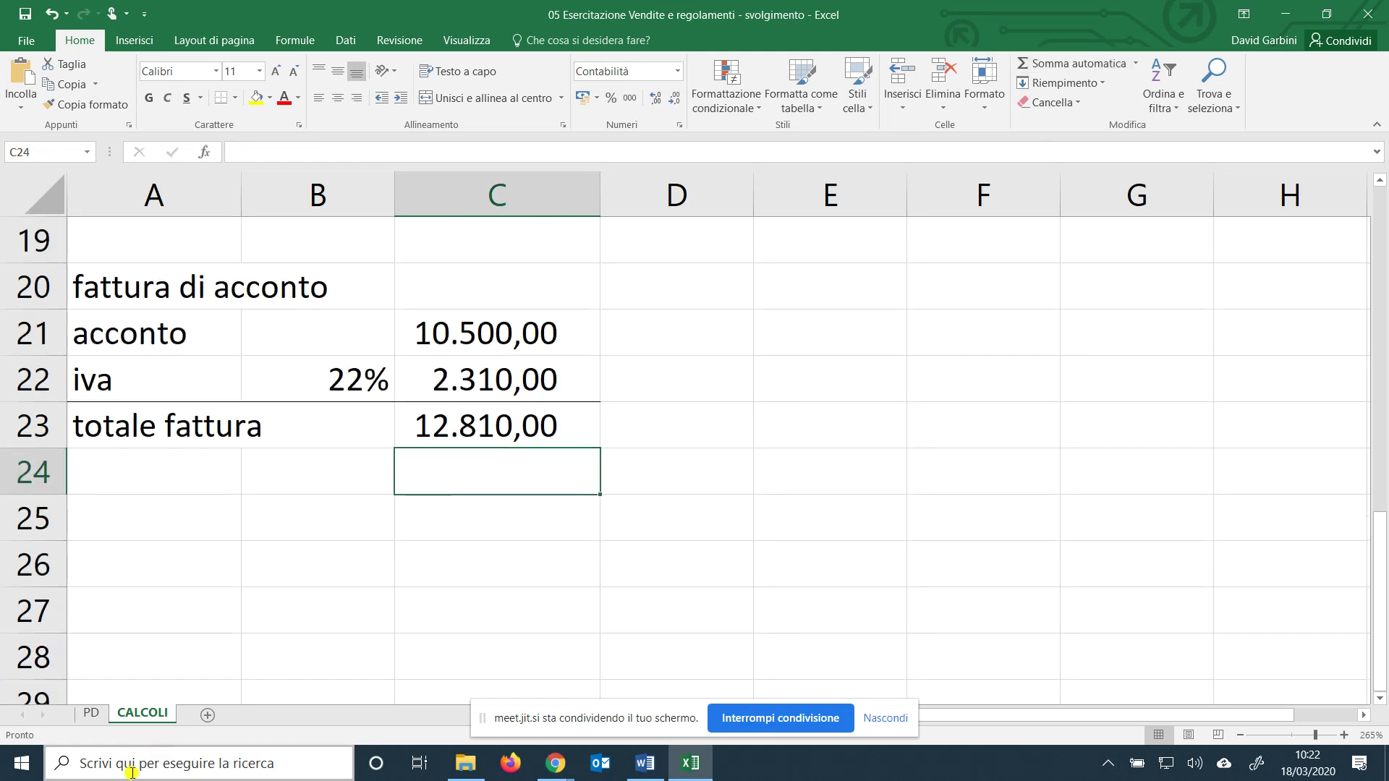
pyautogui.click(90, 714)
pyautogui.scroll(-1, 138, 665)
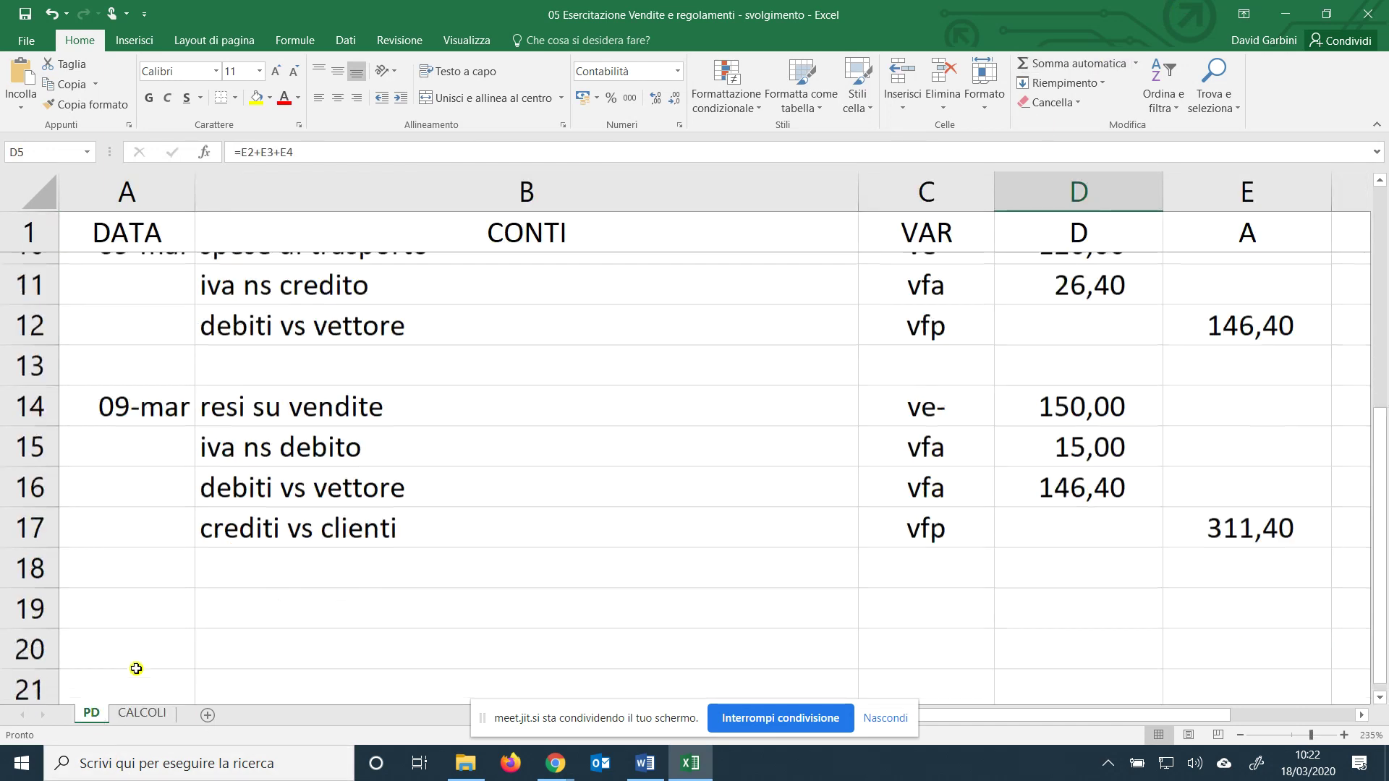
pyautogui.click(165, 586)
pyautogui.write('09/03')
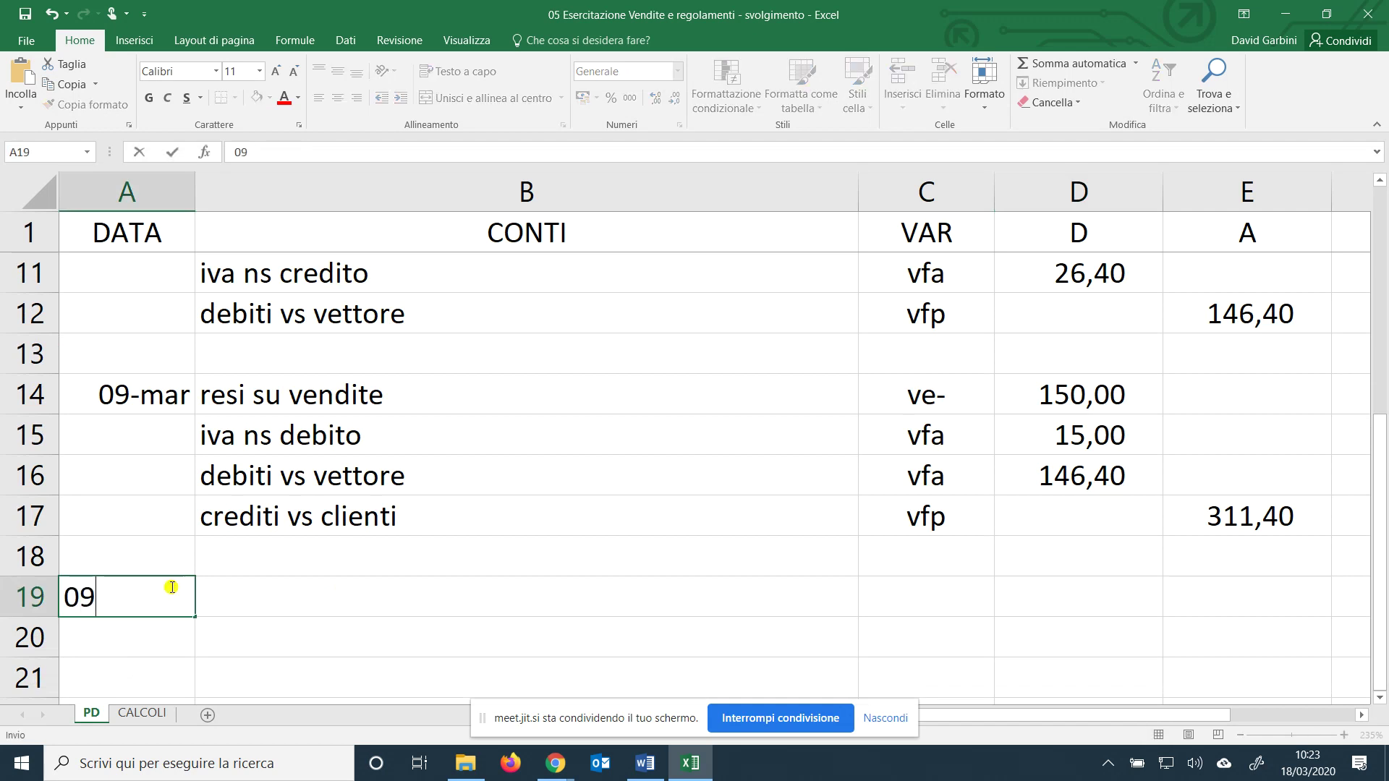
pyautogui.press('Return')
pyautogui.press('Tab')
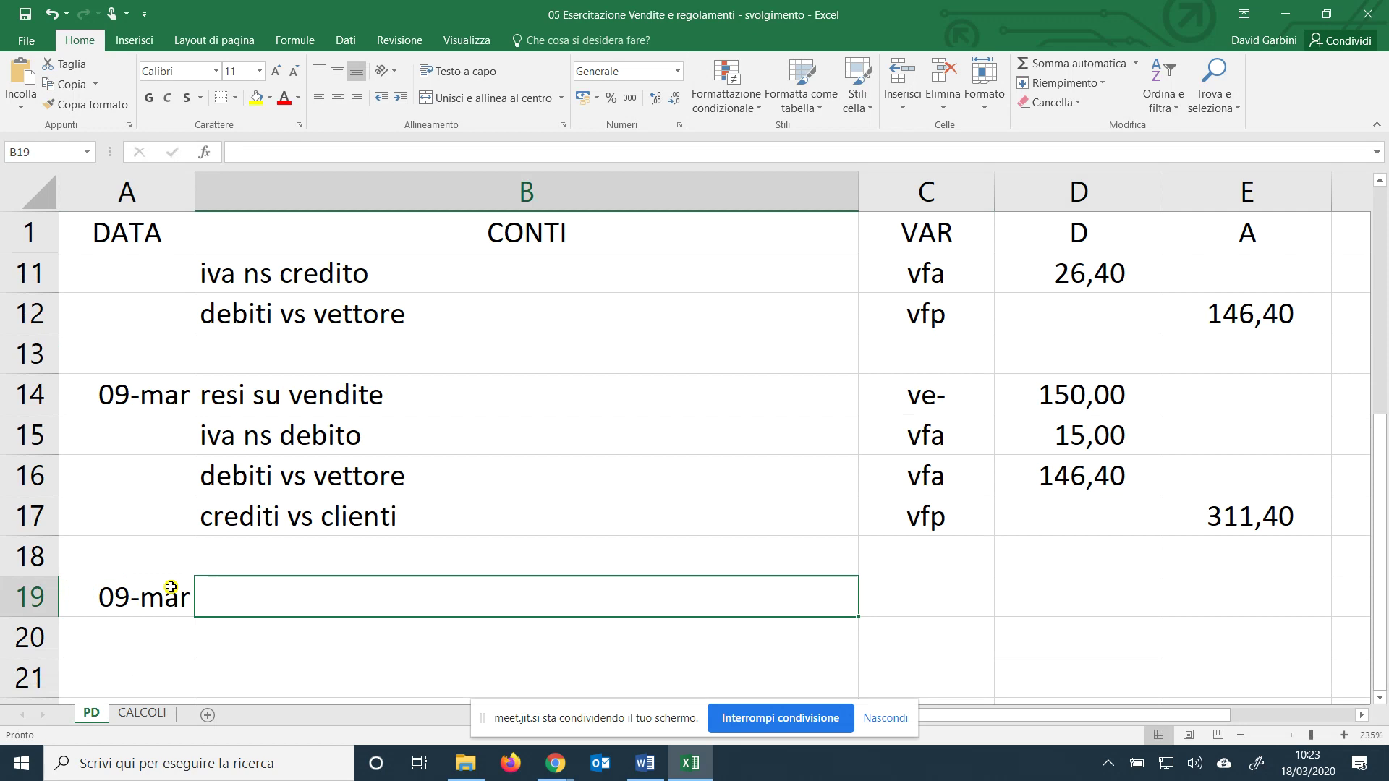
pyautogui.write('clienti c/acconti')
pyautogui.press('Return')
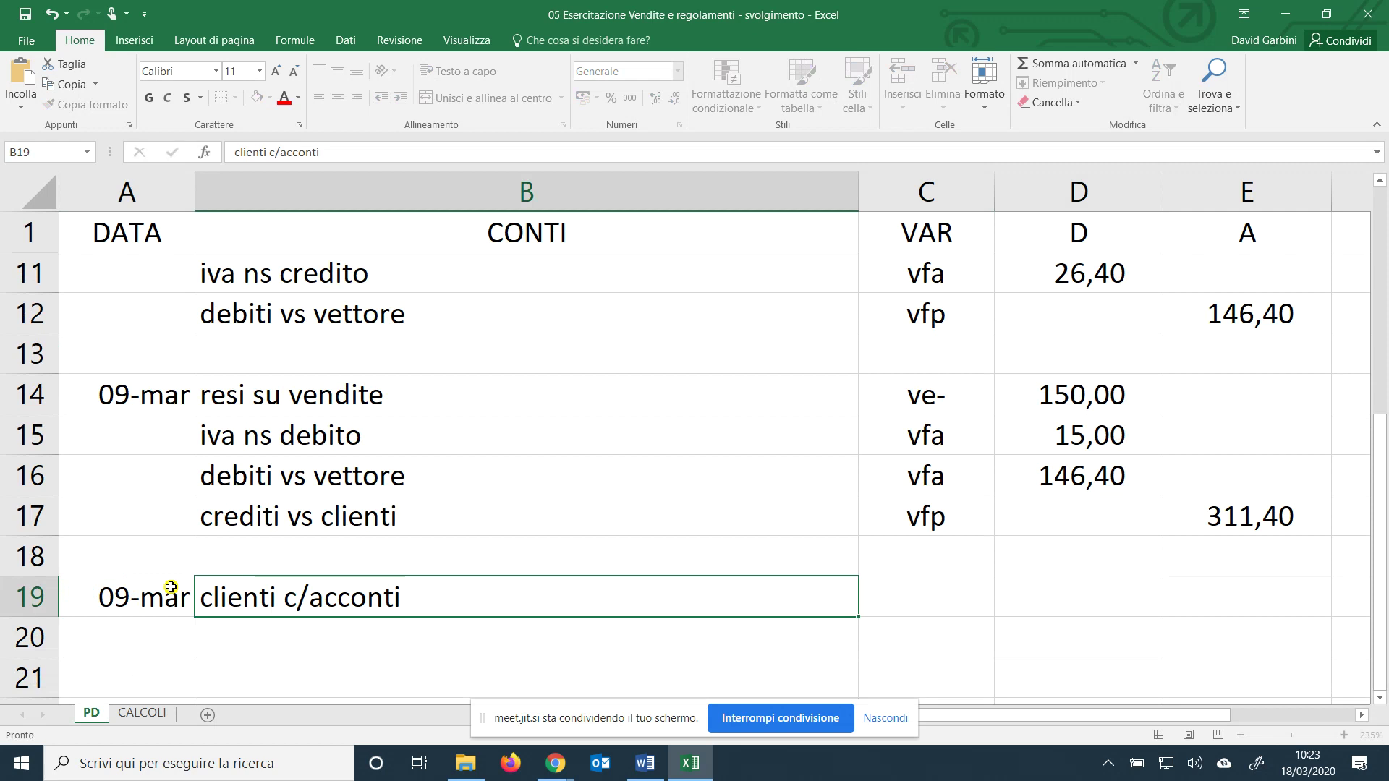
# Enter the variation vfa in C19 and link the debit amount in D19 to CALCOLI!C21.
pyautogui.press('Tab')
pyautogui.write('vfa')
pyautogui.press('Tab')
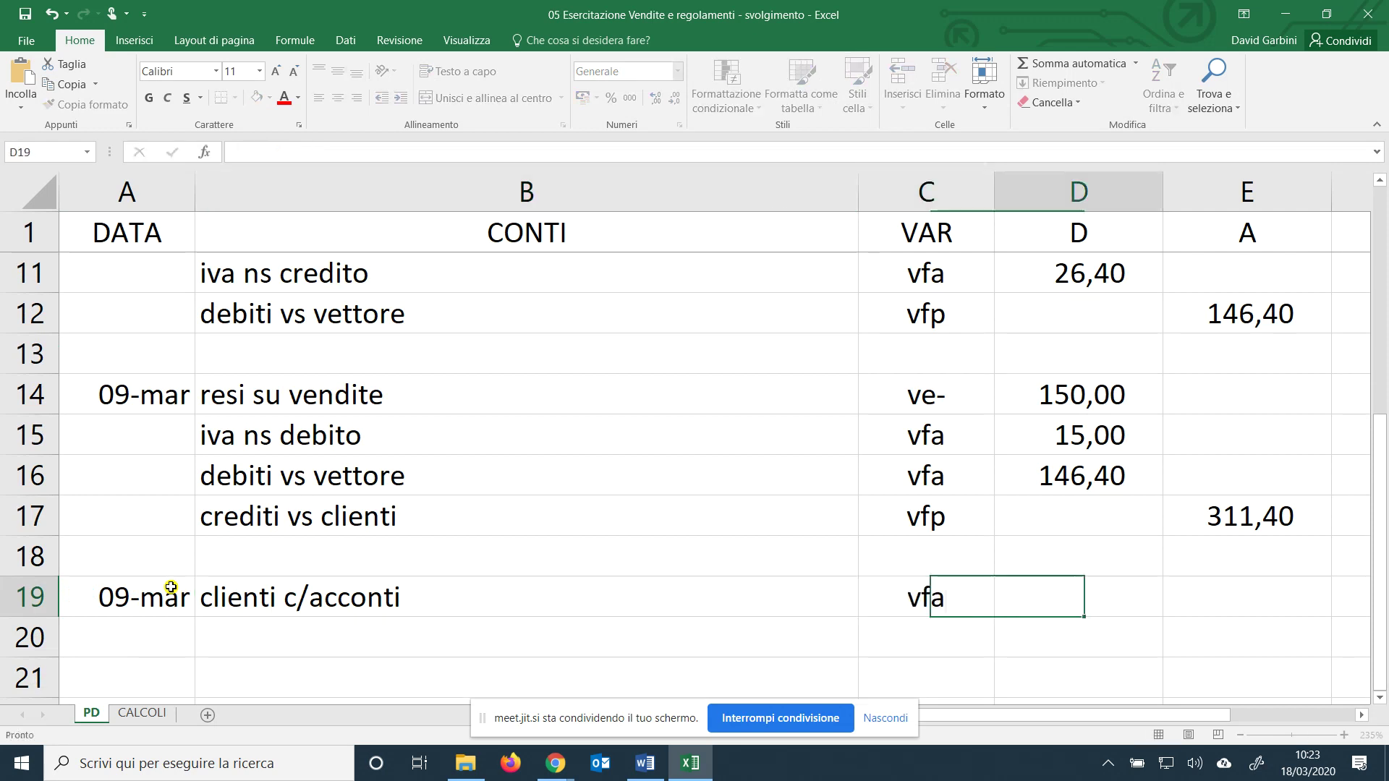
pyautogui.write('=')
pyautogui.click(142, 712)
pyautogui.click(495, 325)
pyautogui.press('Return')
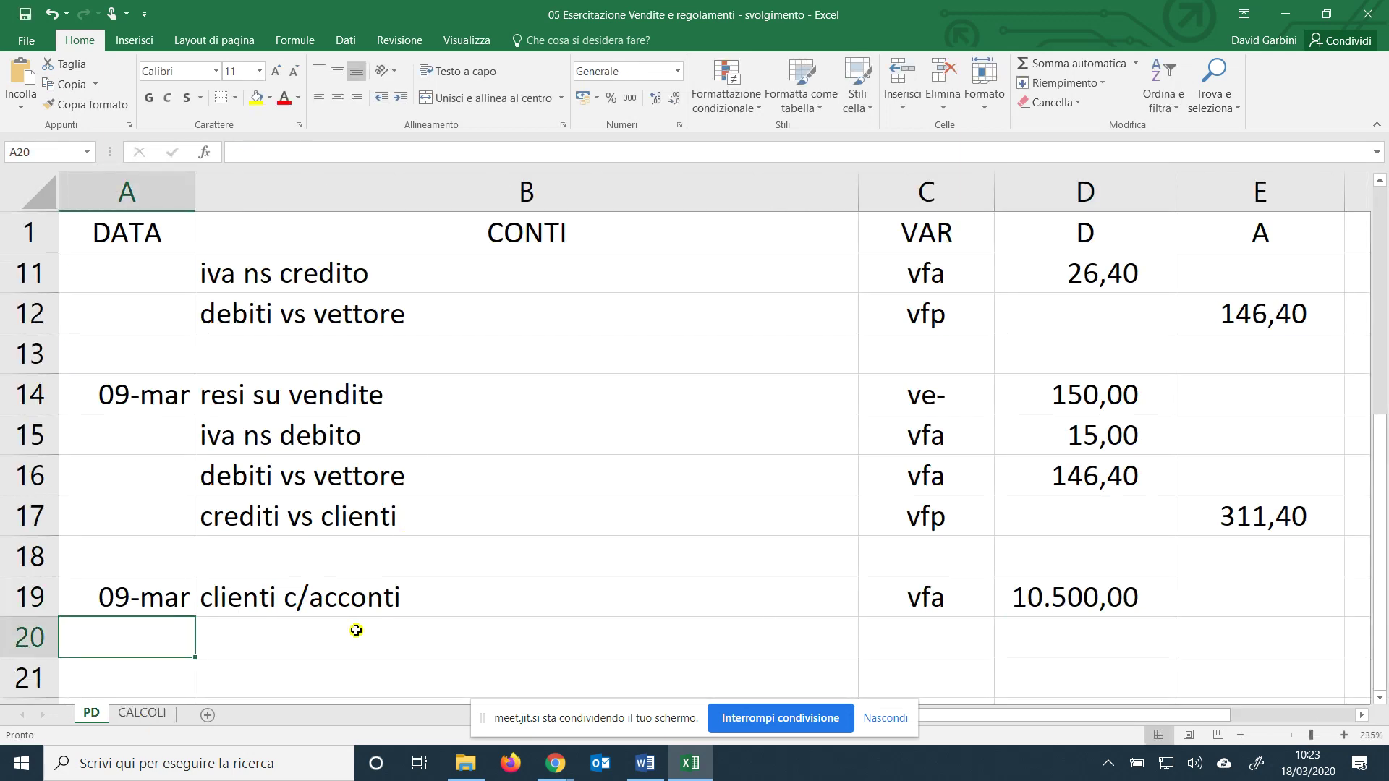
# Enter the partial account name "iva ns" in B20.
pyautogui.click(352, 632)
pyautogui.write('iva ns')
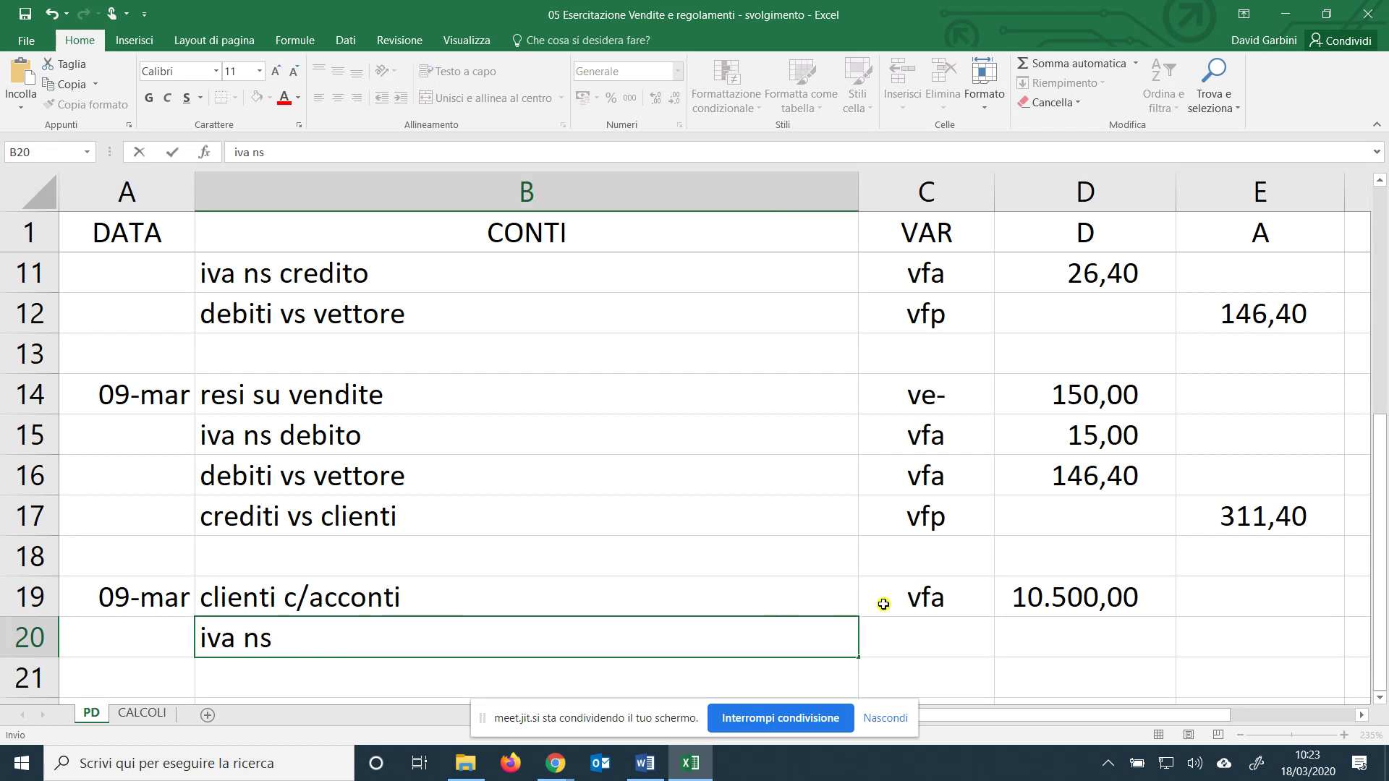
# Change the variation of "clienti c/acconti" in C19 to vfp and clear the debit amount in D19.
pyautogui.click(942, 608)
pyautogui.doubleClick(960, 602)
pyautogui.press('BackSpace')
pyautogui.write('p')
pyautogui.press('Tab')
pyautogui.press('Delete')
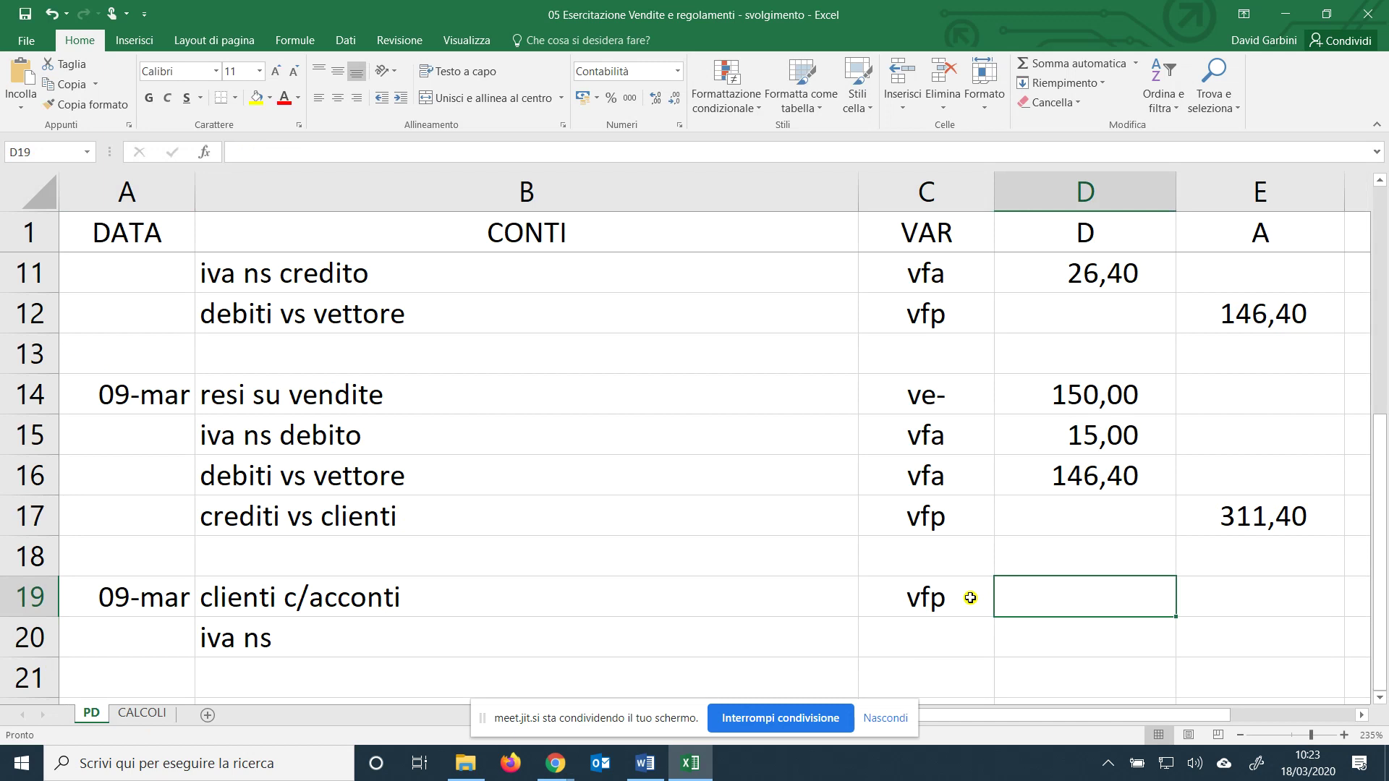
# Link the credit amount of "clienti c/acconti" in E19 to CALCOLI!C21.
pyautogui.press('Tab')
pyautogui.write('=')
pyautogui.click(162, 700)
pyautogui.click(162, 709)
pyautogui.click(515, 346)
pyautogui.press('Return')
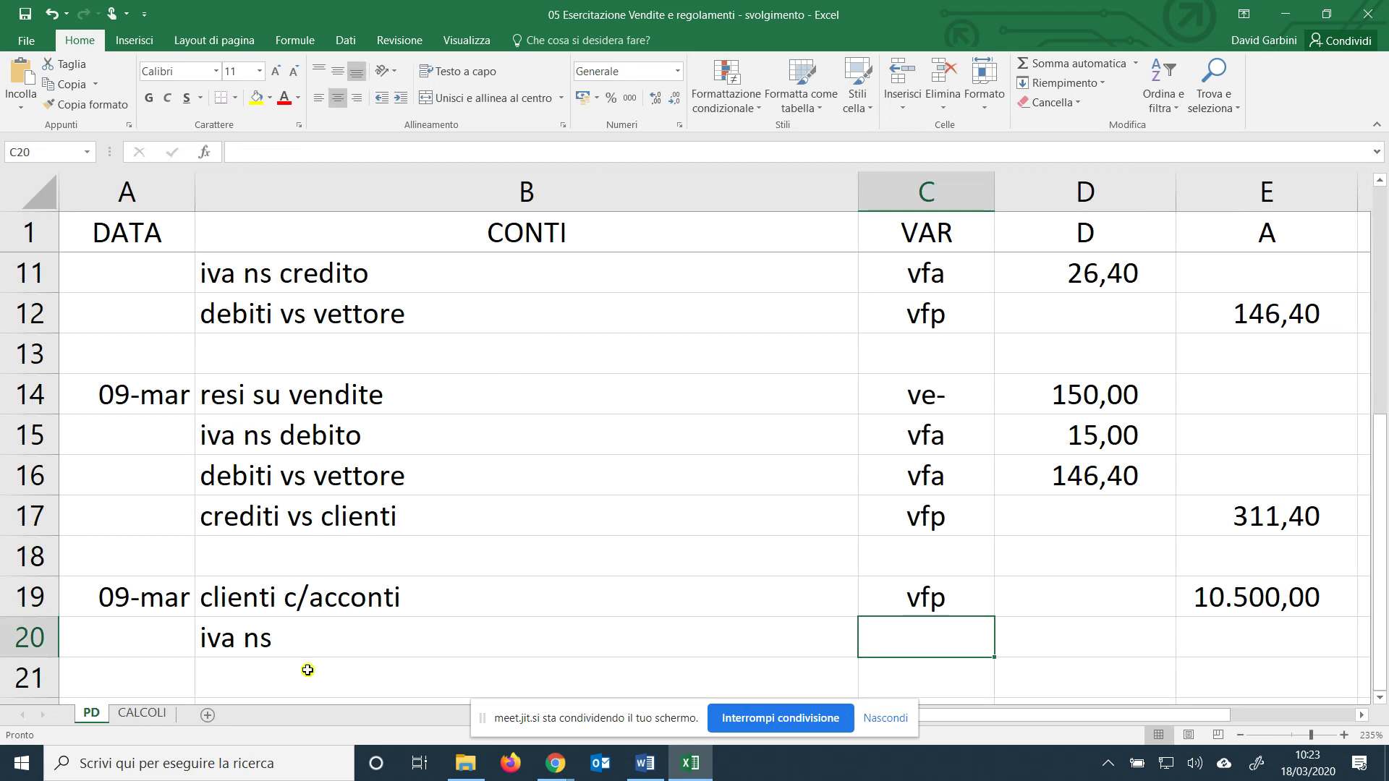
# Complete the account name in B20 as "iva ns debito" and enter the variation vfp in C20.
pyautogui.doubleClick(332, 645)
pyautogui.write('debito')
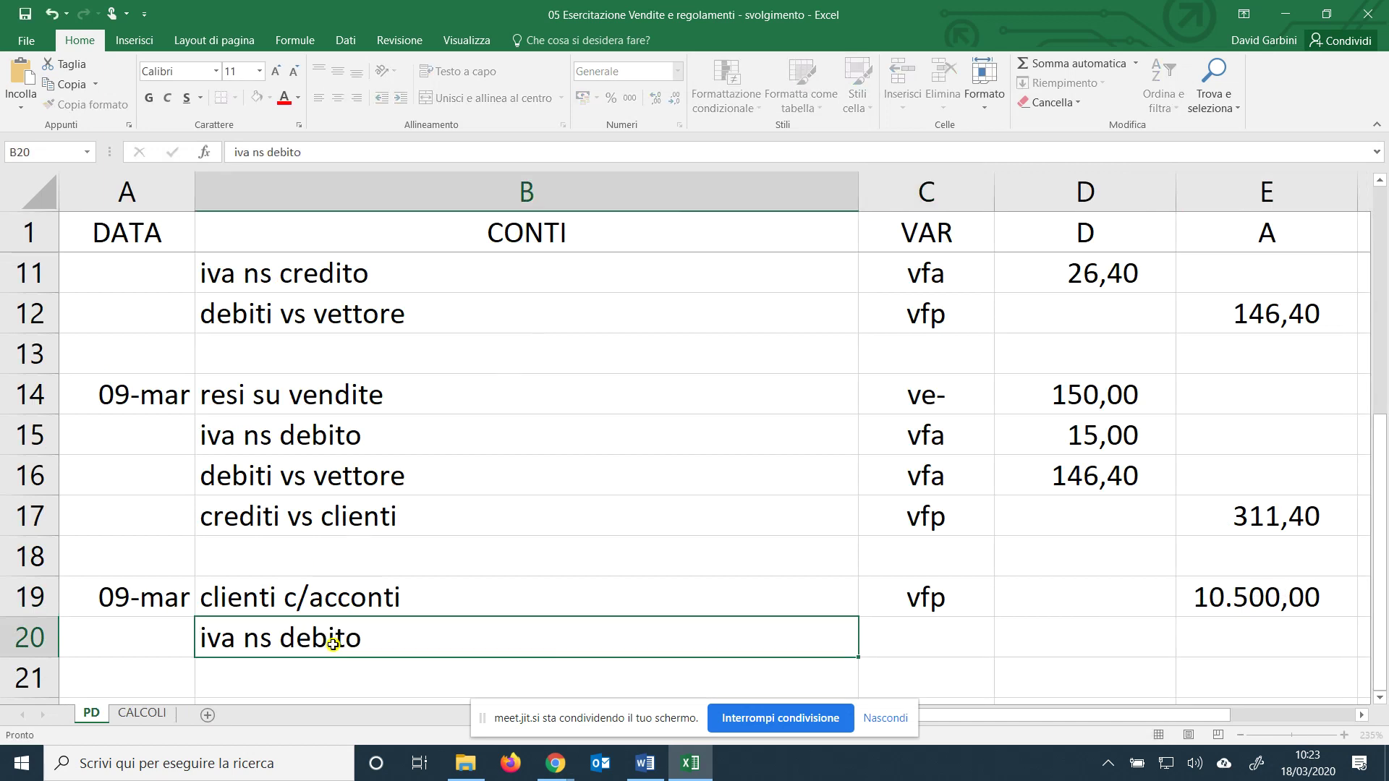
pyautogui.press('Tab')
pyautogui.write('vf')
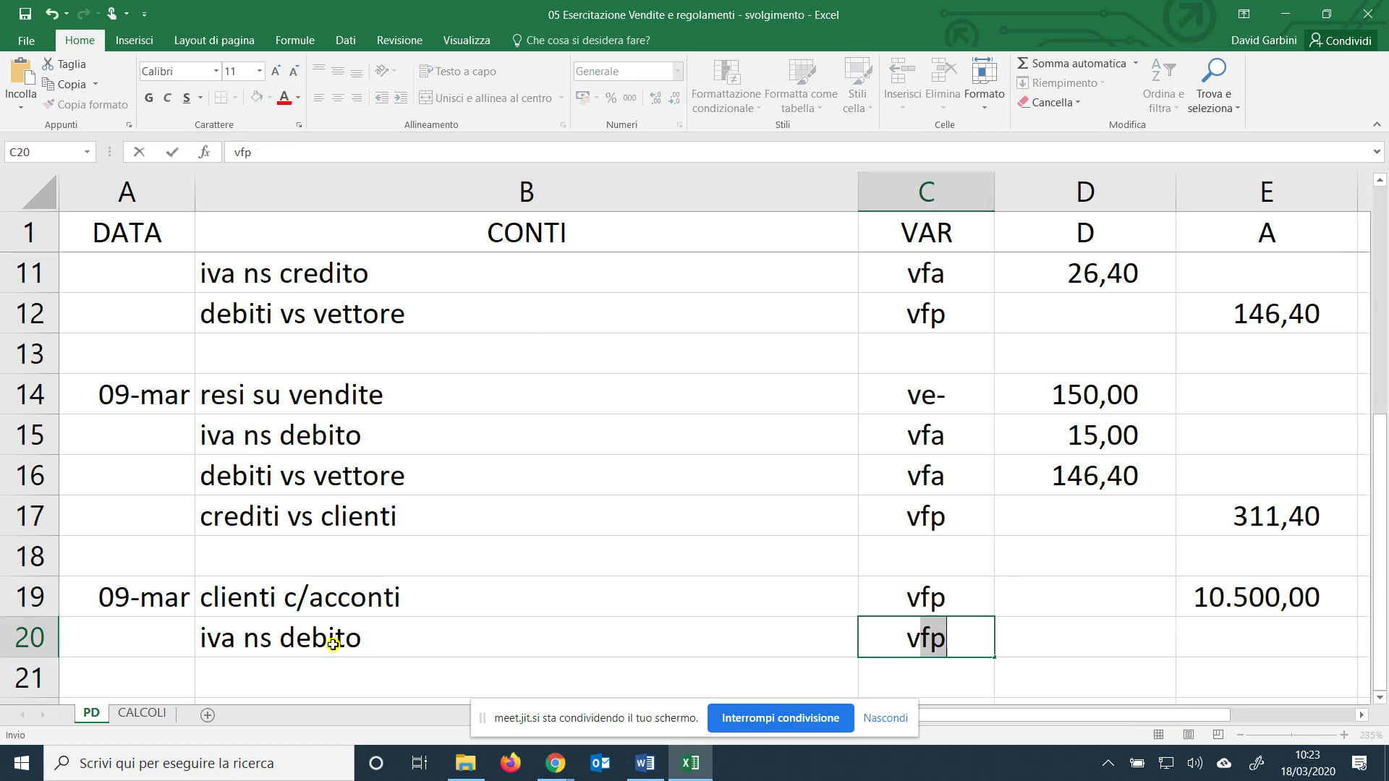
pyautogui.write('p')
pyautogui.press('Tab')
pyautogui.press('Tab')
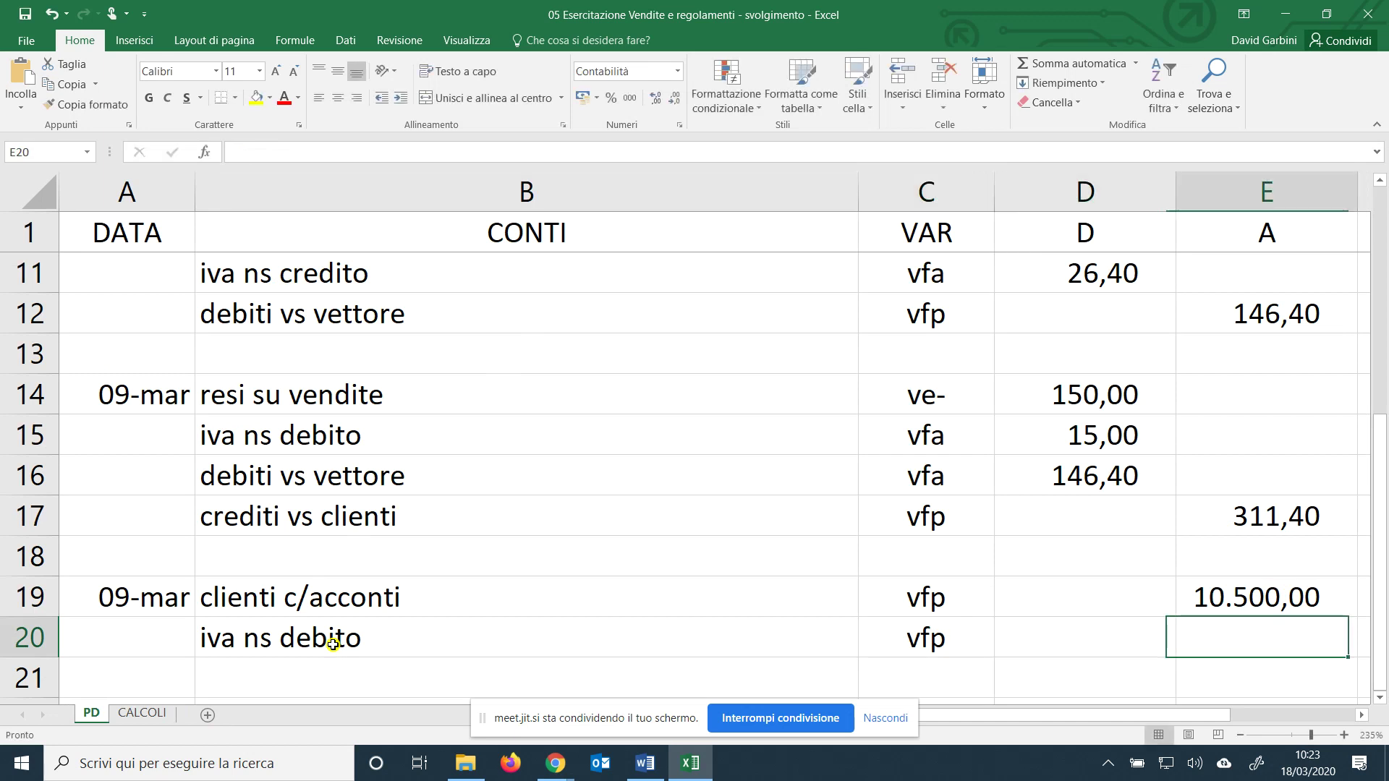
# Link the credit amount of "iva ns debito" in E20 to the advance invoice's VAT amount on the CALCOLI sheet.
pyautogui.write('=')
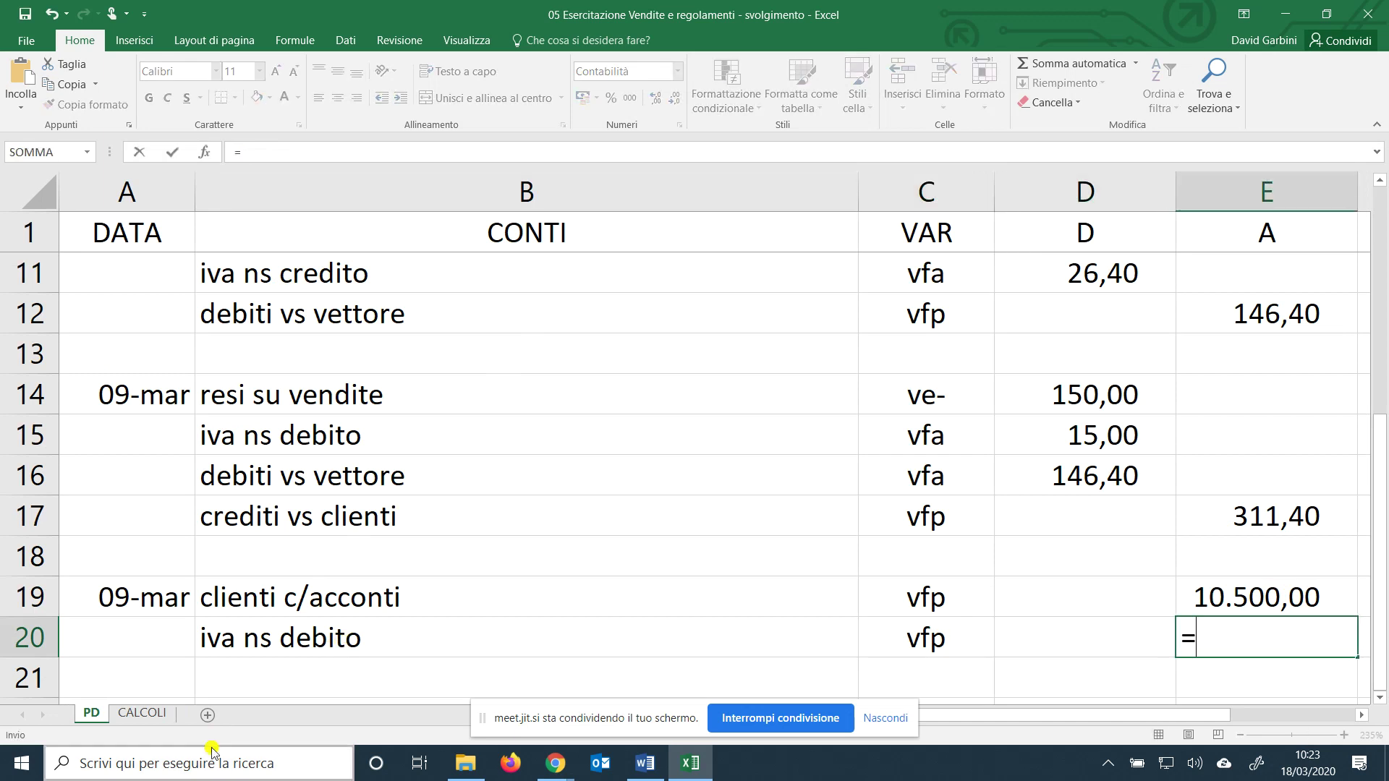
pyautogui.click(166, 713)
pyautogui.click(502, 383)
pyautogui.press('Return')
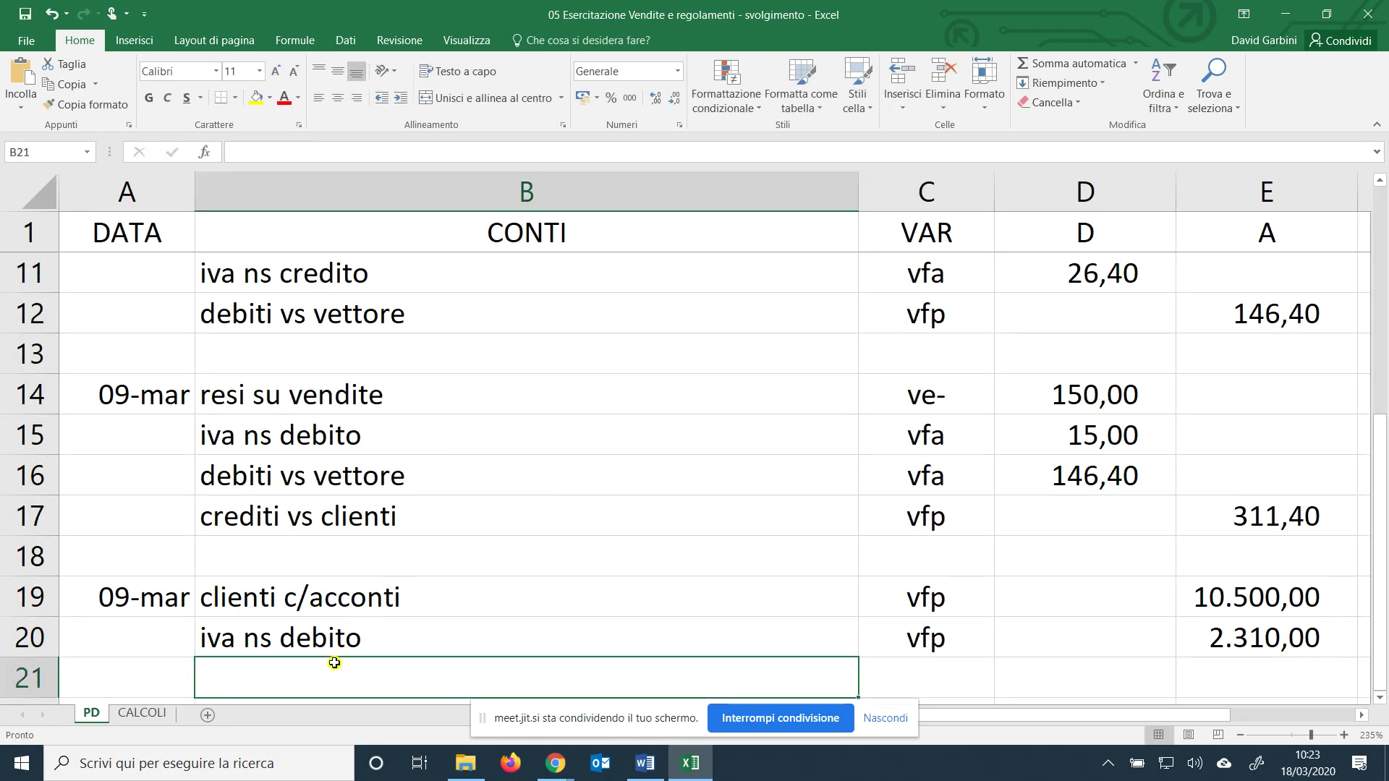
# Enter the account "crediti vs clienti" in B21 with the variation vfa in C21.
pyautogui.write('crediti vs clienti')
pyautogui.press('Tab')
pyautogui.write('vfa')
pyautogui.press('Tab')
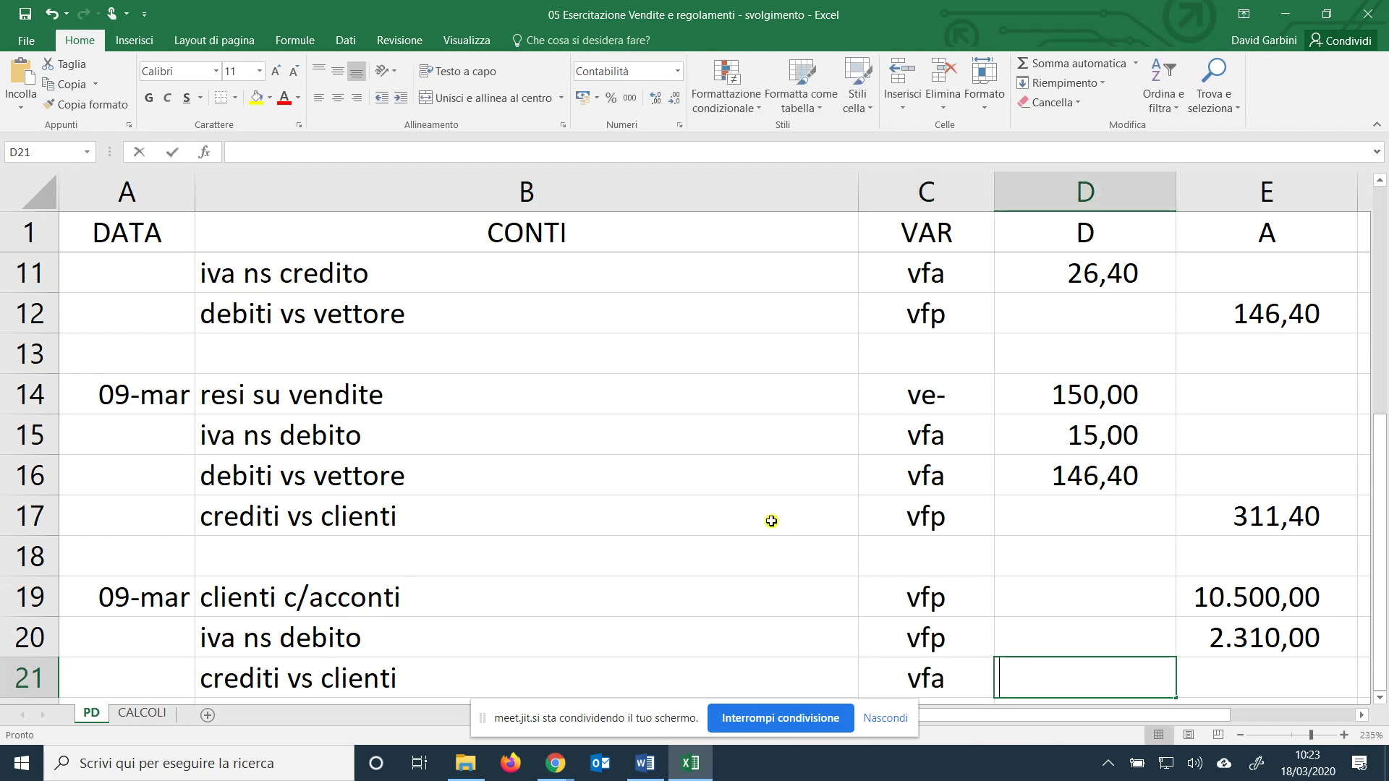
# Calculate the debit amount in D21 as the sum of E19 and E20.
pyautogui.write('=')
pyautogui.click(1262, 599)
pyautogui.write('+')
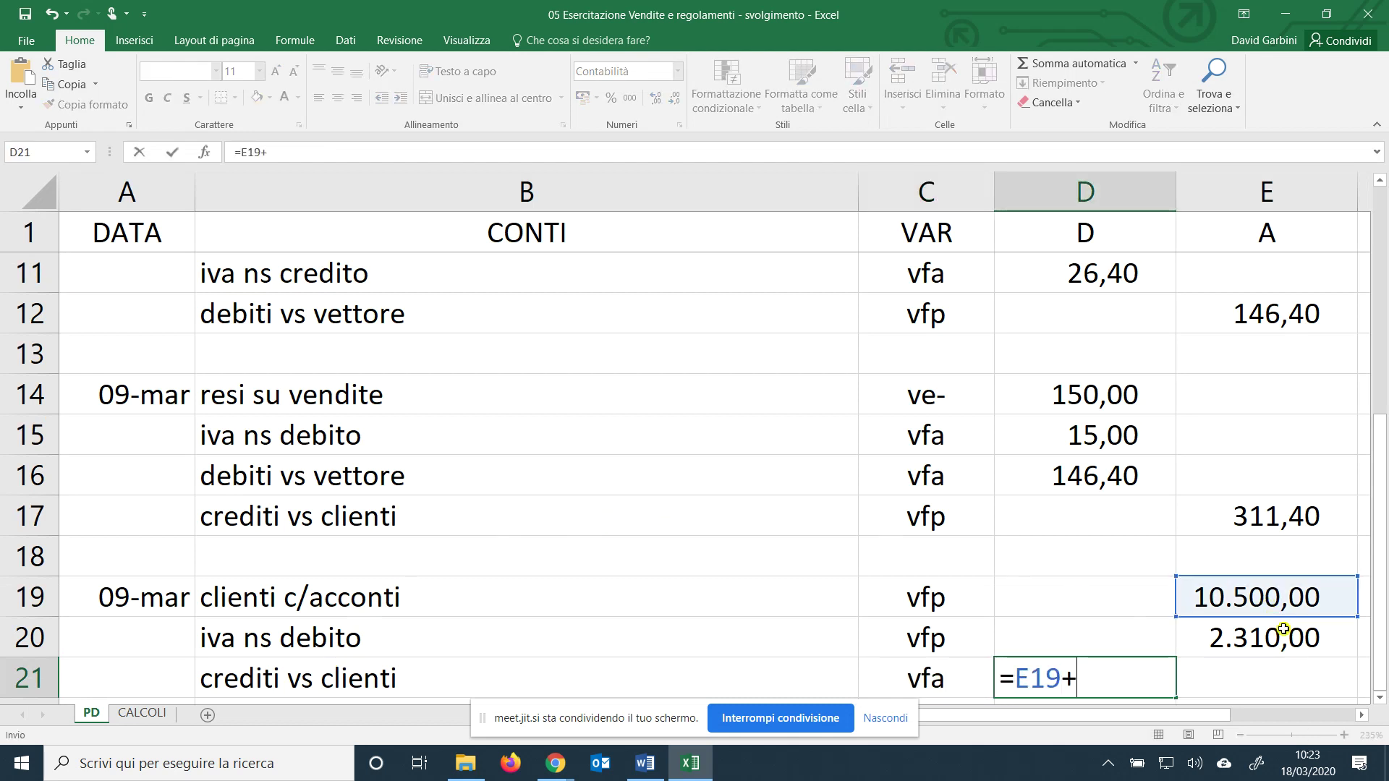
pyautogui.click(1283, 629)
pyautogui.press('Return')
# Start a new entry in row 23 dated 09/03 and link its account name in B23 to B21.
pyautogui.scroll(-2, 1218, 601)
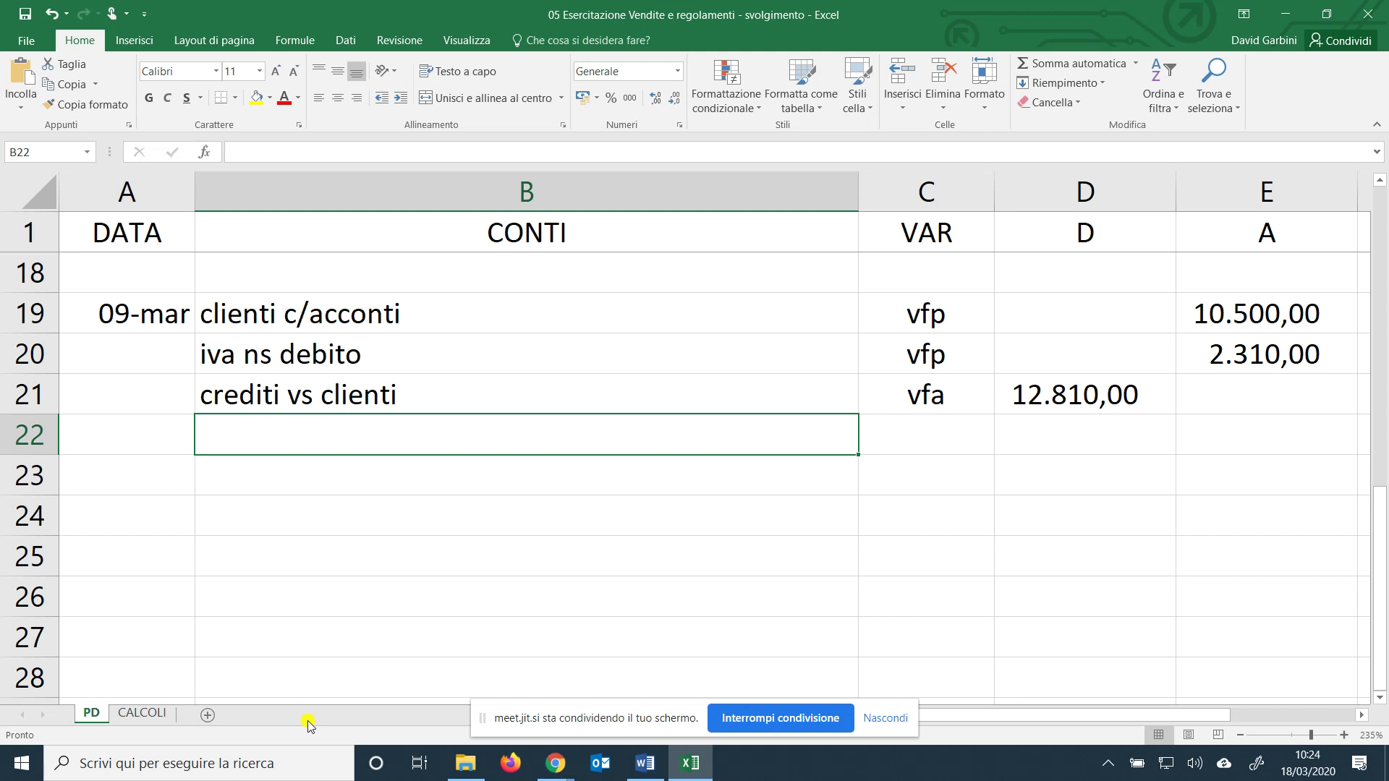
pyautogui.click(150, 486)
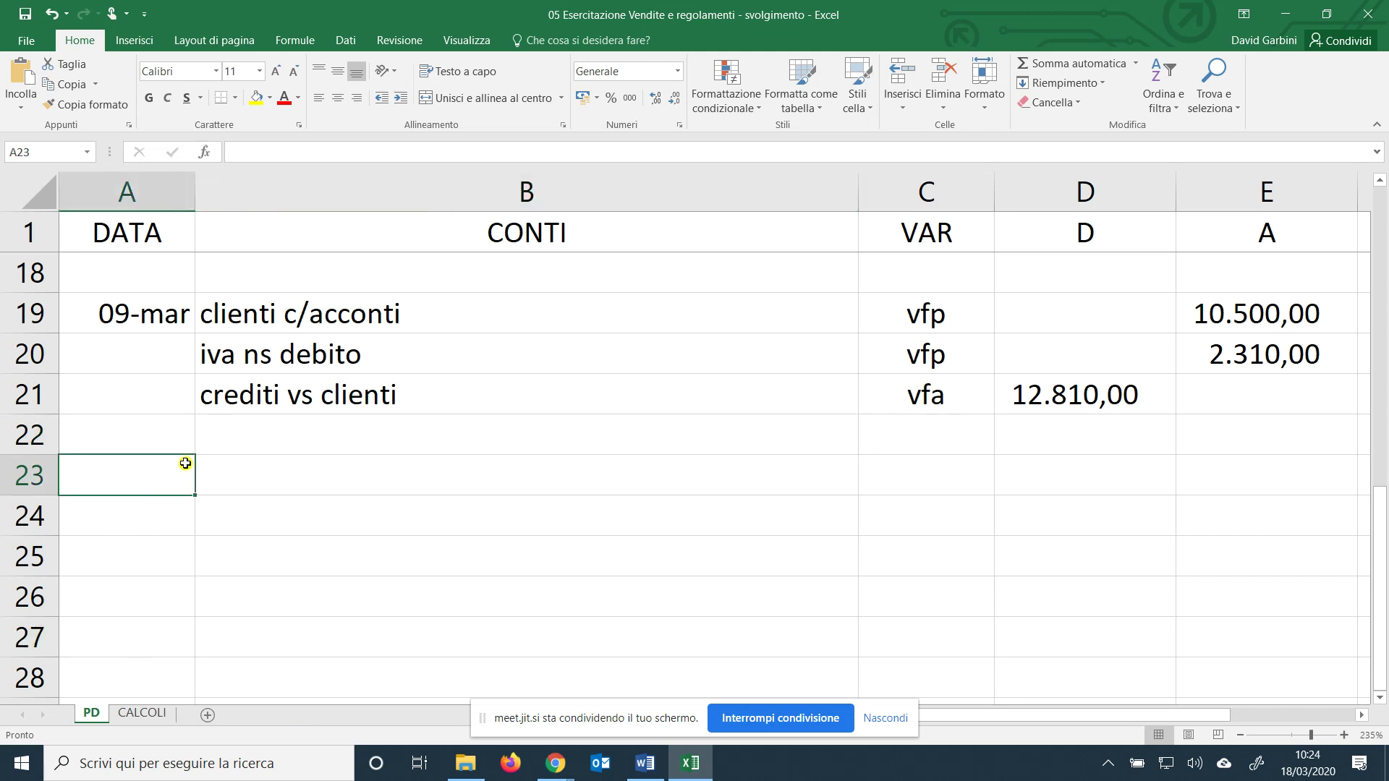
pyautogui.write('09/03')
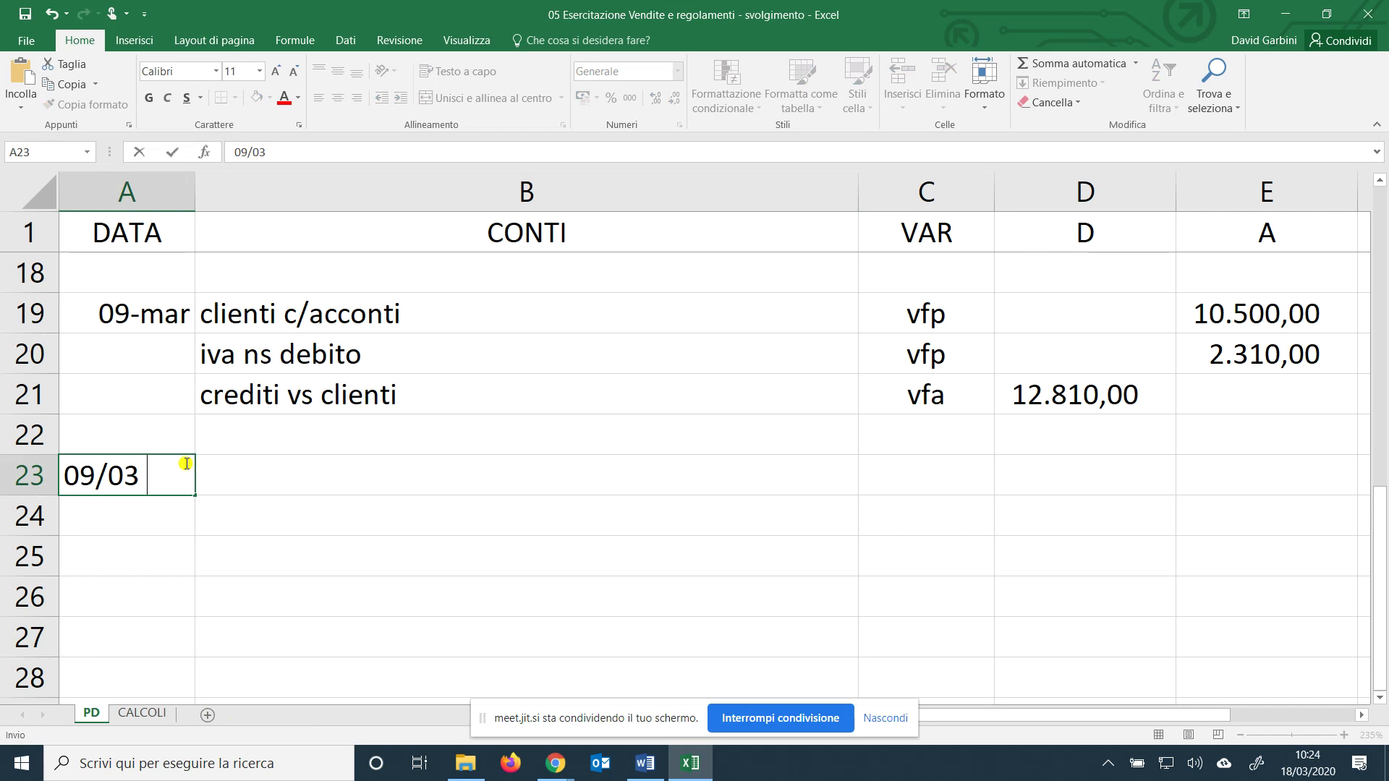
pyautogui.press('Tab')
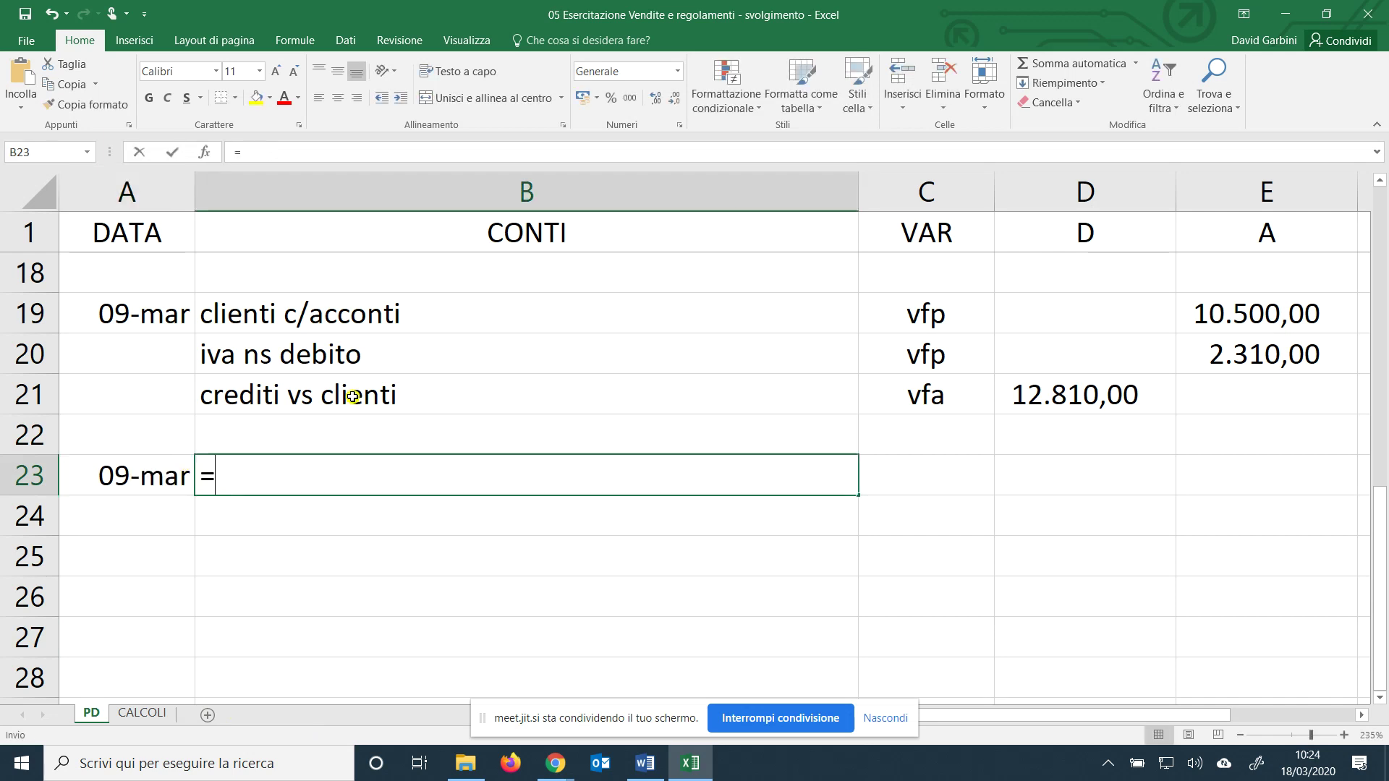
pyautogui.write('=')
pyautogui.click(397, 395)
pyautogui.press('Return')
# Enter the variation vfp in C23 and link the credit amount in E23 to D21.
pyautogui.click(906, 476)
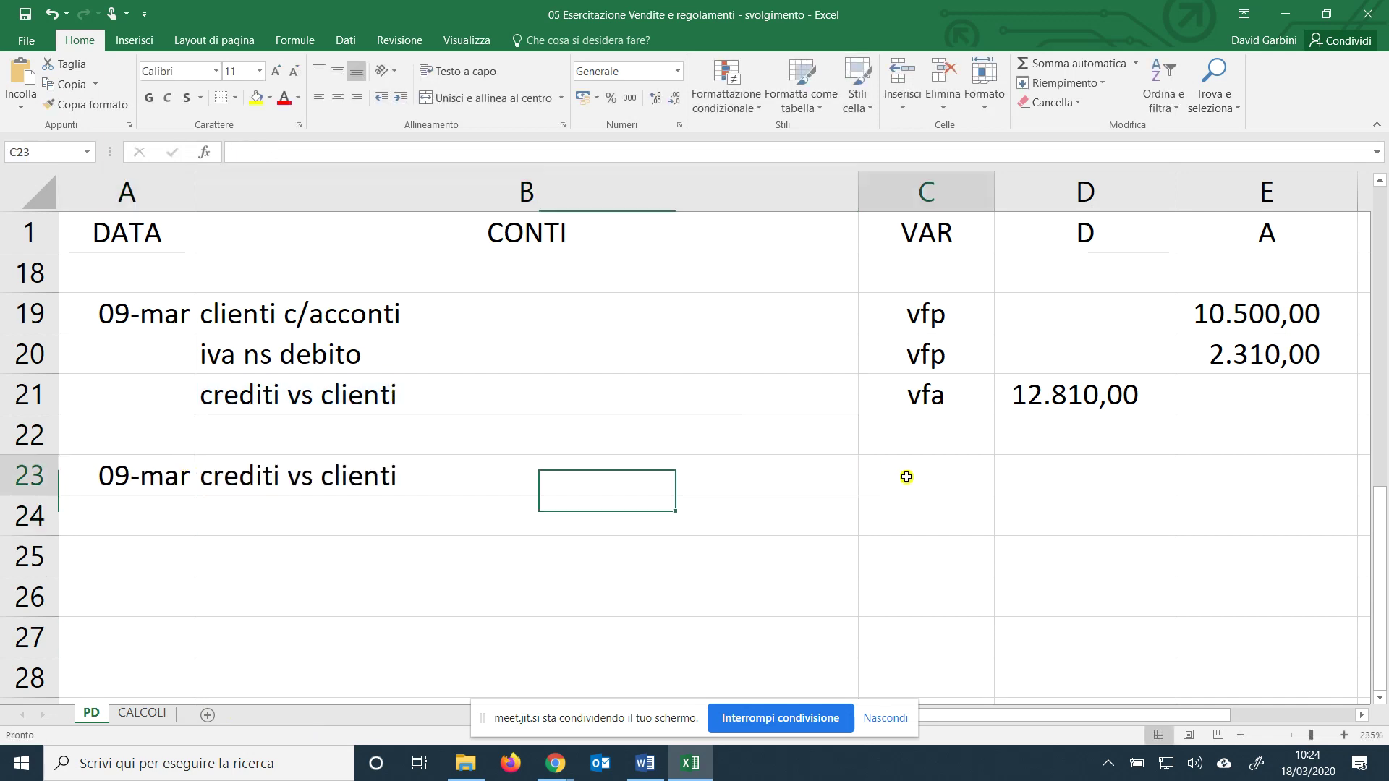
pyautogui.write('vfp')
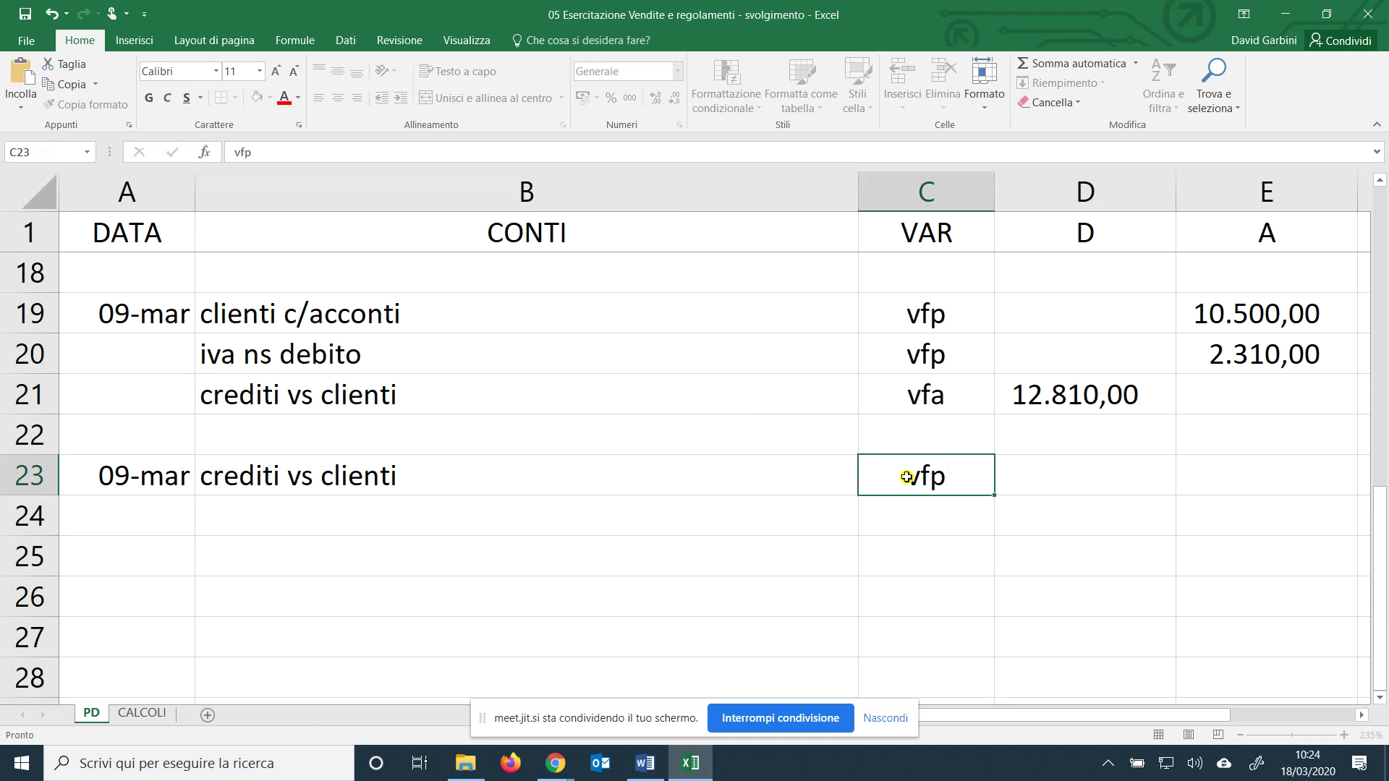
pyautogui.press('Tab')
pyautogui.press('Tab')
pyautogui.write('=')
pyautogui.click(1020, 405)
pyautogui.press('Return')
# Fill row 24 with the account A/B, the variation vfa and a debit amount linked to E23.
pyautogui.click(458, 517)
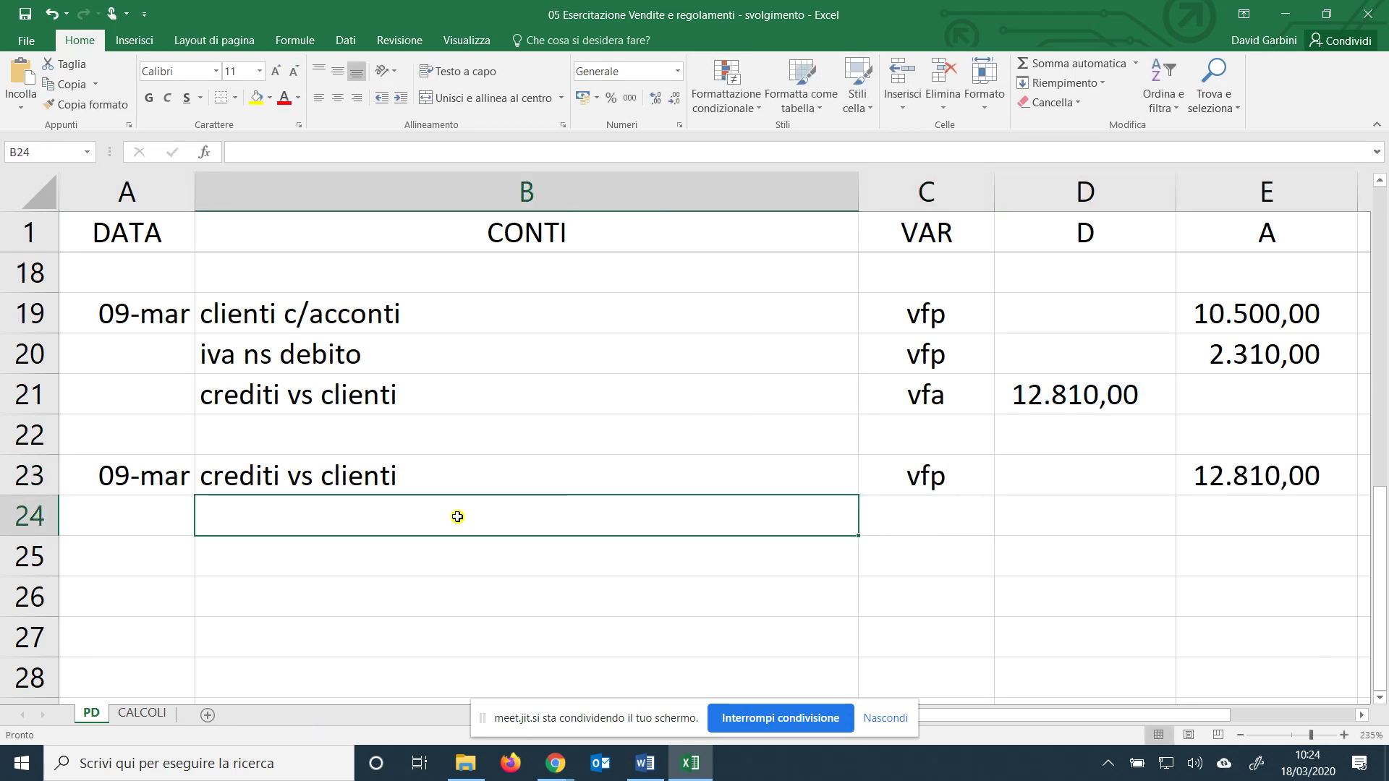
pyautogui.write('A/B')
pyautogui.press('Tab')
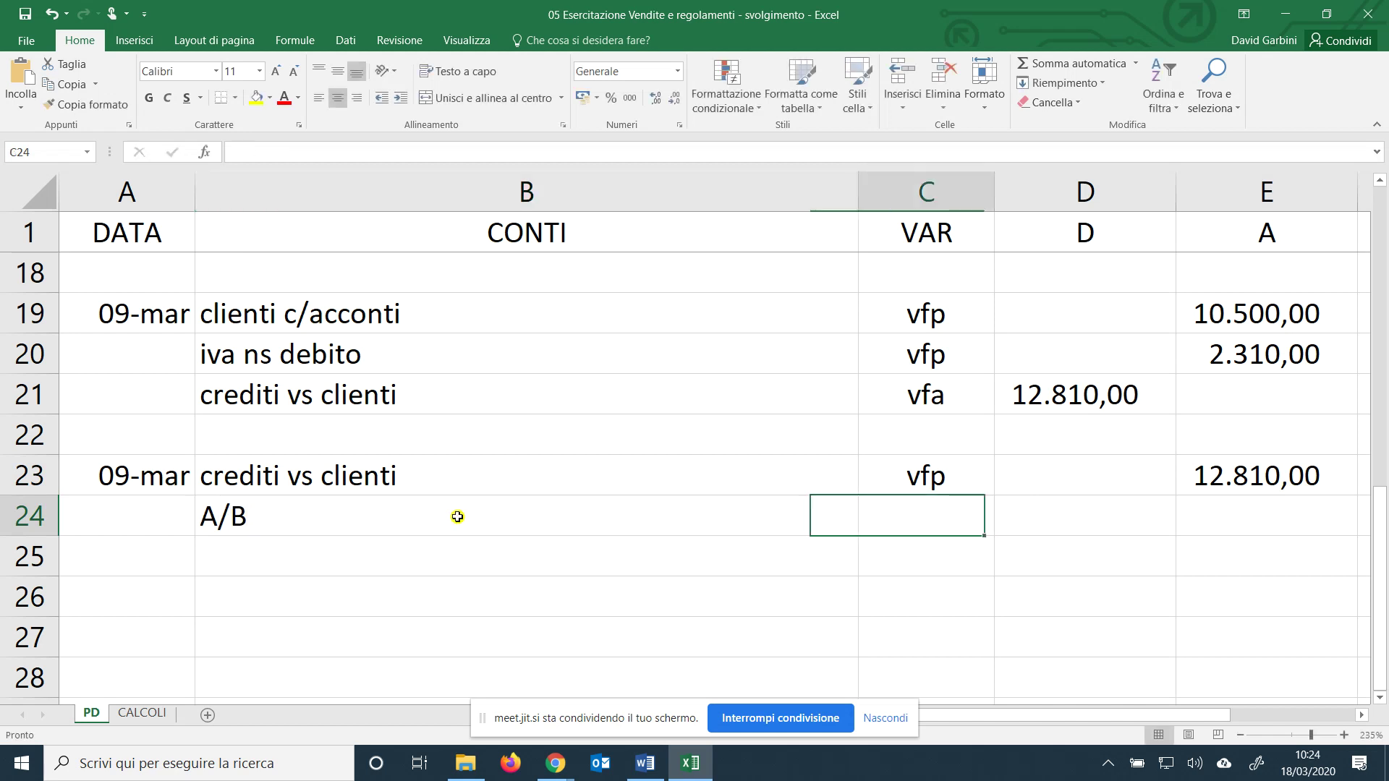
pyautogui.write('vfa')
pyautogui.press('Tab')
pyautogui.write('=')
pyautogui.click(1301, 480)
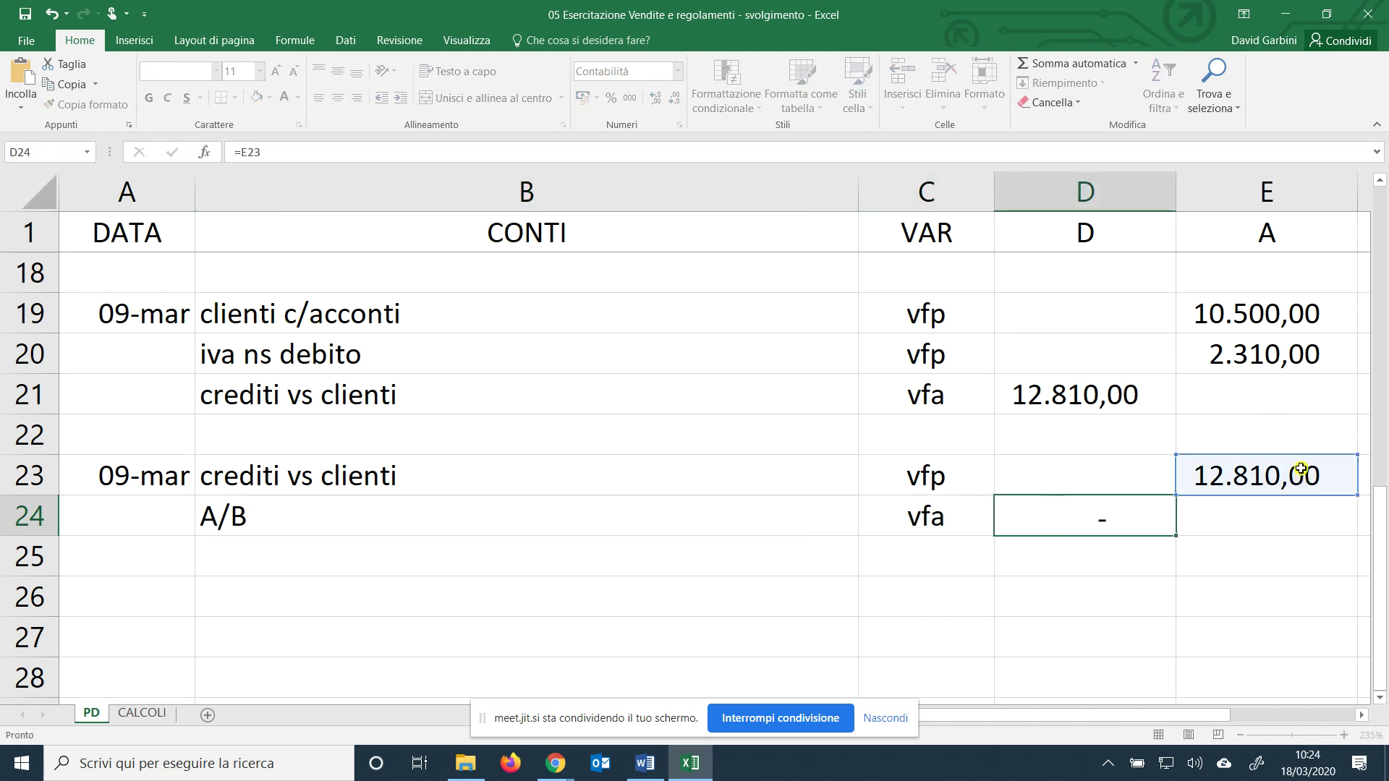
pyautogui.press('Return')
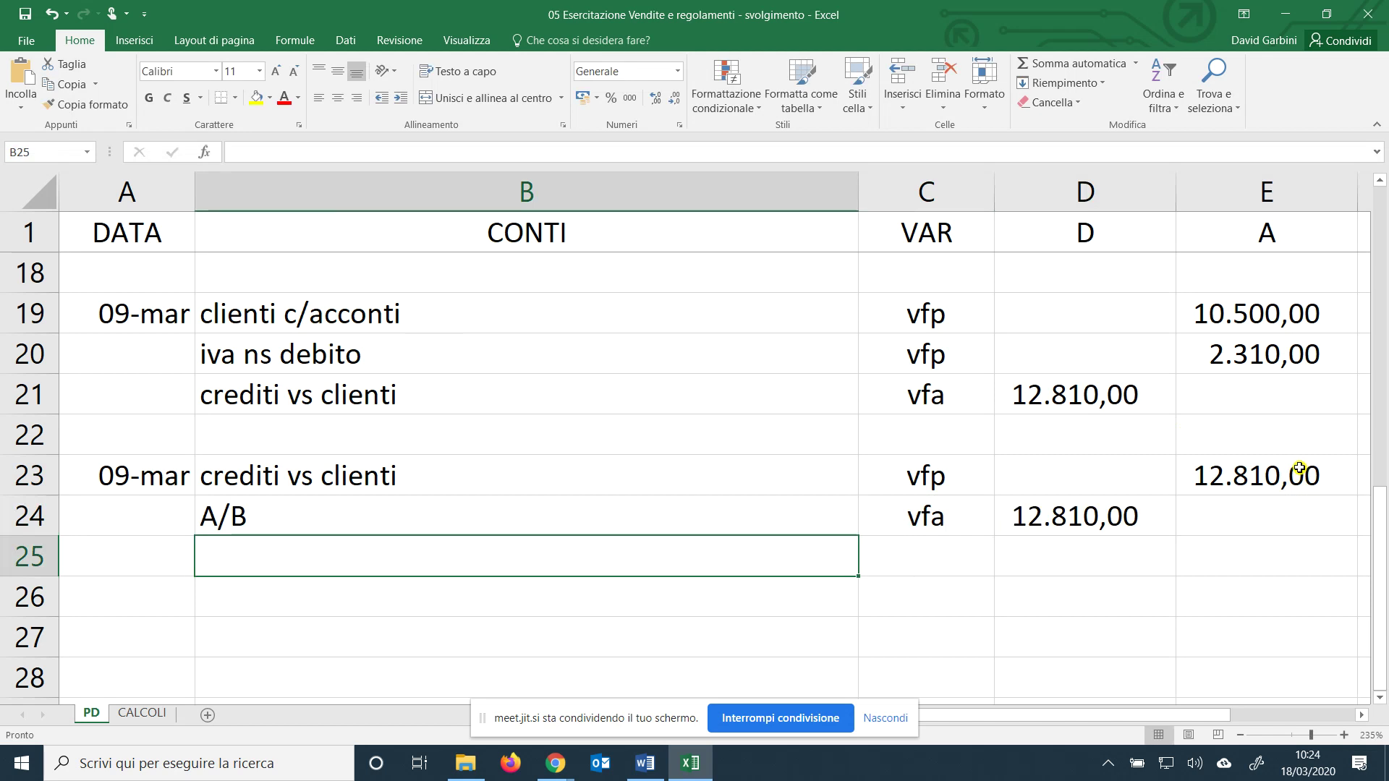
# Start a new entry in row 26 dated 09/03 with the account A/B and the variation vfp.
pyautogui.click(152, 587)
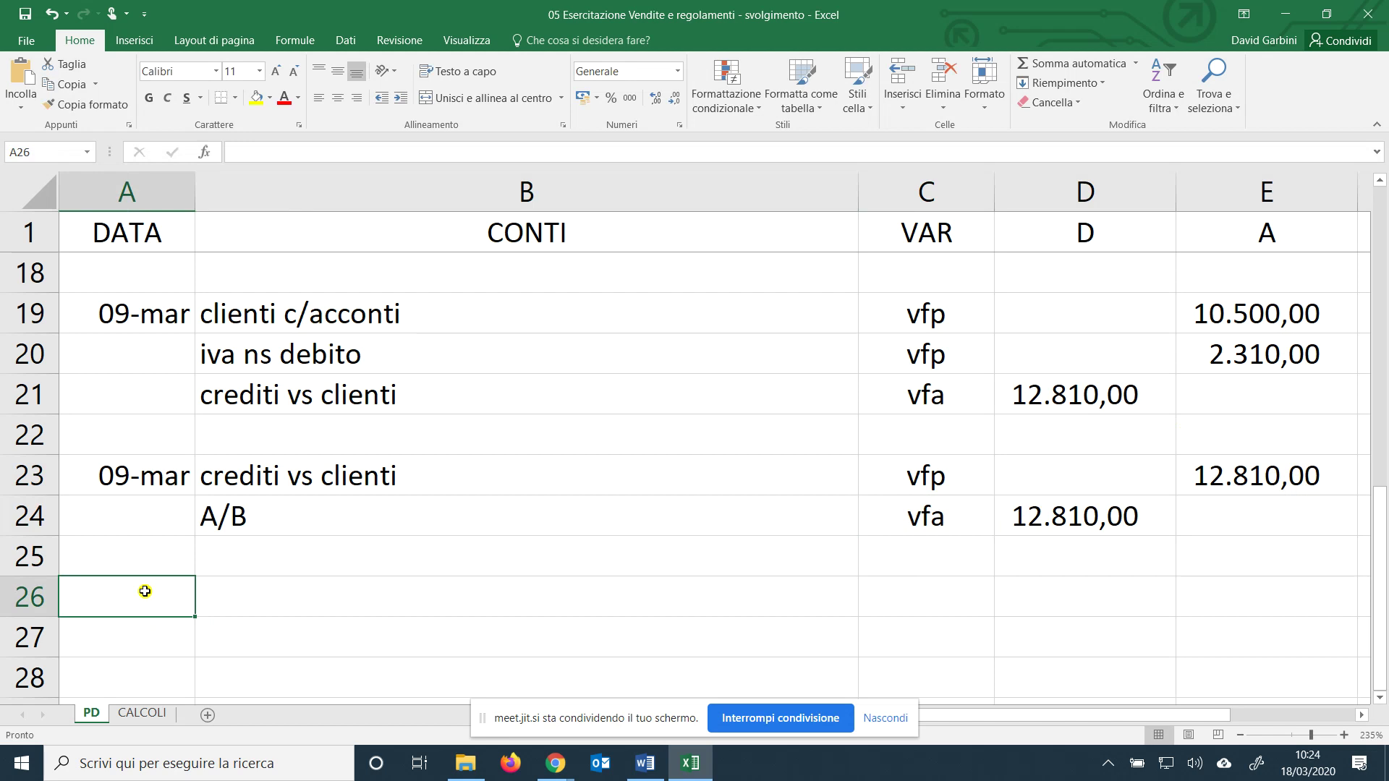
pyautogui.write('09/')
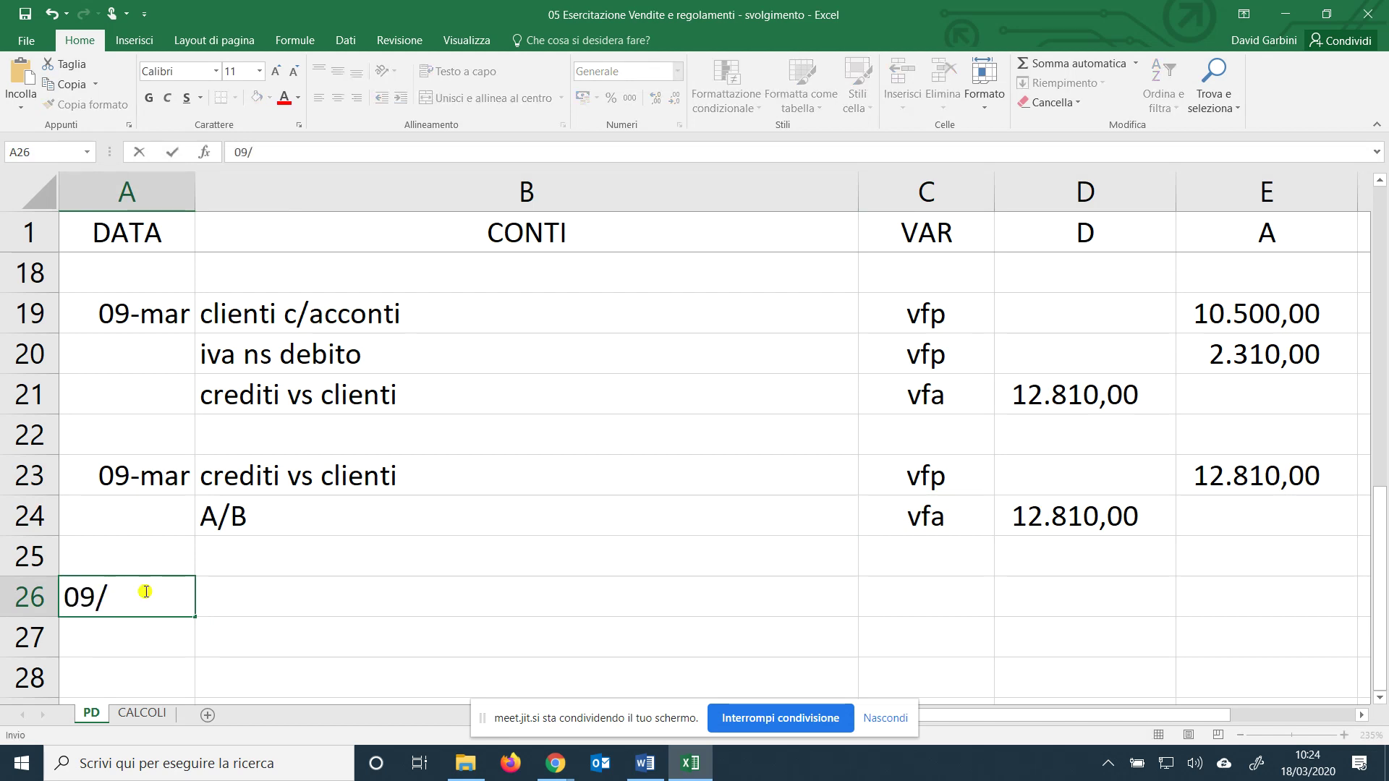
pyautogui.write('03')
pyautogui.press('Tab')
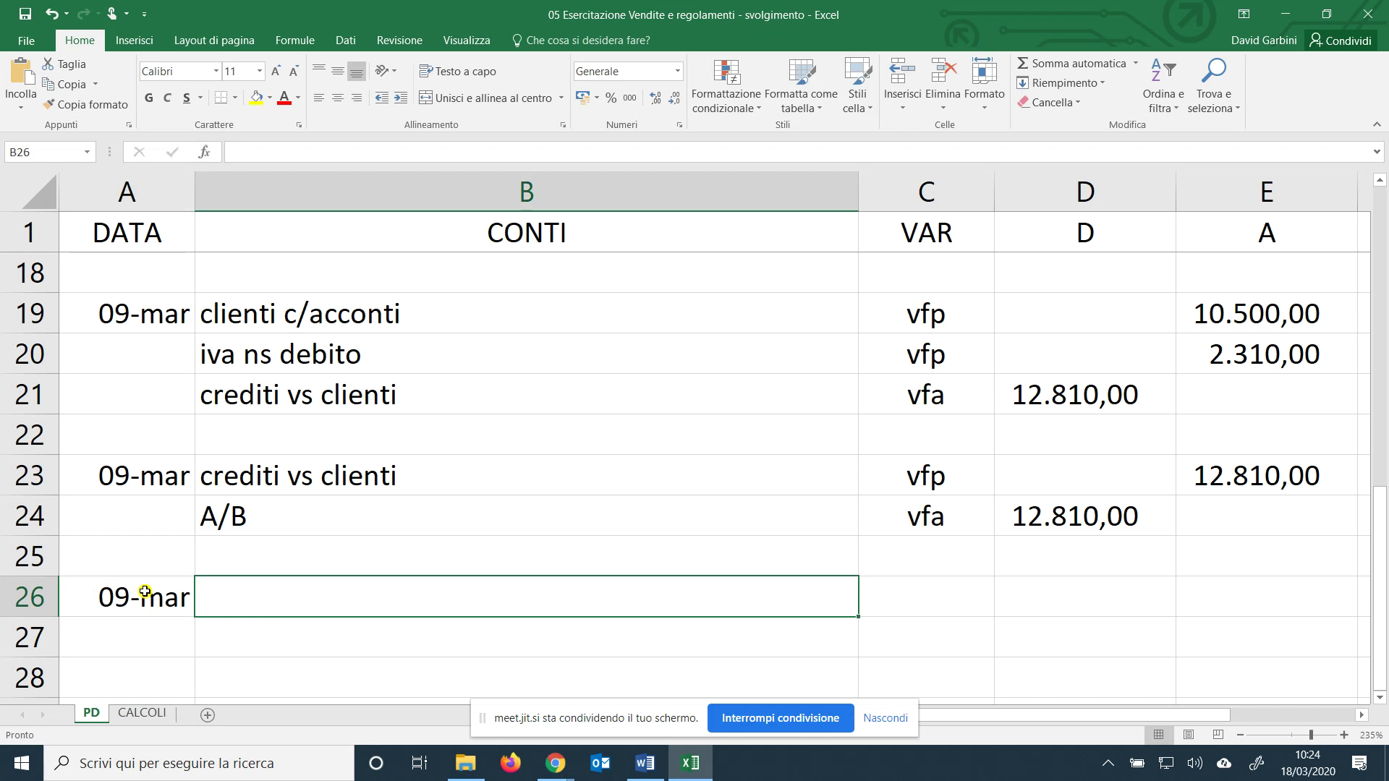
pyautogui.write('A/B')
pyautogui.press('Tab')
pyautogui.write('vfp')
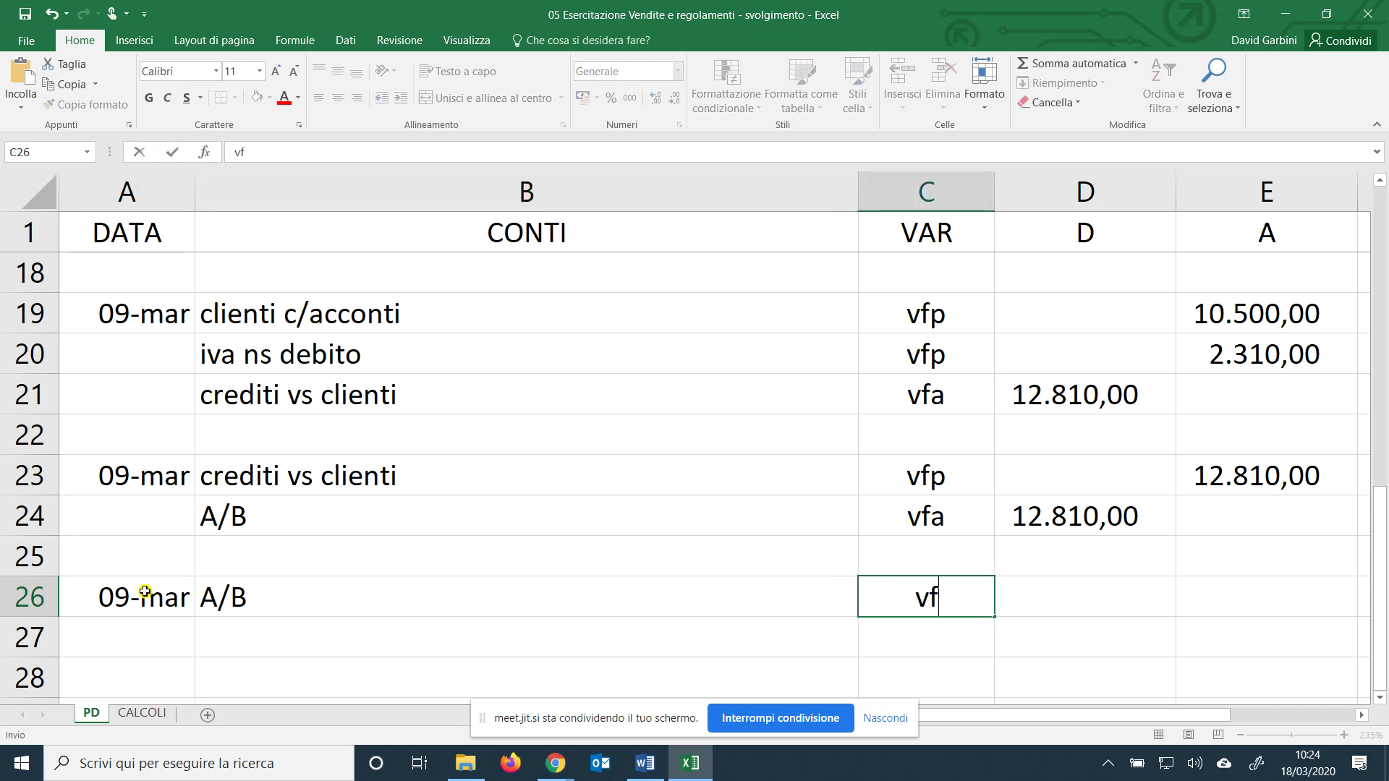
# Link the credit amount of A/B in E26 to the debit amount in D24.
pyautogui.press('Tab')
pyautogui.press('Tab')
pyautogui.write('=')
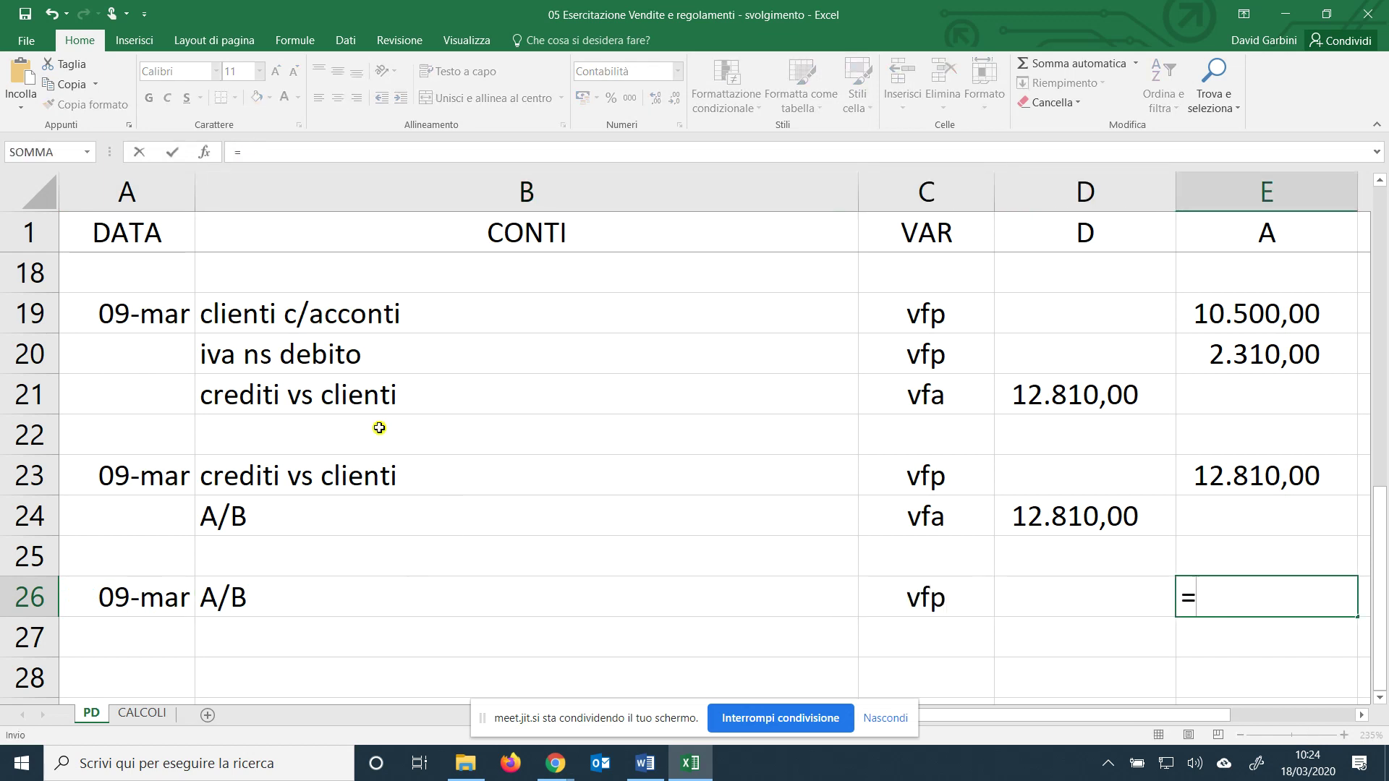
pyautogui.click(1056, 514)
pyautogui.press('Return')
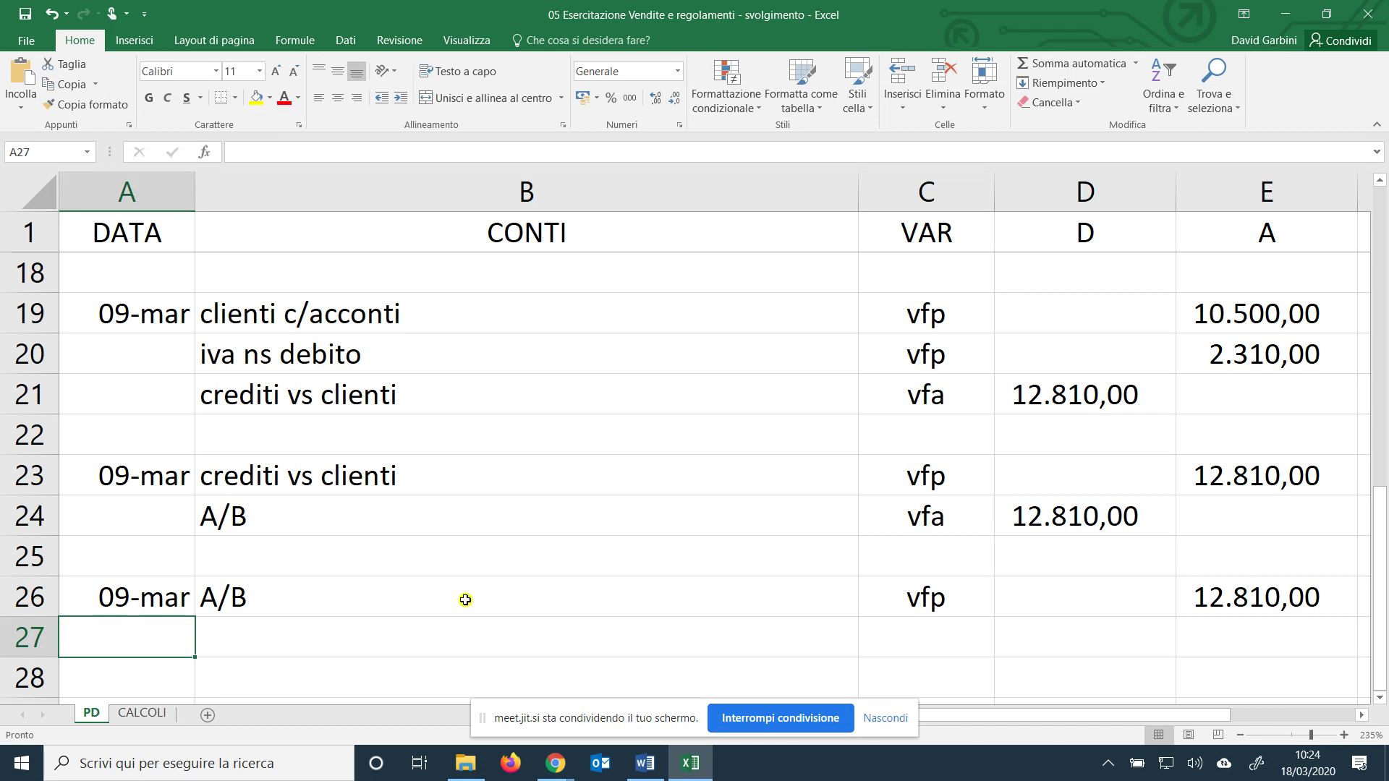
# Enter the account "Banca MPS c/c" in B27 with the variation vfa in C27.
pyautogui.click(376, 635)
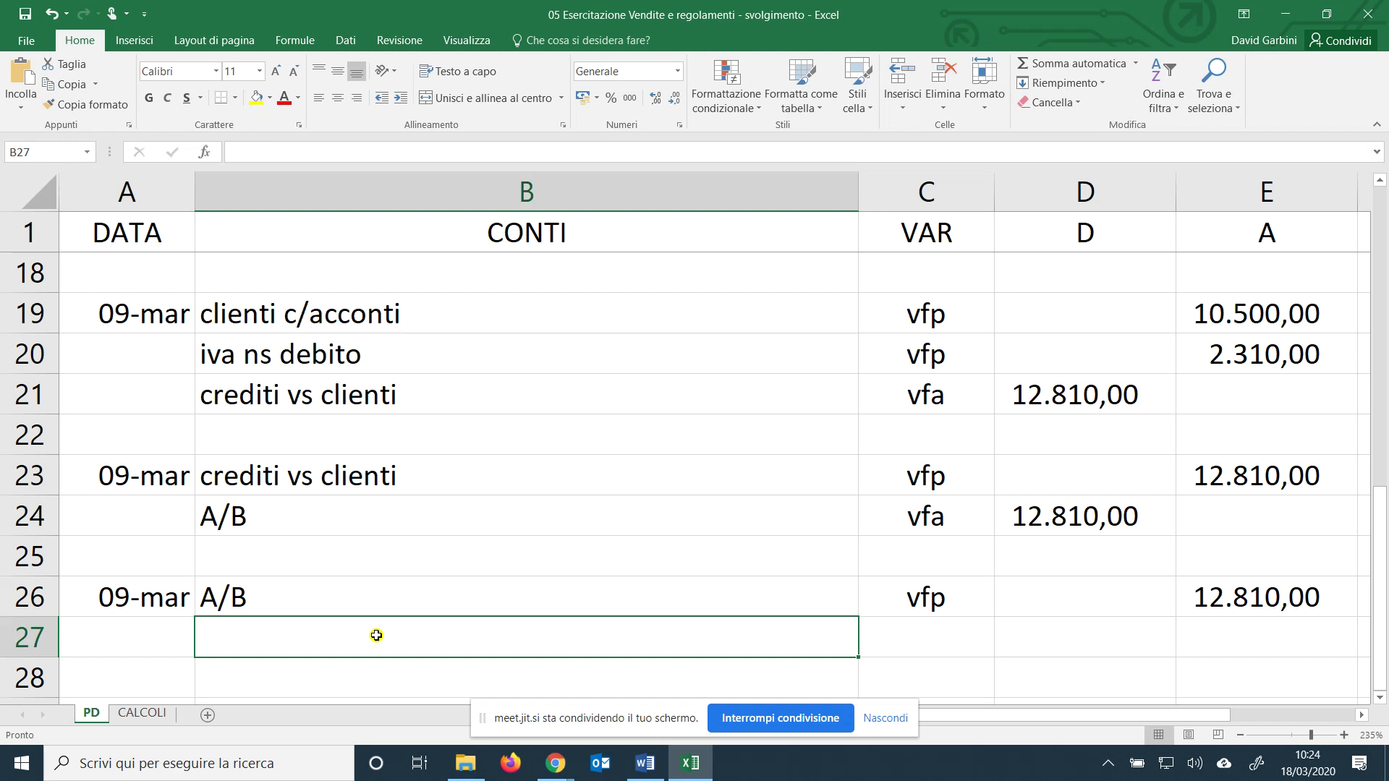
pyautogui.write('Banca')
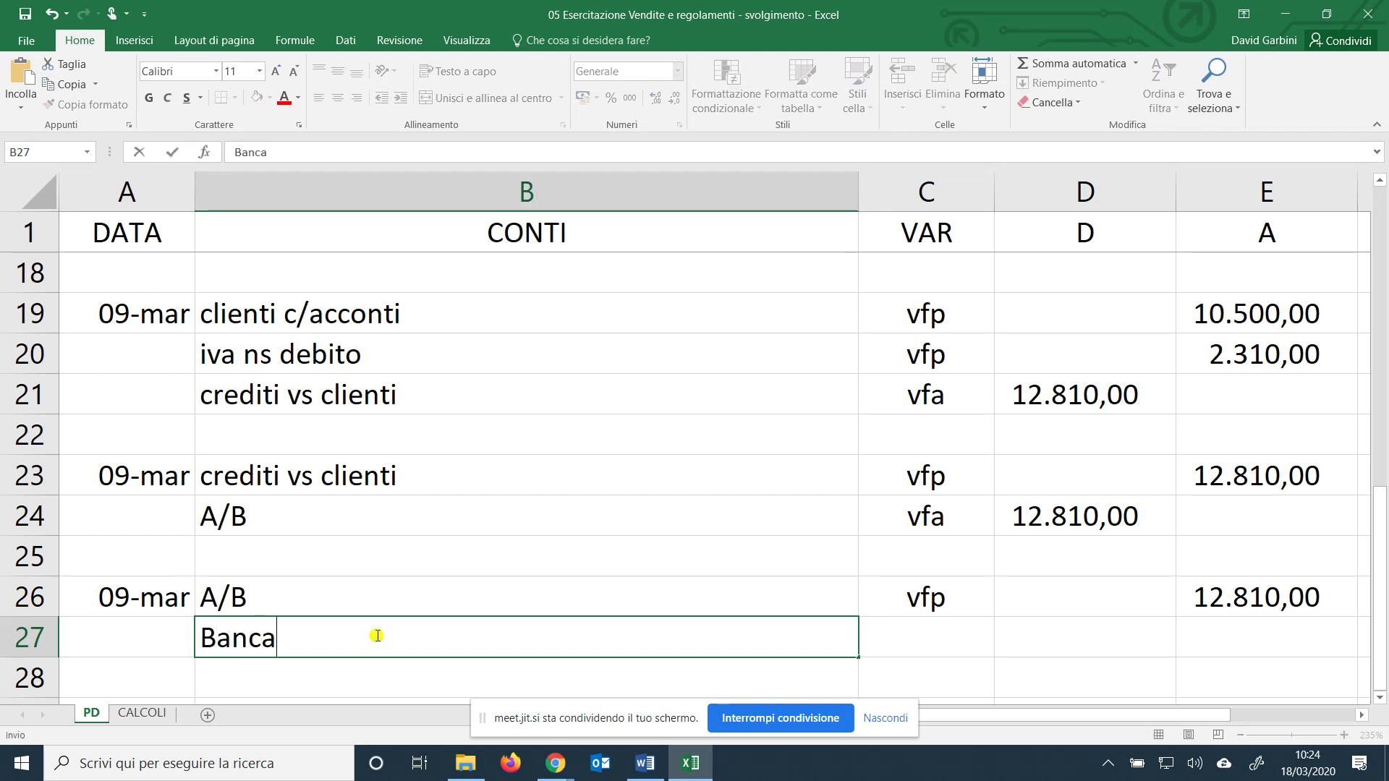
pyautogui.write(' MPS c/c/')
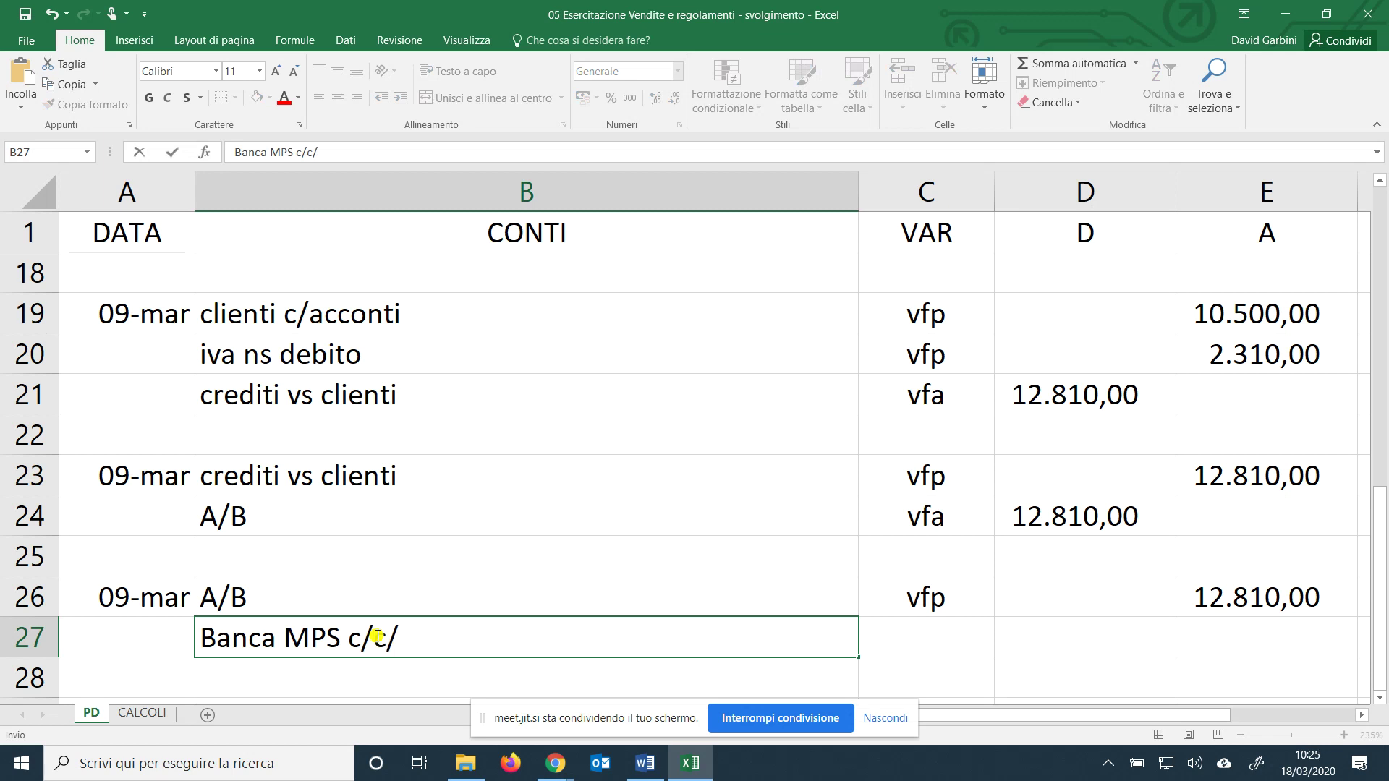
pyautogui.press('BackSpace')
pyautogui.press('Tab')
pyautogui.write('vfa')
pyautogui.press('Tab')
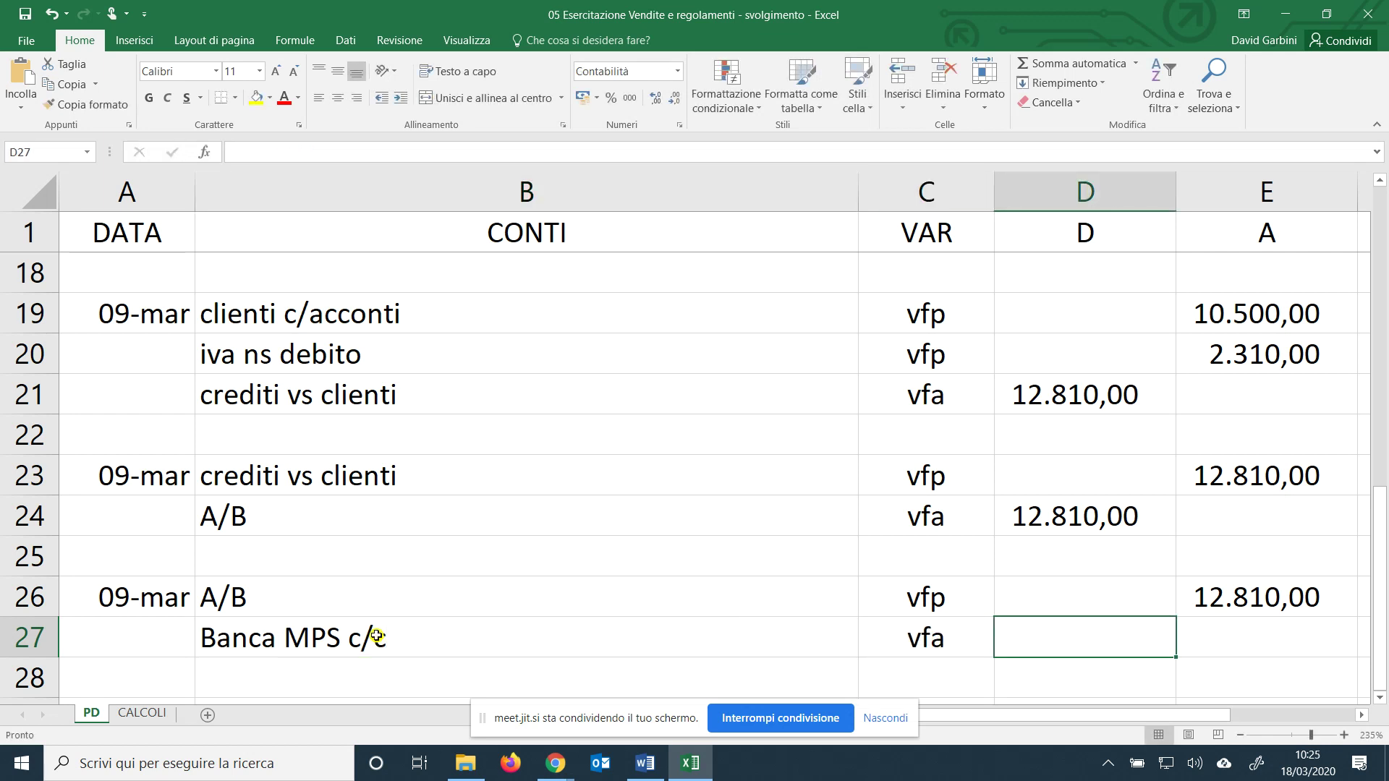
# Link the debit amount of "Banca MPS c/c" in D27 to E26.
pyautogui.write('=')
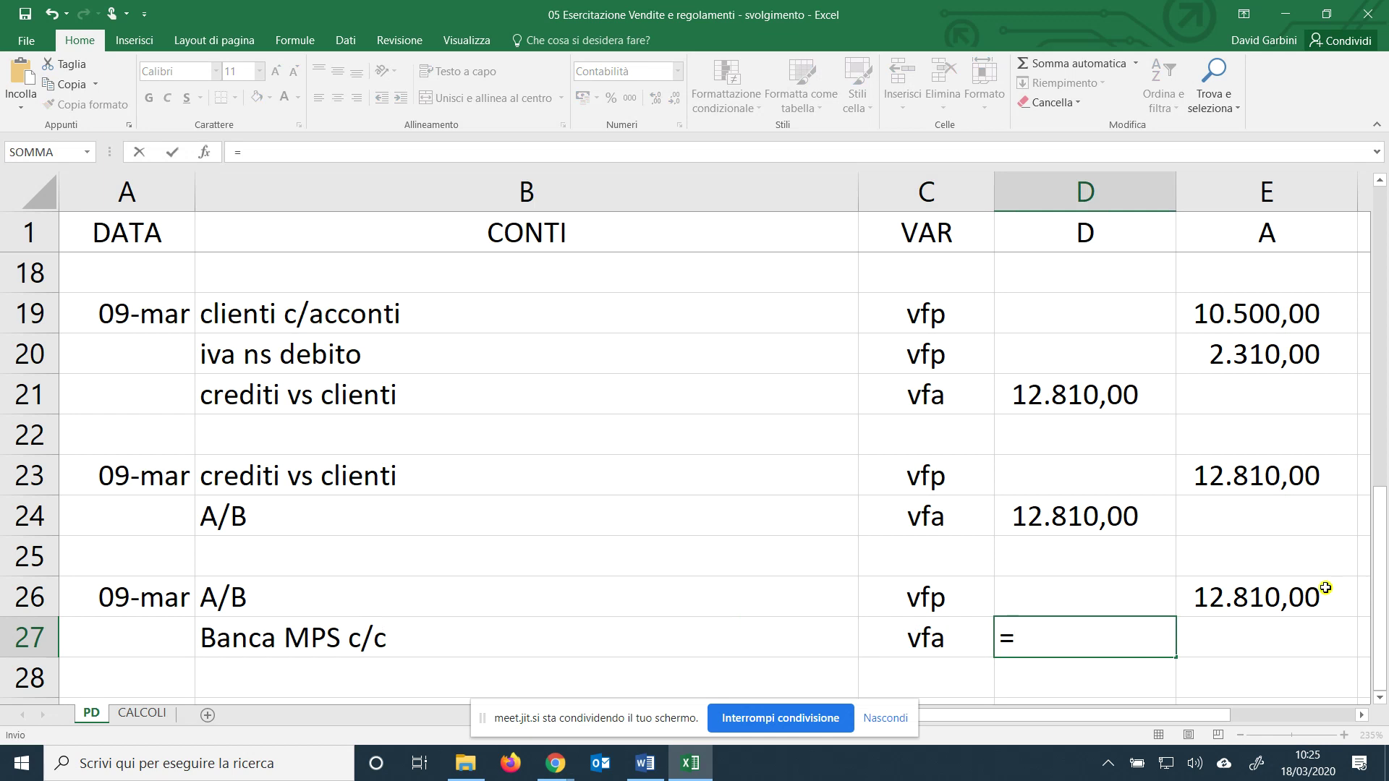
pyautogui.click(1294, 598)
pyautogui.press('Return')
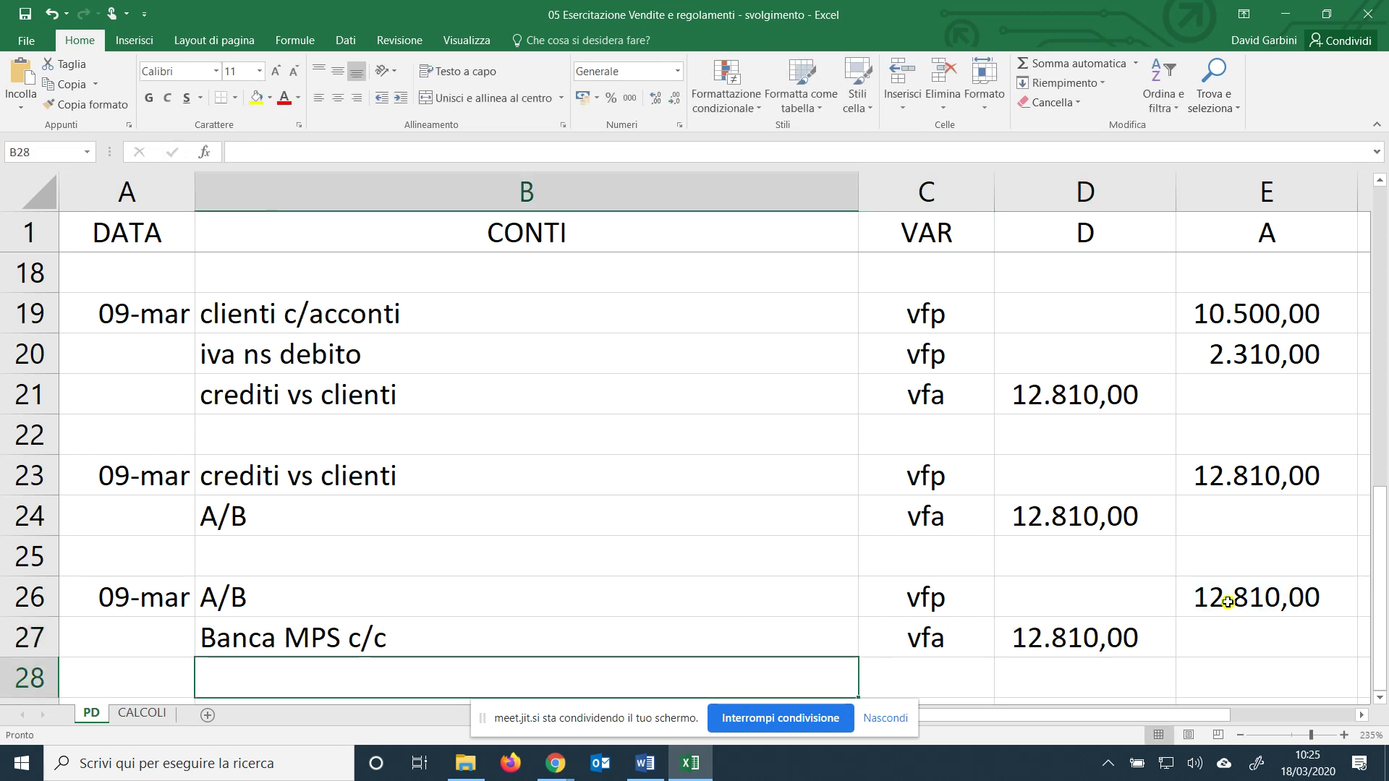
# Record a new entry in row 29 dated 10/03 for the account "macchinari" with the variation ve- and a debit amount of 6500.
pyautogui.scroll(-1, 444, 579)
pyautogui.scroll(-1, 445, 579)
pyautogui.click(147, 478)
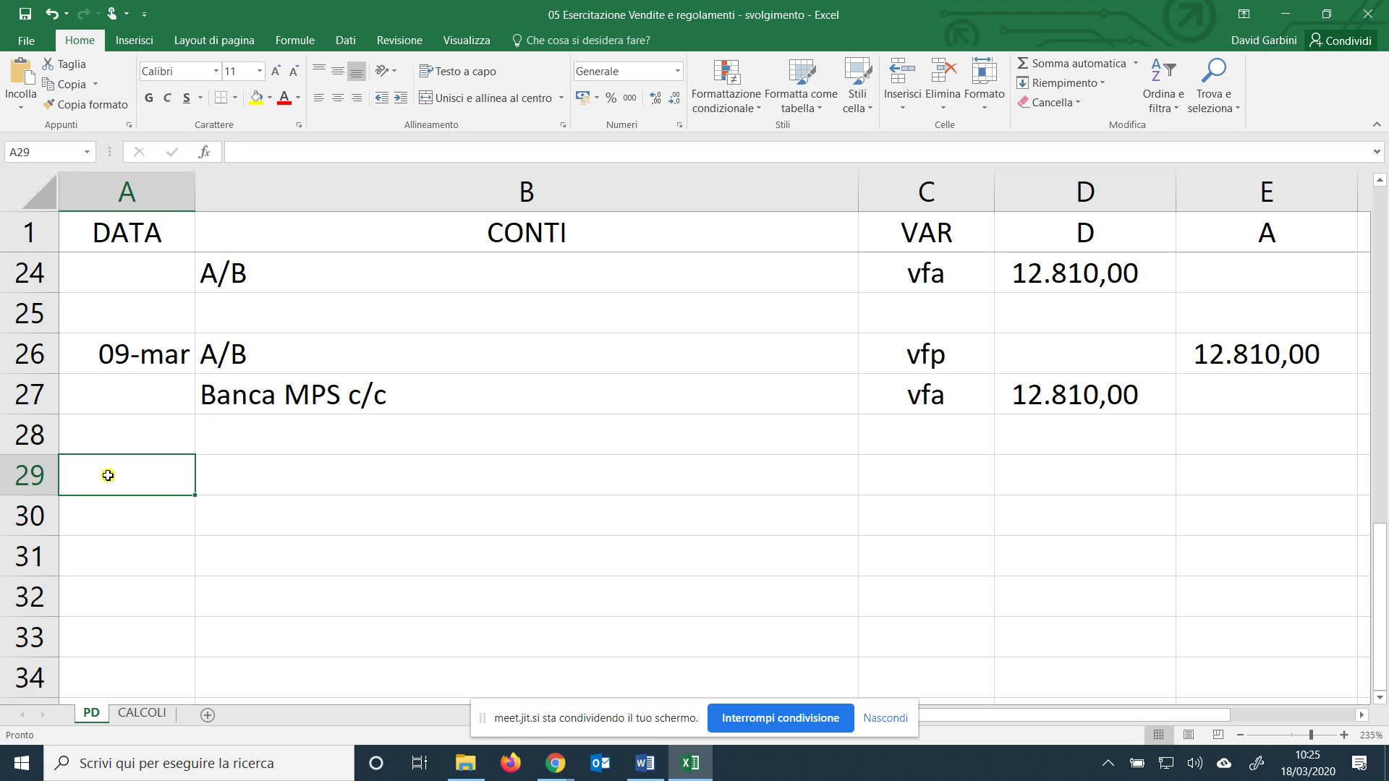
pyautogui.write('10/03')
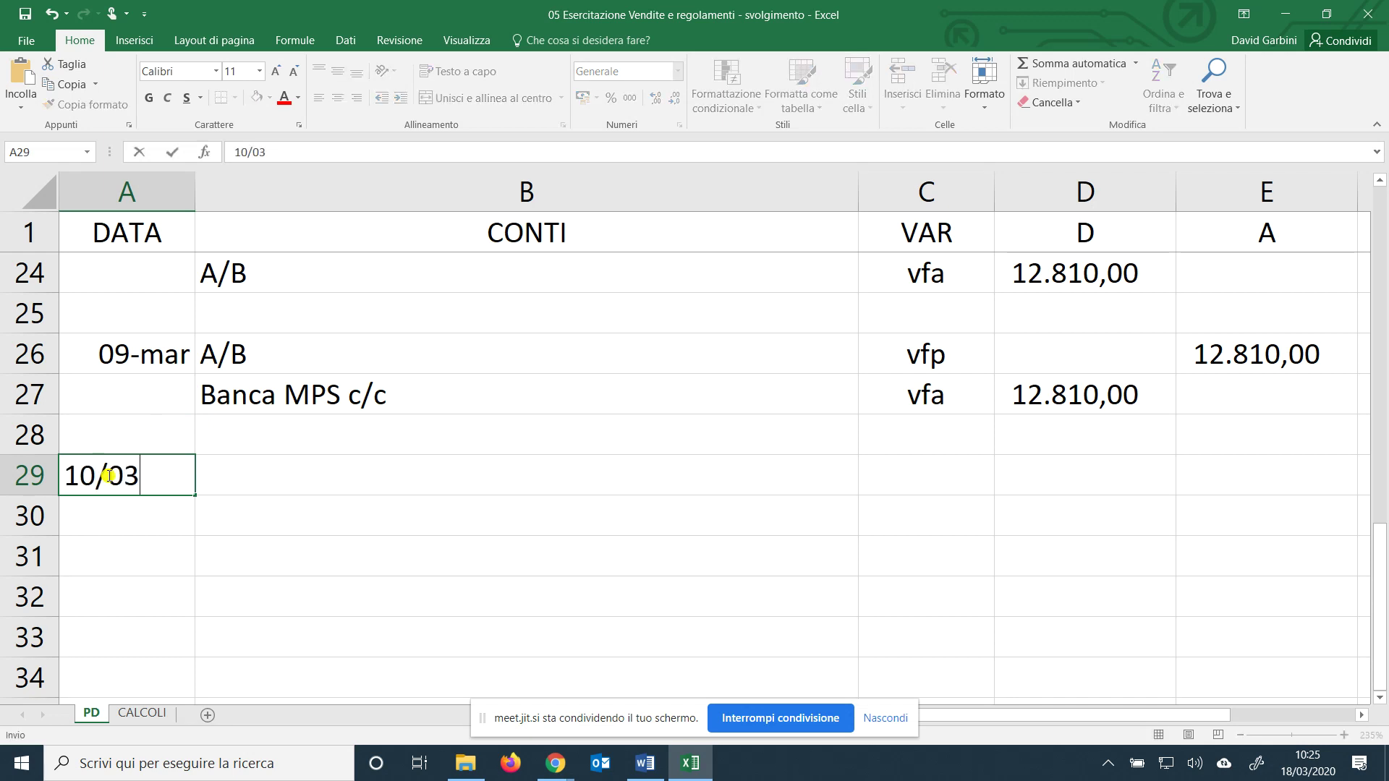
pyautogui.press('Tab')
pyautogui.write('macchinari')
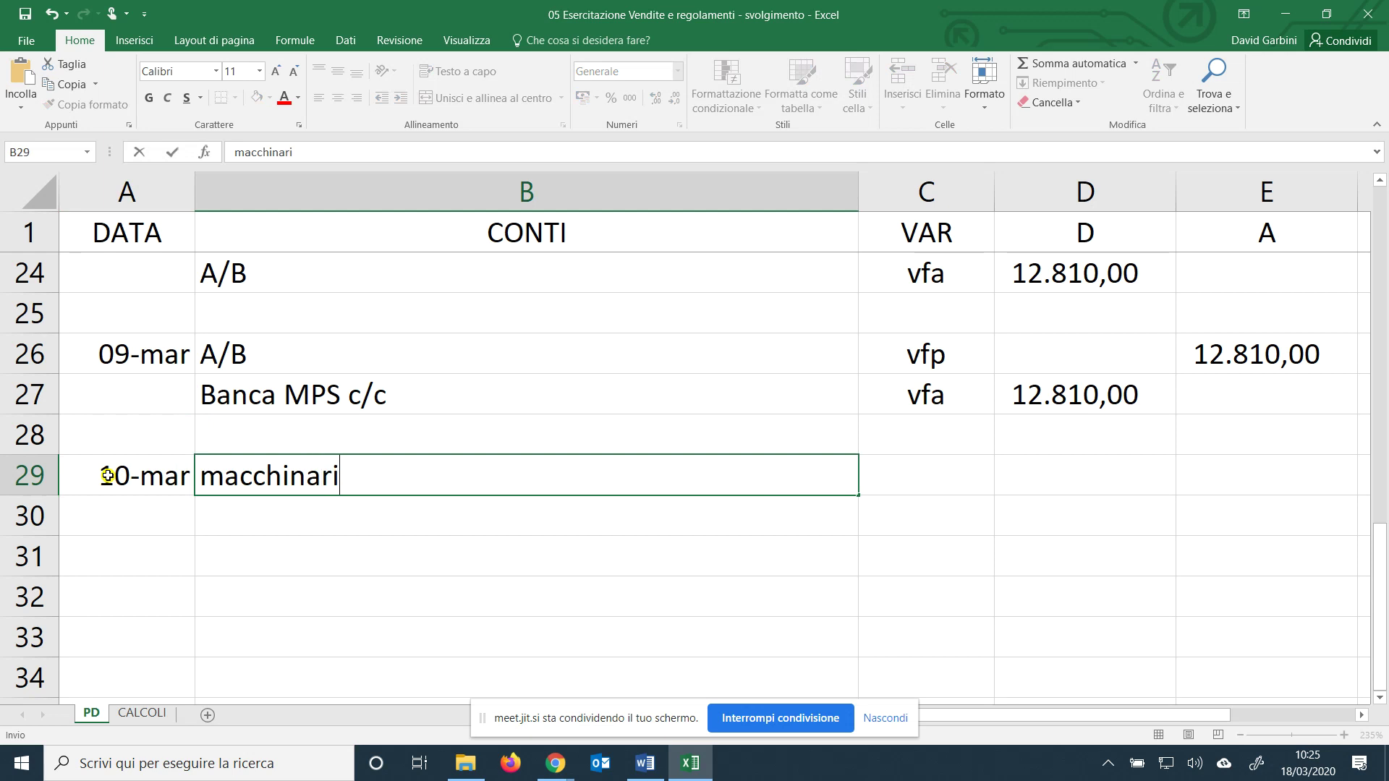
pyautogui.press('Tab')
pyautogui.write('ve-')
pyautogui.press('Tab')
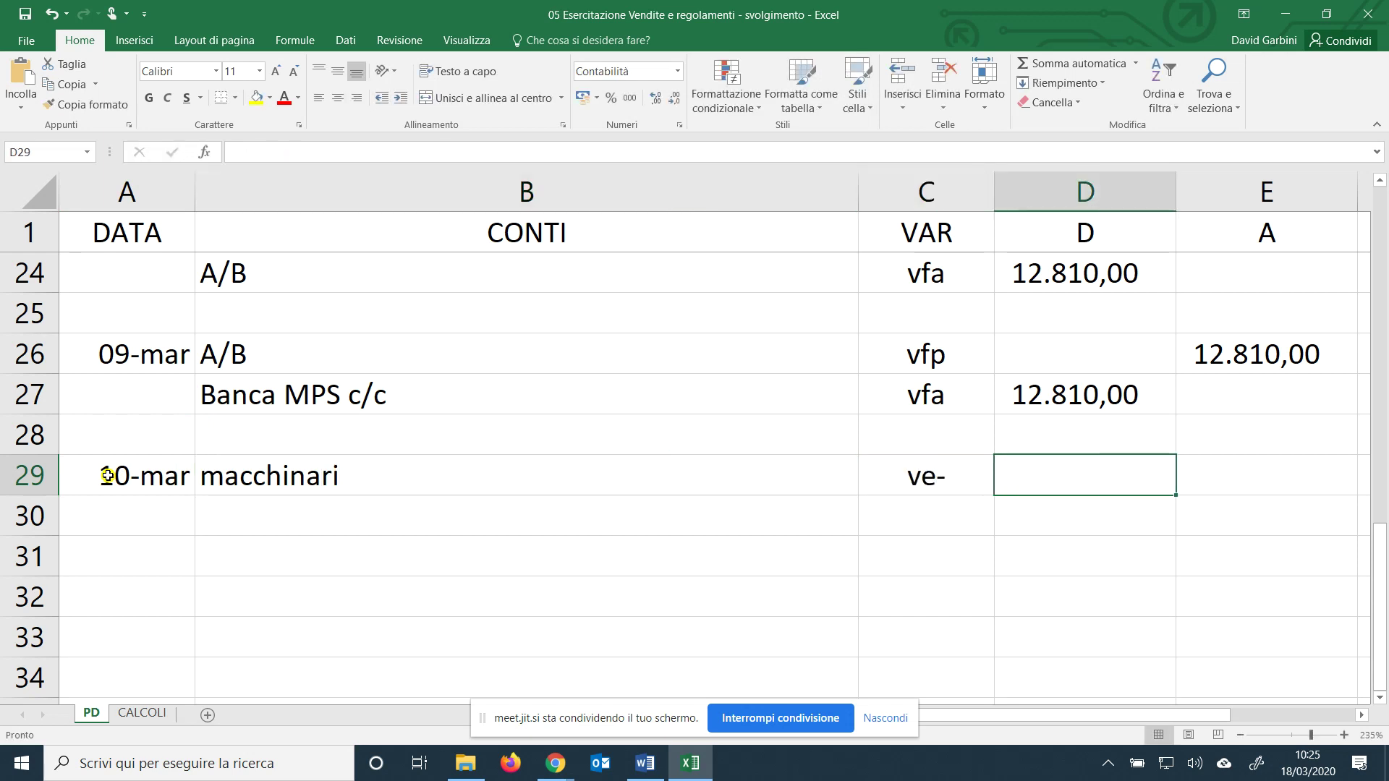
pyautogui.write('6500')
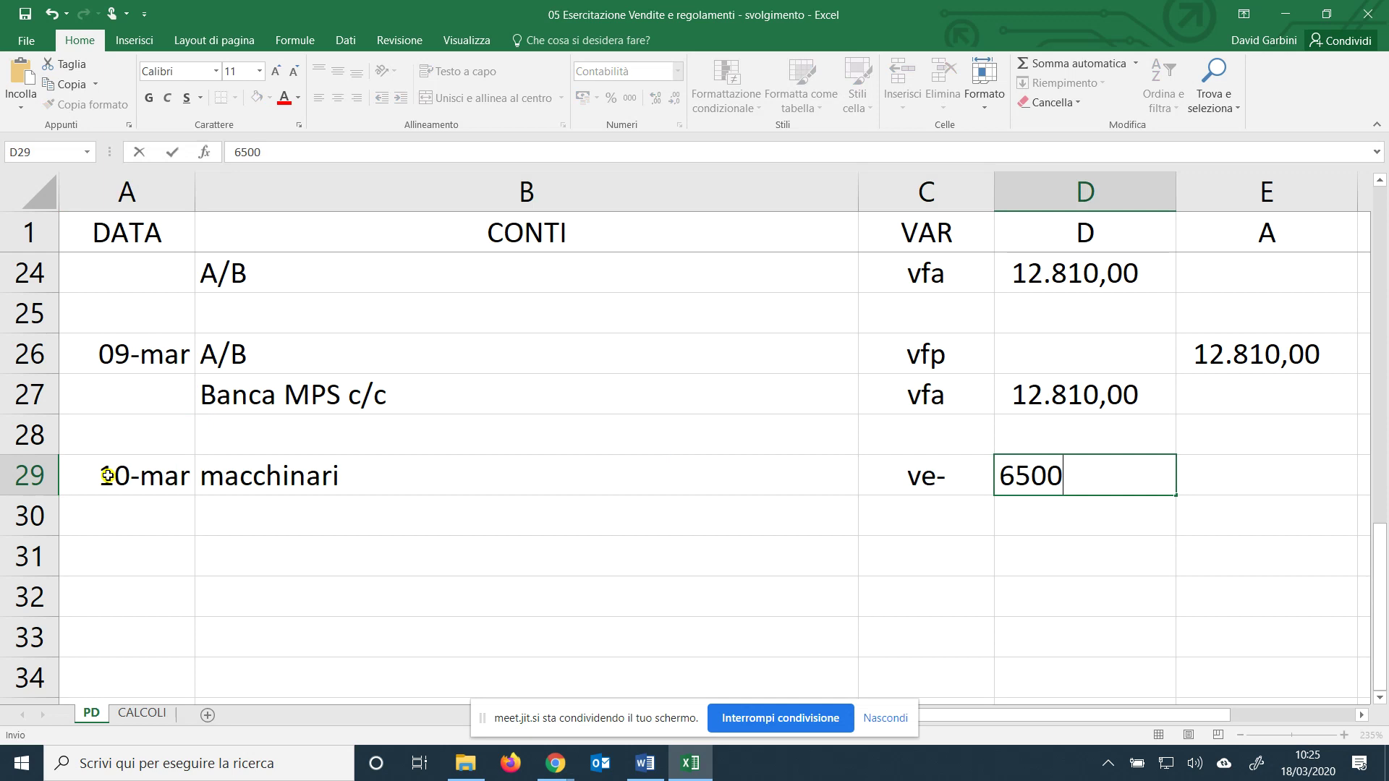
pyautogui.press('Return')
# Enter the account "iva ns credito" in B30 with the variation vfa in C30.
pyautogui.press('Tab')
pyautogui.write('iv')
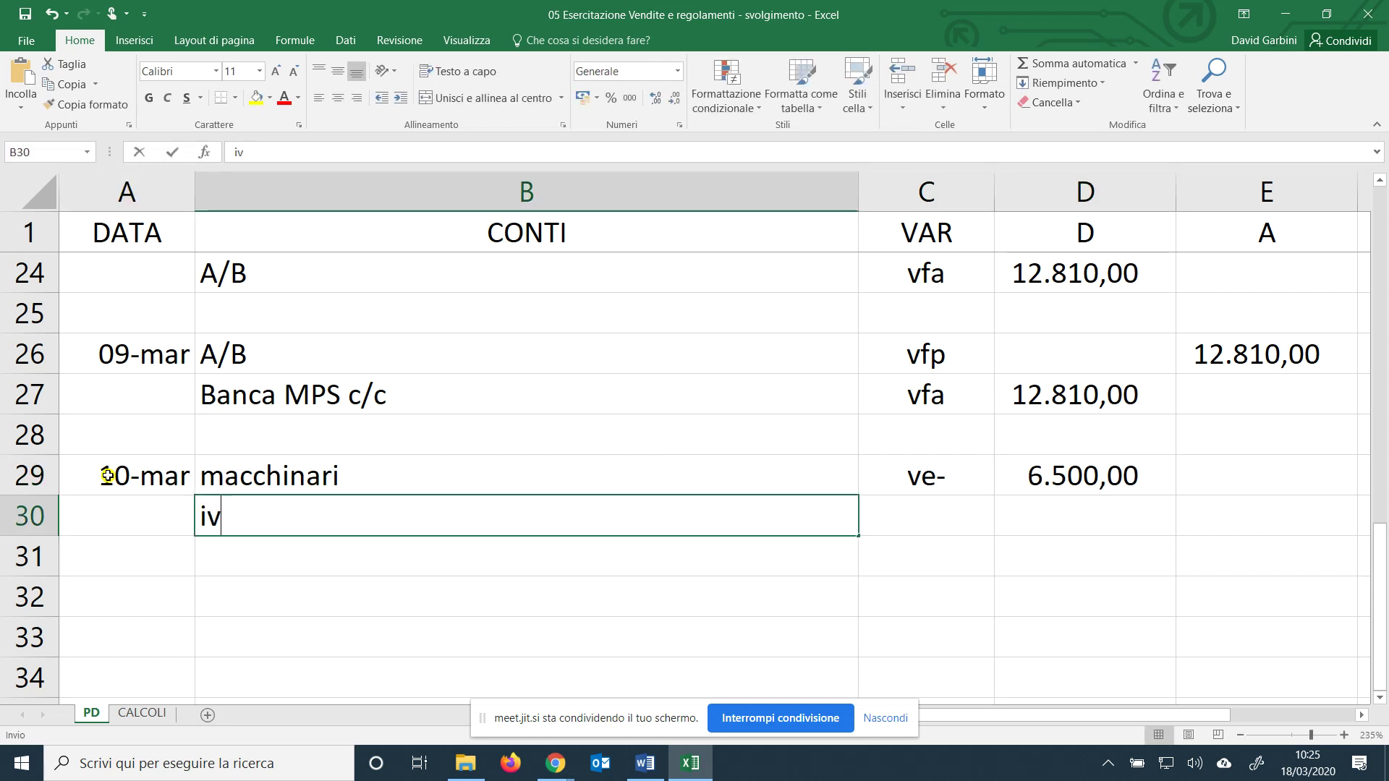
pyautogui.write('a ns credito')
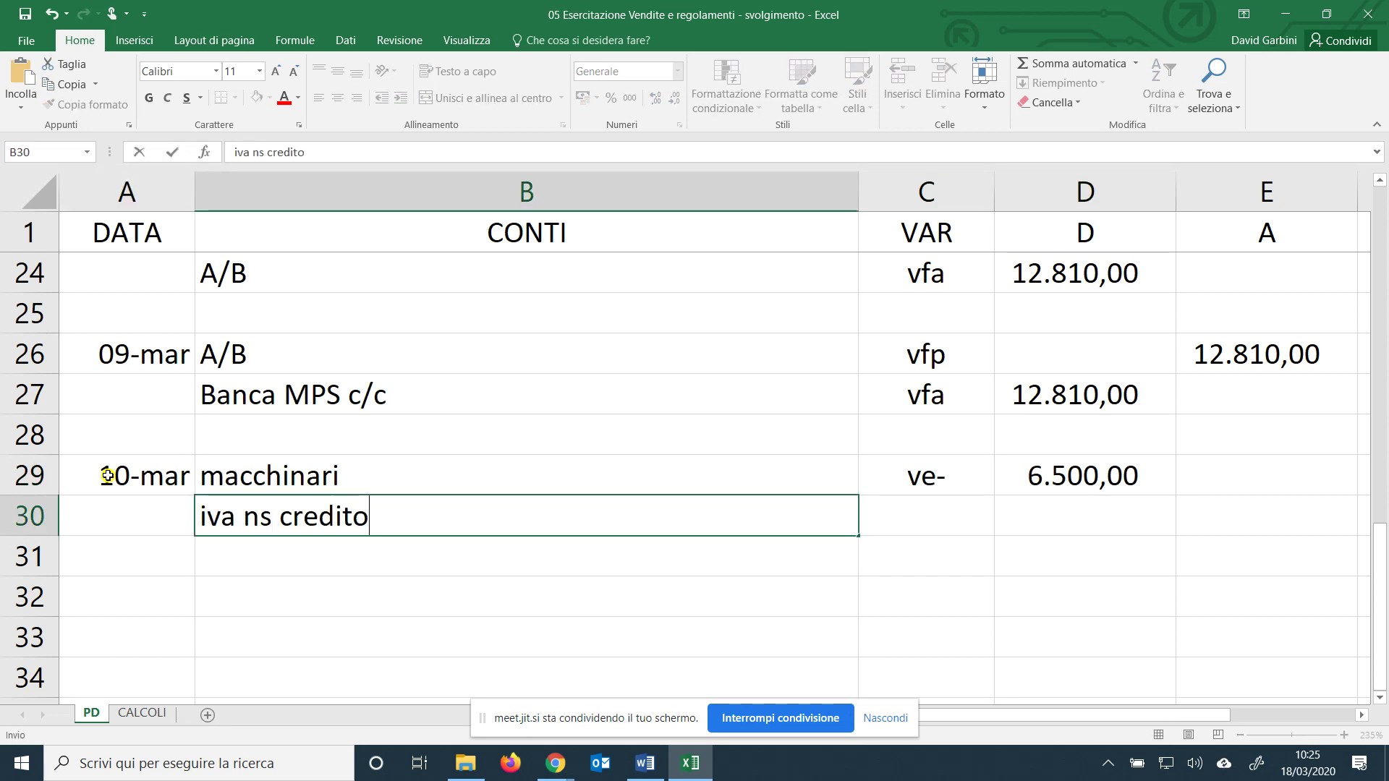
pyautogui.press('Tab')
pyautogui.write('q')
pyautogui.press('BackSpace')
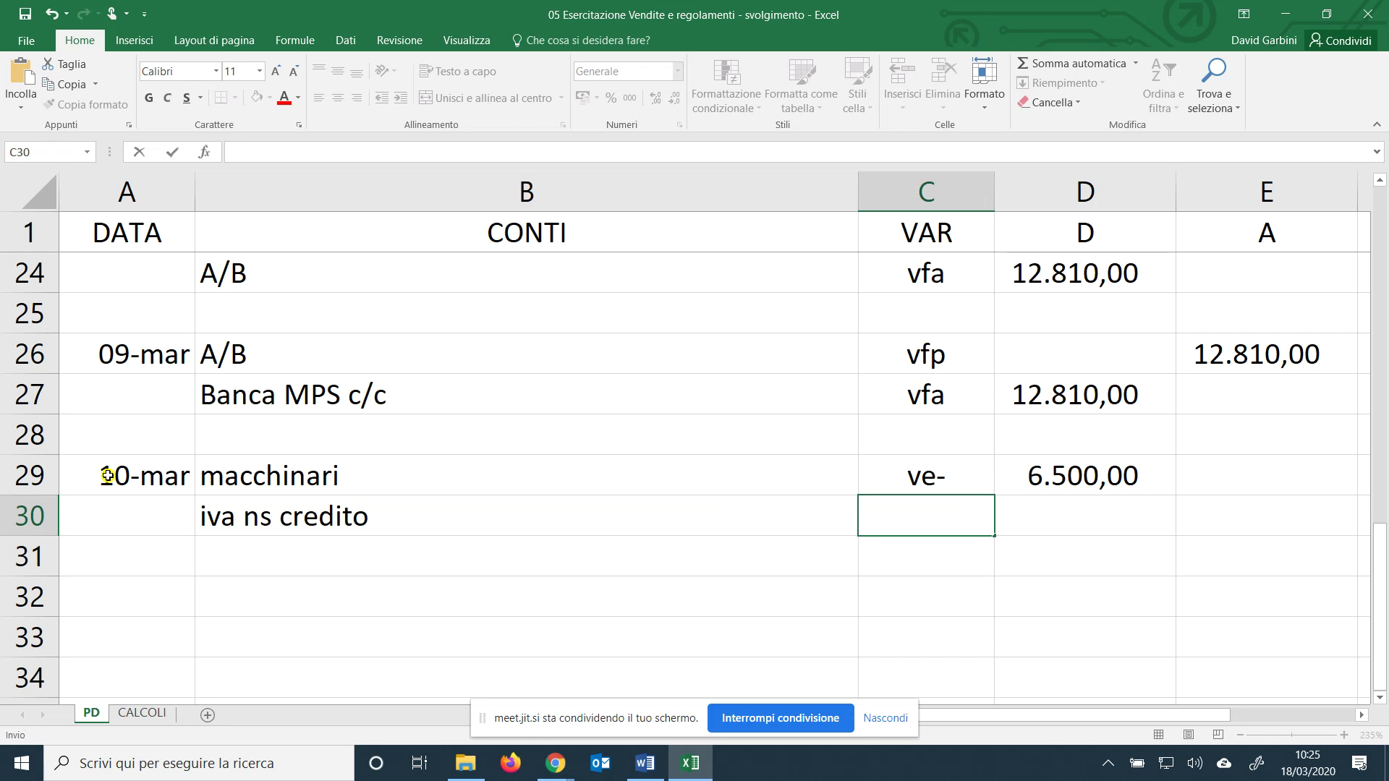
pyautogui.write('vfa')
# Calculate the VAT debit amount in D30 as the machinery amount in D29 multiplied by 0,22.
pyautogui.press('Tab')
pyautogui.write('=')
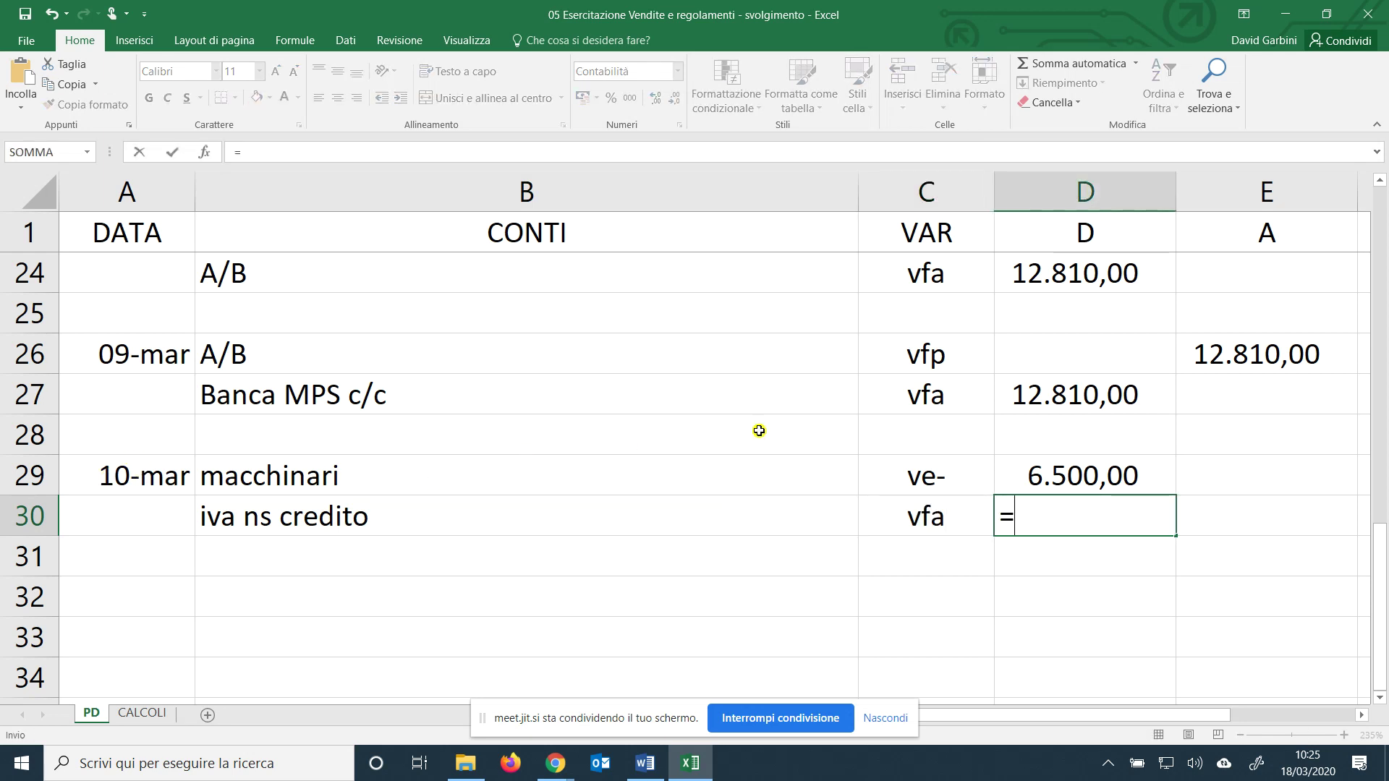
pyautogui.click(1005, 475)
pyautogui.write('*0,22')
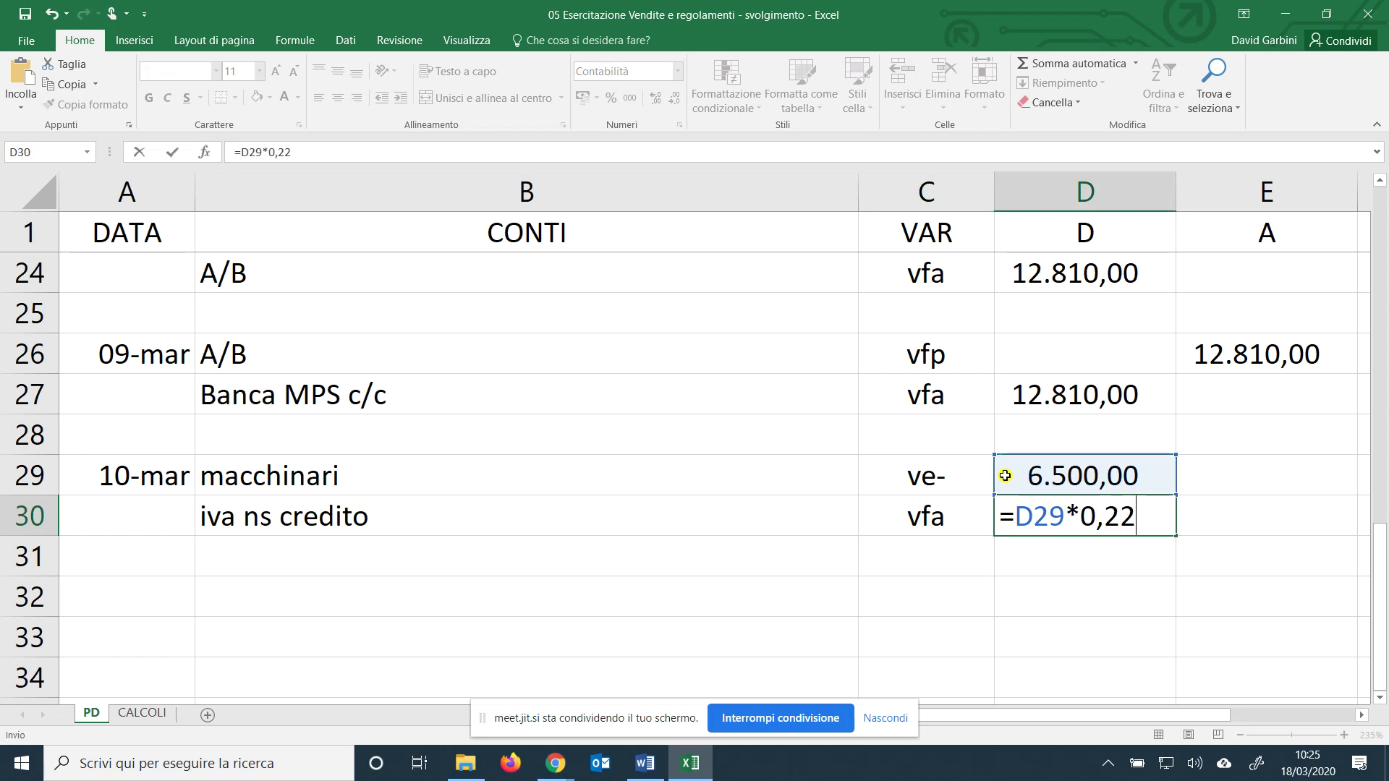
pyautogui.press('Return')
# Enter the account "debiti vs fornitori" in B31 with the variation vfp in C31.
pyautogui.write('debi')
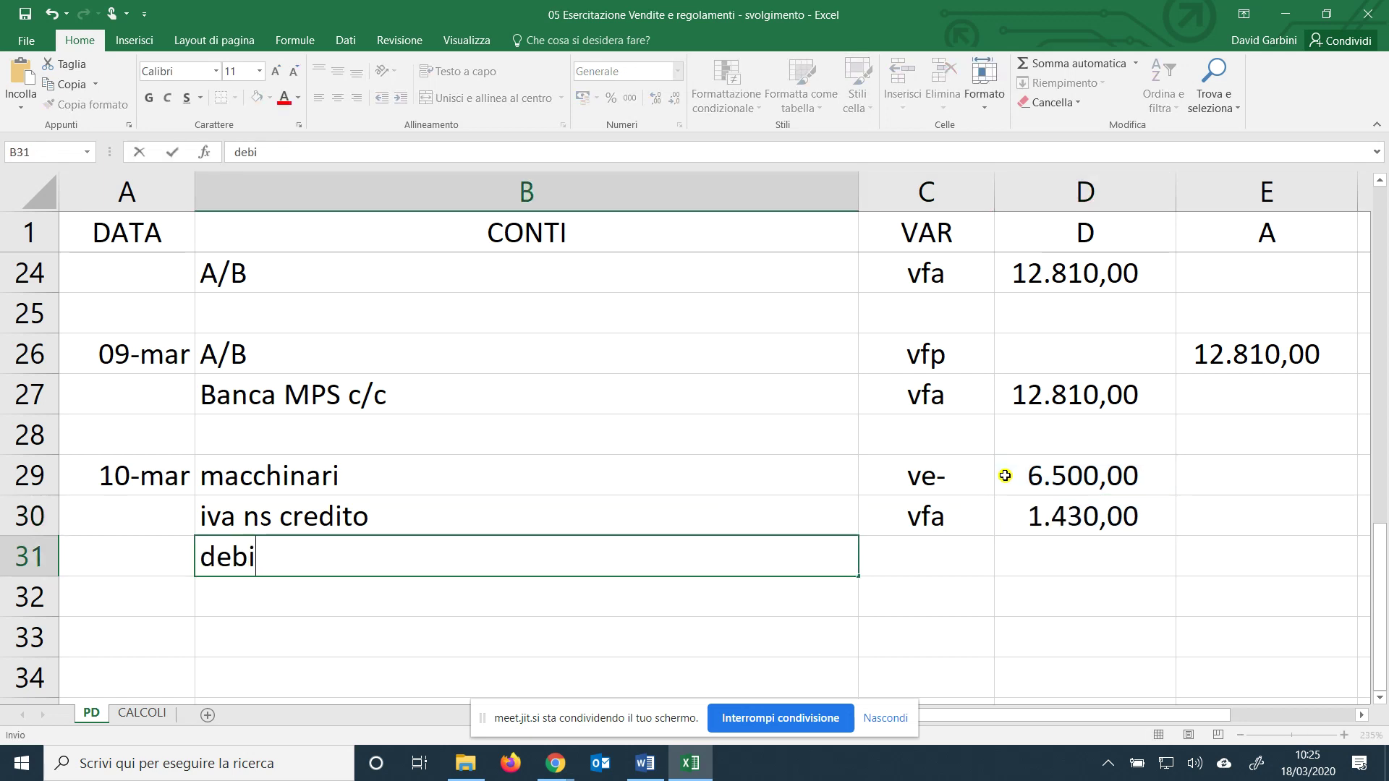
pyautogui.write('ti vs fornitori')
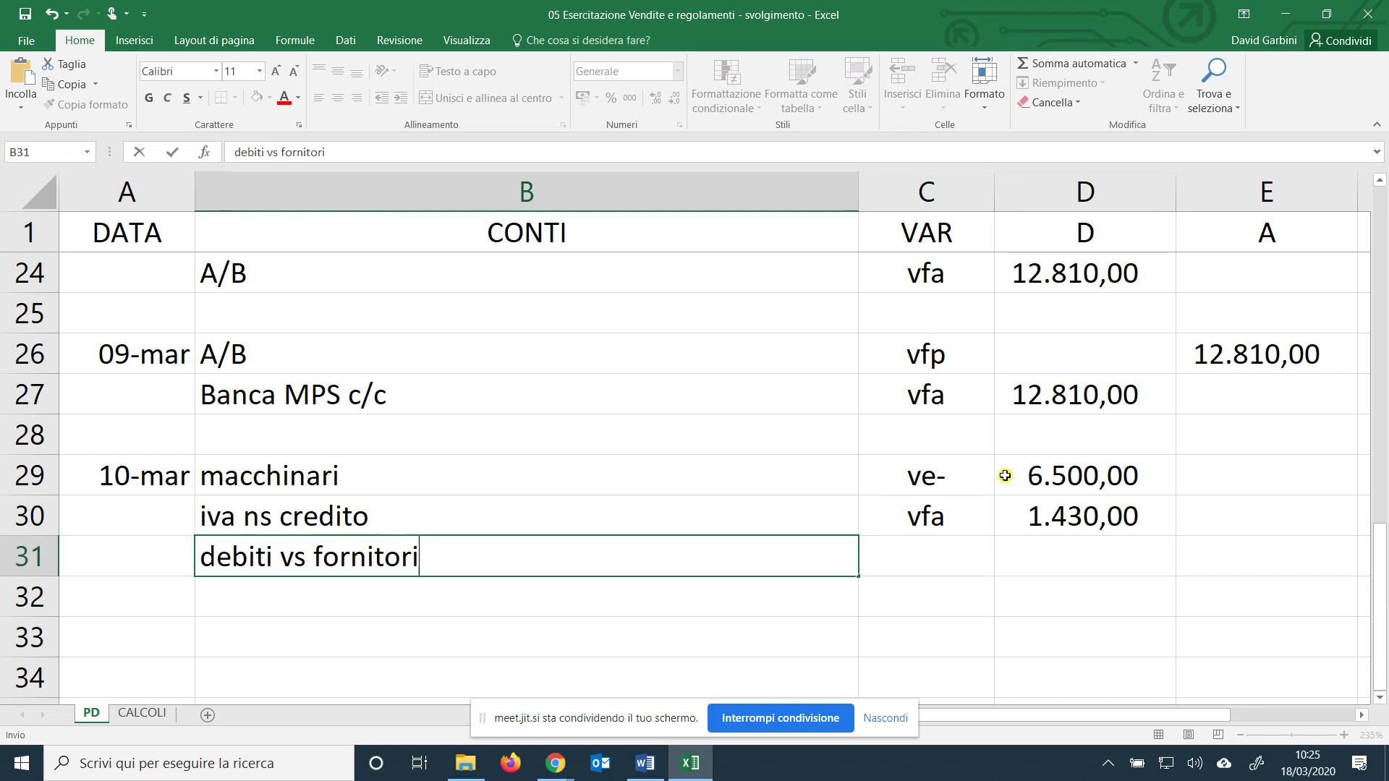
pyautogui.press('Tab')
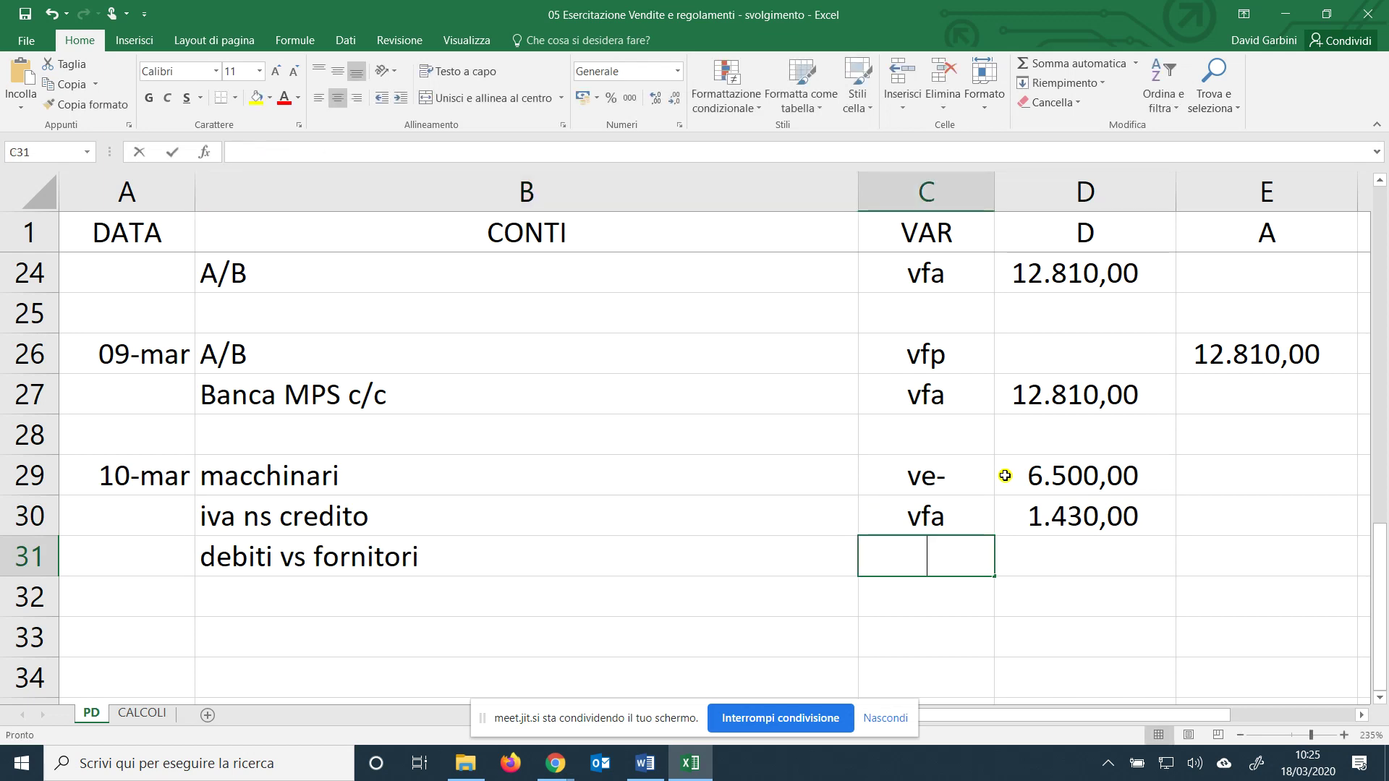
pyautogui.write('vf')
# Calculate the credit amount of "debiti vs fornitori" in E31 as the sum of D29:D30.
pyautogui.press('Tab')
pyautogui.press('Tab')
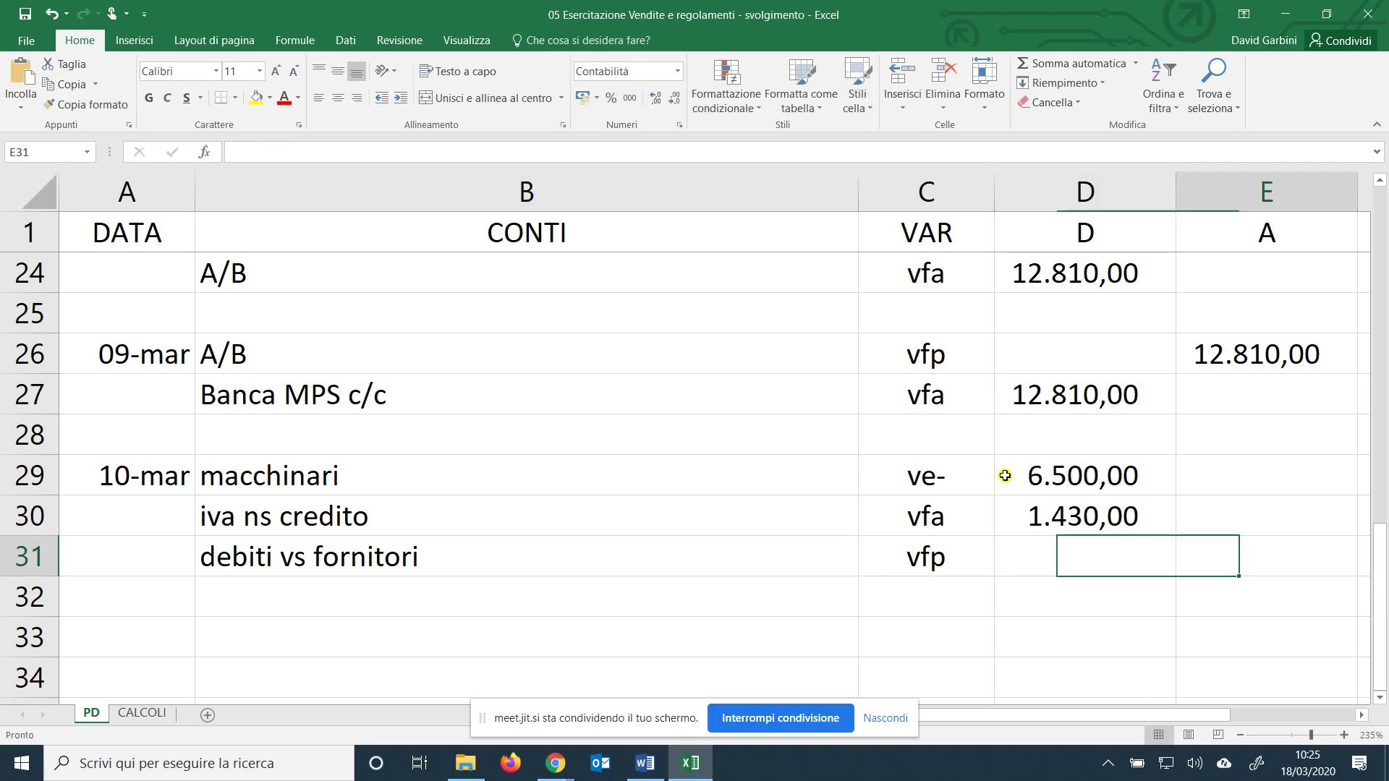
pyautogui.click(1065, 65)
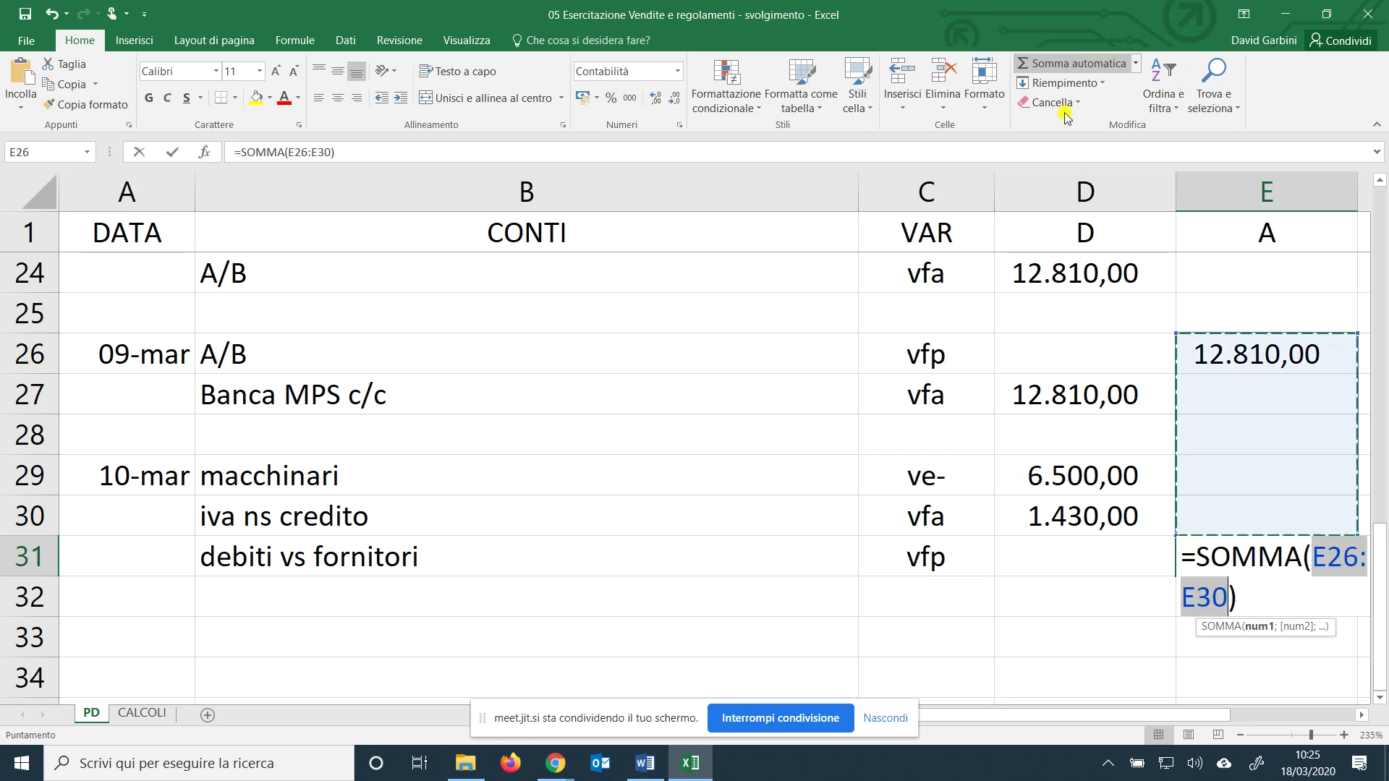
pyautogui.moveTo(1081, 478); pyautogui.dragTo(1084, 498)
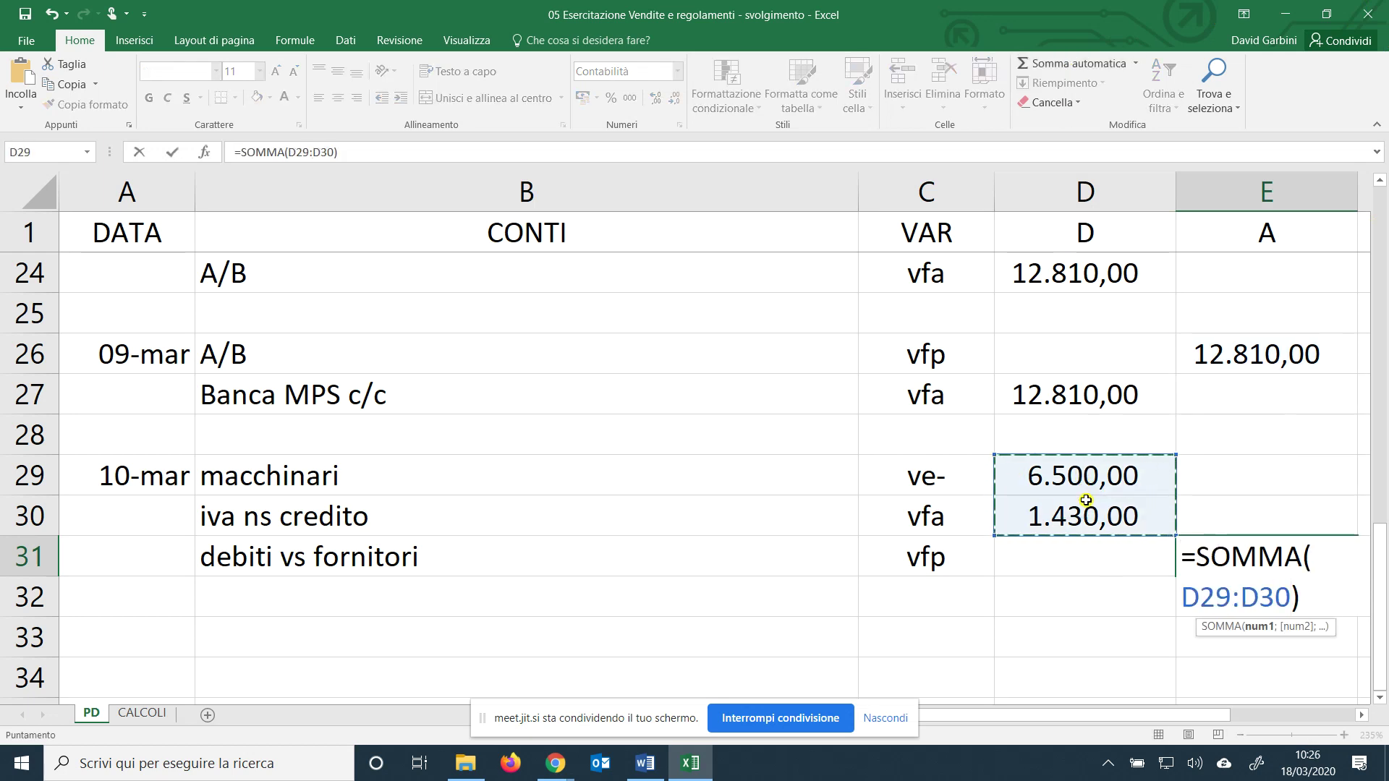
pyautogui.press('Return')
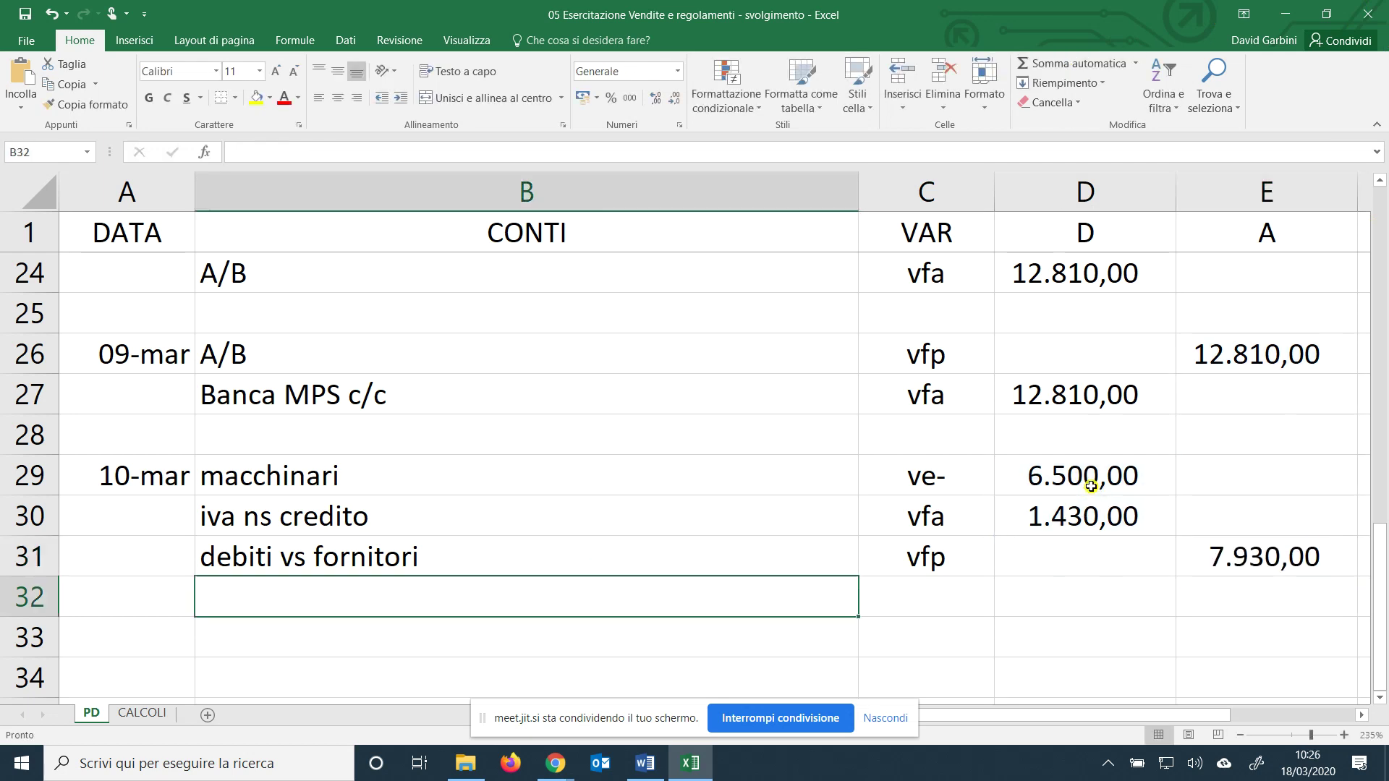
pyautogui.click(932, 552)
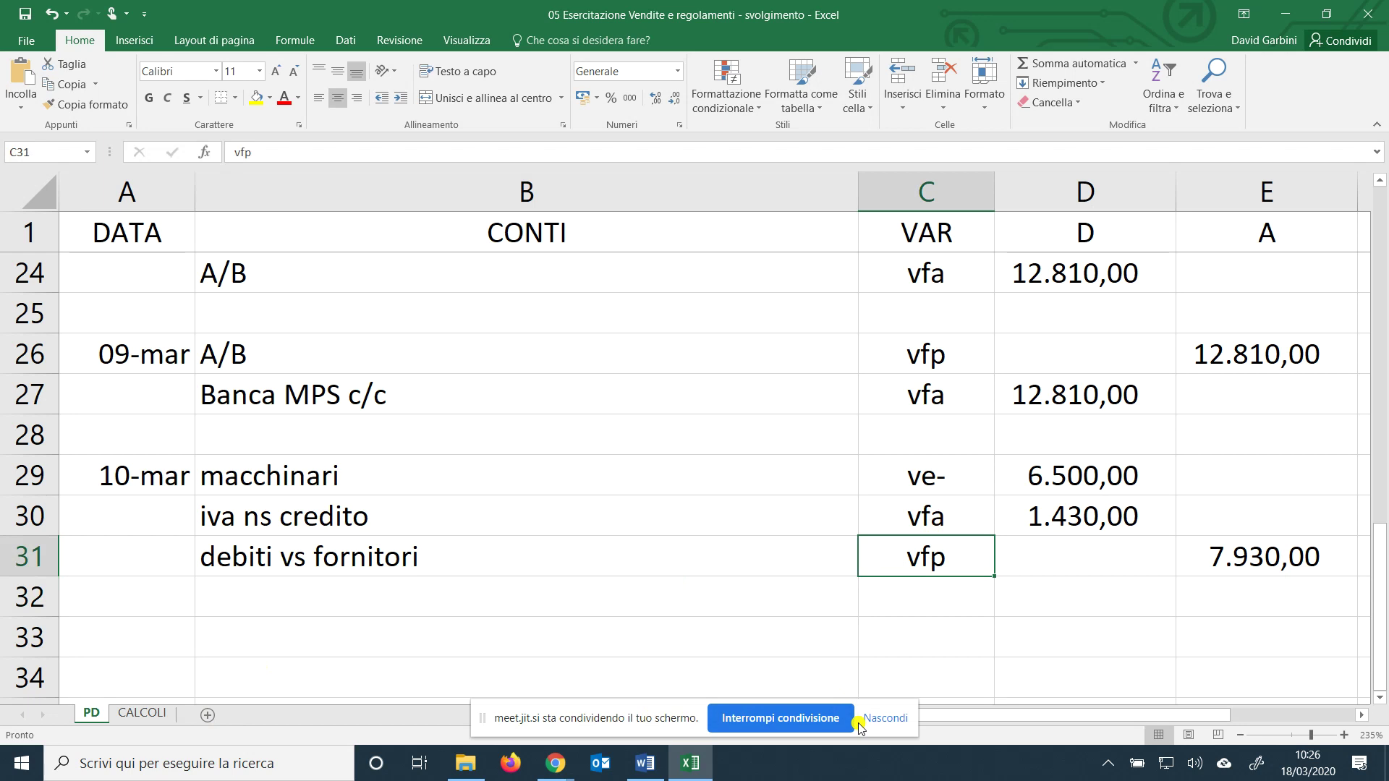
pyautogui.click(159, 714)
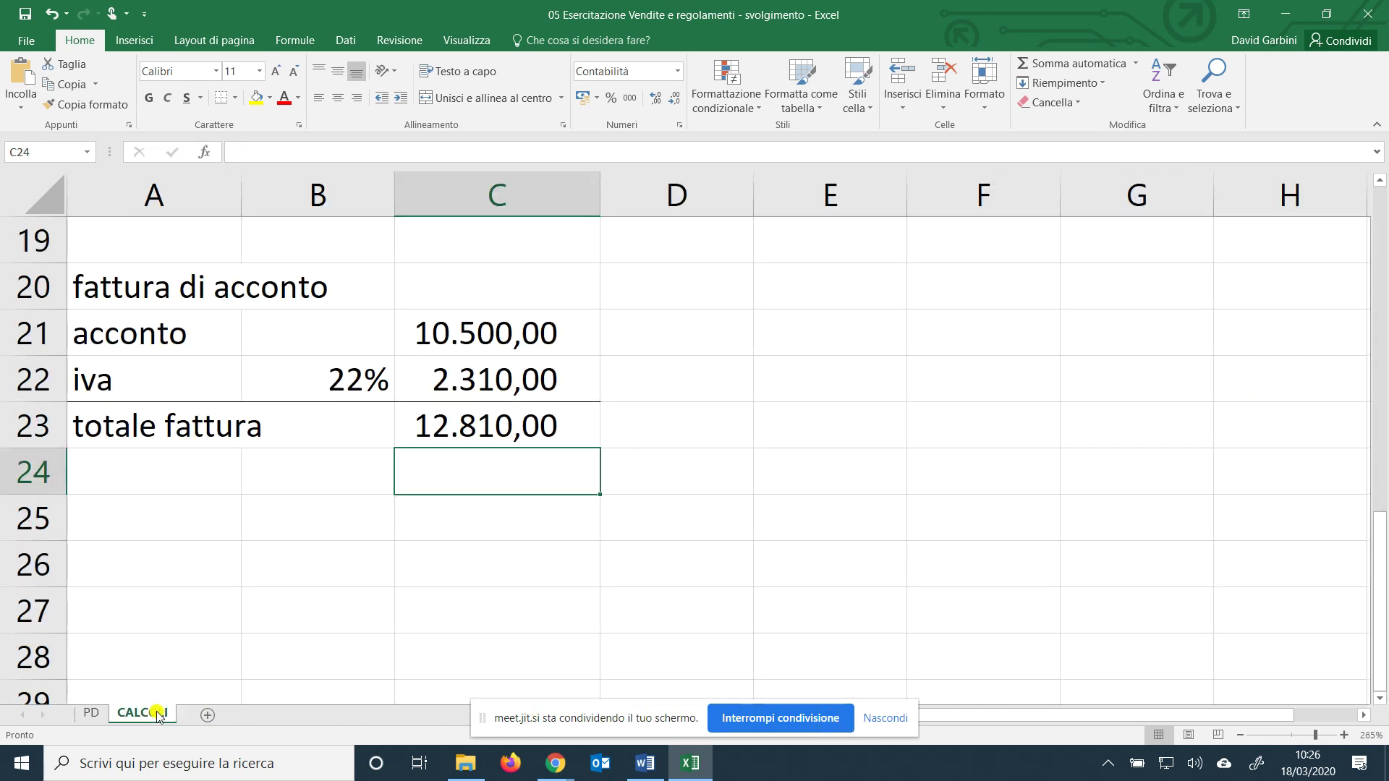
pyautogui.click(92, 713)
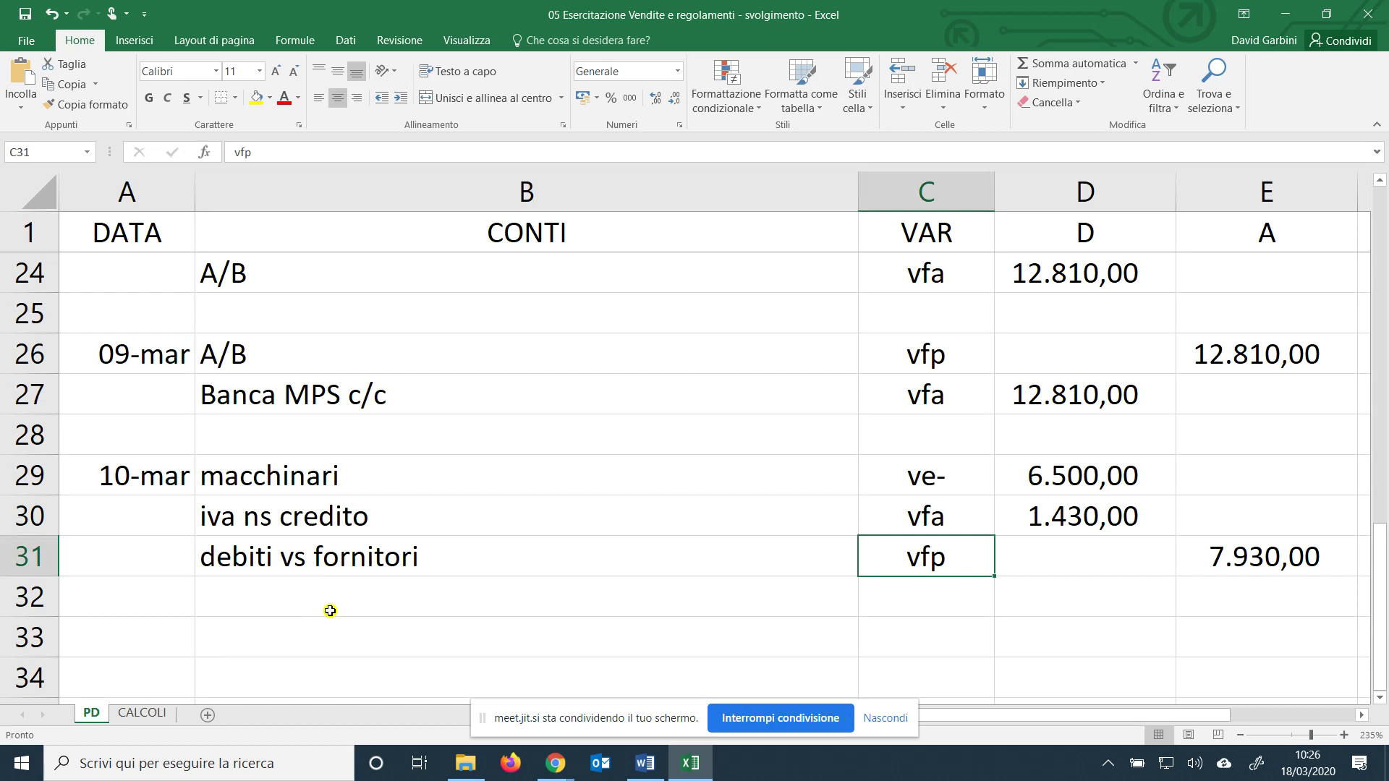
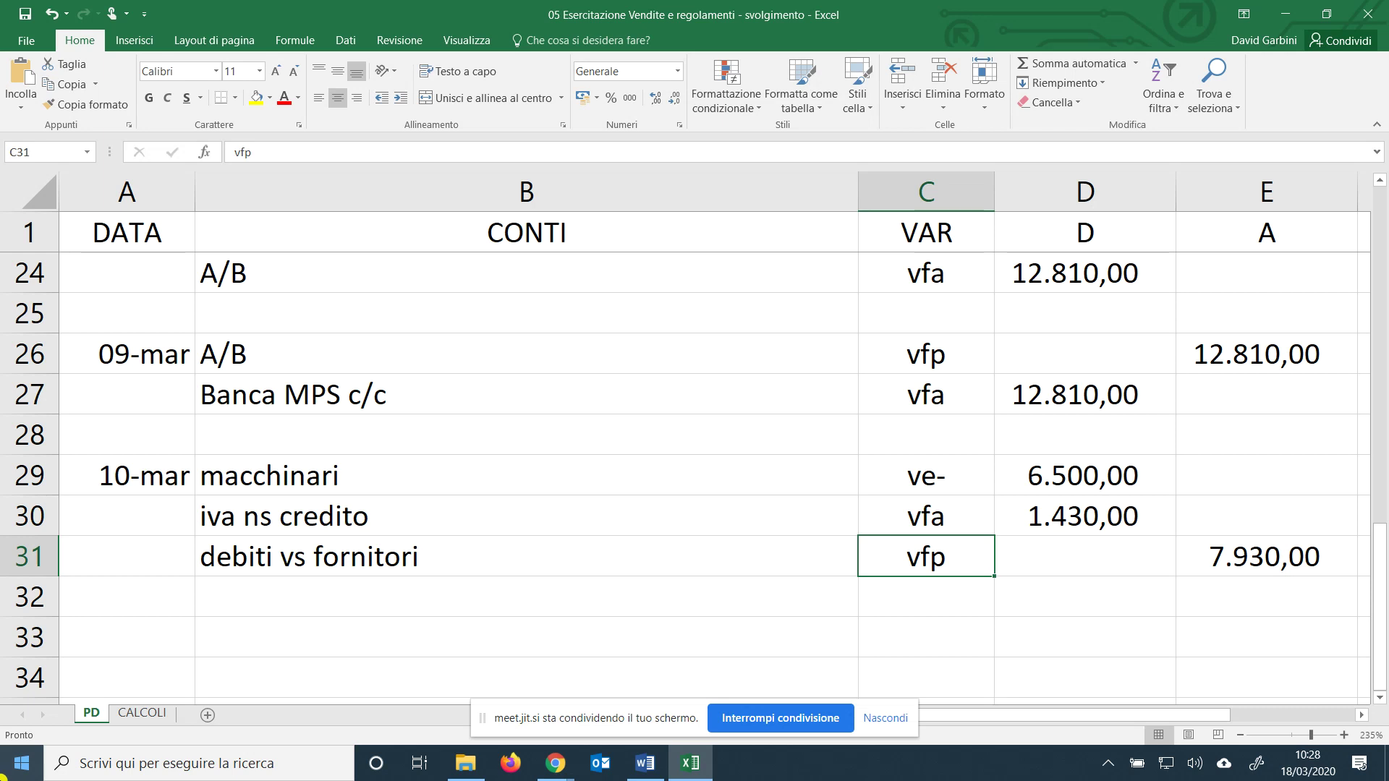
# Start a new invoice calculation on the CALCOLI sheet with the heading "fattura" in A25.
pyautogui.click(142, 713)
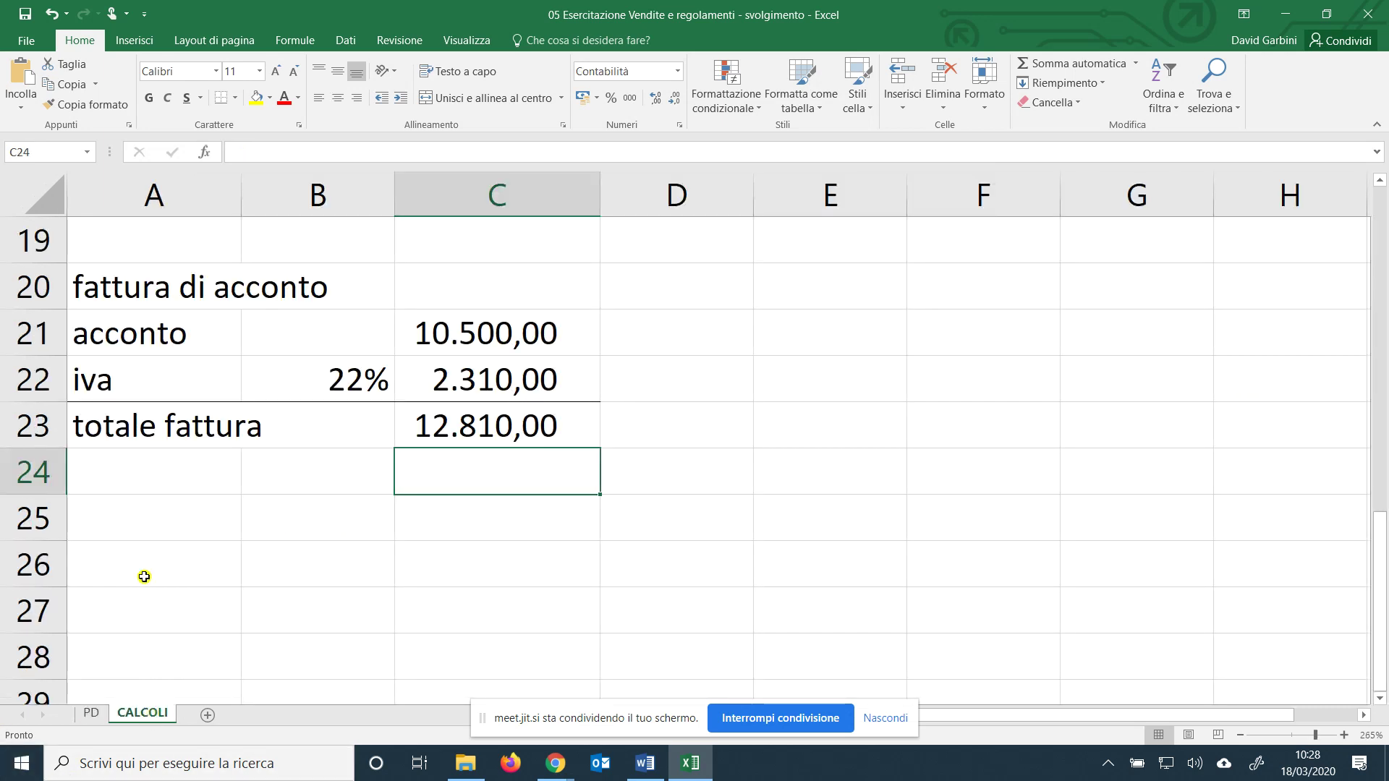
pyautogui.click(140, 521)
pyautogui.write('fattura')
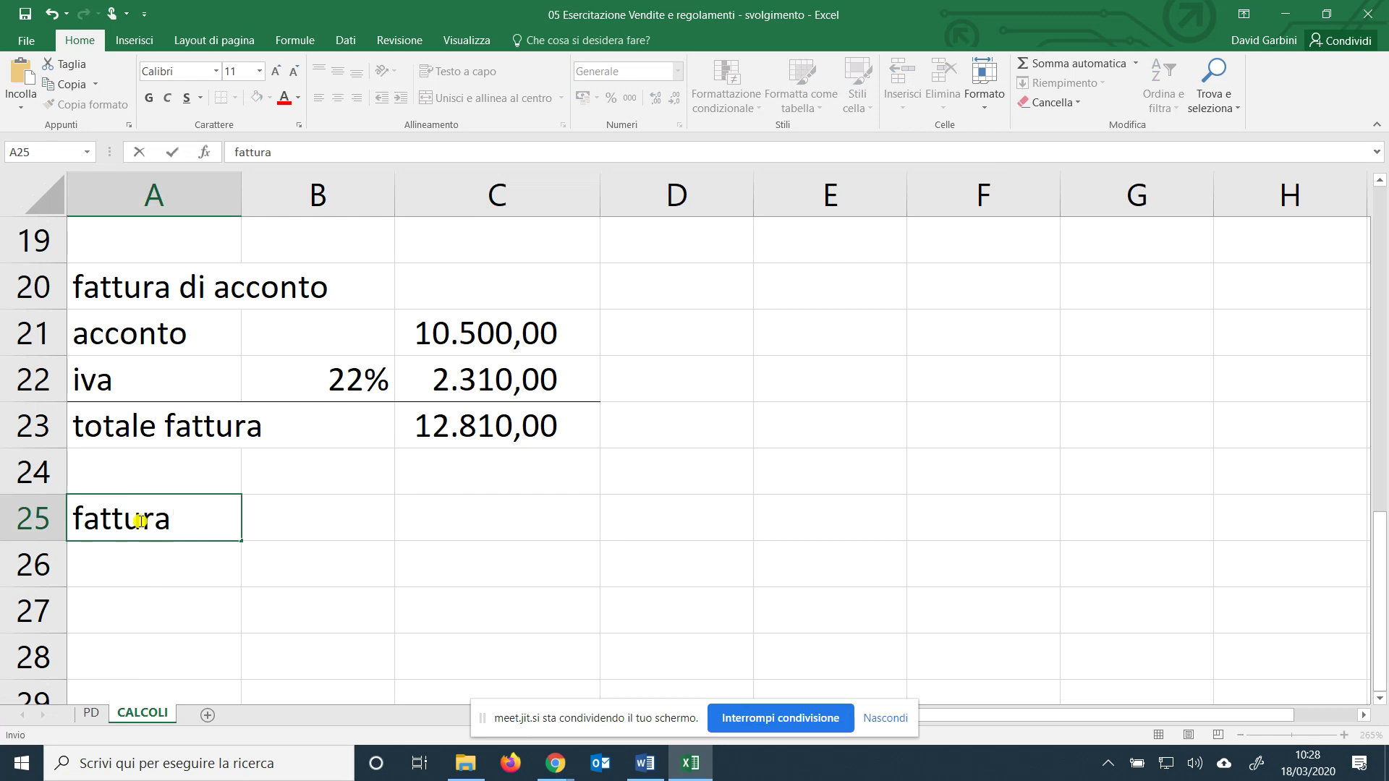
pyautogui.press('Return')
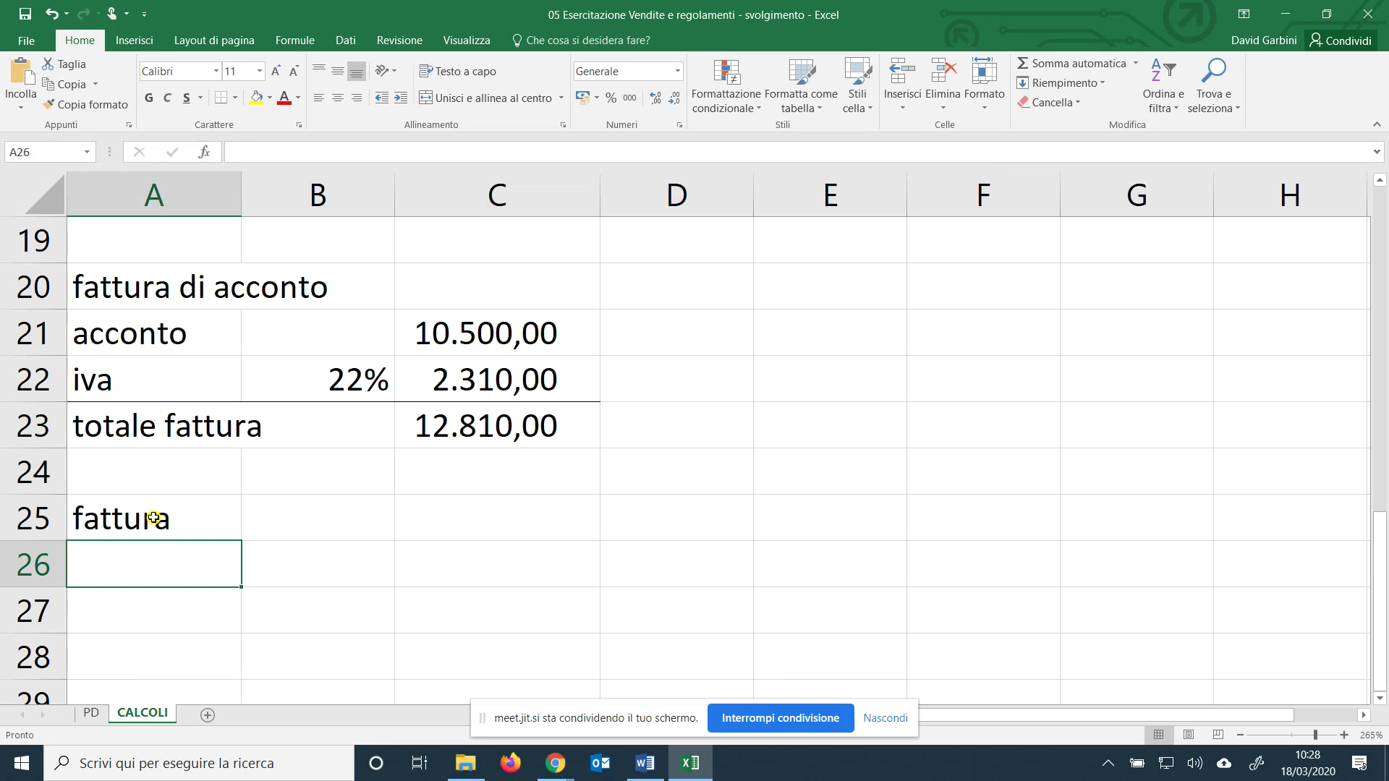
# Add a "merci" line in row 26 with the amount 3650 in C26.
pyautogui.write('merci')
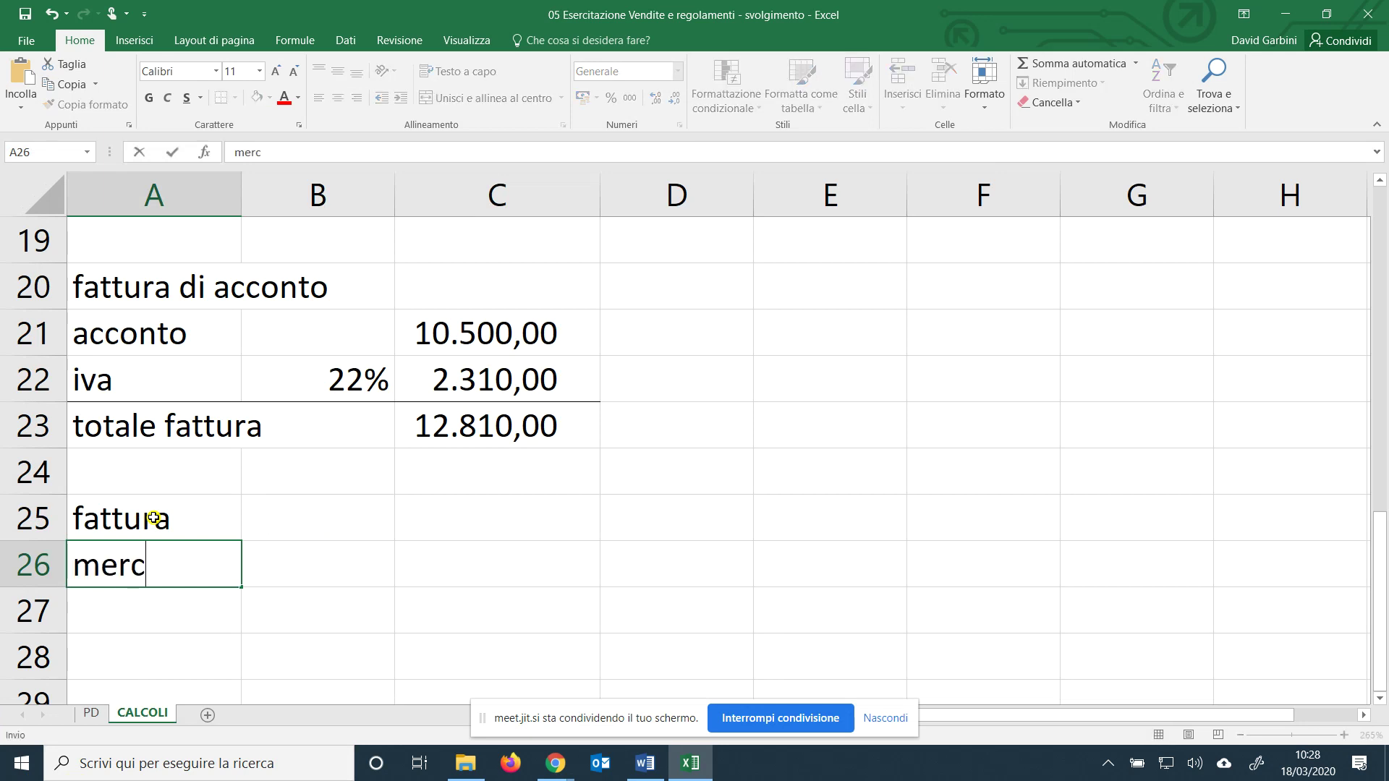
pyautogui.press('Tab')
pyautogui.press('Tab')
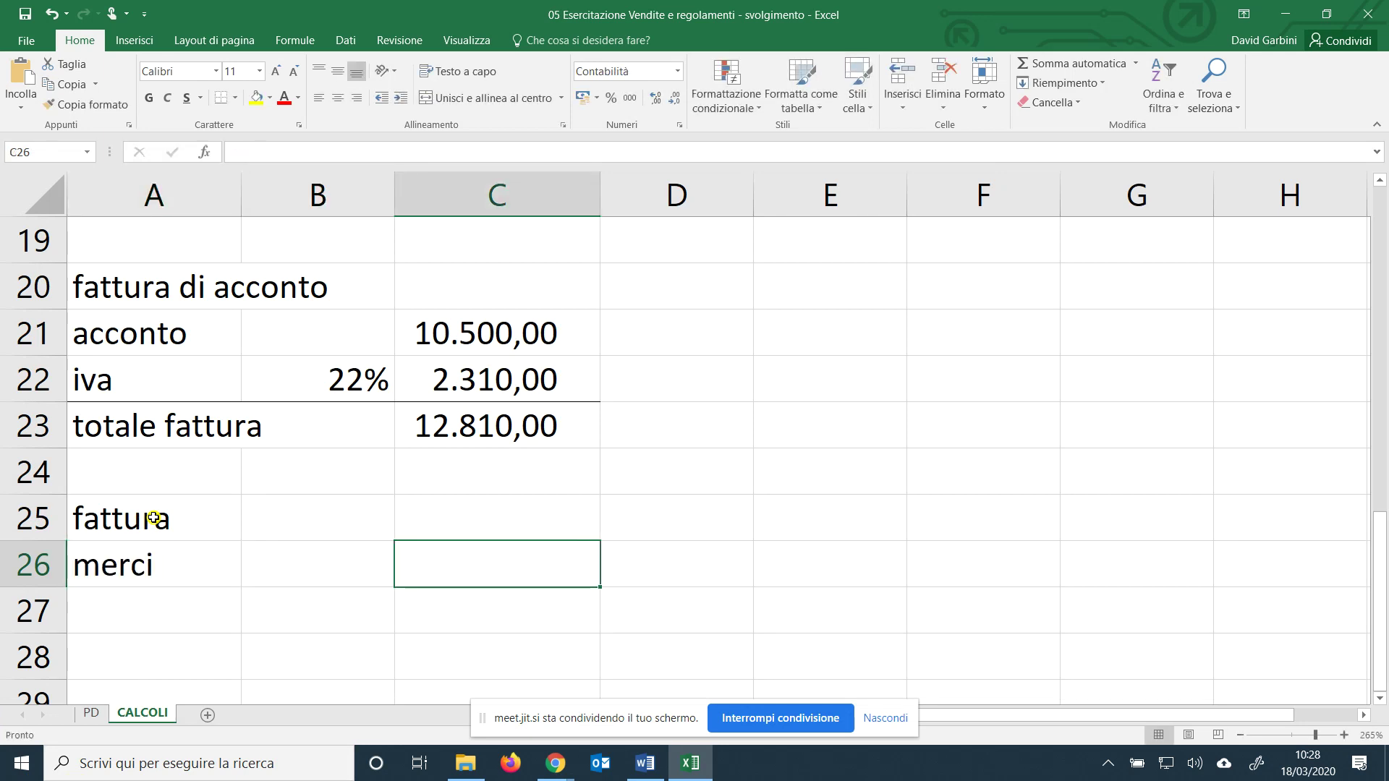
pyautogui.write('3')
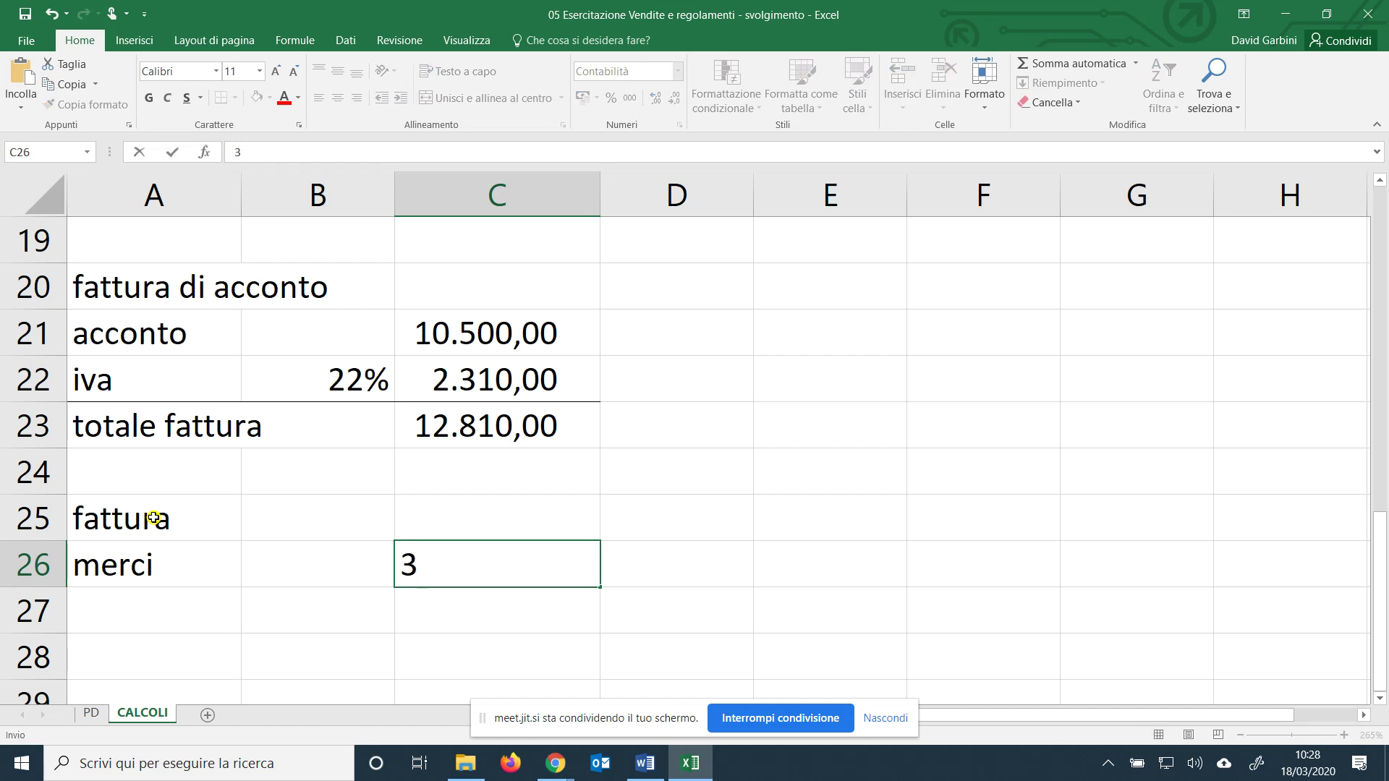
pyautogui.write('650')
pyautogui.hotkey('ctrl', 'Return')
pyautogui.press('Return')
# Add a "- sconto" line in row 27 with the rate 4% in B27.
pyautogui.write('sconto')
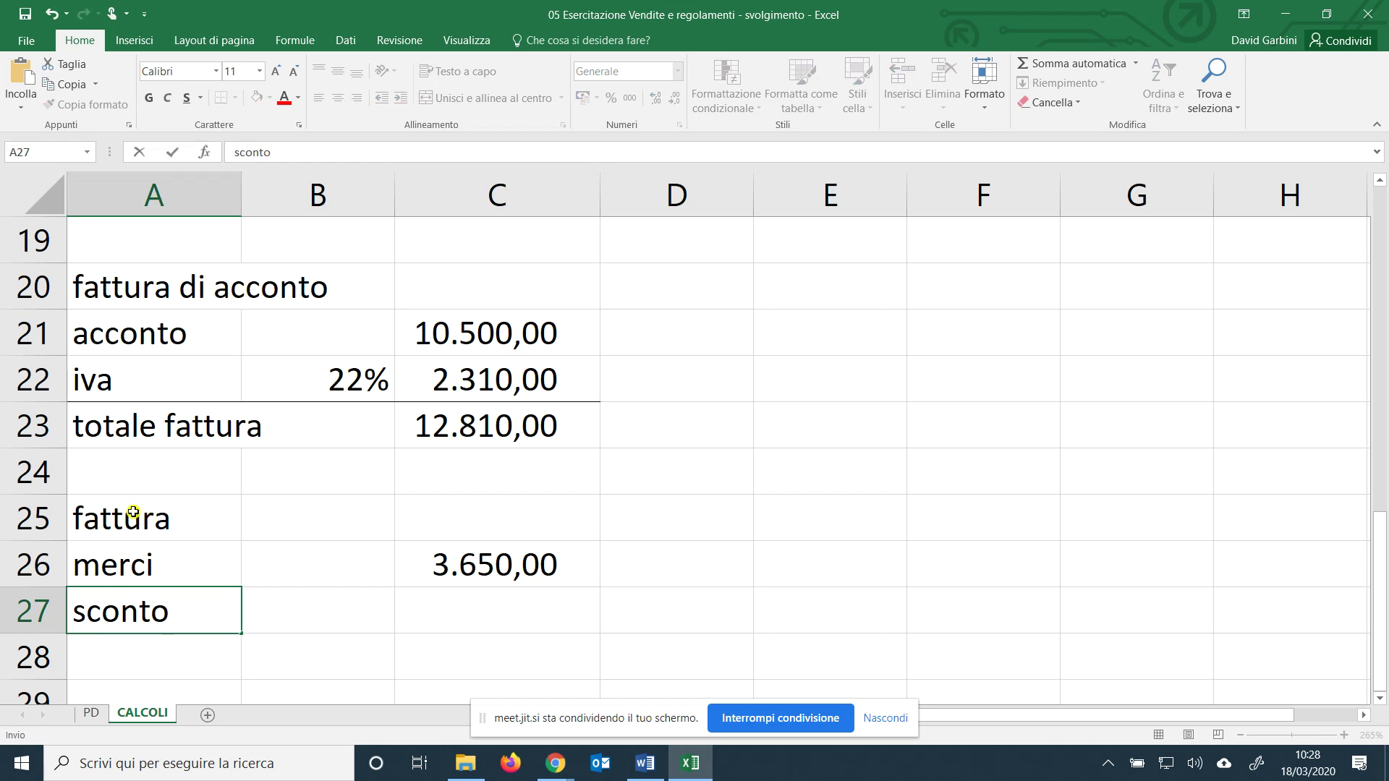
pyautogui.click(71, 612)
pyautogui.write("'-")
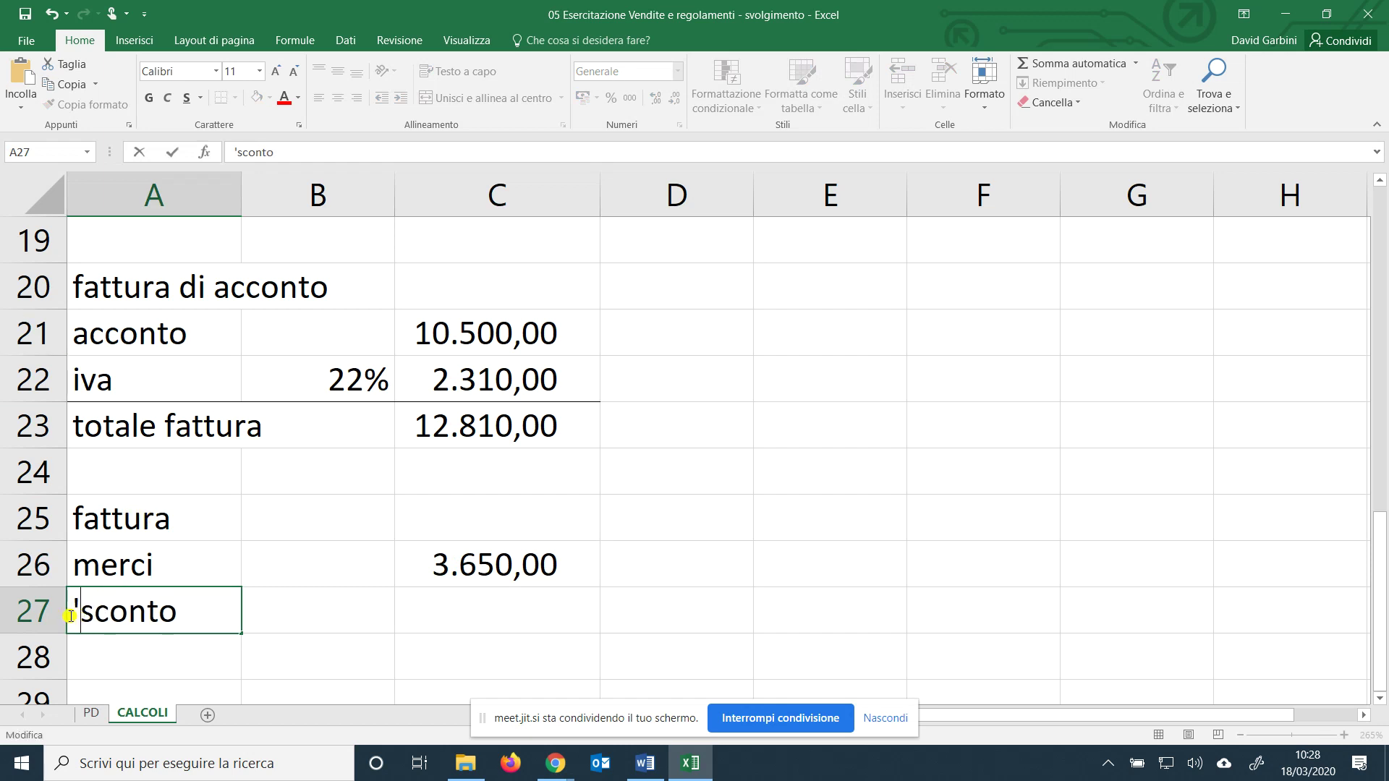
pyautogui.press('Tab')
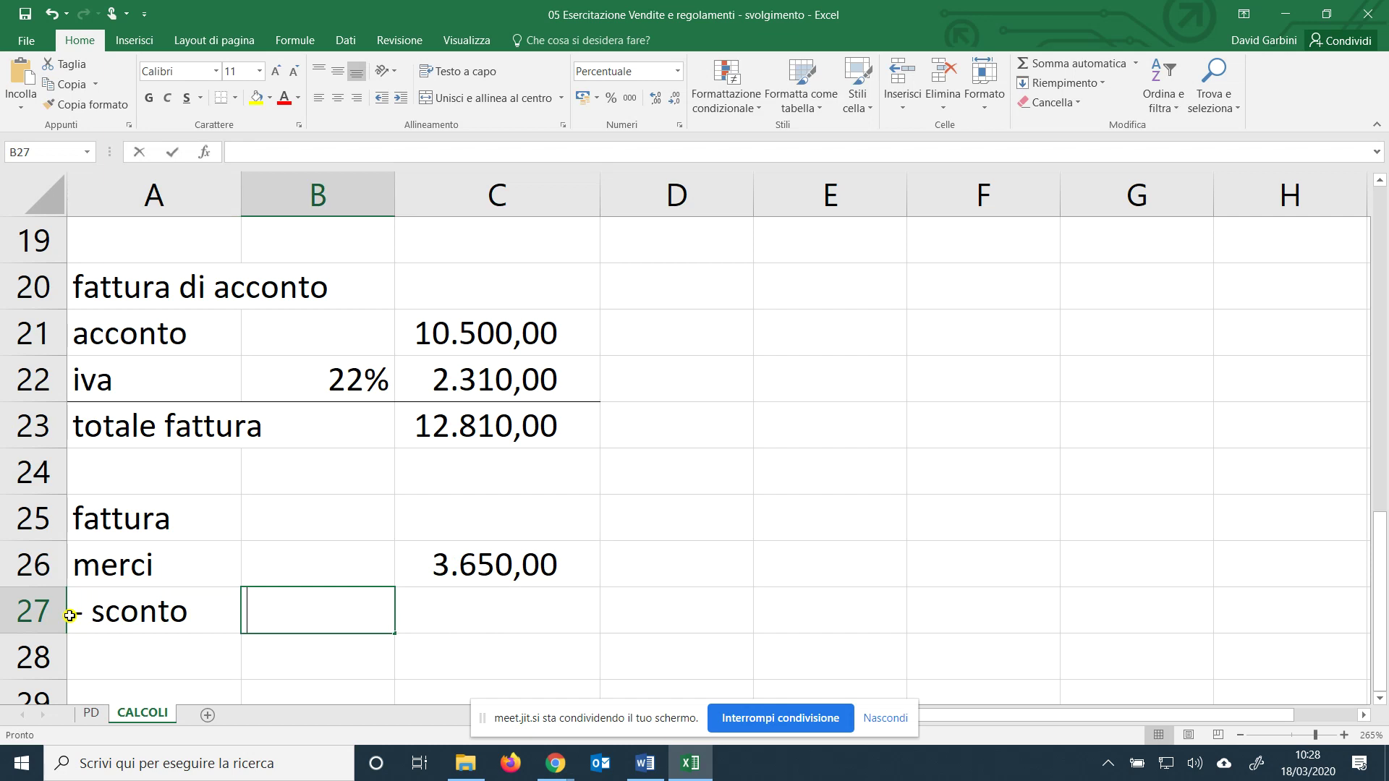
pyautogui.write('4%')
# Calculate the discount in C27 as the goods amount in C26 multiplied by the rate in B27.
pyautogui.press('Tab')
pyautogui.write('=')
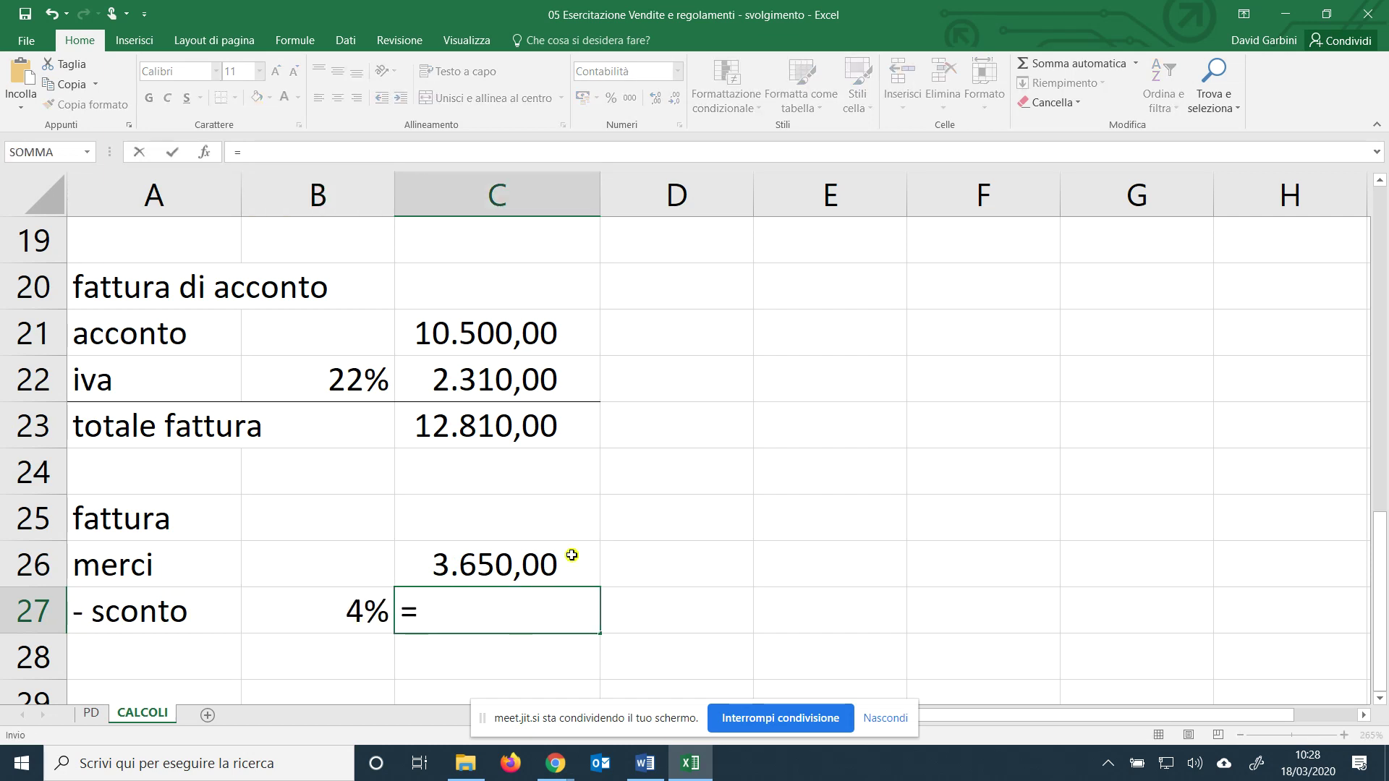
pyautogui.click(549, 560)
pyautogui.write('*')
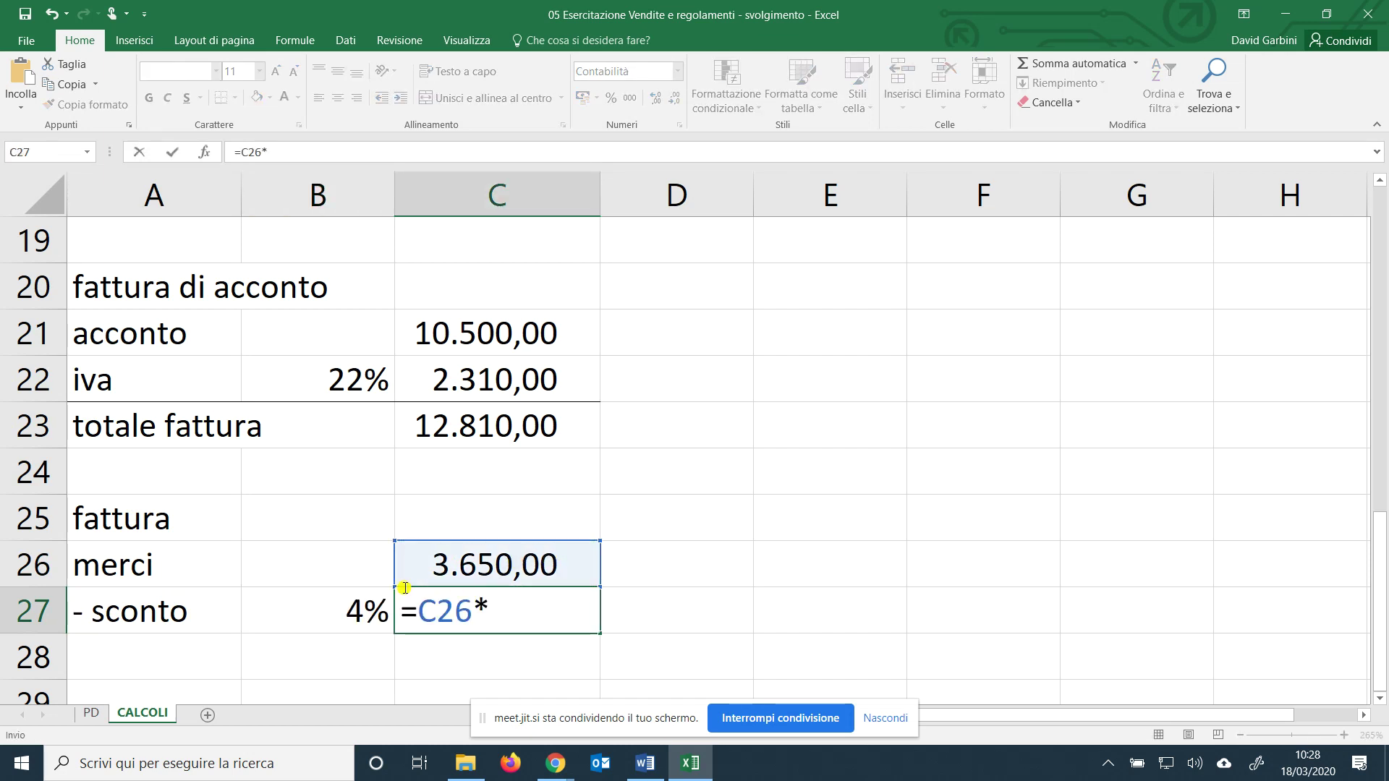
pyautogui.click(315, 603)
pyautogui.press('Return')
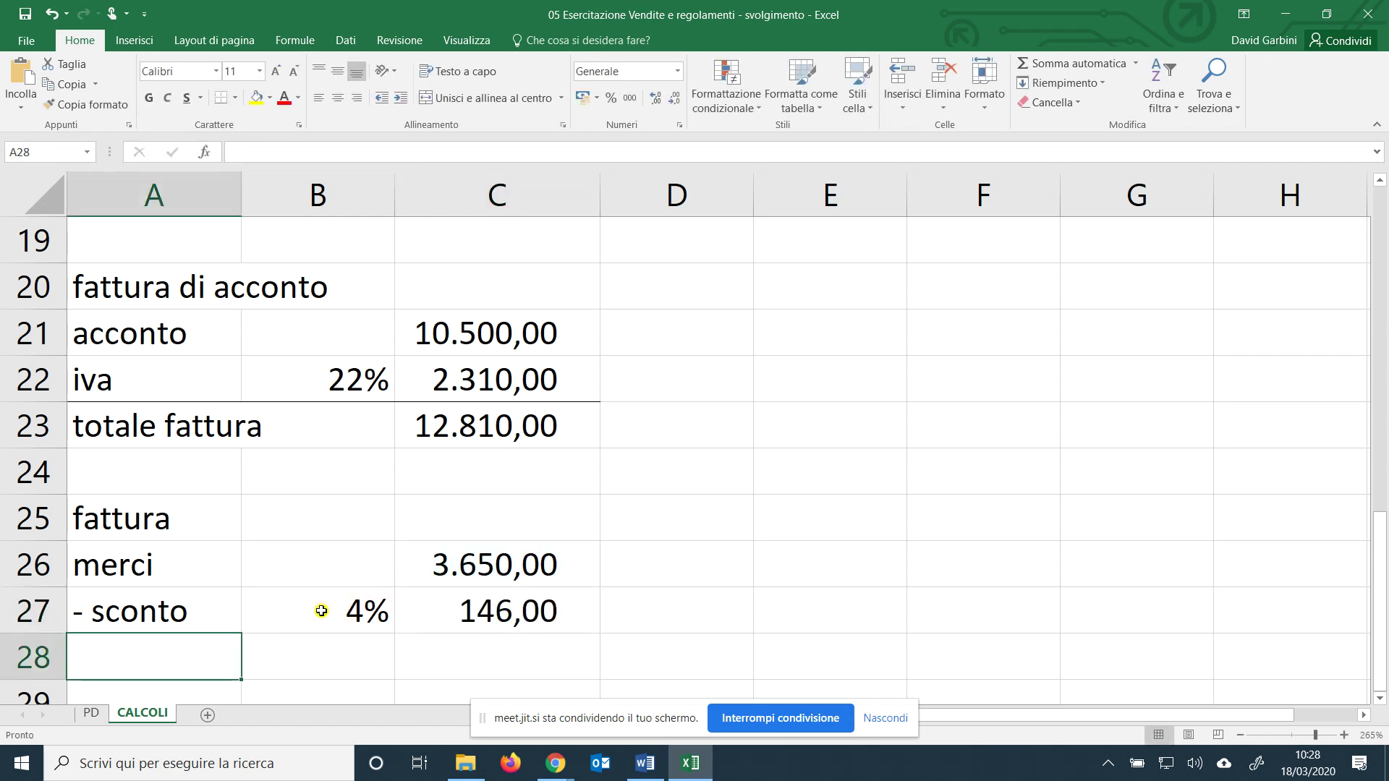
# Make the discount formula in C27 negative, as =-C26*B27.
pyautogui.scroll(-1, 434, 564)
pyautogui.click(430, 476)
pyautogui.doubleClick(431, 476)
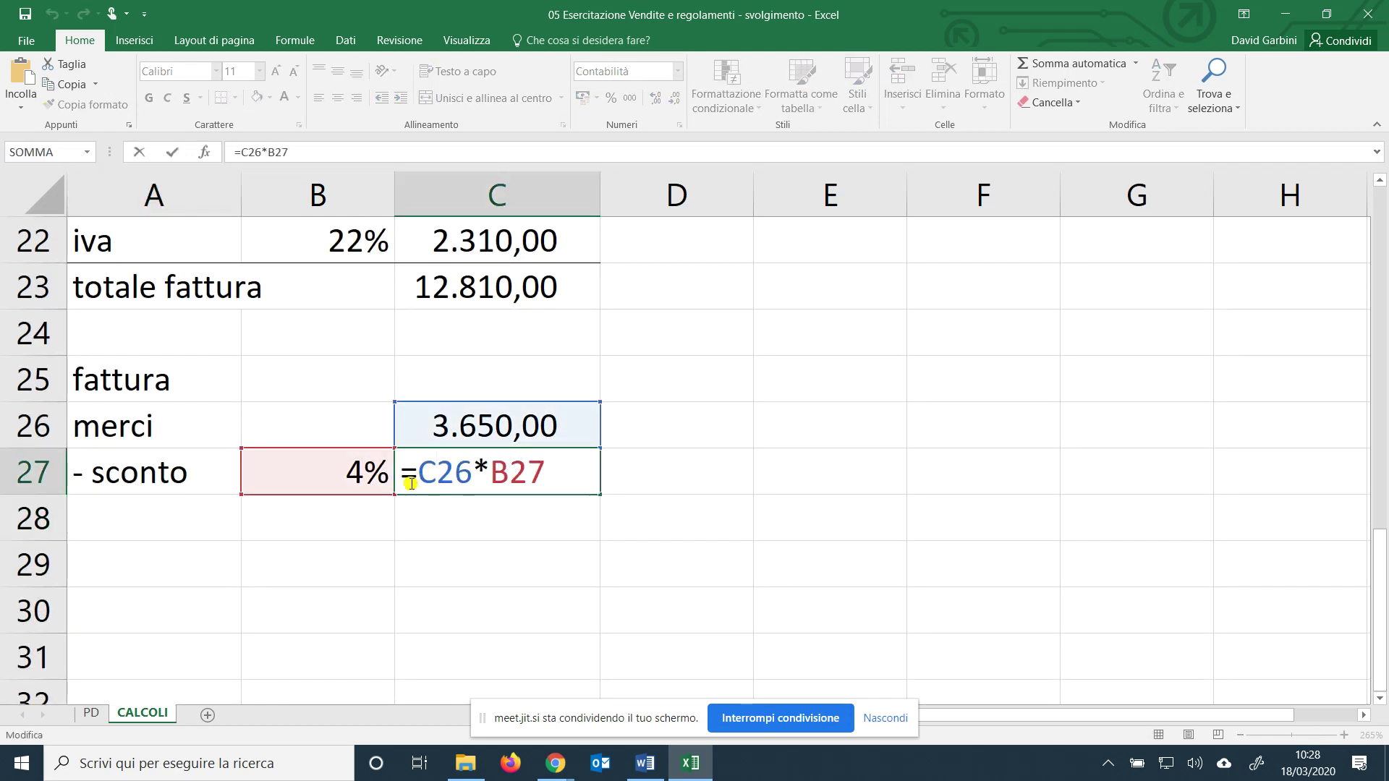
pyautogui.write('-')
pyautogui.press('Return')
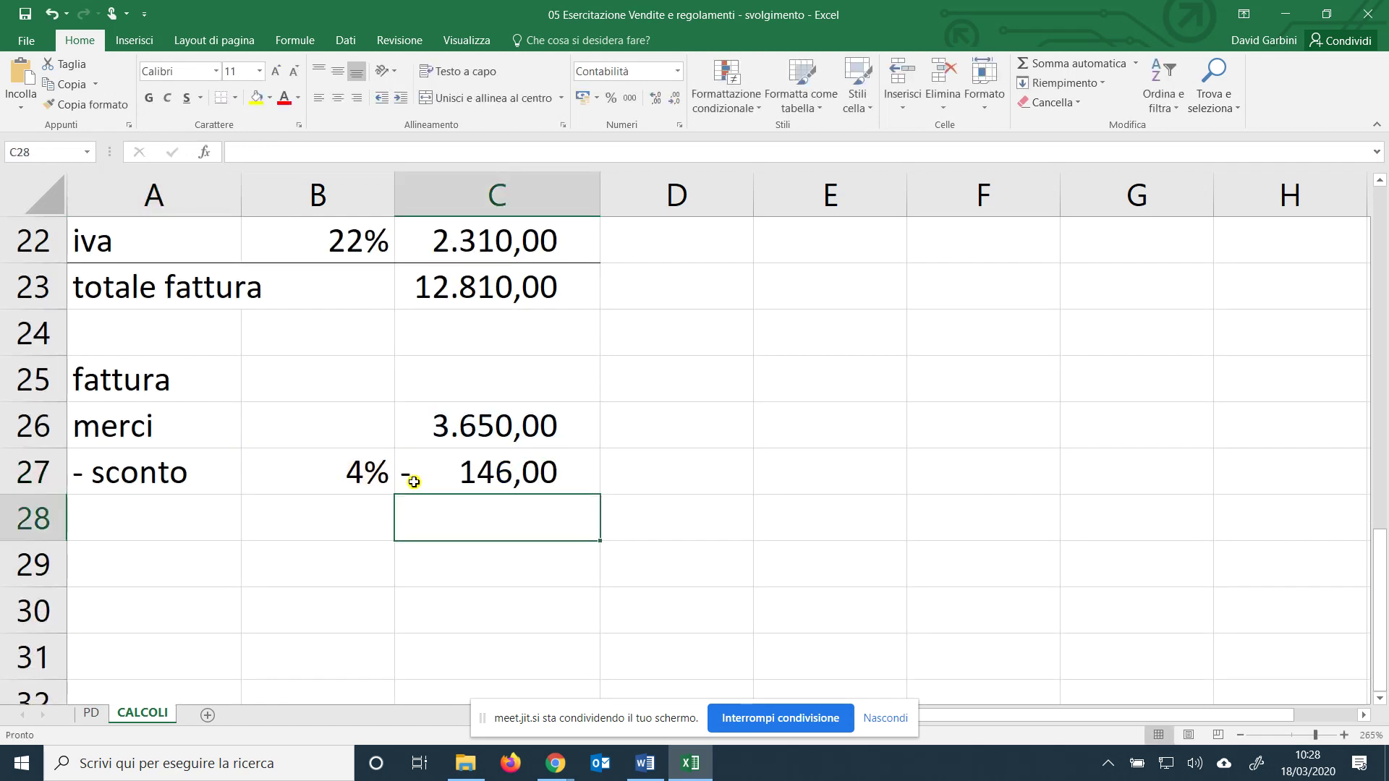
# Format the discount row A27:C27 with a red font and a bottom border.
pyautogui.click(423, 474)
pyautogui.moveTo(424, 474); pyautogui.dragTo(223, 471)
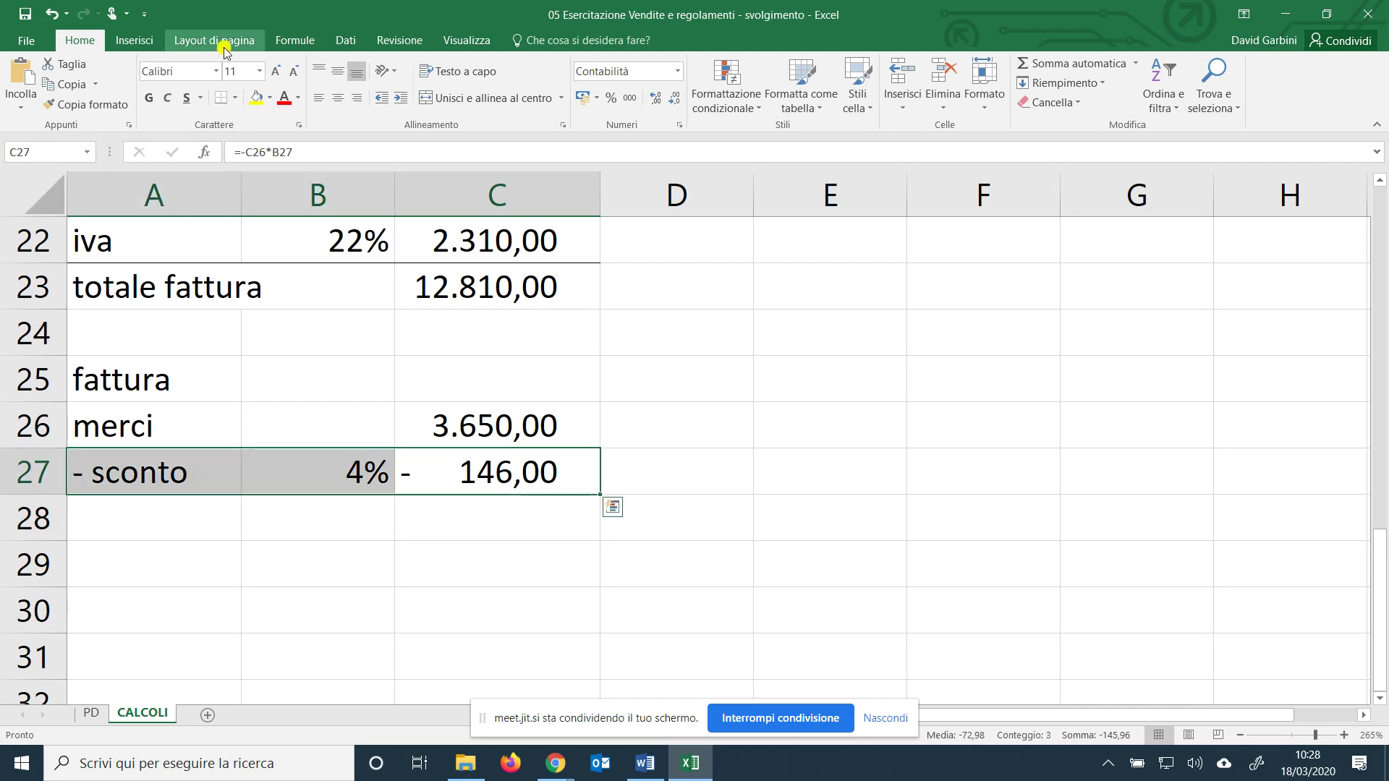
pyautogui.click(279, 102)
pyautogui.click(201, 564)
pyautogui.moveTo(176, 486); pyautogui.dragTo(429, 475)
pyautogui.click(222, 97)
# Add a "totale B.I" line in row 28 and sum the goods and discount amounts in C28.
pyautogui.click(143, 516)
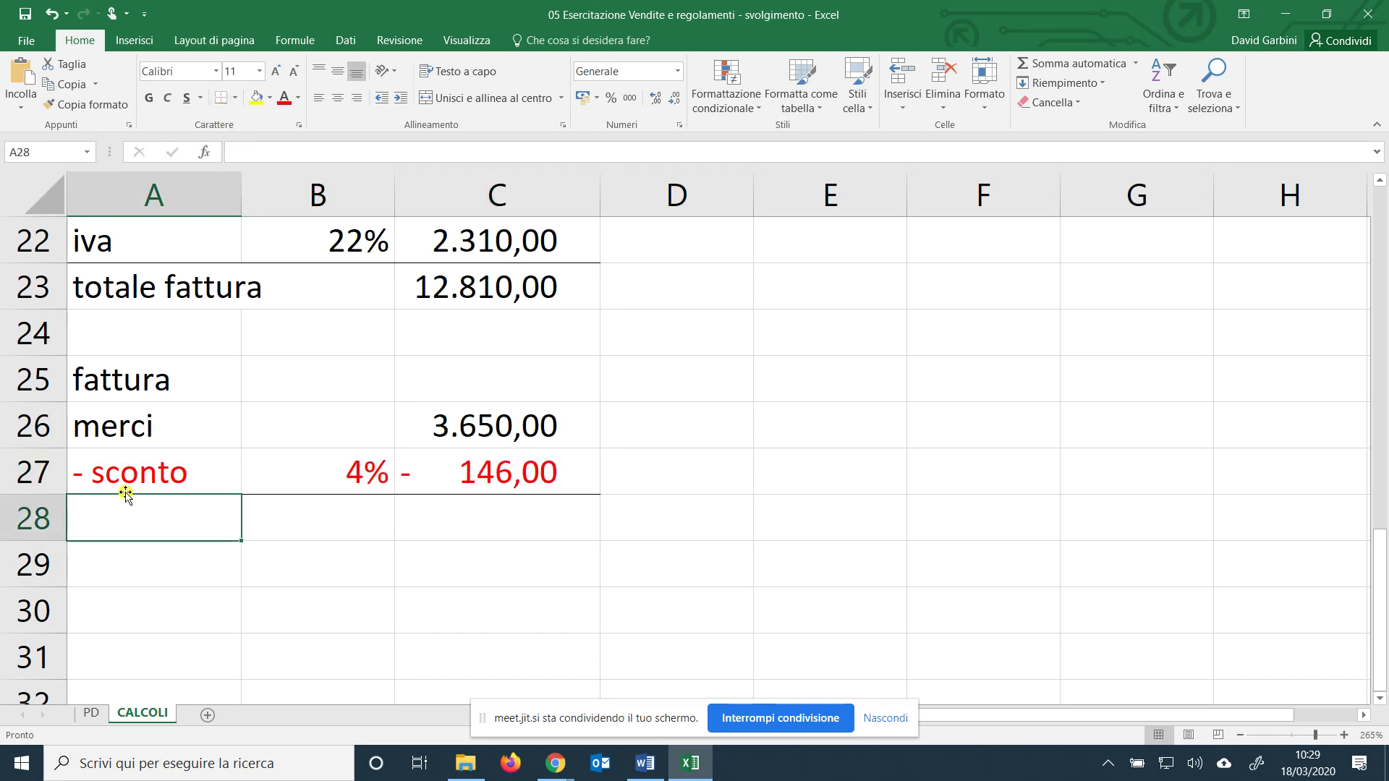
pyautogui.write('total')
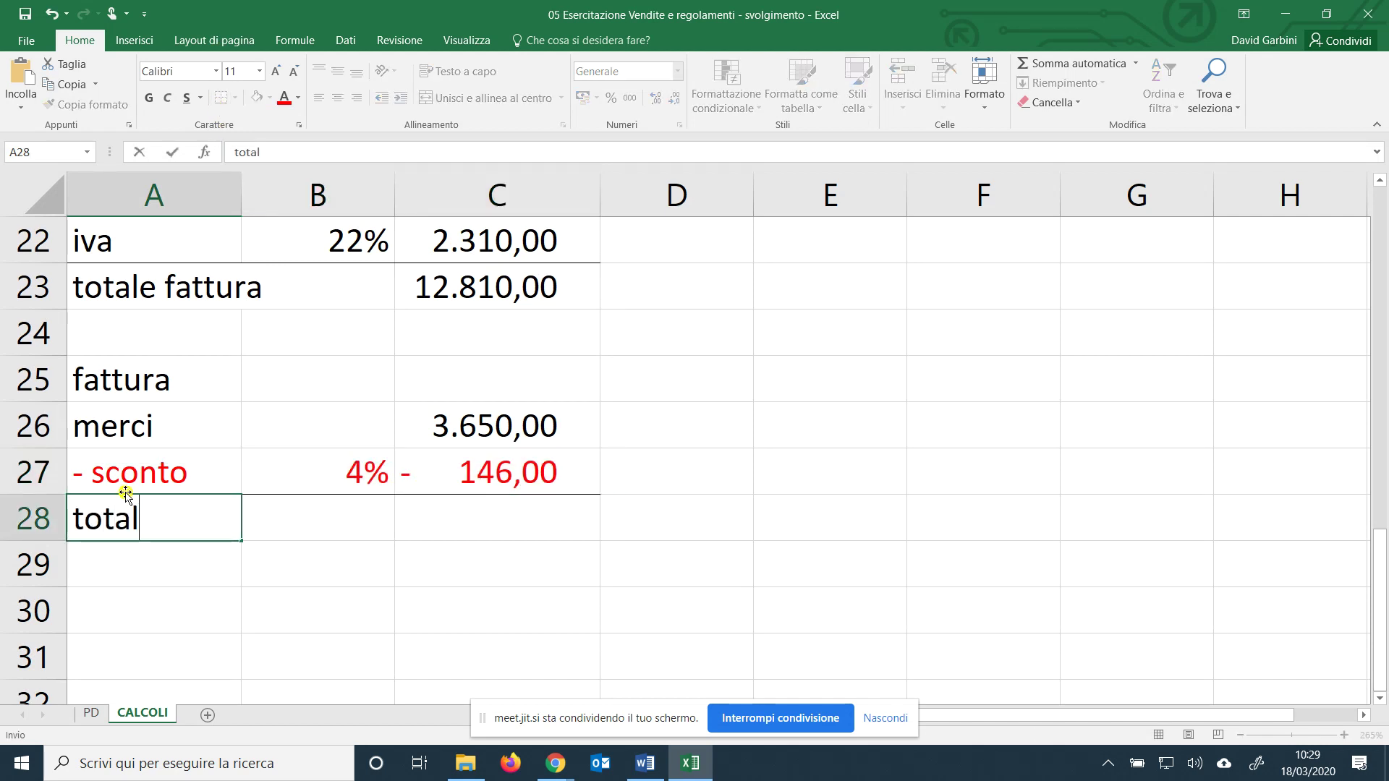
pyautogui.write('e B.I')
pyautogui.press('Tab')
pyautogui.press('Tab')
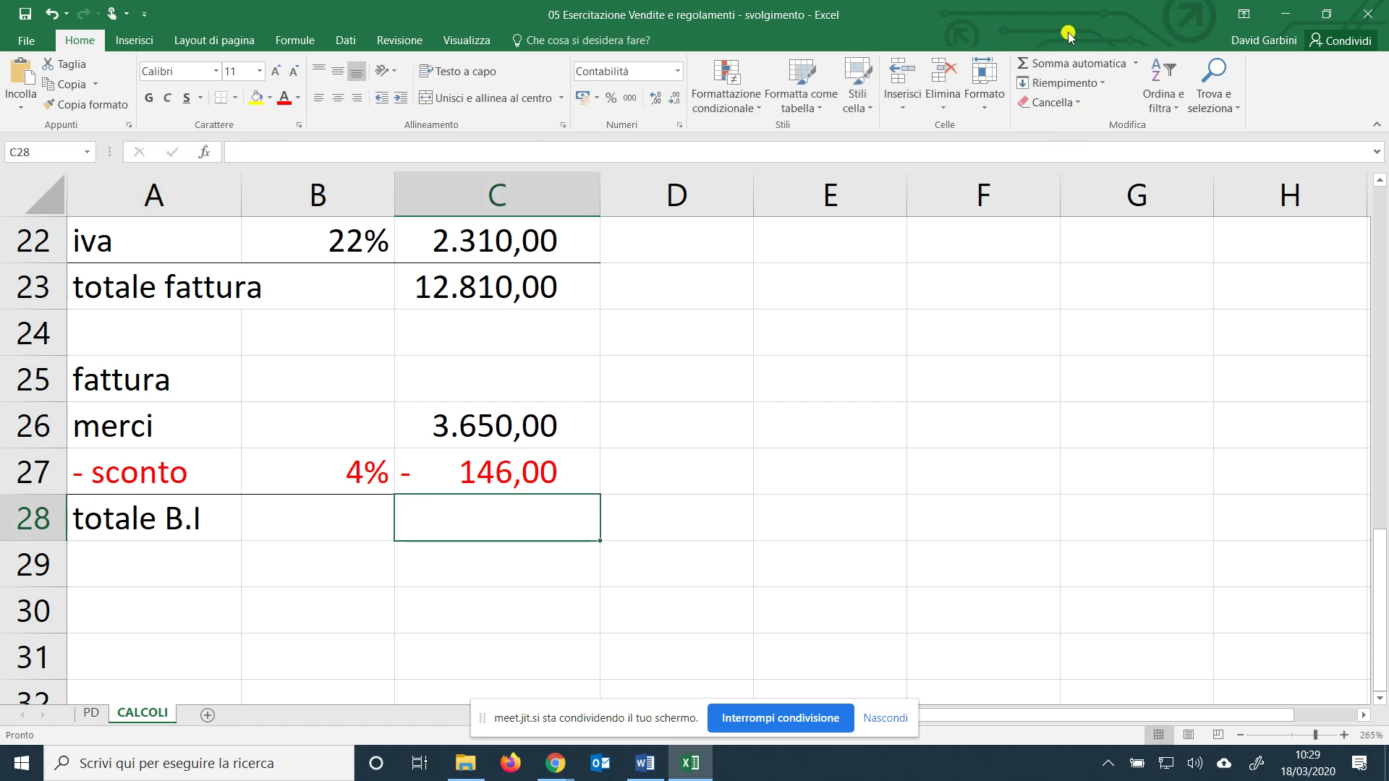
pyautogui.click(1056, 65)
pyautogui.press('Return')
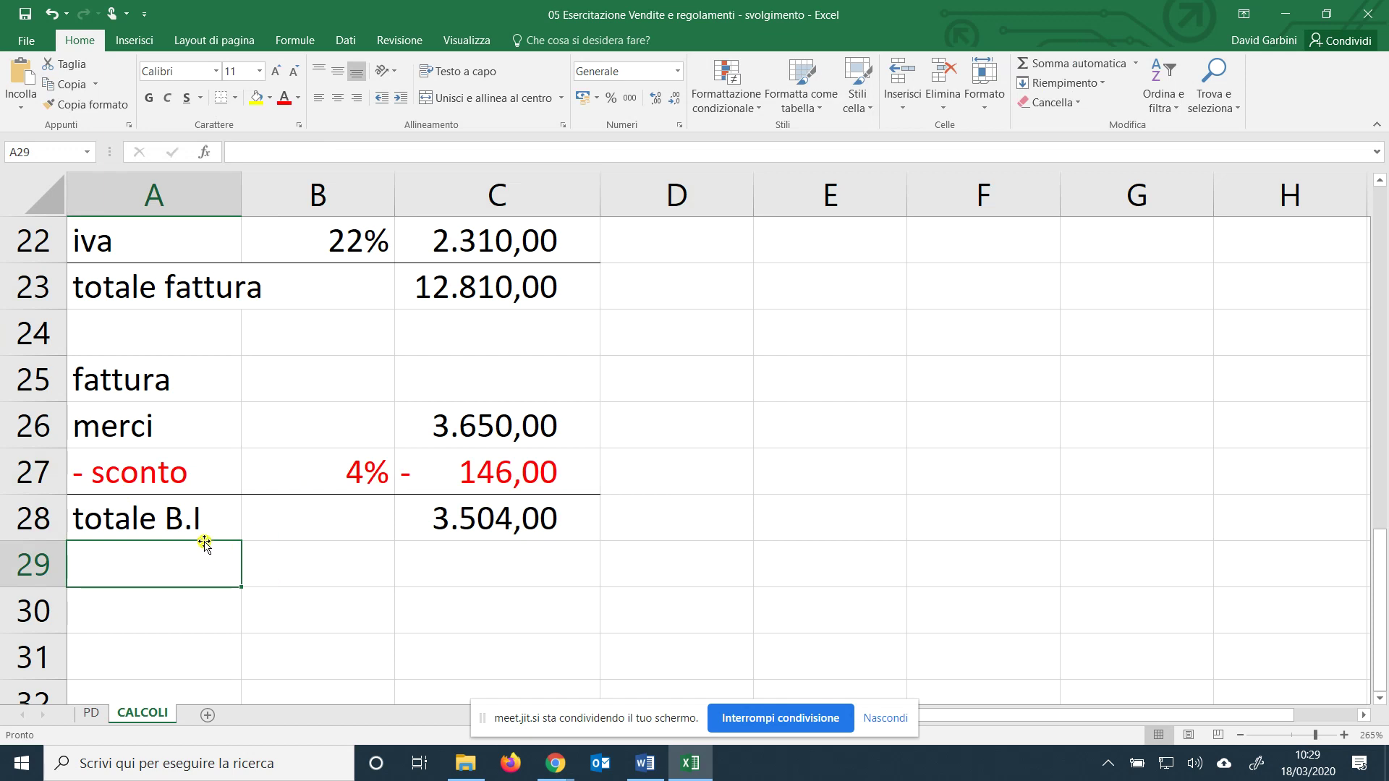
# Add an "iva" line in row 29 at 22%, calculated as C28*B29, and give A29:C29 a bottom border.
pyautogui.write('iva')
pyautogui.press('Tab')
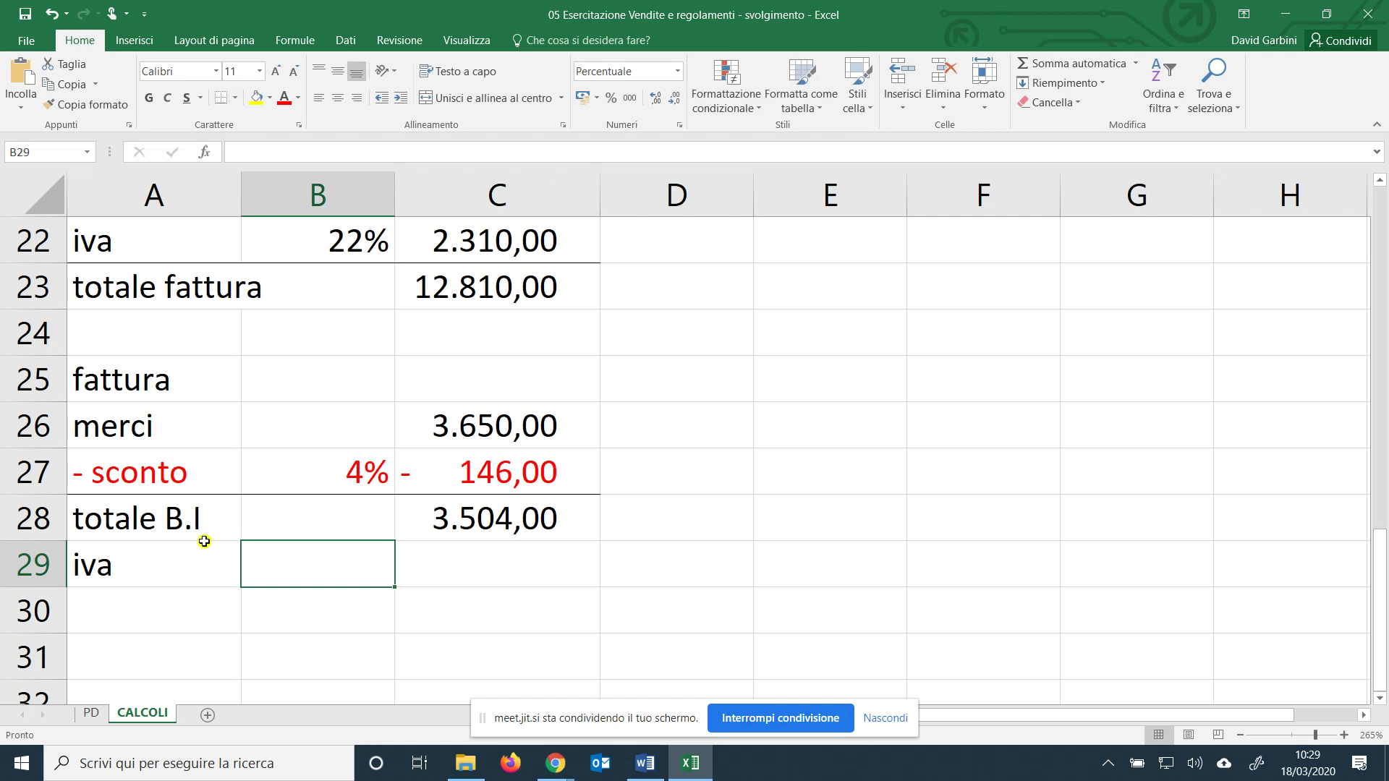
pyautogui.write('22%')
pyautogui.press('Tab')
pyautogui.write('=')
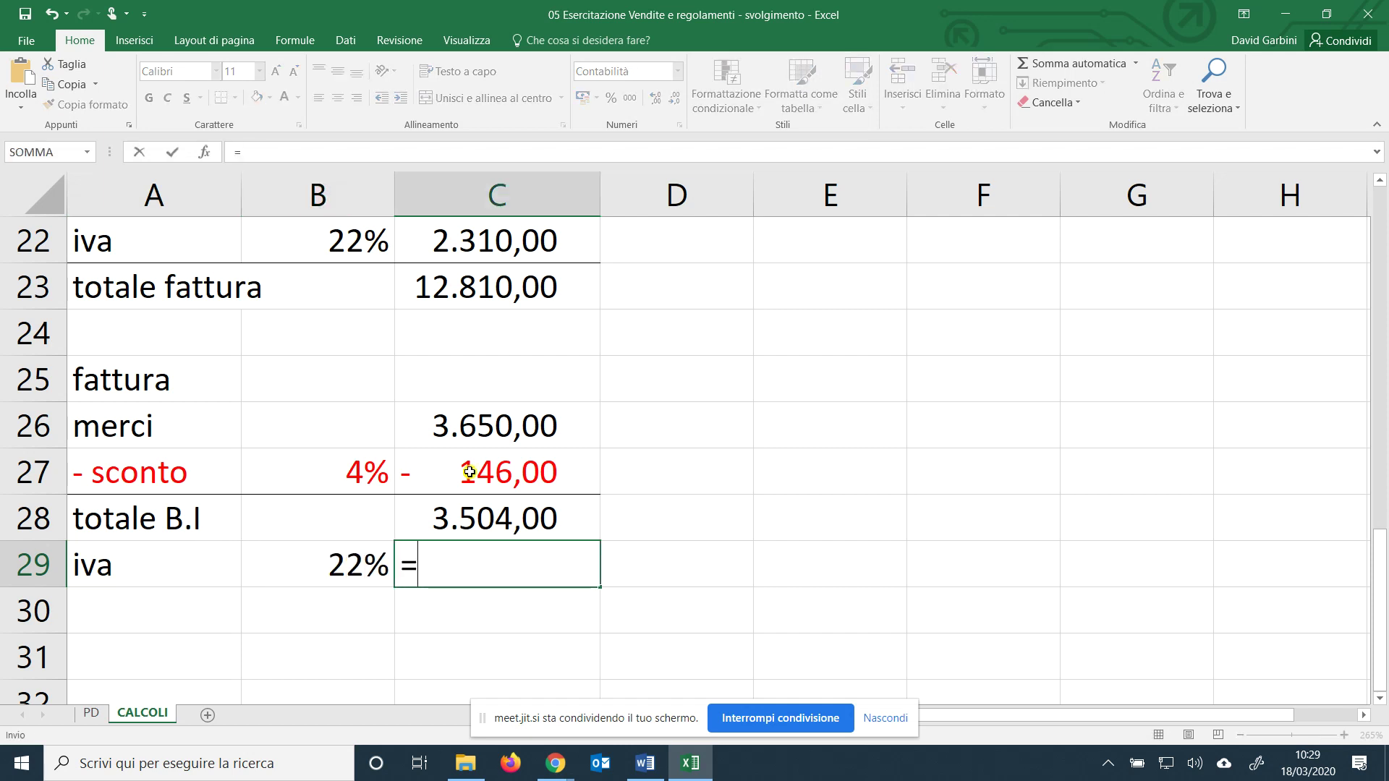
pyautogui.click(512, 516)
pyautogui.write('*')
pyautogui.click(332, 569)
pyautogui.press('Return')
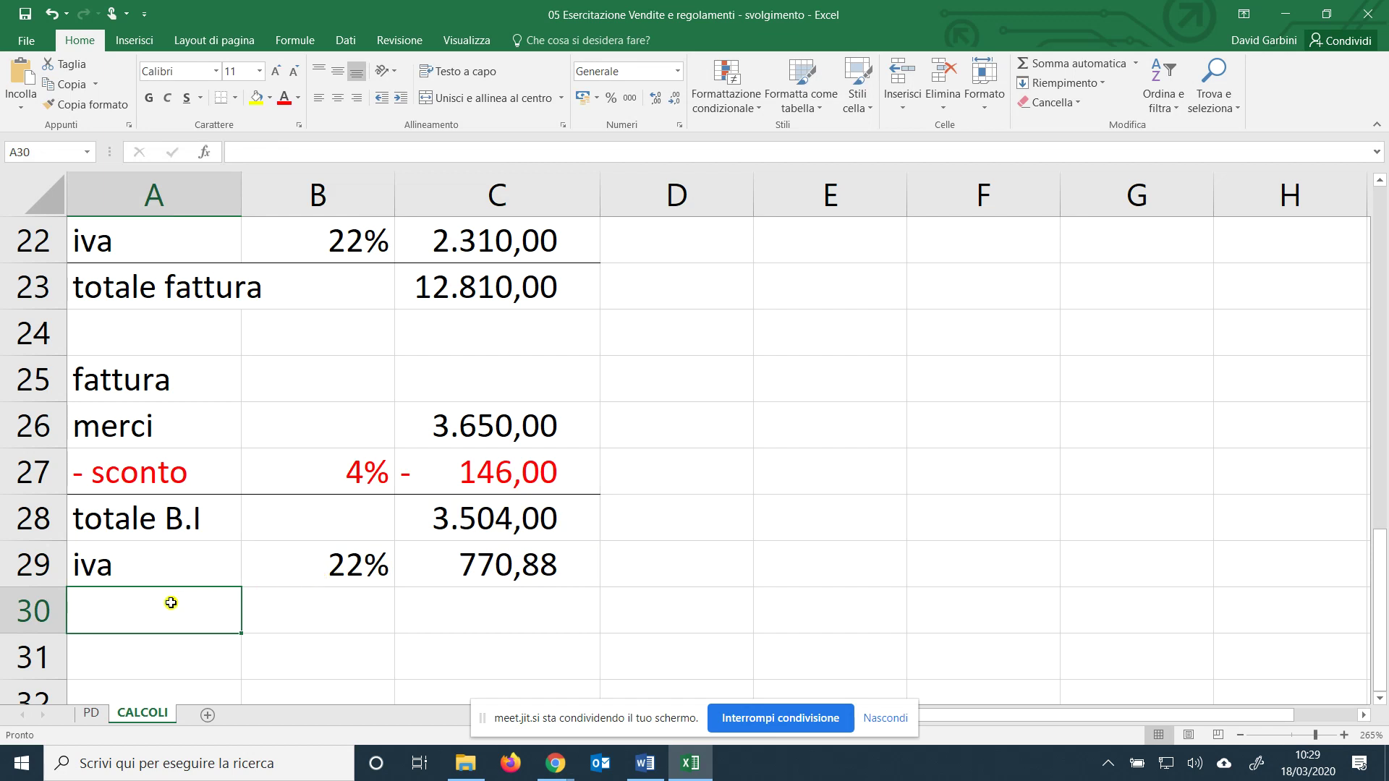
pyautogui.click(189, 563)
pyautogui.moveTo(189, 563); pyautogui.dragTo(436, 578)
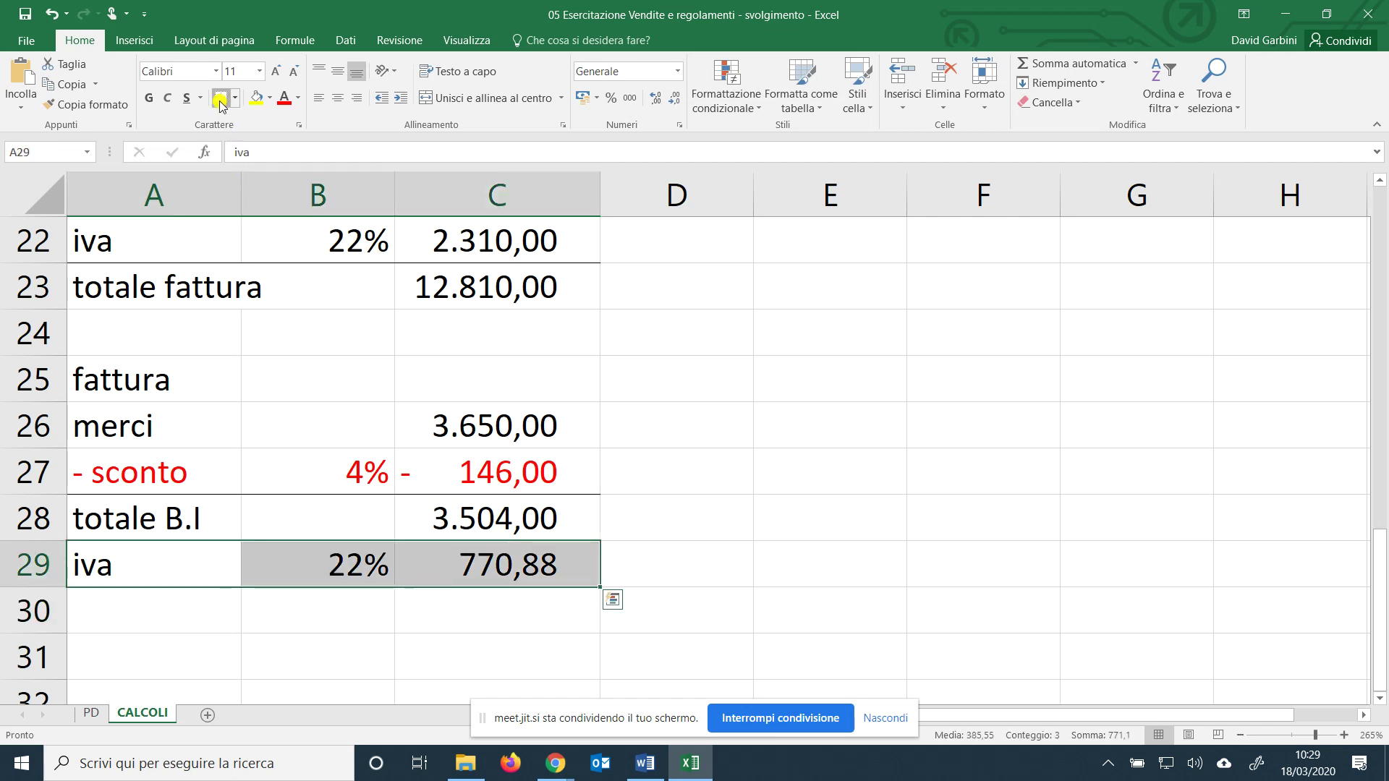
# Add a "totale fattura" line in row 30 and sum C28:C29 in C30.
pyautogui.click(109, 612)
pyautogui.write('tot')
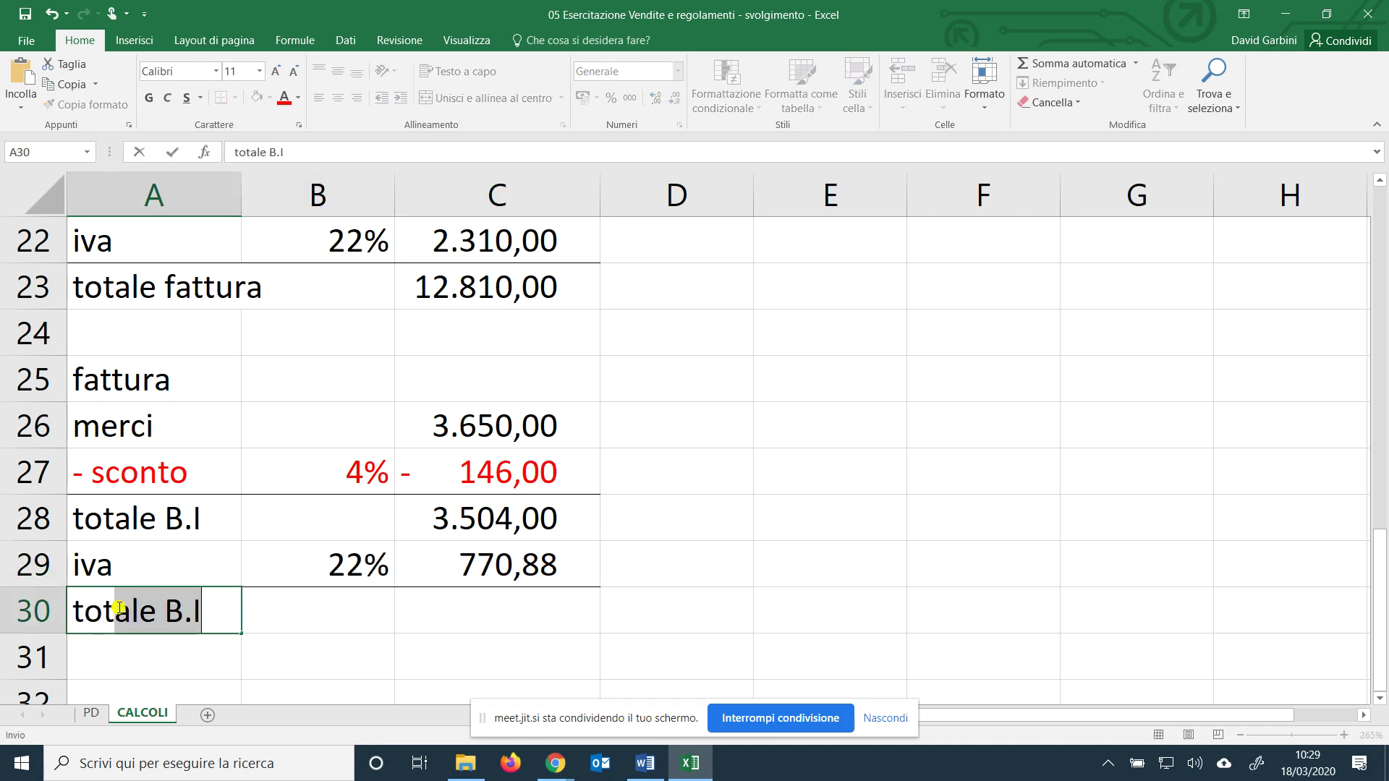
pyautogui.write('ale fattura')
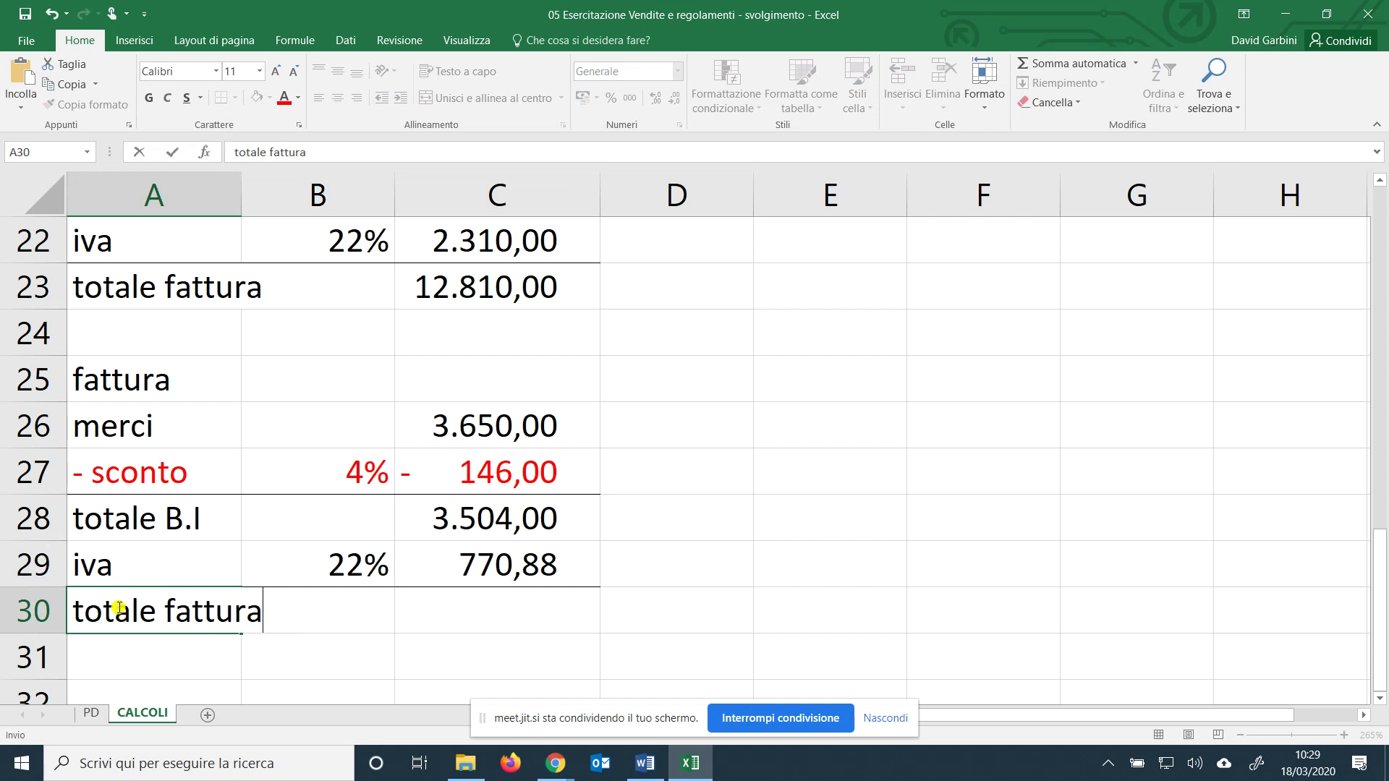
pyautogui.press('Tab')
pyautogui.press('Tab')
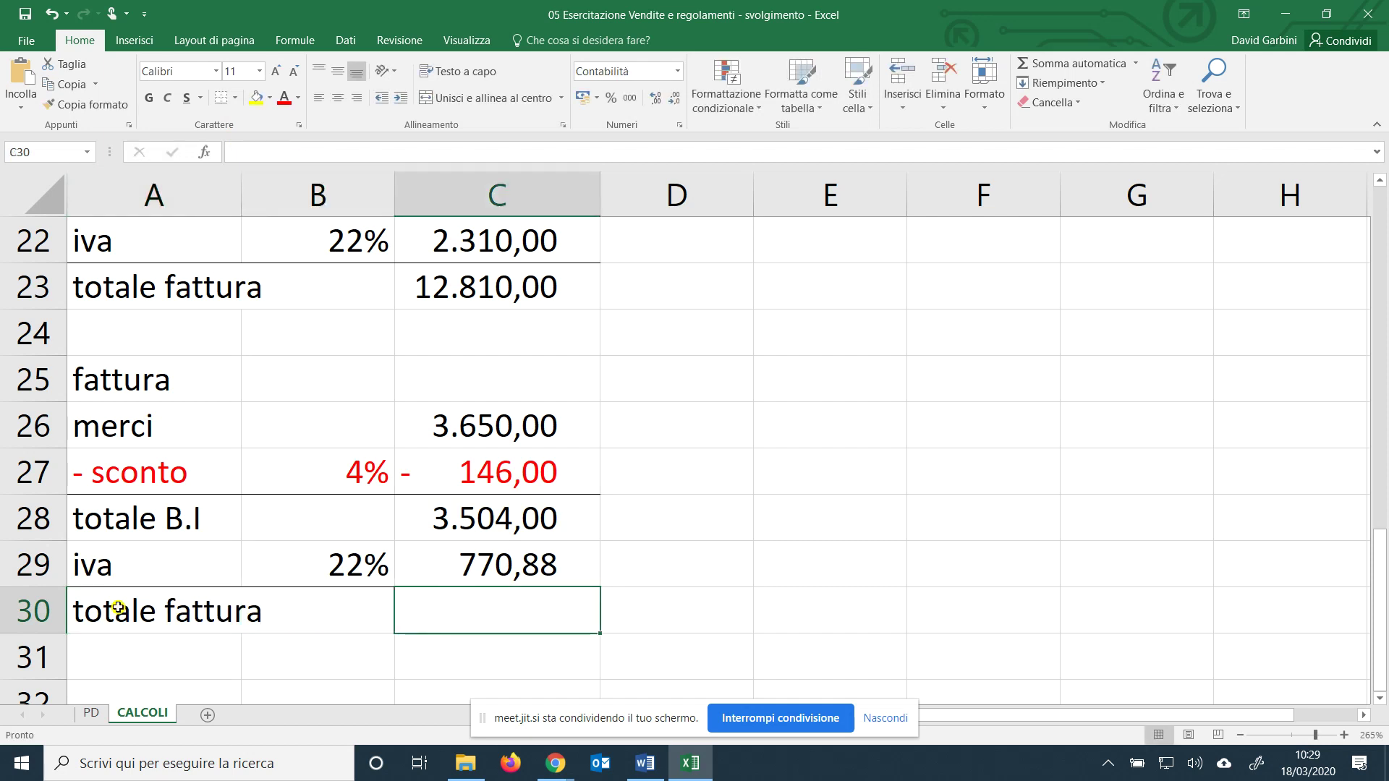
pyautogui.click(1070, 64)
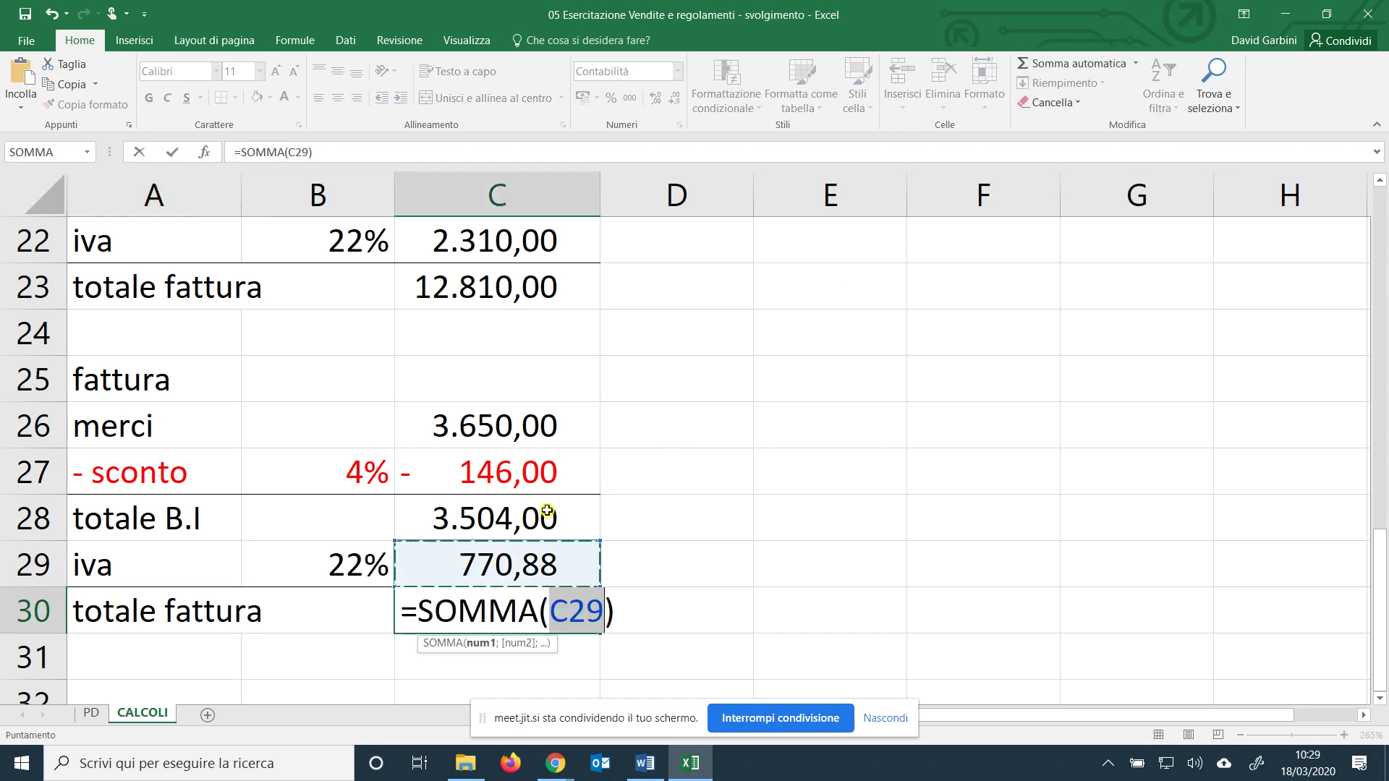
pyautogui.moveTo(546, 514); pyautogui.dragTo(548, 544)
pyautogui.press('Return')
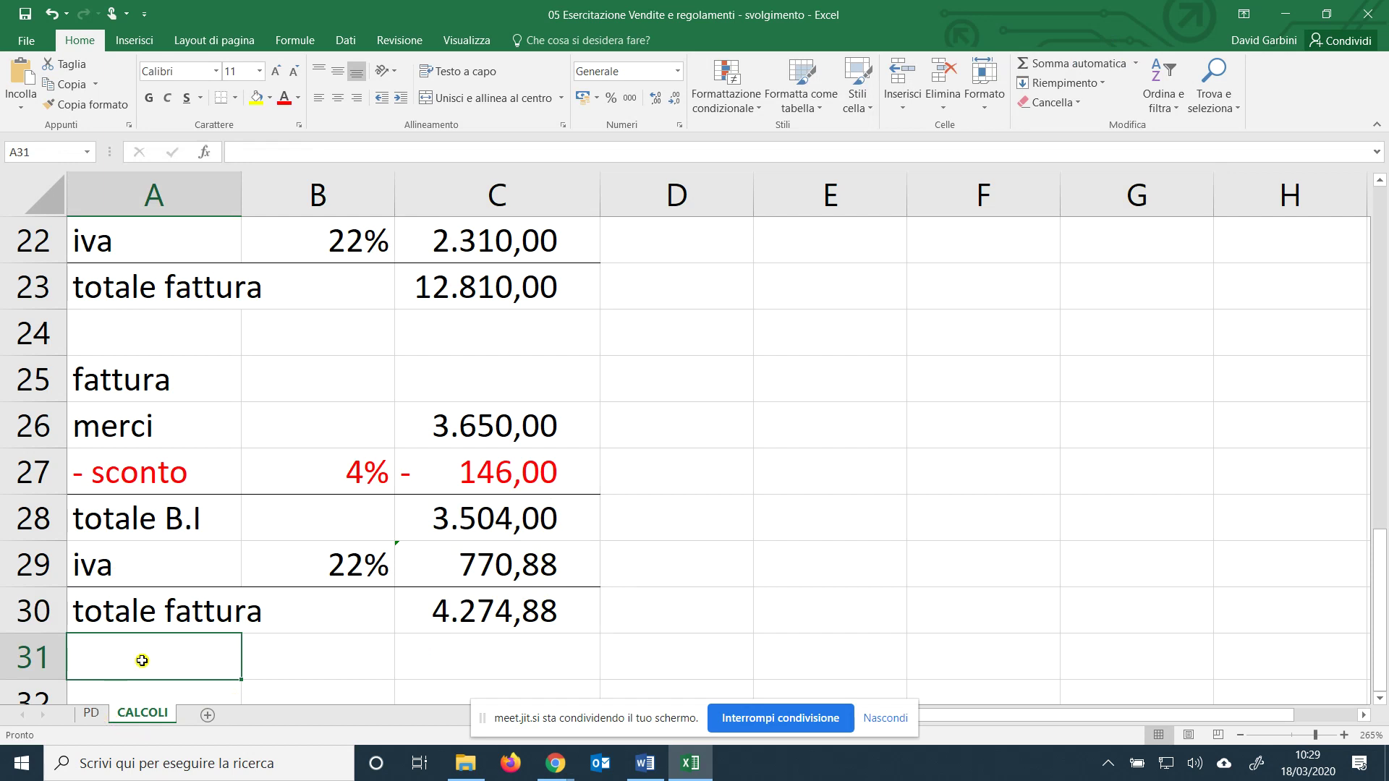
# Start a new entry in row 33 of the PD sheet with date 12/03 and account "merci c/vendita".
pyautogui.scroll(-1, 148, 634)
pyautogui.click(93, 714)
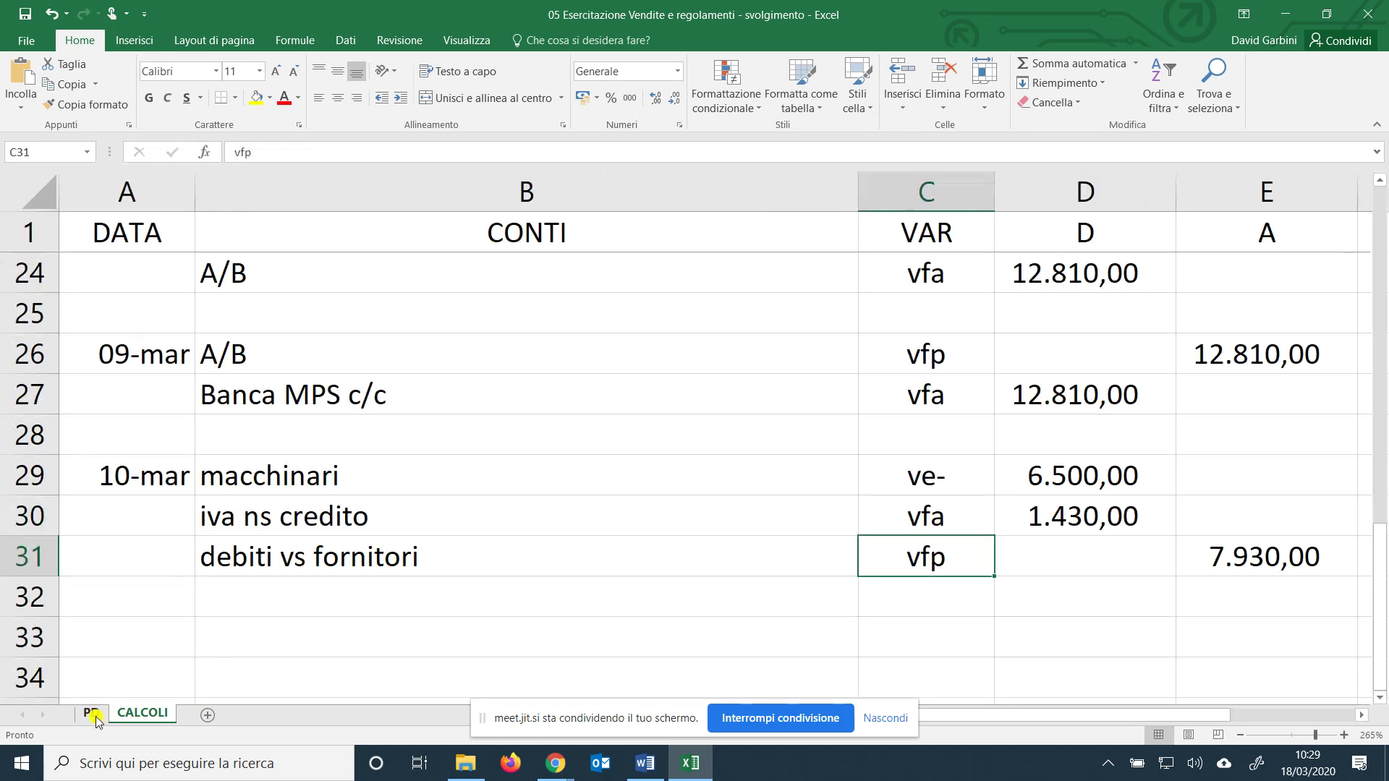
pyautogui.click(128, 634)
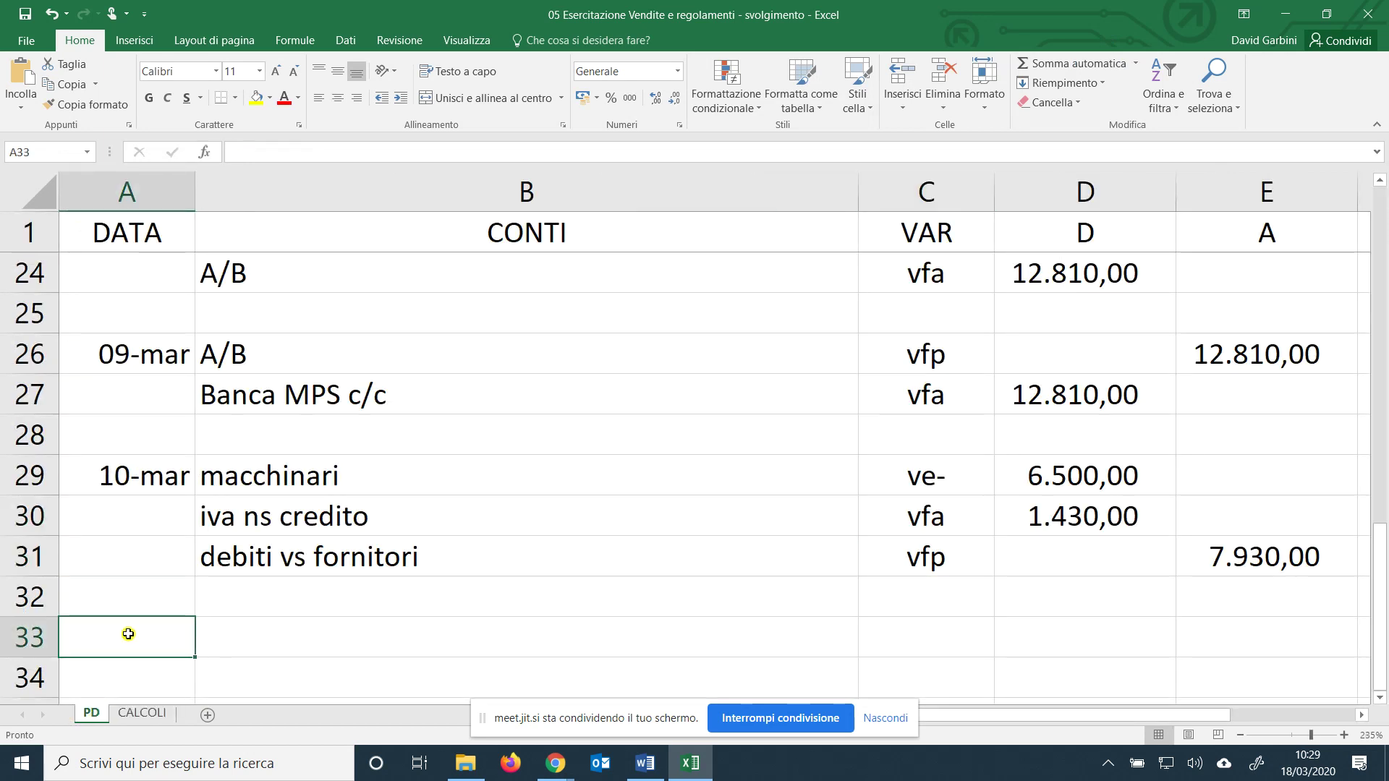
pyautogui.write('12/03')
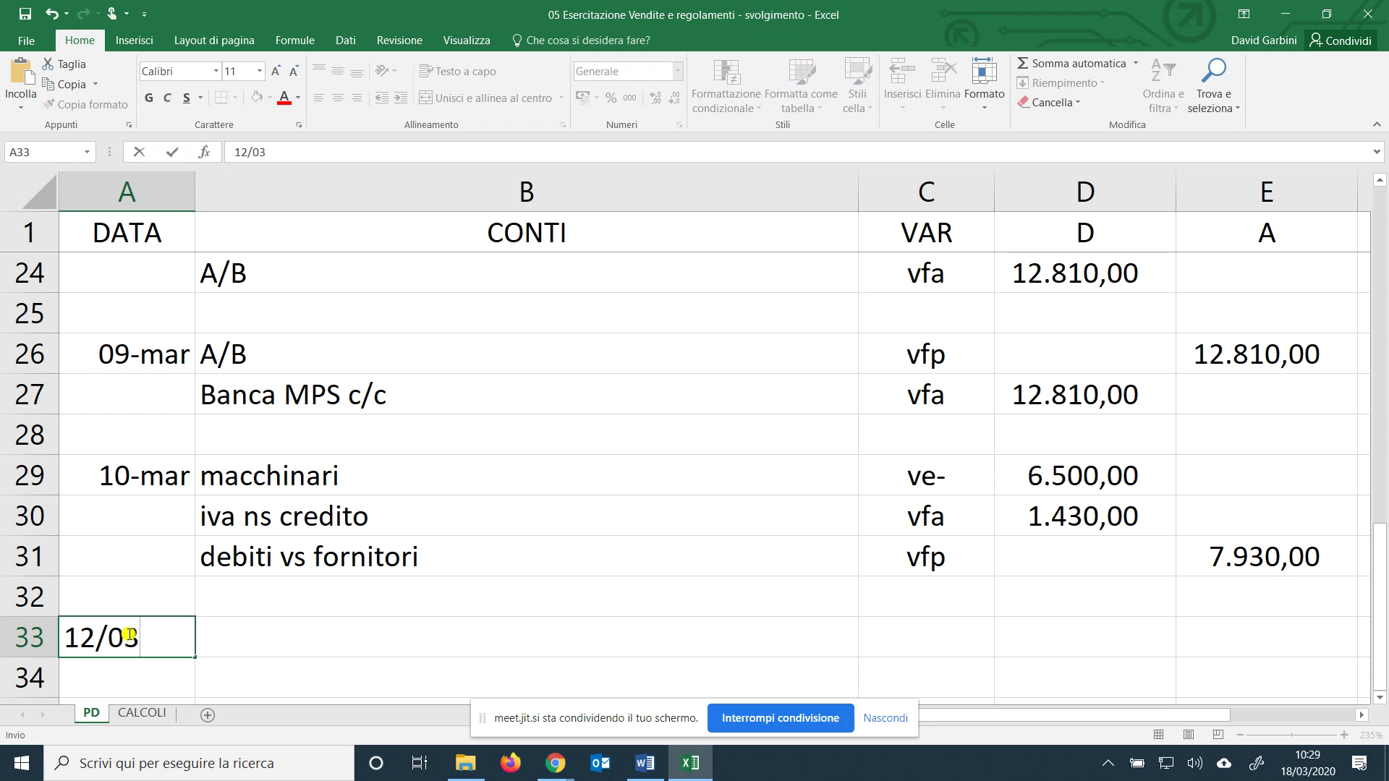
pyautogui.press('Tab')
pyautogui.write('merci c')
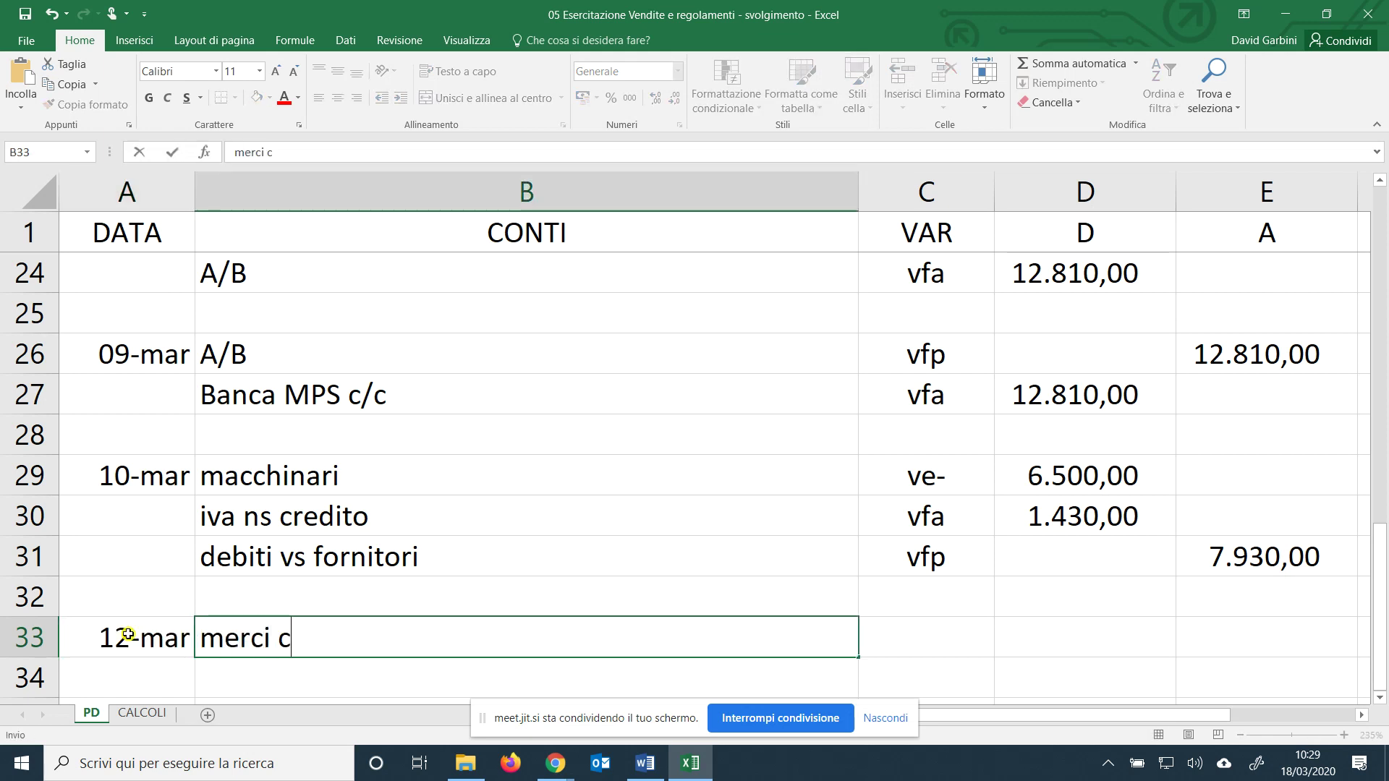
pyautogui.write('/vendita')
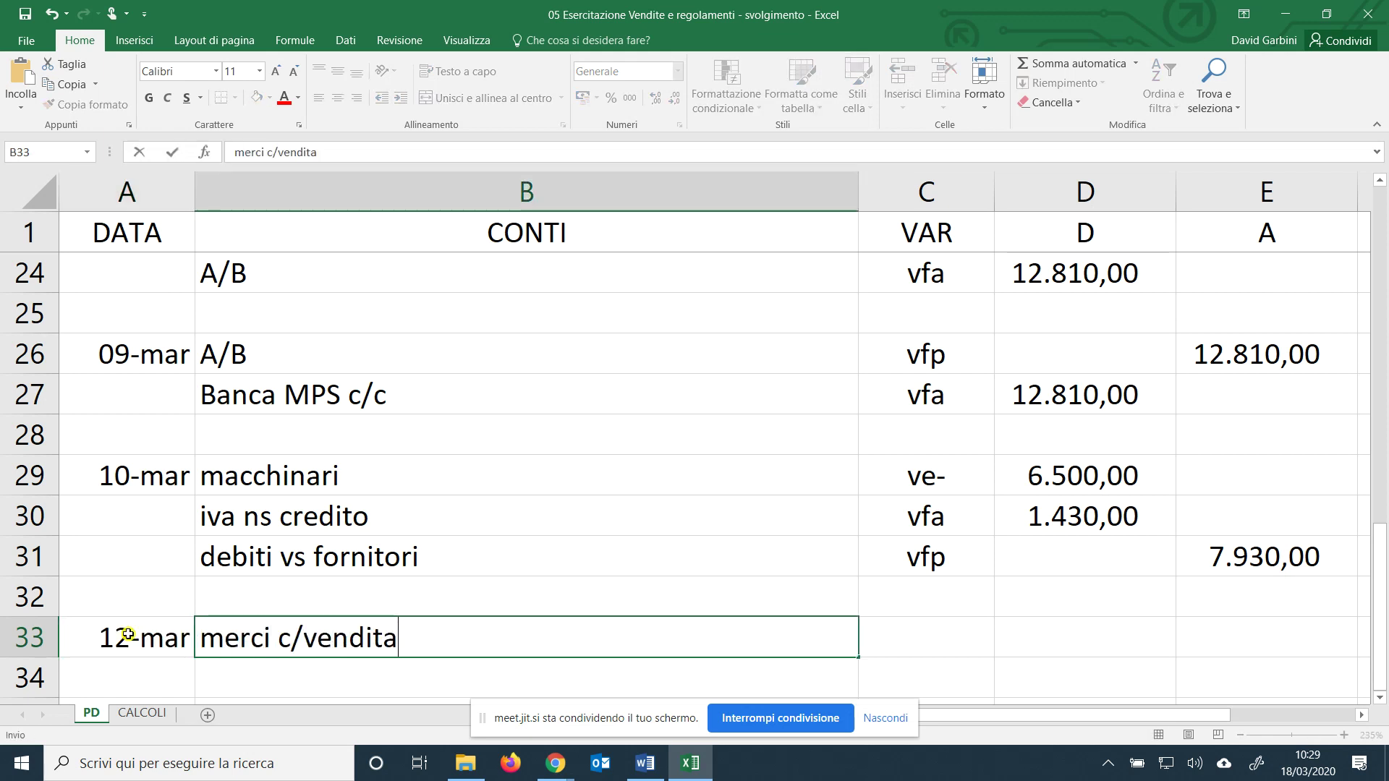
pyautogui.press('Tab')
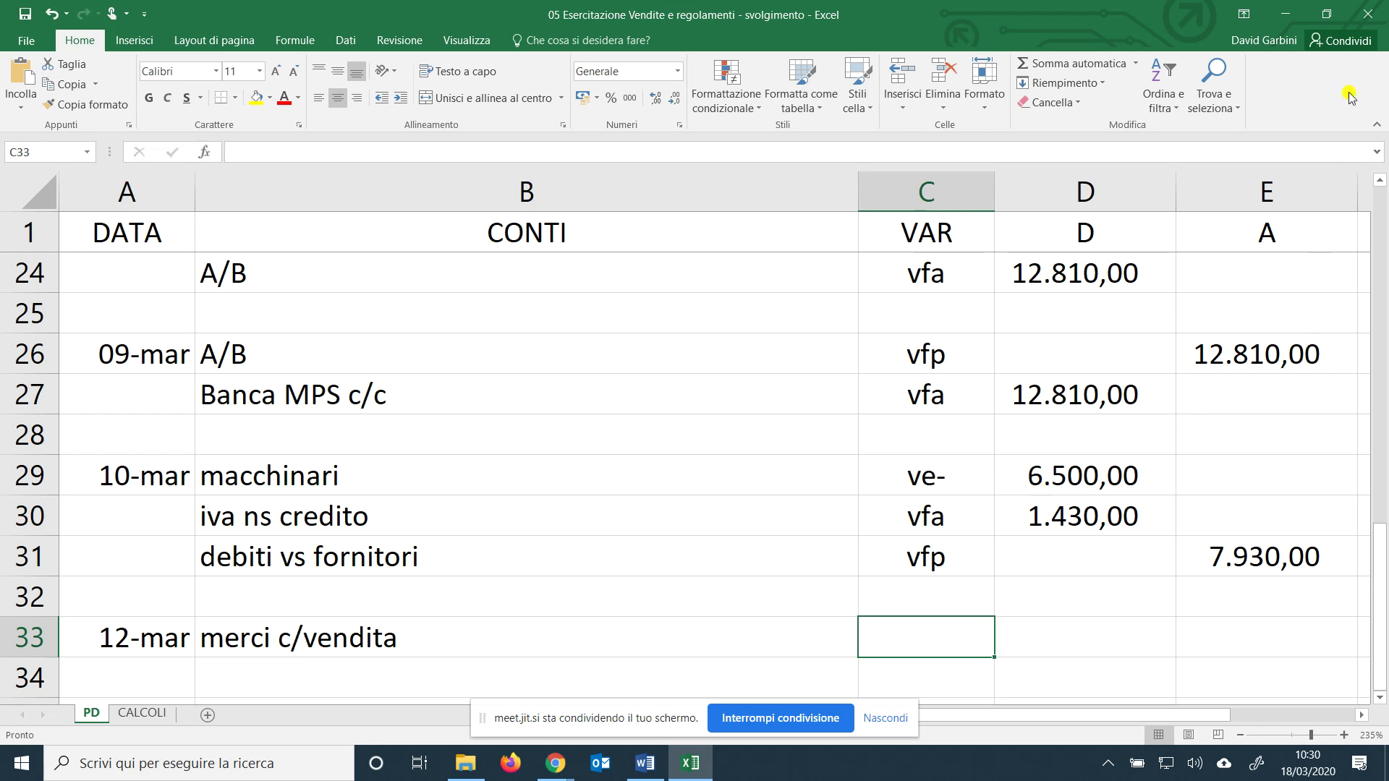
pyautogui.scroll(1, 1162, 224)
pyautogui.scroll(-3, 1117, 65)
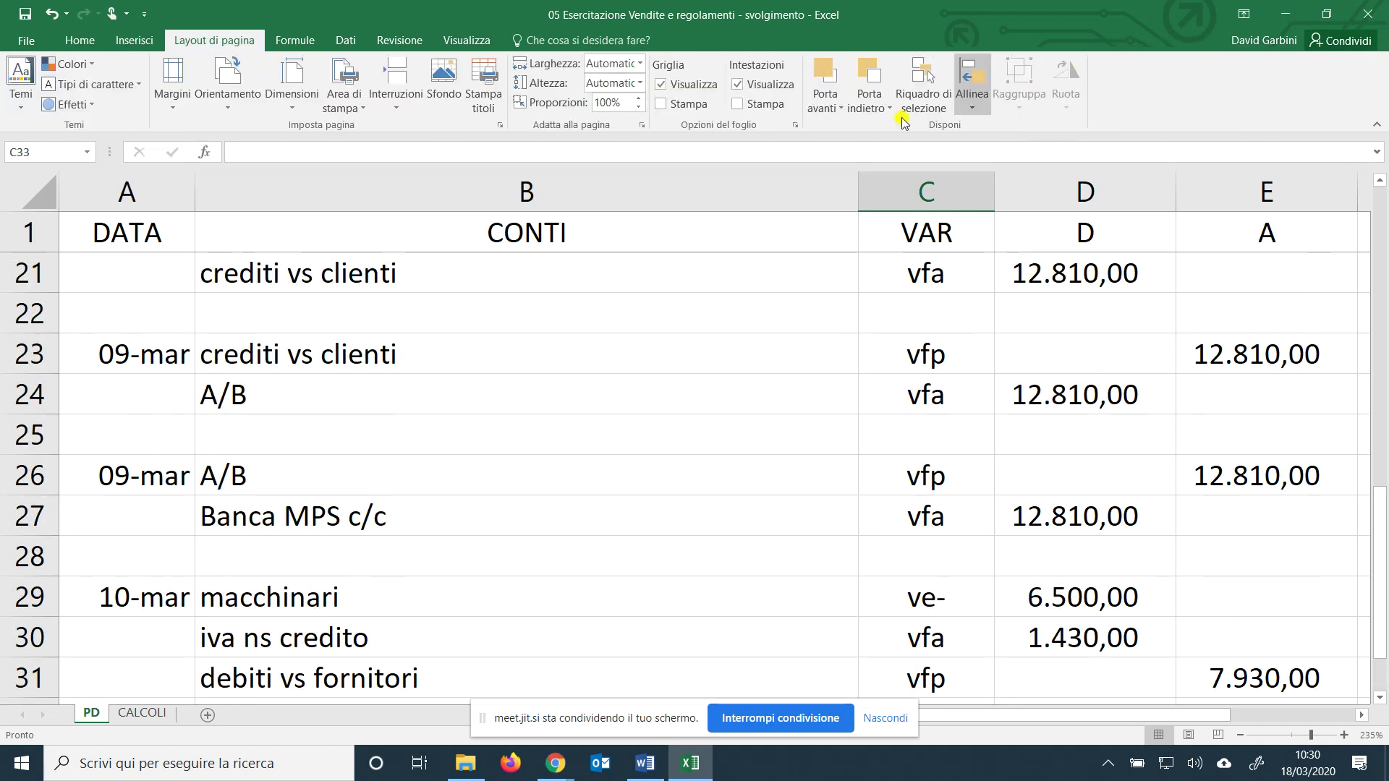
pyautogui.scroll(-3, 478, 587)
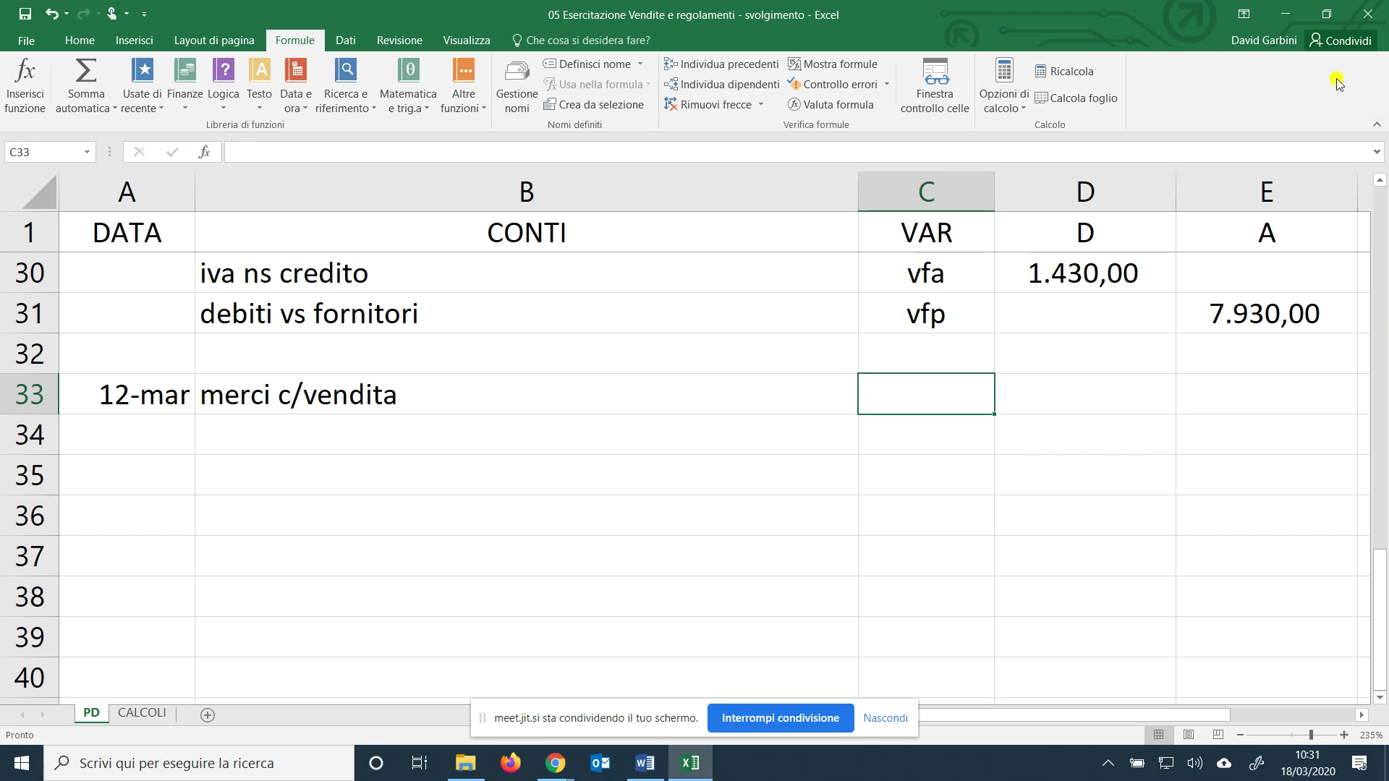
pyautogui.click(961, 431)
pyautogui.click(953, 387)
pyautogui.click(84, 41)
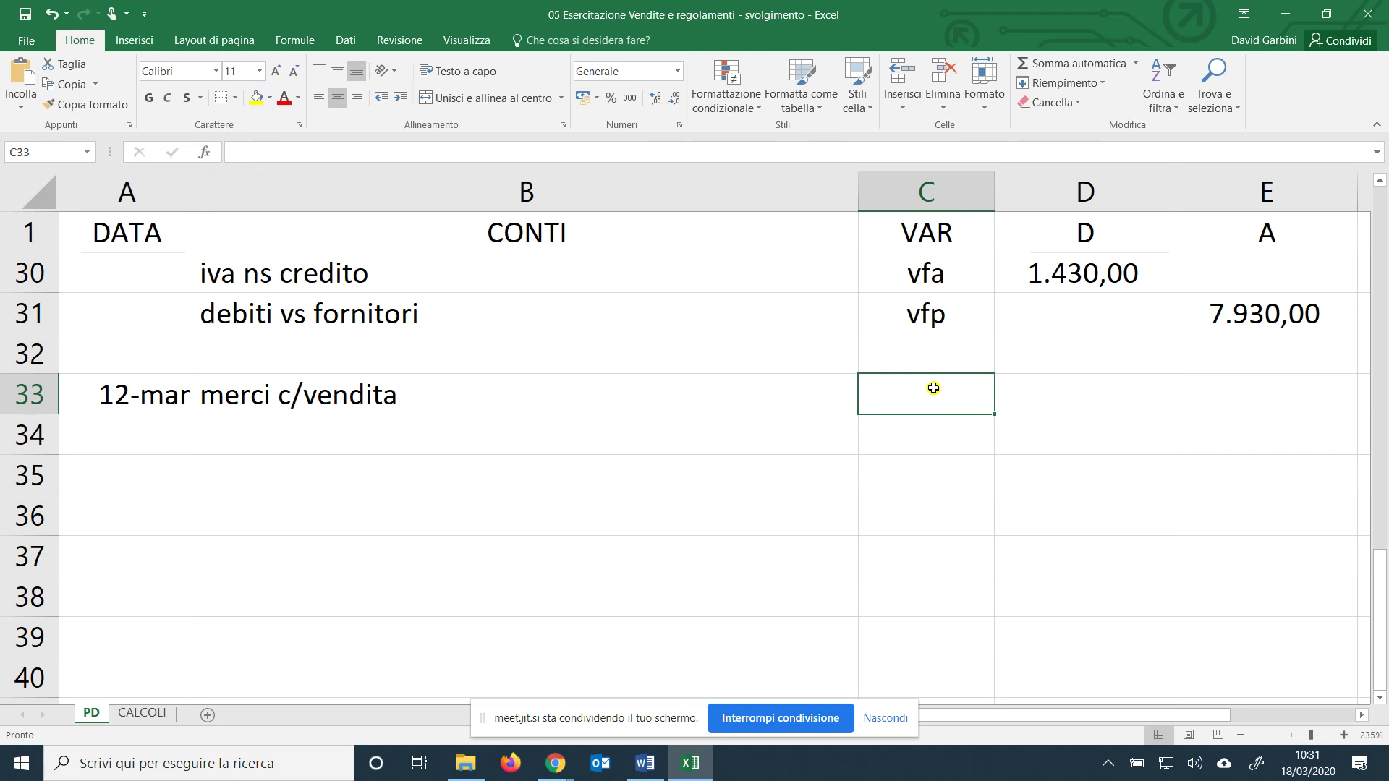
pyautogui.click(904, 430)
pyautogui.click(921, 402)
pyautogui.write('=')
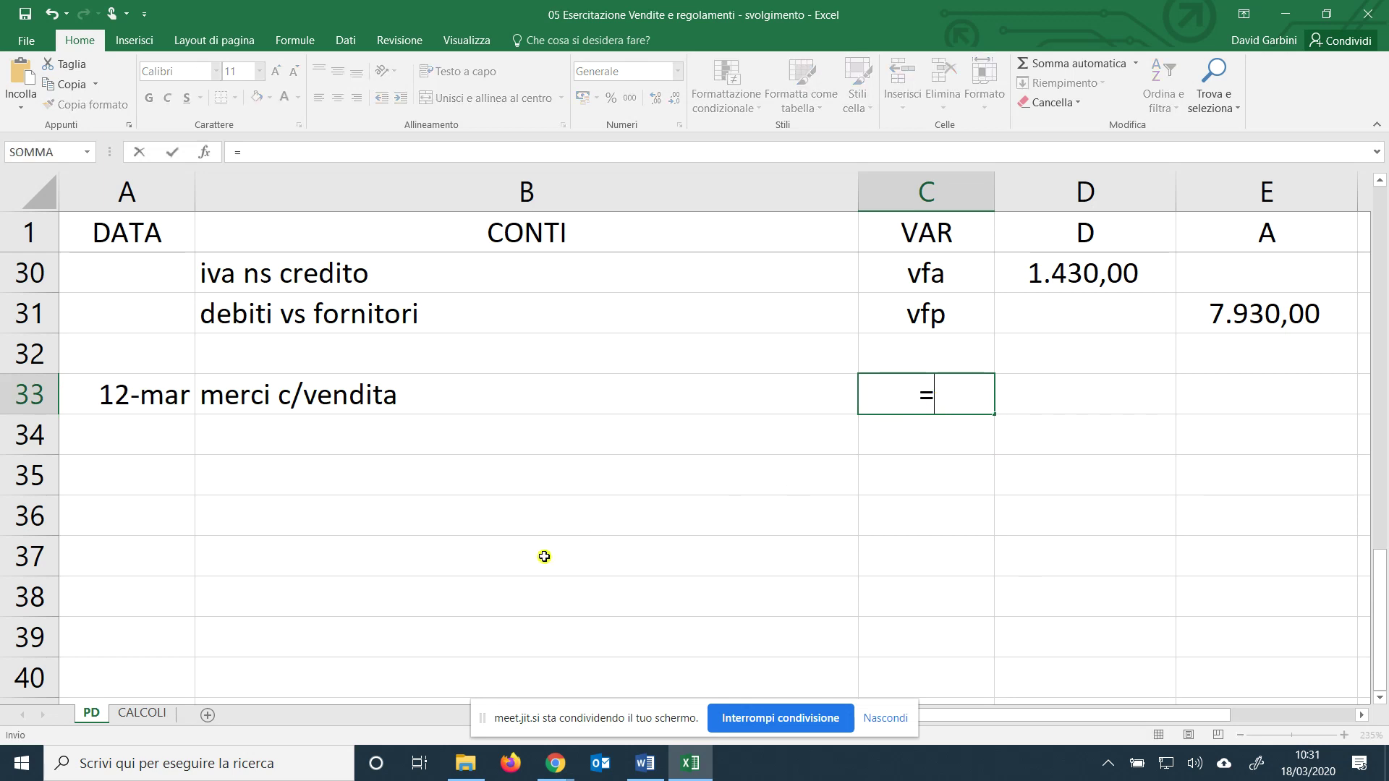
pyautogui.click(149, 713)
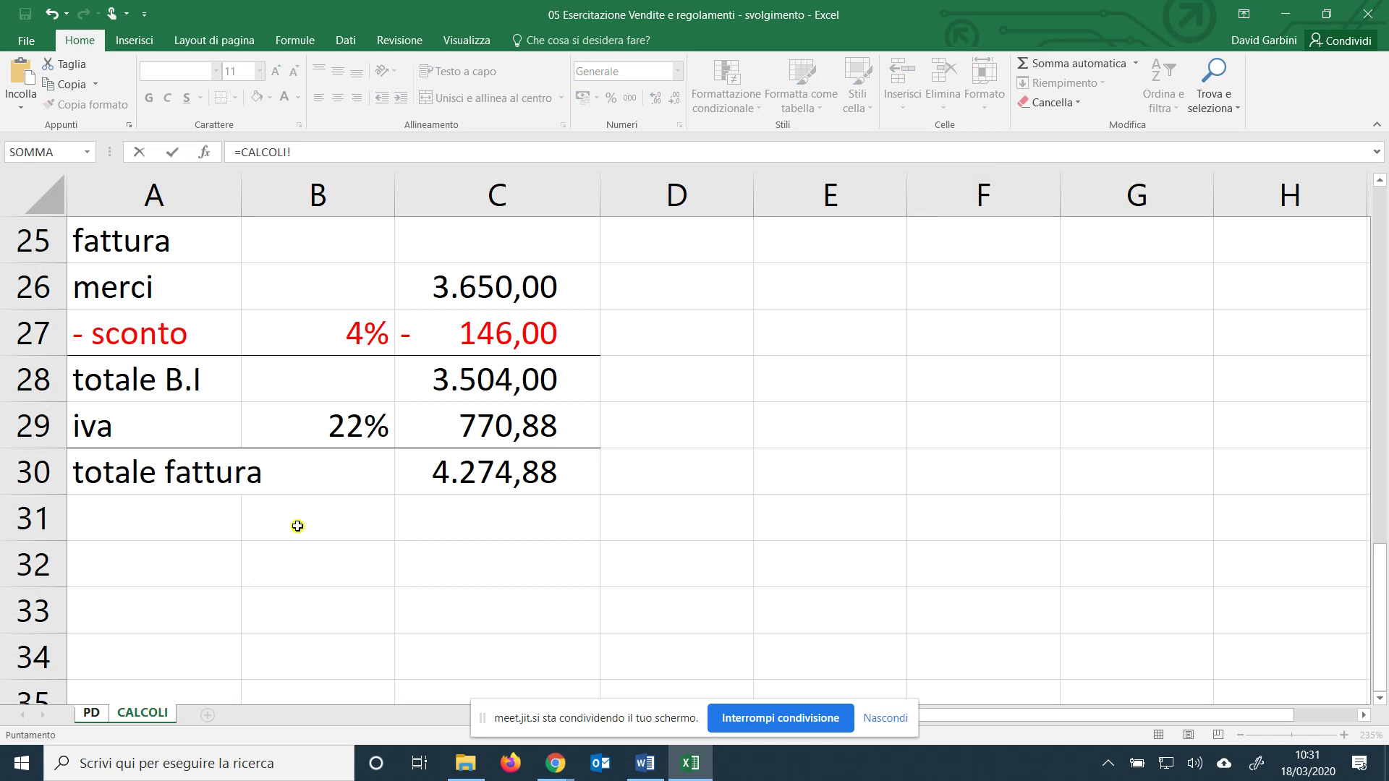
pyautogui.click(92, 713)
pyautogui.press('BackSpace')
pyautogui.press('BackSpace')
pyautogui.press('BackSpace')
pyautogui.press('BackSpace')
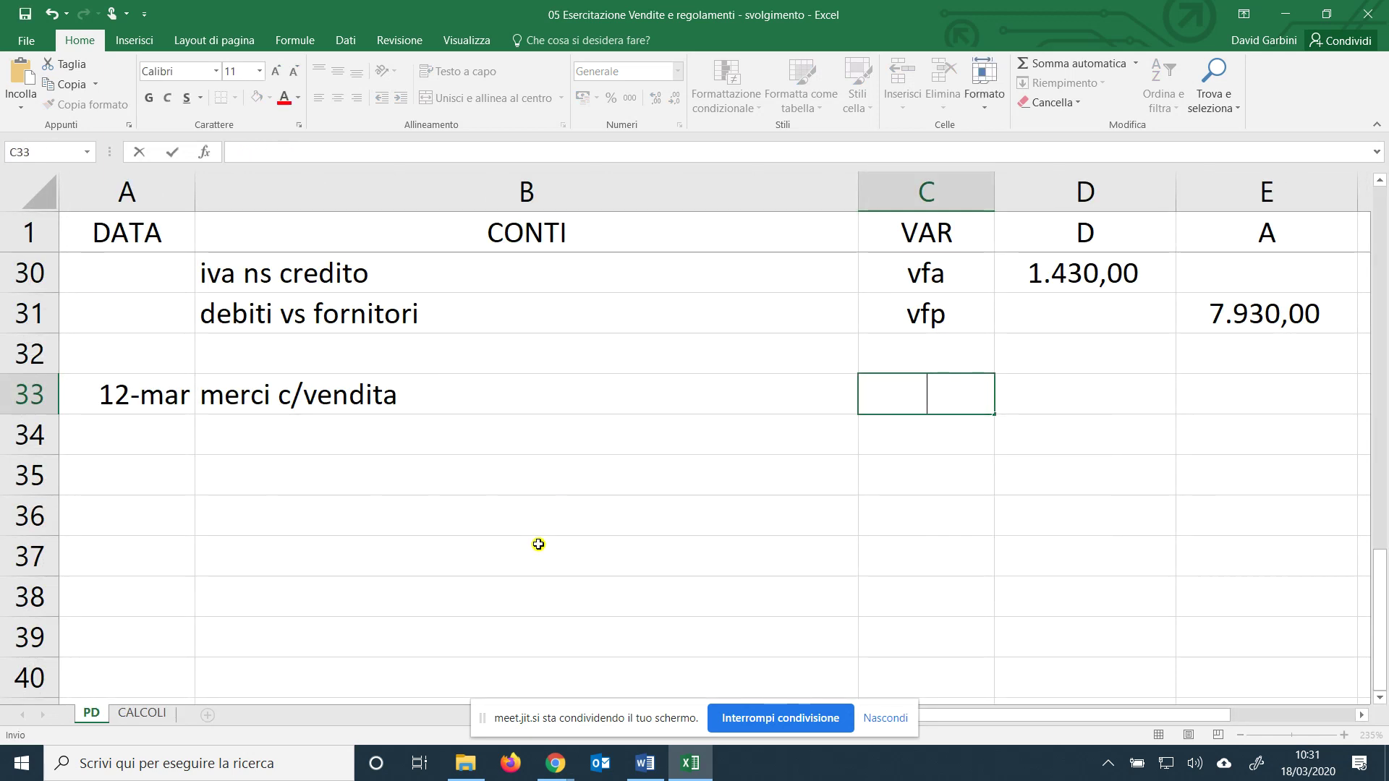
# Set the variation of "merci c/vendita" to "ve+" in C33 and link its credit amount in E33 to CALCOLI!C28.
pyautogui.click(1108, 401)
pyautogui.click(894, 384)
pyautogui.write('ve+')
pyautogui.press('Tab')
pyautogui.press('Tab')
pyautogui.write('=')
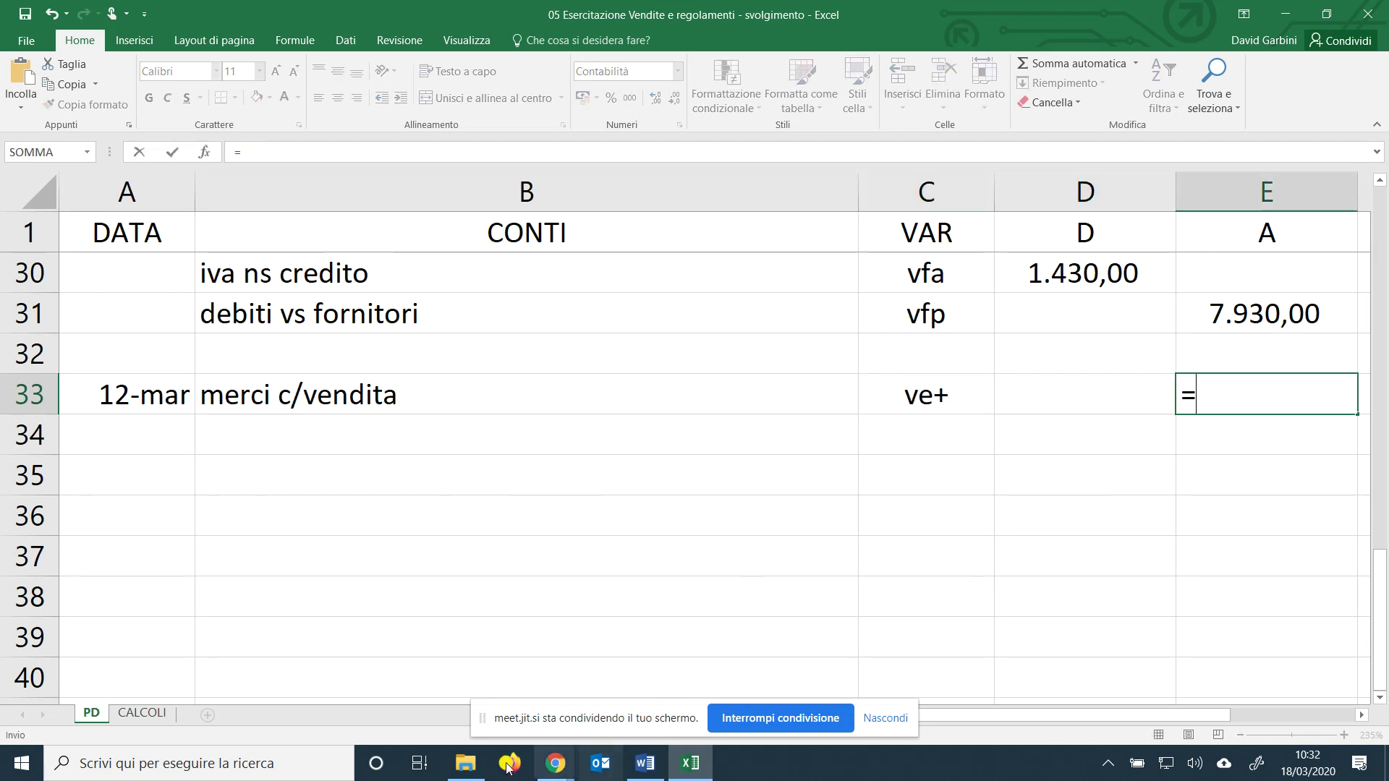
pyautogui.click(142, 713)
pyautogui.click(467, 397)
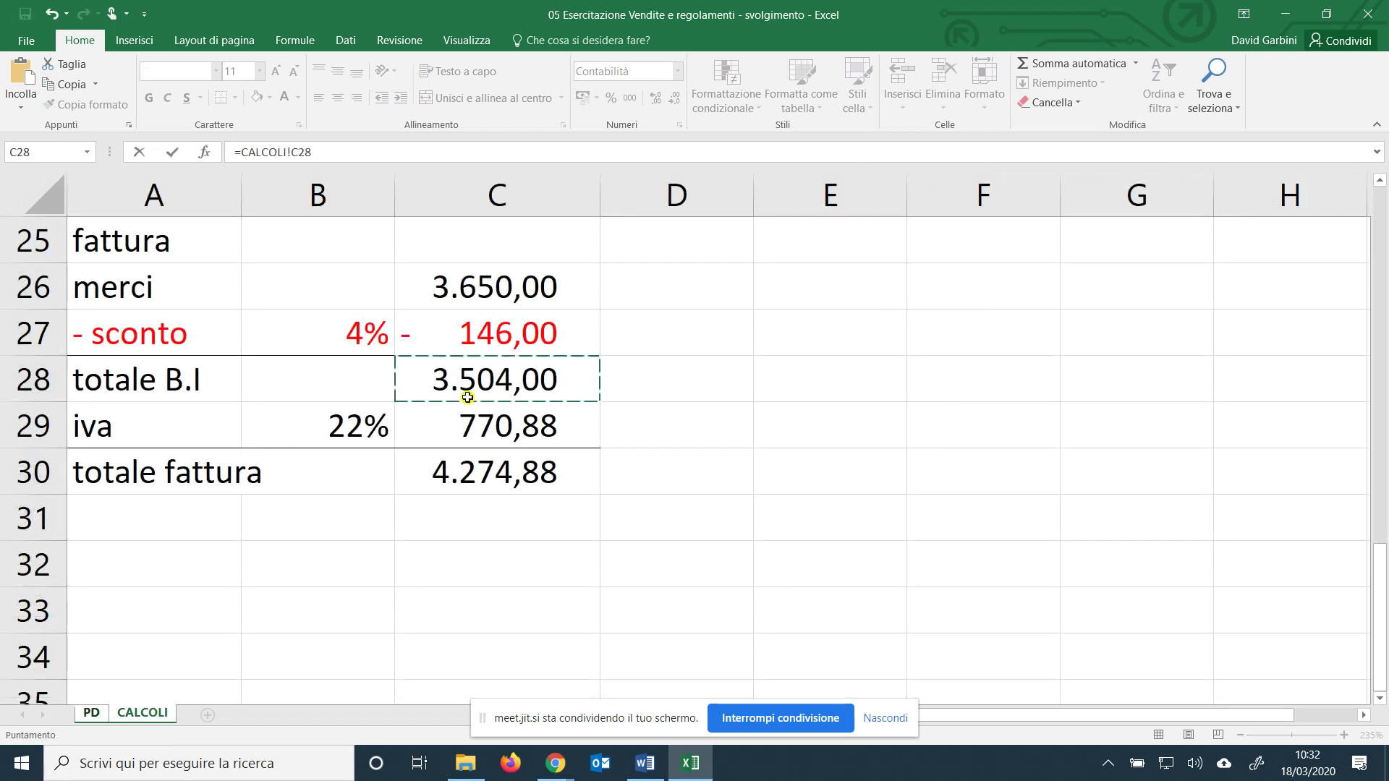
pyautogui.press('Return')
# Add the account "iva ns debito" in B34 with variation "vfp" in C34.
pyautogui.click(320, 434)
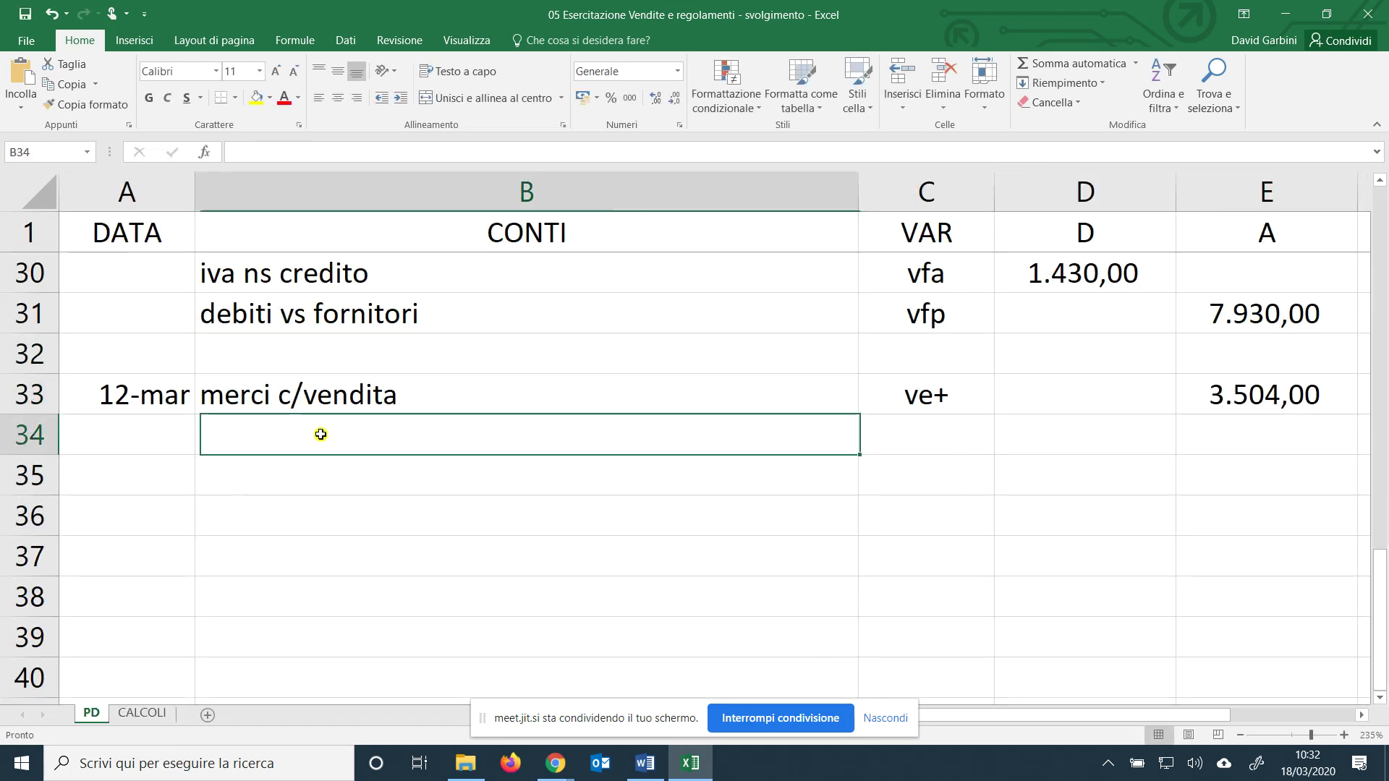
pyautogui.write('iva ns ')
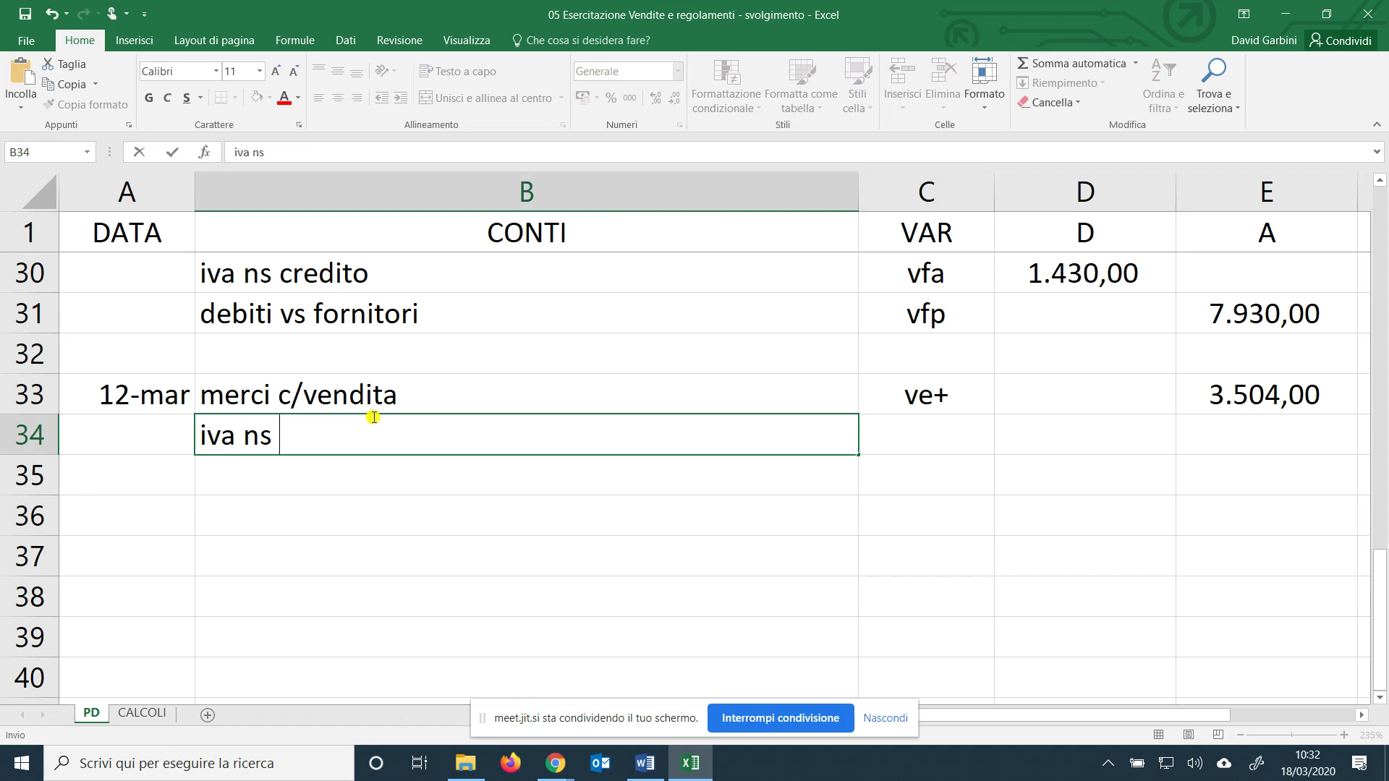
pyautogui.write('debvito')
pyautogui.press('BackSpace')
pyautogui.press('BackSpace')
pyautogui.press('BackSpace')
pyautogui.press('BackSpace')
pyautogui.write('ito')
pyautogui.press('Tab')
pyautogui.write('vfp')
pyautogui.press('Tab')
pyautogui.press('Tab')
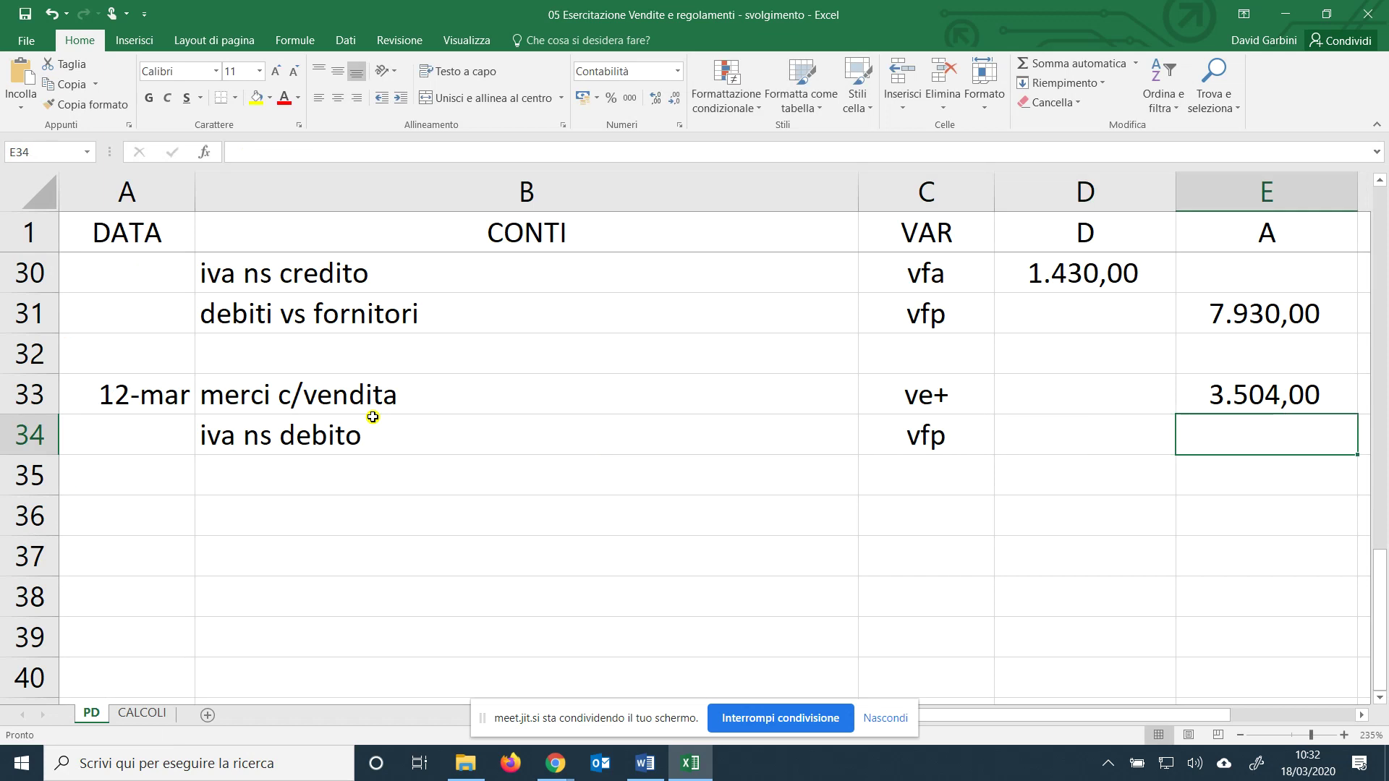
# Link the VAT credit amount in E34 to the iva amount in CALCOLI cell C29.
pyautogui.write('=')
pyautogui.click(148, 712)
pyautogui.click(486, 420)
pyautogui.press('Return')
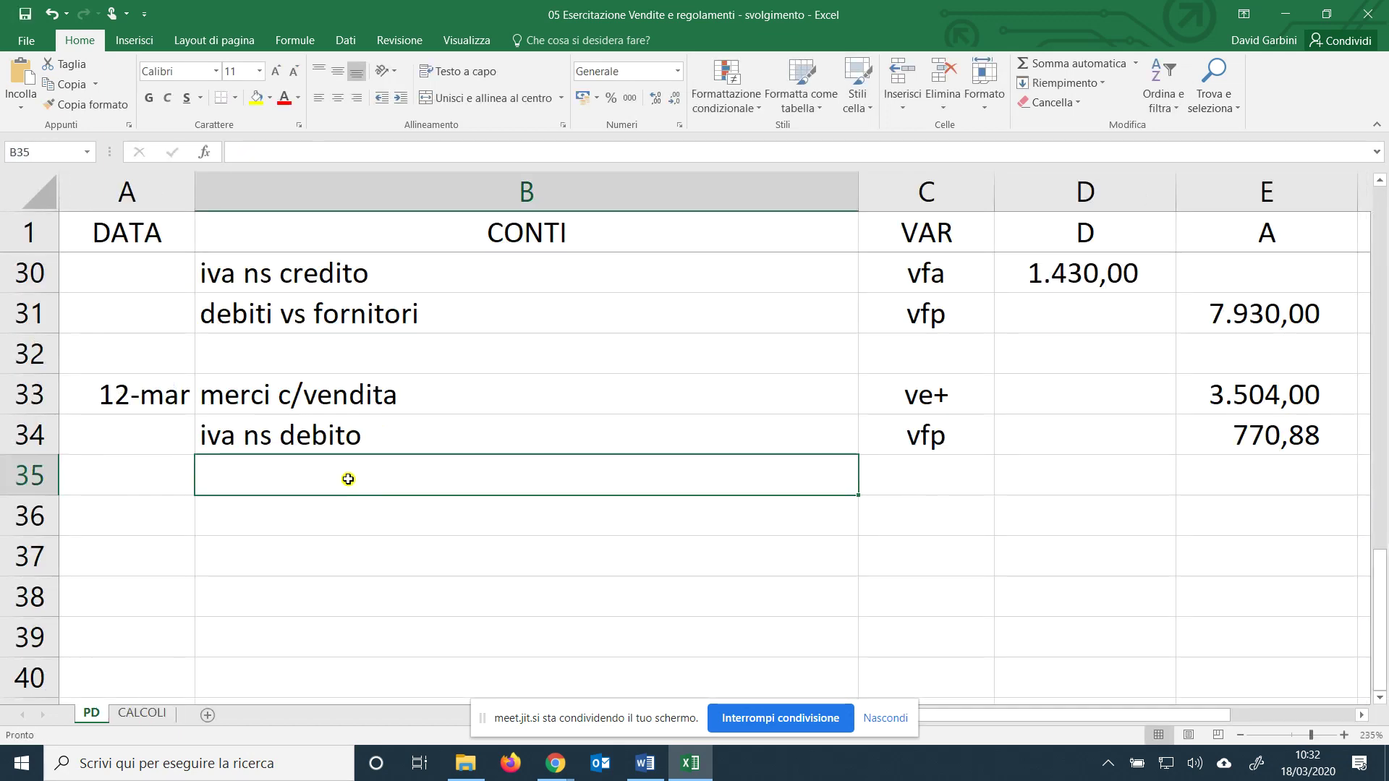
# Add the account "crediti vs clienti" in B35 with variation "vfa" in C35.
pyautogui.write('crediti')
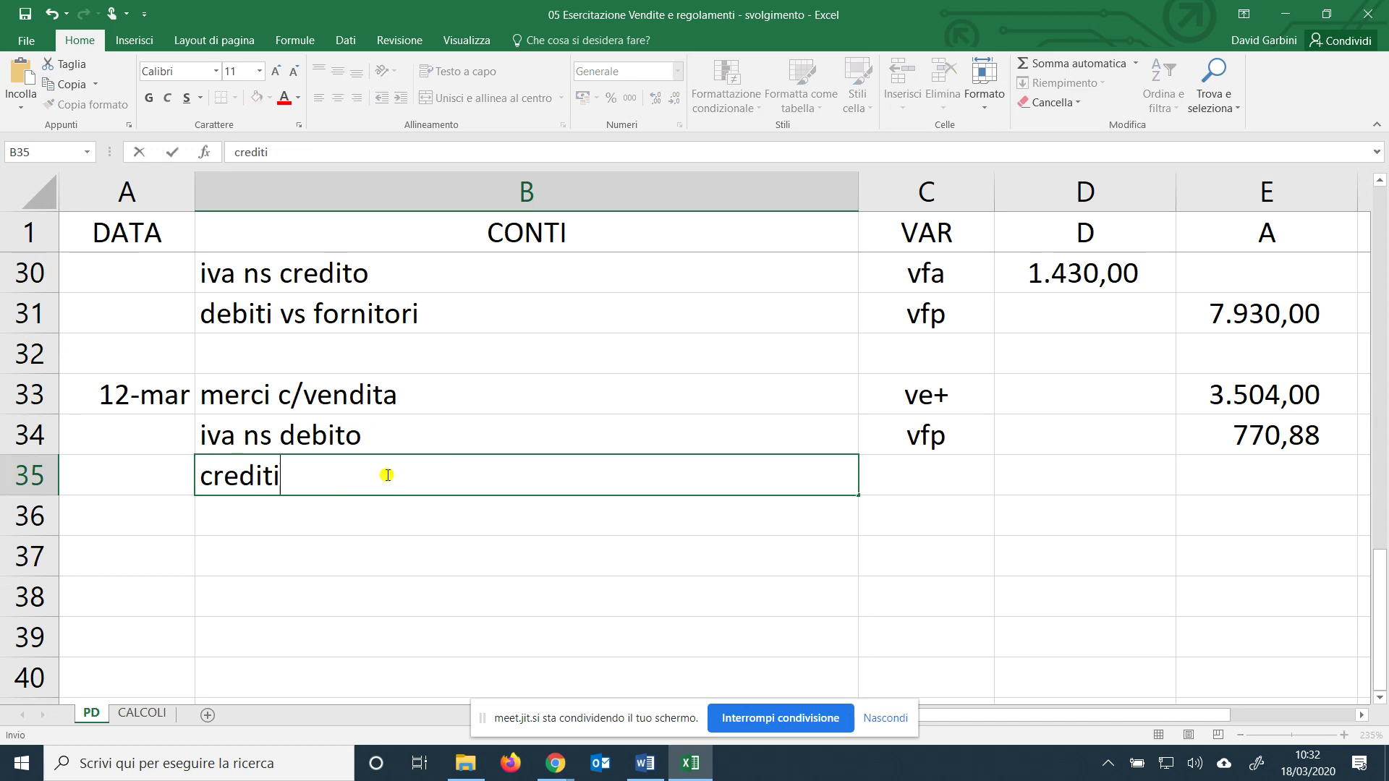
pyautogui.write(' vs clienti')
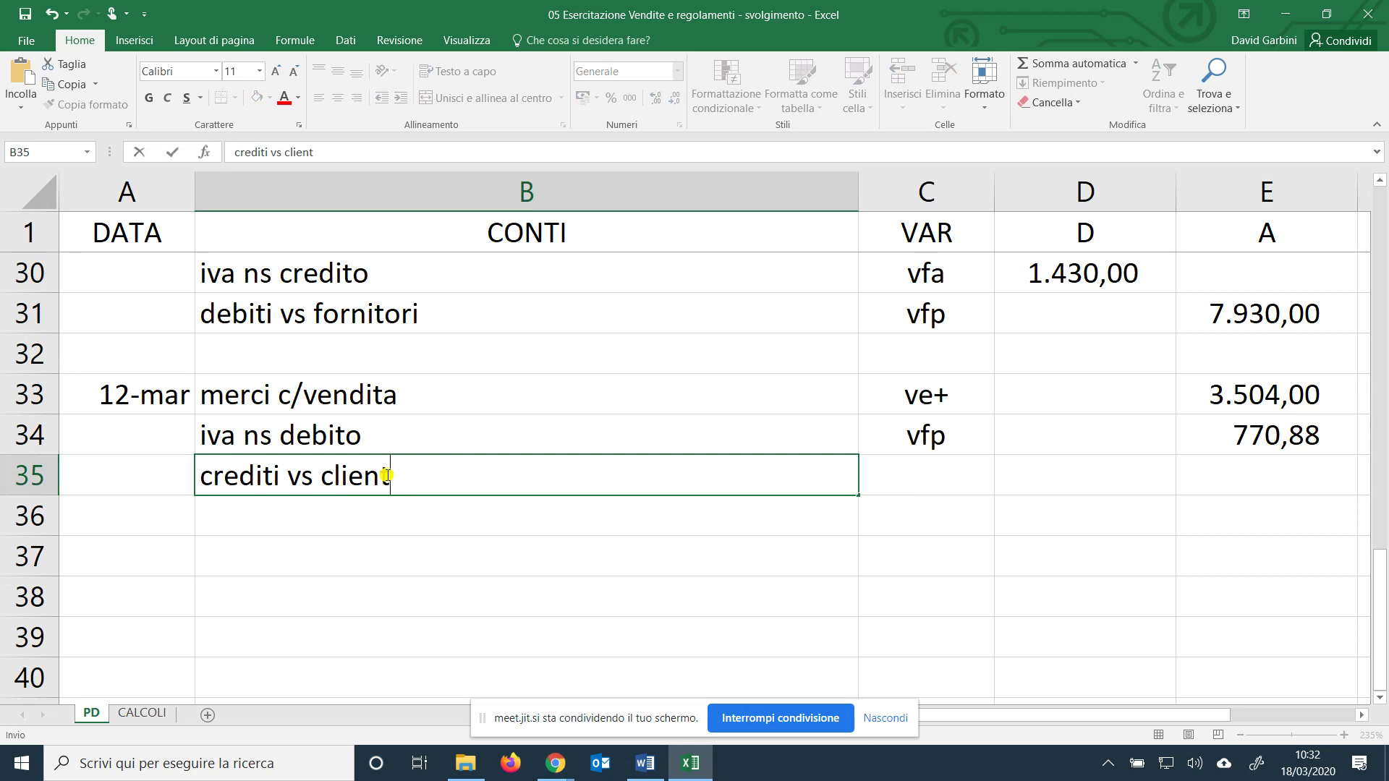
pyautogui.press('Tab')
pyautogui.write('vfp')
pyautogui.press('BackSpace')
pyautogui.write('a')
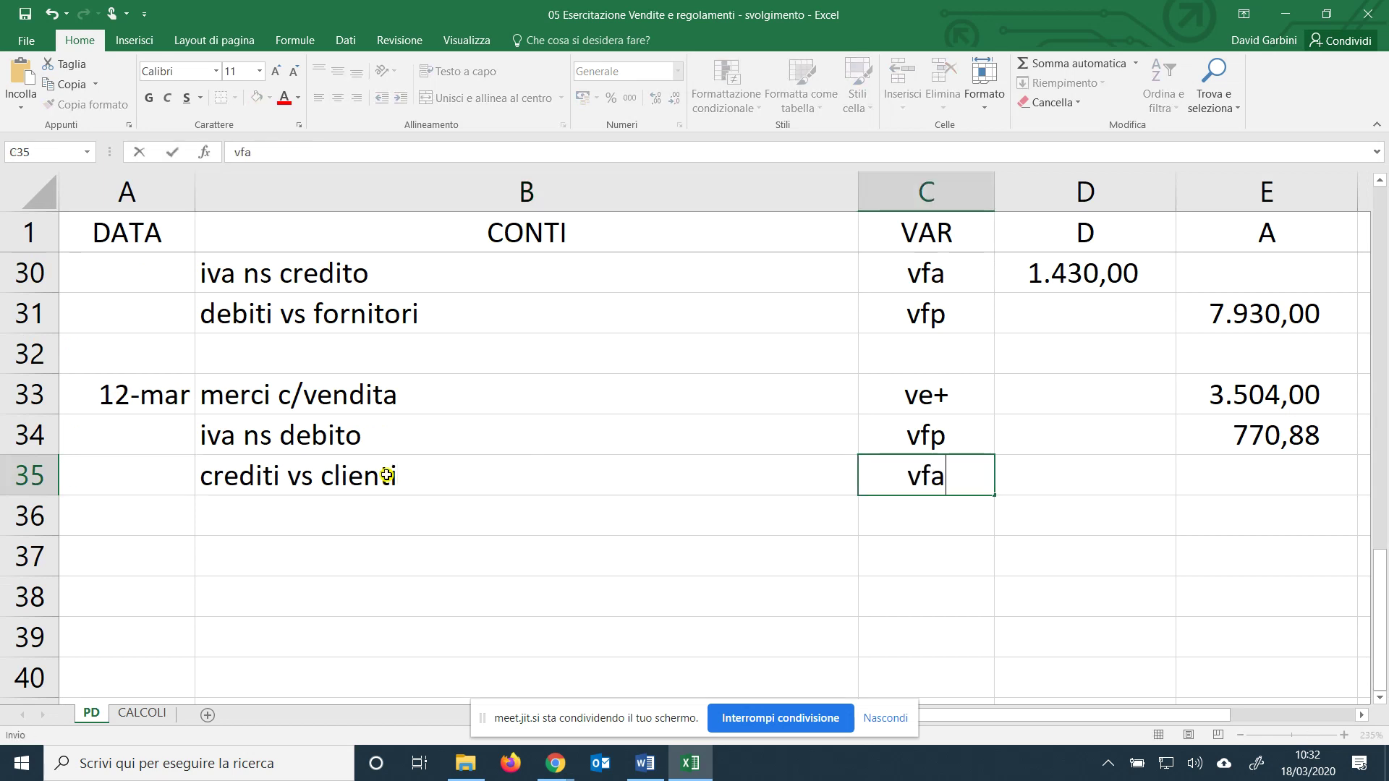
# Calculate the debit amount for "crediti vs clienti" in D35 as =E33+E34.
pyautogui.press('Tab')
pyautogui.write('=')
pyautogui.click(1294, 387)
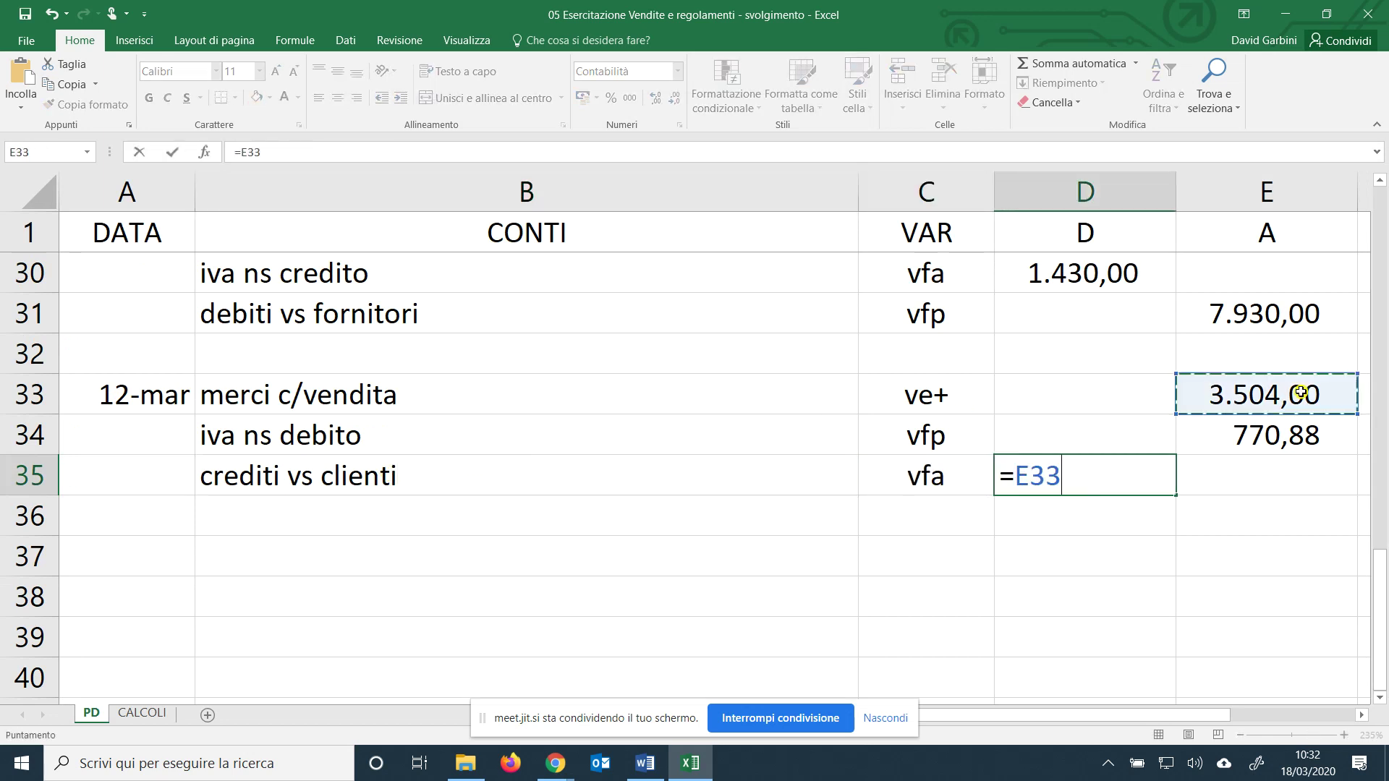
pyautogui.write('+')
pyautogui.click(1279, 431)
pyautogui.press('Return')
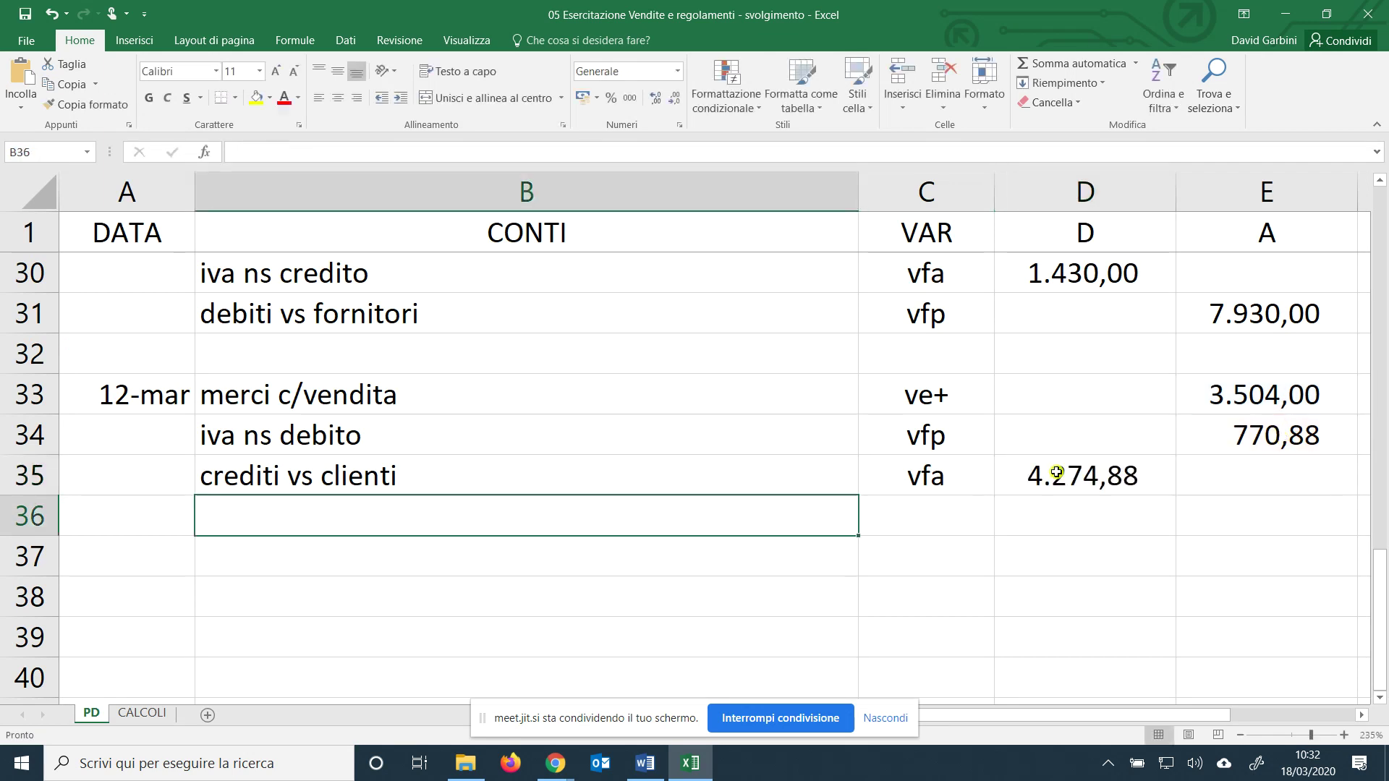
# Start the following journal entry with the date 12/03 in A37.
pyautogui.click(130, 555)
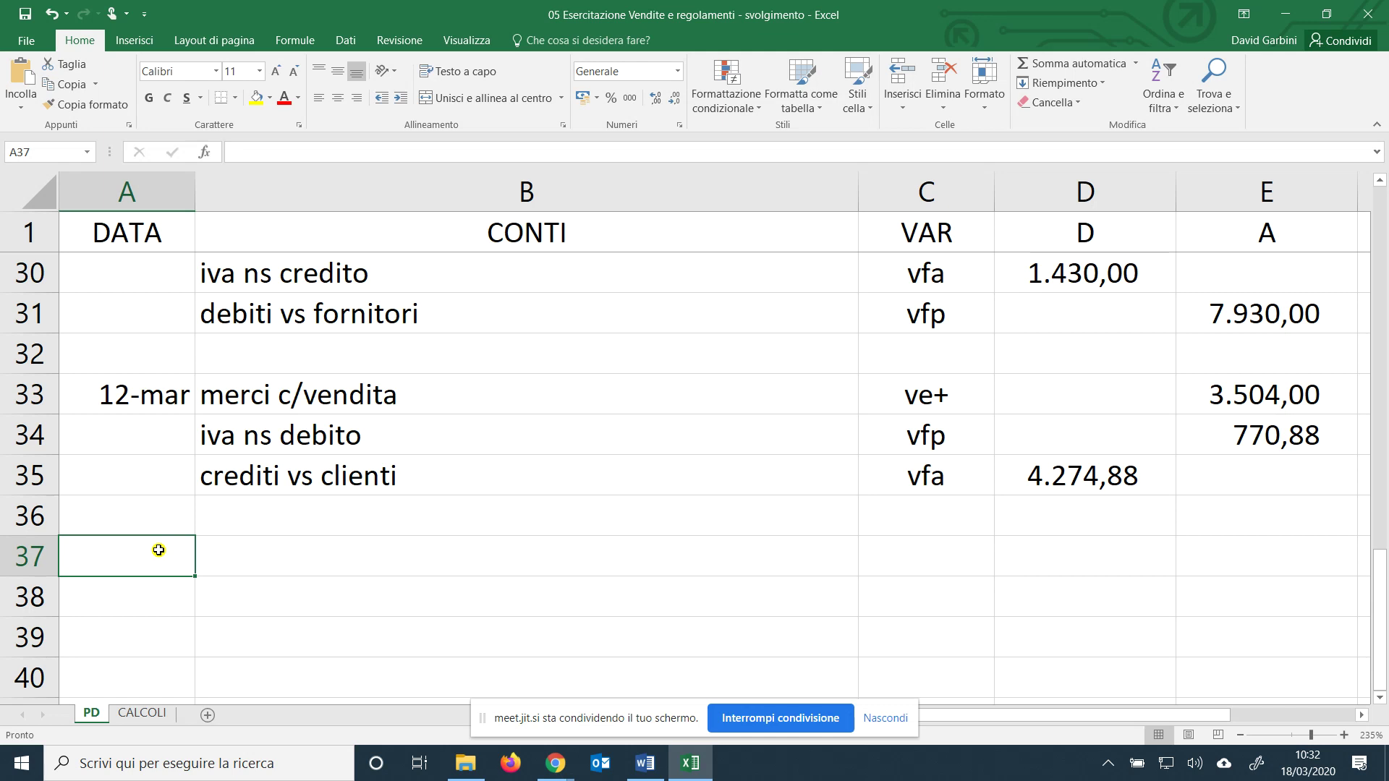
pyautogui.write('12/03')
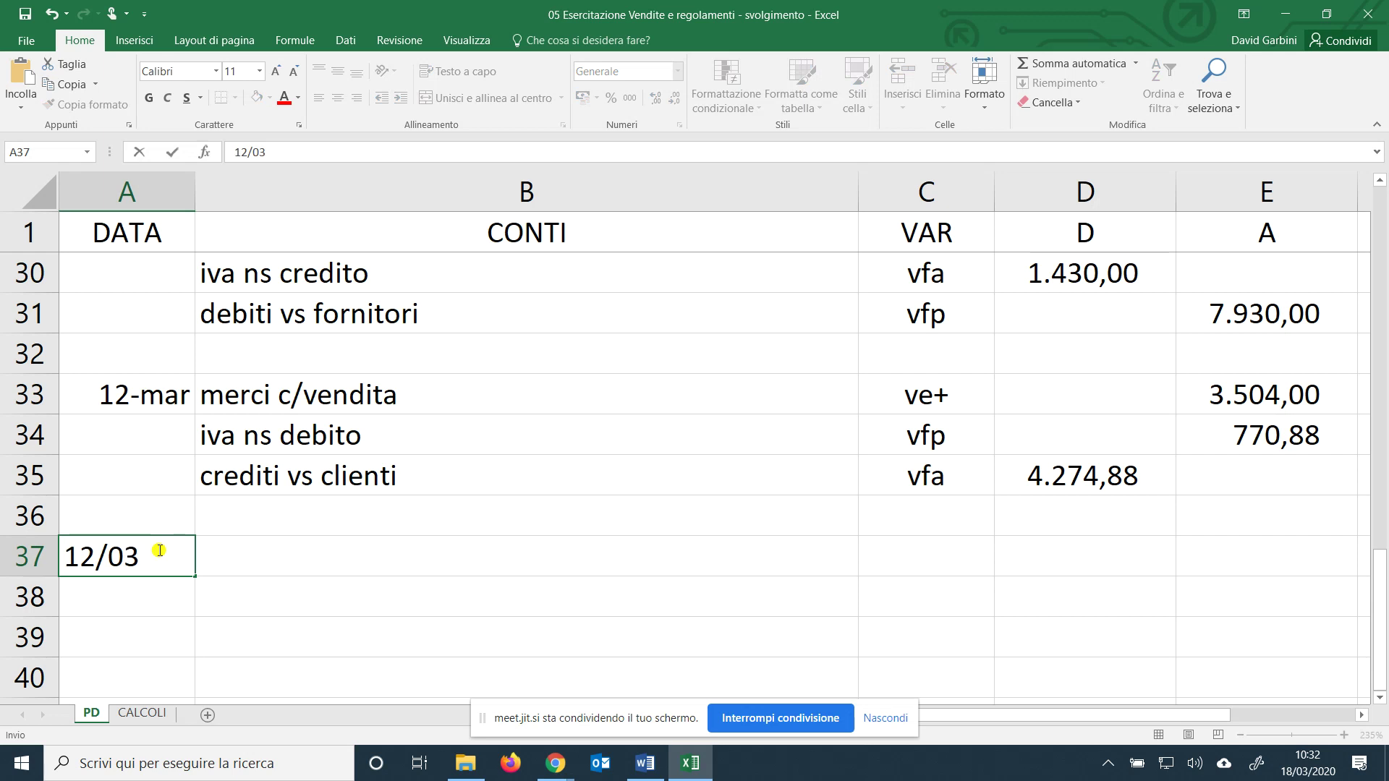
# Confirm the date 12/03 in cell A37.
pyautogui.press('Tab')
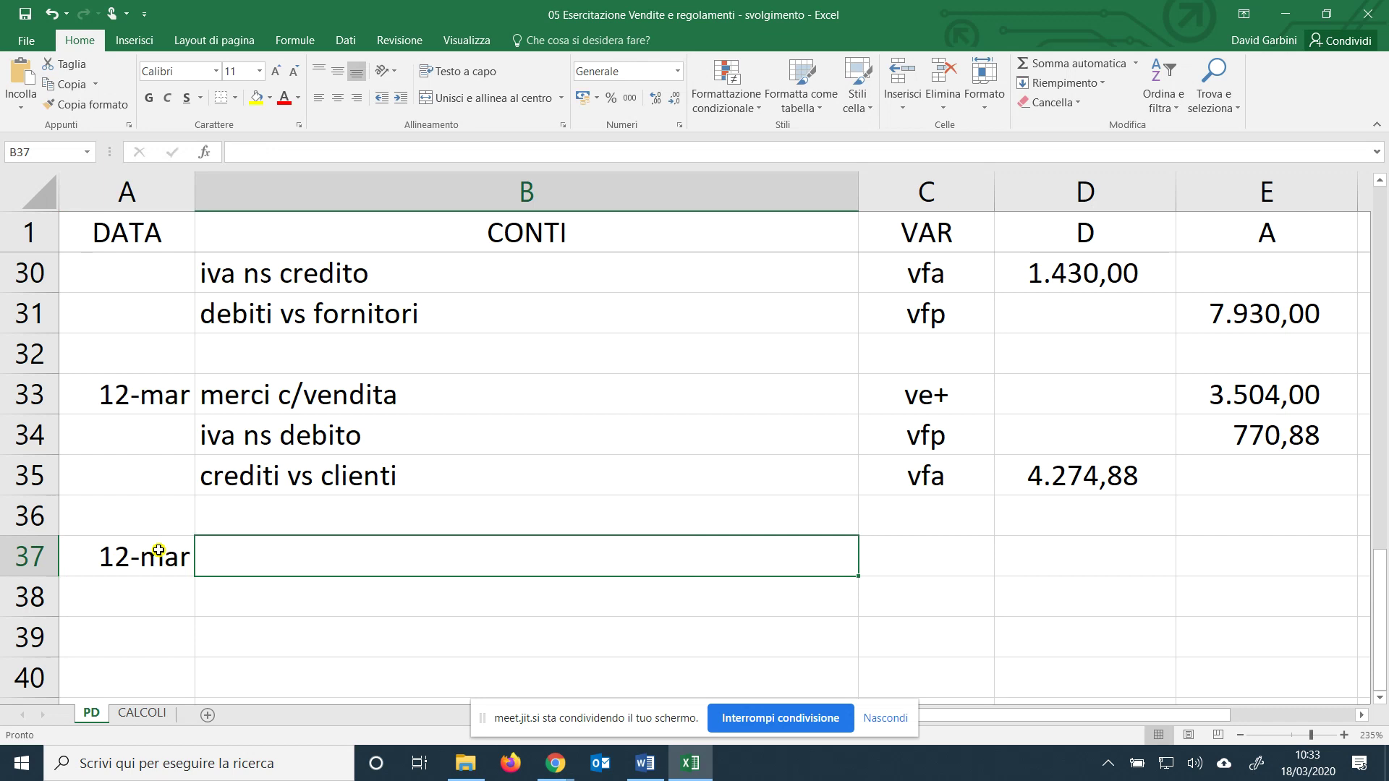
pyautogui.write('crediti')
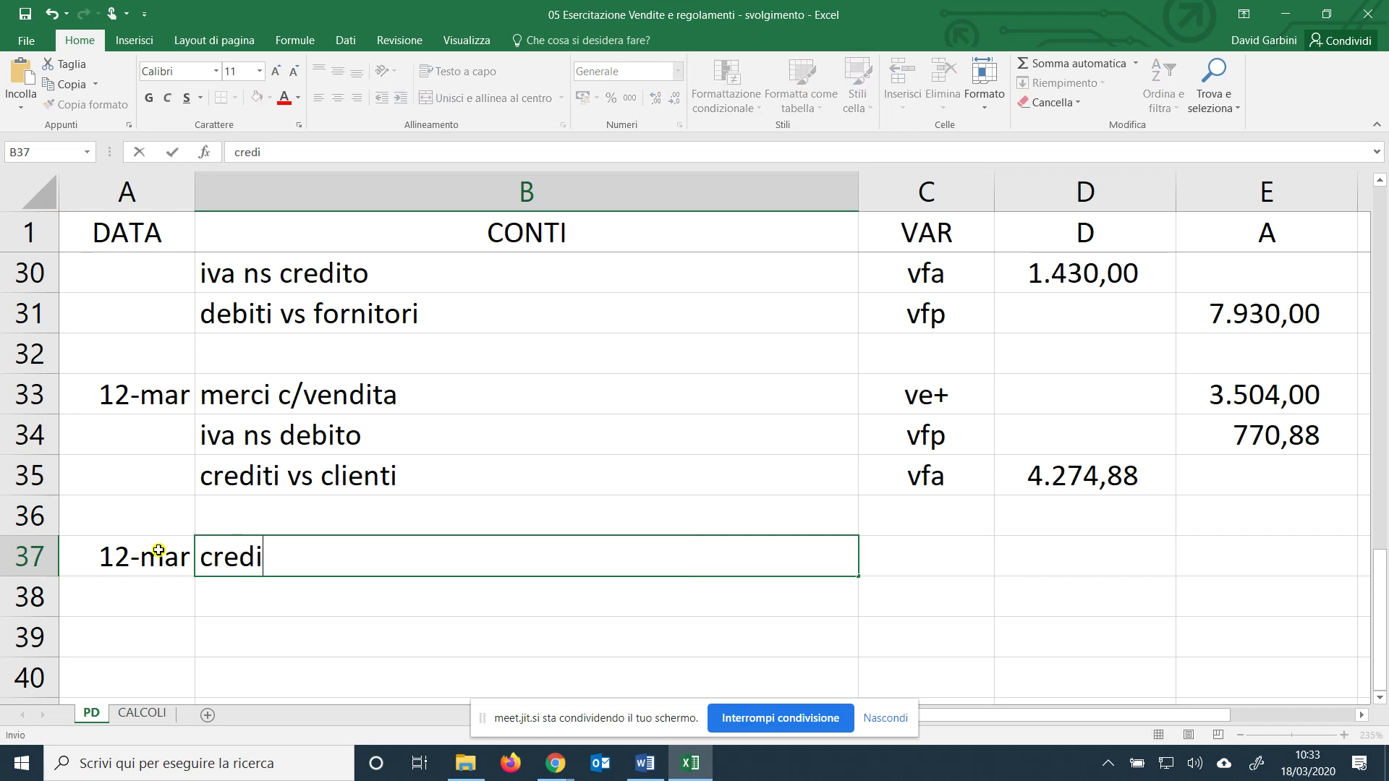
pyautogui.press('BackSpace')
pyautogui.press('BackSpace')
pyautogui.press('BackSpace')
pyautogui.press('BackSpace')
pyautogui.press('BackSpace')
pyautogui.press('BackSpace')
pyautogui.press('BackSpace')
# Fill B37 with a reference to the crediti vs clienti account in B35 and enter vfp in C37.
pyautogui.write('=')
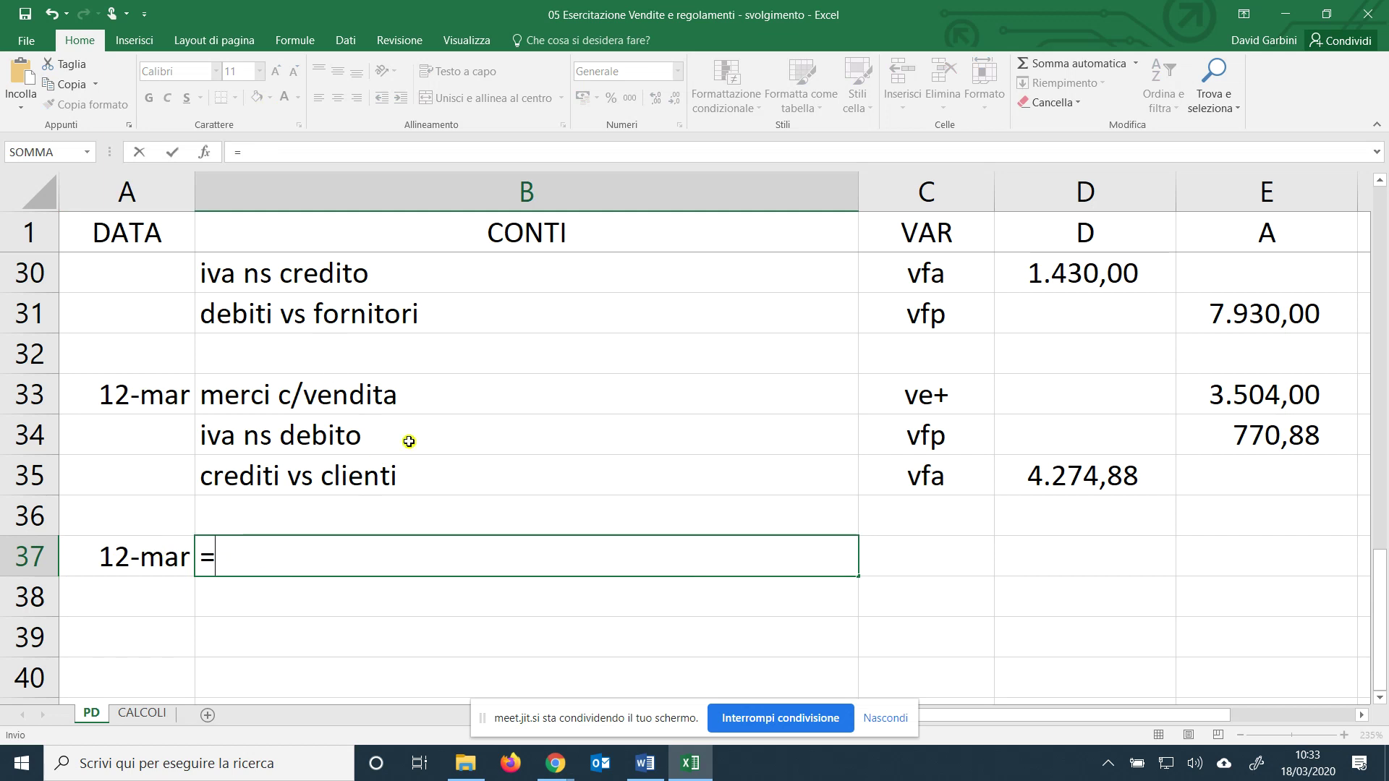
pyautogui.click(433, 457)
pyautogui.press('Return')
pyautogui.click(927, 559)
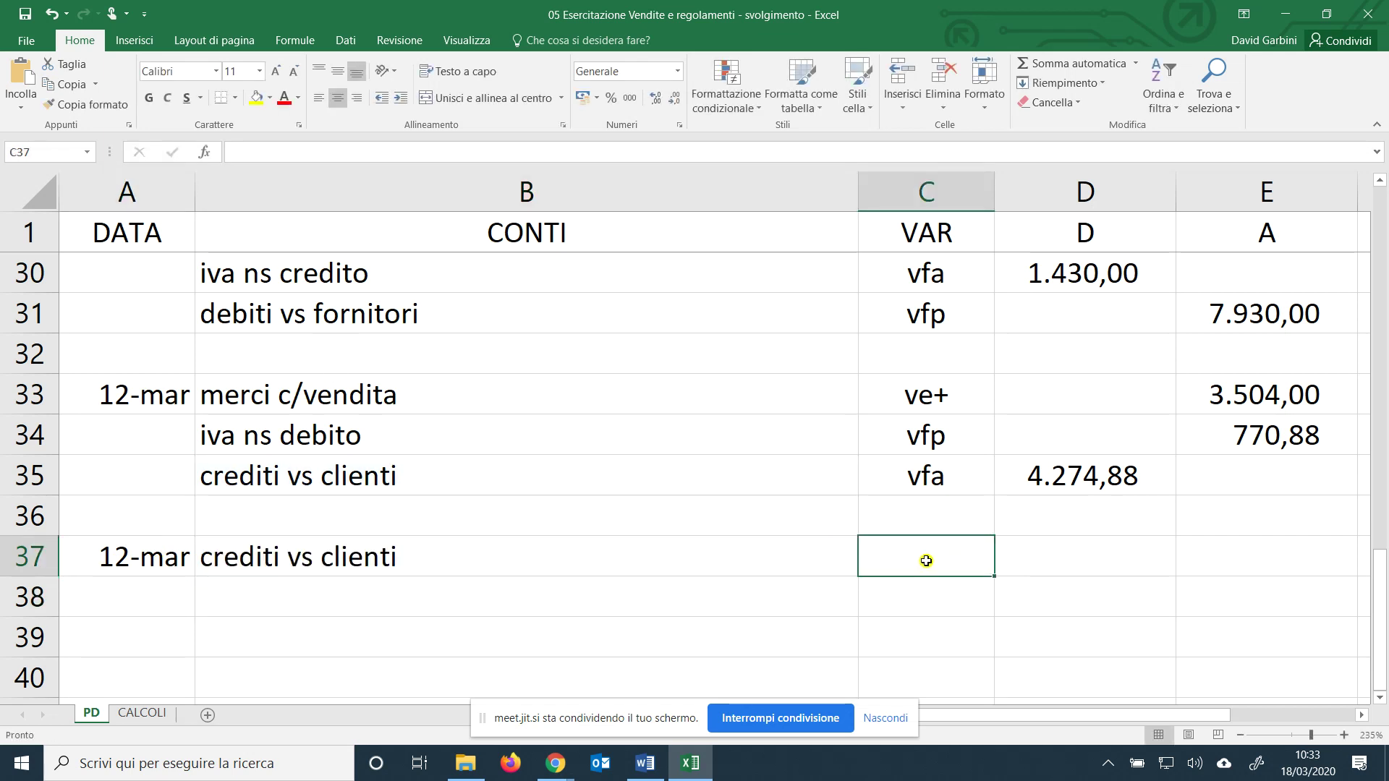
pyautogui.write('vfp')
pyautogui.press('Tab')
# Fill the credit amount in E37 with a reference to the crediti vs clienti debit amount in D35.
pyautogui.press('Tab')
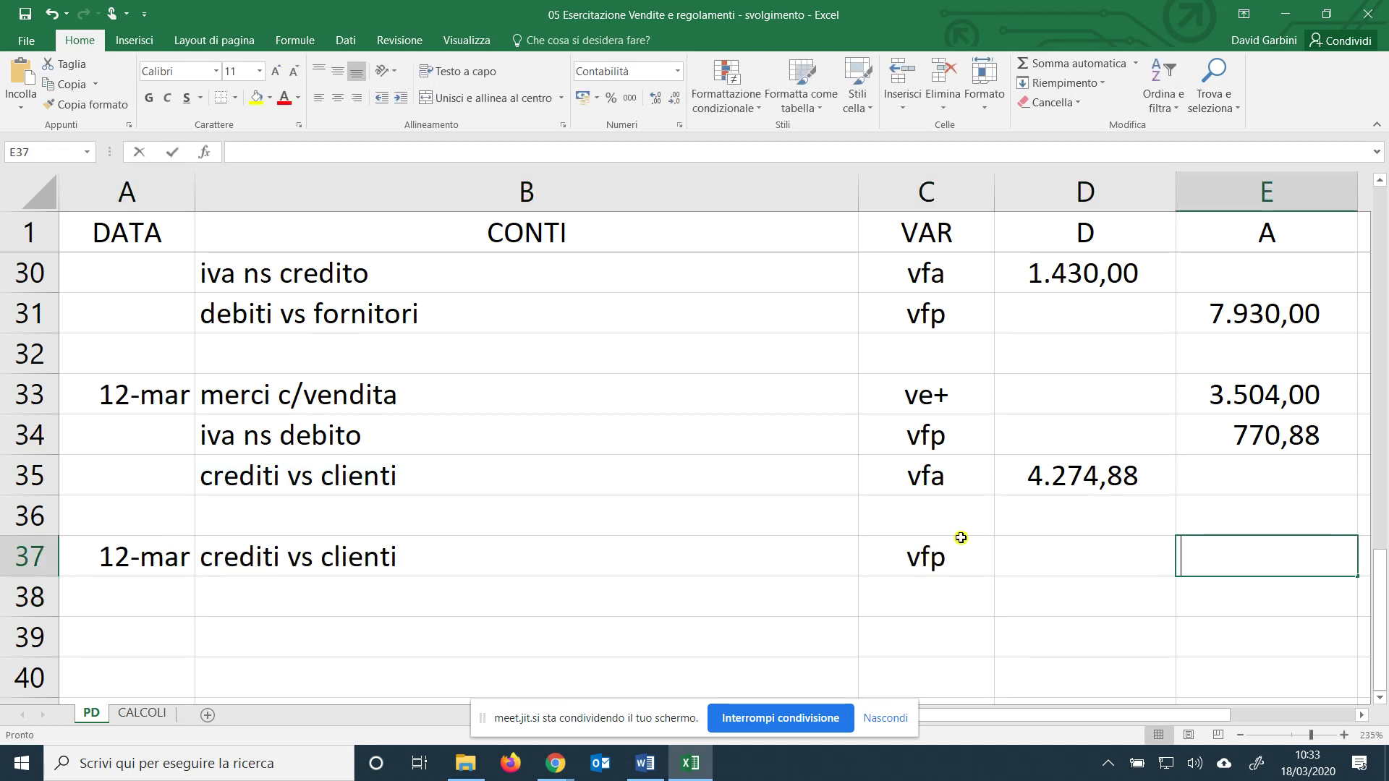
pyautogui.write('=')
pyautogui.click(1125, 470)
pyautogui.press('Return')
# Record cambiali attive in row 38 with the variation vfa and a debit amount of 4270.
pyautogui.scroll(-1, 642, 540)
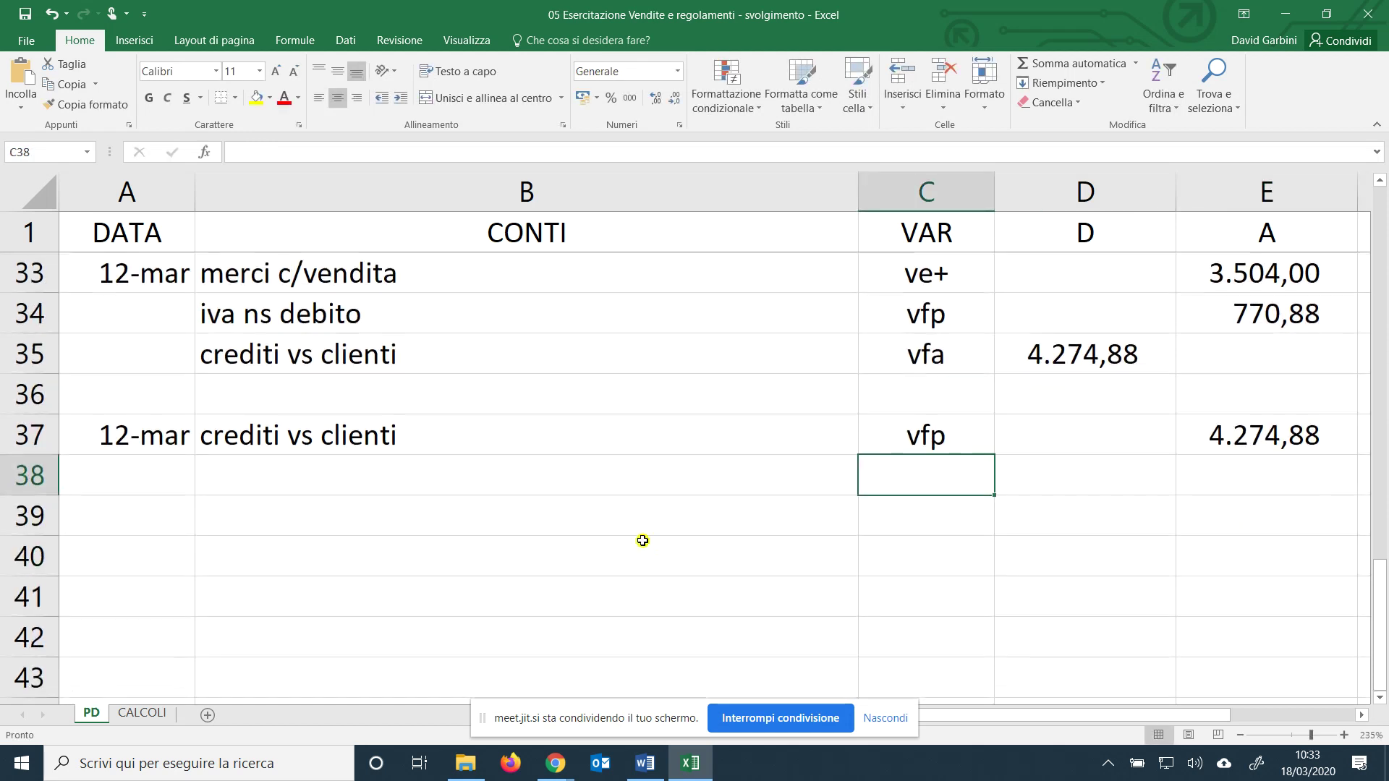
pyautogui.click(478, 464)
pyautogui.write('cambiali attive')
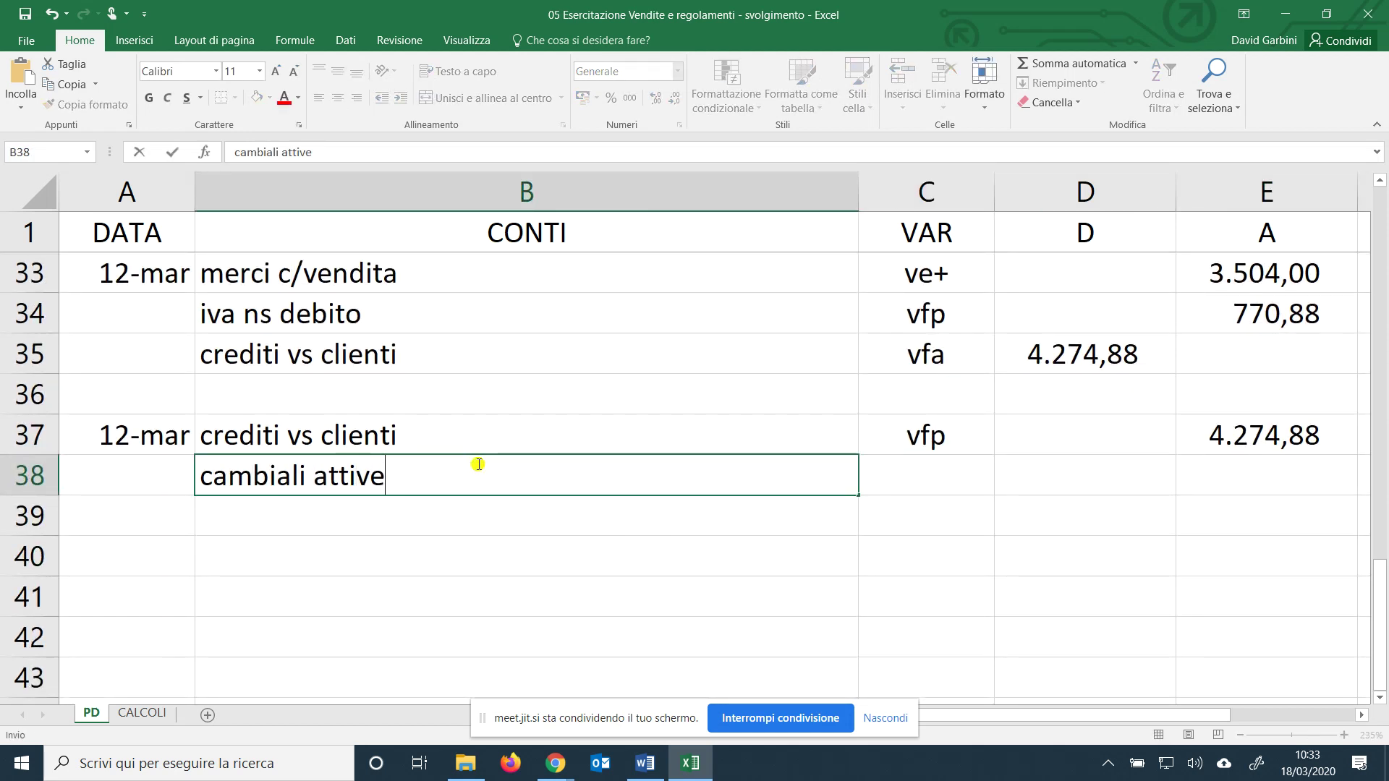
pyautogui.press('Tab')
pyautogui.write('vfa')
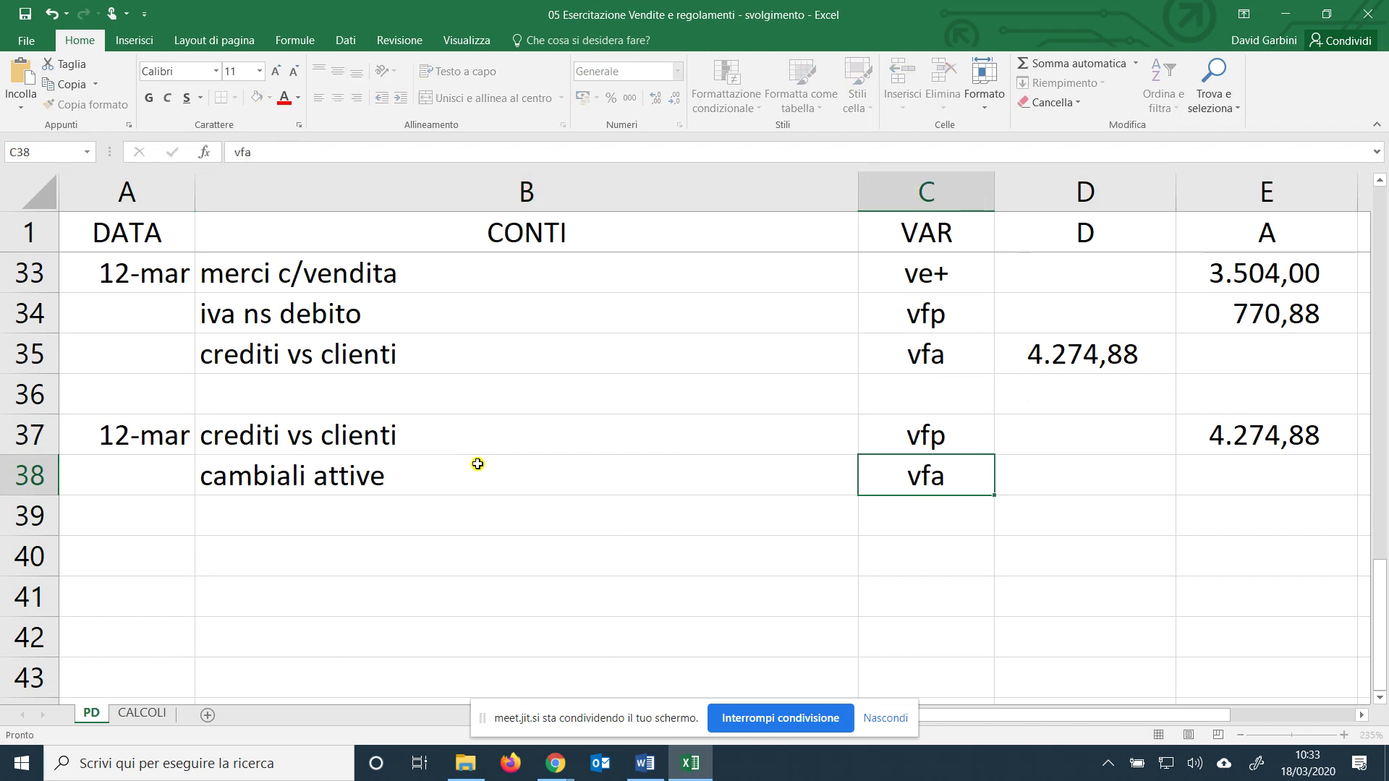
pyautogui.press('Tab')
pyautogui.write('4270')
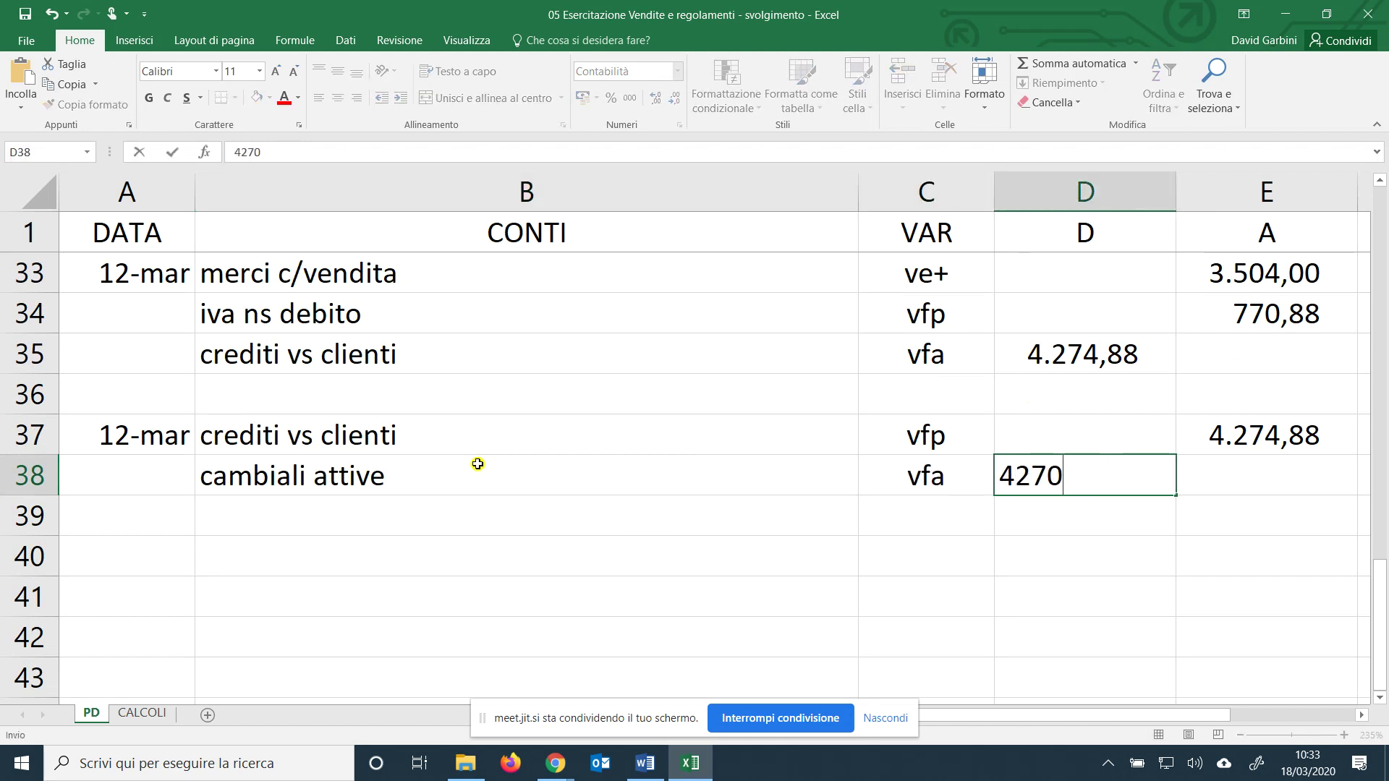
pyautogui.press('Return')
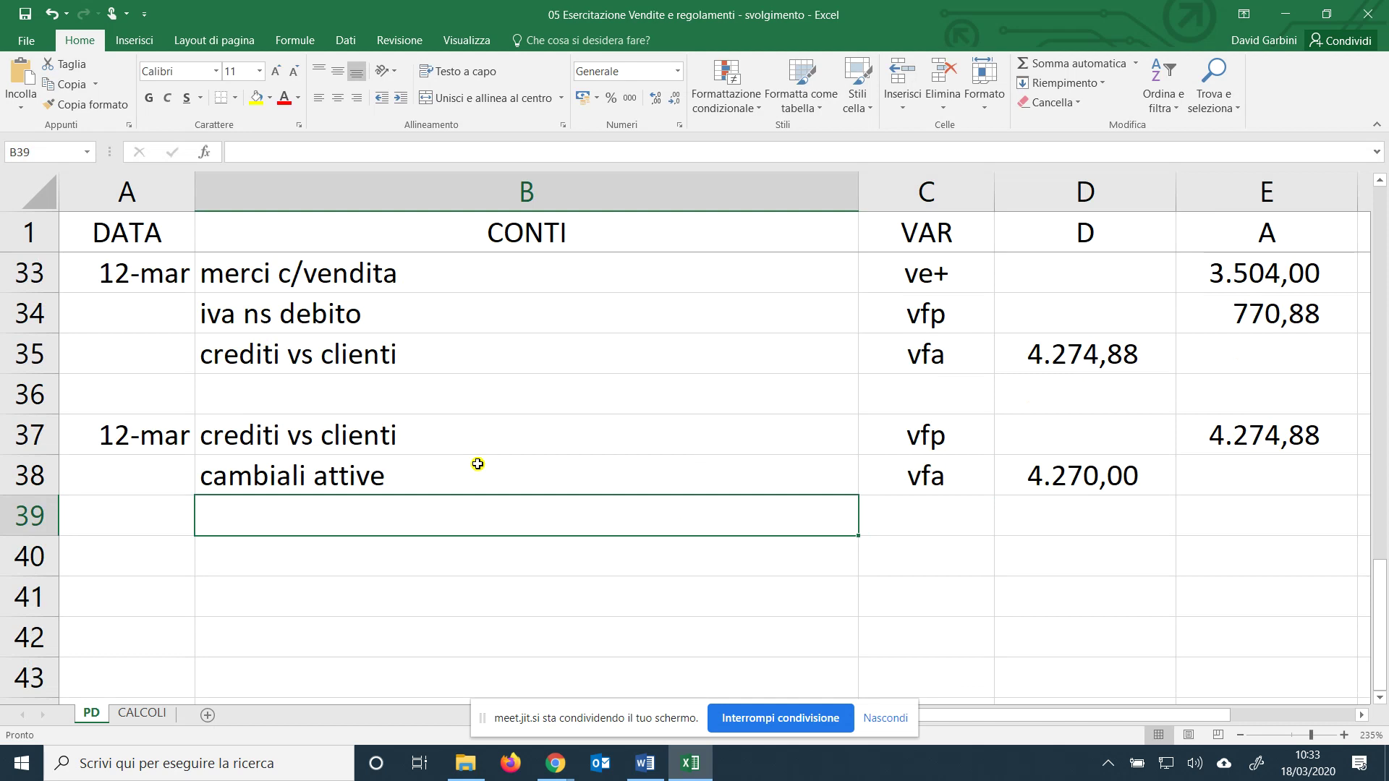
# Enter the account ribassi e abbuoni passivi in B39 with the variation ve- in C39.
pyautogui.write('ribassi e ')
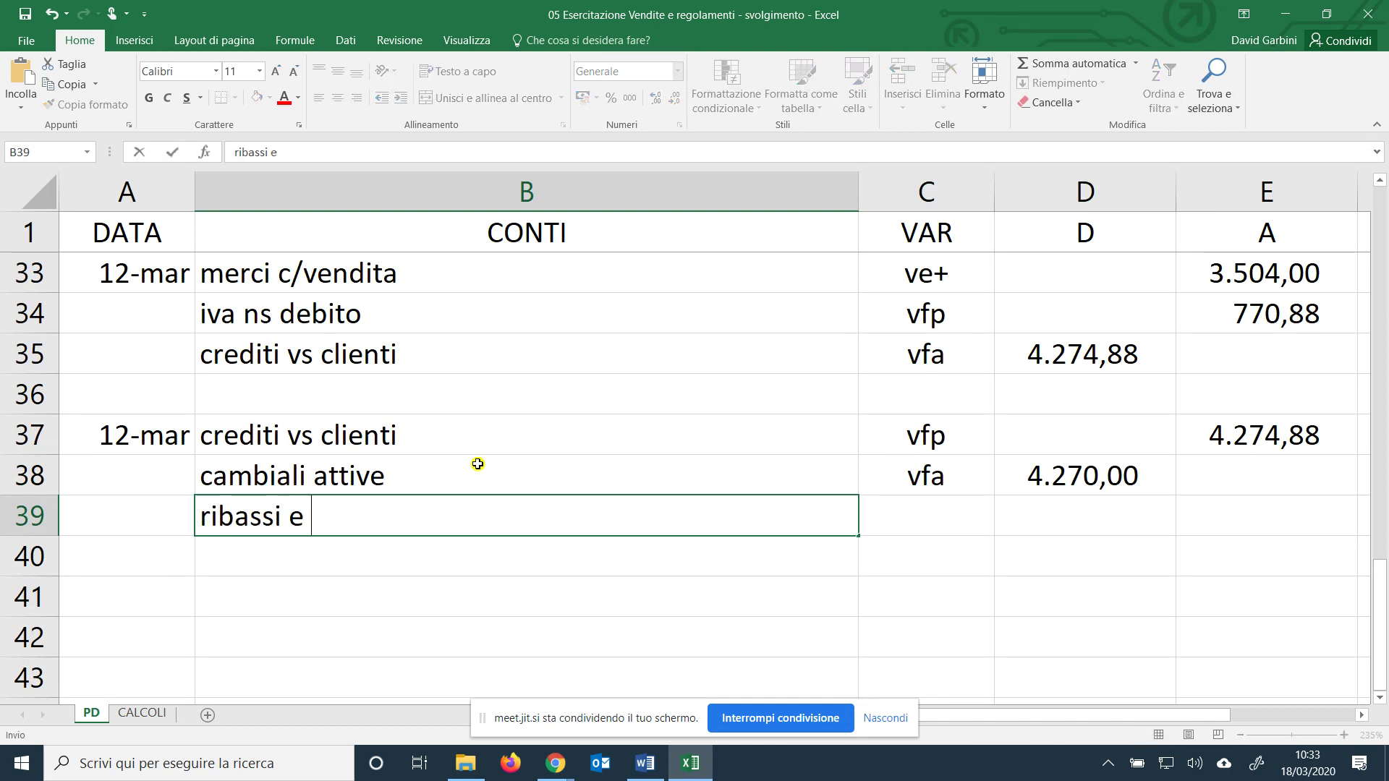
pyautogui.write('abbuoni ')
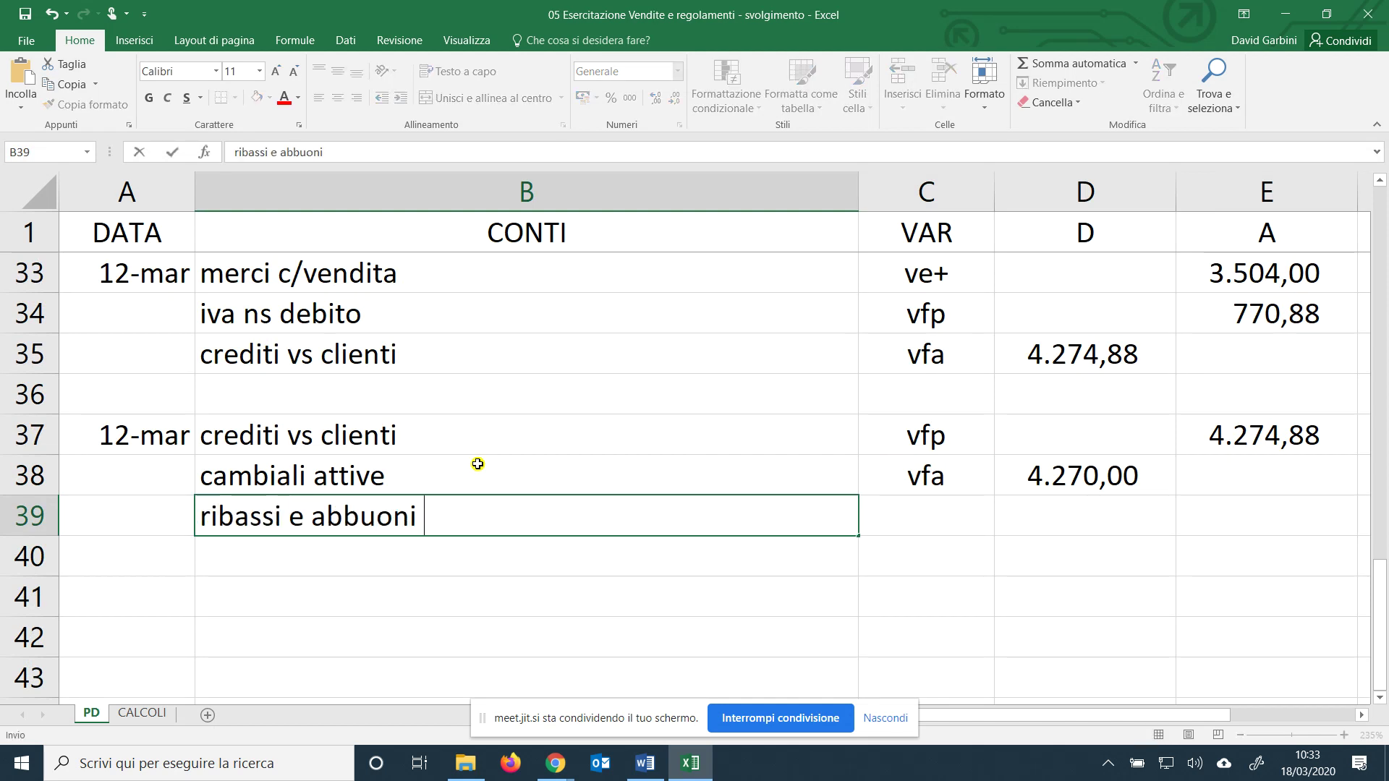
pyautogui.write('passivi')
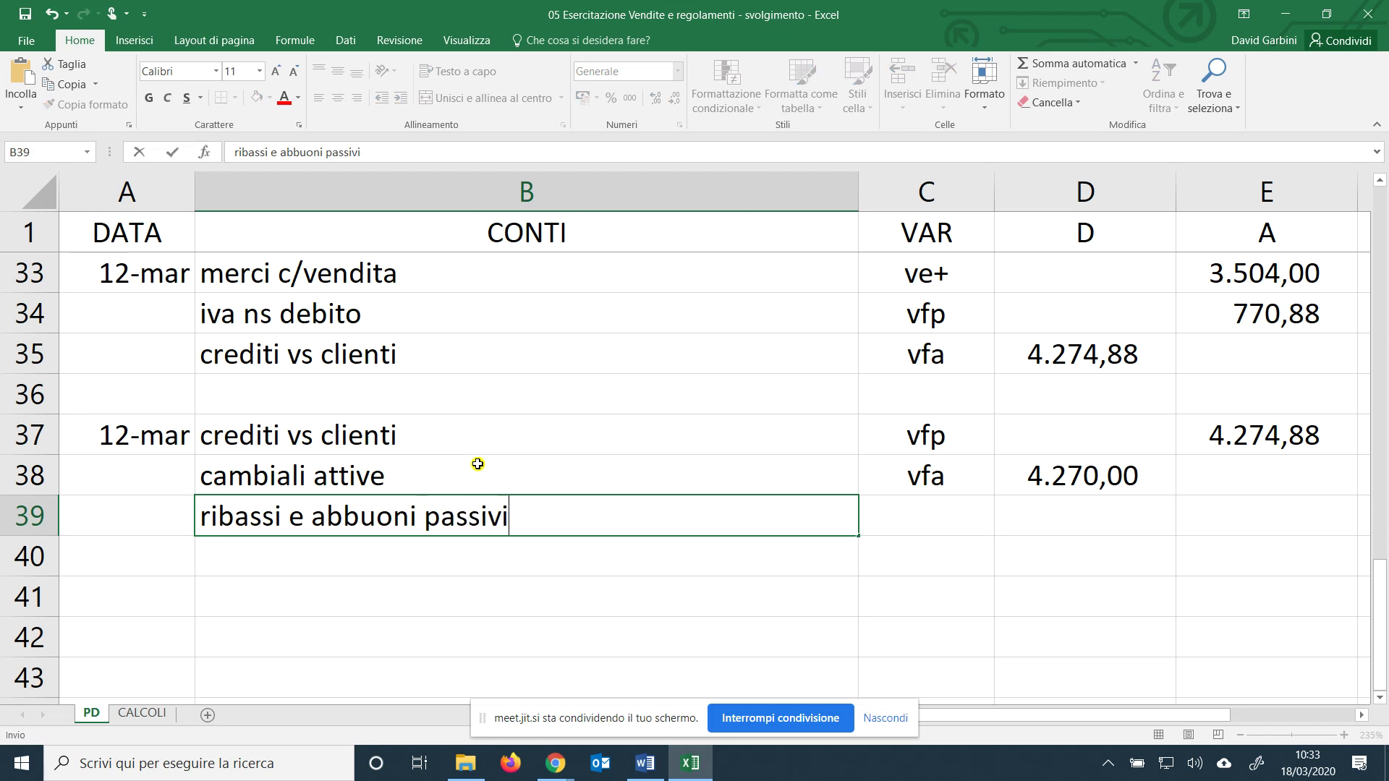
pyautogui.press('Tab')
pyautogui.write('ve-')
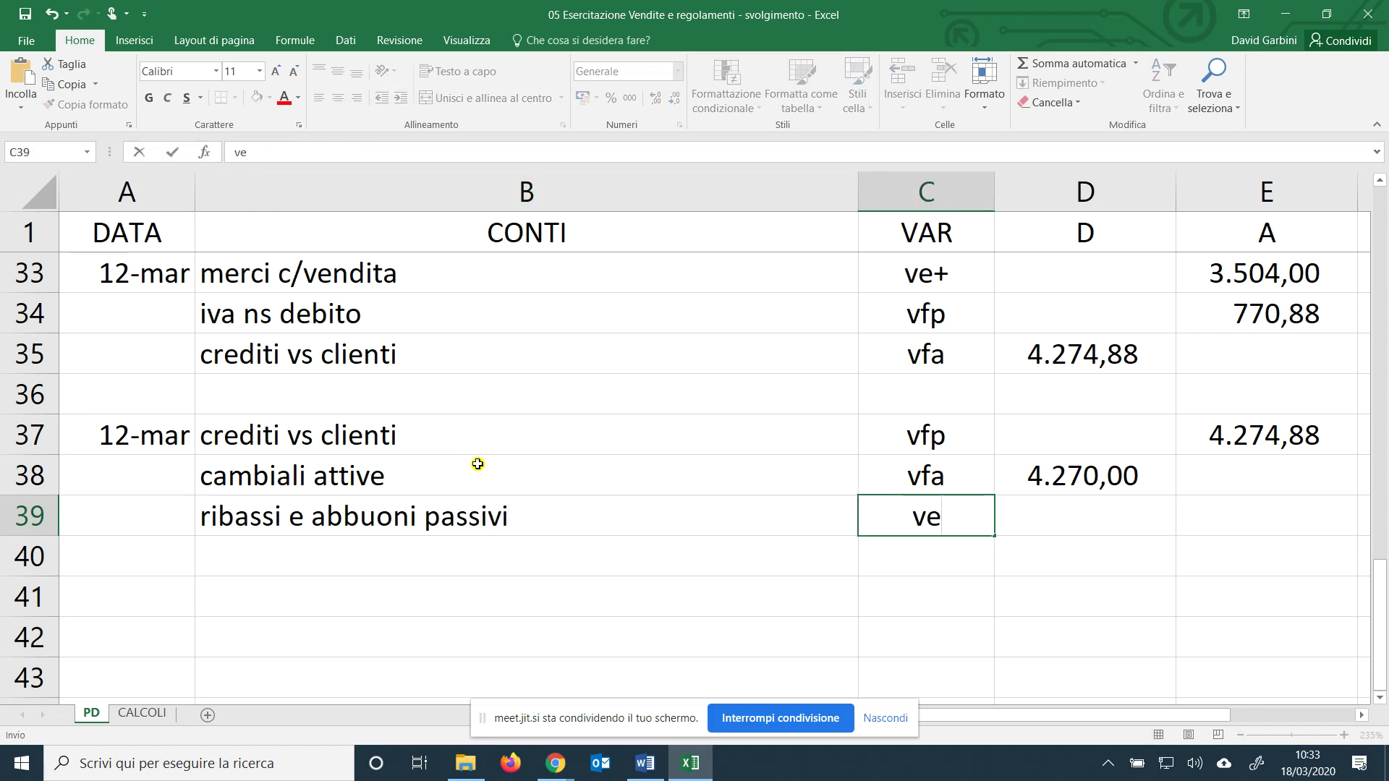
pyautogui.press('Tab')
# Calculate the debit amount of ribassi e abbuoni passivi in D39 with the formula =E37-D38.
pyautogui.write('=')
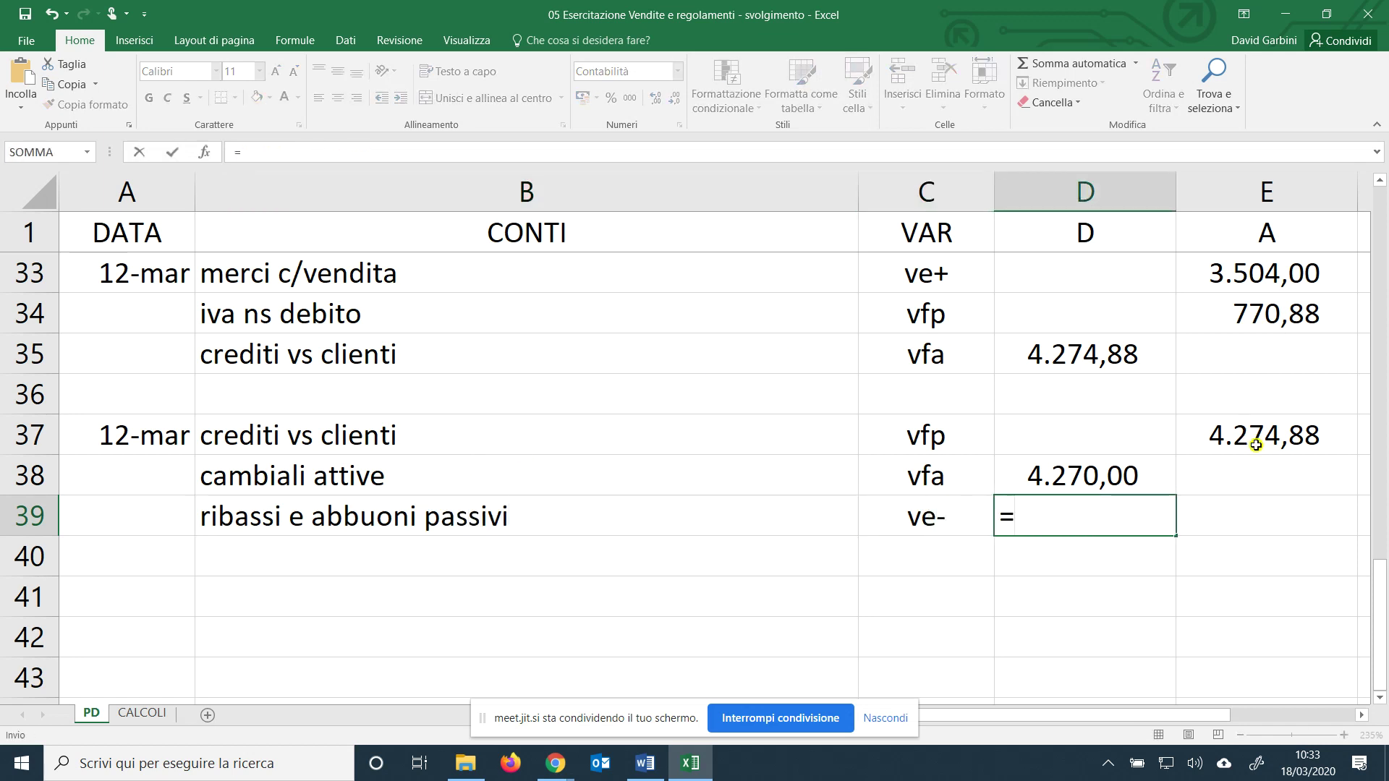
pyautogui.click(1256, 445)
pyautogui.write('-')
pyautogui.click(1119, 474)
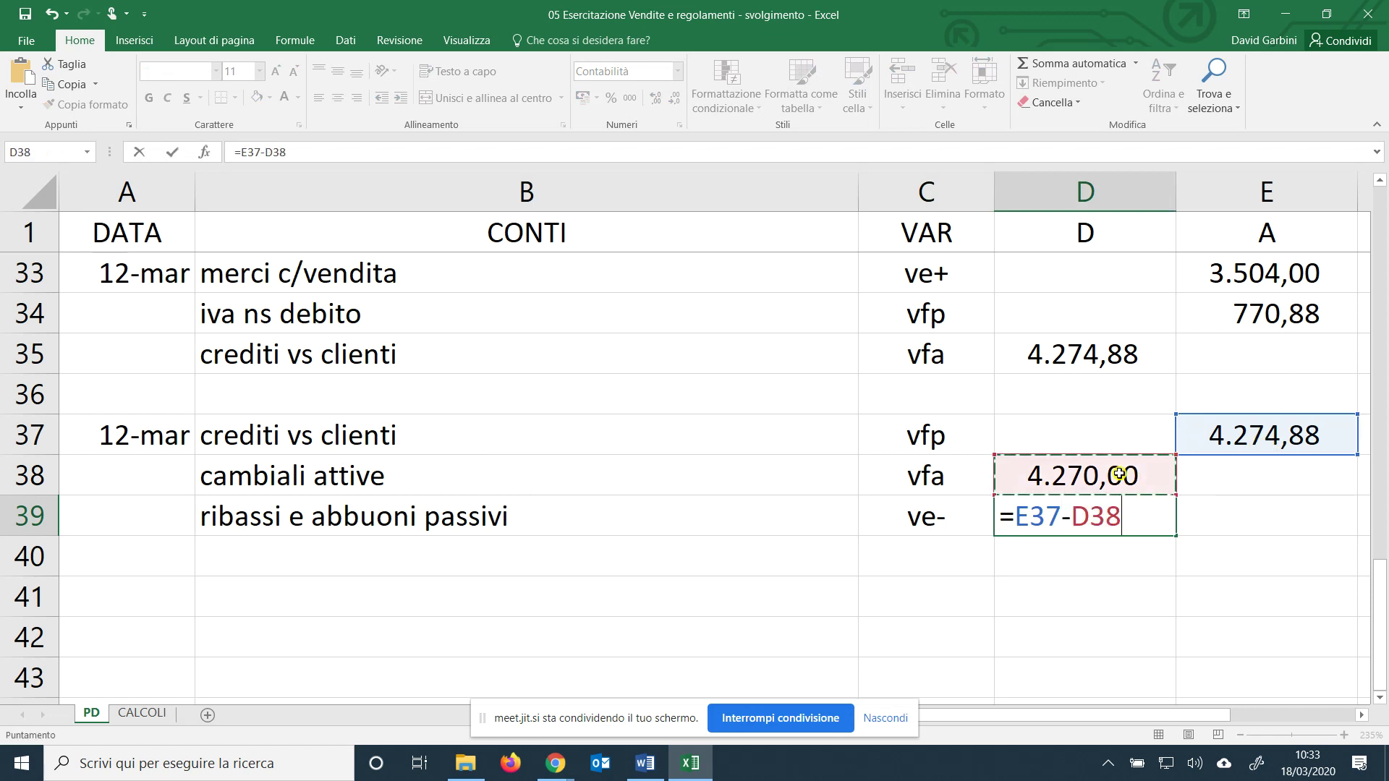
pyautogui.hotkey('ctrl', 'Return')
pyautogui.press('Return')
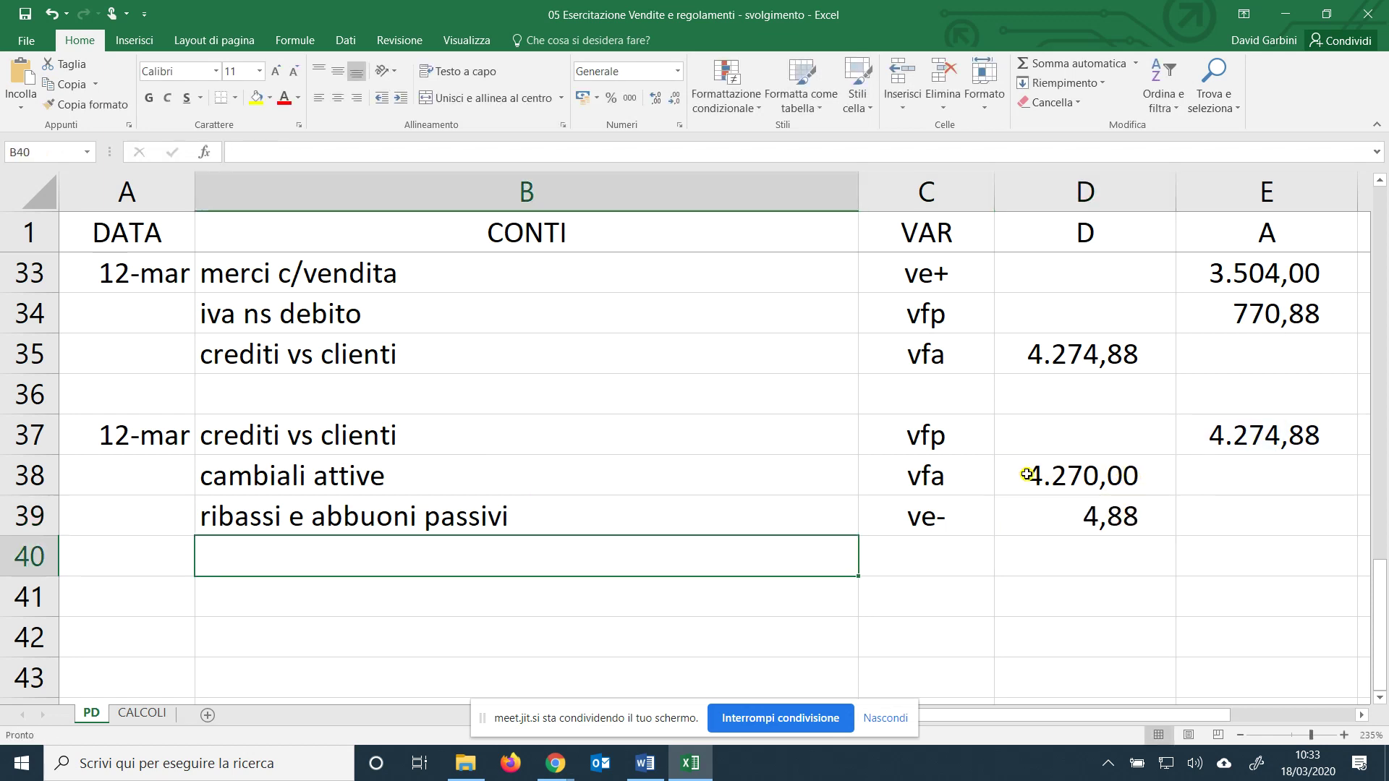
# Add a new worksheet after the CALCOLI sheet.
pyautogui.scroll(-1, 957, 505)
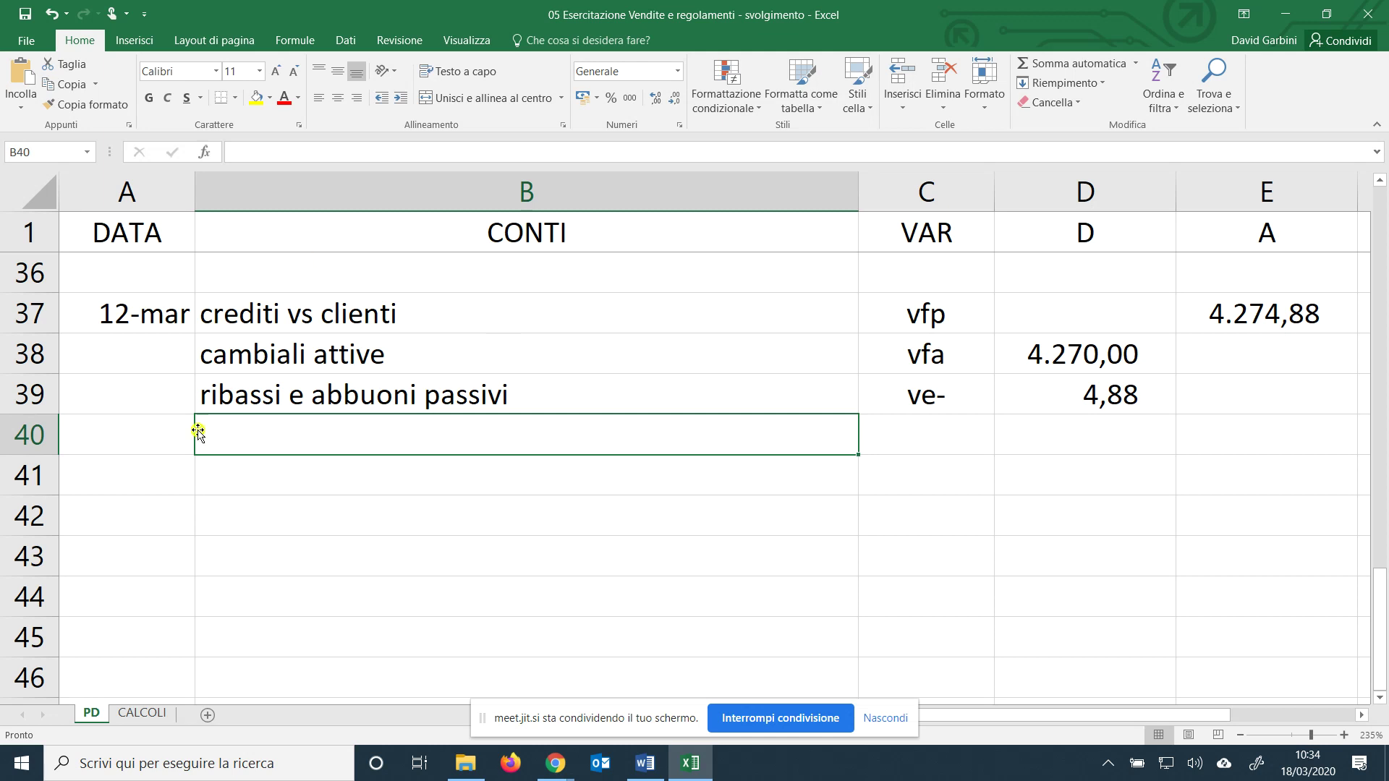
pyautogui.click(171, 474)
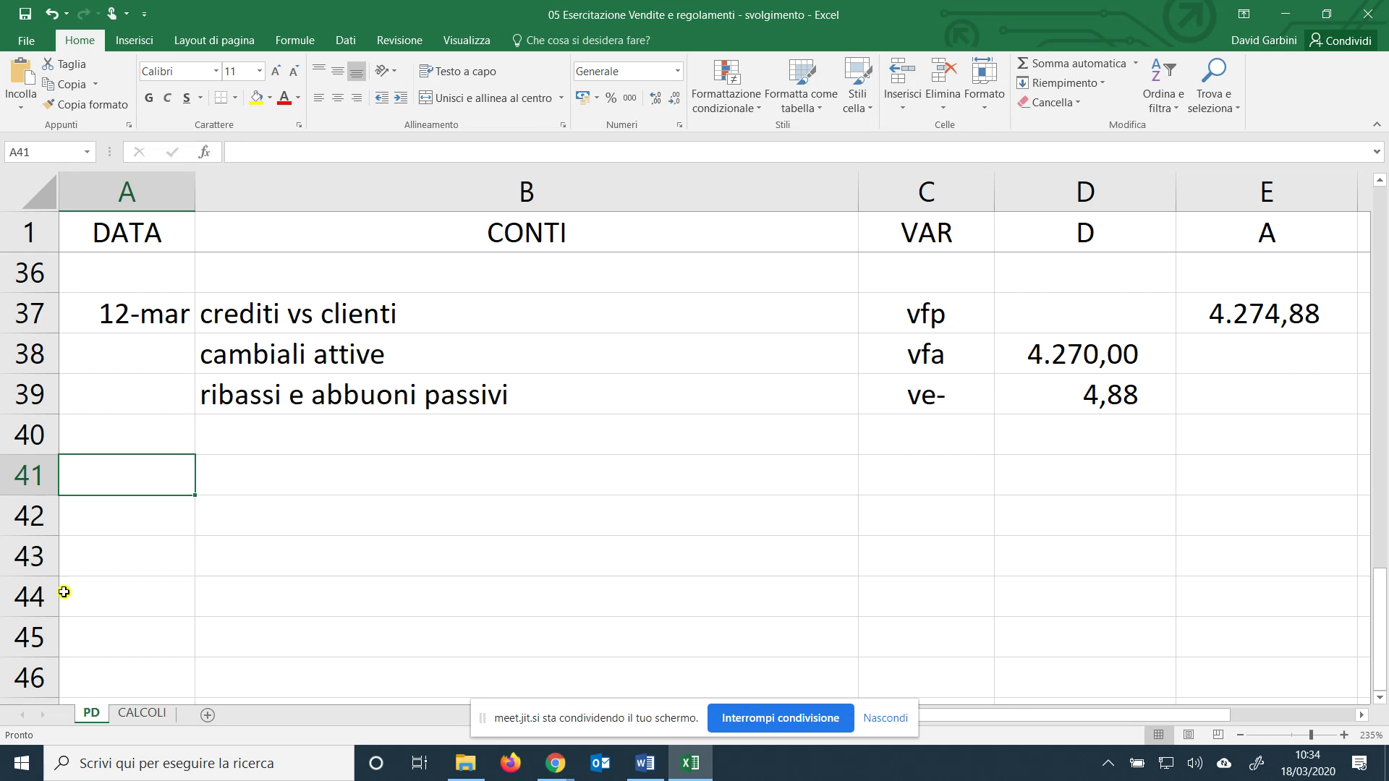
pyautogui.click(146, 706)
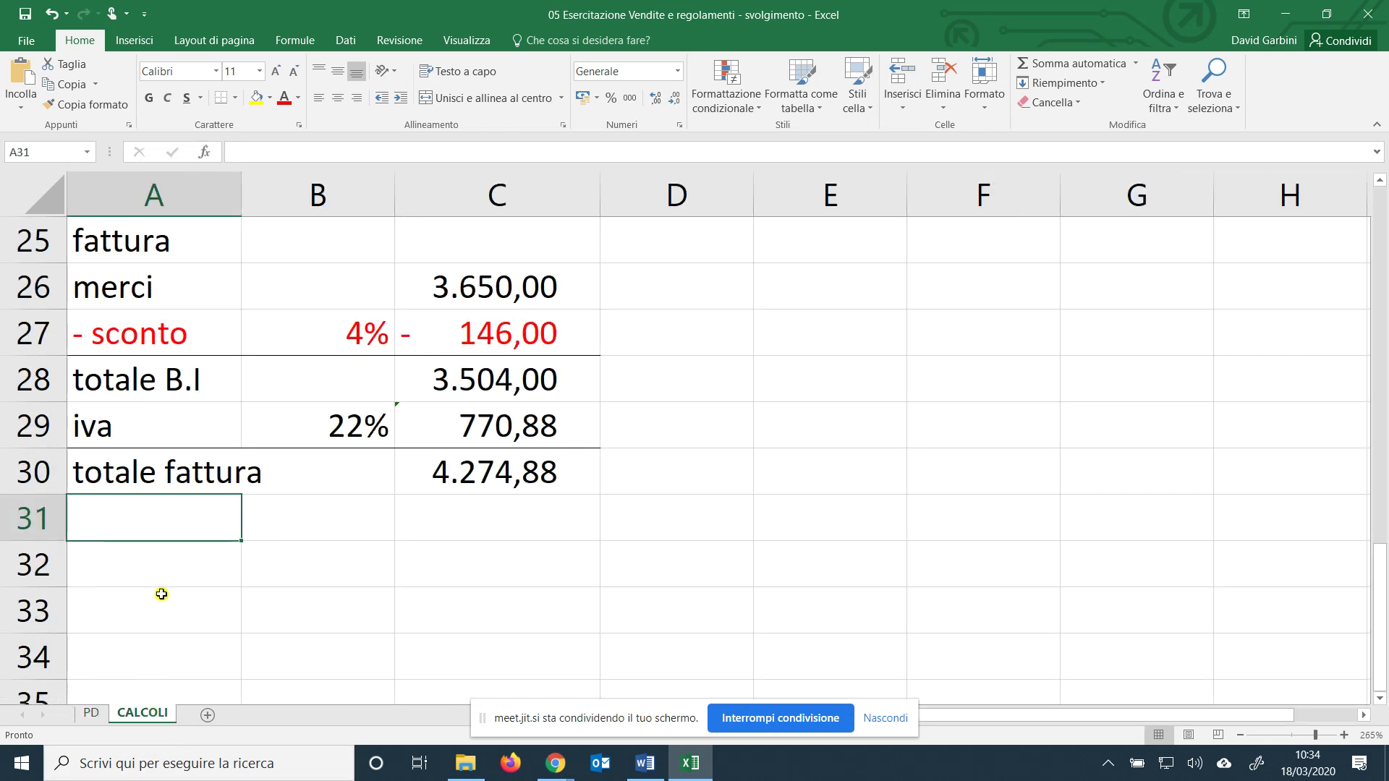
pyautogui.scroll(-1, 162, 593)
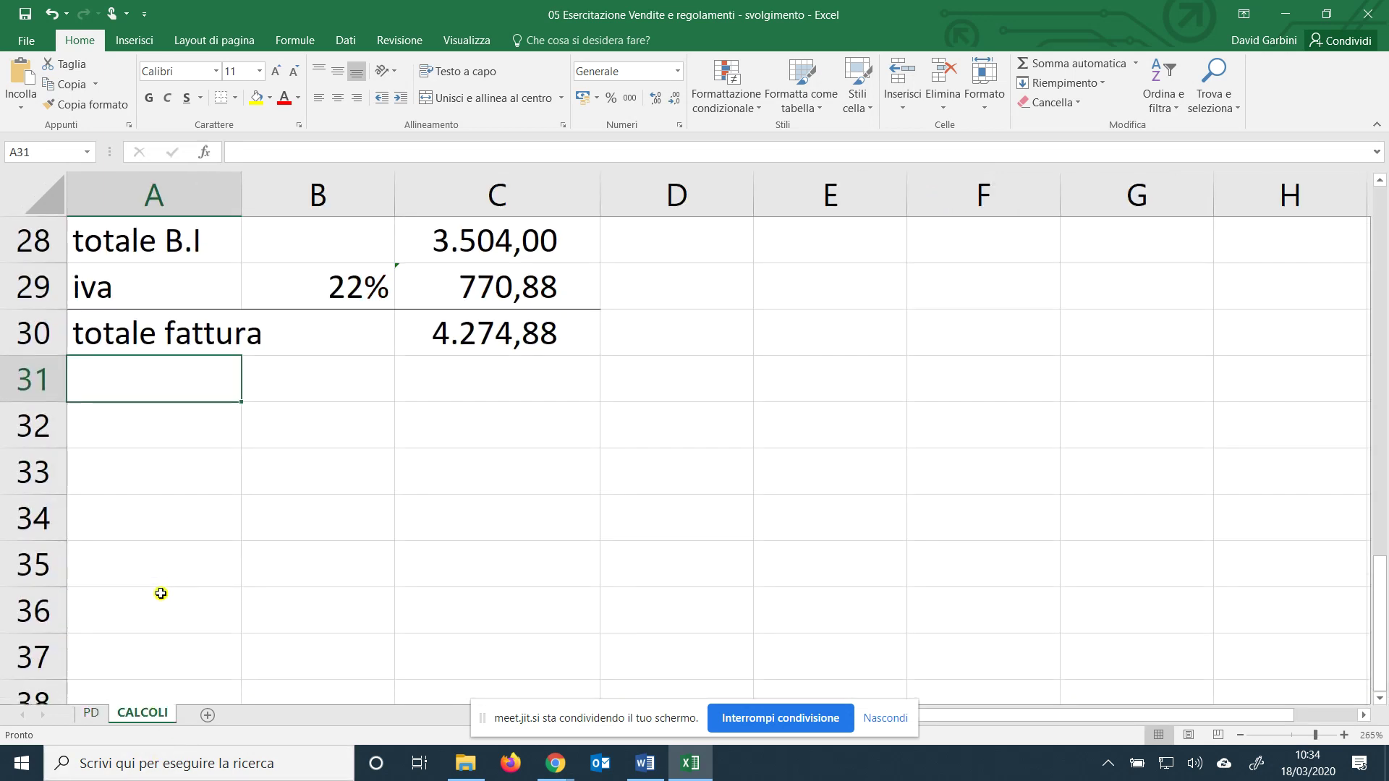
pyautogui.click(209, 718)
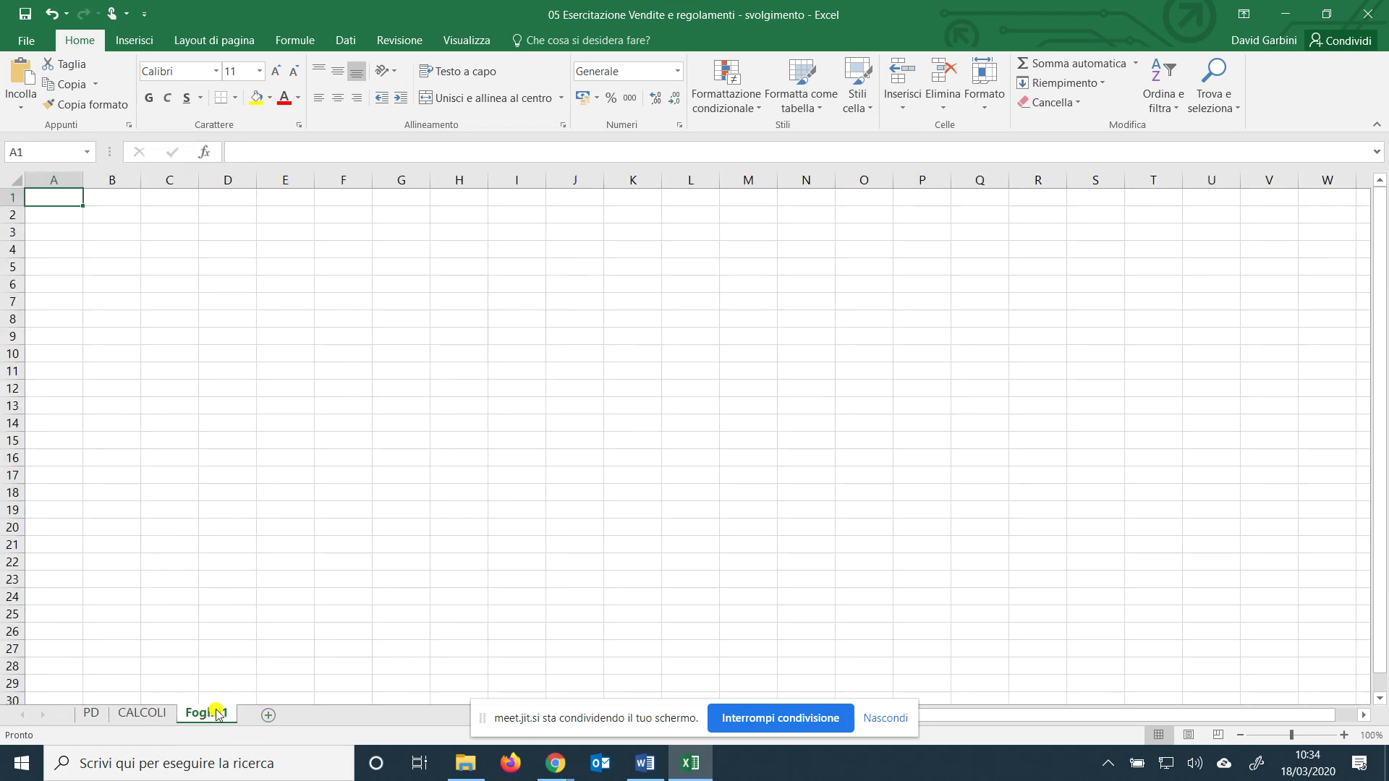
# Enter the title fattura in A1 and the header descrizione in A2, and autofit column A to its contents.
pyautogui.keyDown('ctrl'); pyautogui.scroll(14, 180, 338); pyautogui.keyUp('ctrl')
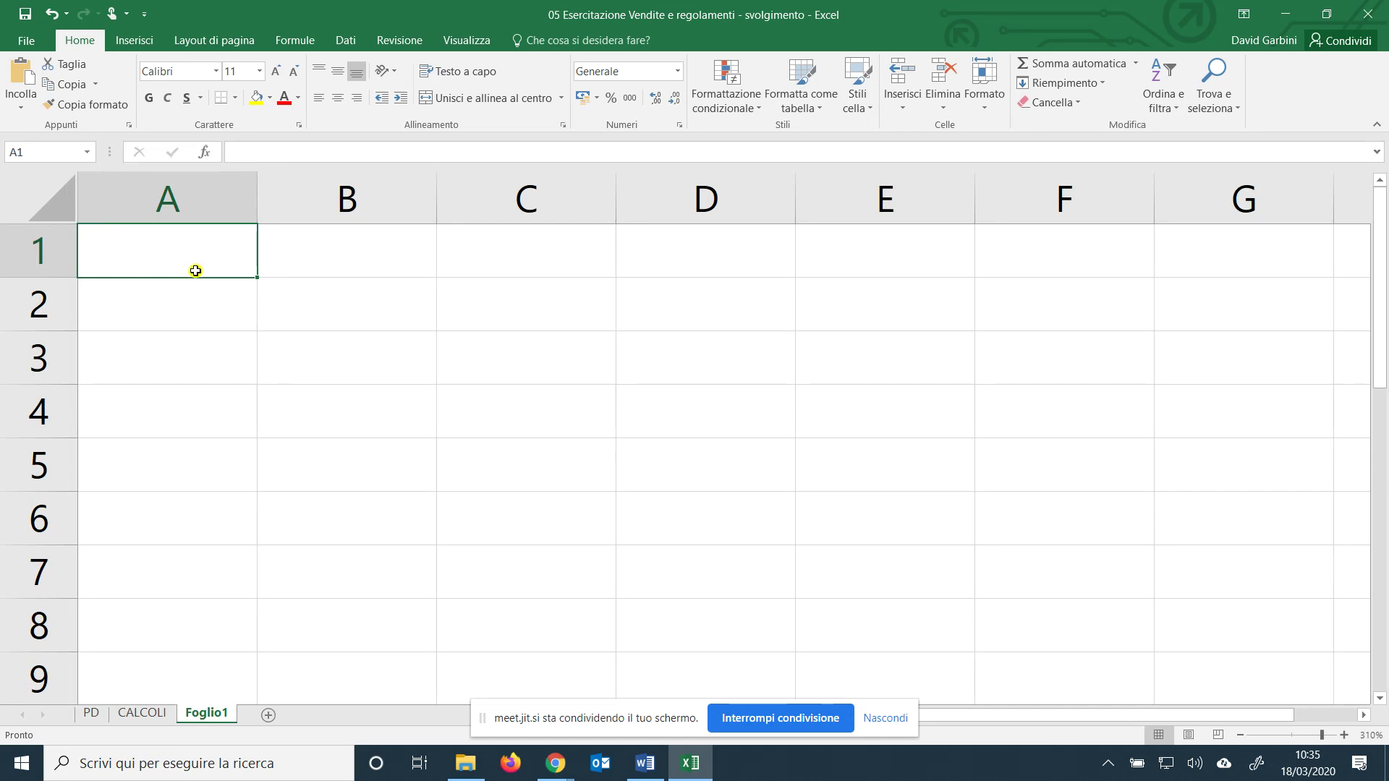
pyautogui.write('fattura')
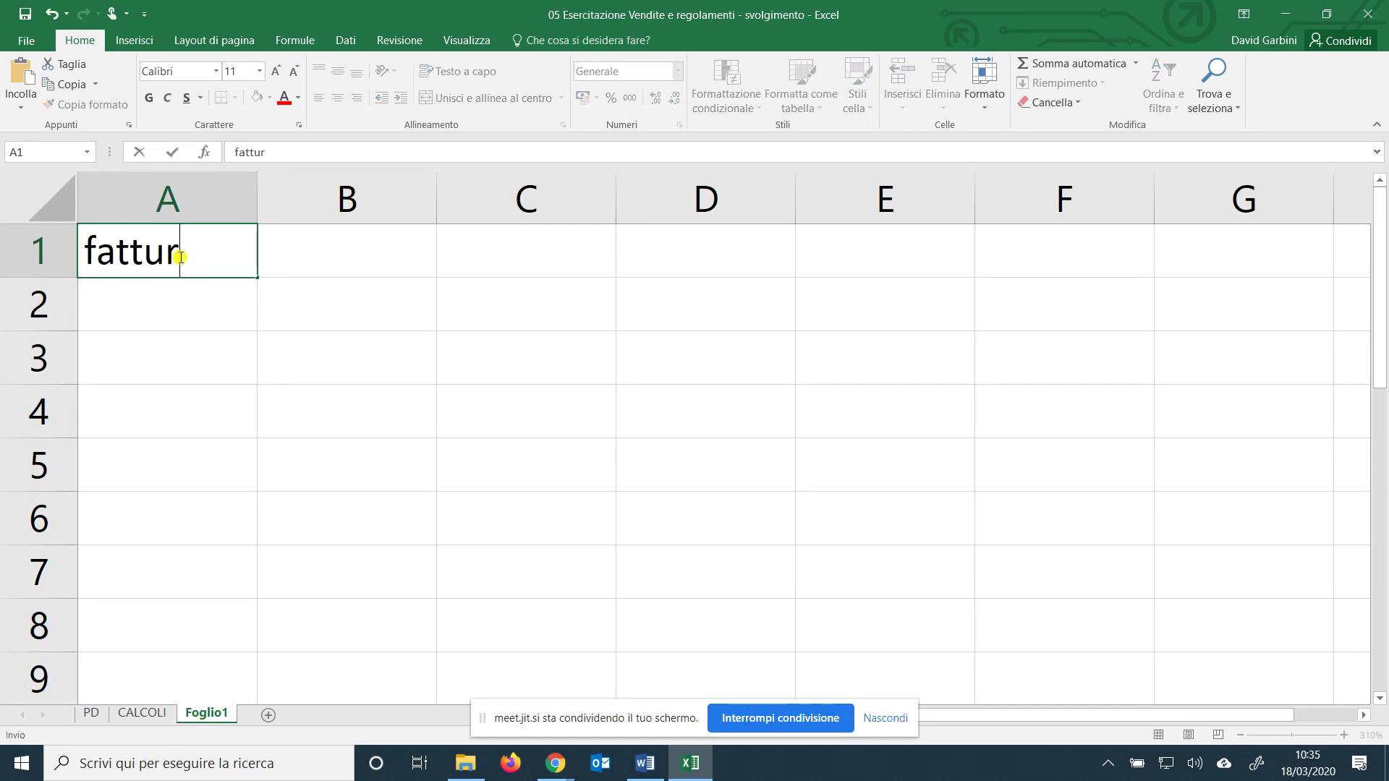
pyautogui.click(235, 288)
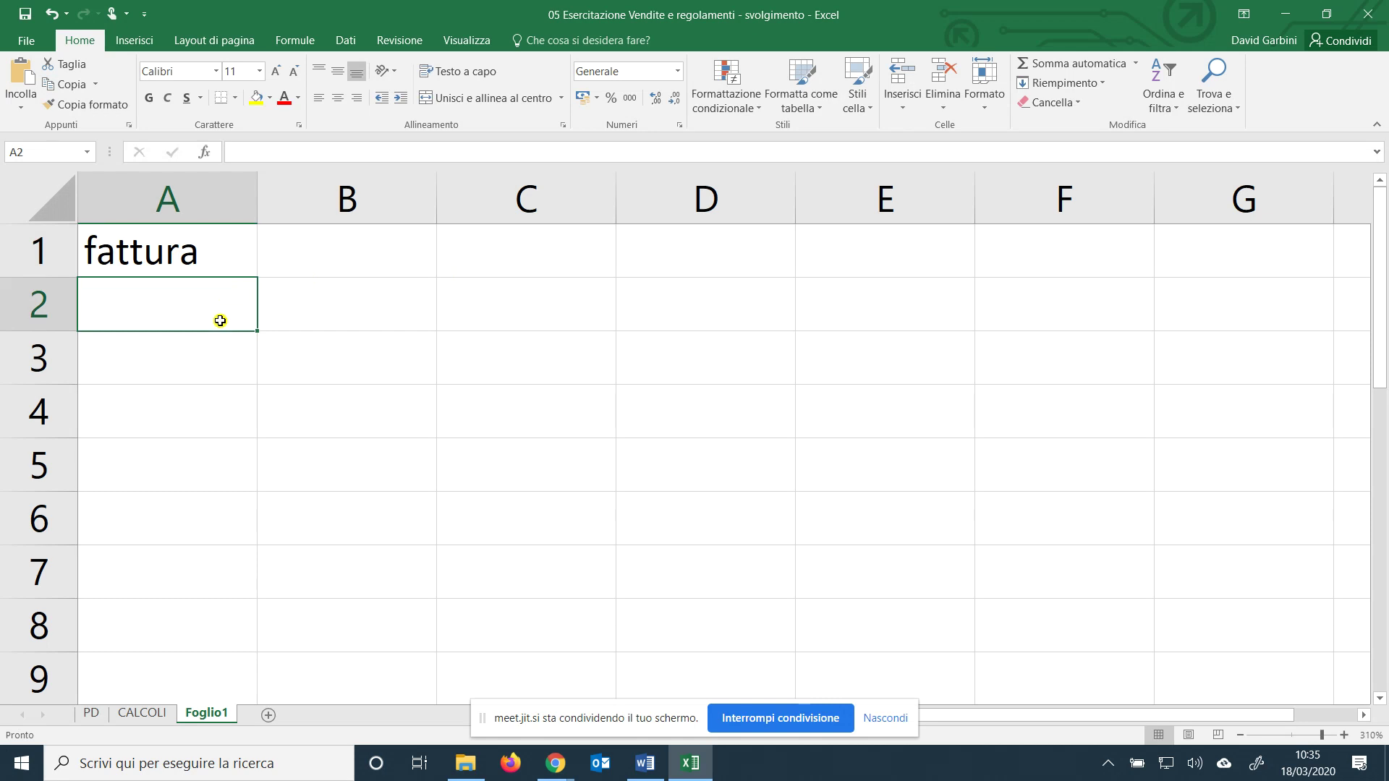
pyautogui.write('desc')
pyautogui.press('BackSpace')
pyautogui.write('scrizione')
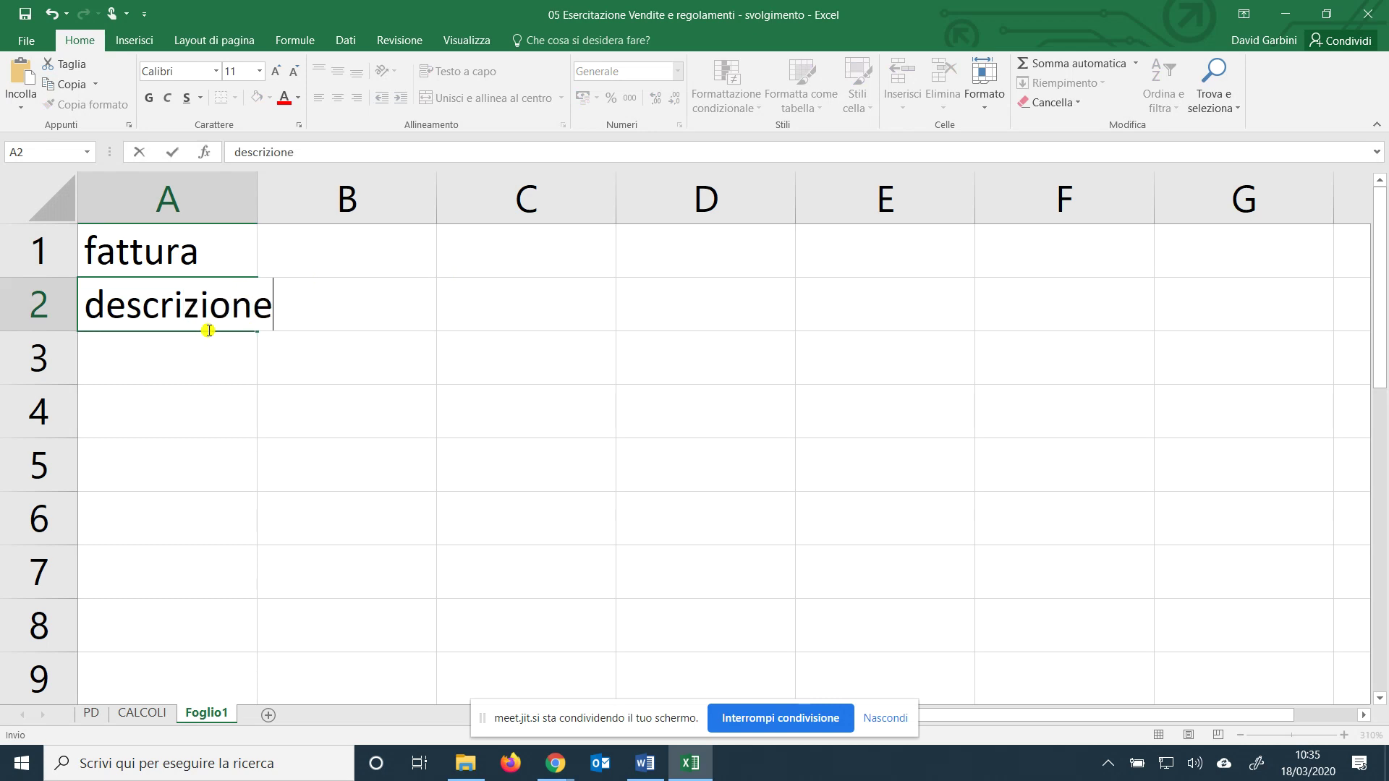
pyautogui.click(334, 422)
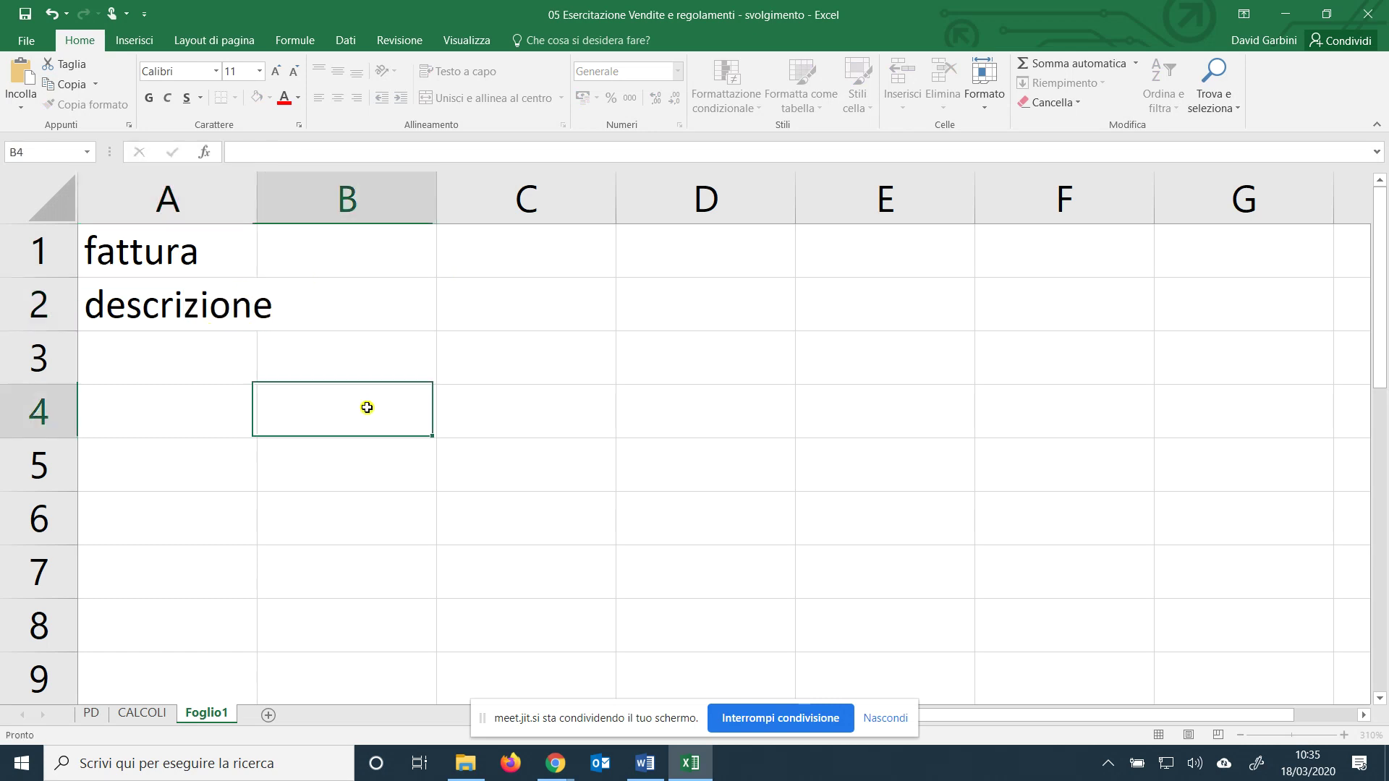
pyautogui.doubleClick(259, 199)
# Enter the header q in B2 and center the contents of row 2 horizontally.
pyautogui.click(378, 316)
pyautogui.write('q')
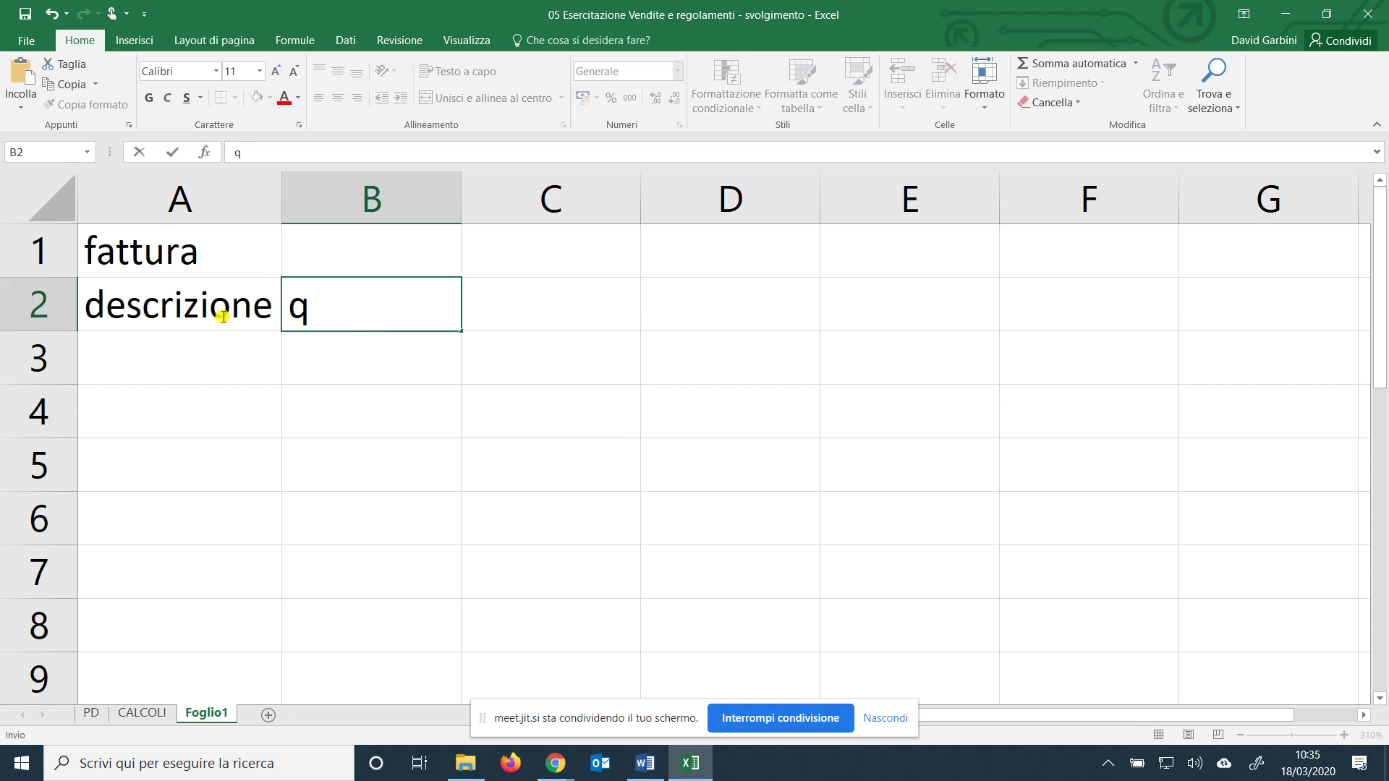
pyautogui.press('Tab')
pyautogui.click(19, 304)
pyautogui.click(336, 100)
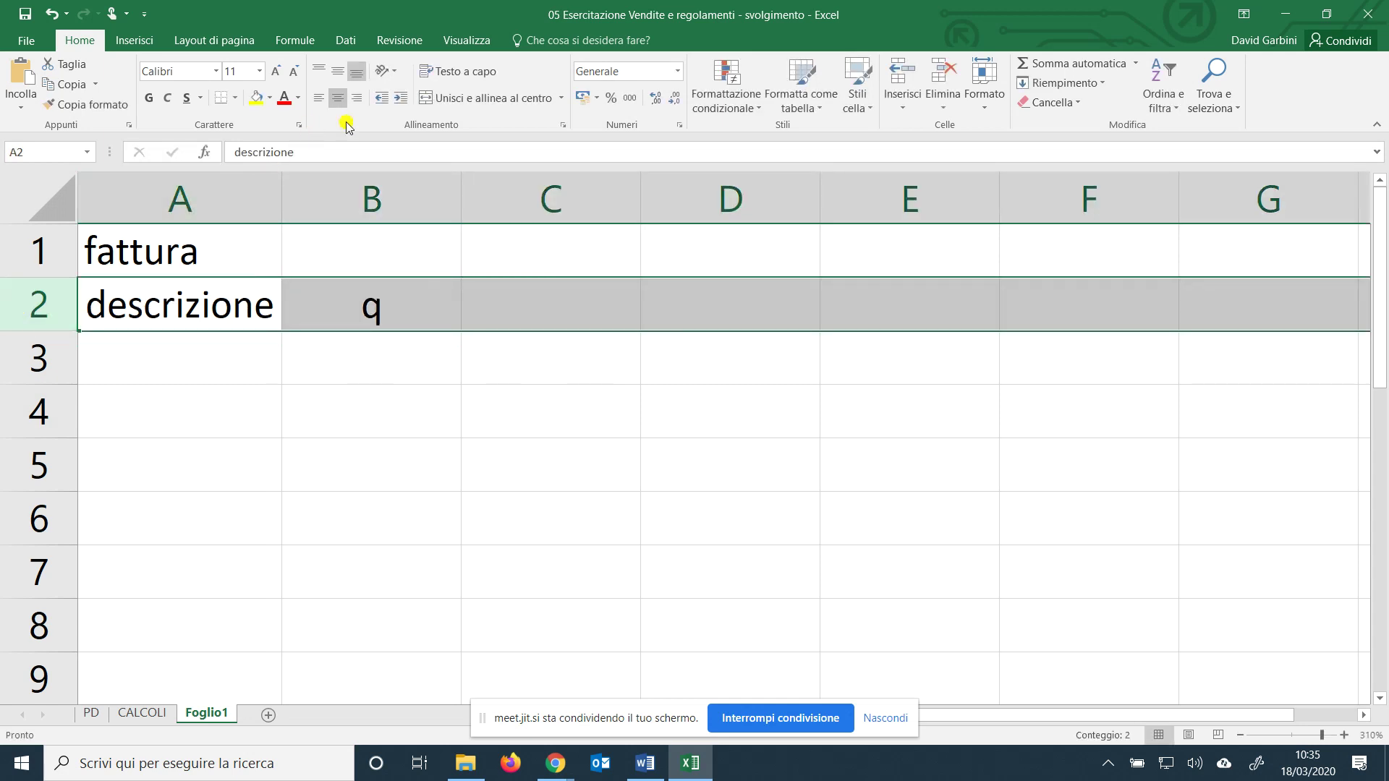
# Enter the headers pu in C2 and IVA 10% in D2.
pyautogui.click(536, 306)
pyautogui.write('pu')
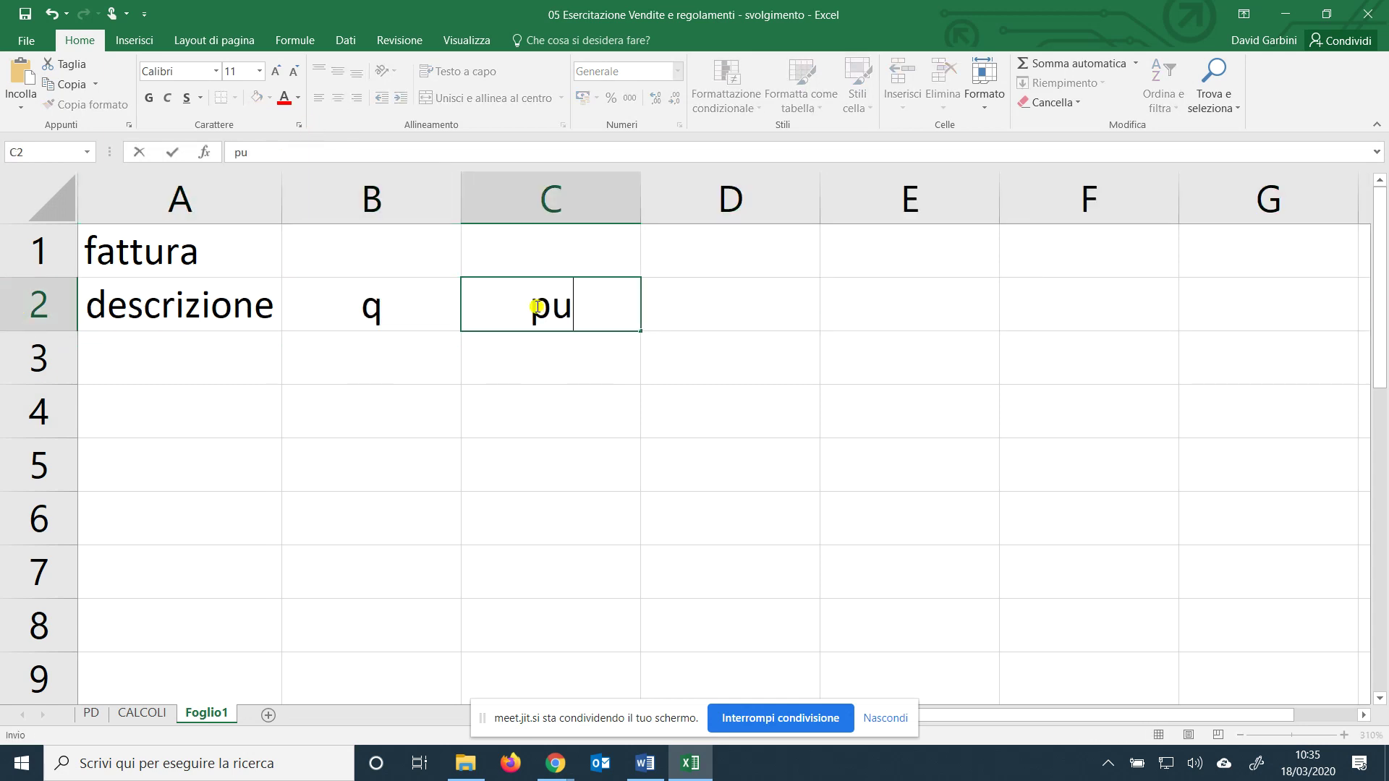
pyautogui.press('Tab')
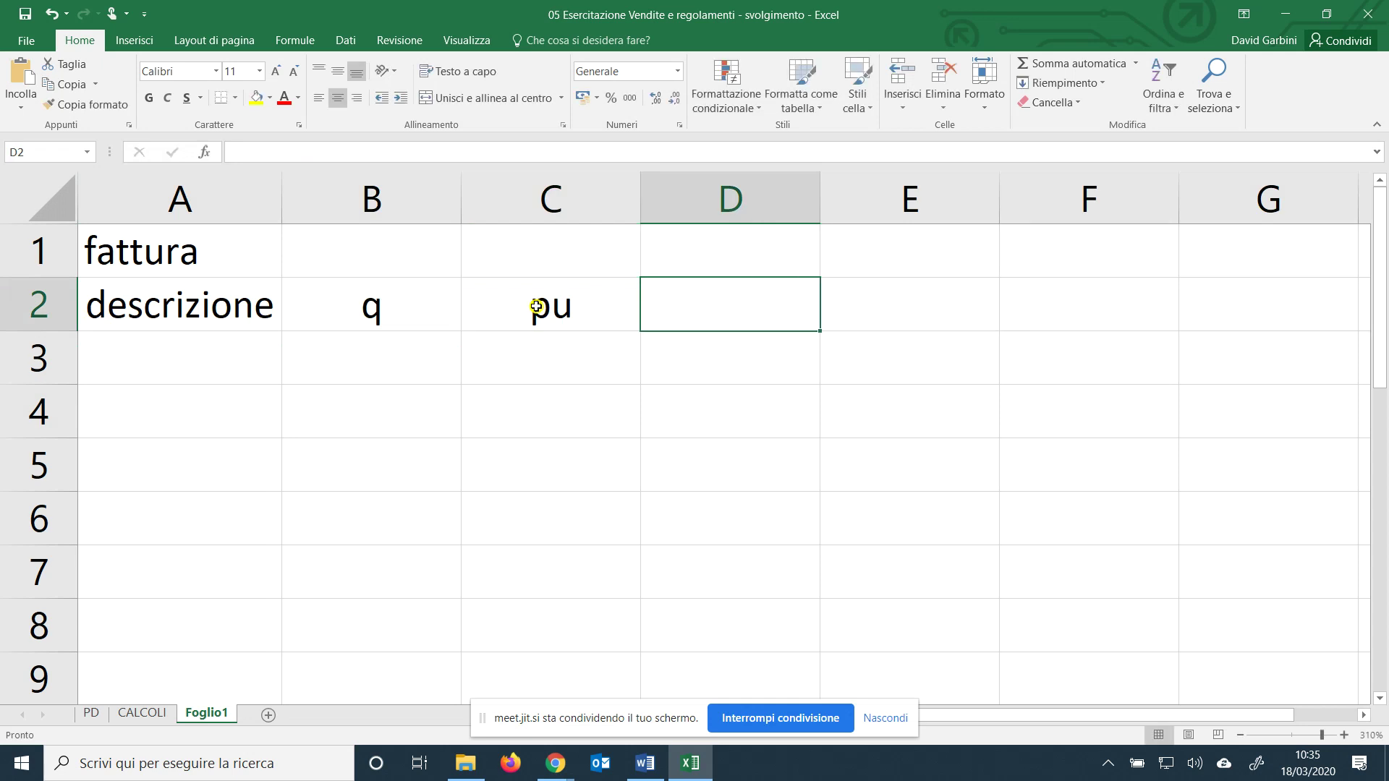
pyautogui.write('IVA 10')
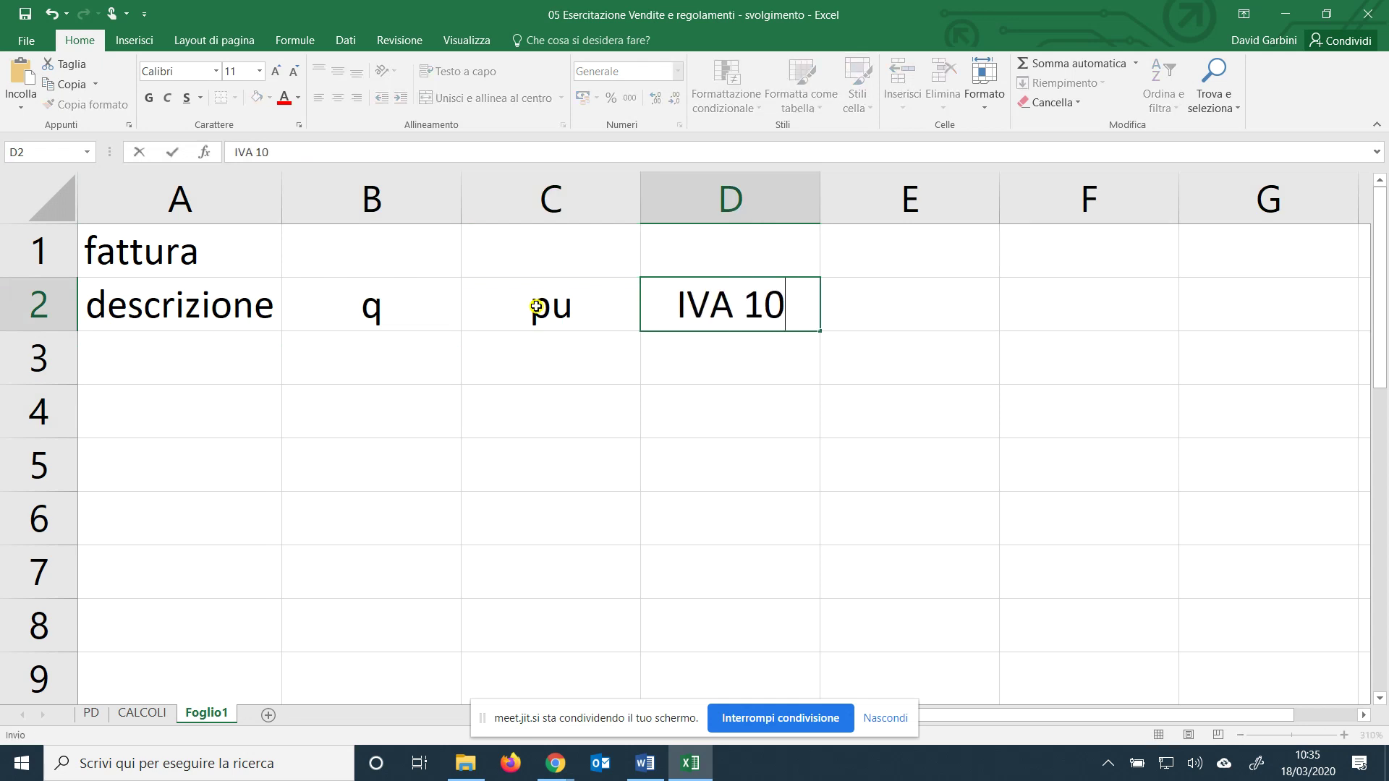
pyautogui.write('%')
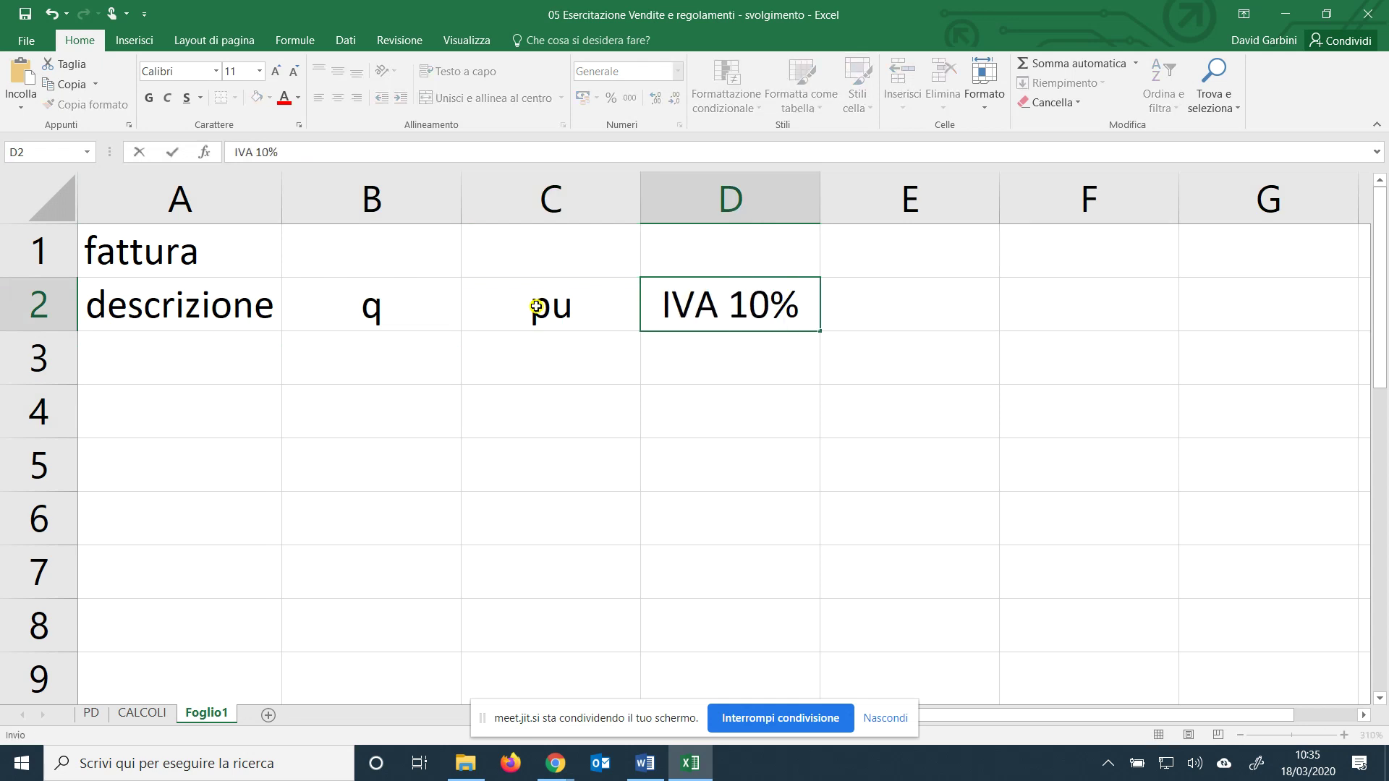
pyautogui.press('Tab')
# Enter the headers IVA 4% in E2 and totale in F2.
pyautogui.write('IVA ')
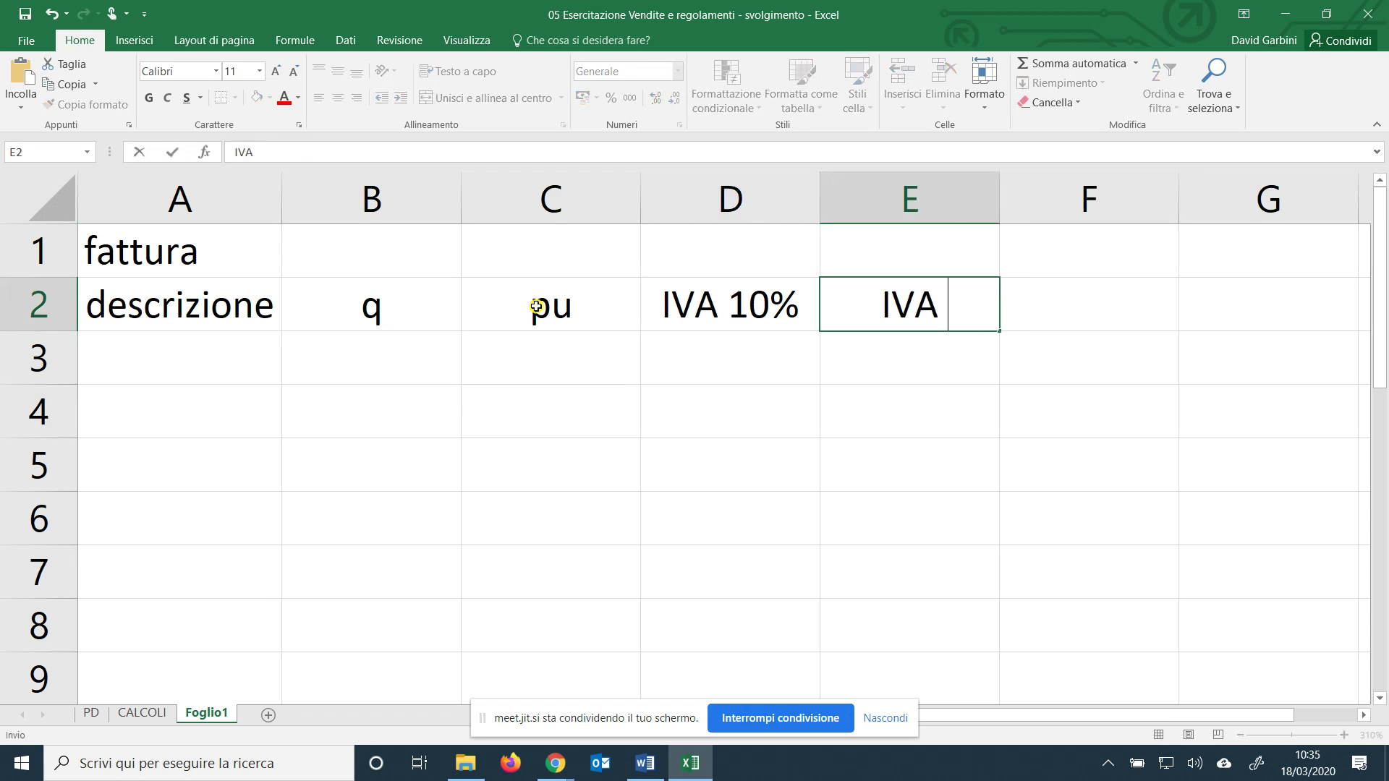
pyautogui.write('22')
pyautogui.press('BackSpace')
pyautogui.press('BackSpace')
pyautogui.write('4')
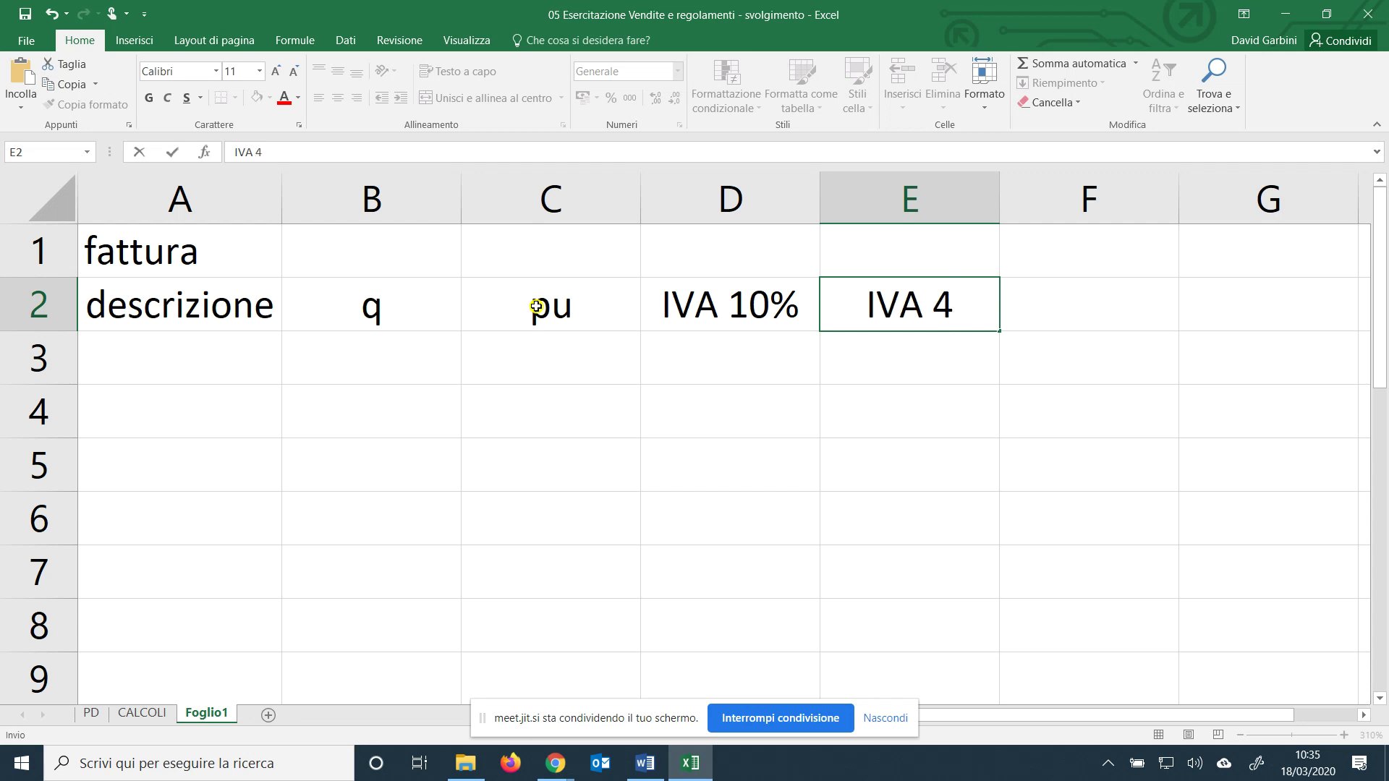
pyautogui.write('%')
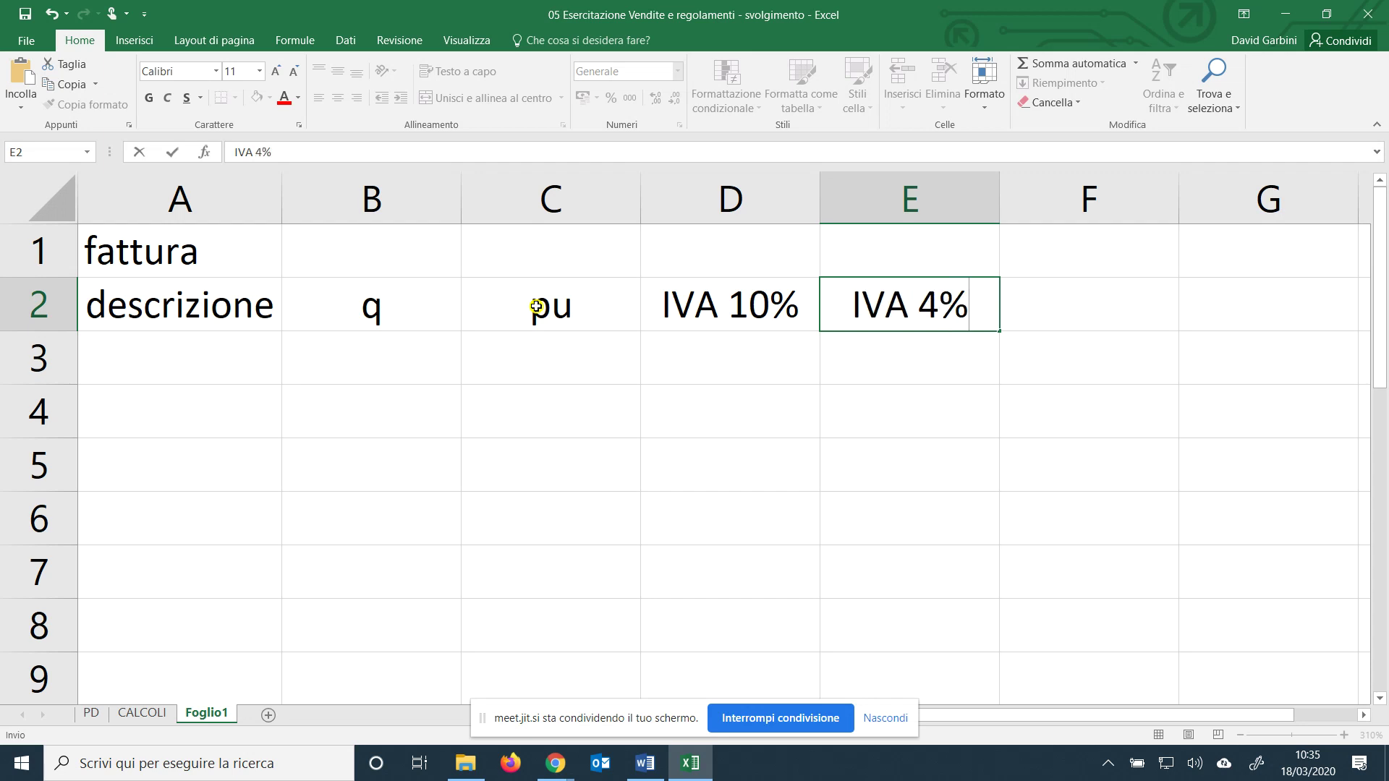
pyautogui.press('Tab')
pyautogui.write('totale')
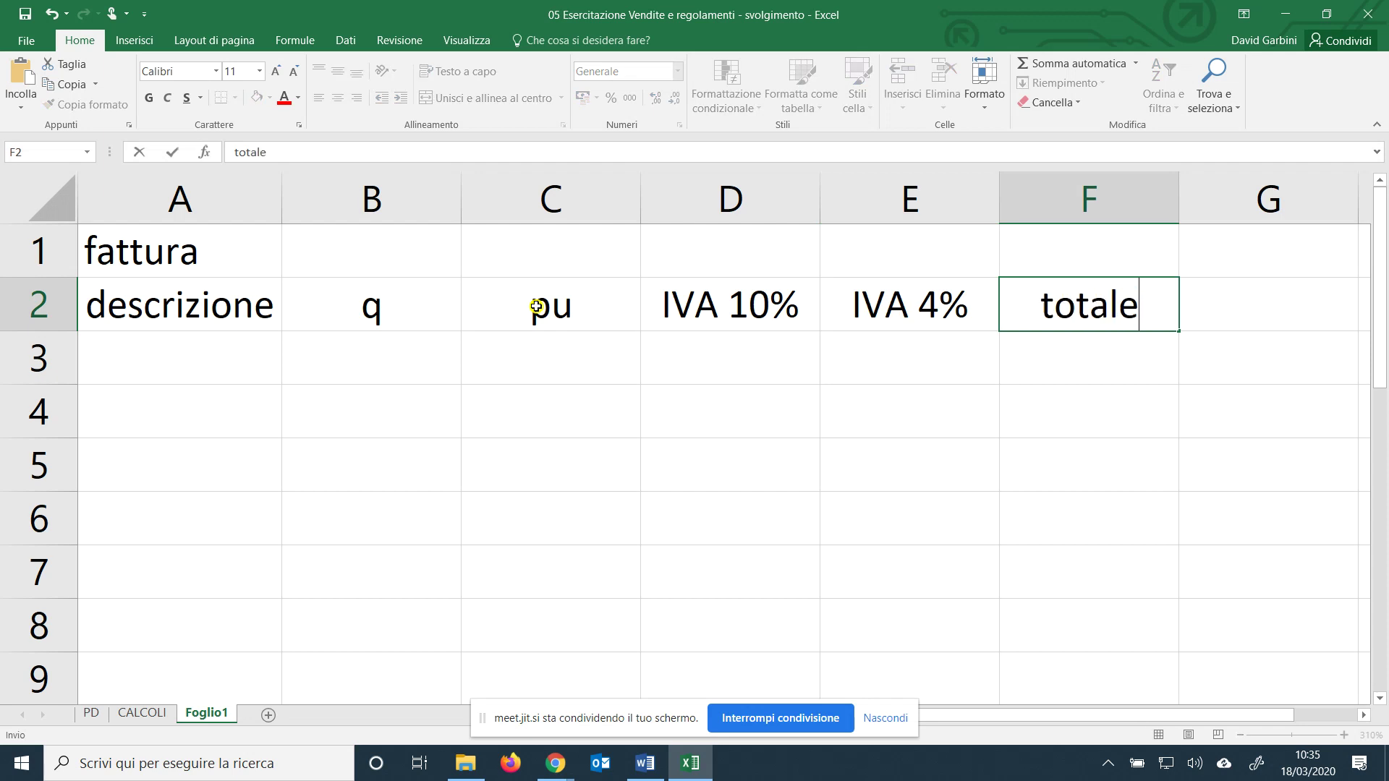
pyautogui.press('Return')
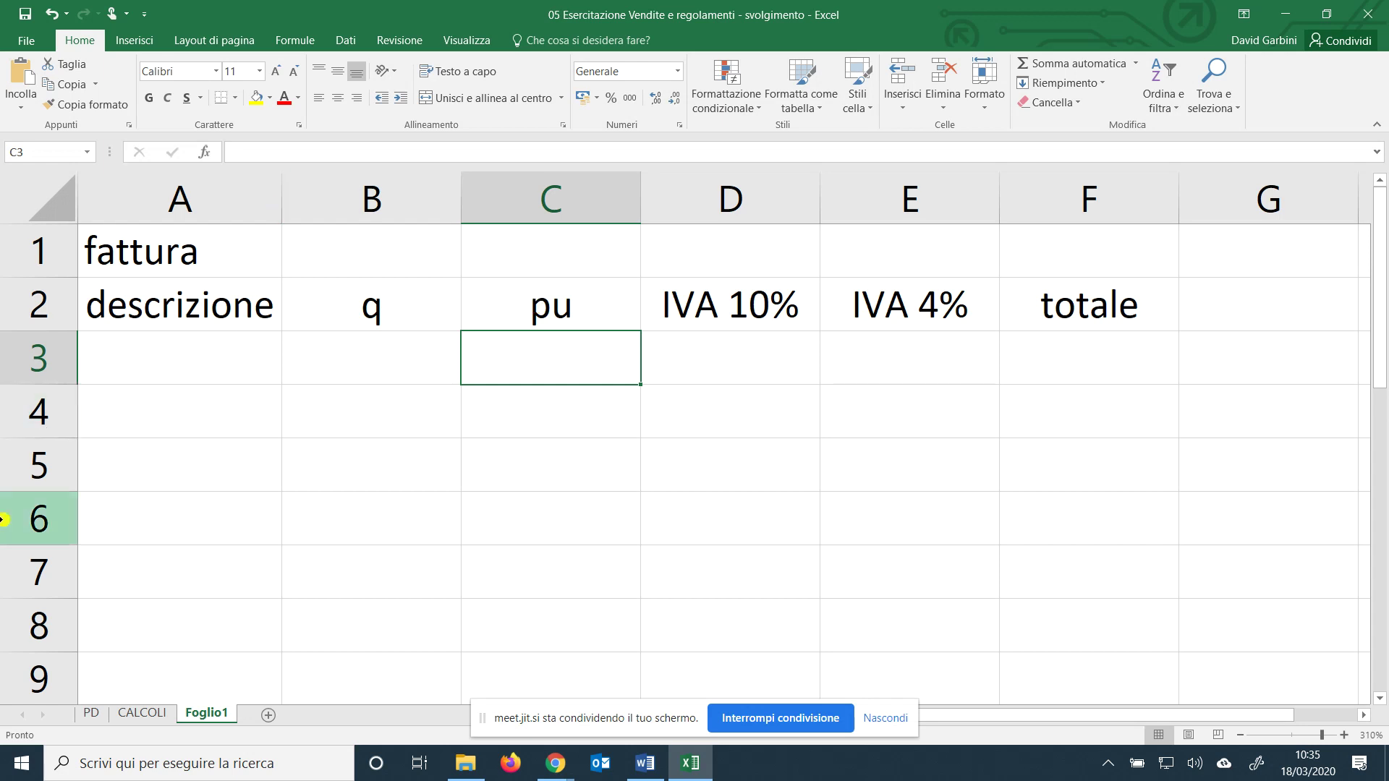
pyautogui.click(91, 713)
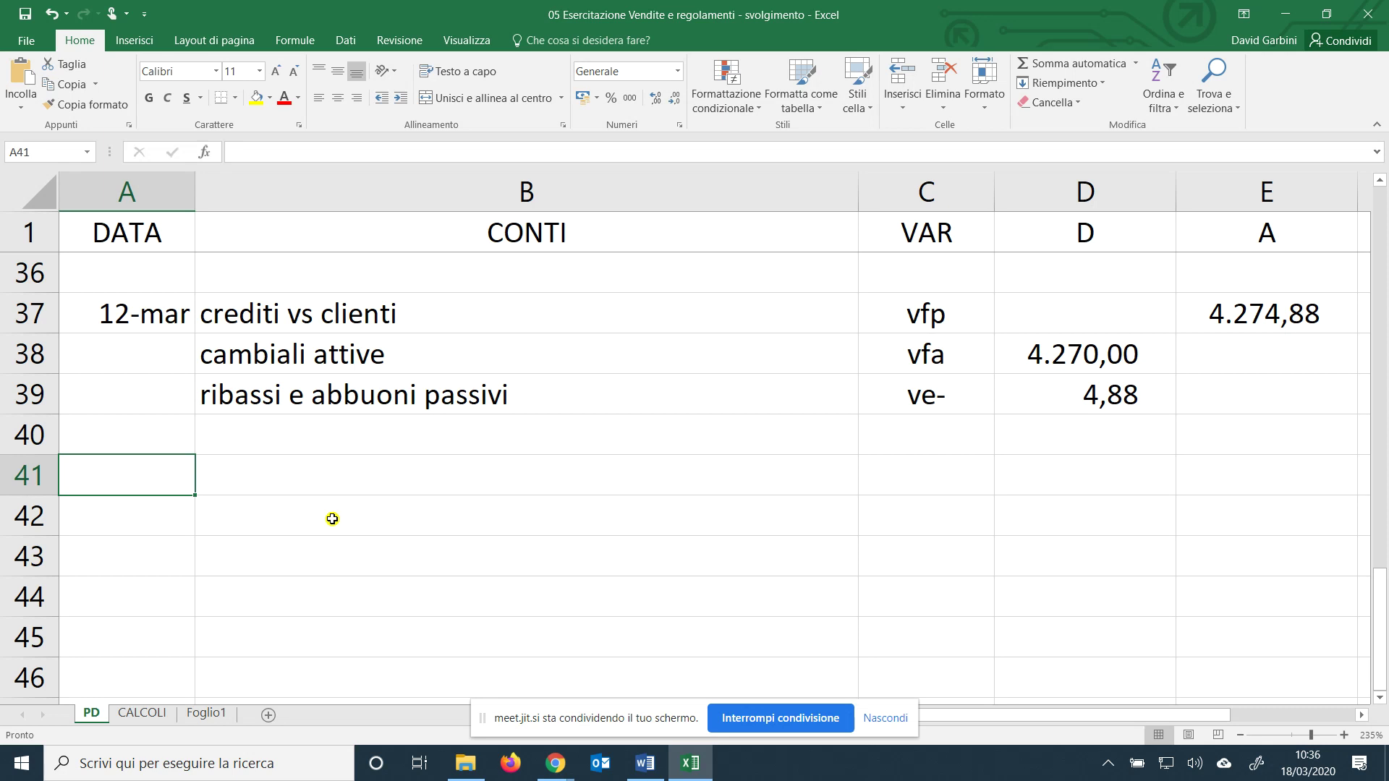
pyautogui.click(203, 715)
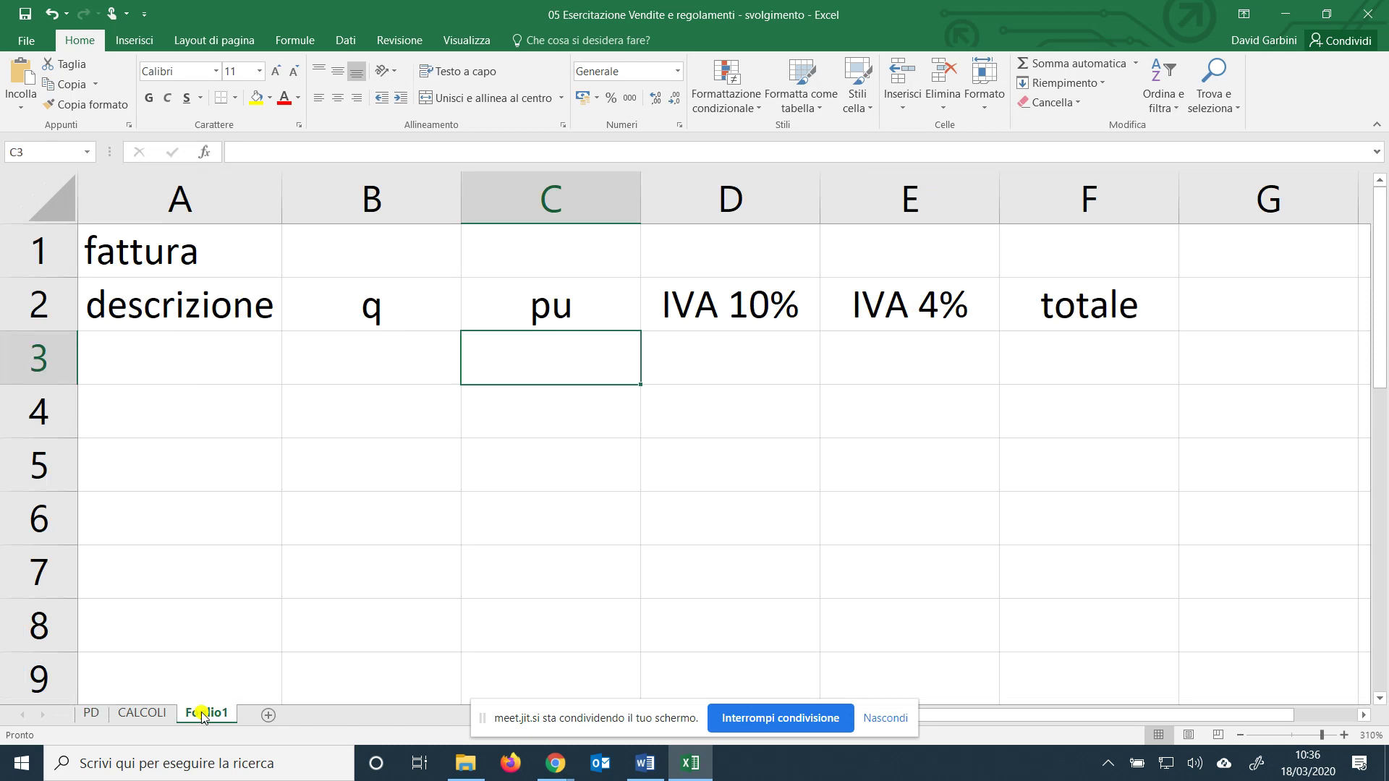
# Fill row 3 with the item merce A, quantity 1 and unit price 28000.
pyautogui.click(166, 365)
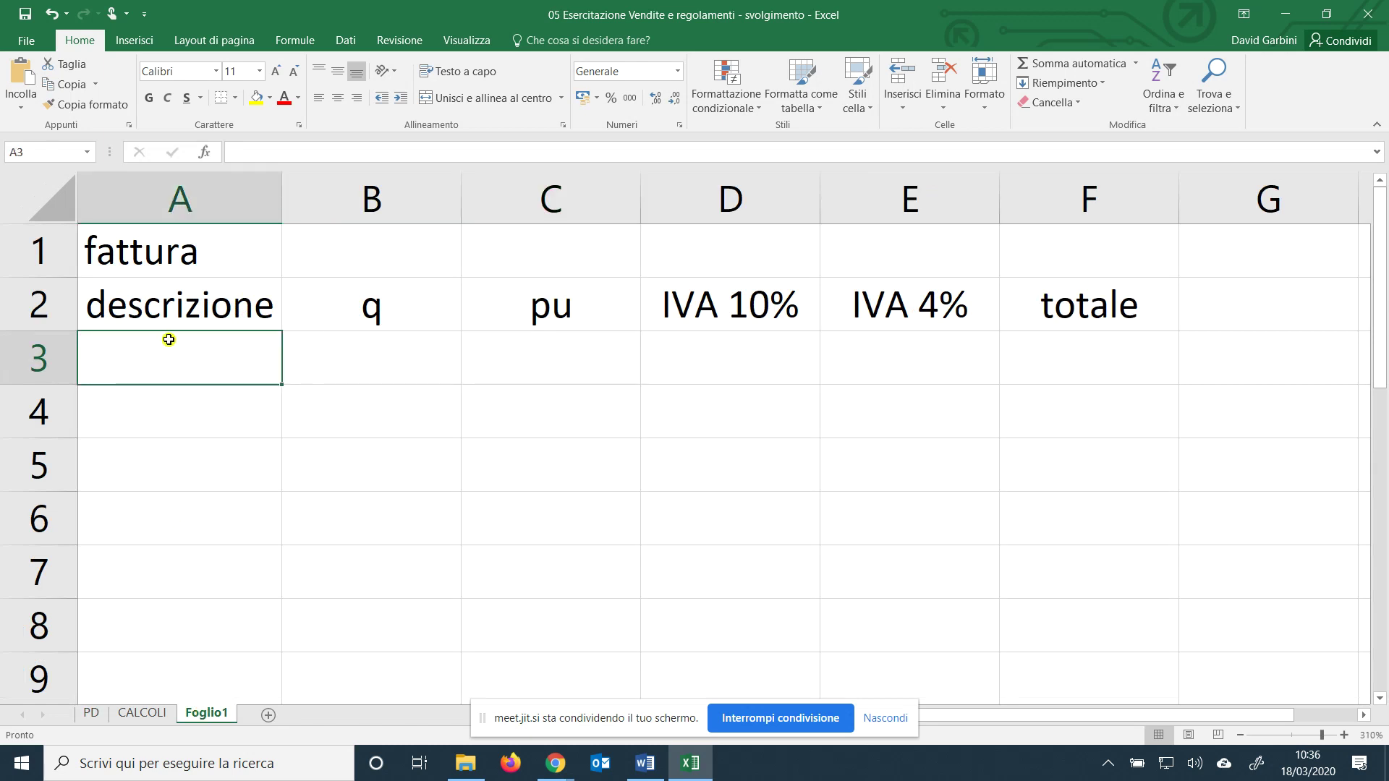
pyautogui.write('merce')
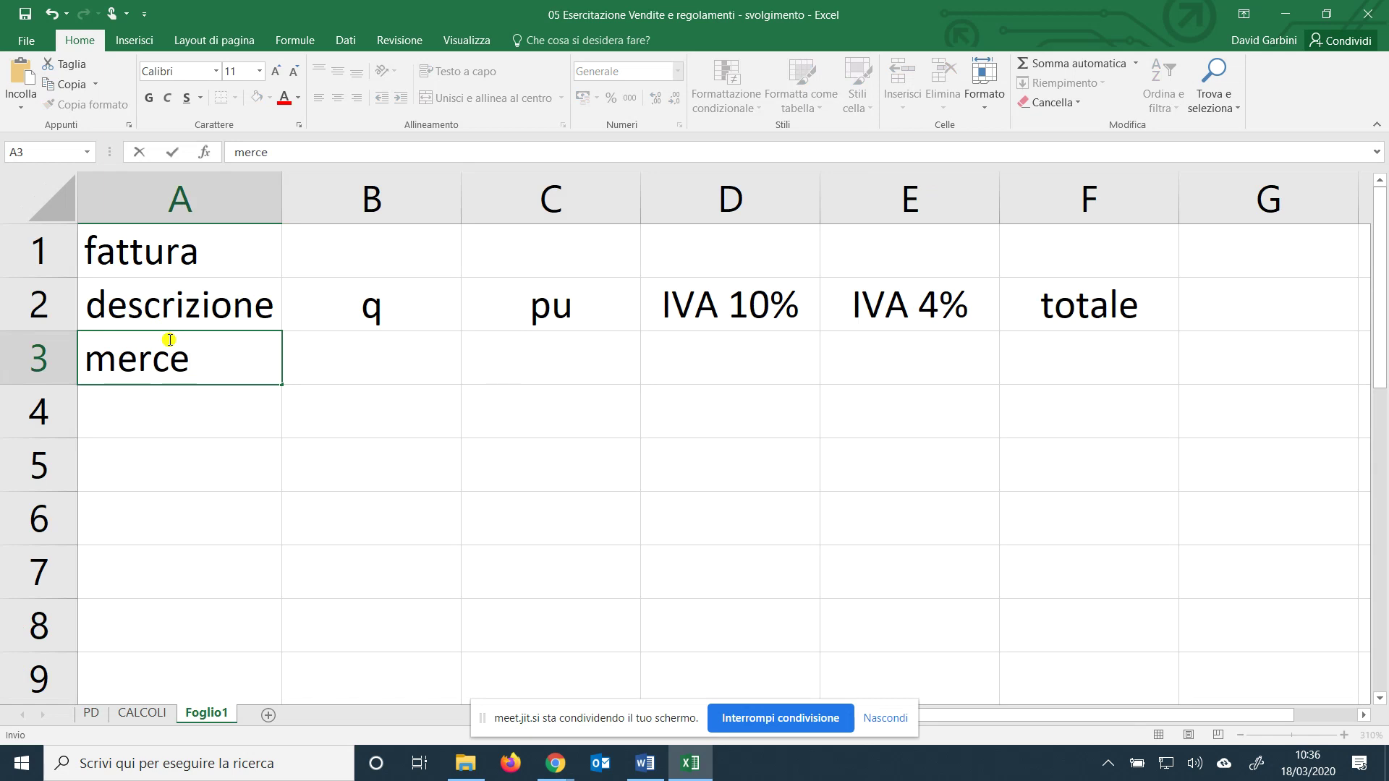
pyautogui.write(' A')
pyautogui.press('Tab')
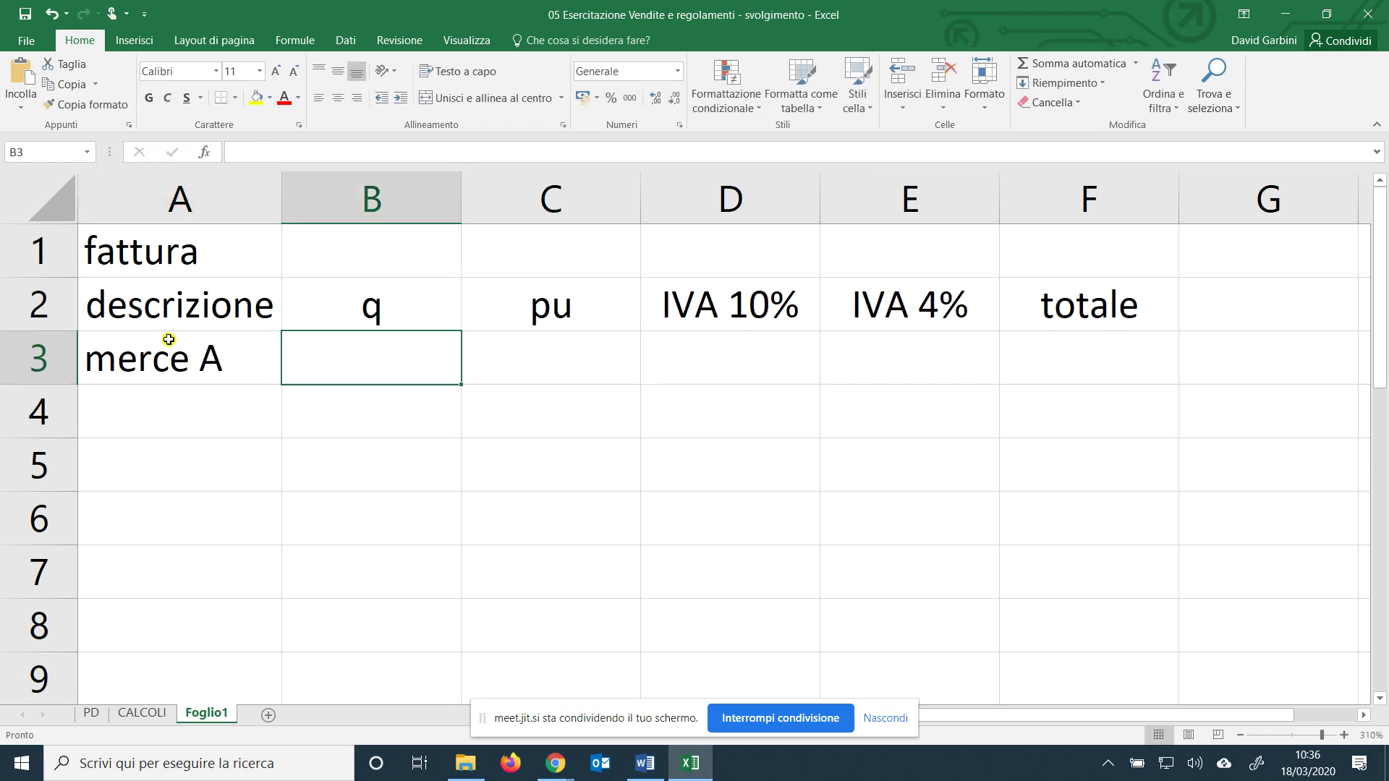
pyautogui.write('1')
pyautogui.press('Tab')
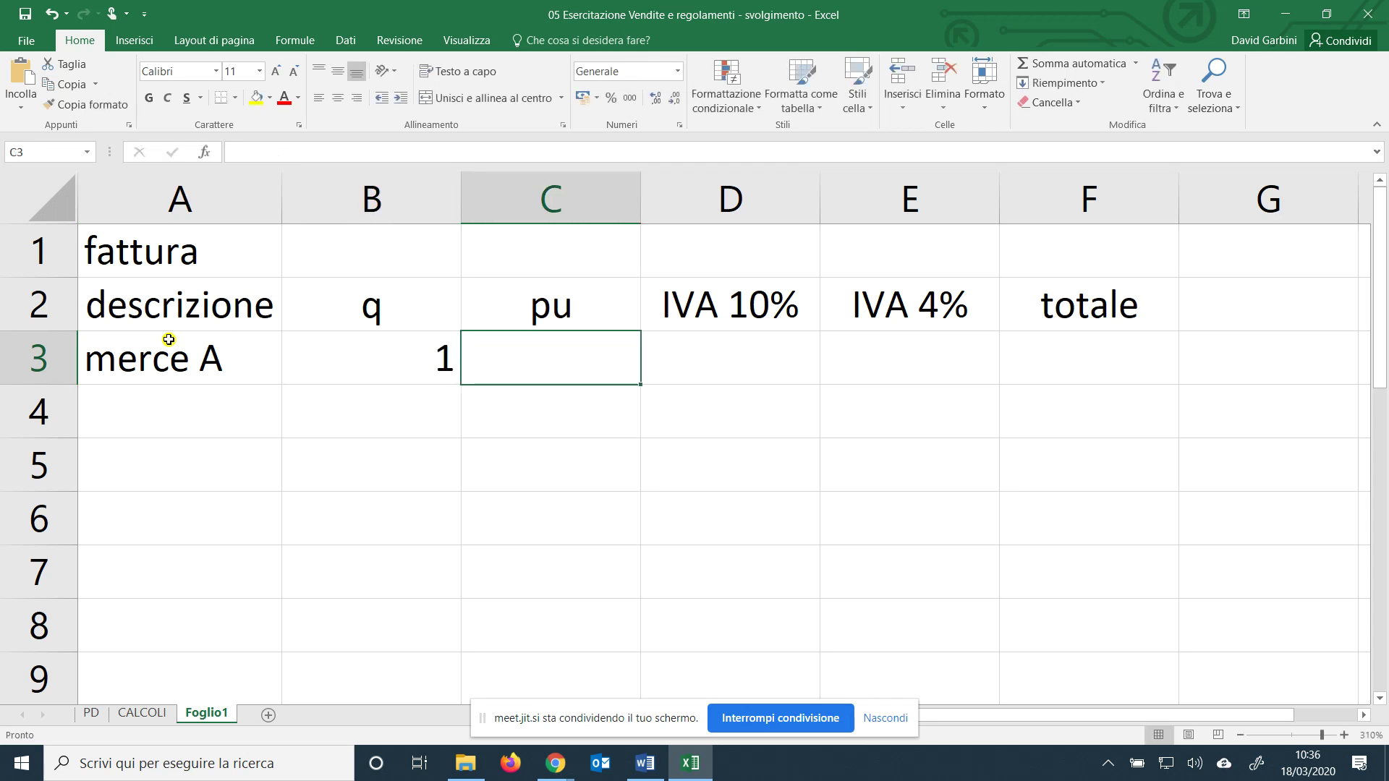
pyautogui.write('28000')
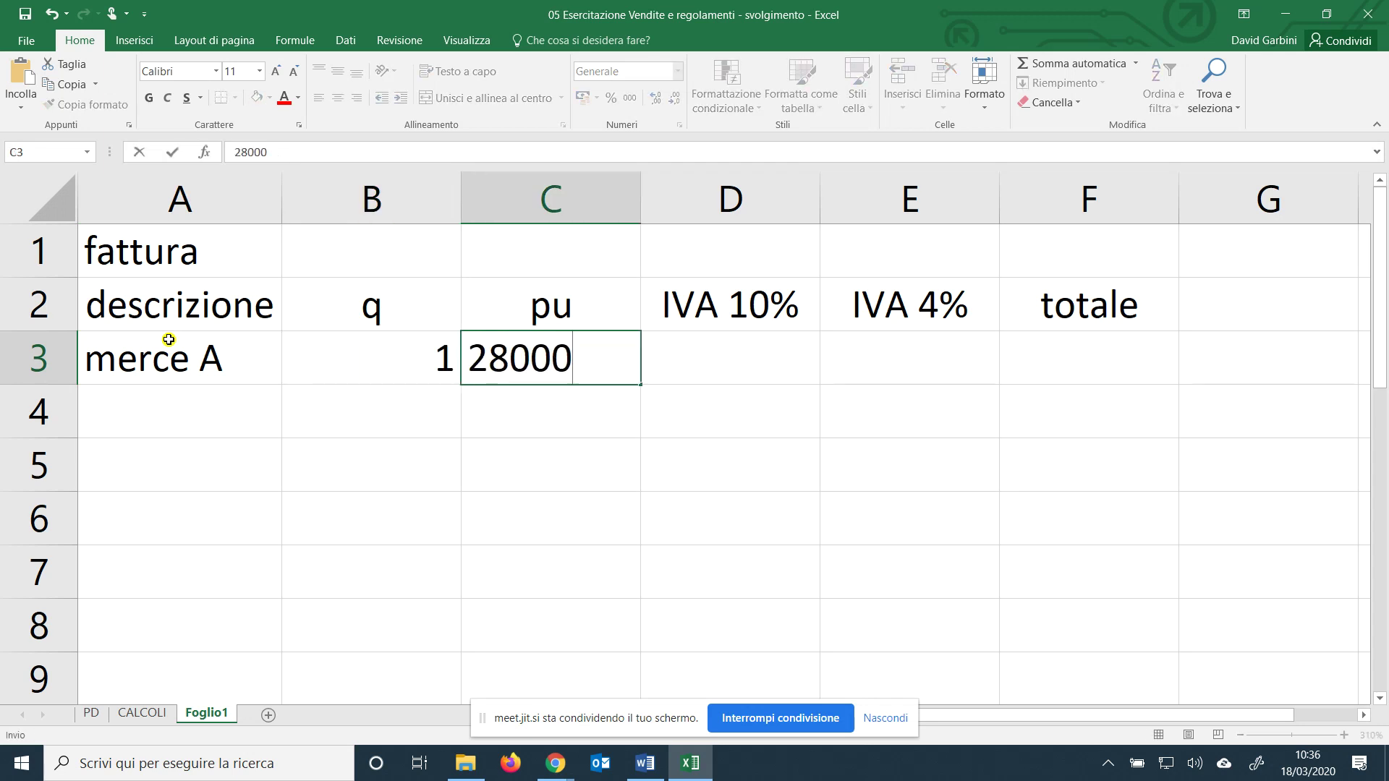
pyautogui.press('Tab')
# Apply the accounting format with thousands separators to columns C through F, and center column B horizontally.
pyautogui.moveTo(571, 200); pyautogui.dragTo(1058, 205)
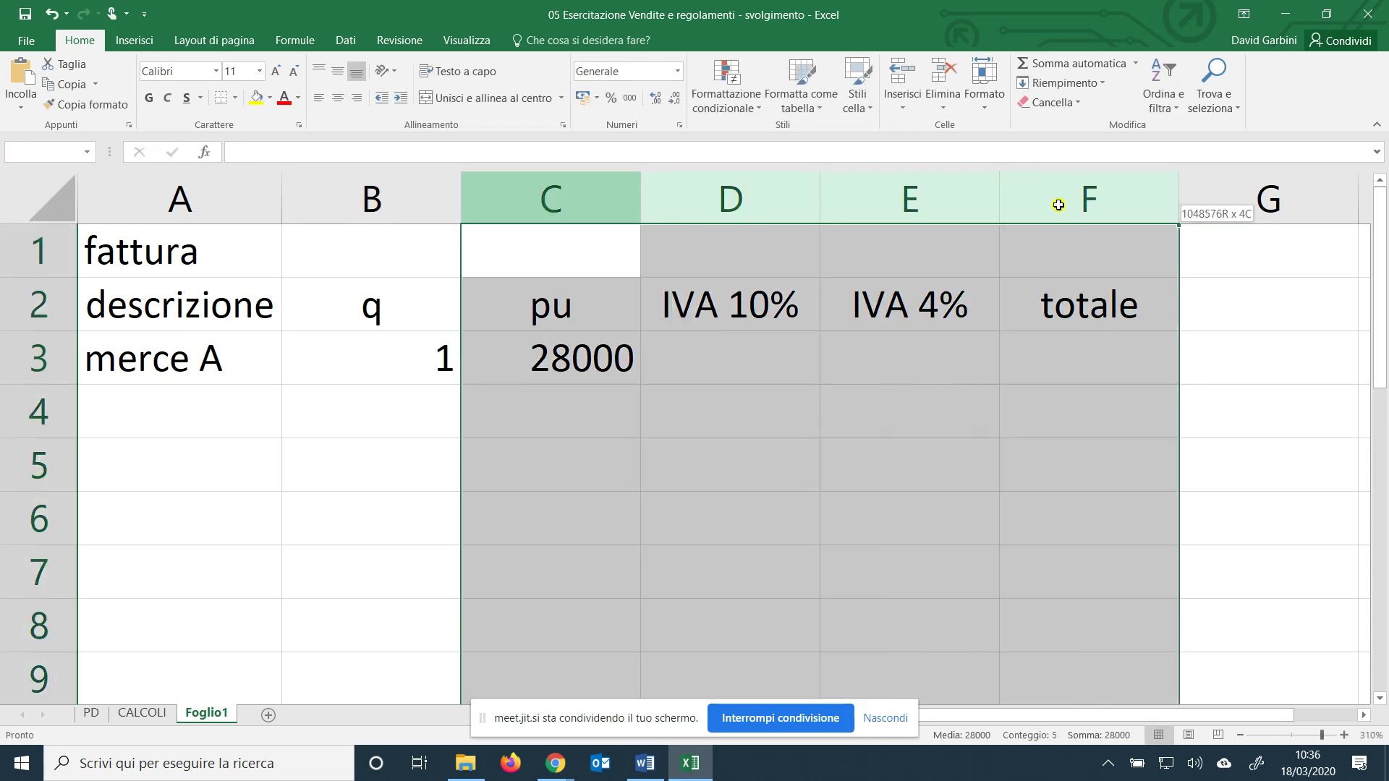
pyautogui.click(629, 98)
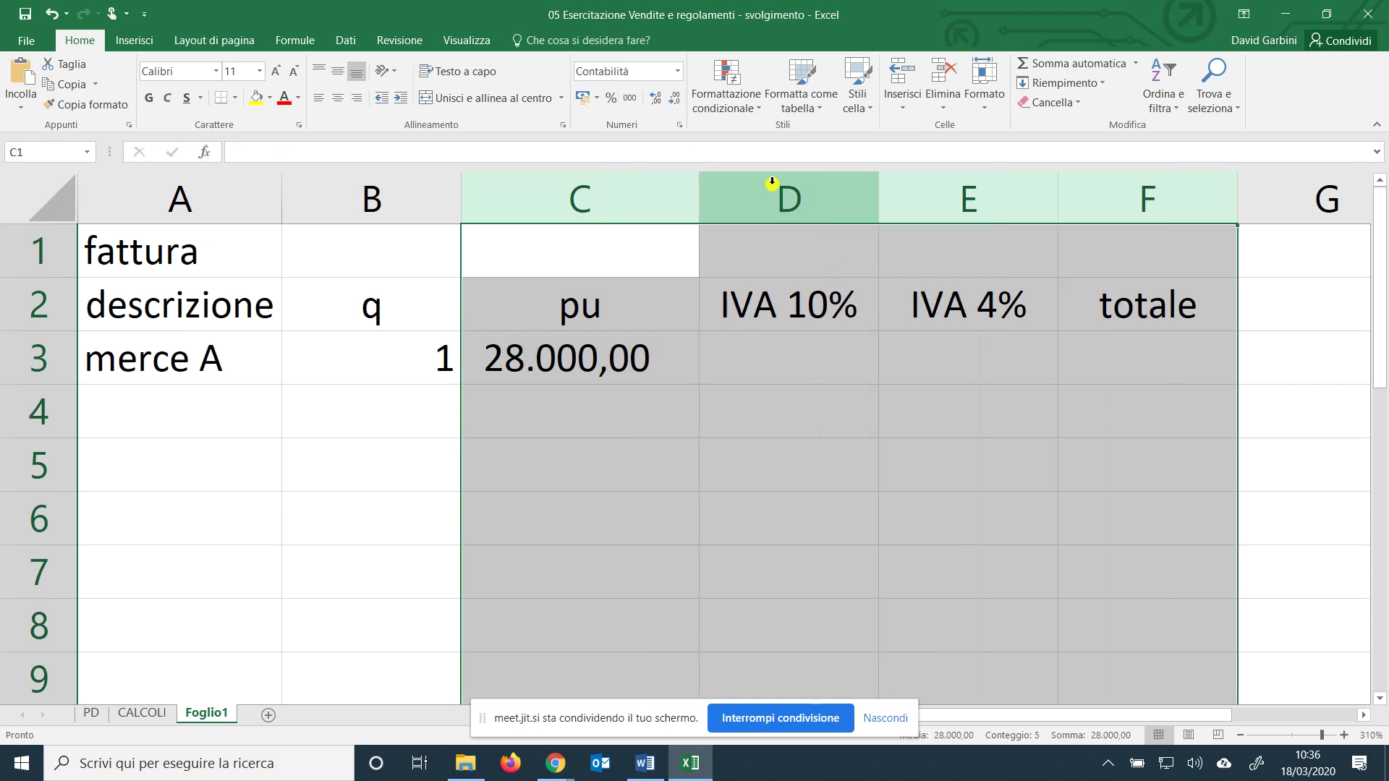
pyautogui.click(763, 365)
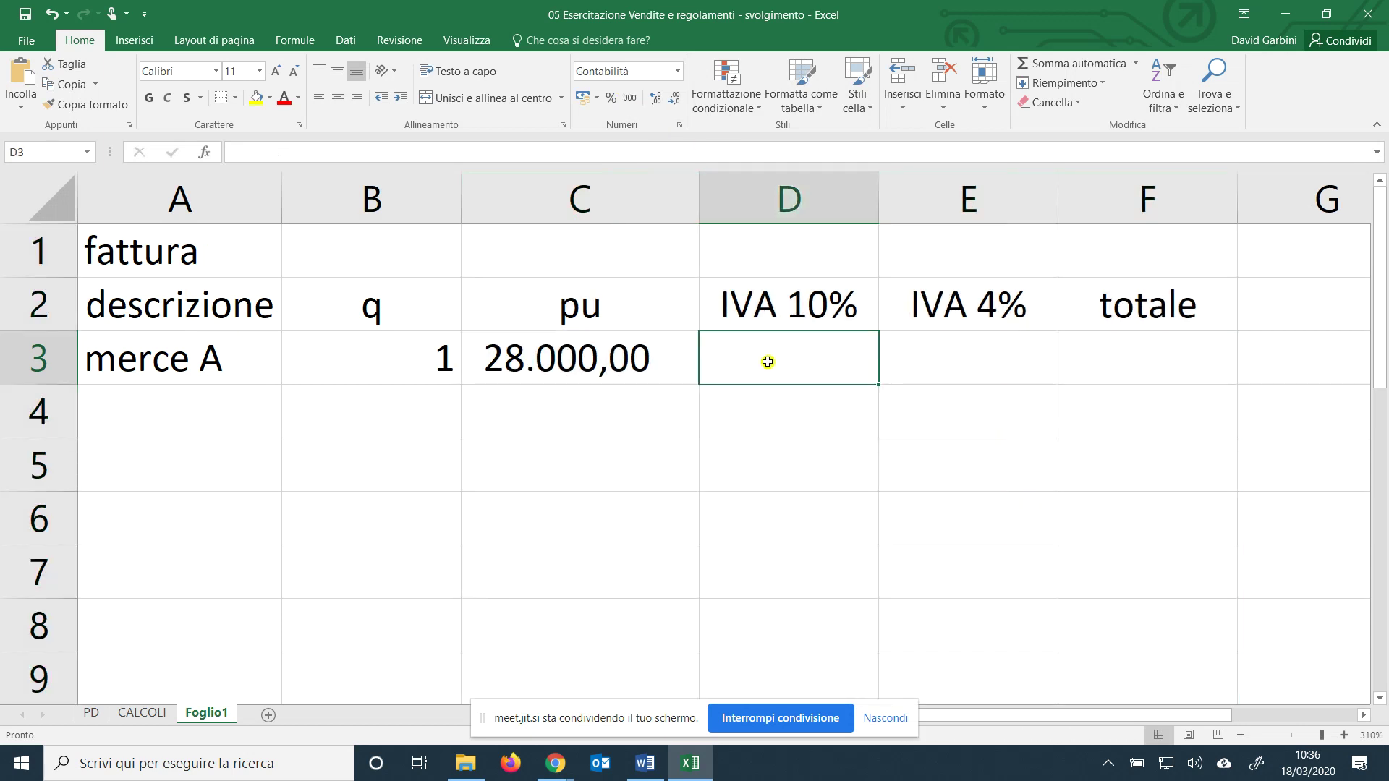
pyautogui.click(434, 201)
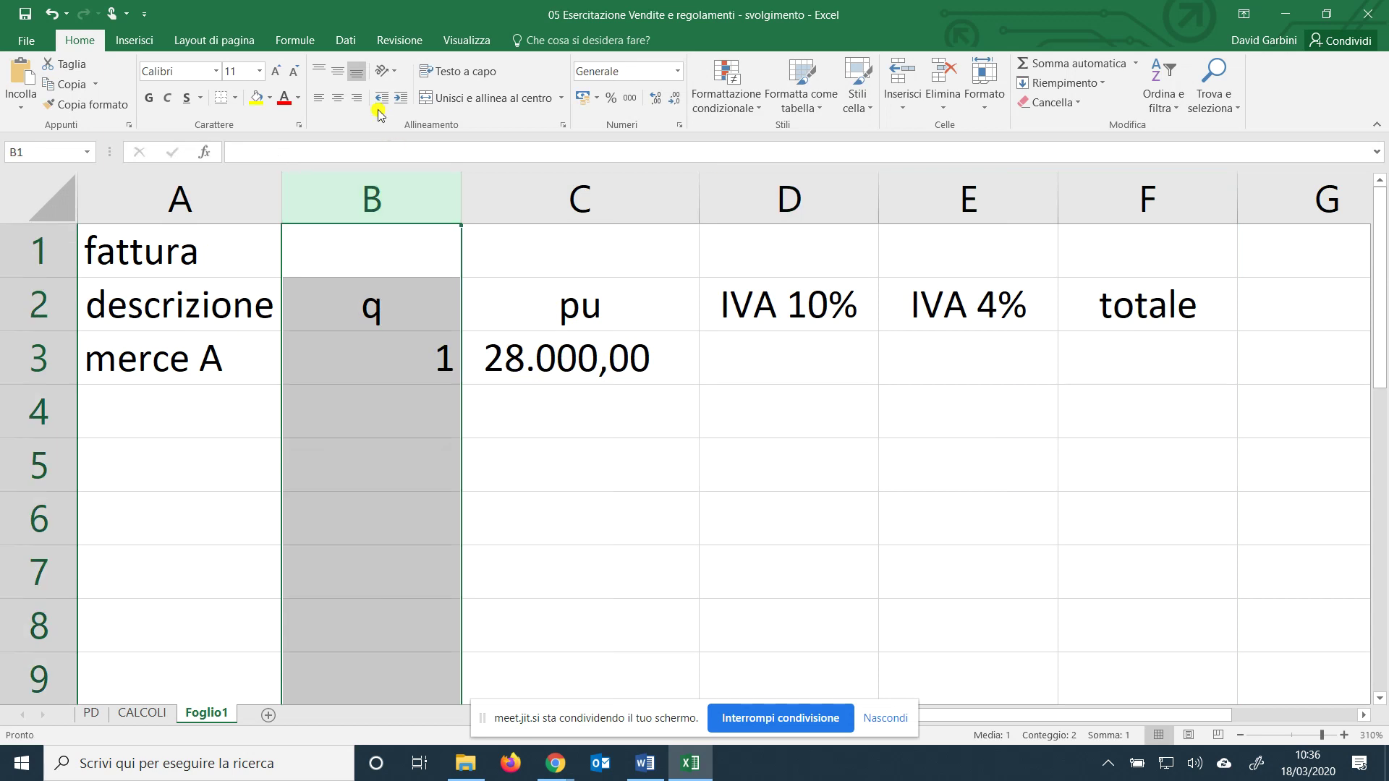
pyautogui.click(338, 100)
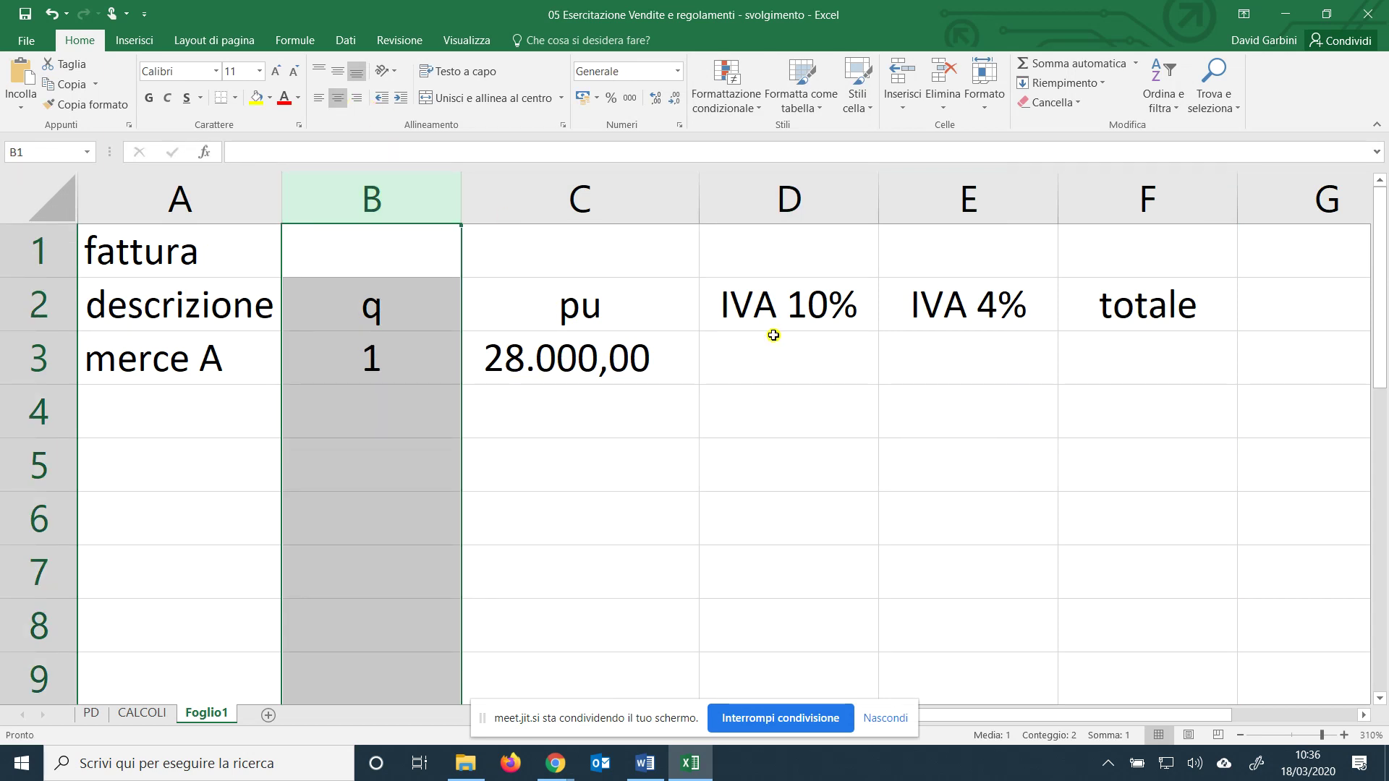
# Calculate merce A's IVA 10% taxable amount in D3 with the formula =B3*C3.
pyautogui.click(810, 363)
pyautogui.write('=')
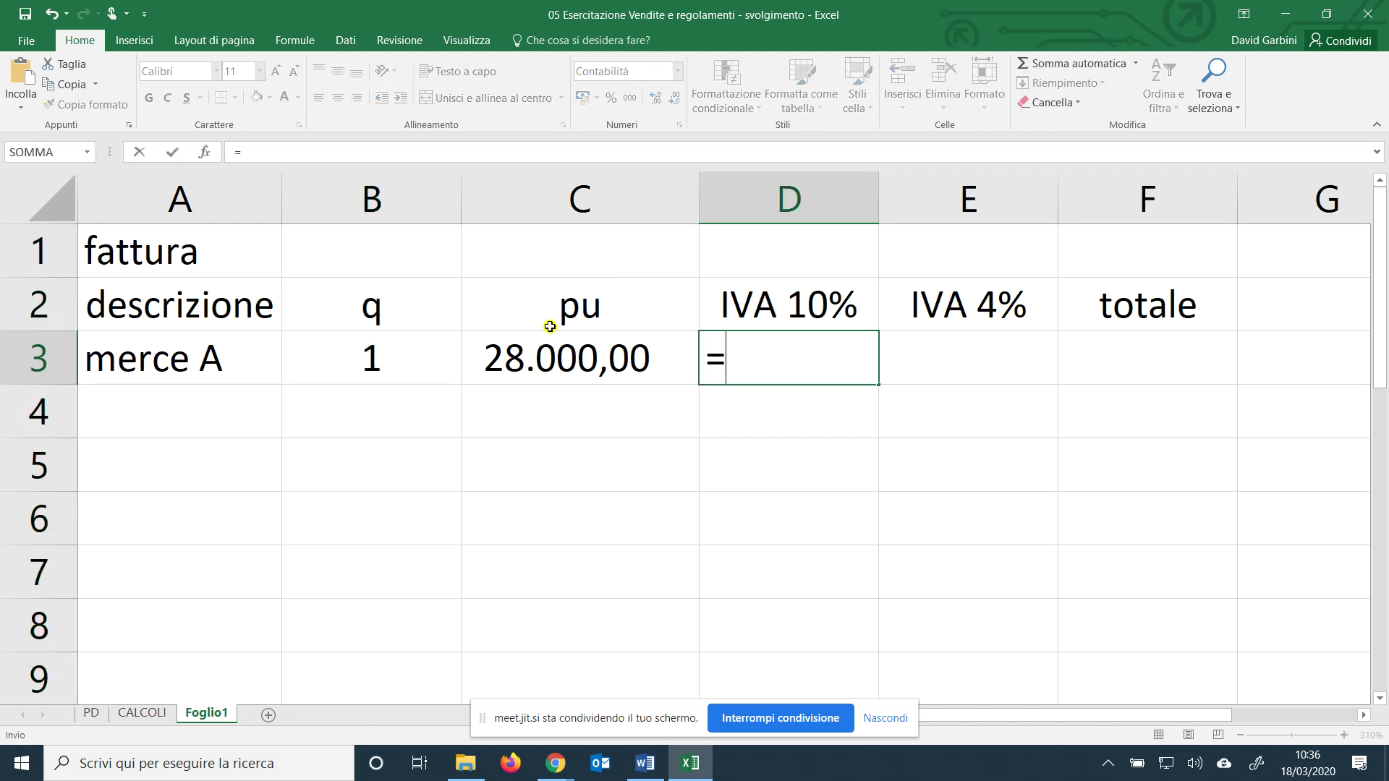
pyautogui.click(407, 356)
pyautogui.write('*')
pyautogui.click(509, 337)
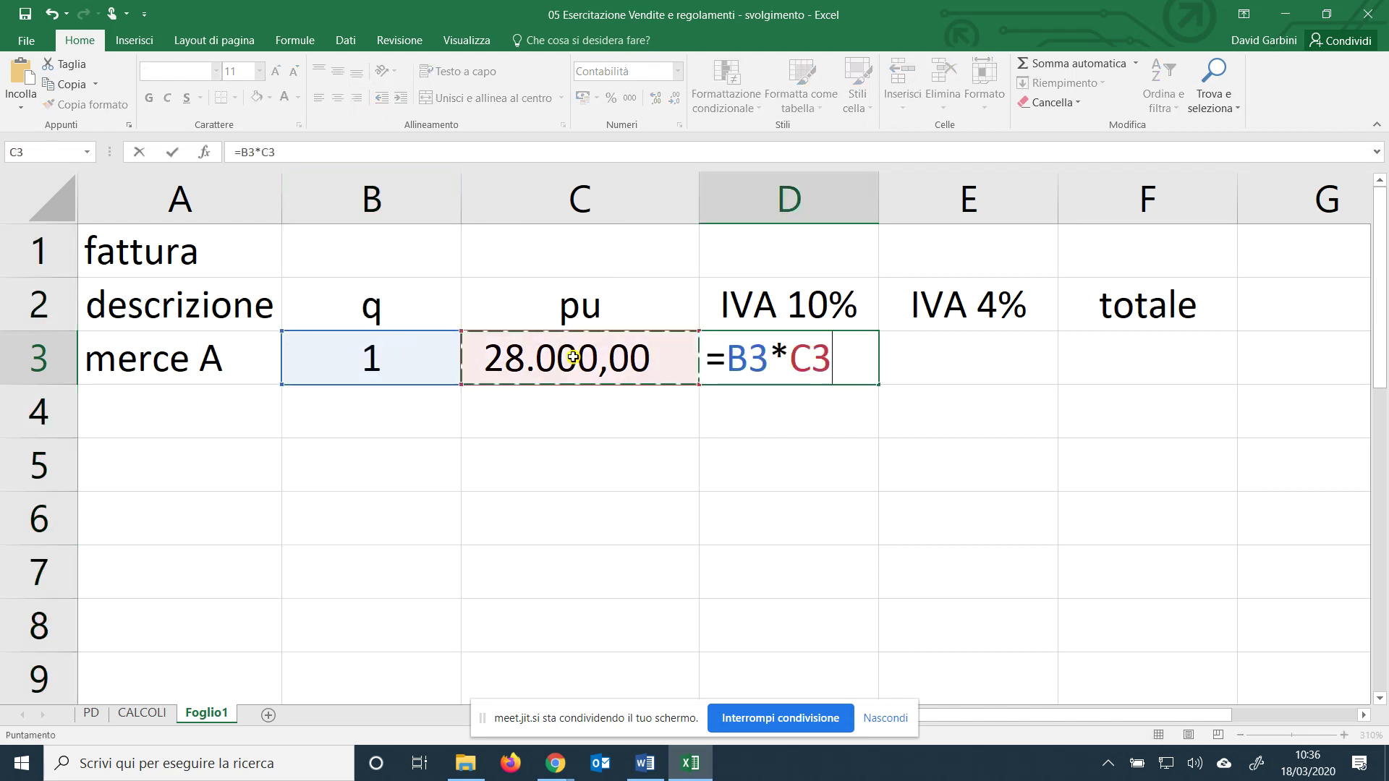
pyautogui.press('Return')
# Calculate merce A's total in F3 with the formula =D3+E3.
pyautogui.click(1182, 371)
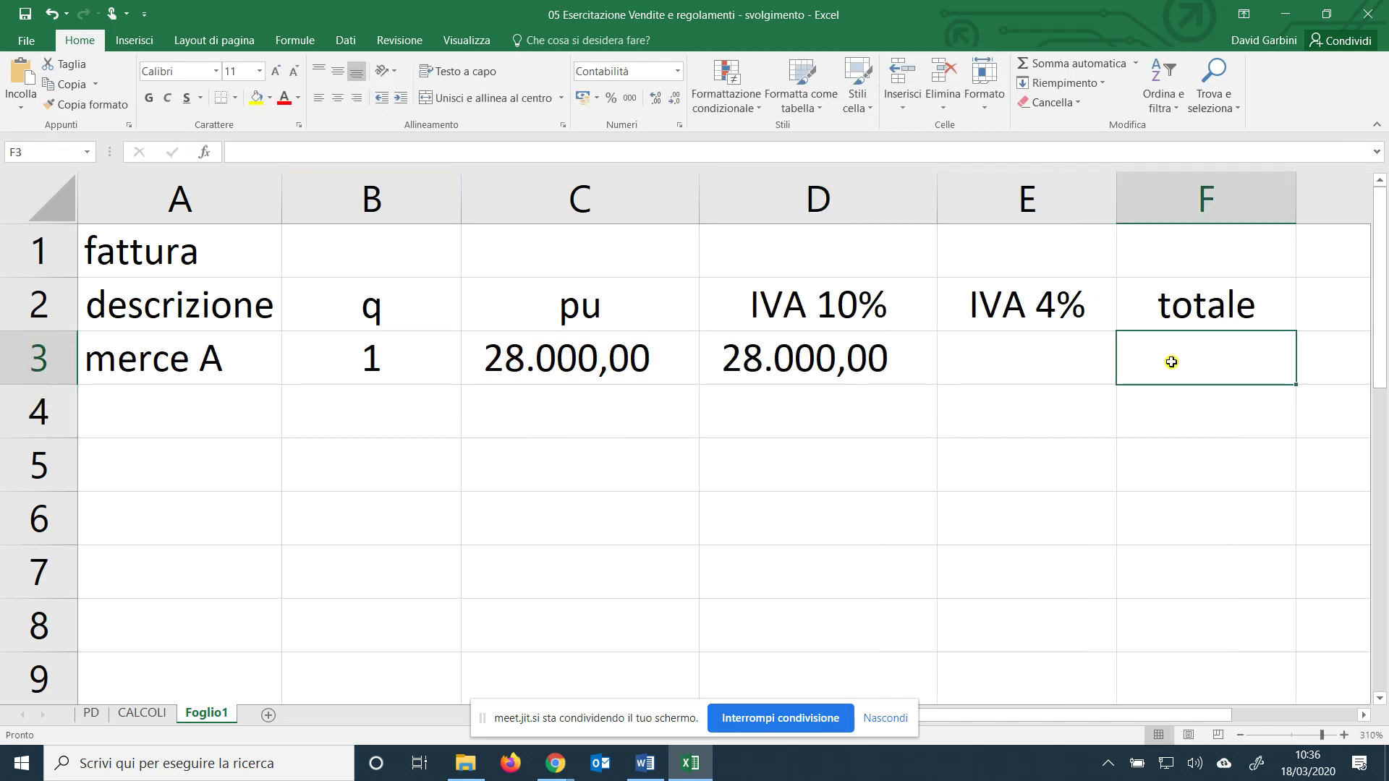
pyautogui.write('=')
pyautogui.click(771, 362)
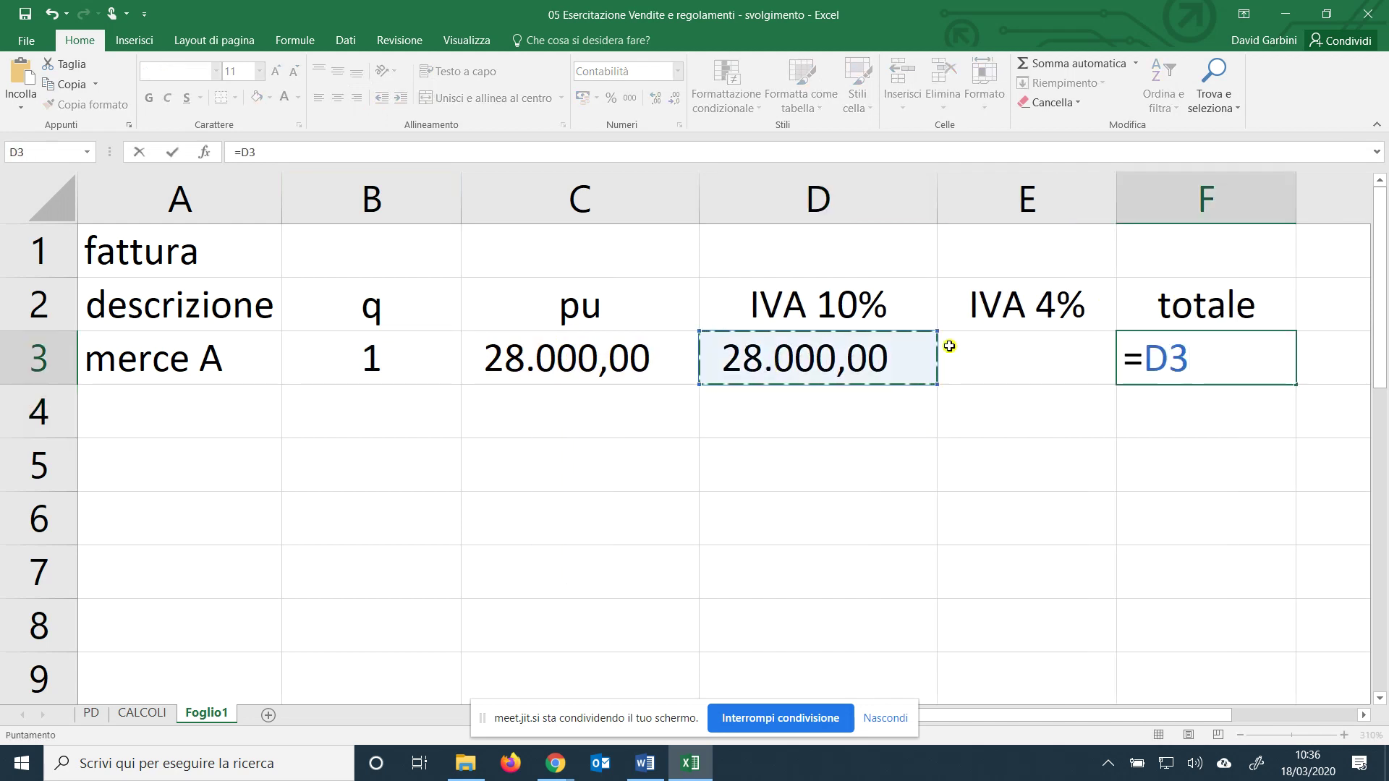
pyautogui.write('+')
pyautogui.click(1002, 359)
pyautogui.press('Return')
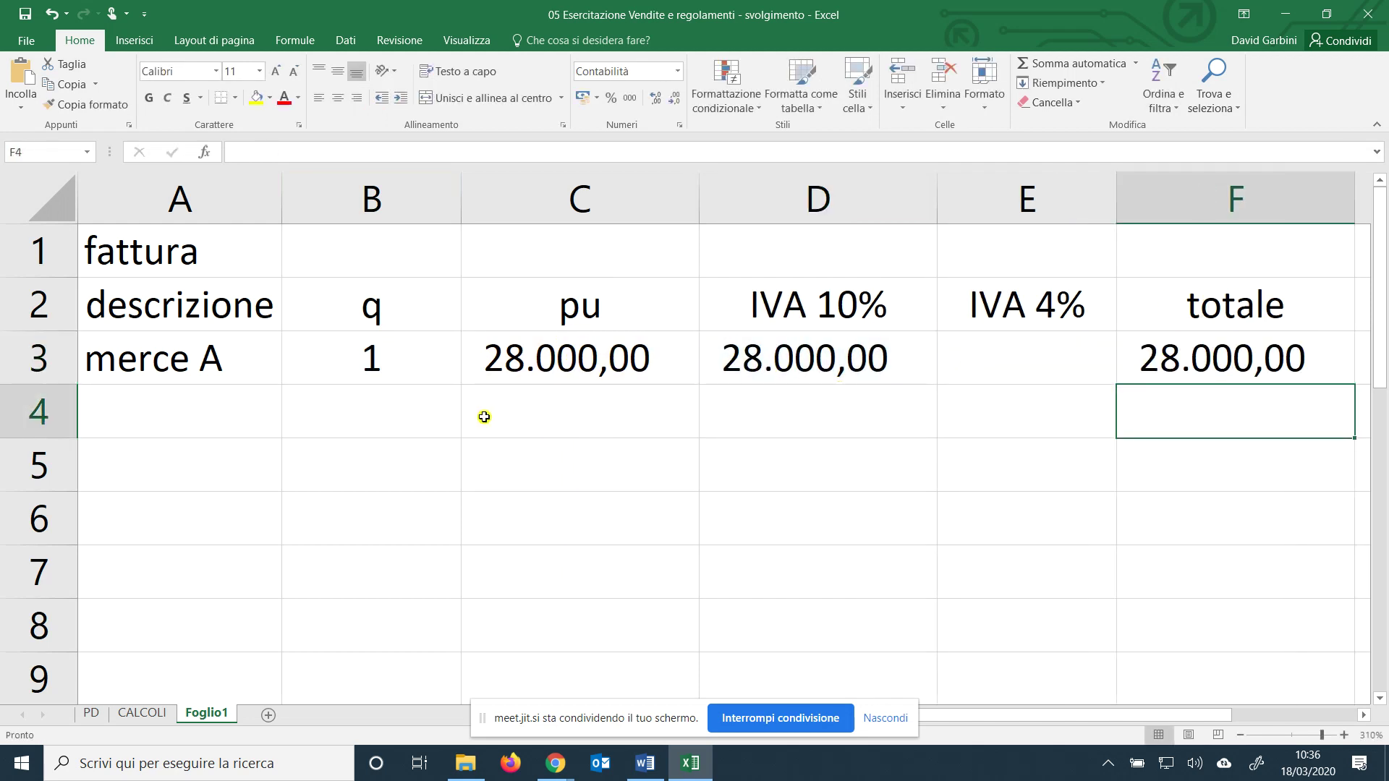
# Fill row 4 with the item merce B, quantity 1 and unit price 15000.
pyautogui.click(269, 398)
pyautogui.write('merce B')
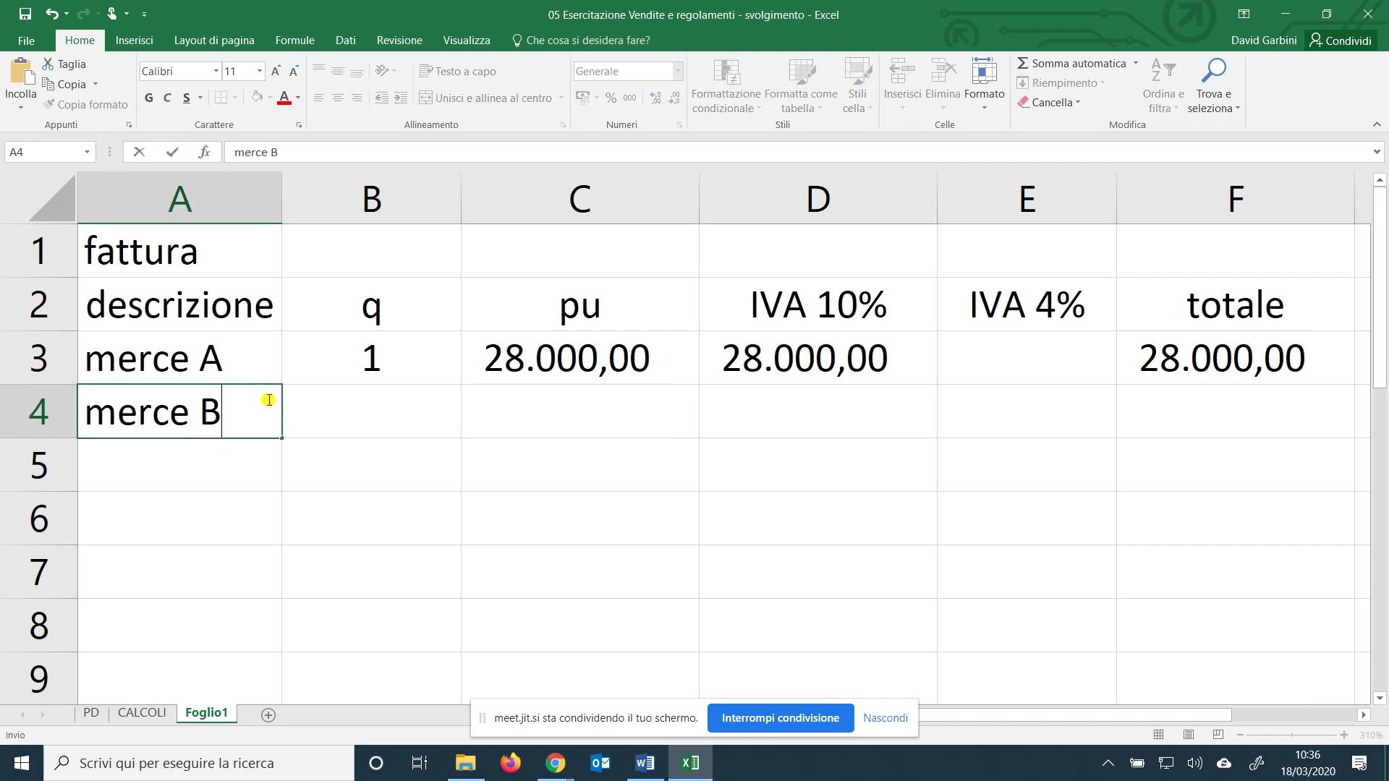
pyautogui.press('Tab')
pyautogui.write('1')
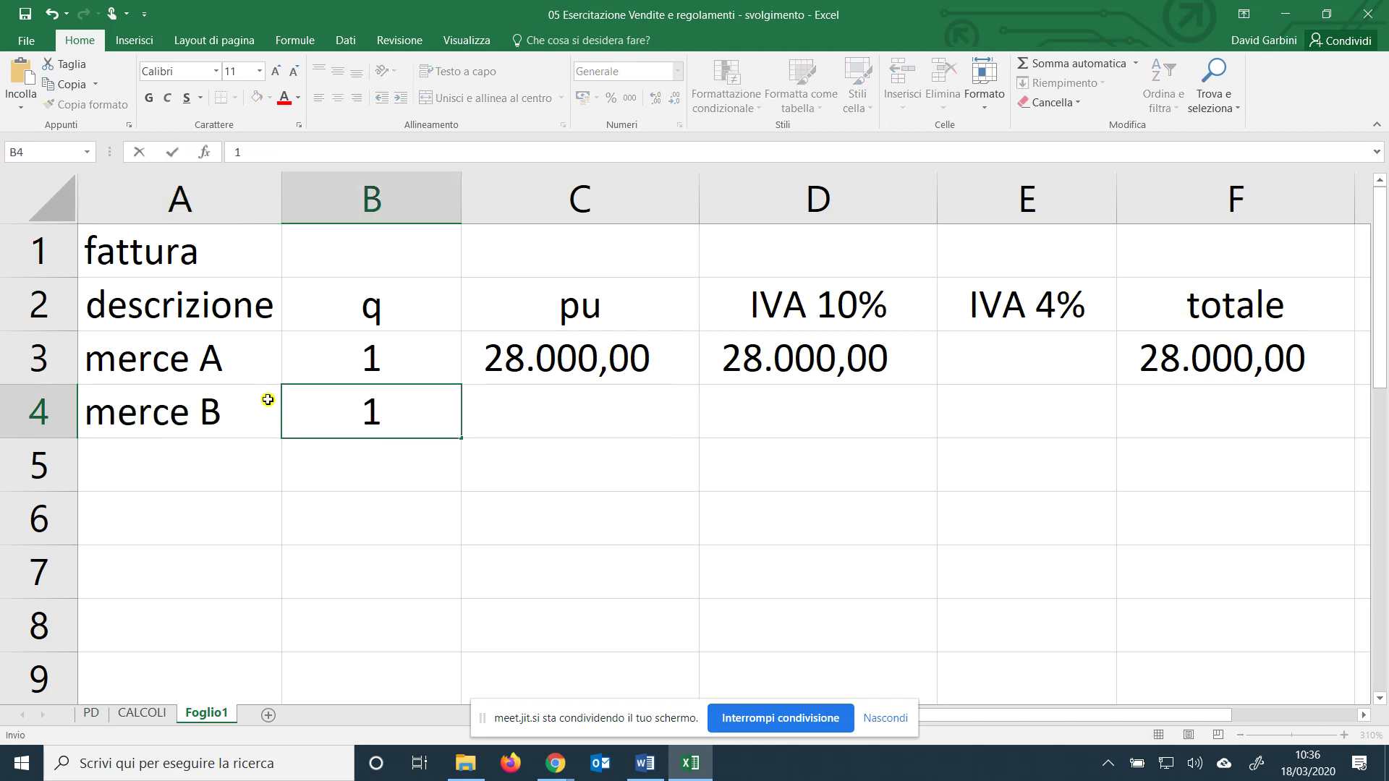
pyautogui.press('Tab')
pyautogui.write('15.0')
pyautogui.write('000')
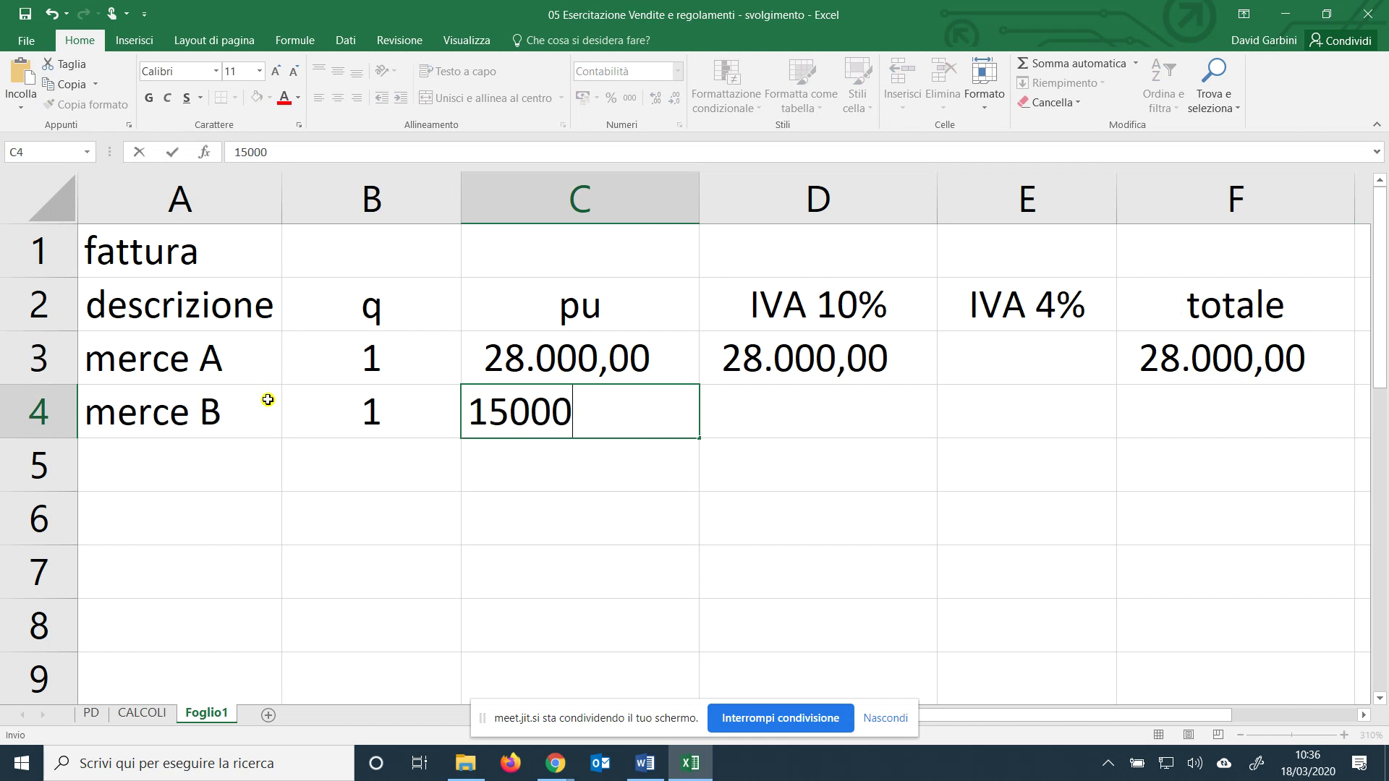
pyautogui.press('Tab')
# Calculate merce B's IVA 4% taxable amount in E4 with the formula =C4*B4.
pyautogui.press('Tab')
pyautogui.write('=')
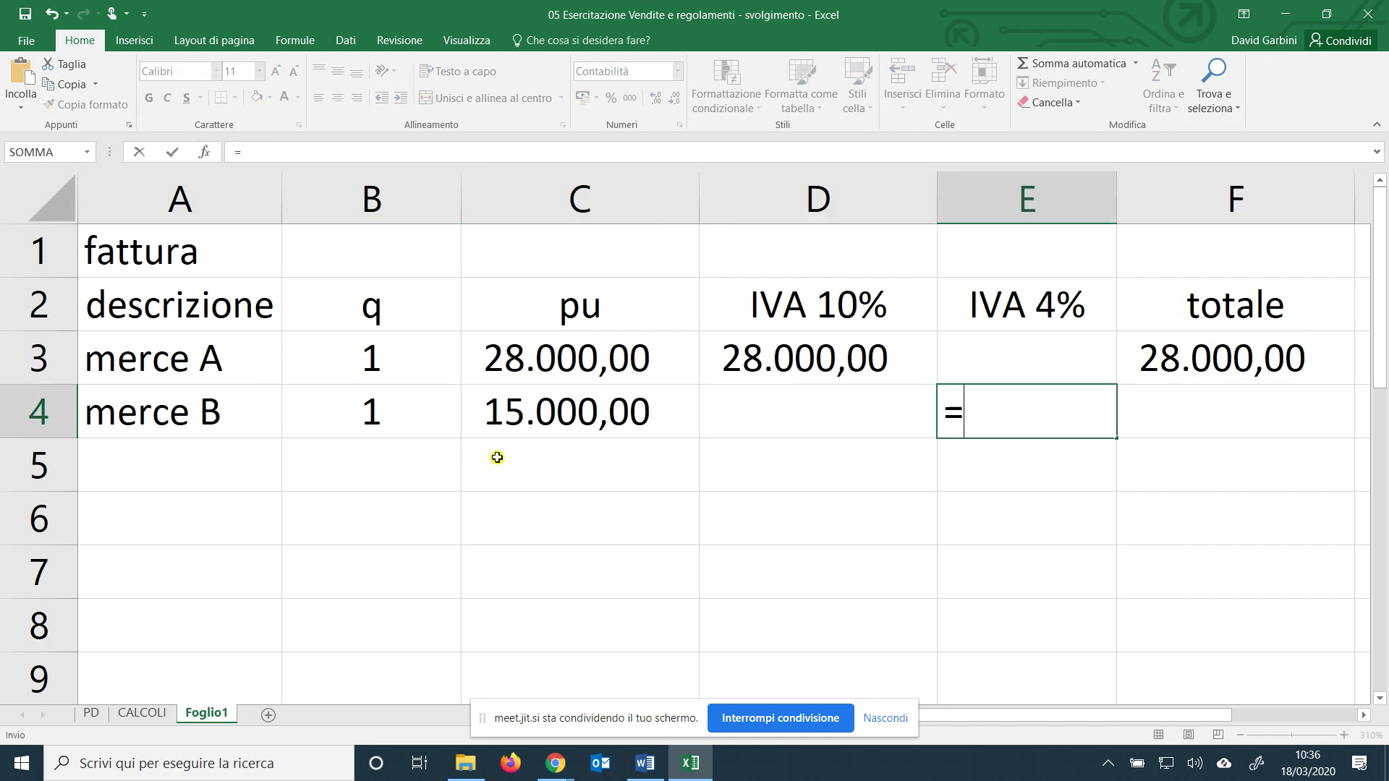
pyautogui.click(524, 427)
pyautogui.write('*')
pyautogui.click(410, 428)
pyautogui.press('Return')
# Copy the total formula from F3 down to F4, and add a bottom border to A4:F4.
pyautogui.click(1314, 372)
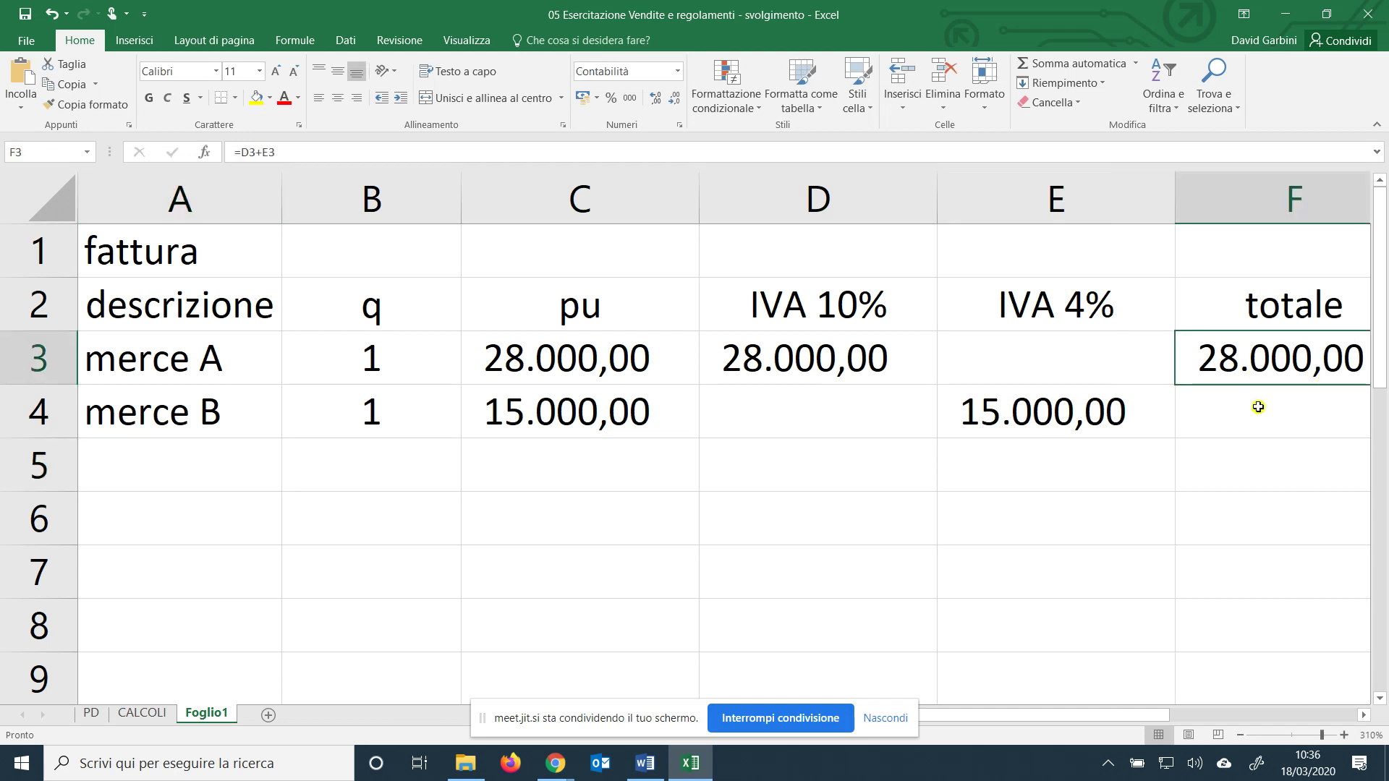
pyautogui.scroll(-1, 1254, 406)
pyautogui.moveTo(1340, 378); pyautogui.dragTo(1336, 424)
pyautogui.click(1204, 469)
pyautogui.moveTo(181, 409); pyautogui.dragTo(1147, 403)
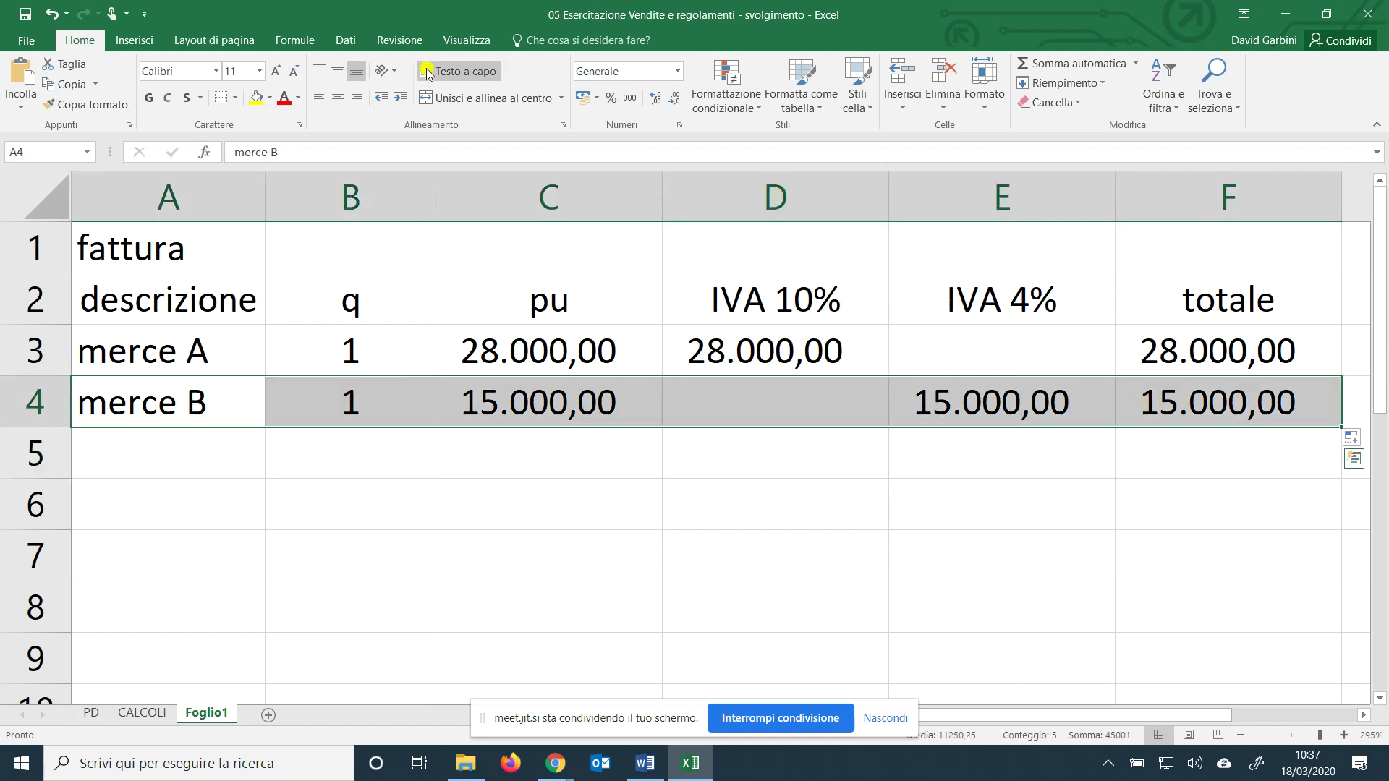
pyautogui.click(223, 98)
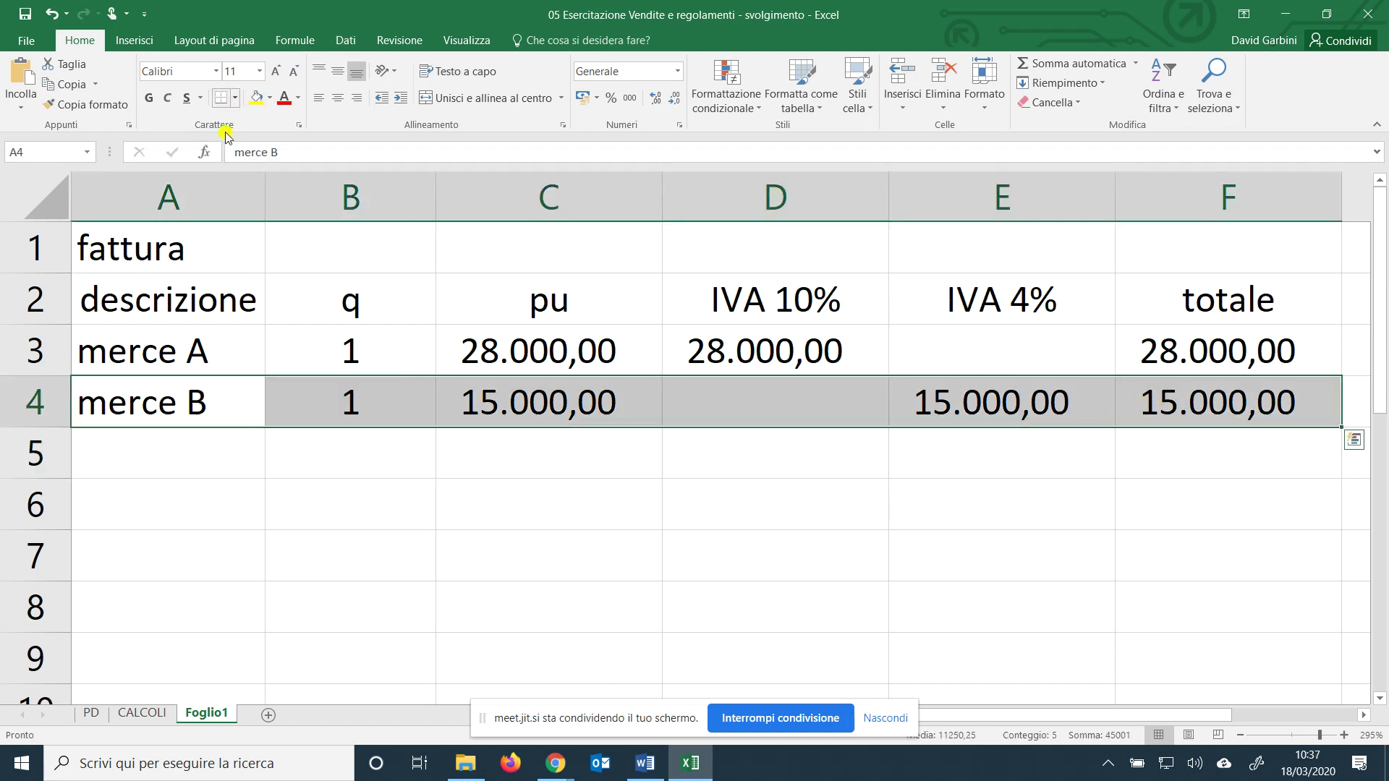
# Enter the label totale merce in A5 and autofit column A to its contents.
pyautogui.click(178, 456)
pyautogui.write('totale merce')
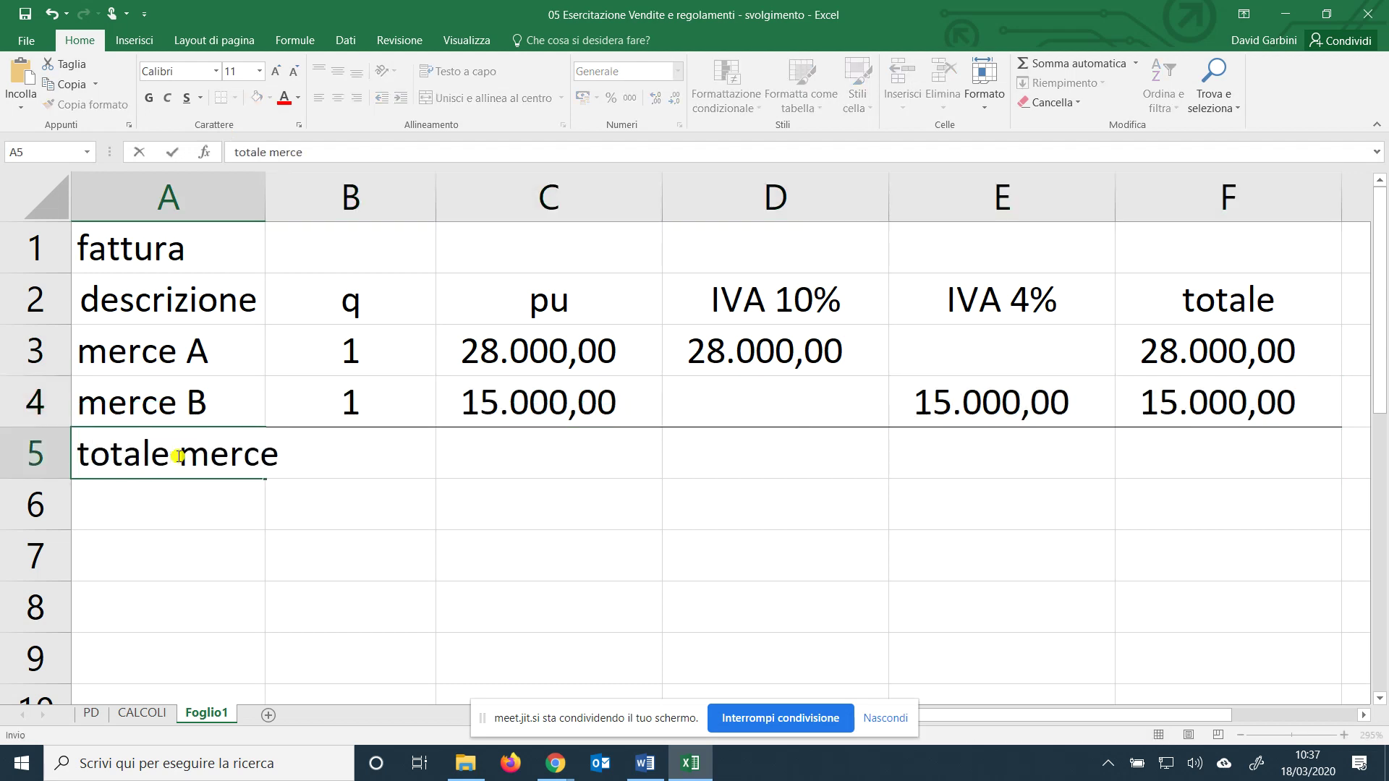
pyautogui.press('Tab')
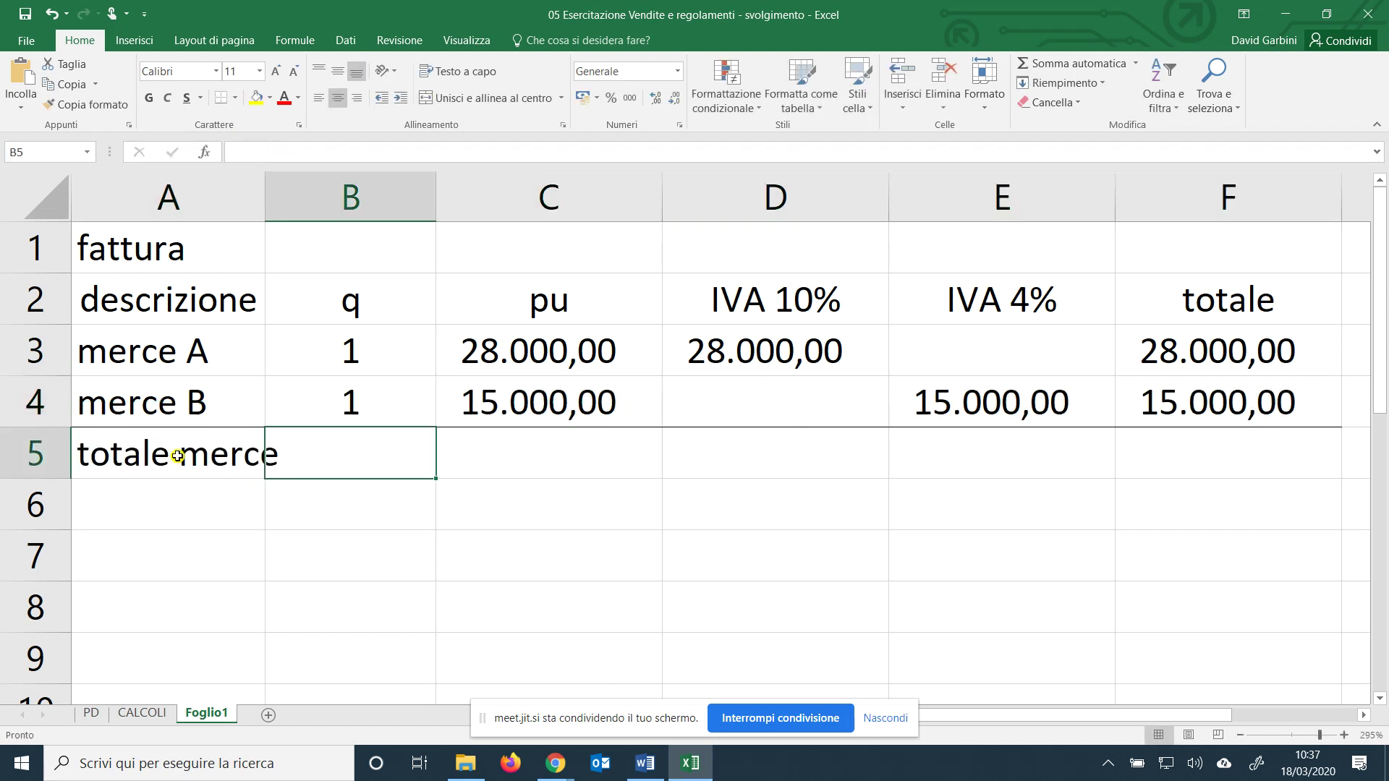
pyautogui.doubleClick(265, 195)
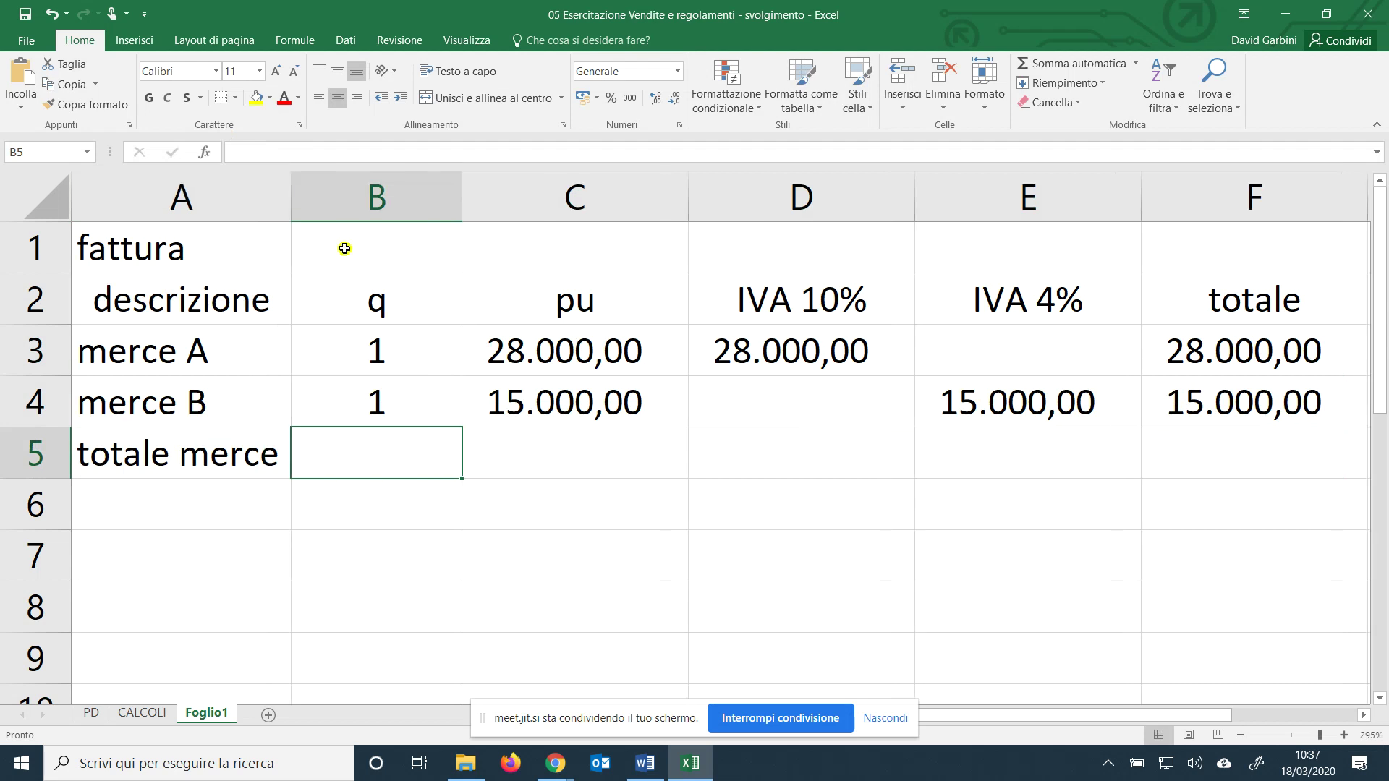
# Sum the IVA 10% amounts in D5 with the formula =SOMMA(D3:D4).
pyautogui.keyDown('ctrl'); pyautogui.scroll(-1, 934, 409); pyautogui.keyUp('ctrl')
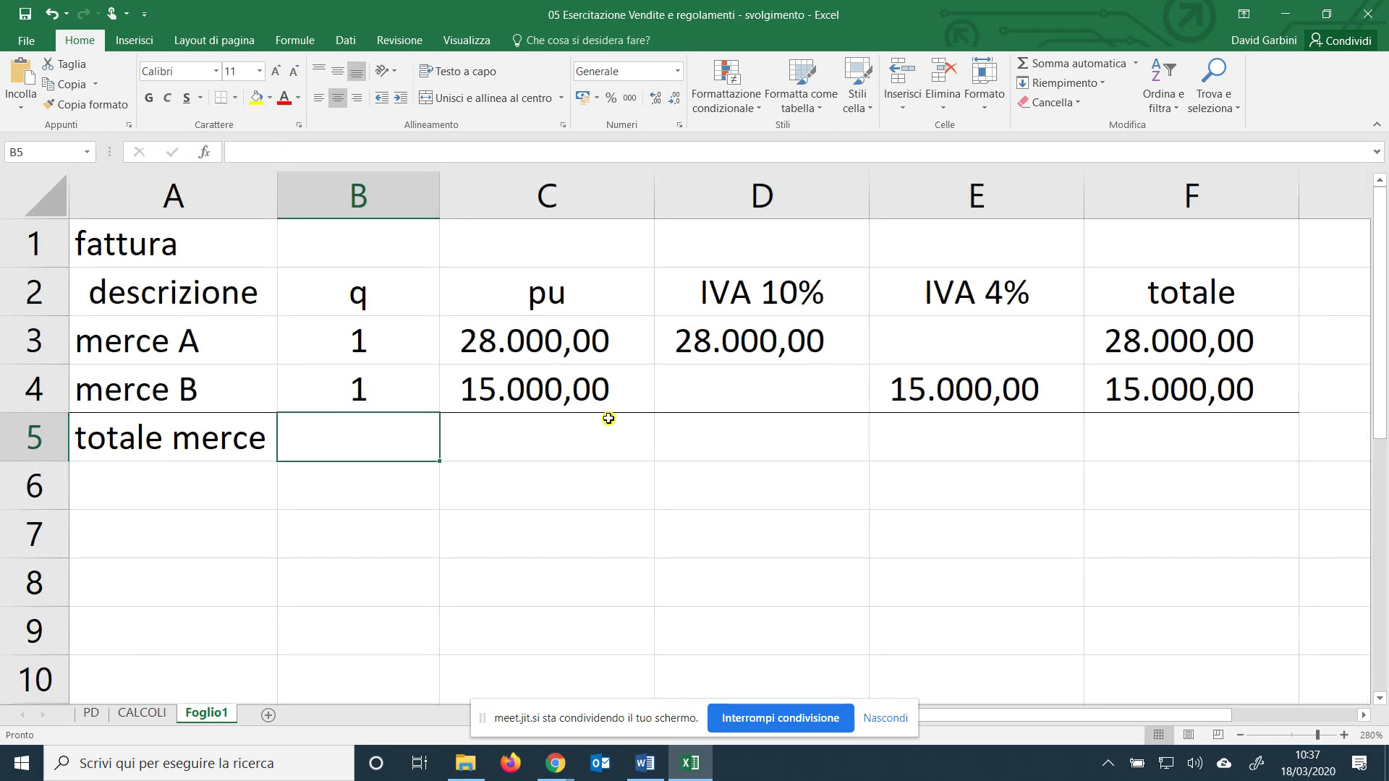
pyautogui.click(736, 439)
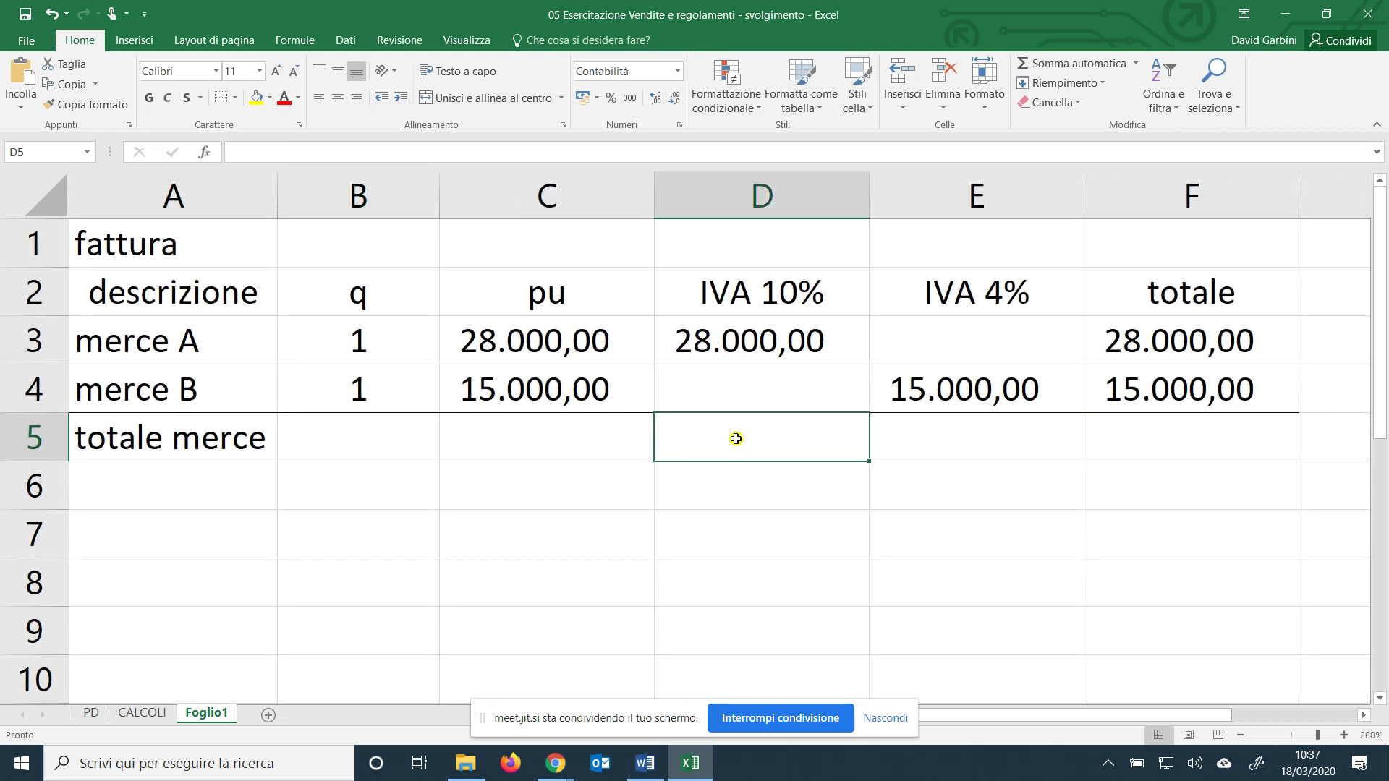
pyautogui.click(1069, 64)
pyautogui.press('Return')
pyautogui.click(788, 430)
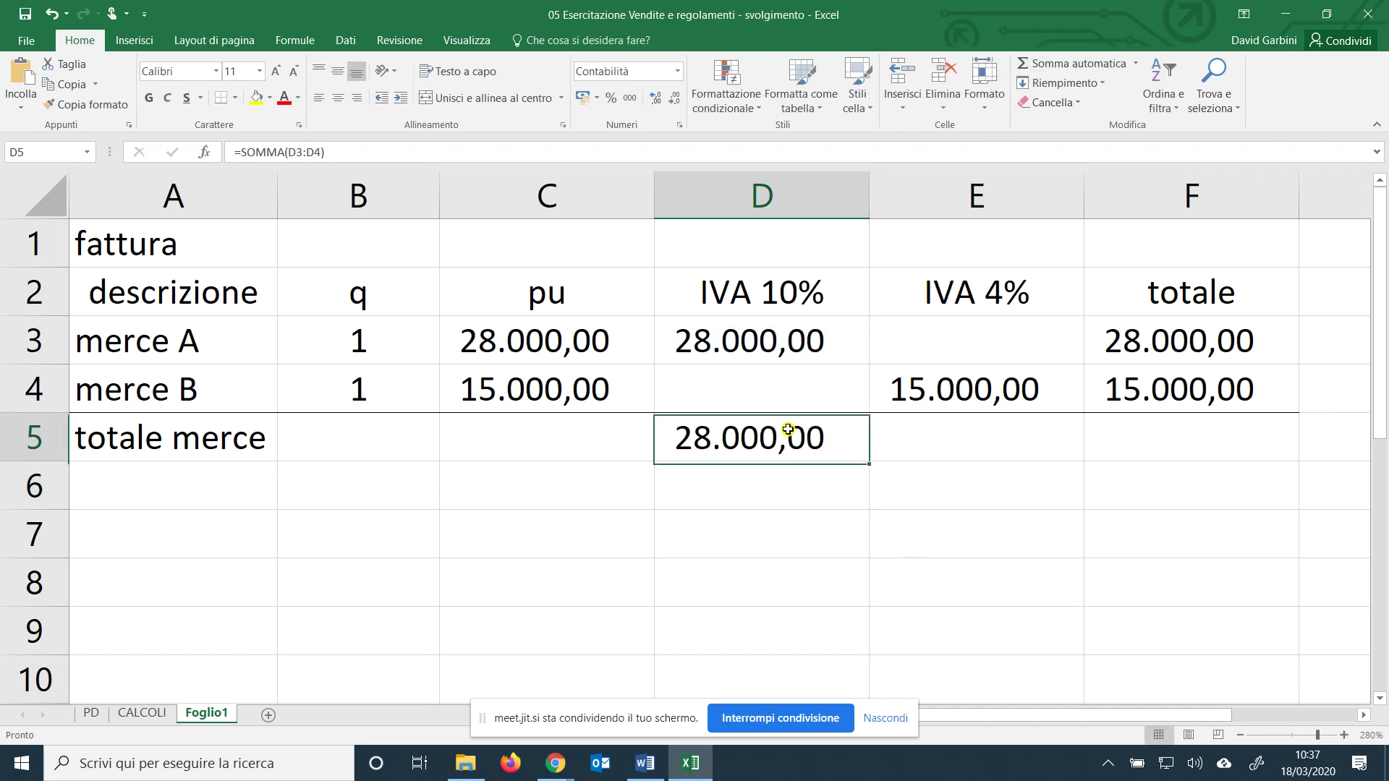
# Copy the totale merce sum formula from D5 across to E5:F5.
pyautogui.moveTo(869, 461); pyautogui.dragTo(1217, 463)
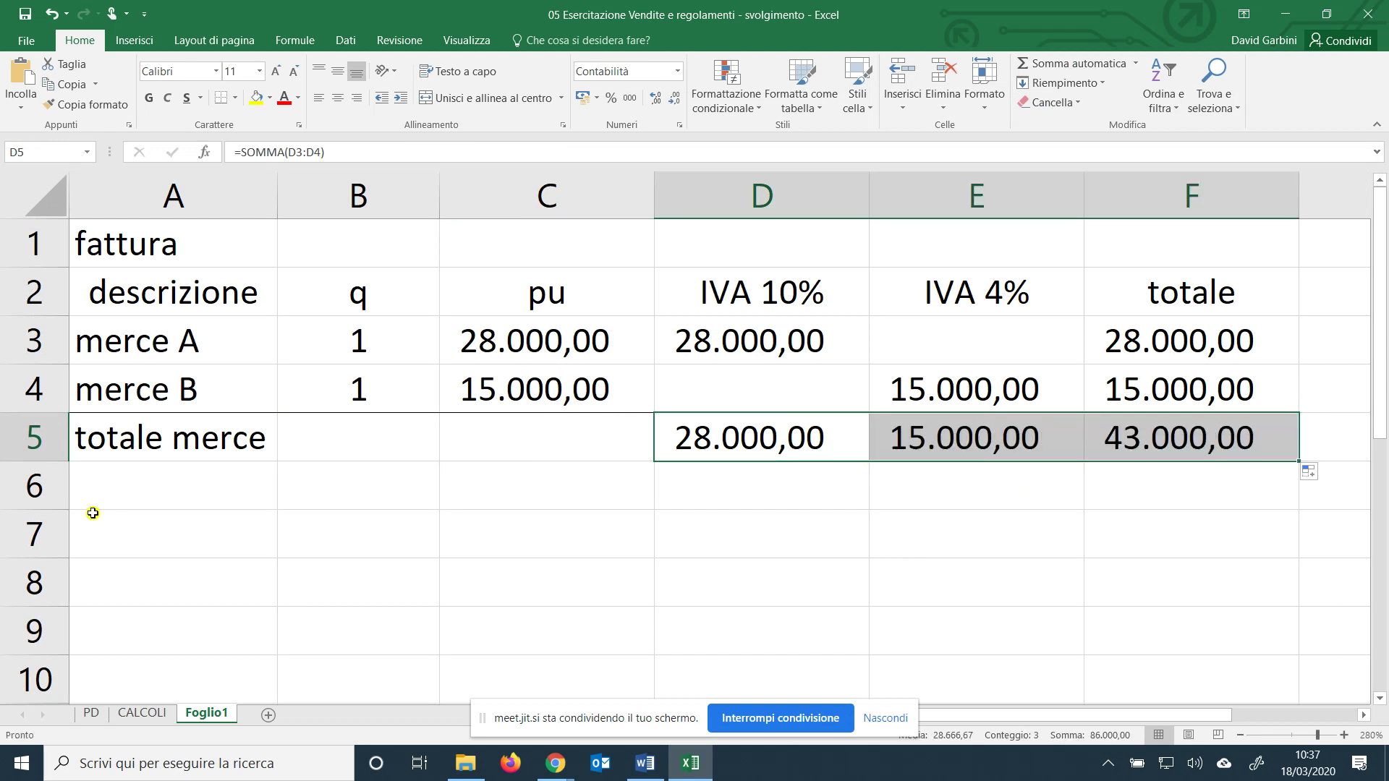
# Enter the label spese trasp. in A6 and the amount 1500 in the totale column at F6.
pyautogui.click(108, 489)
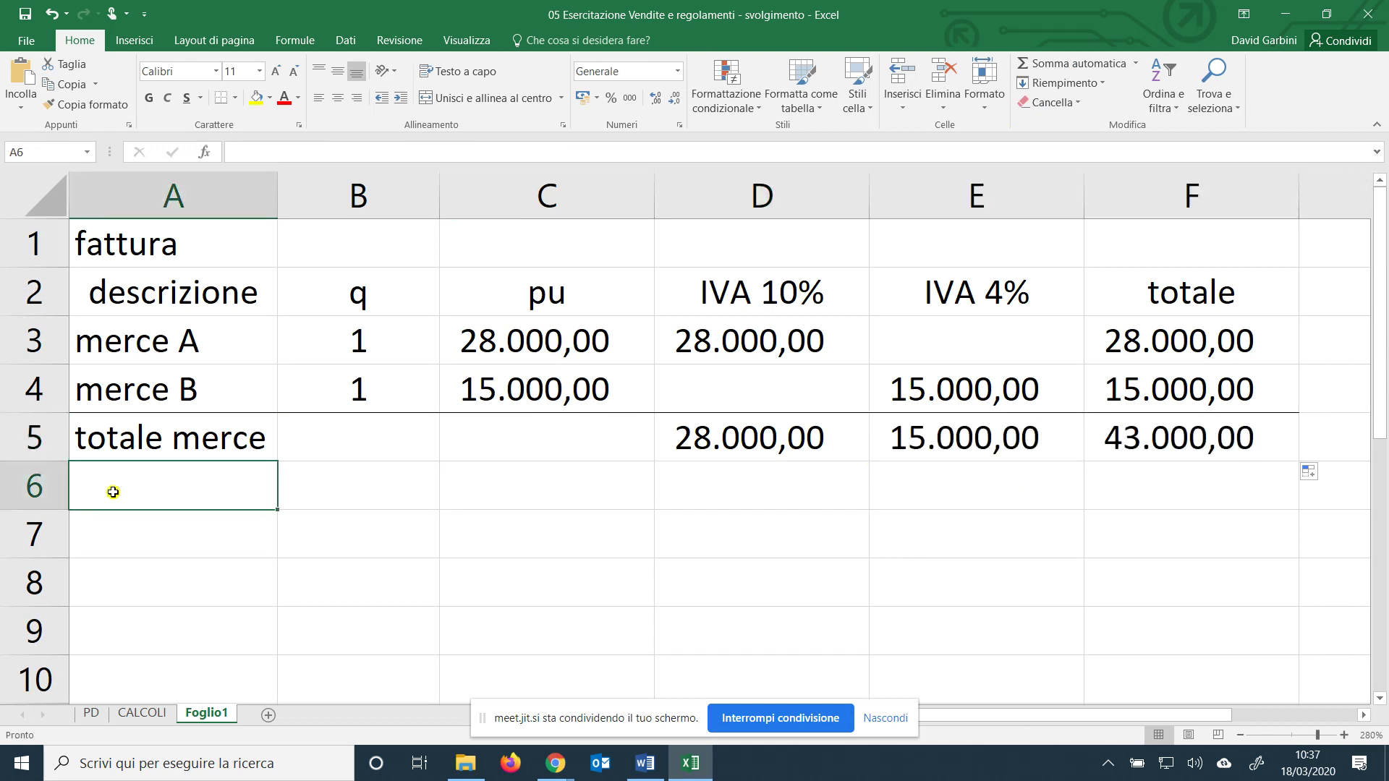
pyautogui.write('spes')
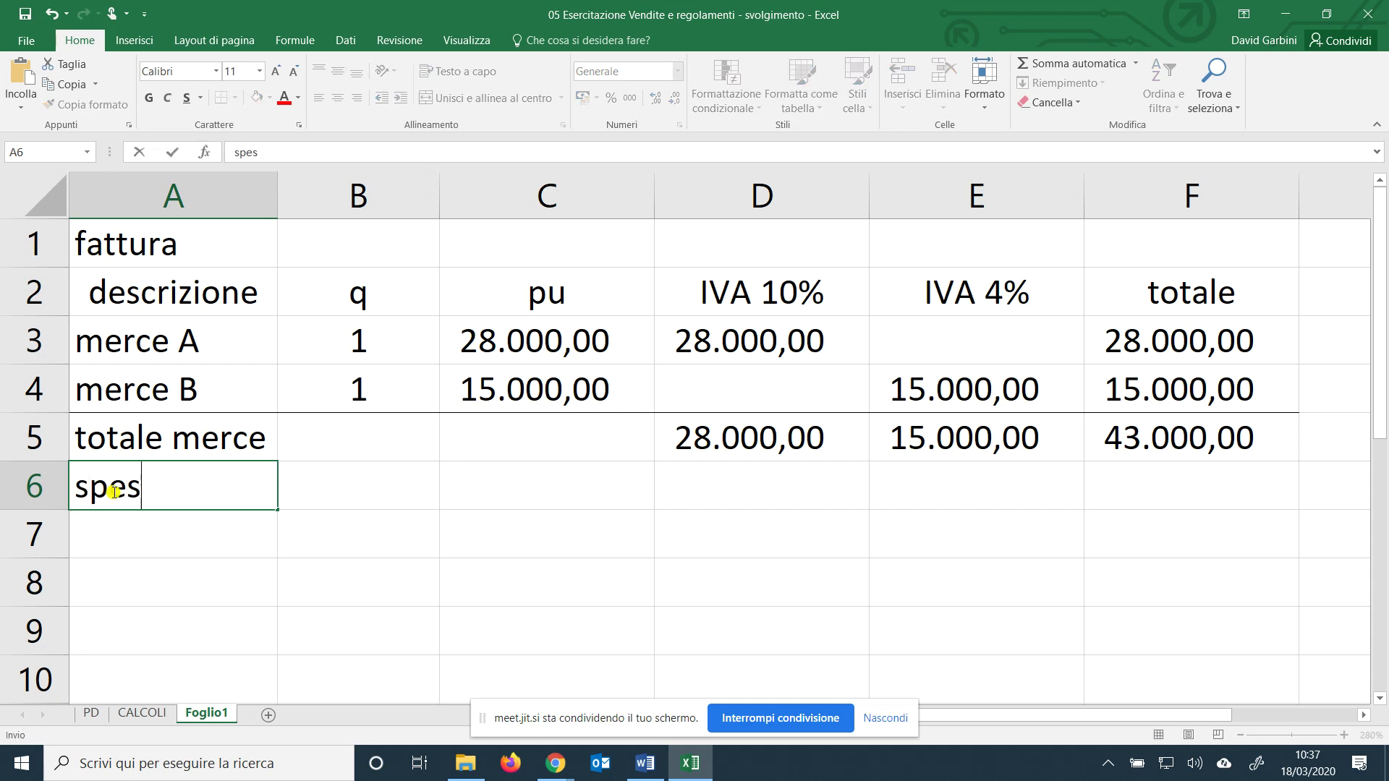
pyautogui.write('e trasp.')
pyautogui.press('Right')
pyautogui.press('Right')
pyautogui.press('Right')
pyautogui.press('Right')
pyautogui.press('Right')
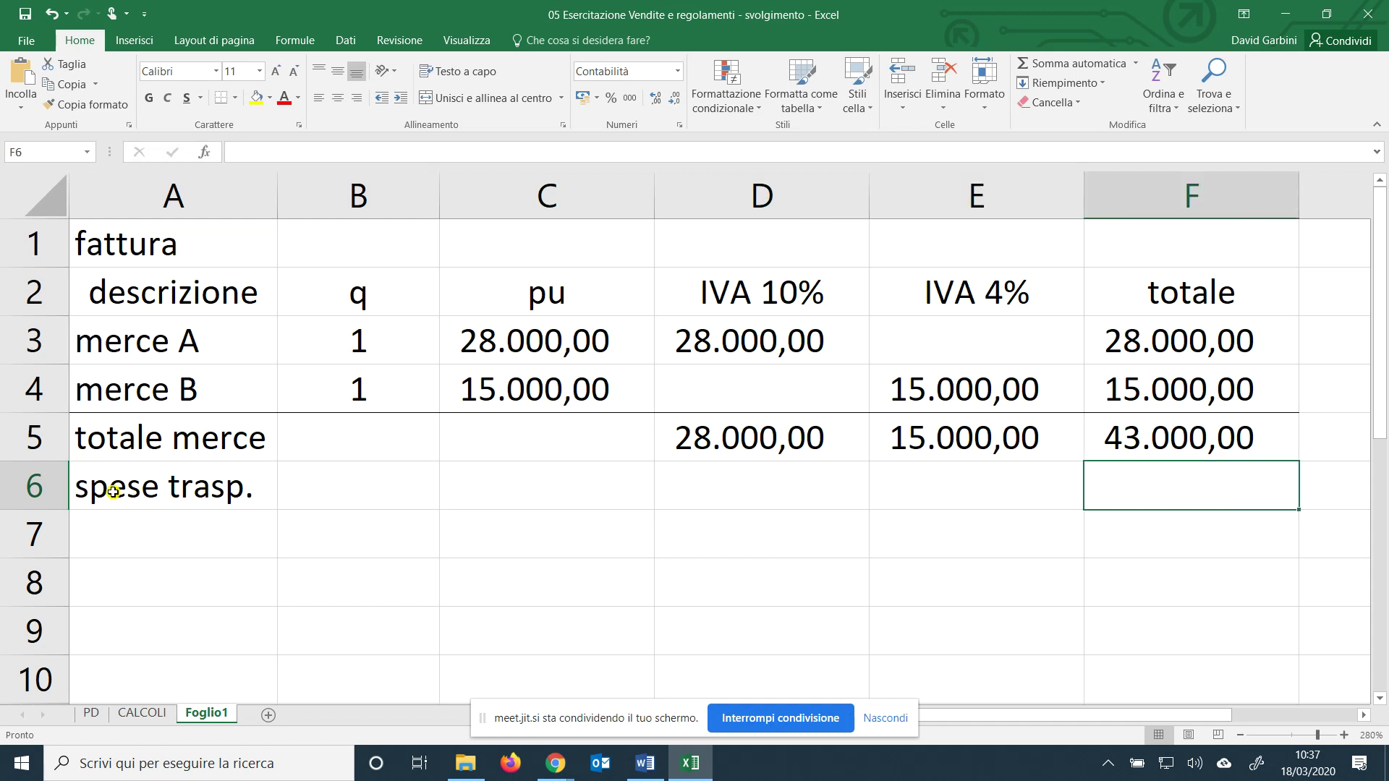
pyautogui.write('1500')
pyautogui.press('Return')
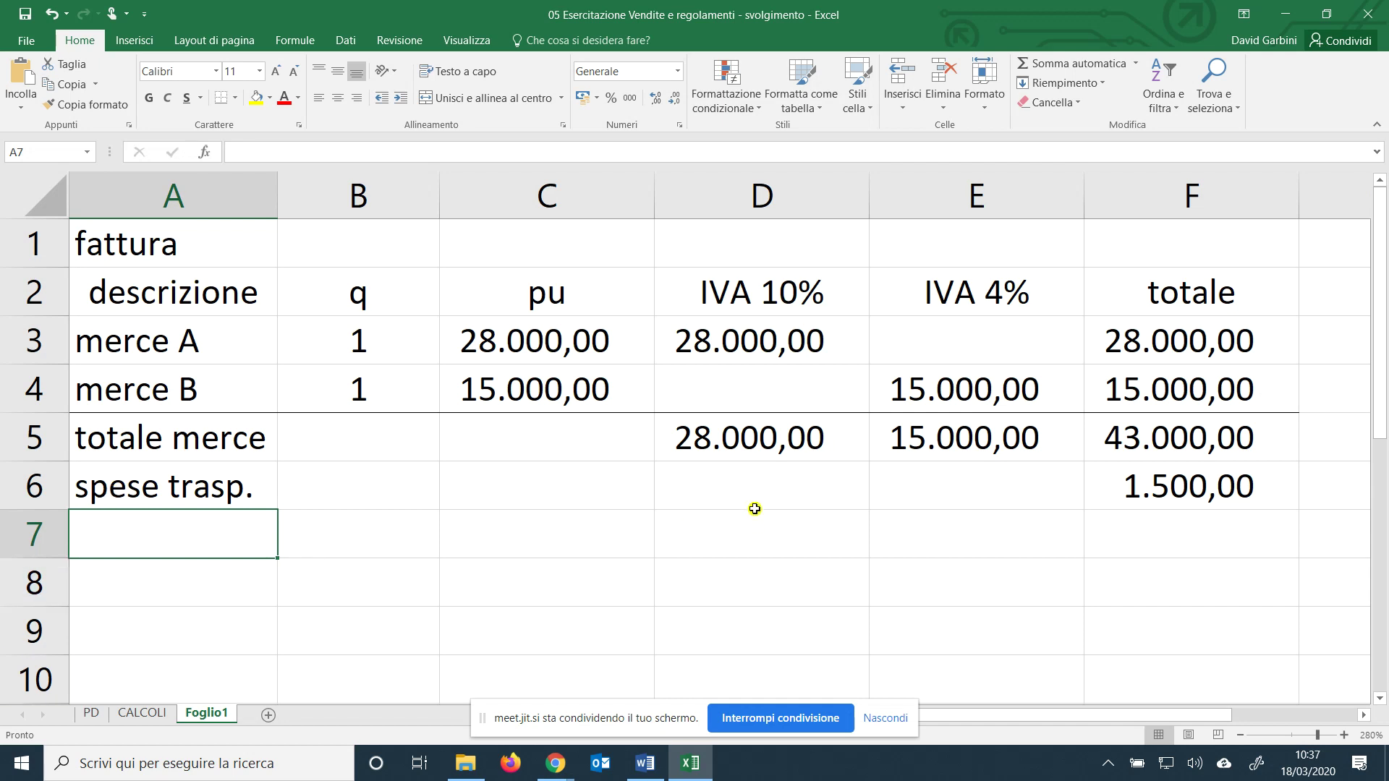
# Calculate the IVA 10% share of the transport costs in D6 with the formula =F6/F5*D5.
pyautogui.click(754, 483)
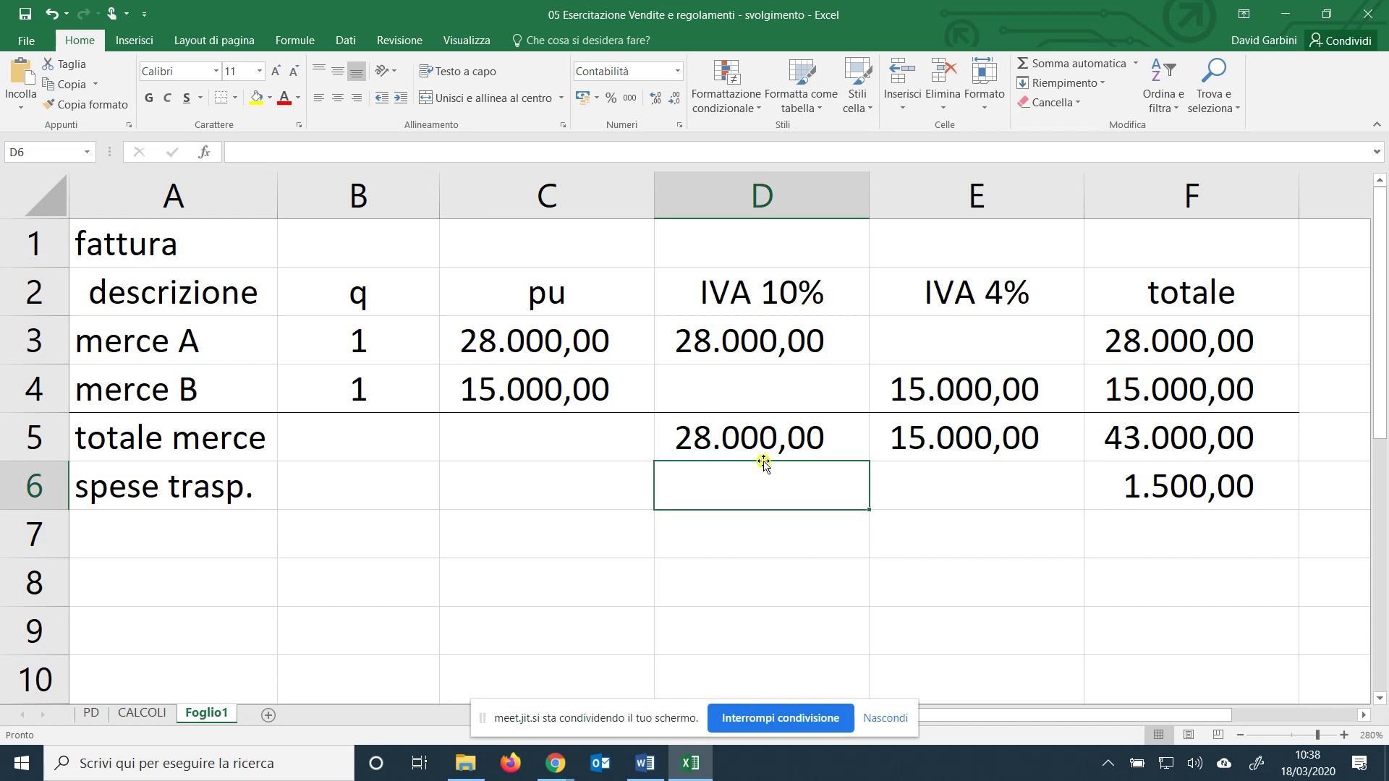
pyautogui.write('=')
pyautogui.click(1165, 491)
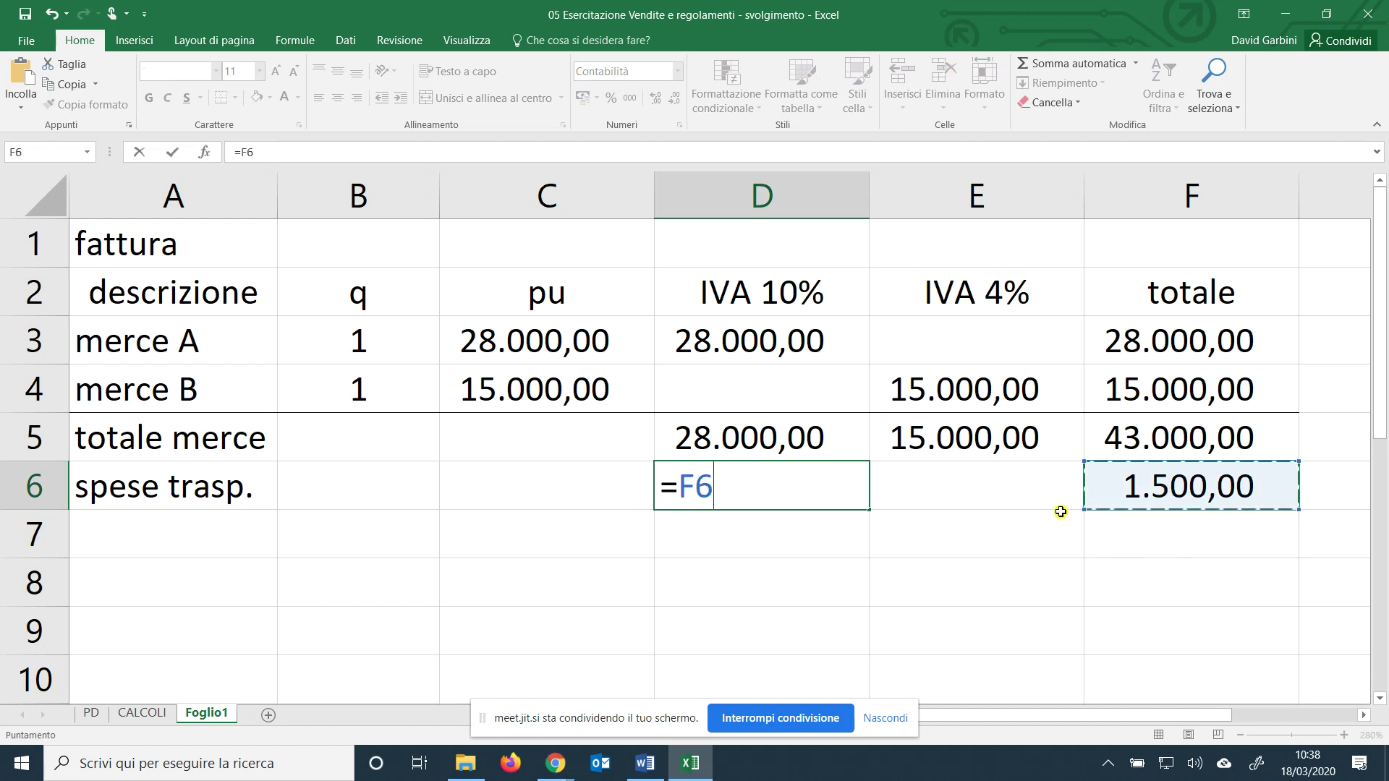
pyautogui.write('/')
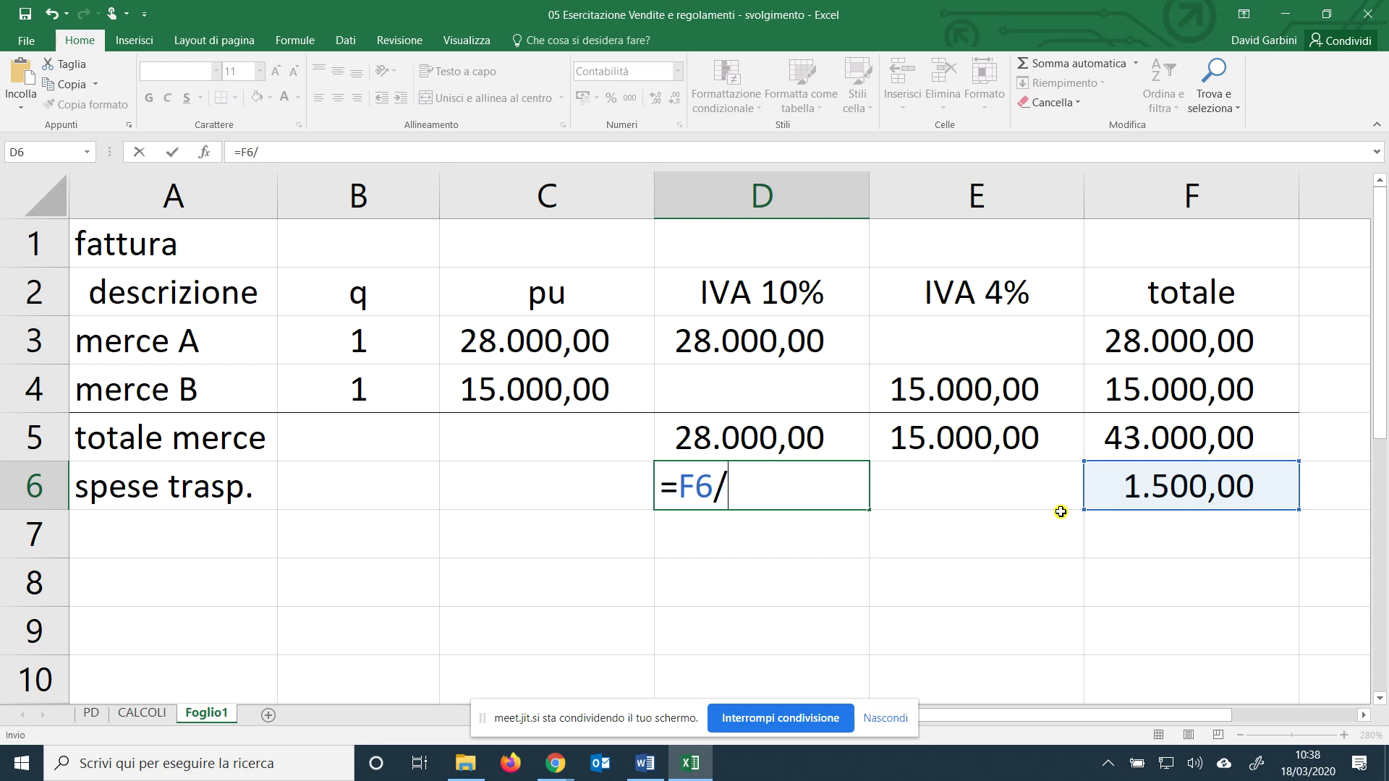
pyautogui.click(1210, 443)
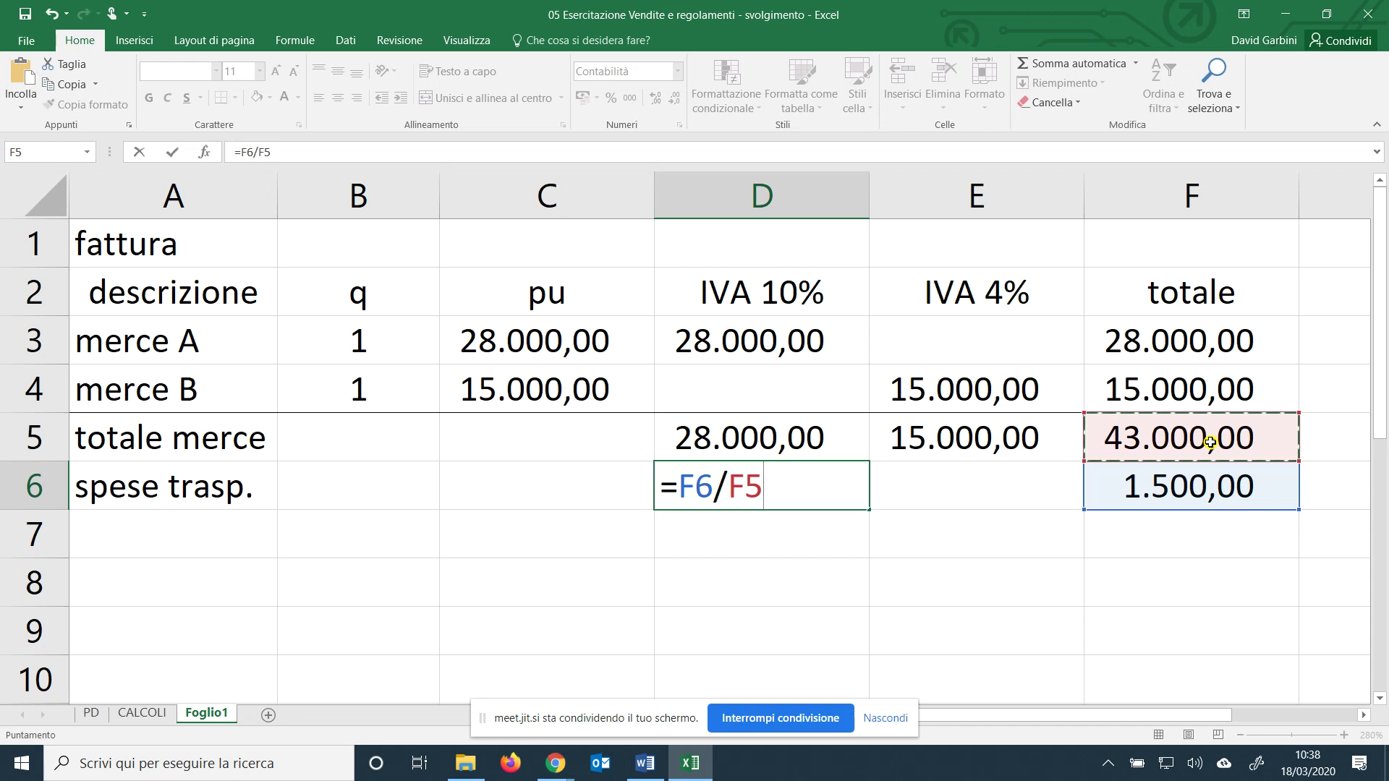
pyautogui.write('*')
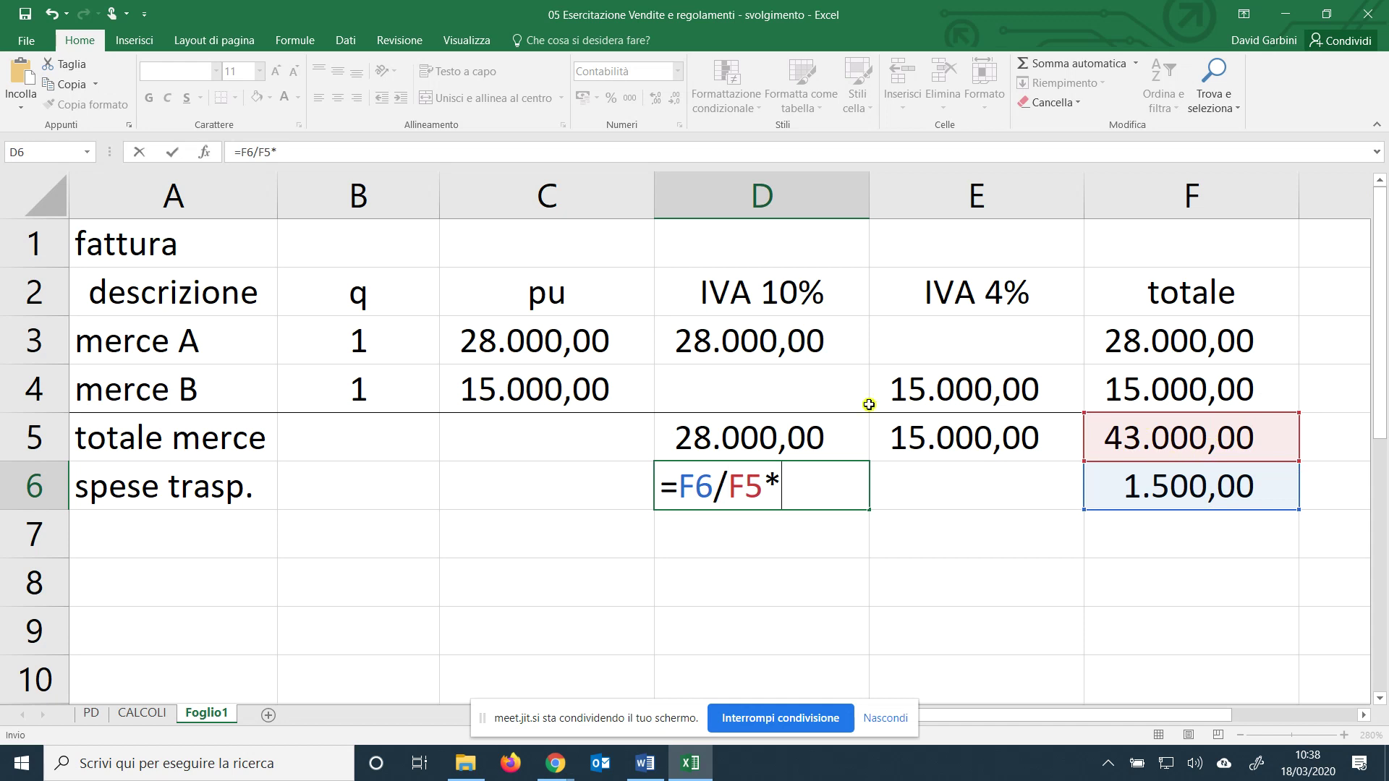
pyautogui.click(800, 428)
pyautogui.press('Return')
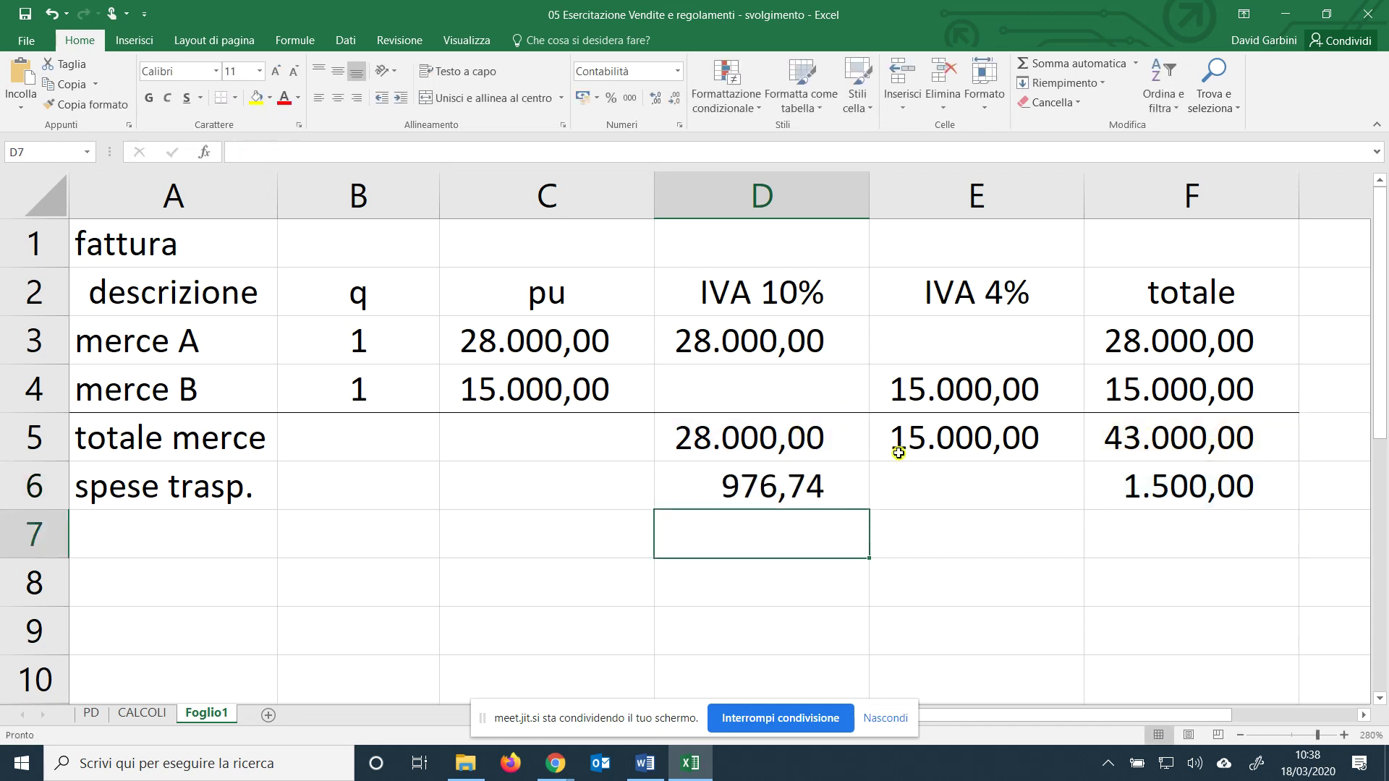
# Calculate the IVA 4% share of the transport costs in E6 with the formula =F6/F5*E5.
pyautogui.click(976, 475)
pyautogui.write('=')
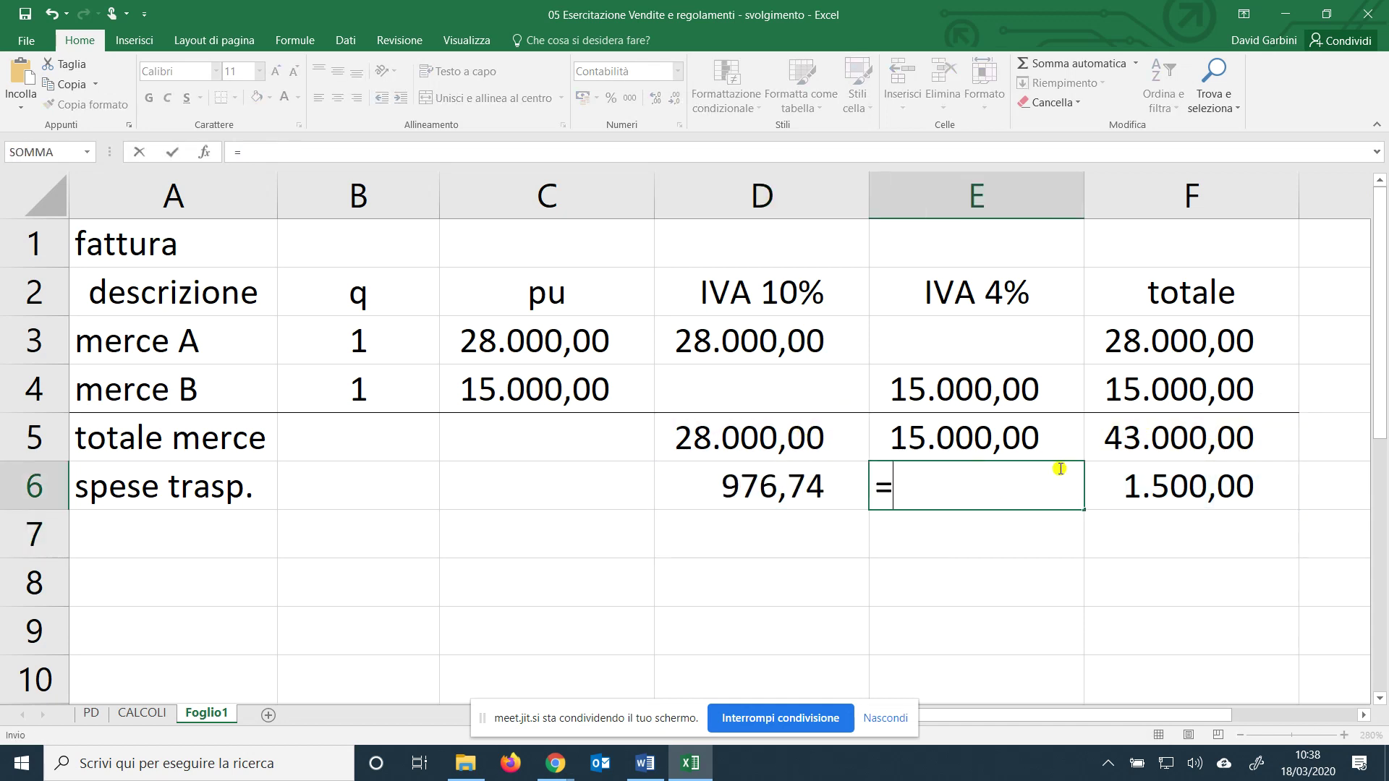
pyautogui.click(1180, 489)
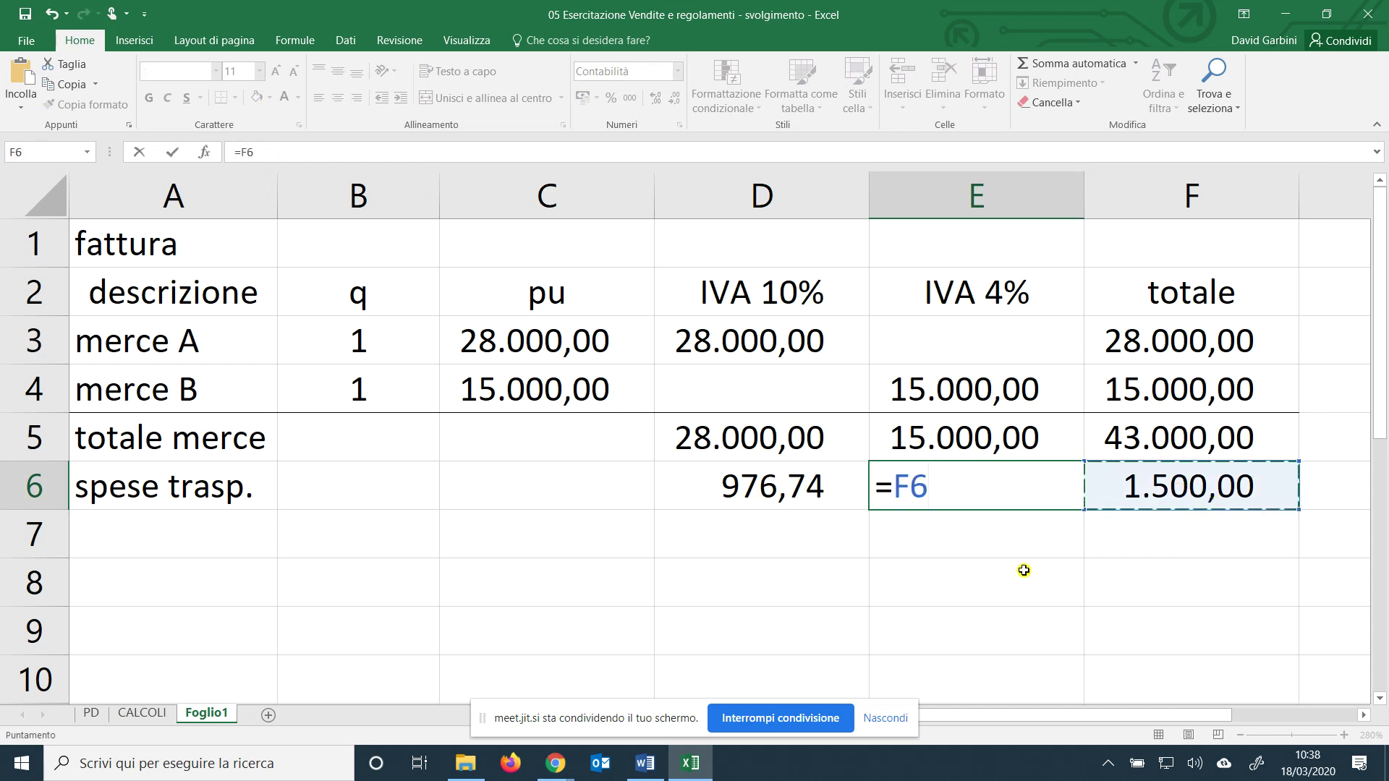
pyautogui.write('/')
pyautogui.click(1160, 433)
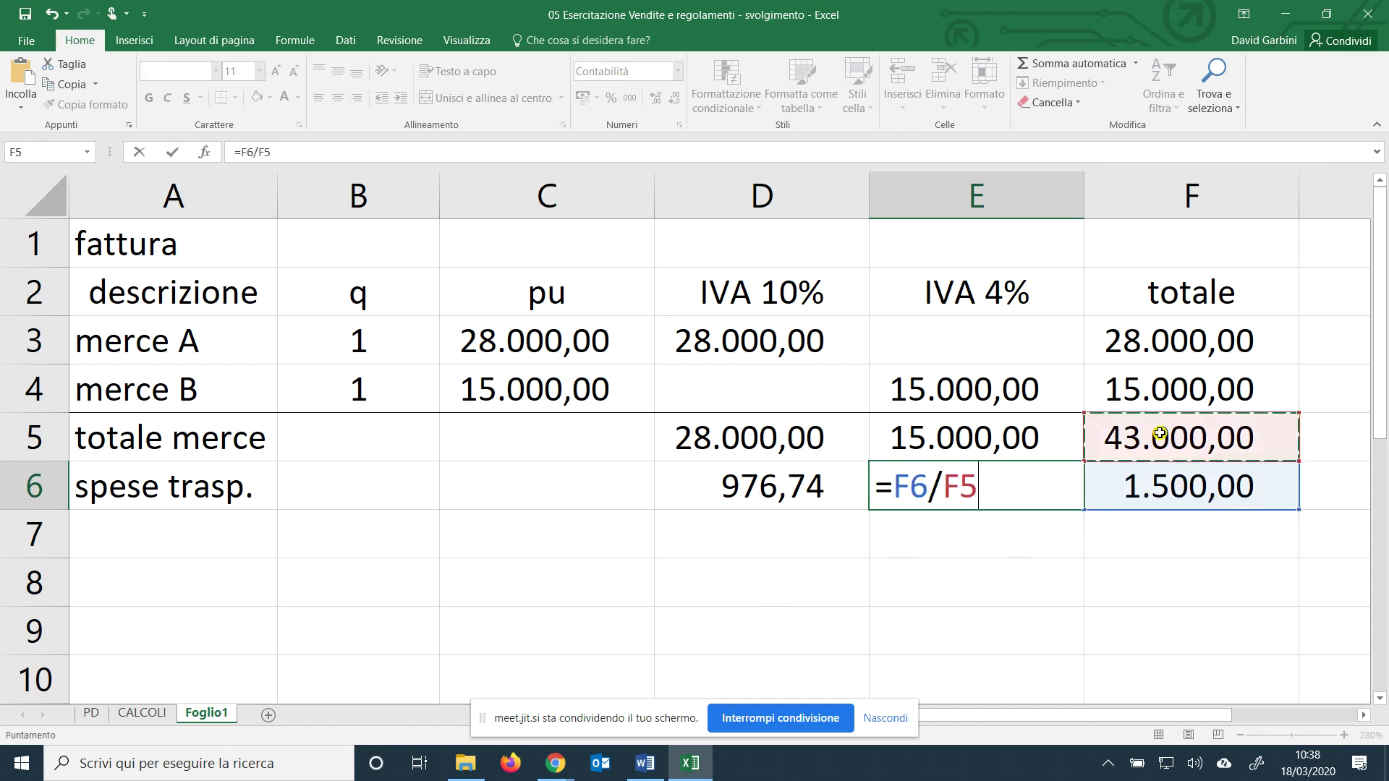
pyautogui.write('*')
pyautogui.click(1014, 438)
pyautogui.press('Return')
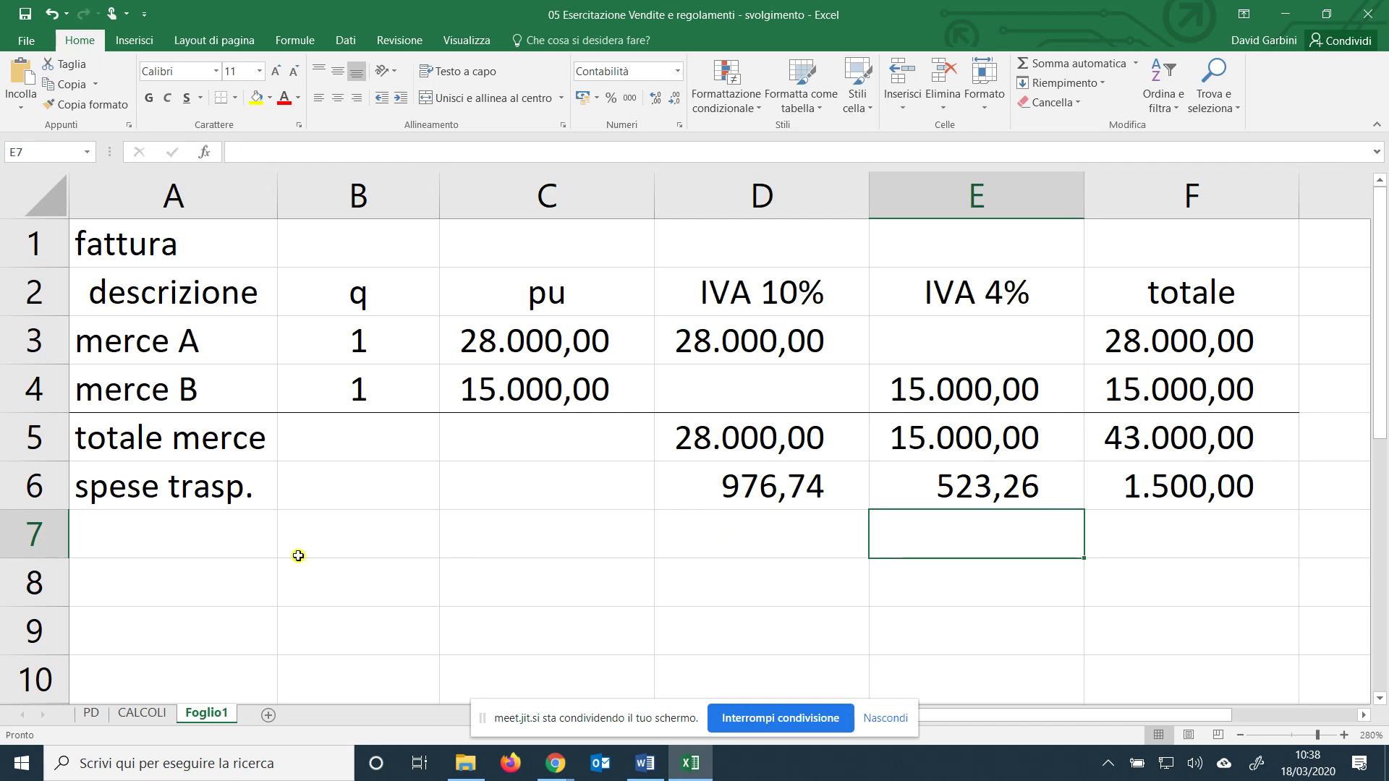
# Add a bottom border to A6:F6 and enter the label totale B.I. in A7.
pyautogui.click(114, 491)
pyautogui.moveTo(114, 491); pyautogui.dragTo(1064, 493)
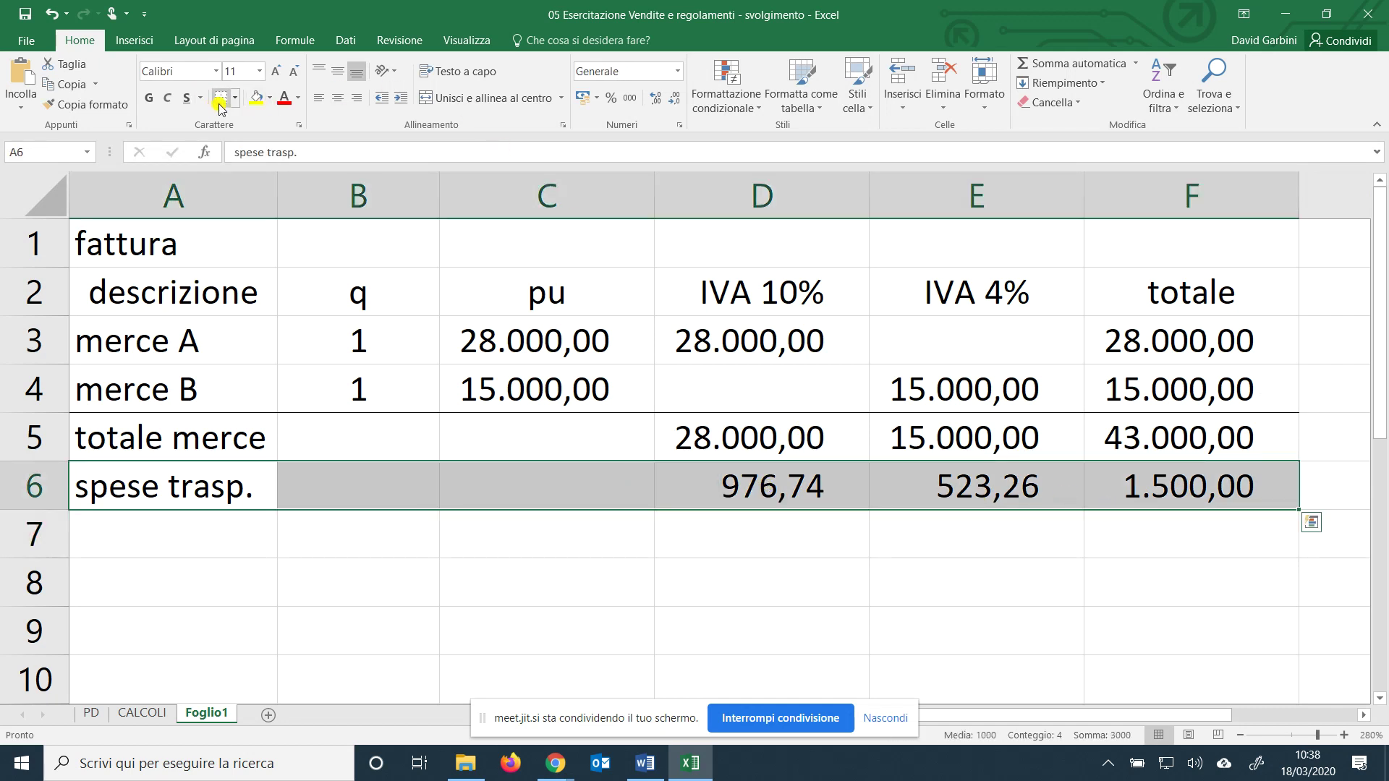
pyautogui.click(172, 528)
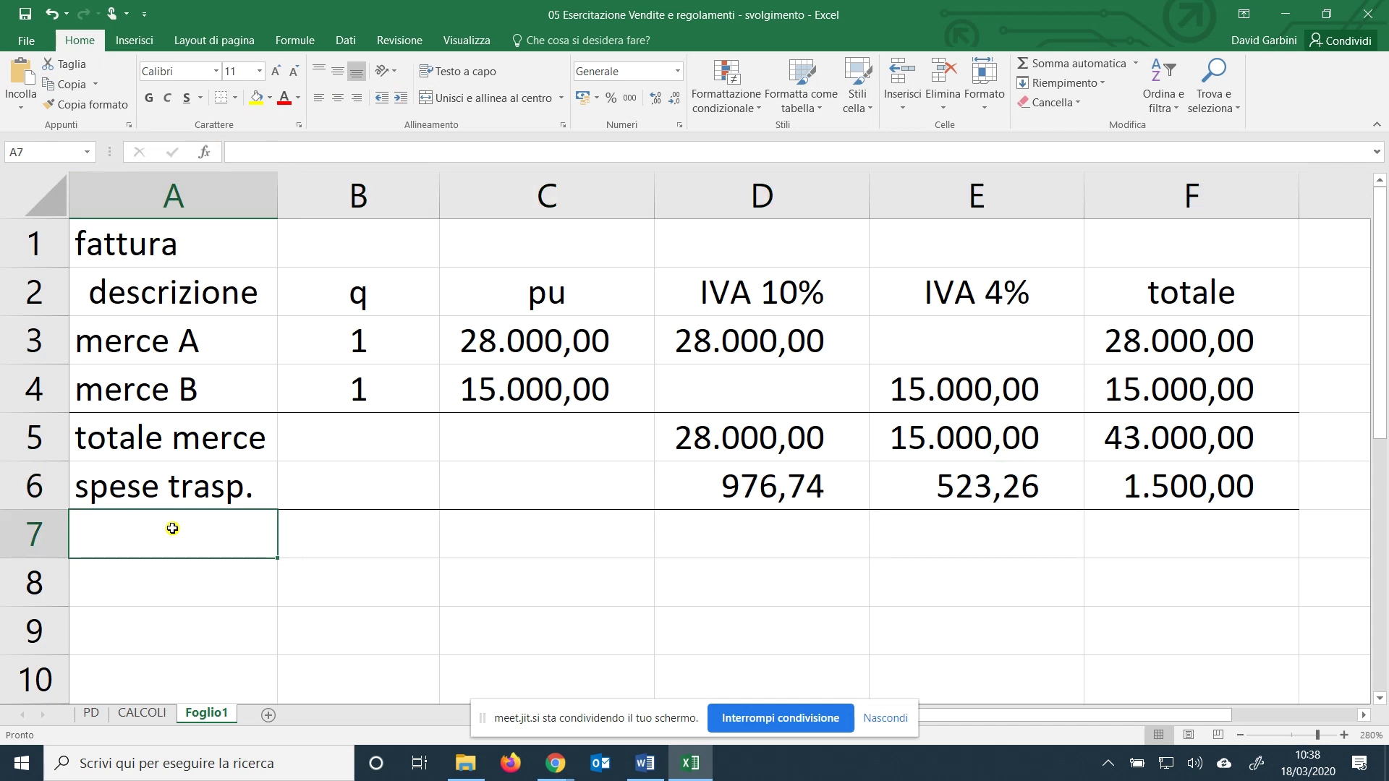
pyautogui.write('totale ')
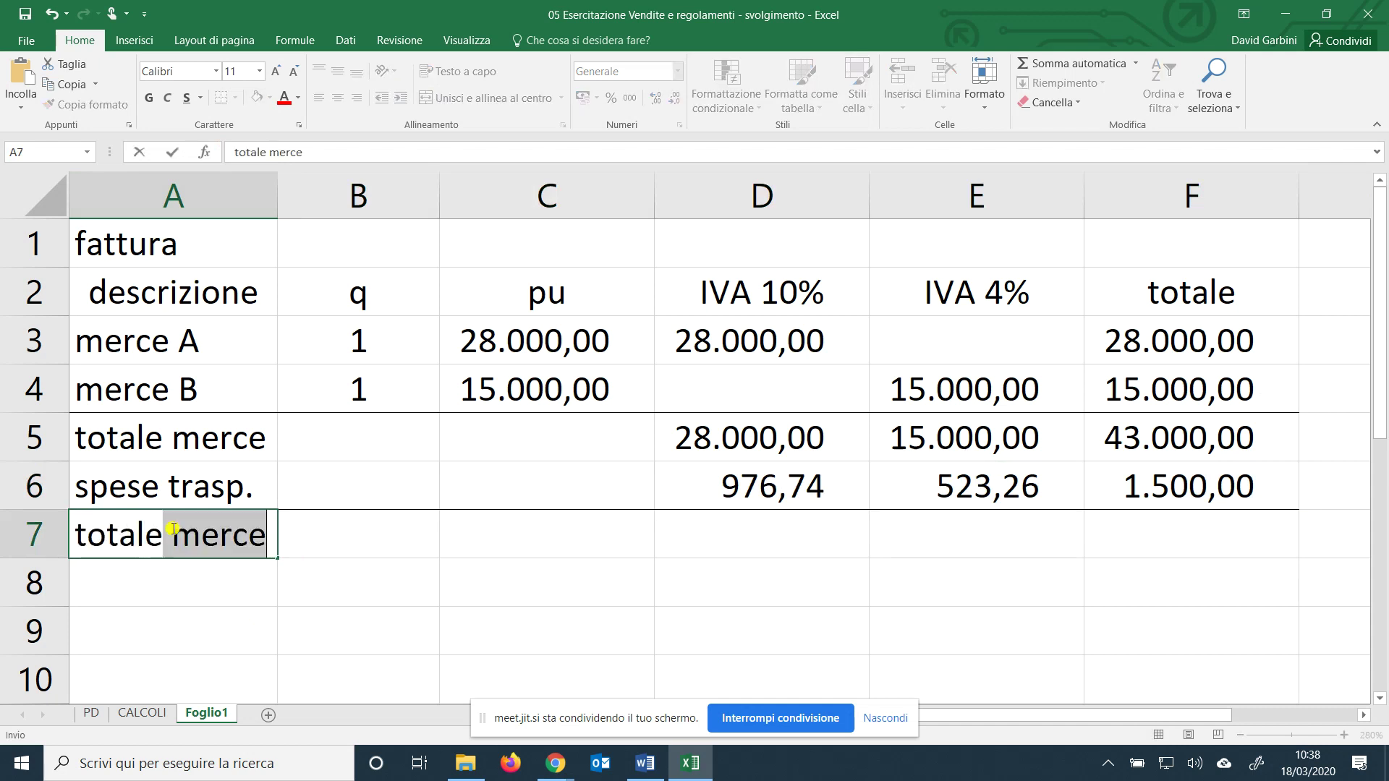
pyautogui.write('B.')
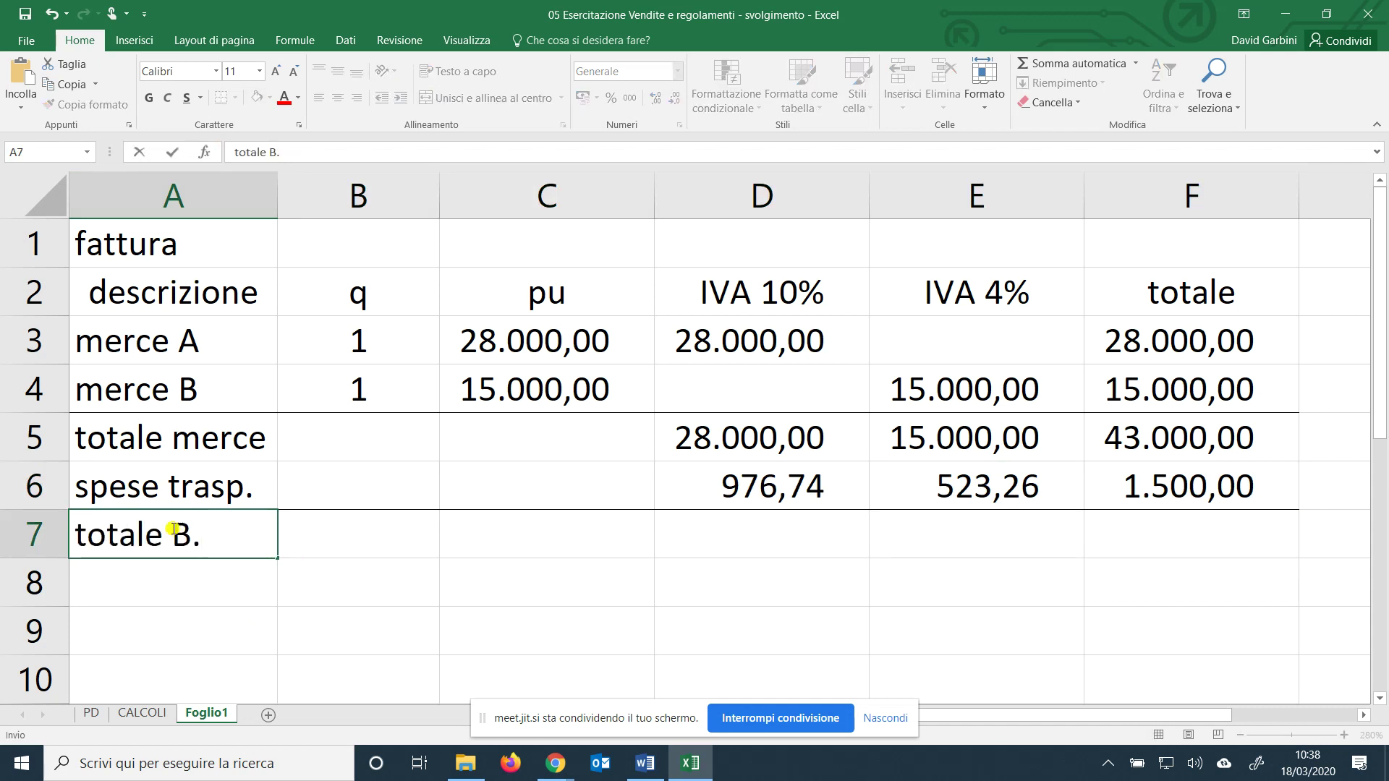
pyautogui.write('I.')
# Sum the IVA 10% taxable base in D7 with =SOMMA(D5:D6) and copy the formula across to E7:F7.
pyautogui.press('Tab')
pyautogui.press('Tab')
pyautogui.press('Tab')
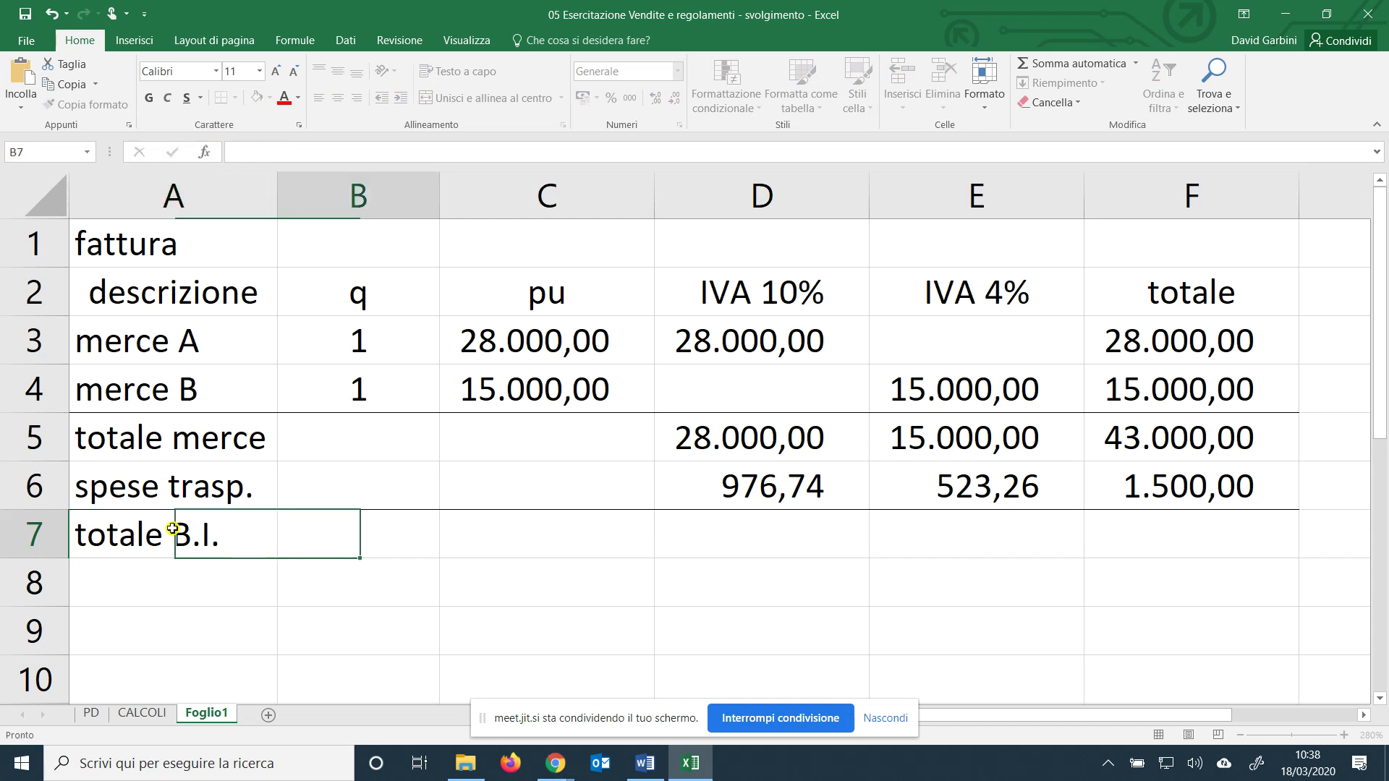
pyautogui.click(1042, 64)
pyautogui.moveTo(791, 442); pyautogui.dragTo(800, 484)
pyautogui.press('Return')
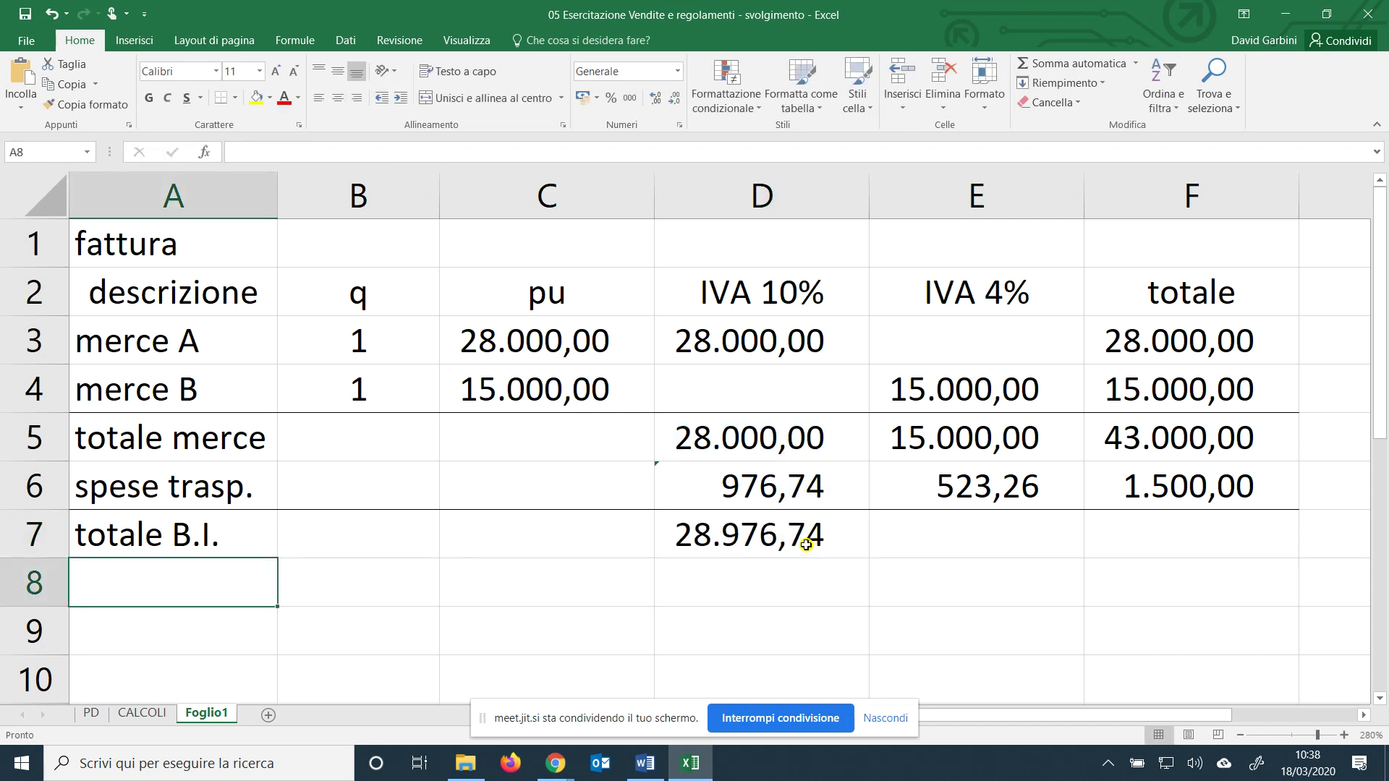
pyautogui.click(805, 537)
pyautogui.moveTo(866, 562); pyautogui.dragTo(1215, 530)
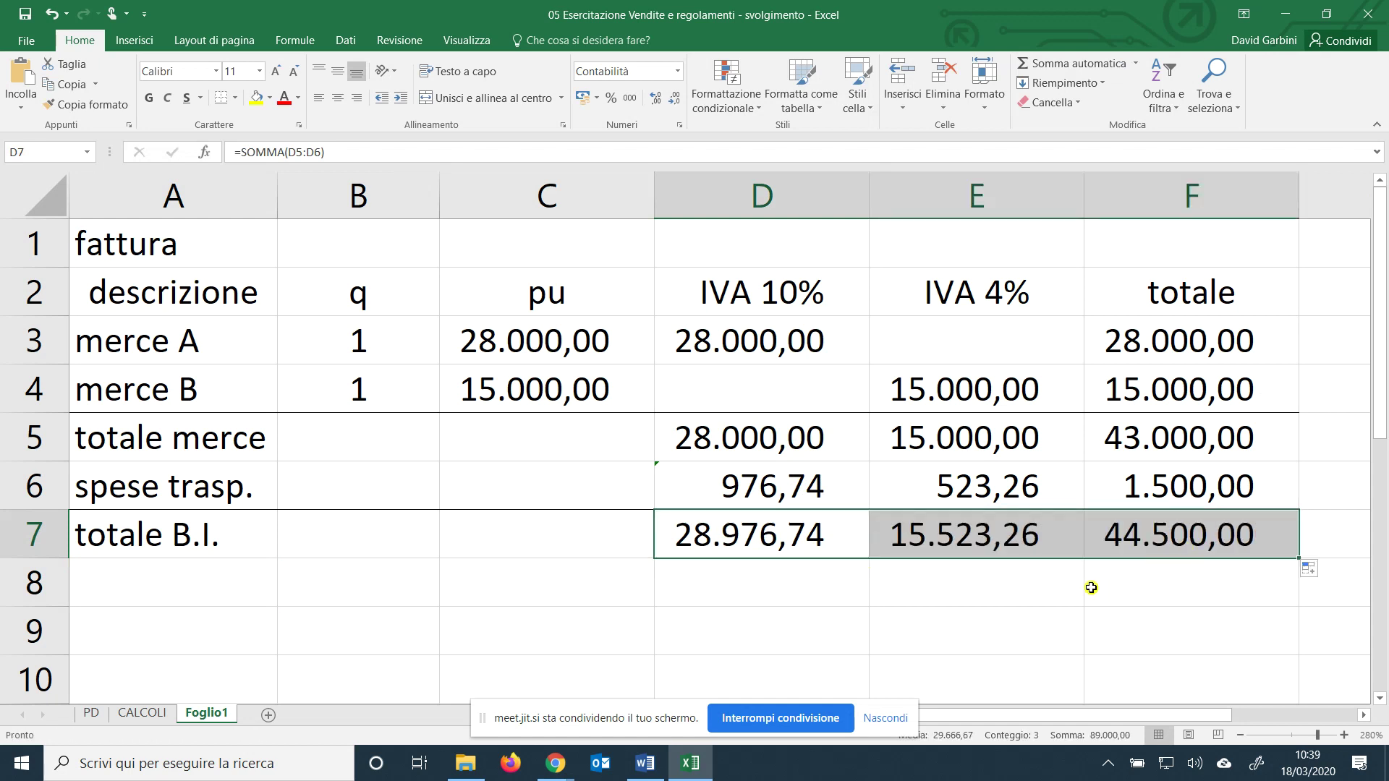
pyautogui.click(1136, 533)
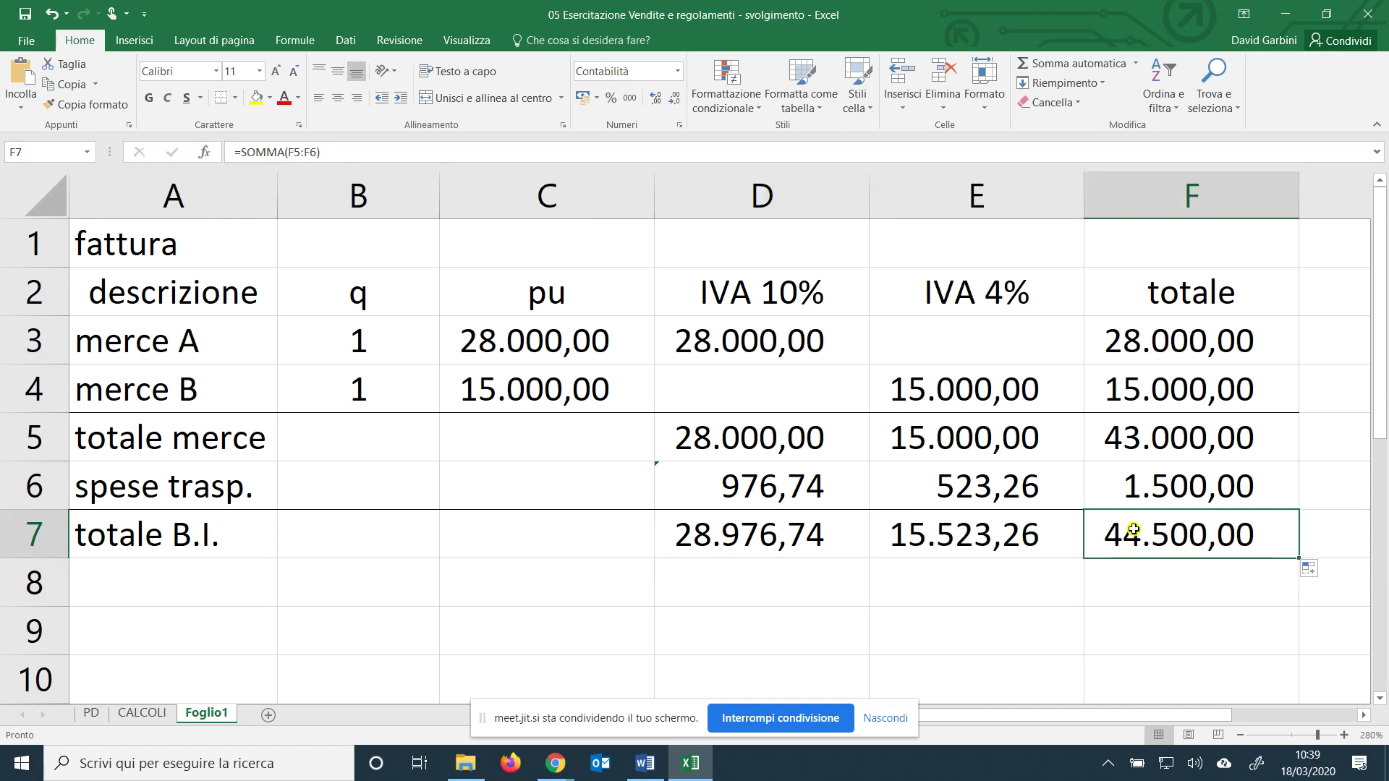
# Enter the label iva in A8 and calculate the 10% tax in D8 with the formula =D7*0,1.
pyautogui.click(245, 587)
pyautogui.write('iva')
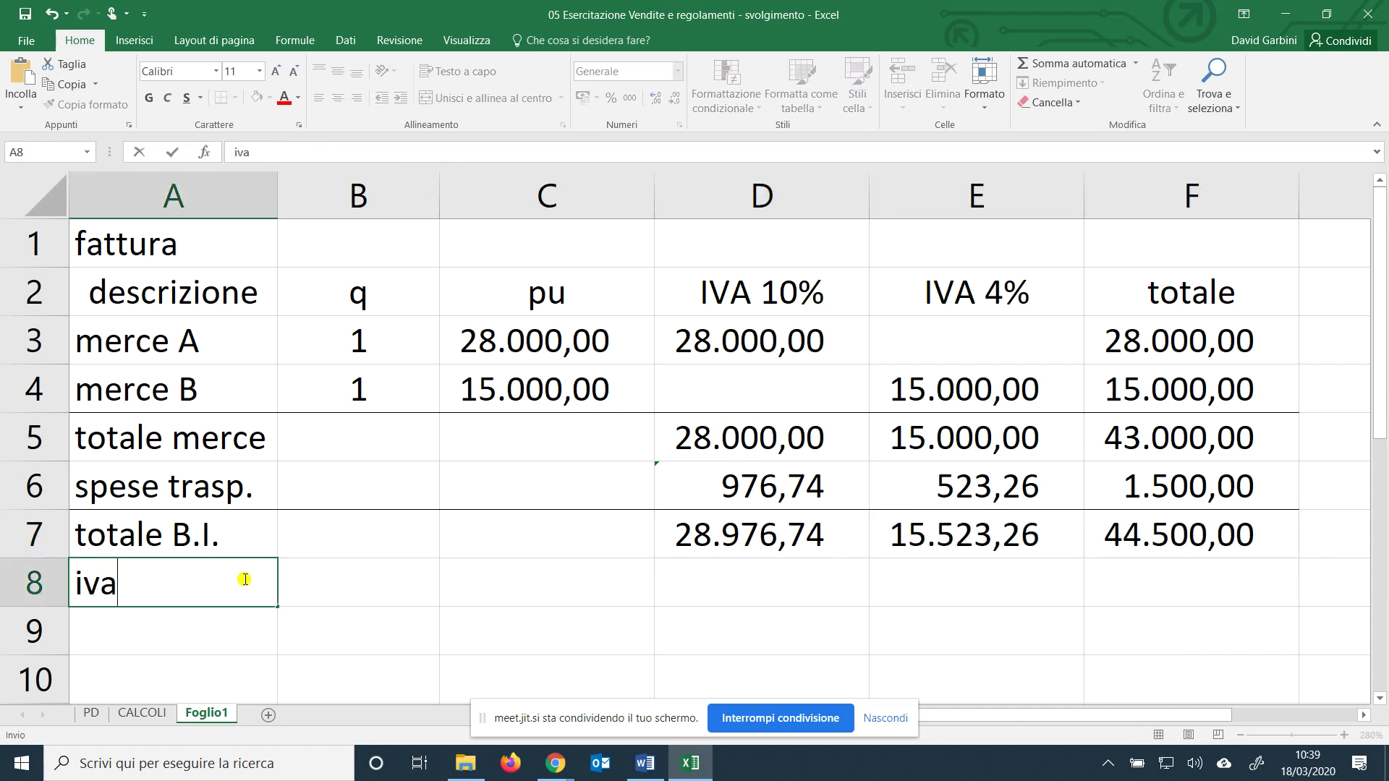
pyautogui.press('Tab')
pyautogui.press('Tab')
pyautogui.press('Tab')
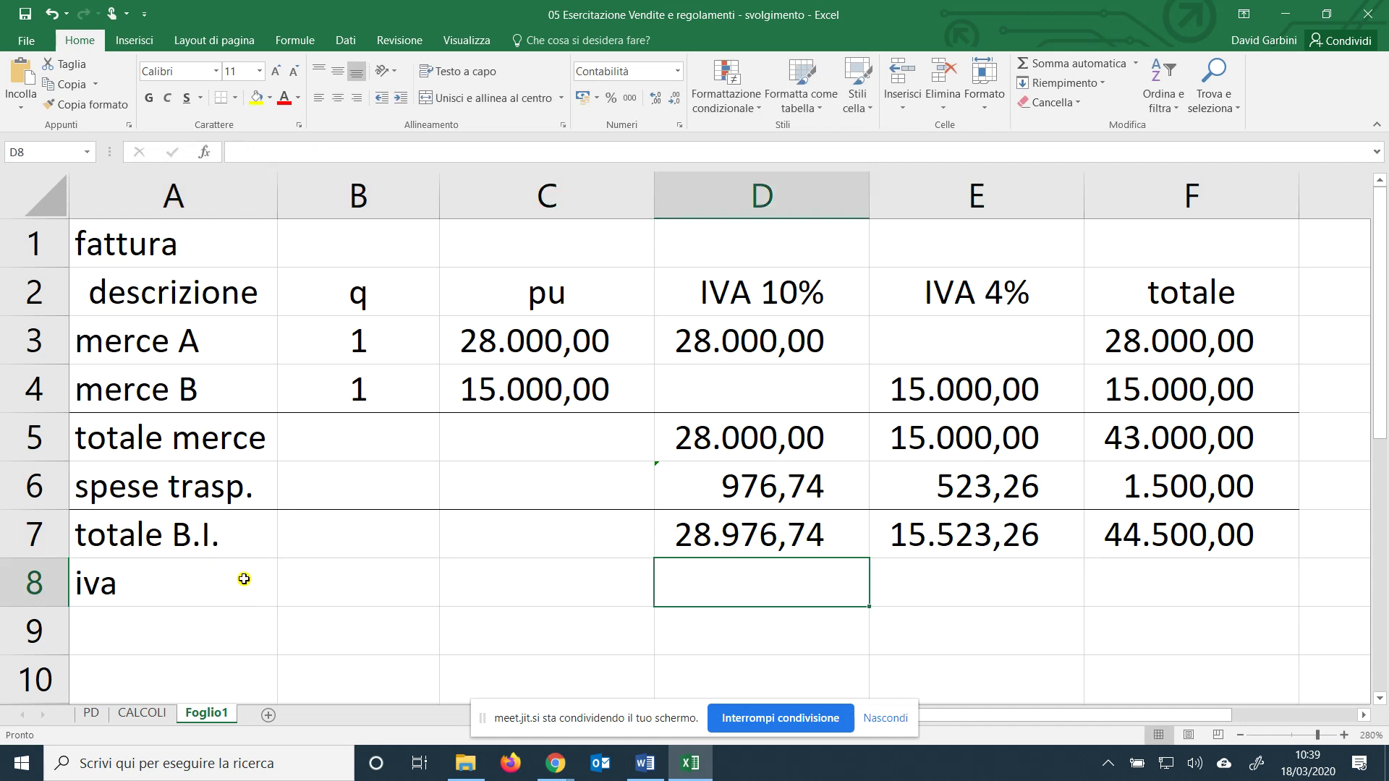
pyautogui.write('=')
pyautogui.click(691, 537)
pyautogui.write('*0,1')
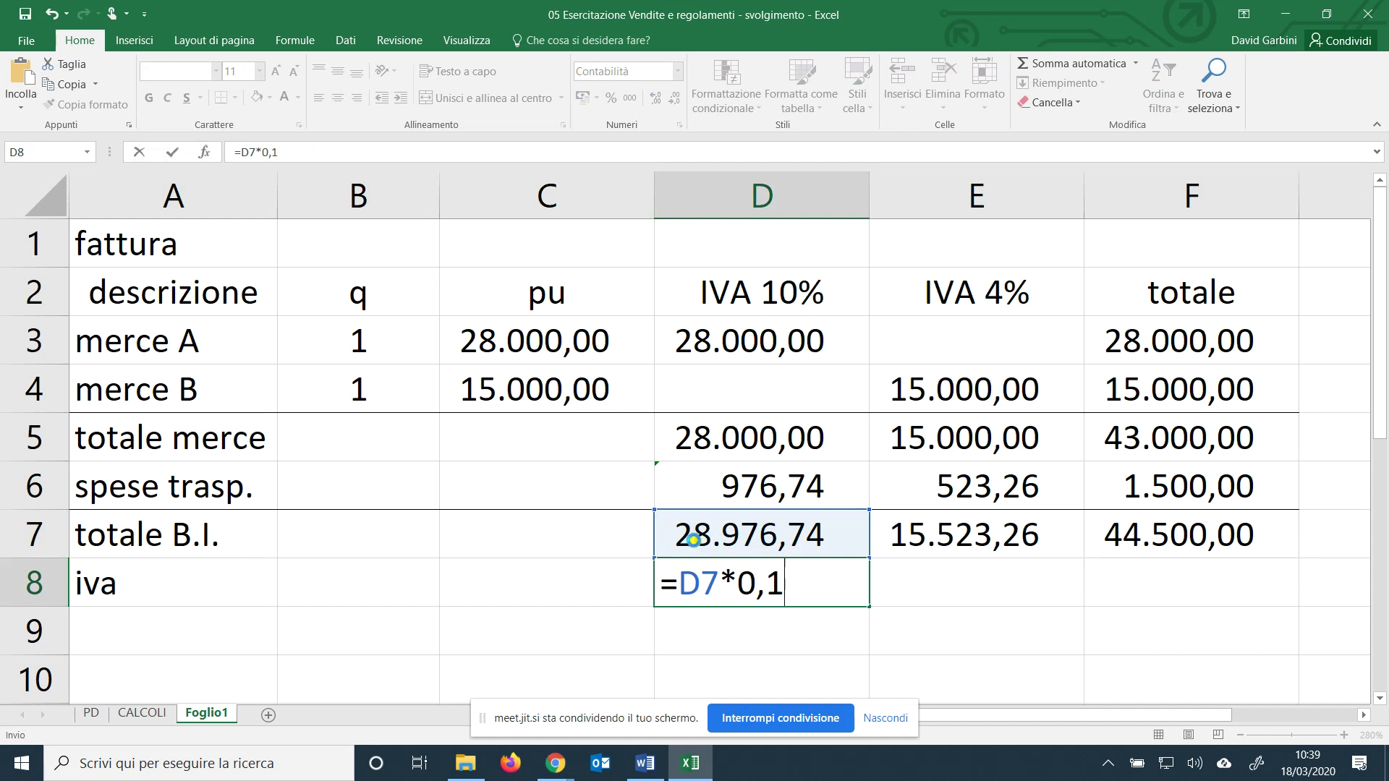
pyautogui.press('Tab')
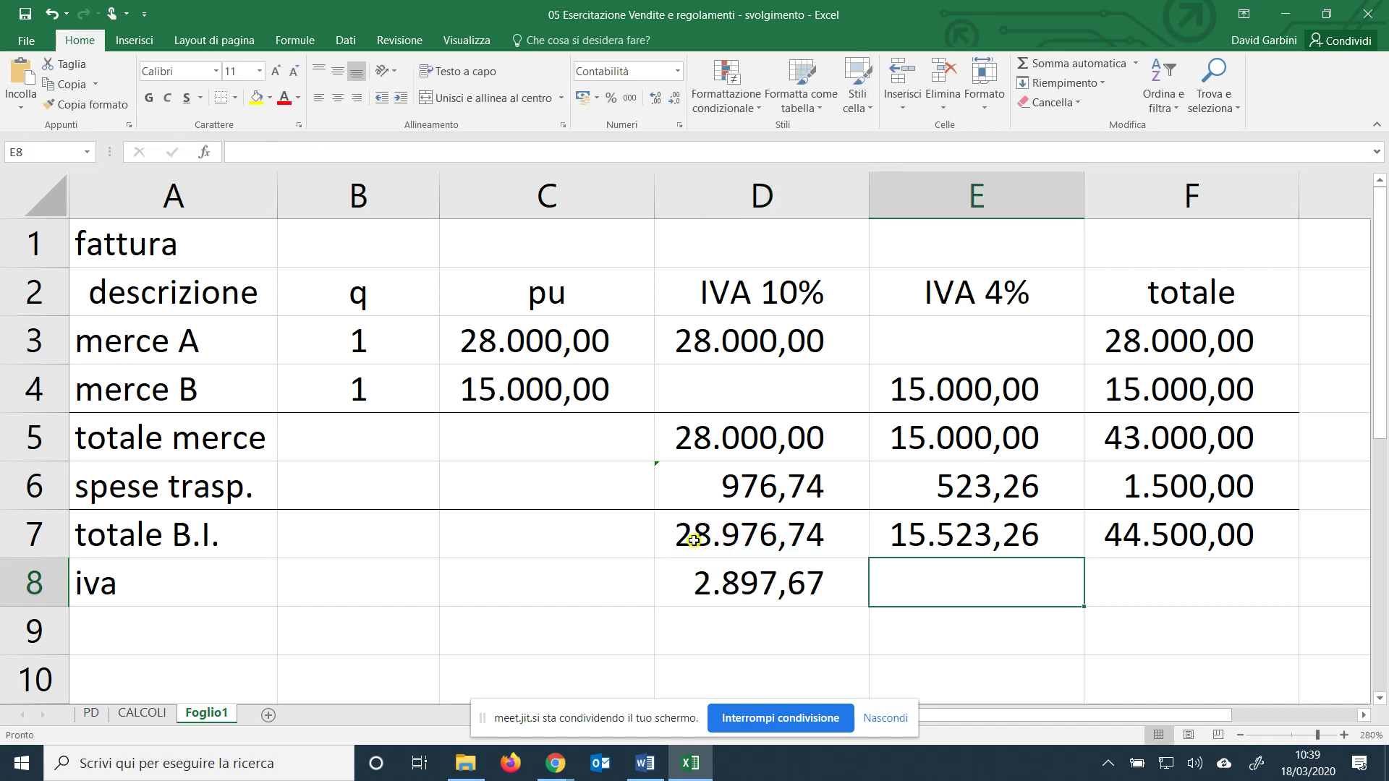
# Calculate the 4% tax in E8 with the formula =E7*0,04.
pyautogui.write('=')
pyautogui.click(956, 532)
pyautogui.write('*0,04')
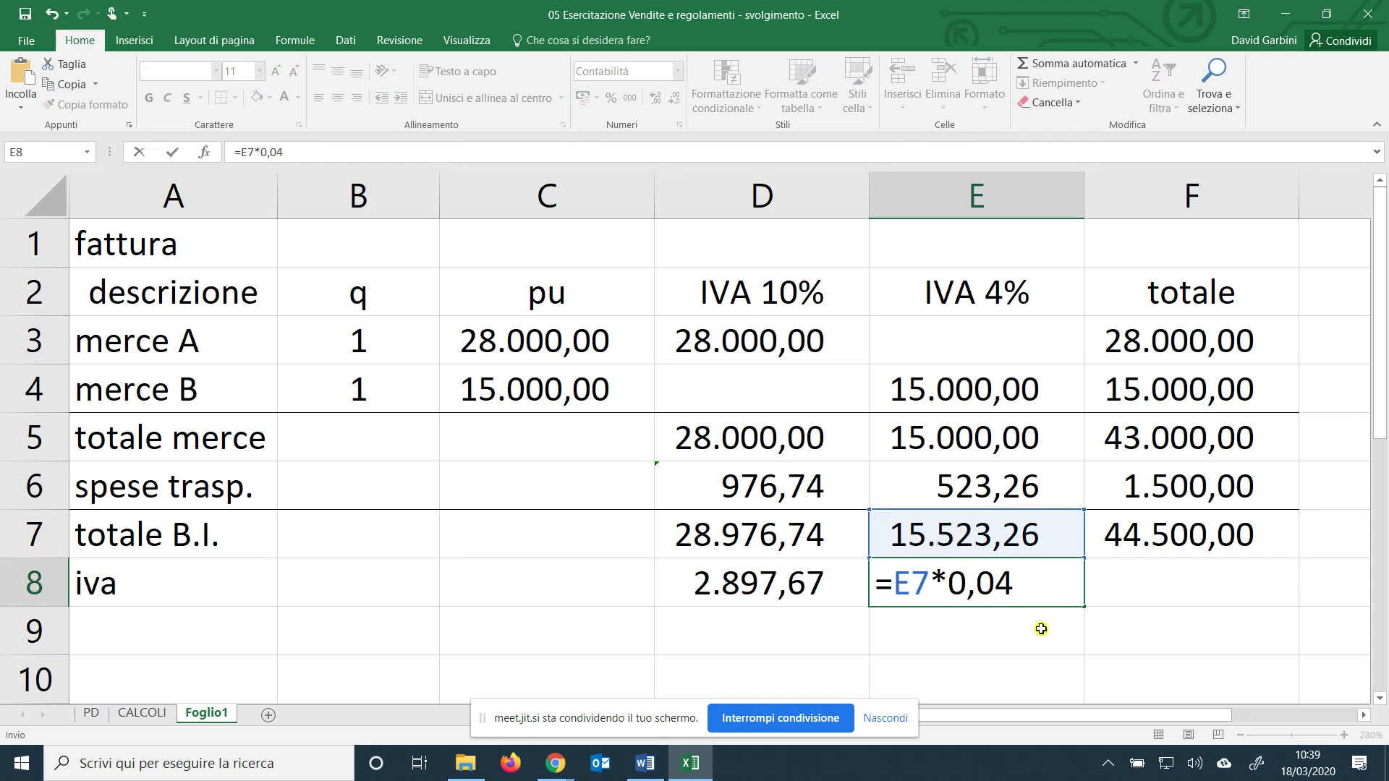
pyautogui.press('Tab')
# Add up the two IVA amounts in F8 with the formula =D8+E8.
pyautogui.write('=')
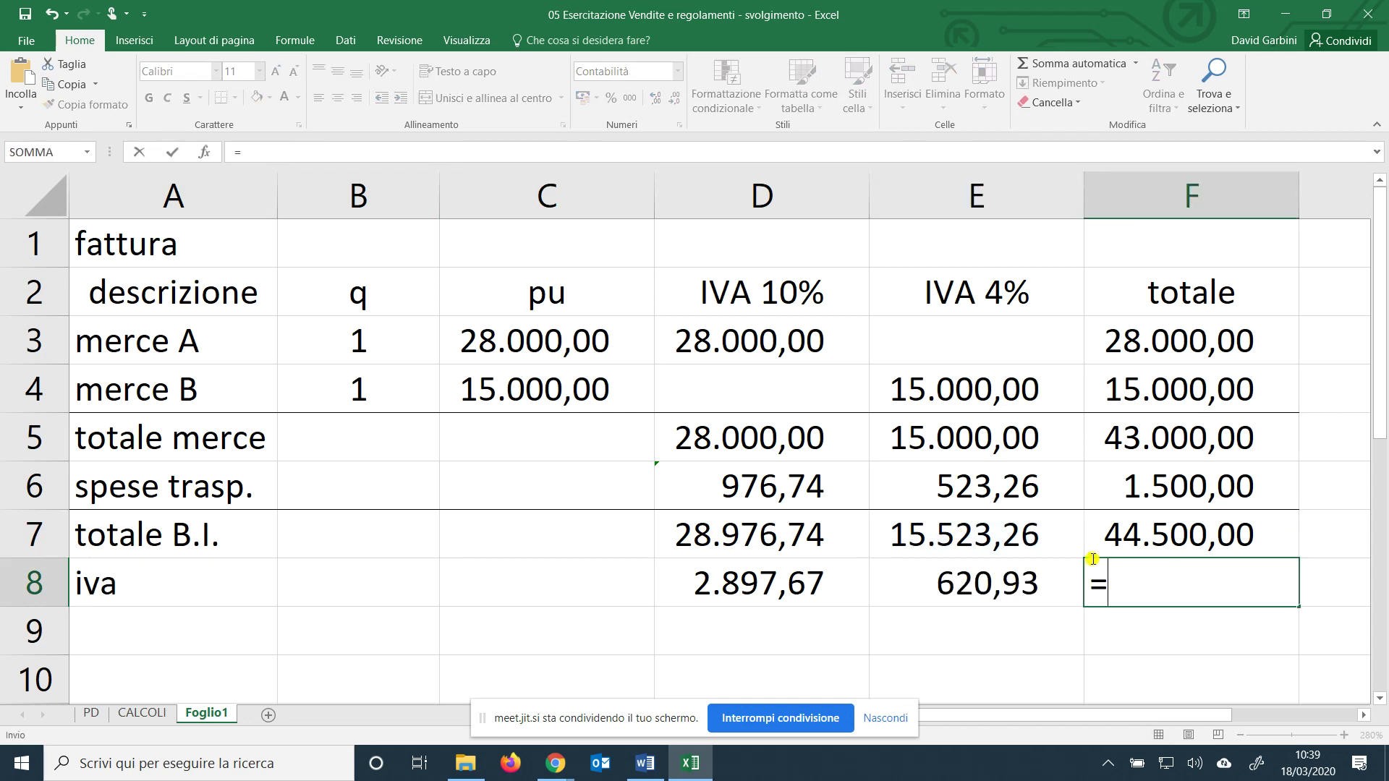
pyautogui.click(770, 585)
pyautogui.write('+')
pyautogui.click(967, 578)
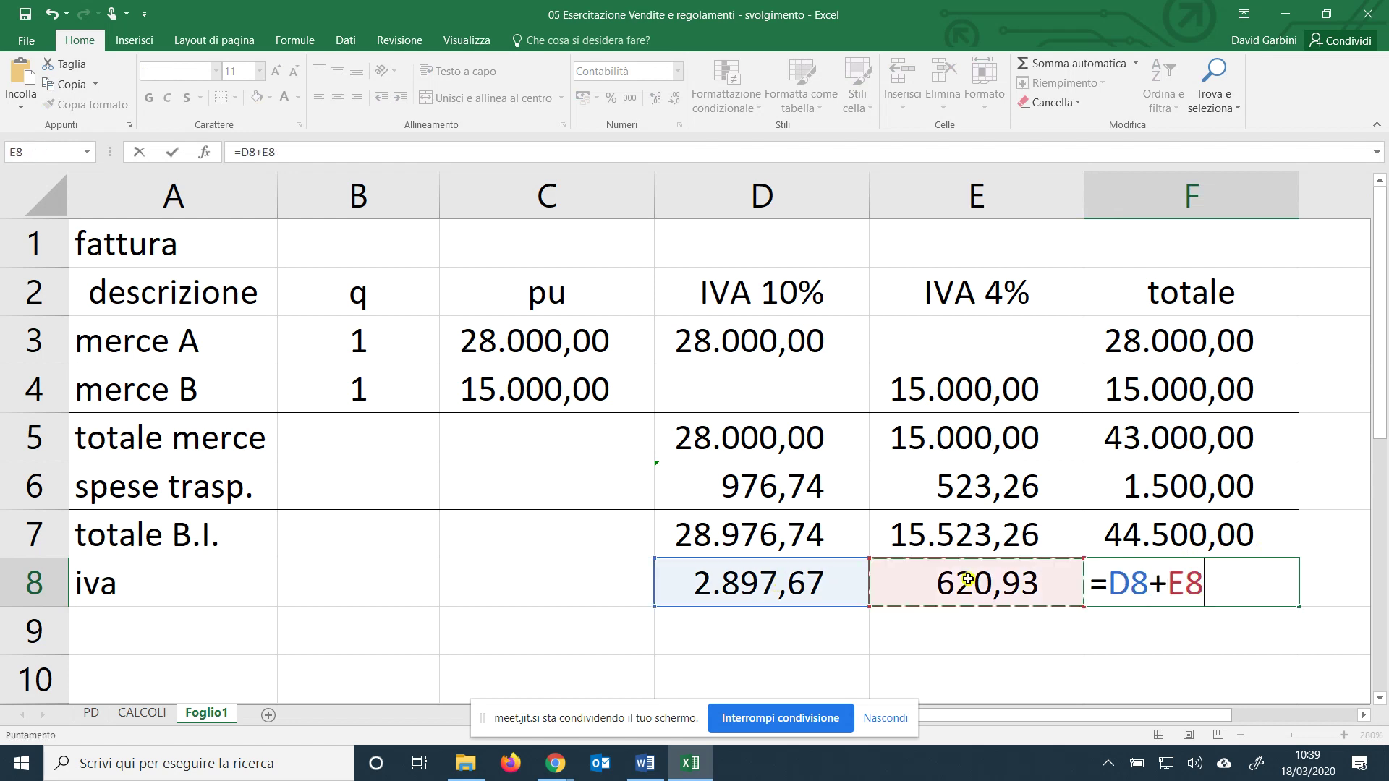
pyautogui.press('Return')
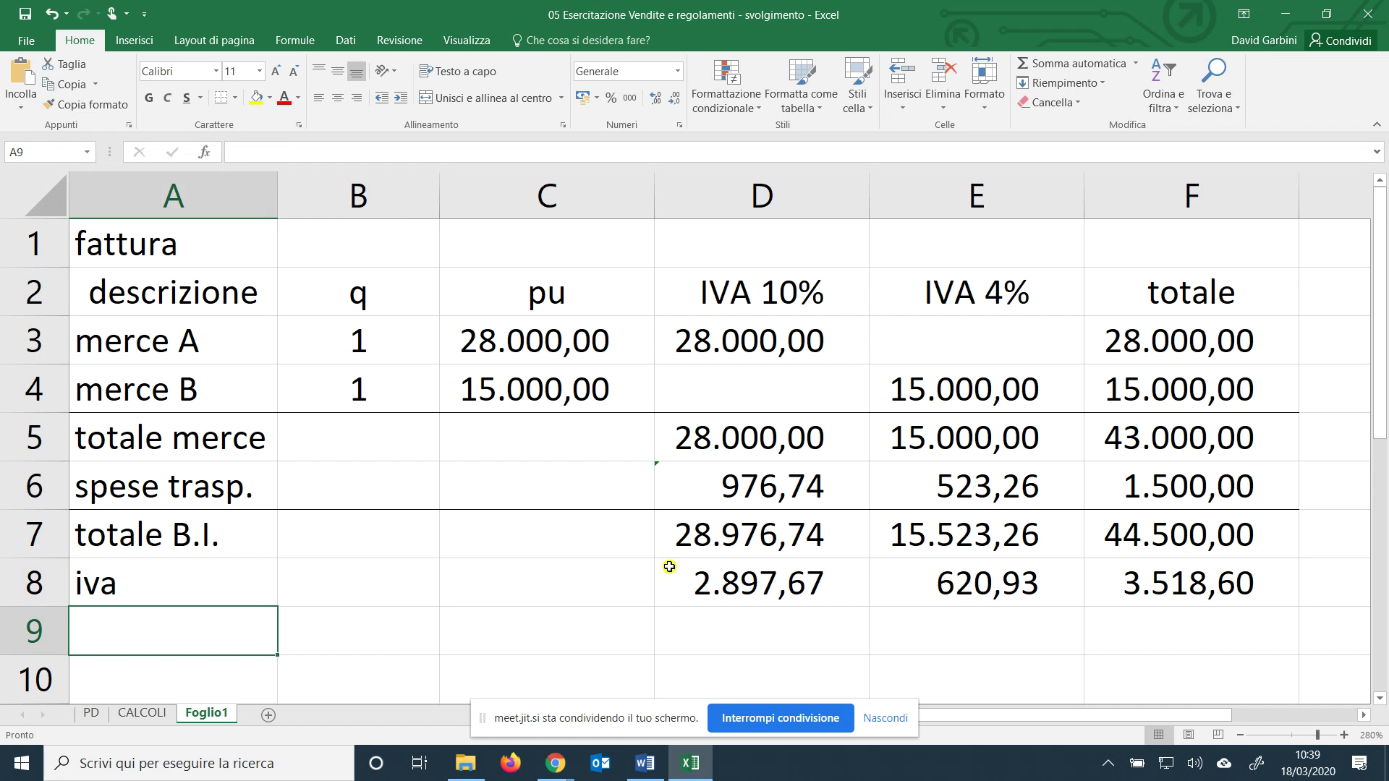
# Add a bottom border under the iva row A8:F8 and enter the label totale parziale in A9.
pyautogui.moveTo(271, 567); pyautogui.dragTo(1177, 577)
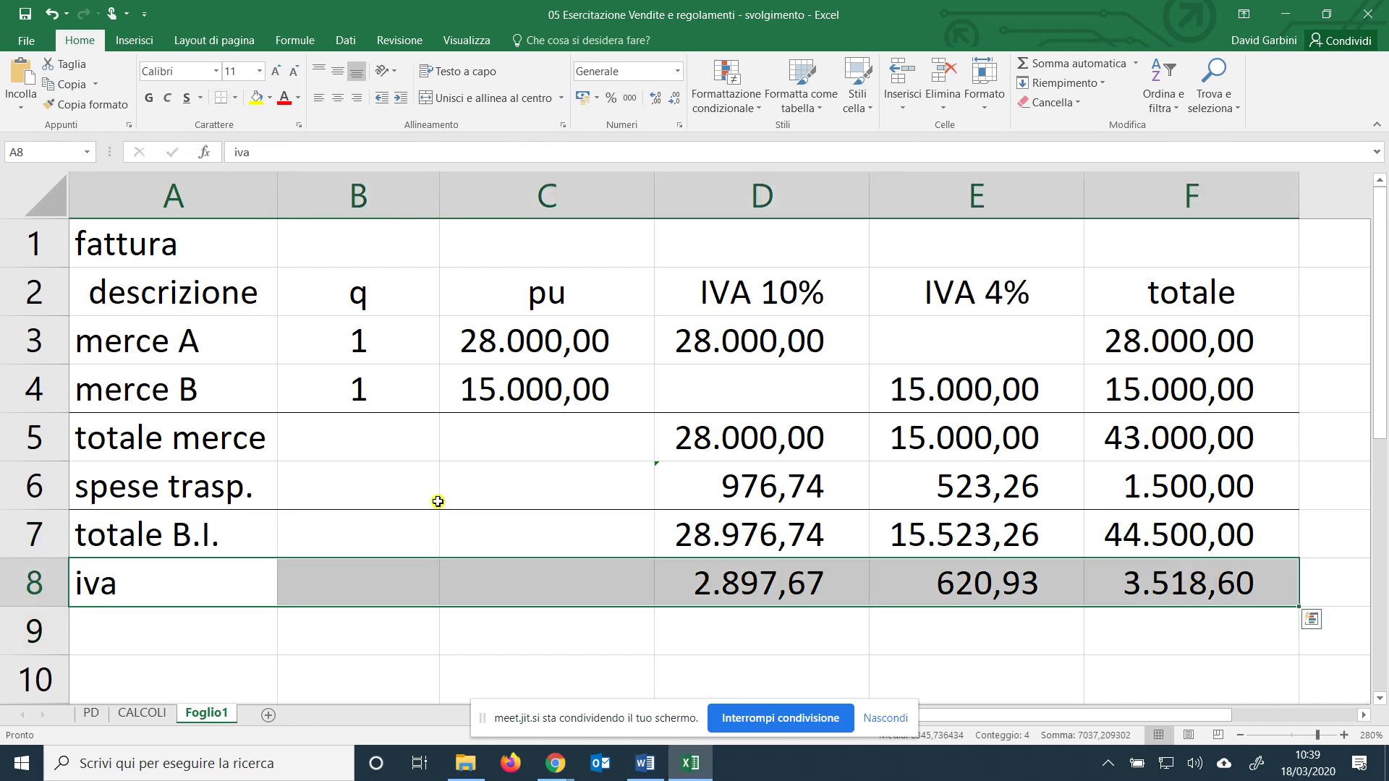
pyautogui.scroll(-1, 457, 494)
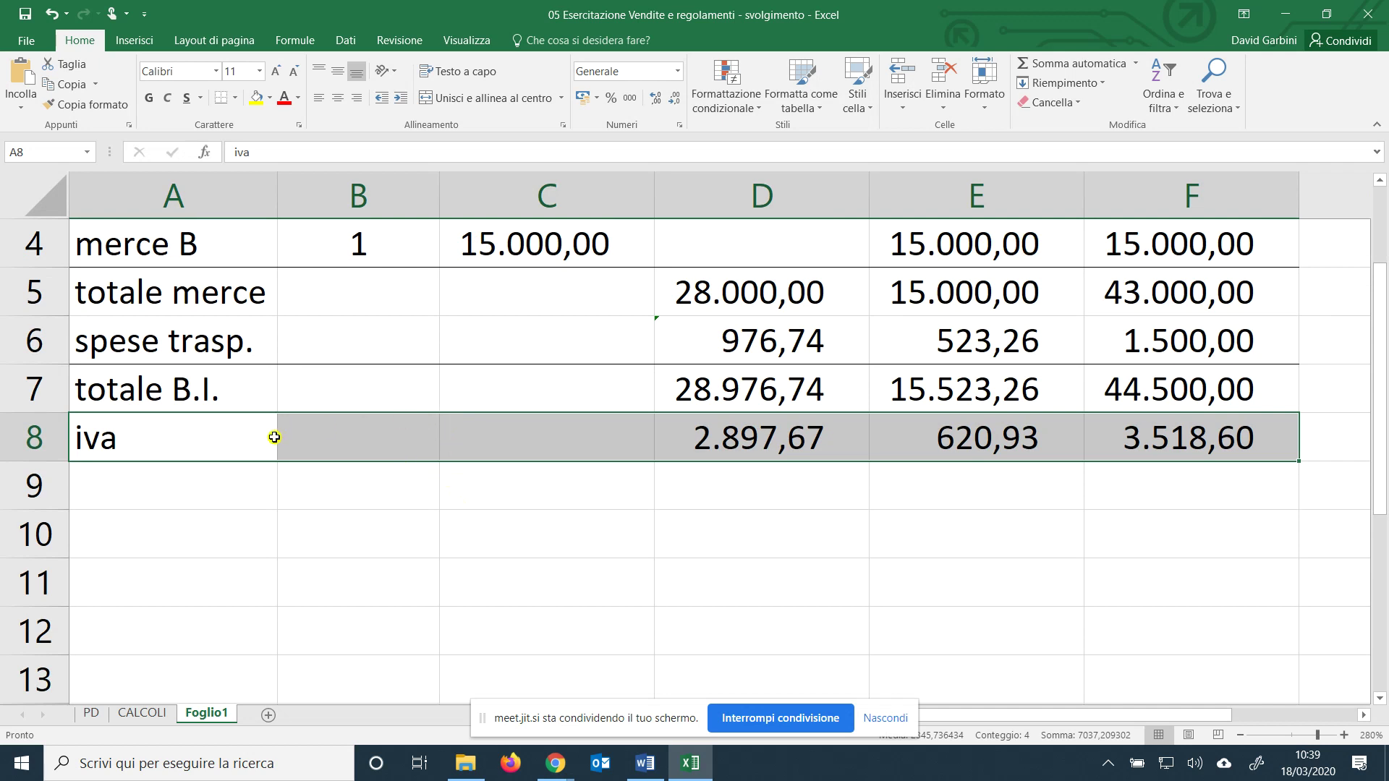
pyautogui.click(240, 472)
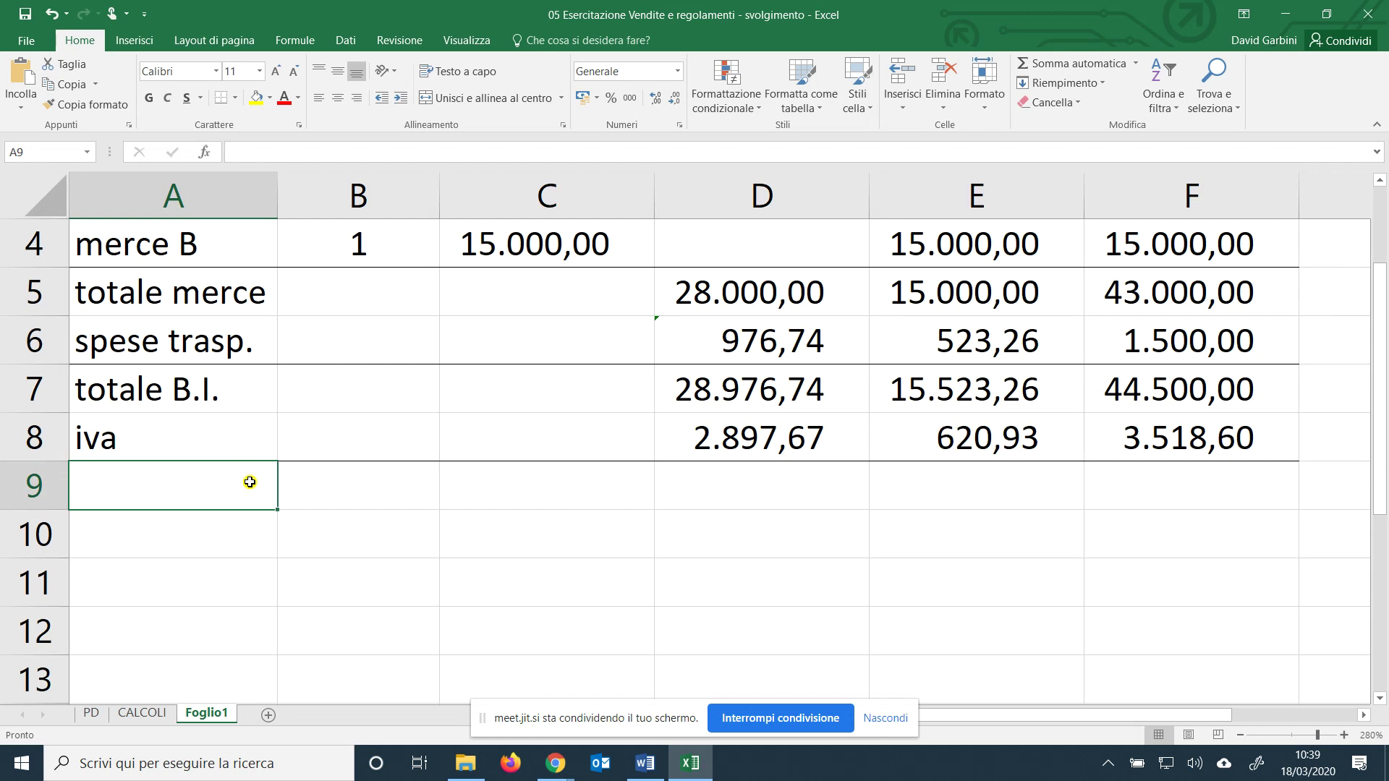
pyautogui.write('tota')
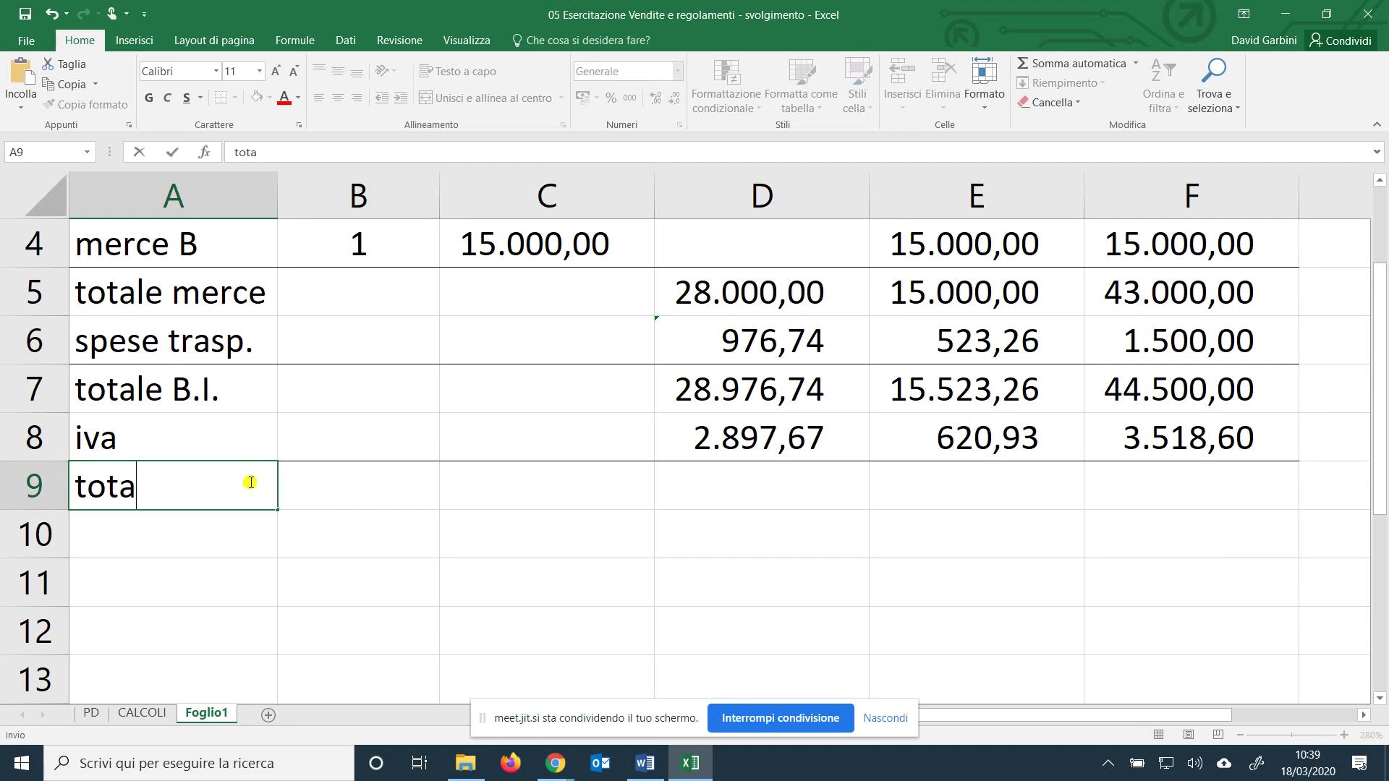
pyautogui.write('le parziale')
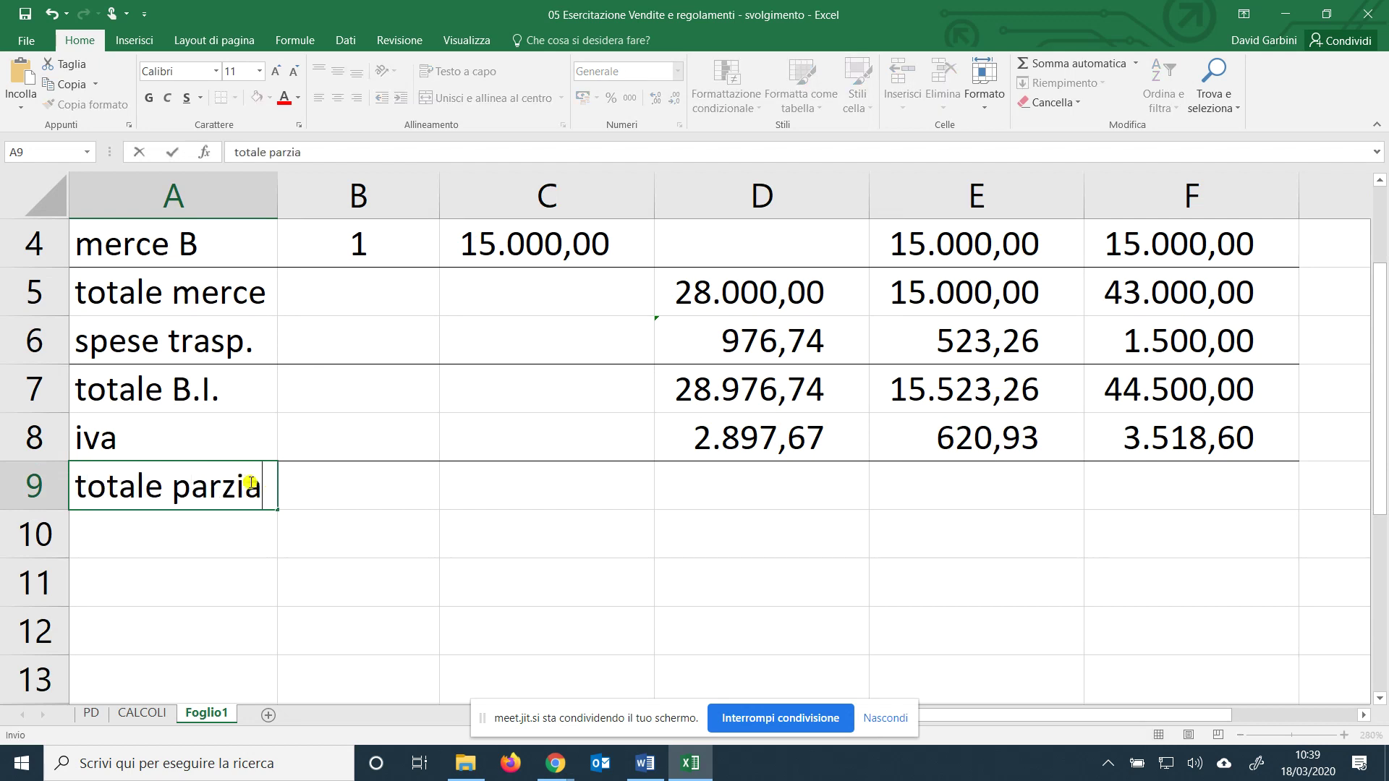
# Add the total taxable base and the total IVA in F9 with the formula =F7+F8.
pyautogui.press('Tab')
pyautogui.press('Tab')
pyautogui.press('Tab')
pyautogui.press('Tab')
pyautogui.press('Tab')
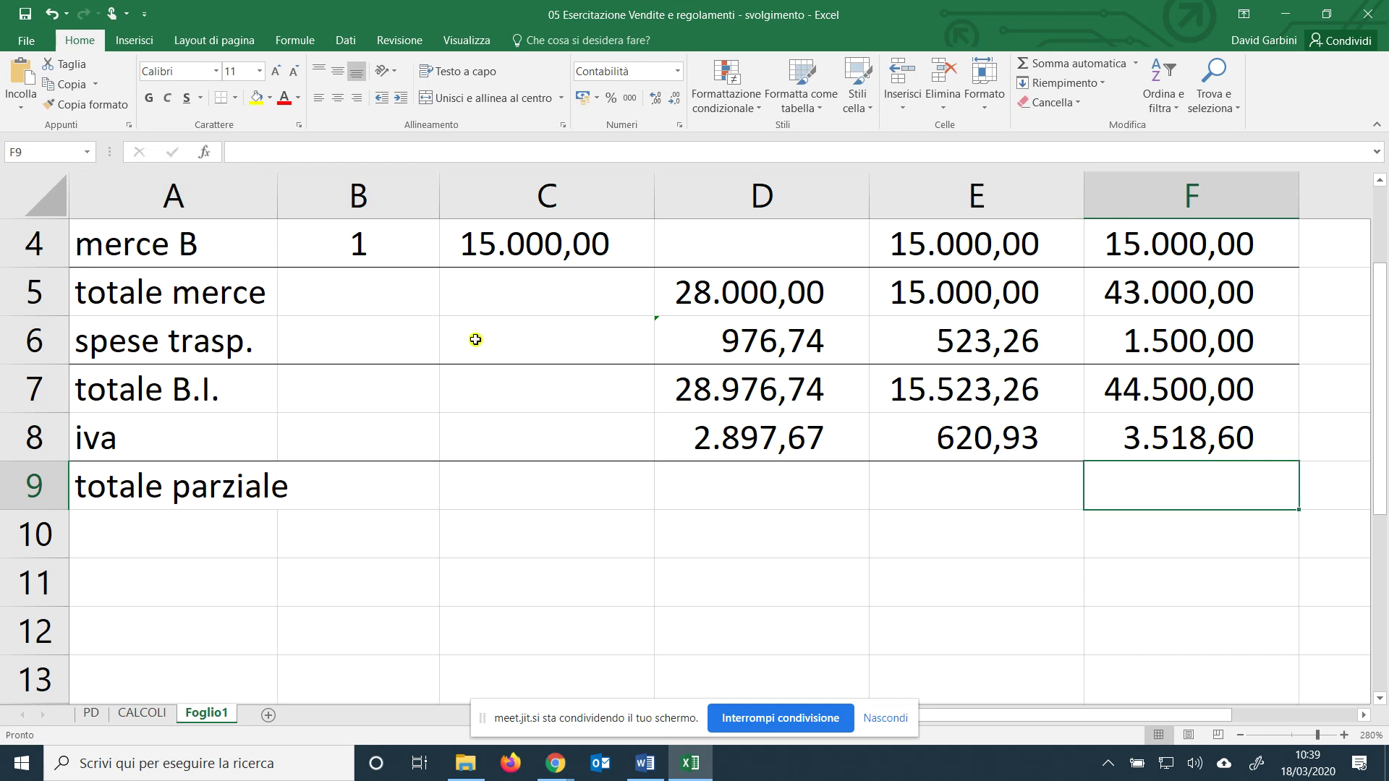
pyautogui.write('=')
pyautogui.click(1156, 402)
pyautogui.write('+')
pyautogui.click(1221, 437)
pyautogui.press('Return')
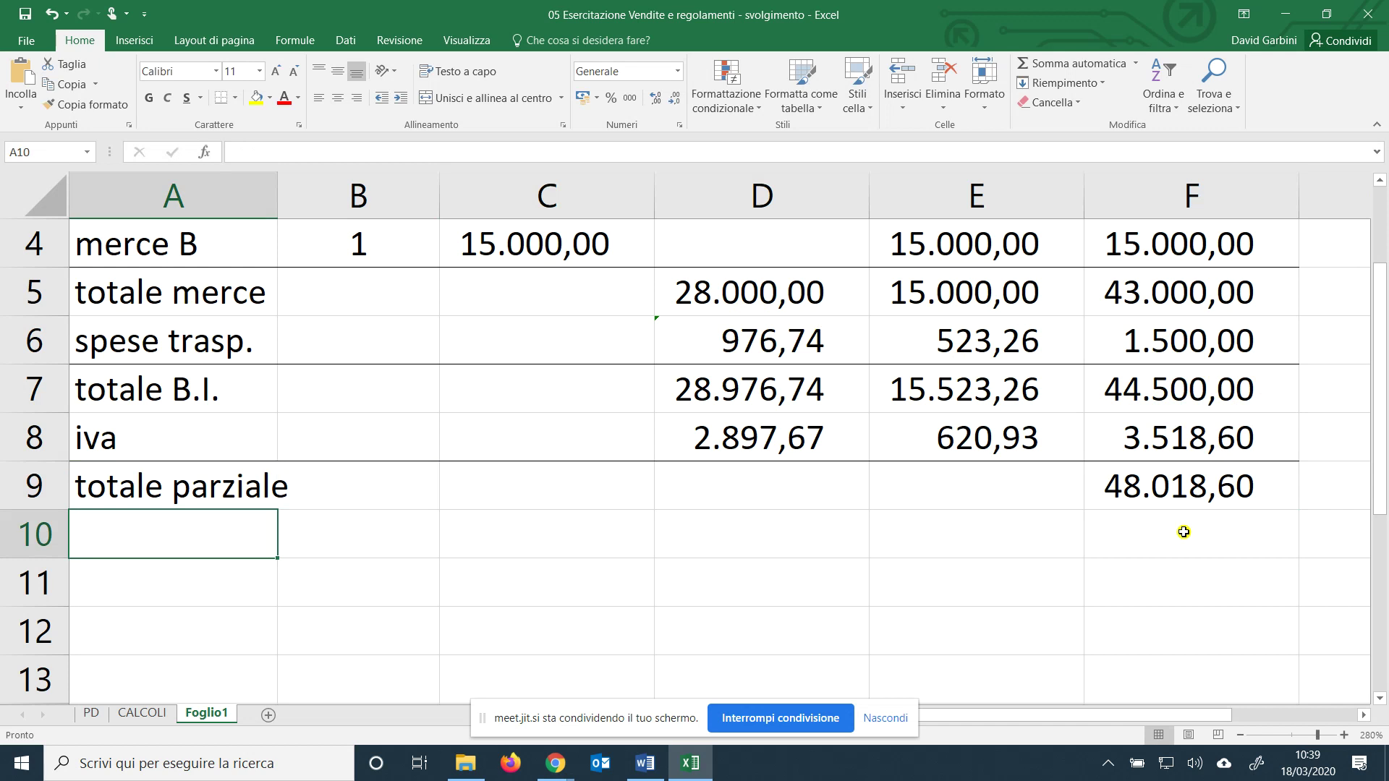
# Enter the label interessi in A10 and calculate the interest in F10 with the formula =F9*6/100*2/12.
pyautogui.write('interessi')
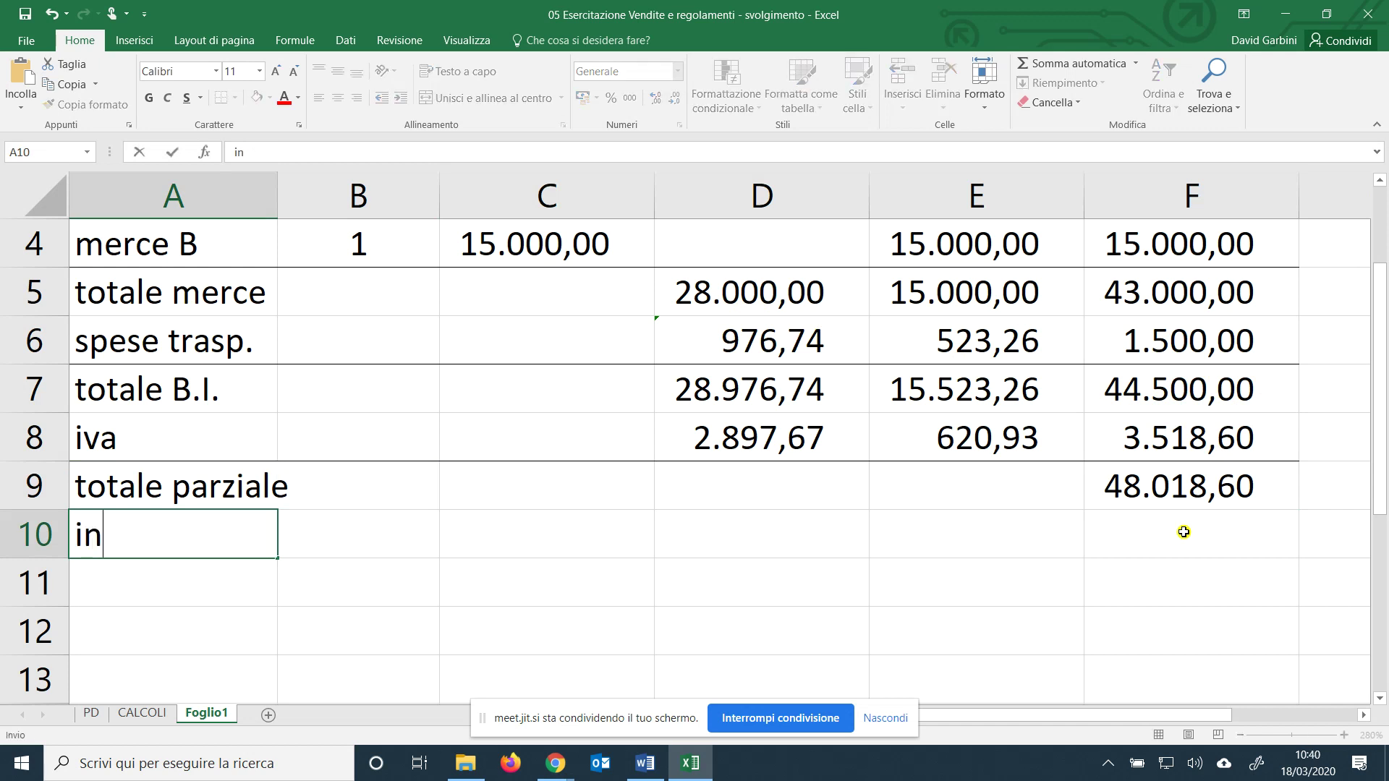
pyautogui.press('Tab')
pyautogui.press('Tab')
pyautogui.press('Tab')
pyautogui.press('Tab')
pyautogui.press('Tab')
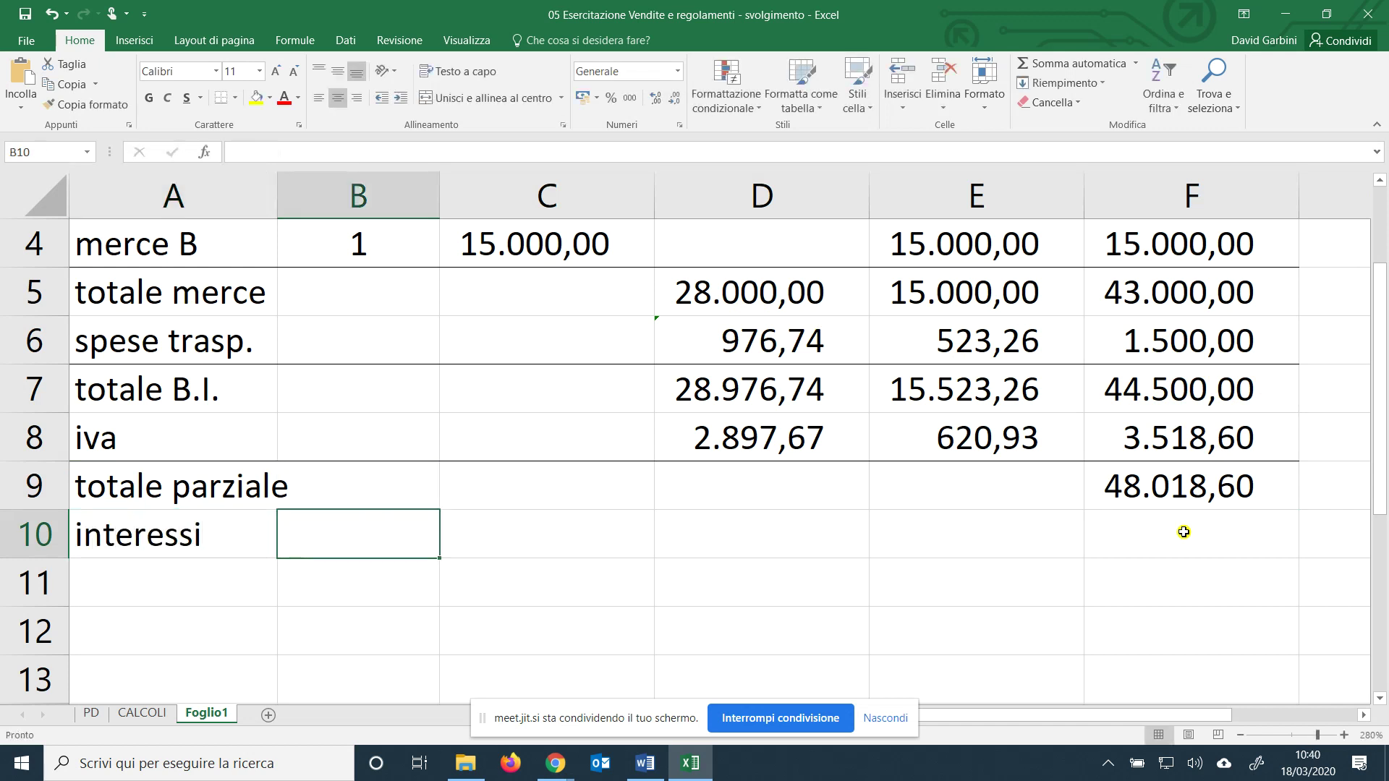
pyautogui.write('=')
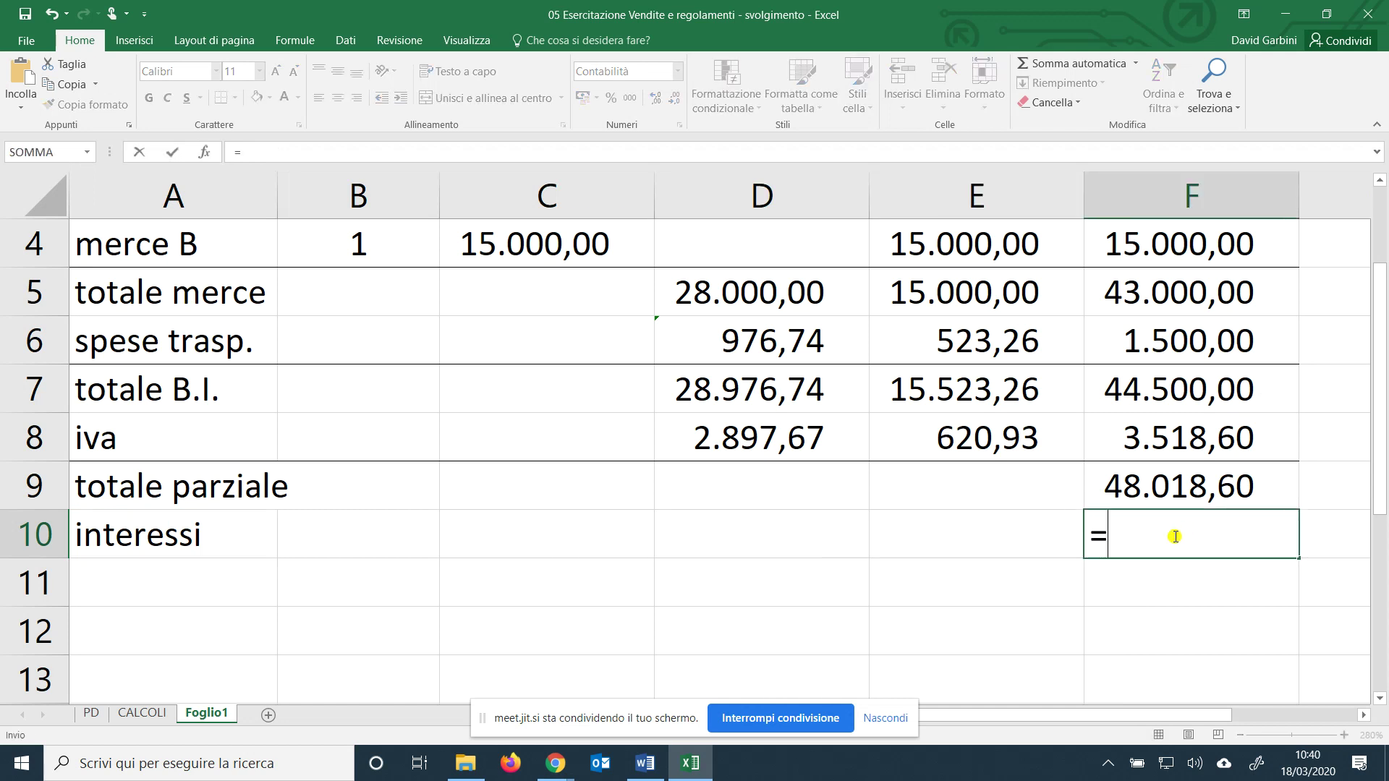
pyautogui.click(1222, 487)
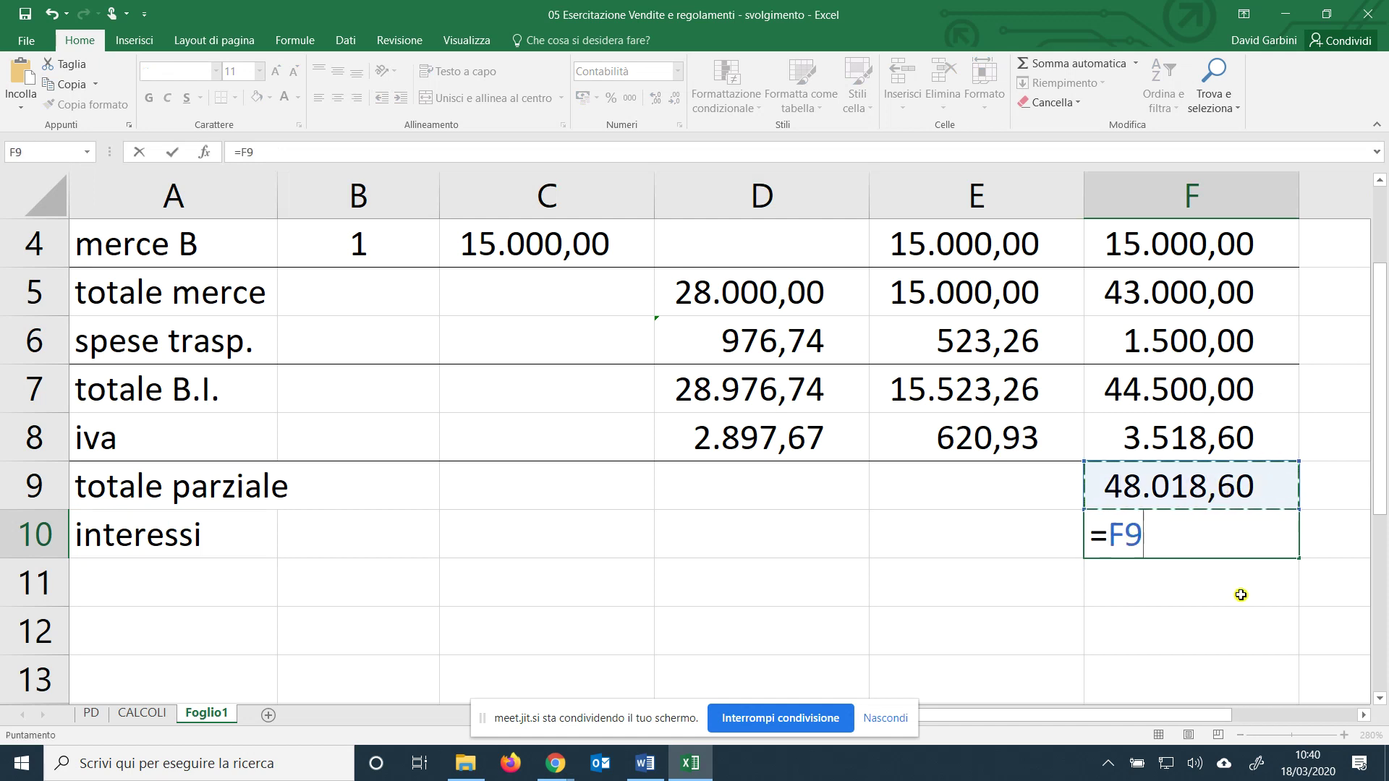
pyautogui.write('*')
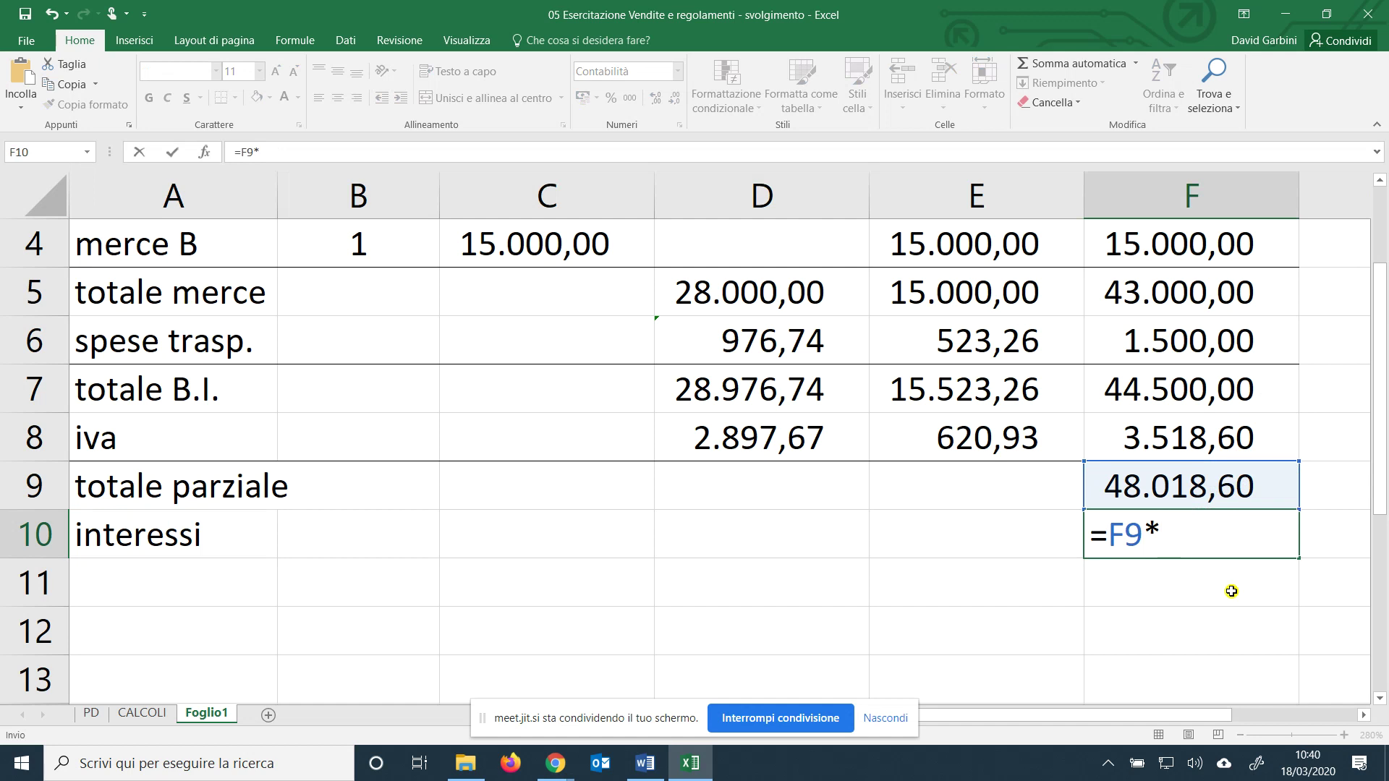
pyautogui.write('6/100')
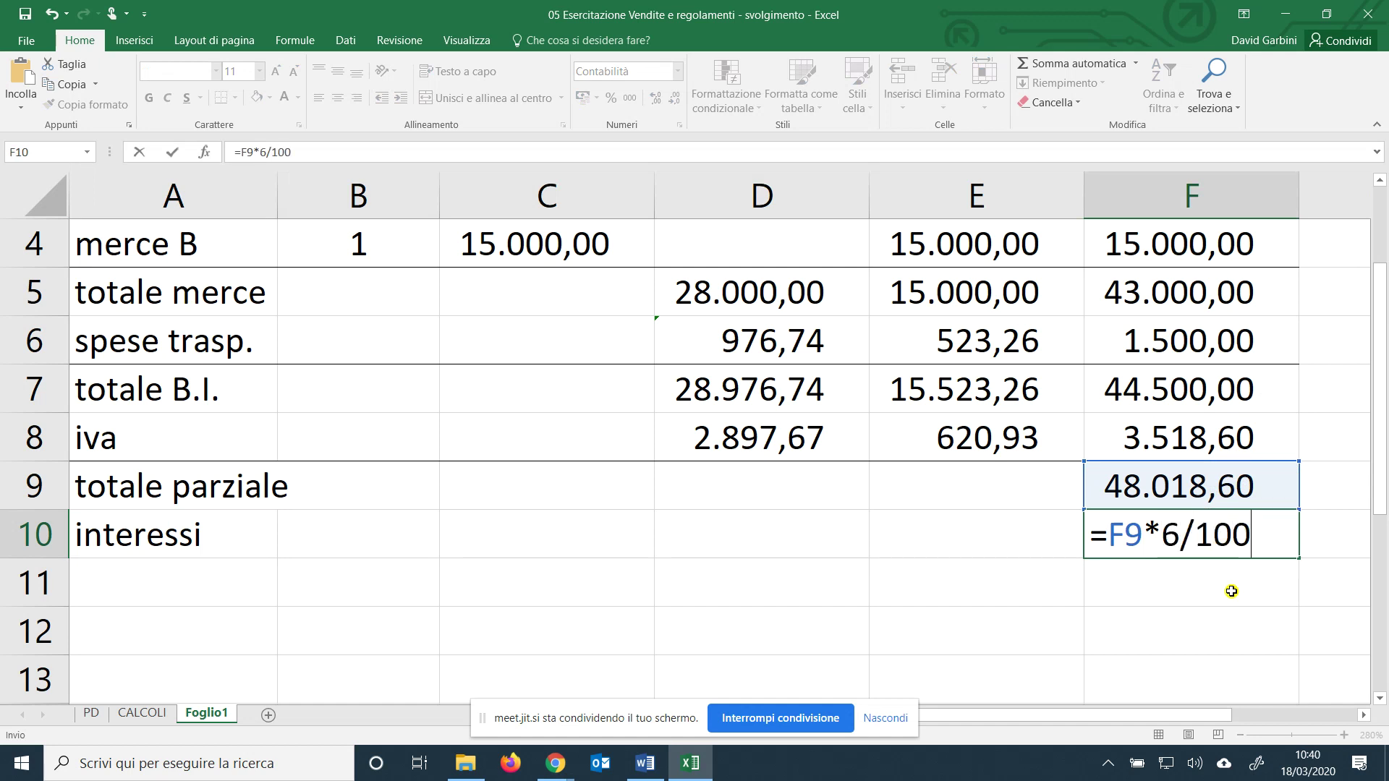
pyautogui.write('*2/12')
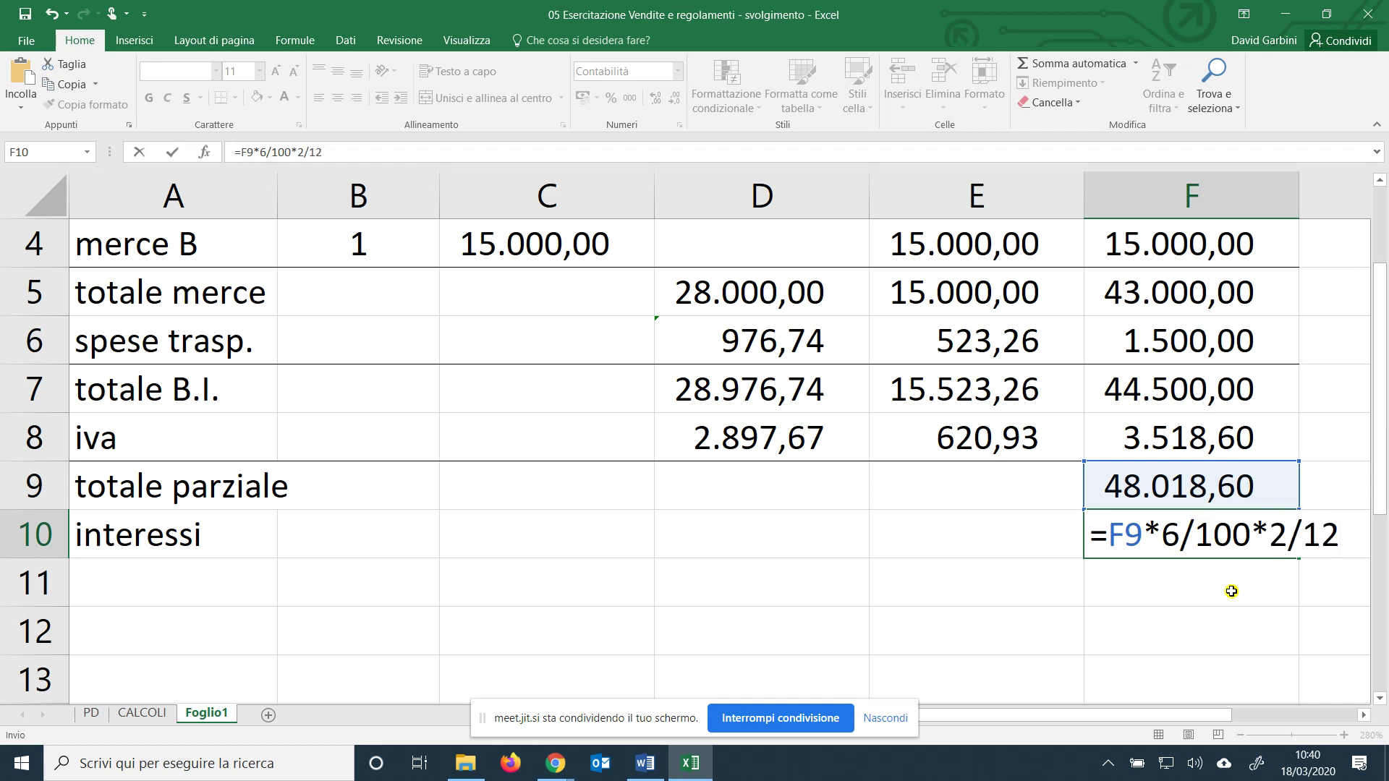
pyautogui.press('Return')
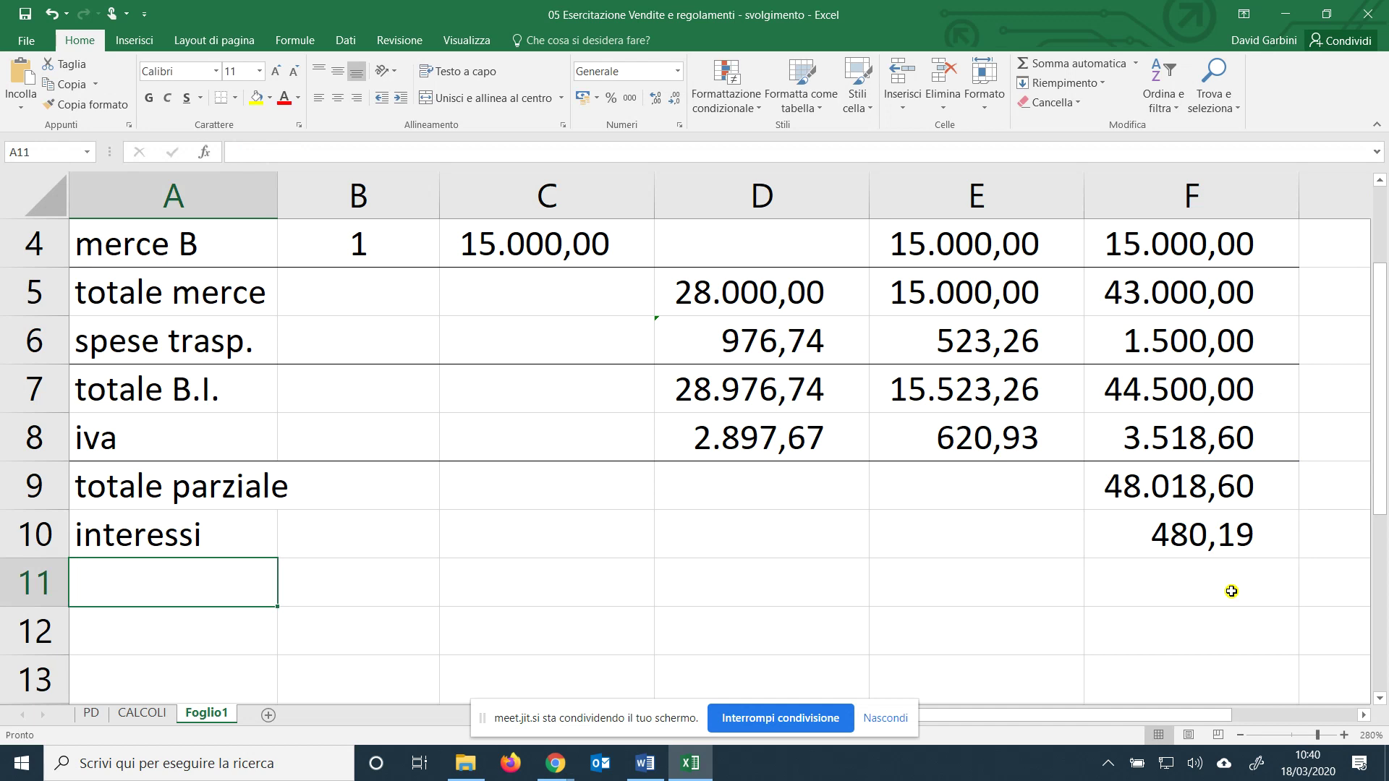
# Add a bottom border under the interessi row A10:F10 and enter the label totale fattura in A11.
pyautogui.moveTo(245, 538); pyautogui.dragTo(1135, 525)
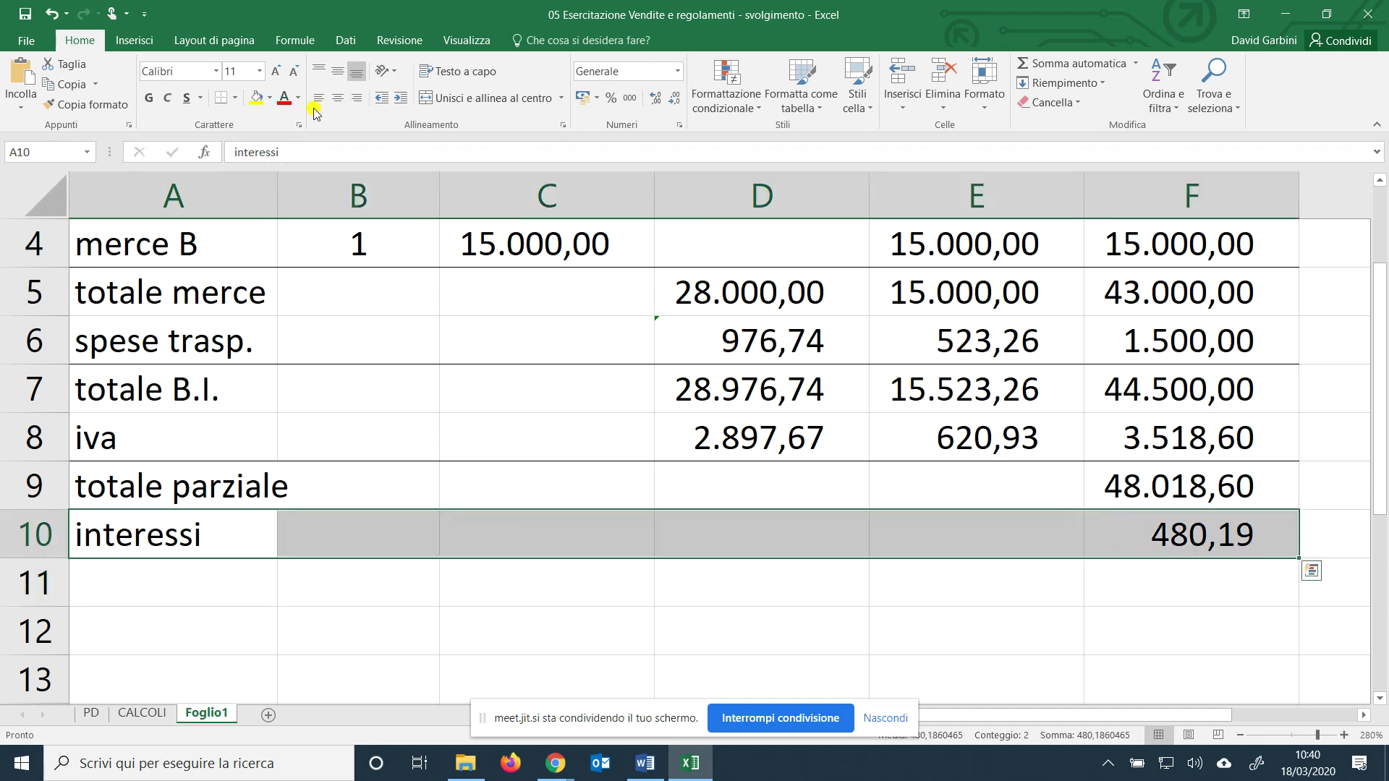
pyautogui.click(222, 97)
pyautogui.click(138, 586)
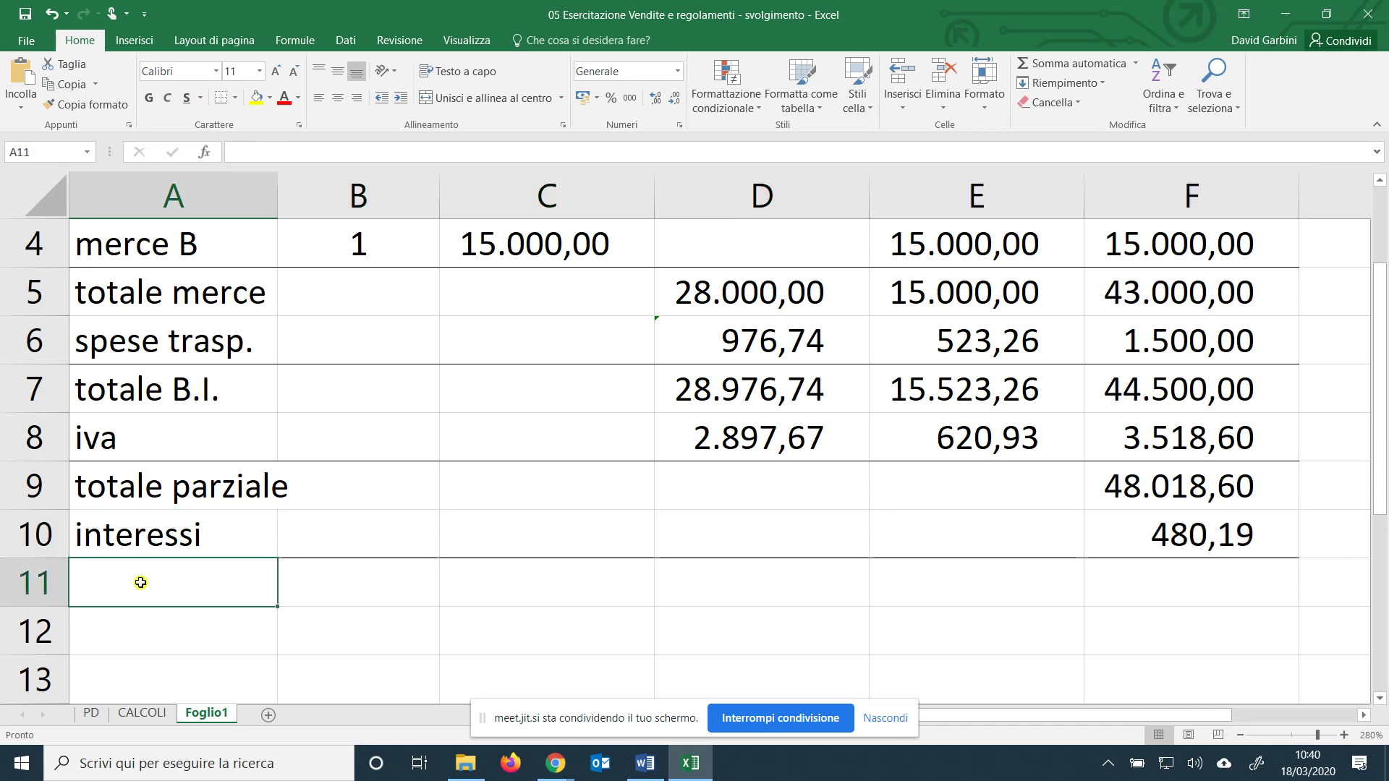
pyautogui.write('totale fattura')
# Calculate the invoice total in F11 with the formula =F9+F10.
pyautogui.press('Tab')
pyautogui.press('Tab')
pyautogui.press('Tab')
pyautogui.press('Tab')
pyautogui.press('Tab')
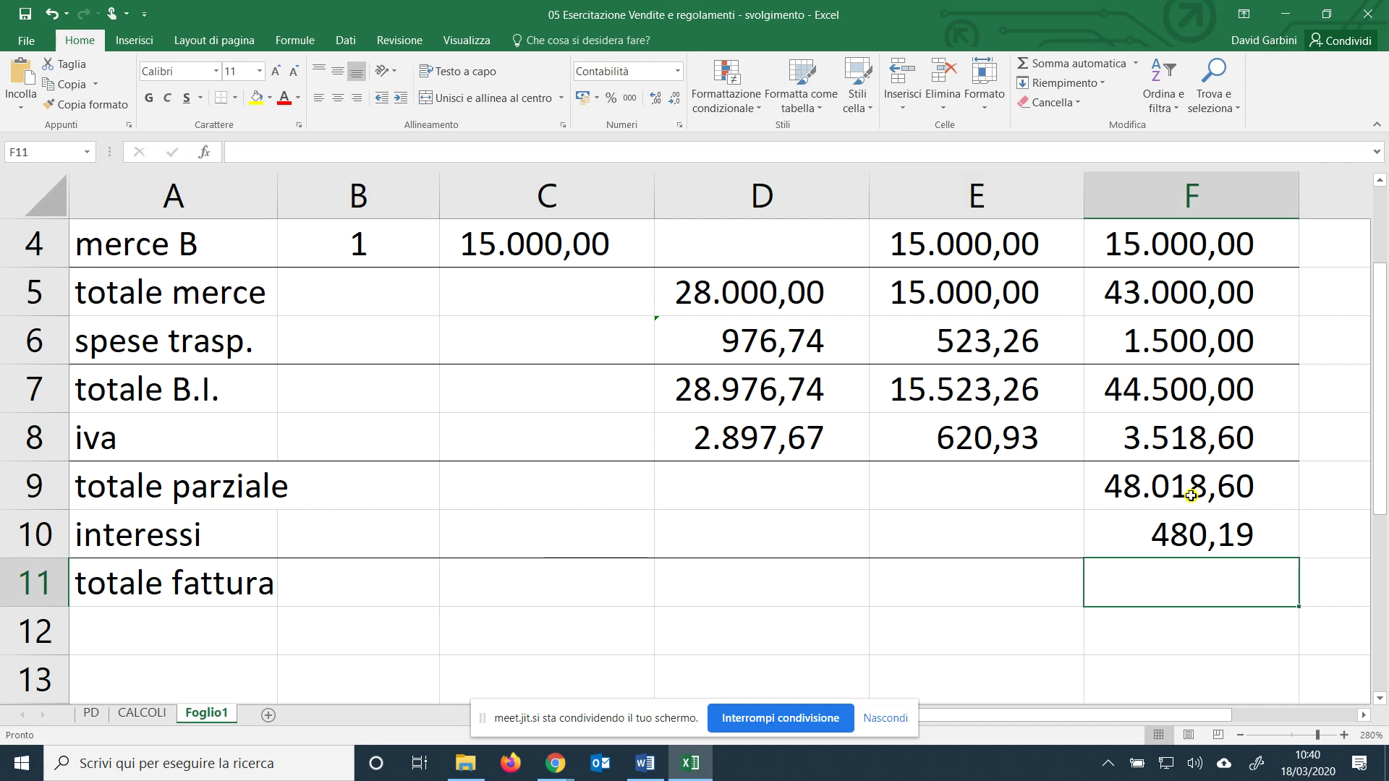
pyautogui.write('=')
pyautogui.click(1187, 489)
pyautogui.write('+')
pyautogui.click(1206, 539)
pyautogui.press('Return')
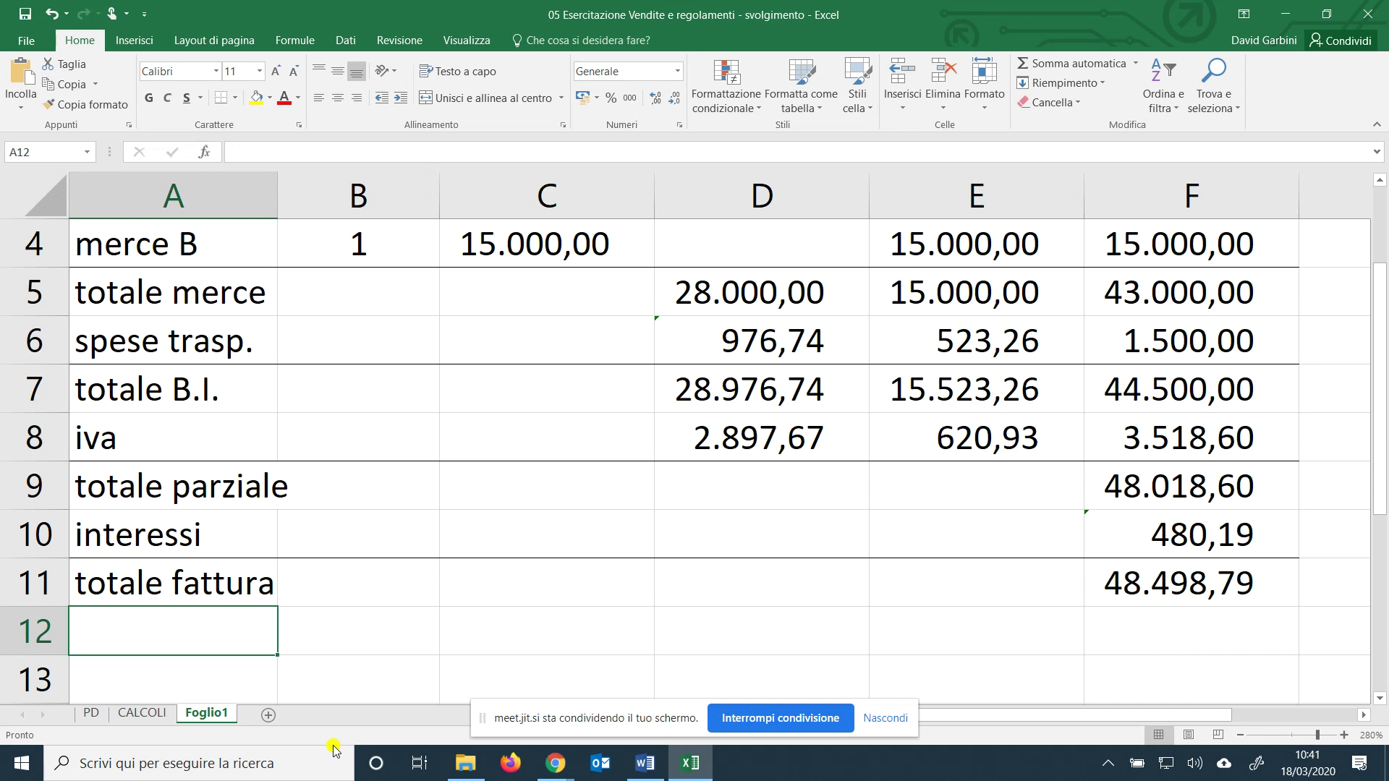
# On the PD sheet, start a journal entry in row 41 dated 13/03 with account merci c/vendita and variation ve+.
pyautogui.click(91, 713)
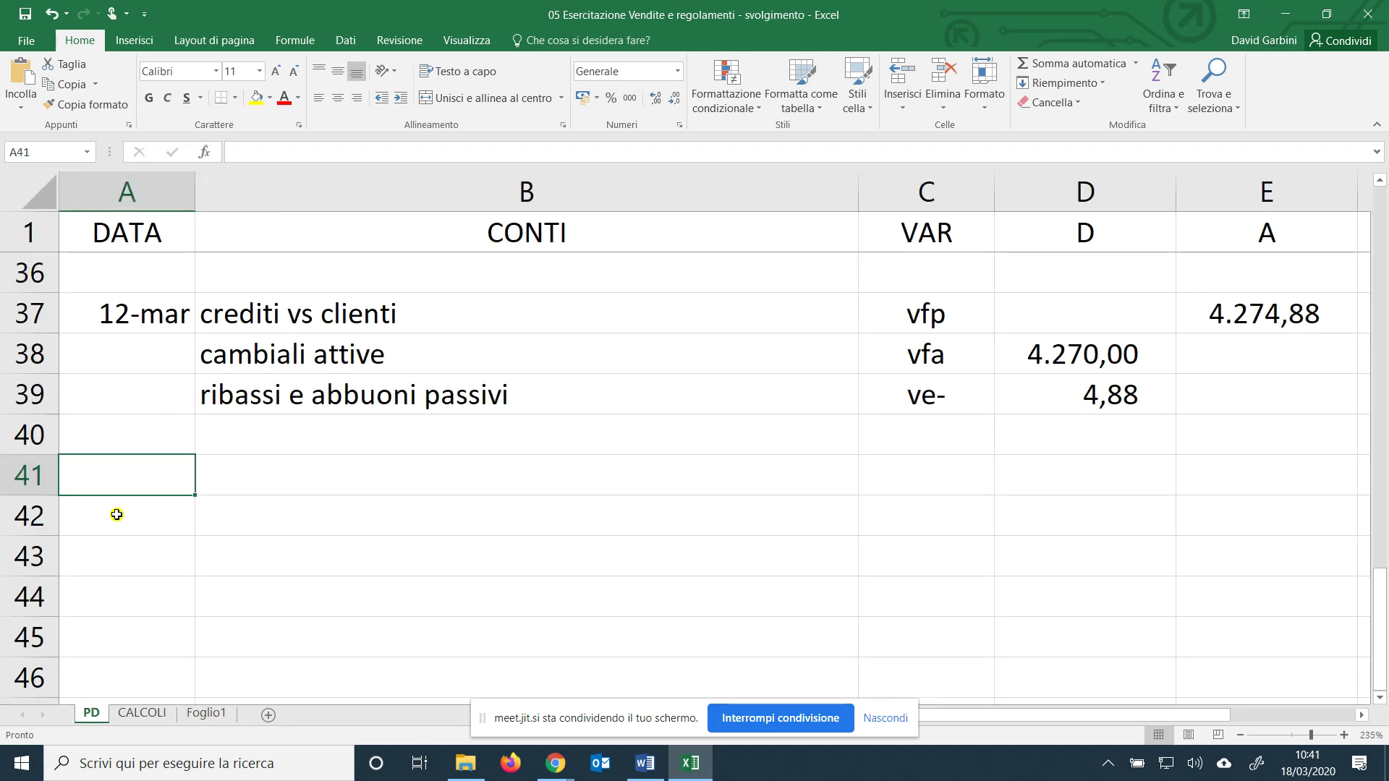
pyautogui.click(204, 714)
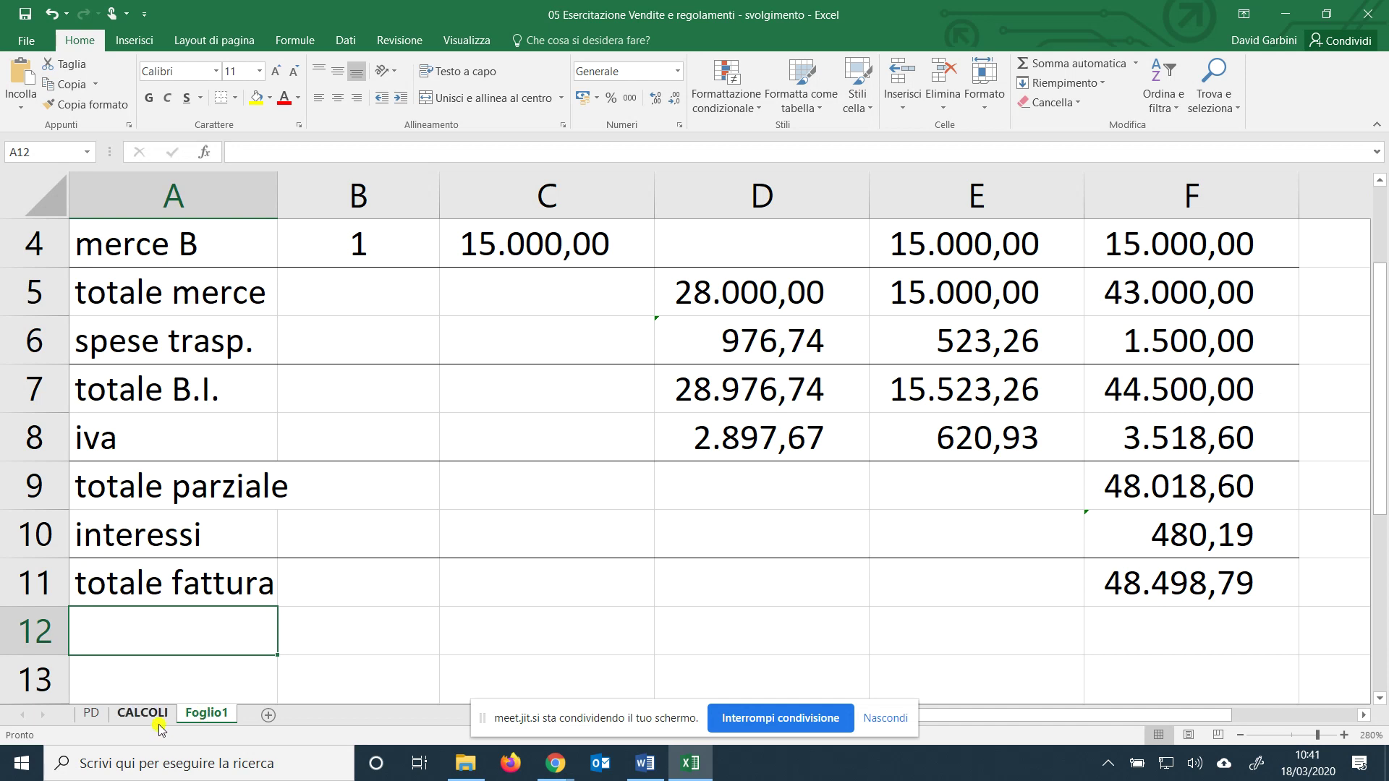
pyautogui.click(91, 715)
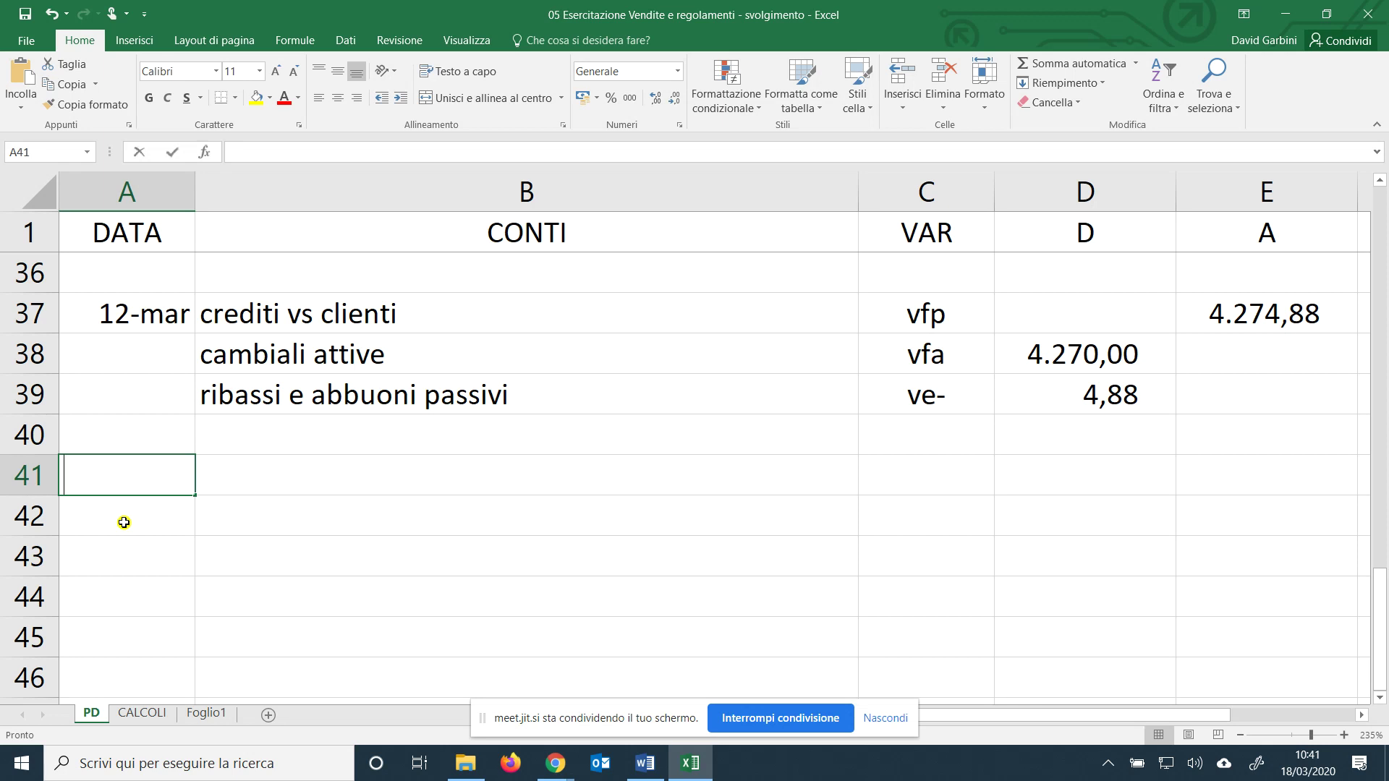
pyautogui.write('13/03')
pyautogui.press('Tab')
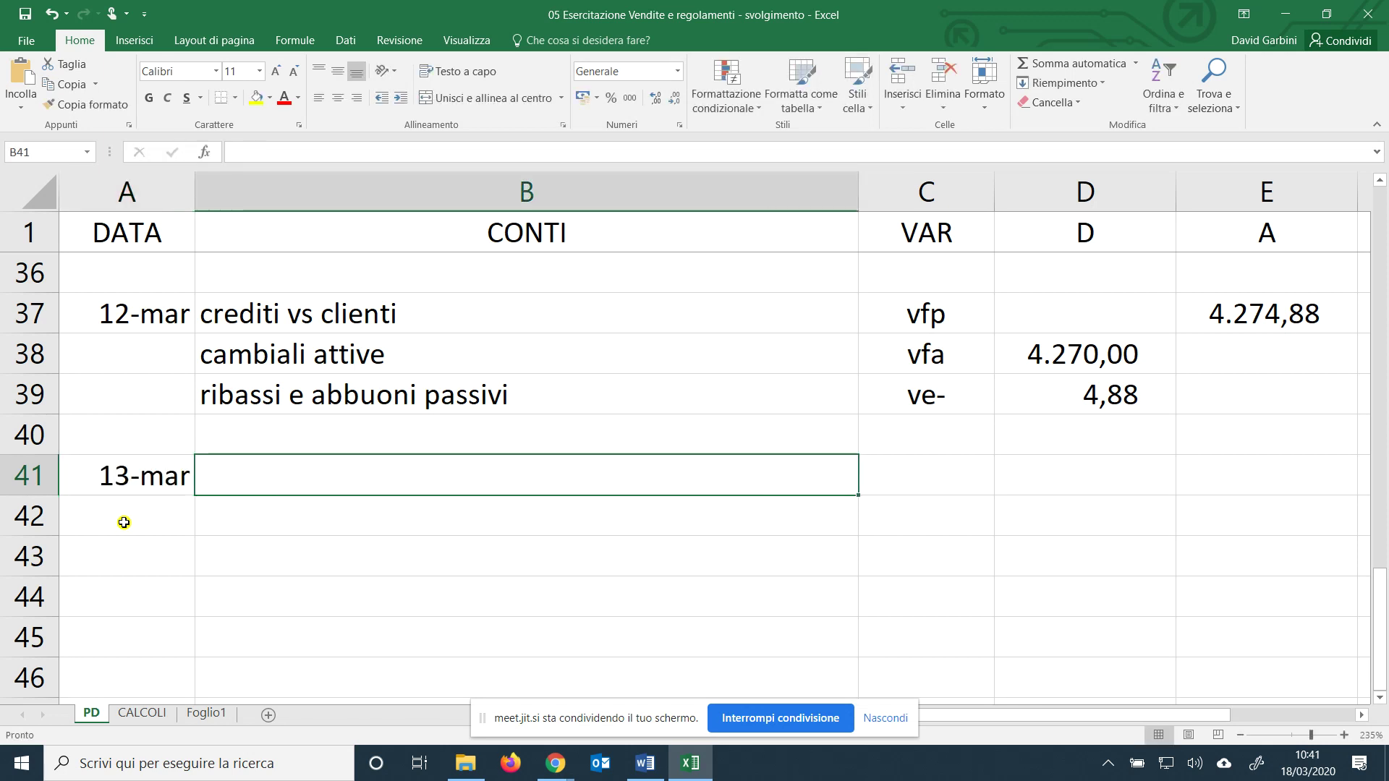
pyautogui.write('merci c')
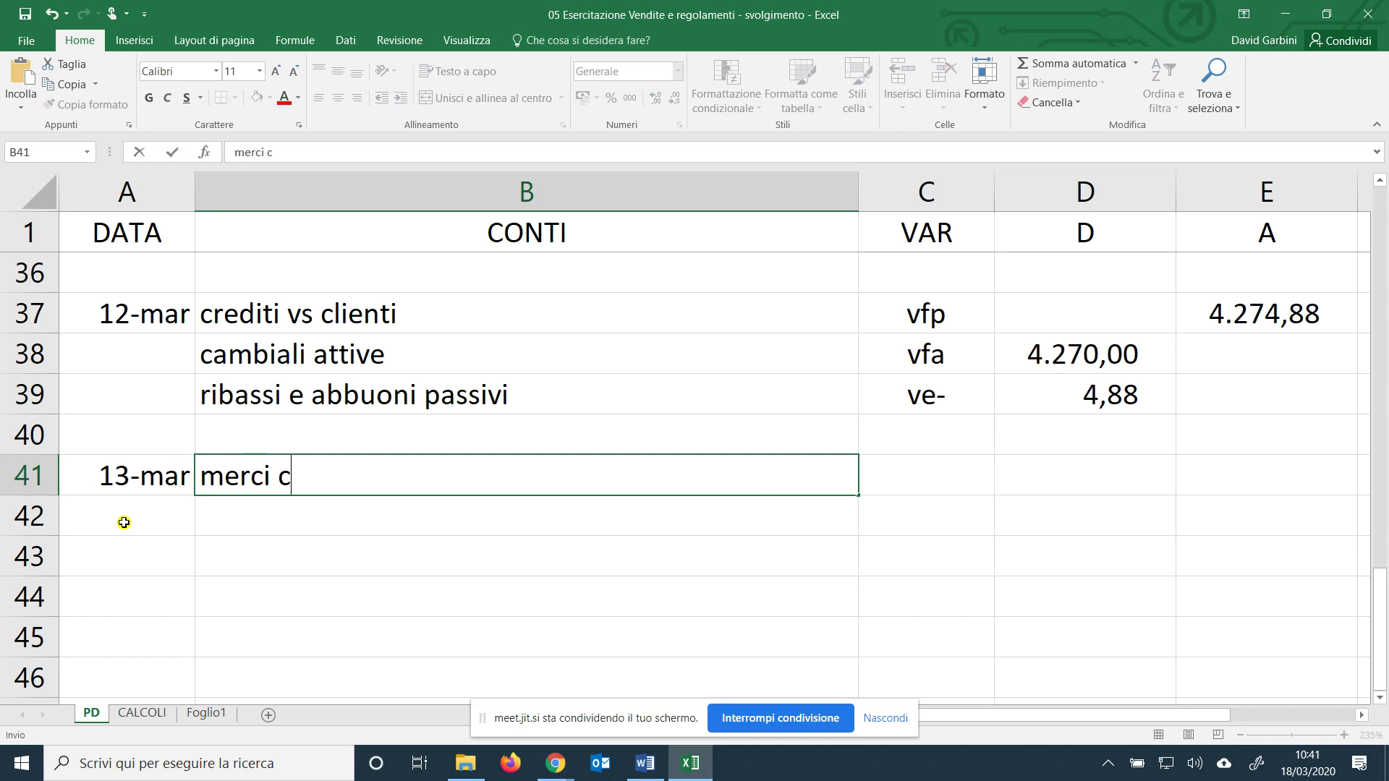
pyautogui.write('/vendita')
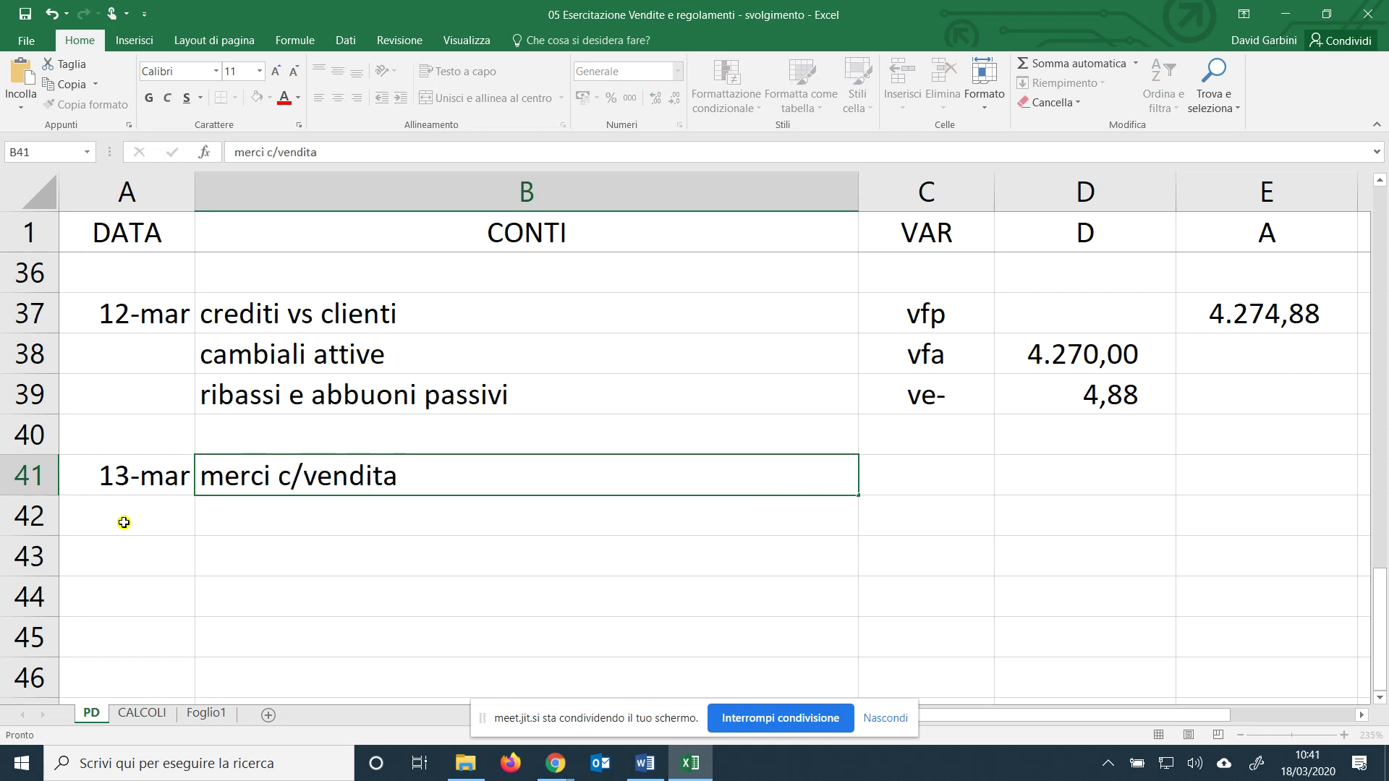
pyautogui.press('Tab')
pyautogui.write('ve')
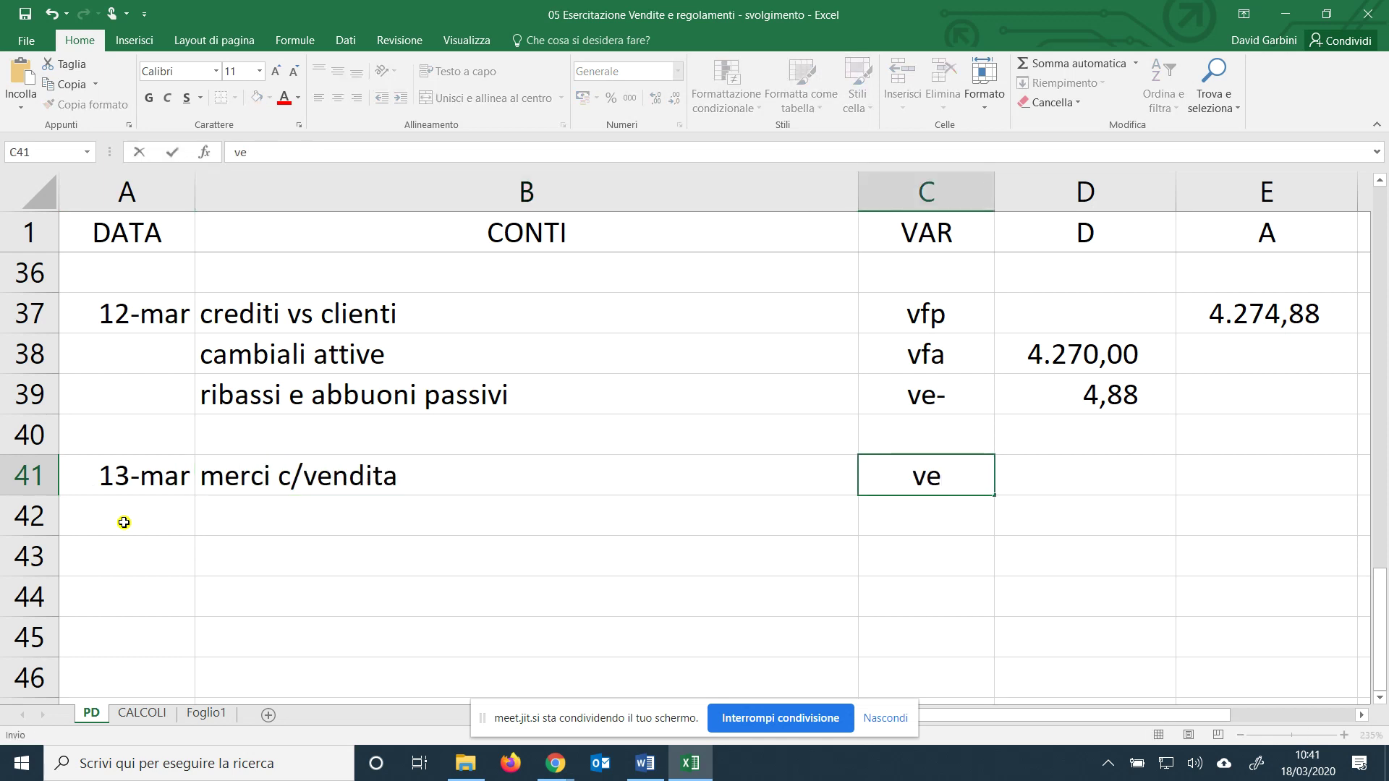
pyautogui.write('+')
# Link the credit amount of merci c/vendita in E41 to the goods total with =Foglio1!F5.
pyautogui.press('Tab')
pyautogui.press('Tab')
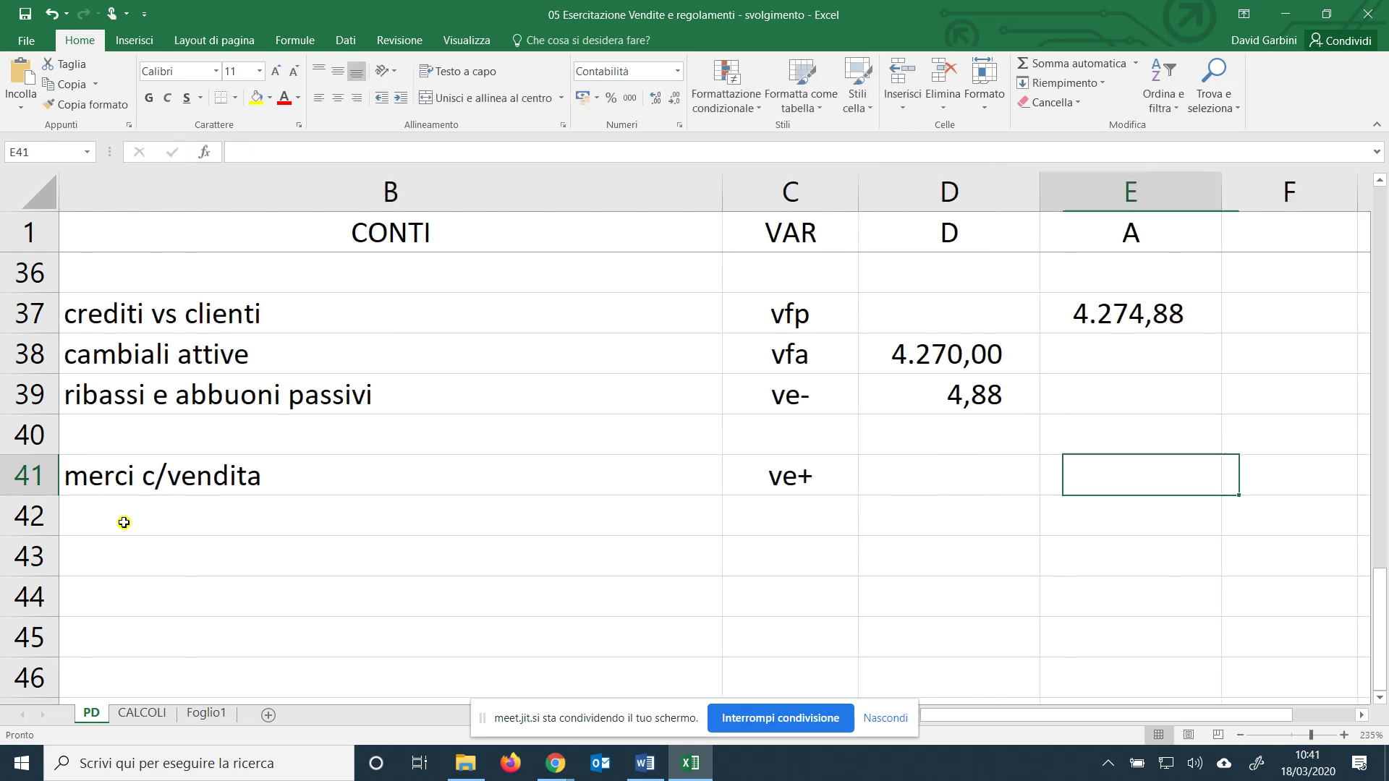
pyautogui.moveTo(1001, 716); pyautogui.dragTo(944, 713)
pyautogui.write('=')
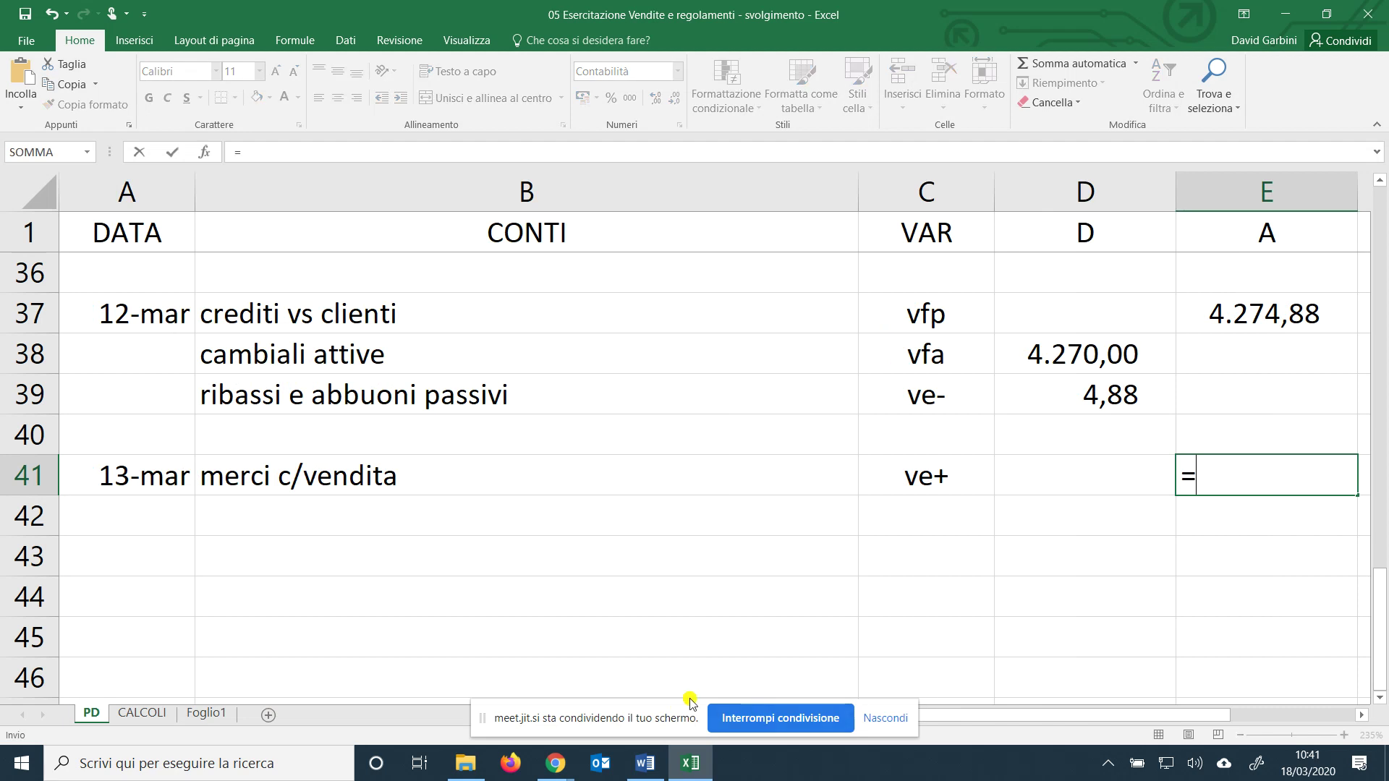
pyautogui.click(206, 712)
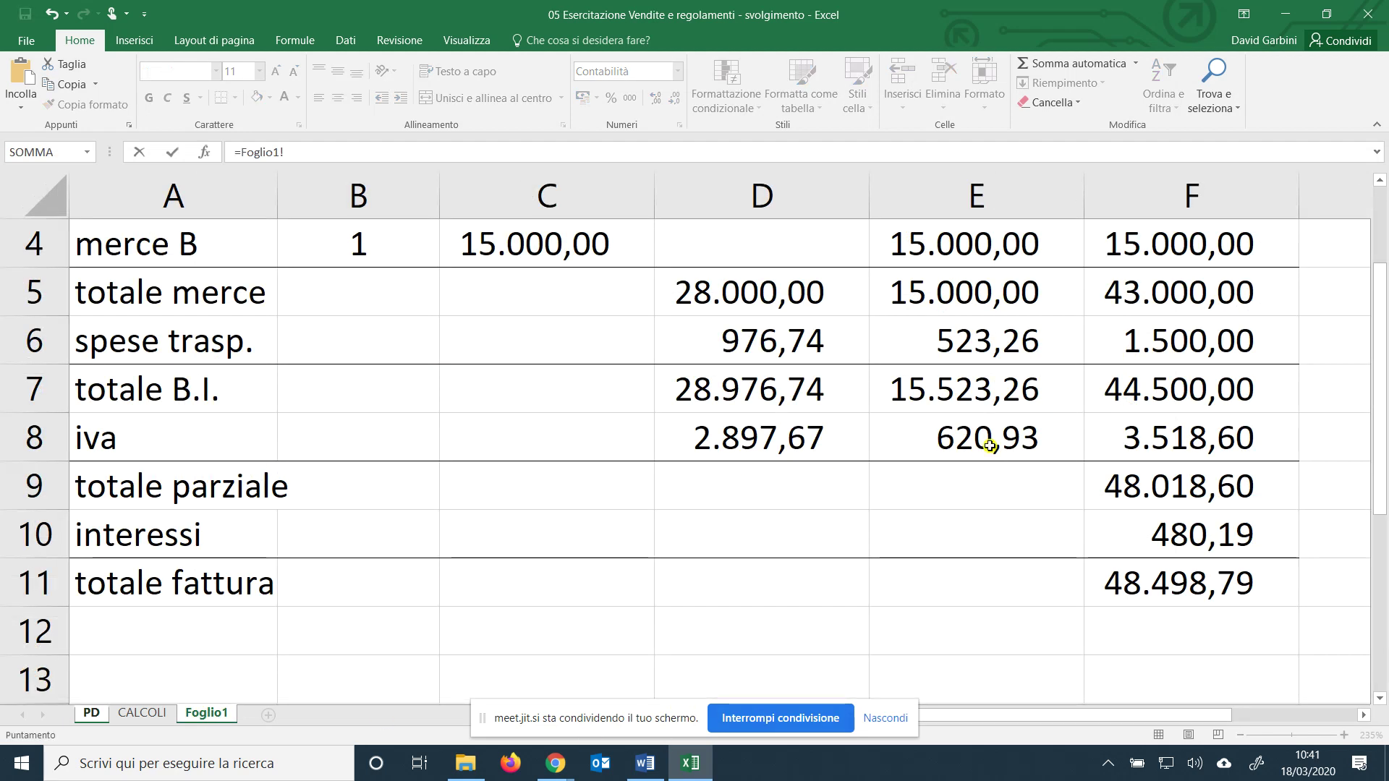
pyautogui.click(1155, 288)
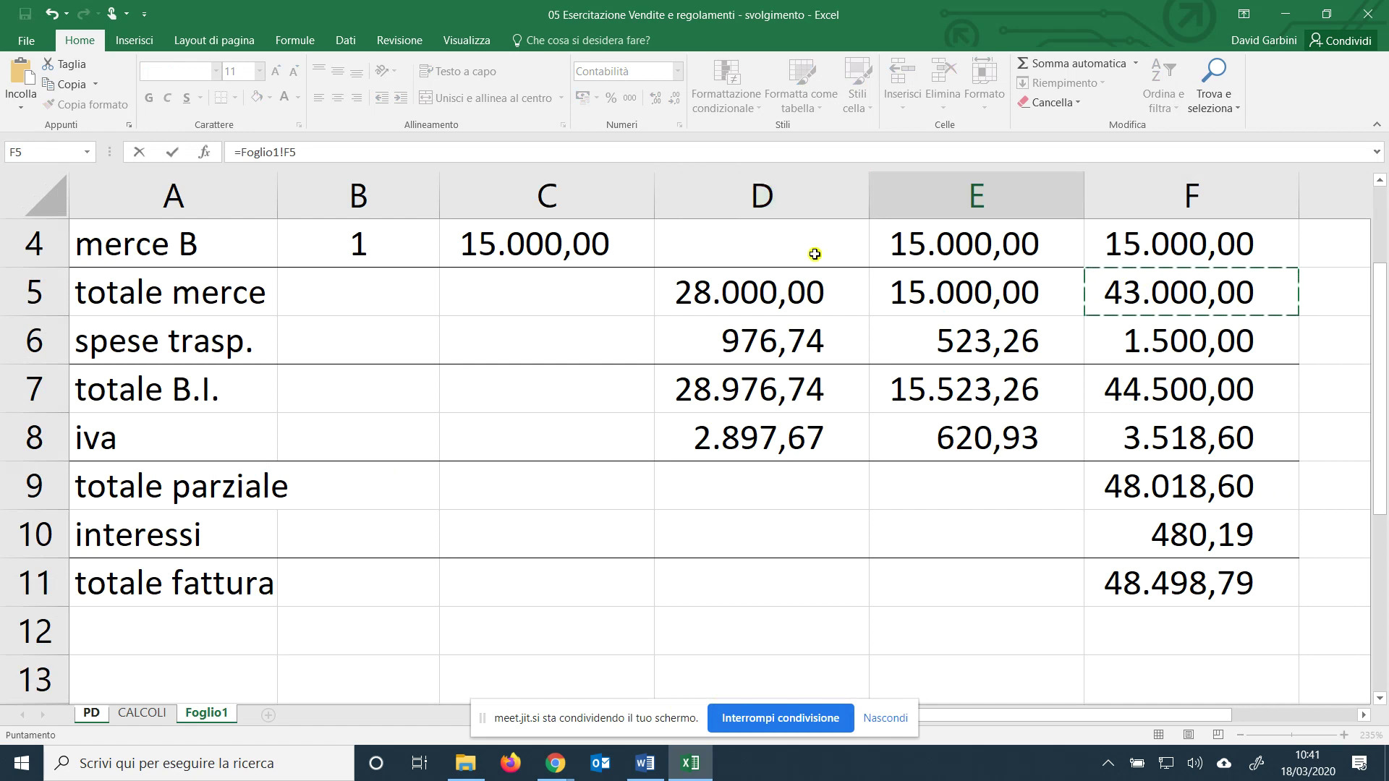
pyautogui.scroll(1, 814, 253)
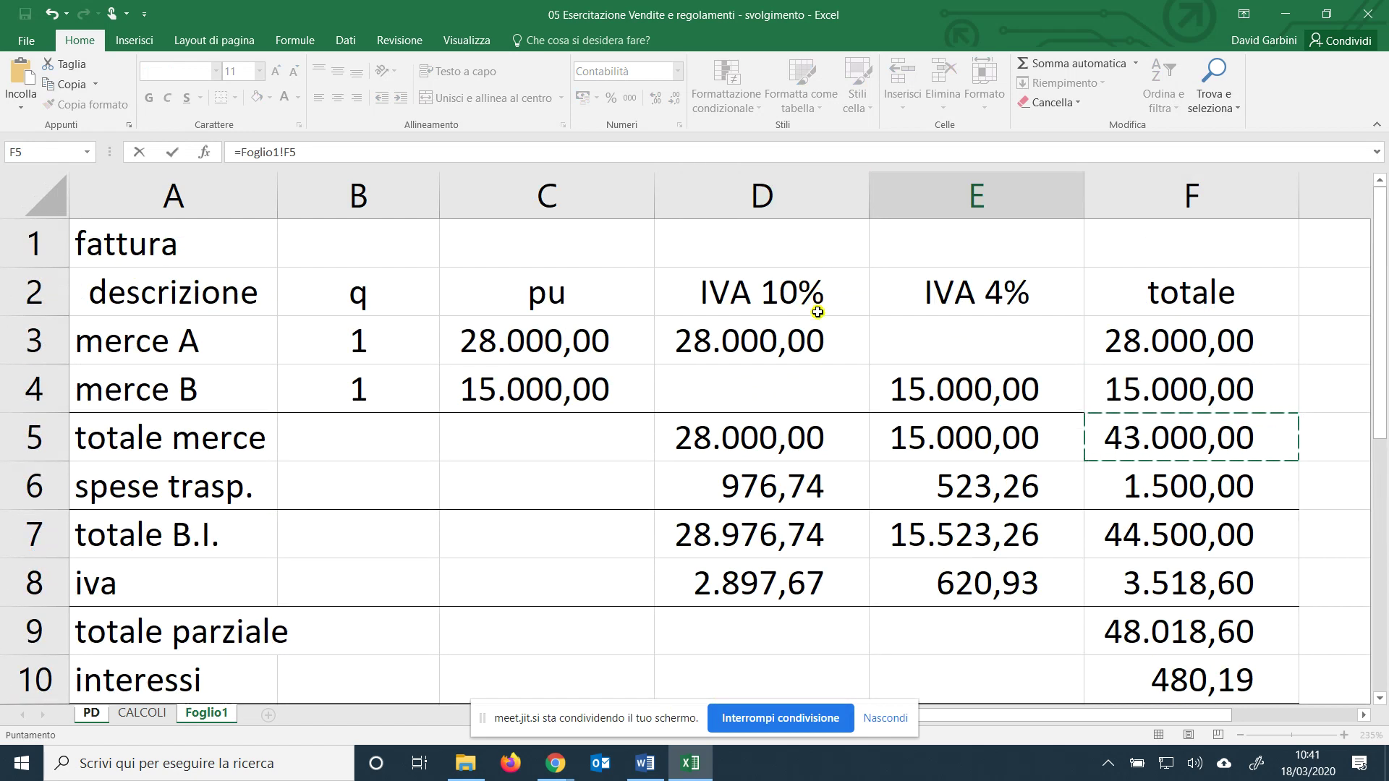
pyautogui.press('Return')
# In row 42 of the PD sheet, enter the account rimb. Spese di trasporto with variation ve+.
pyautogui.click(385, 513)
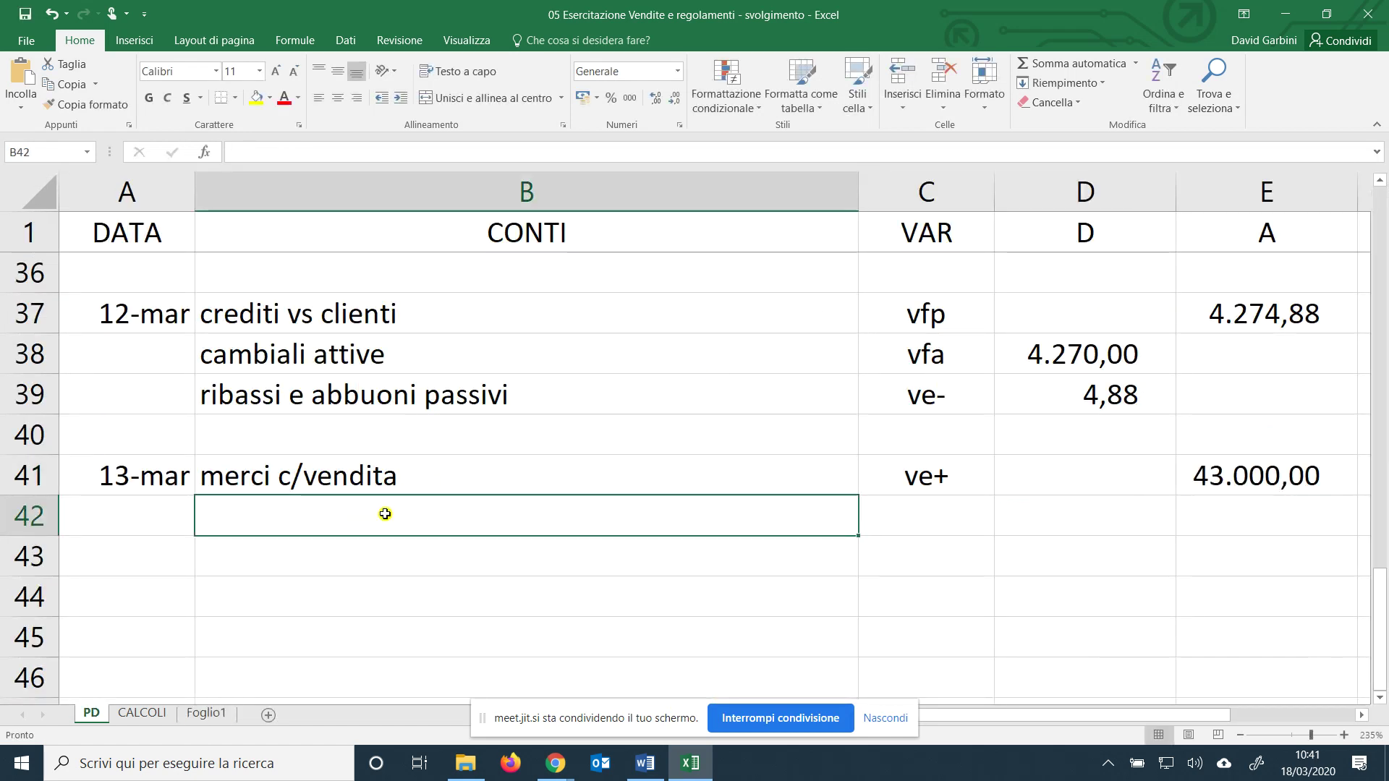
pyautogui.write('rimb. spese di tr')
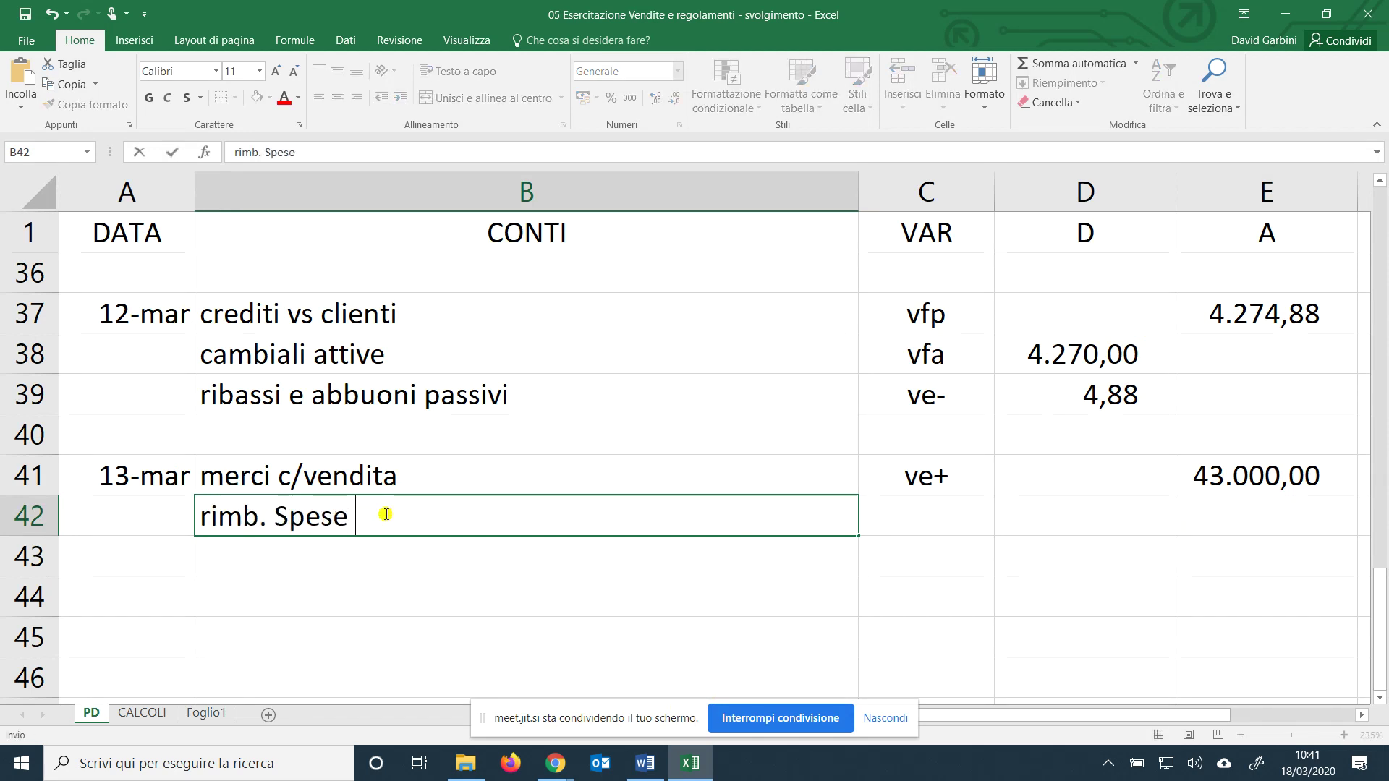
pyautogui.write('asport')
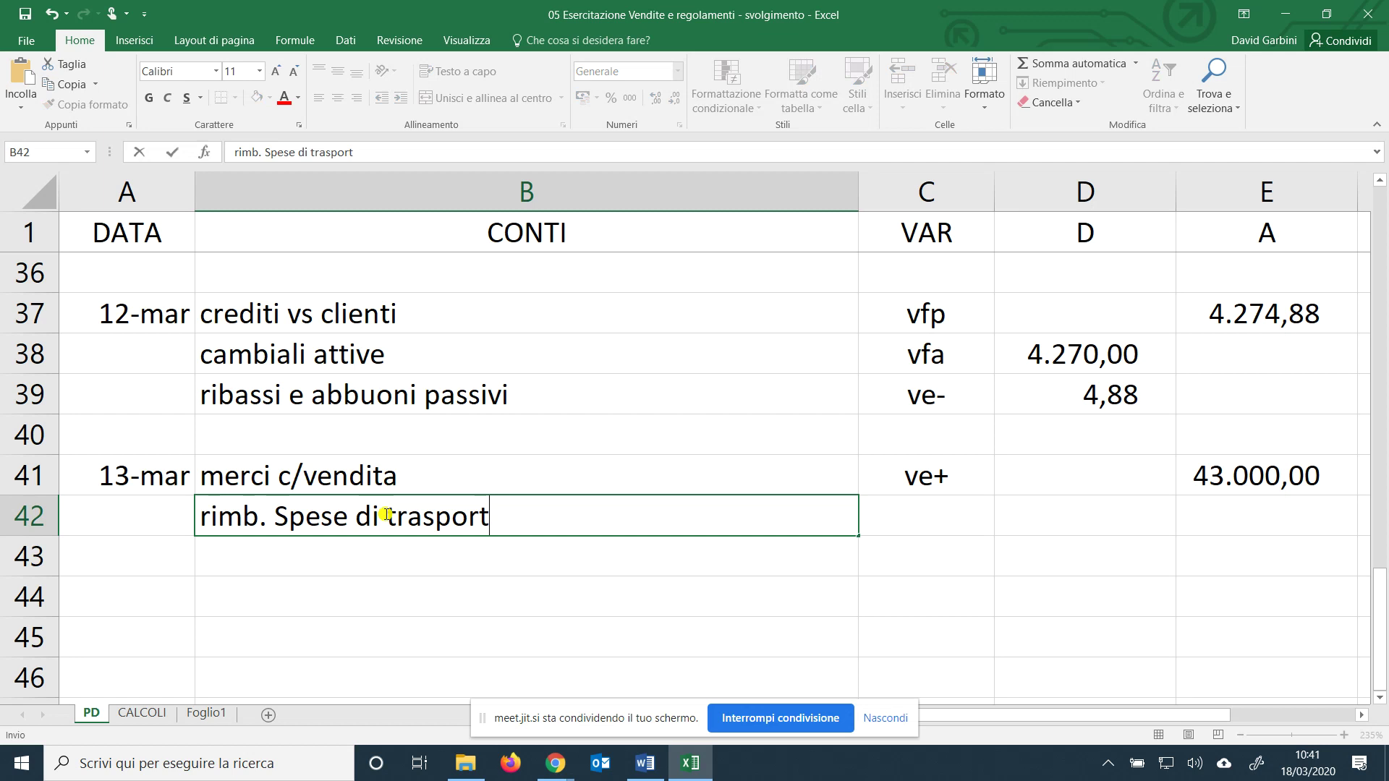
pyautogui.press('Tab')
pyautogui.doubleClick(613, 511)
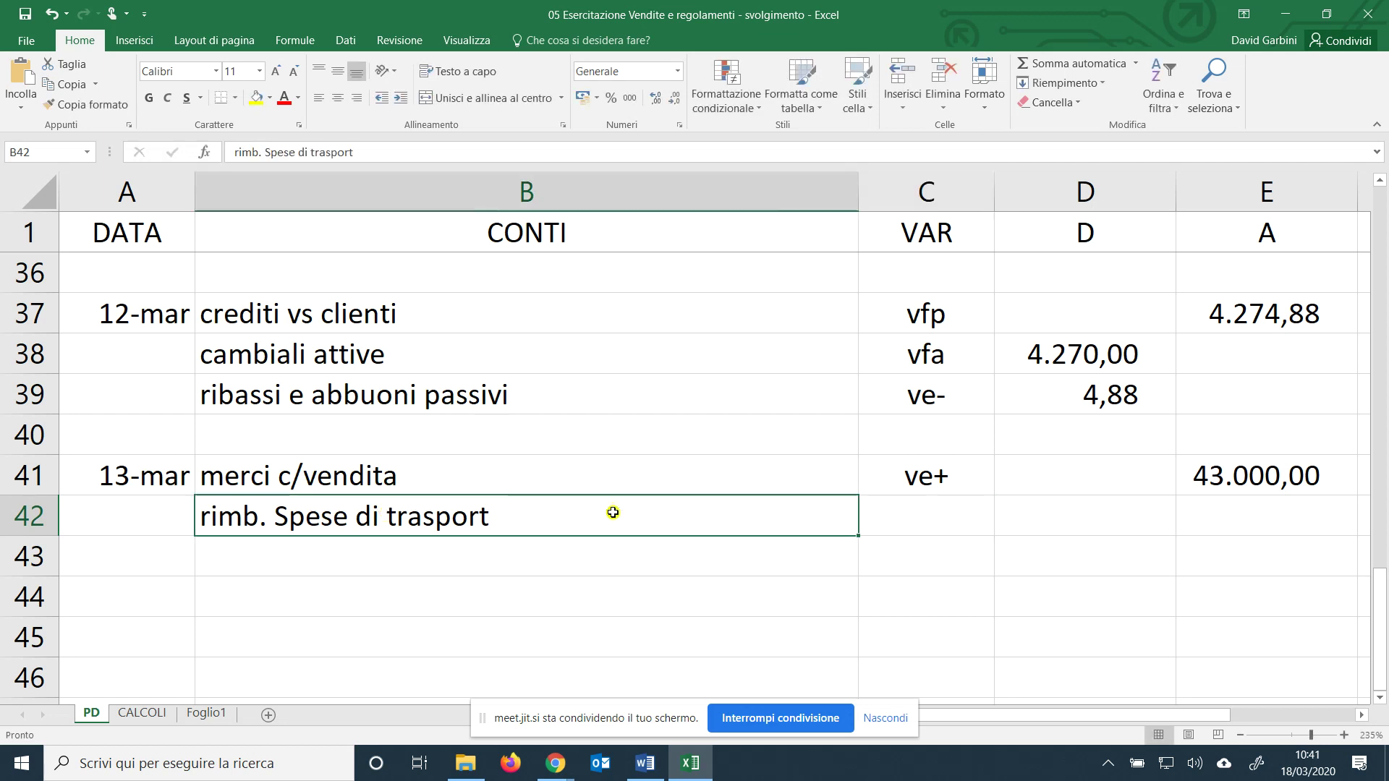
pyautogui.write('o')
pyautogui.press('Tab')
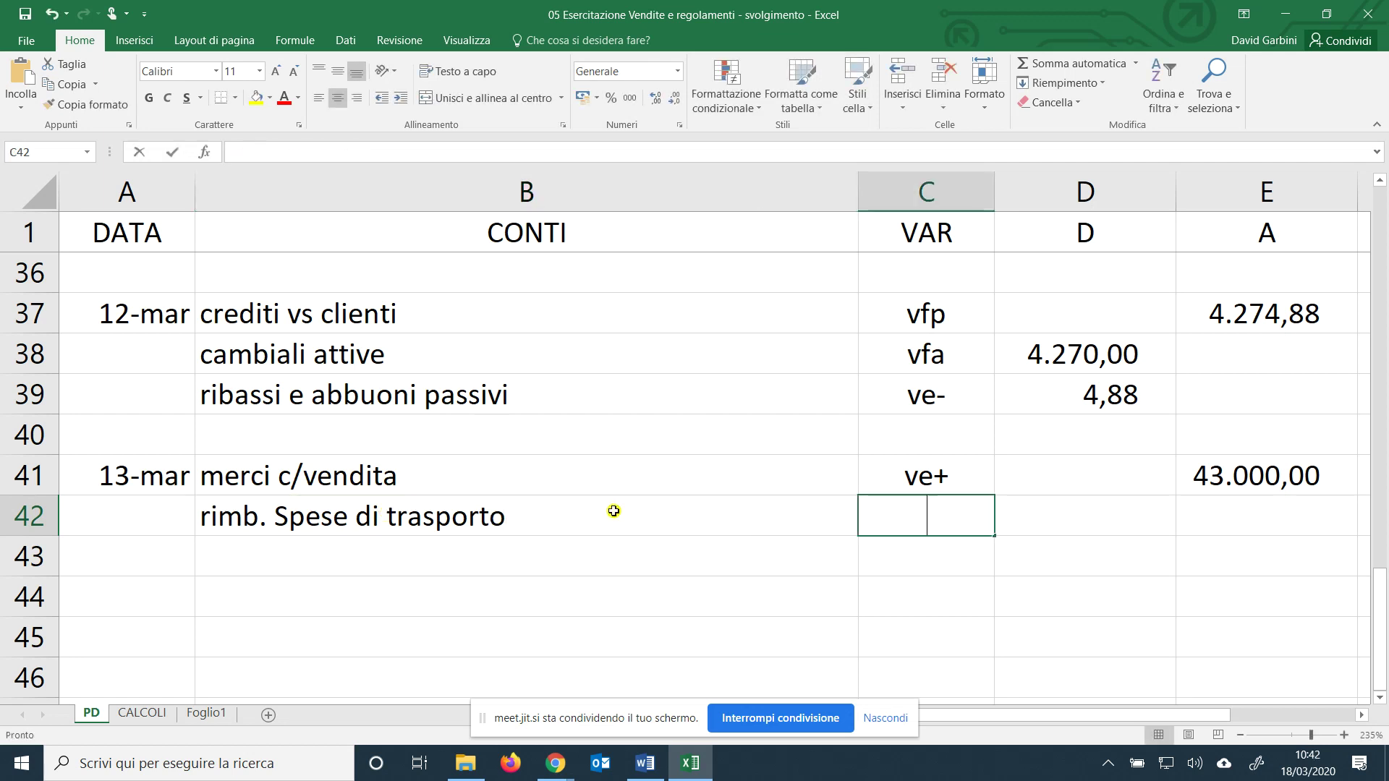
pyautogui.write('ve+')
pyautogui.press('Tab')
pyautogui.press('Tab')
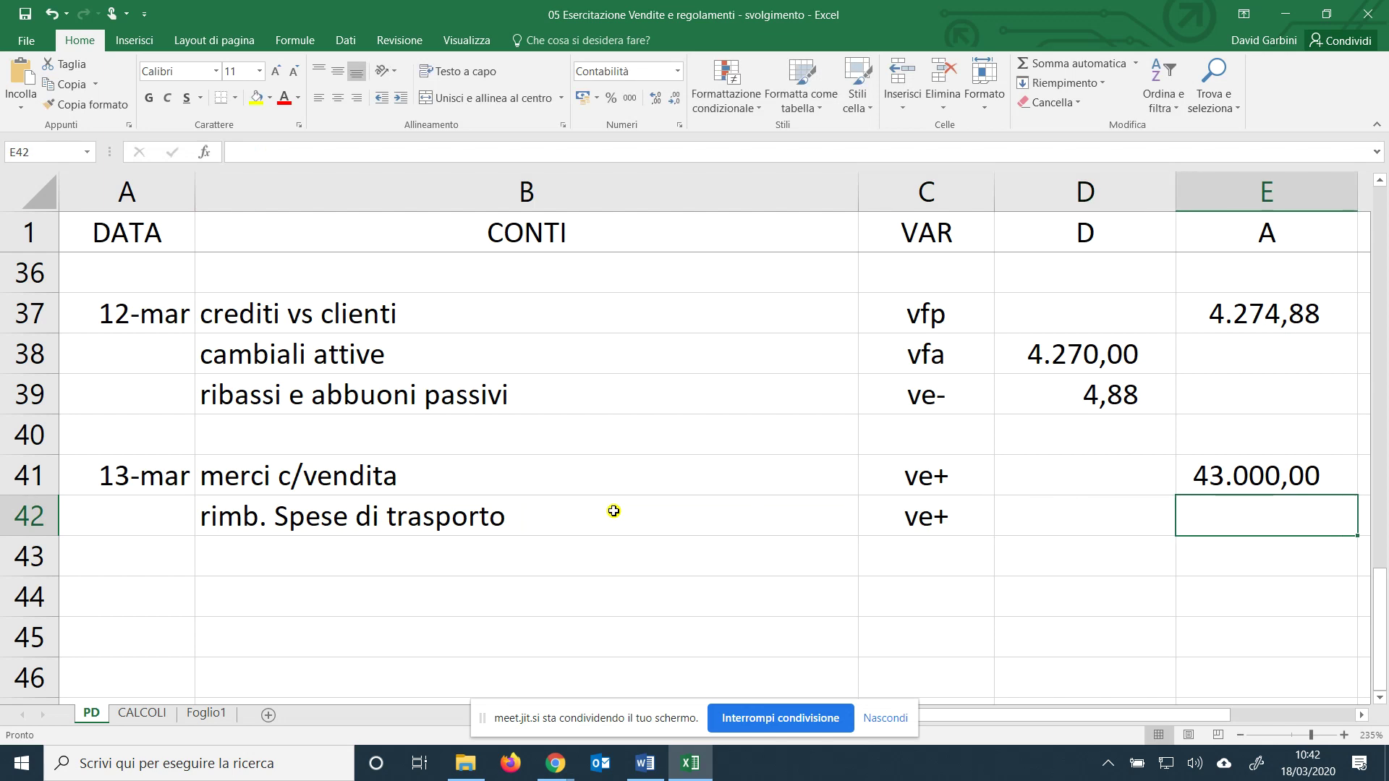
# Link the credit amount of rimb. Spese di trasporto in E42 to the transport costs total with =Foglio1!F6.
pyautogui.write('=')
pyautogui.click(157, 715)
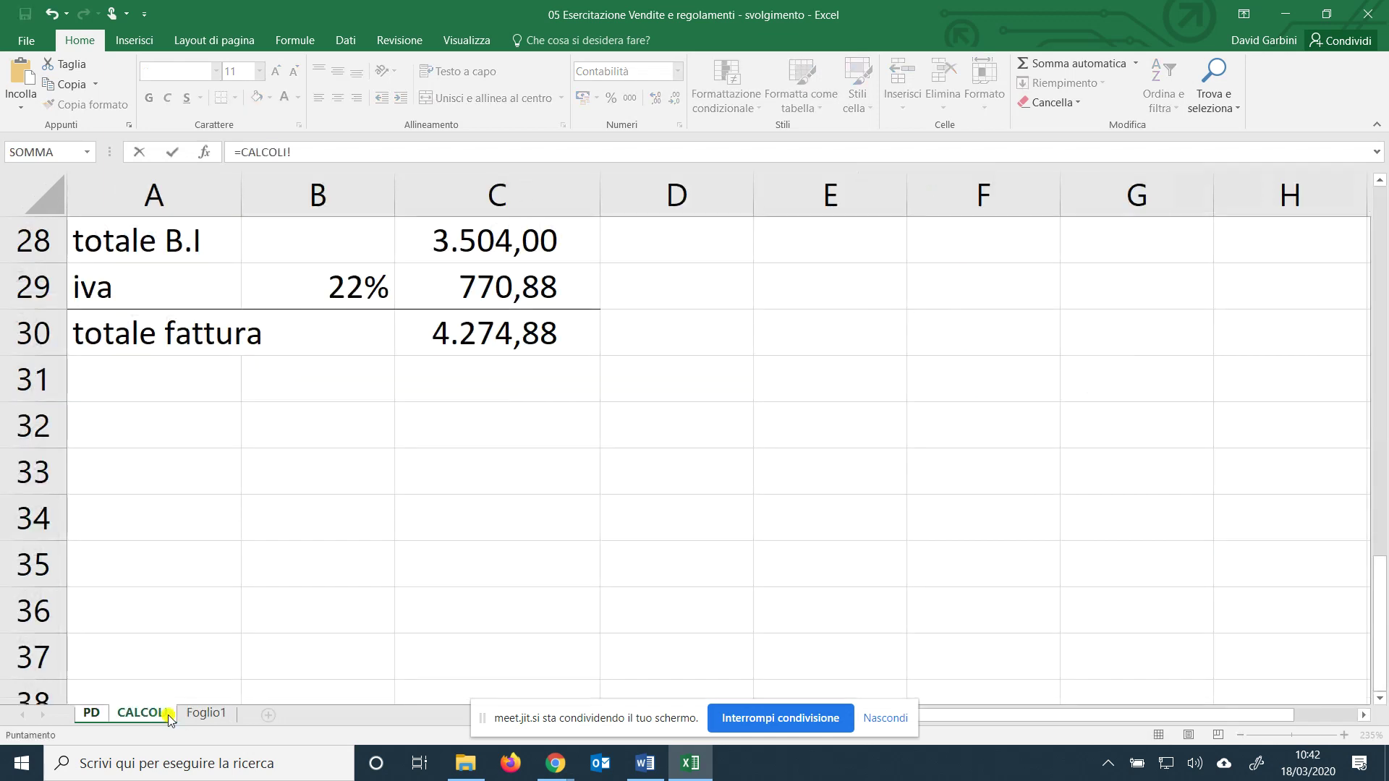
pyautogui.click(209, 714)
pyautogui.click(1157, 492)
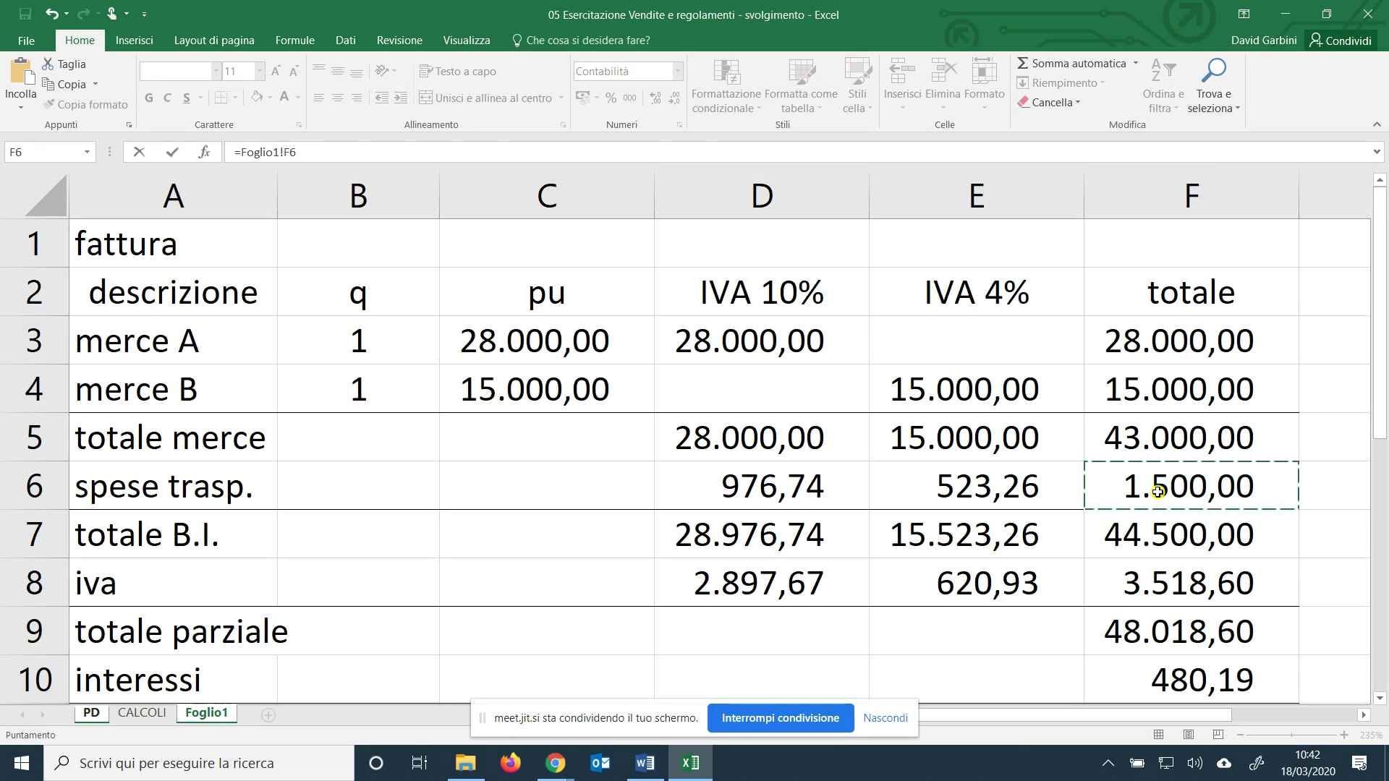
pyautogui.press('Return')
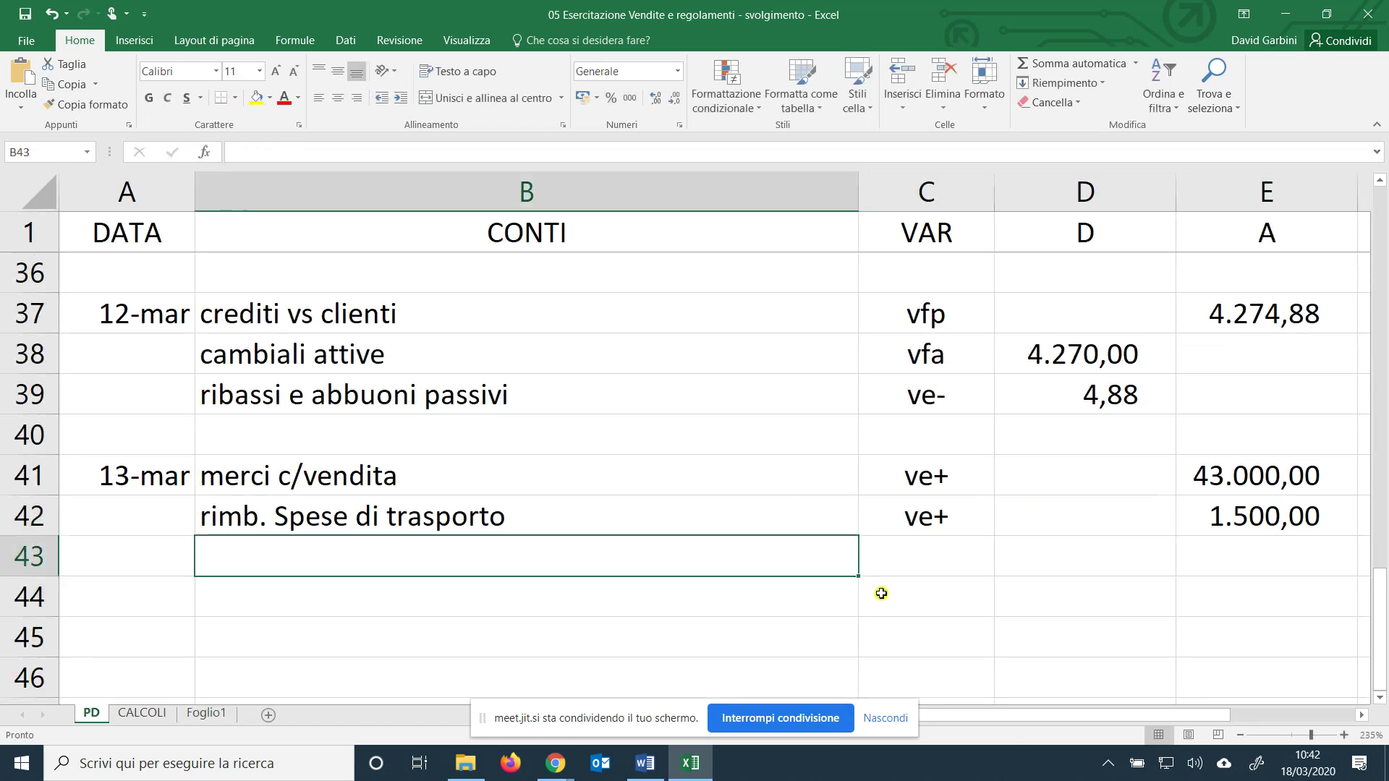
# In row 43, enter the account iva ns debito with variation vfp.
pyautogui.write('iva ns')
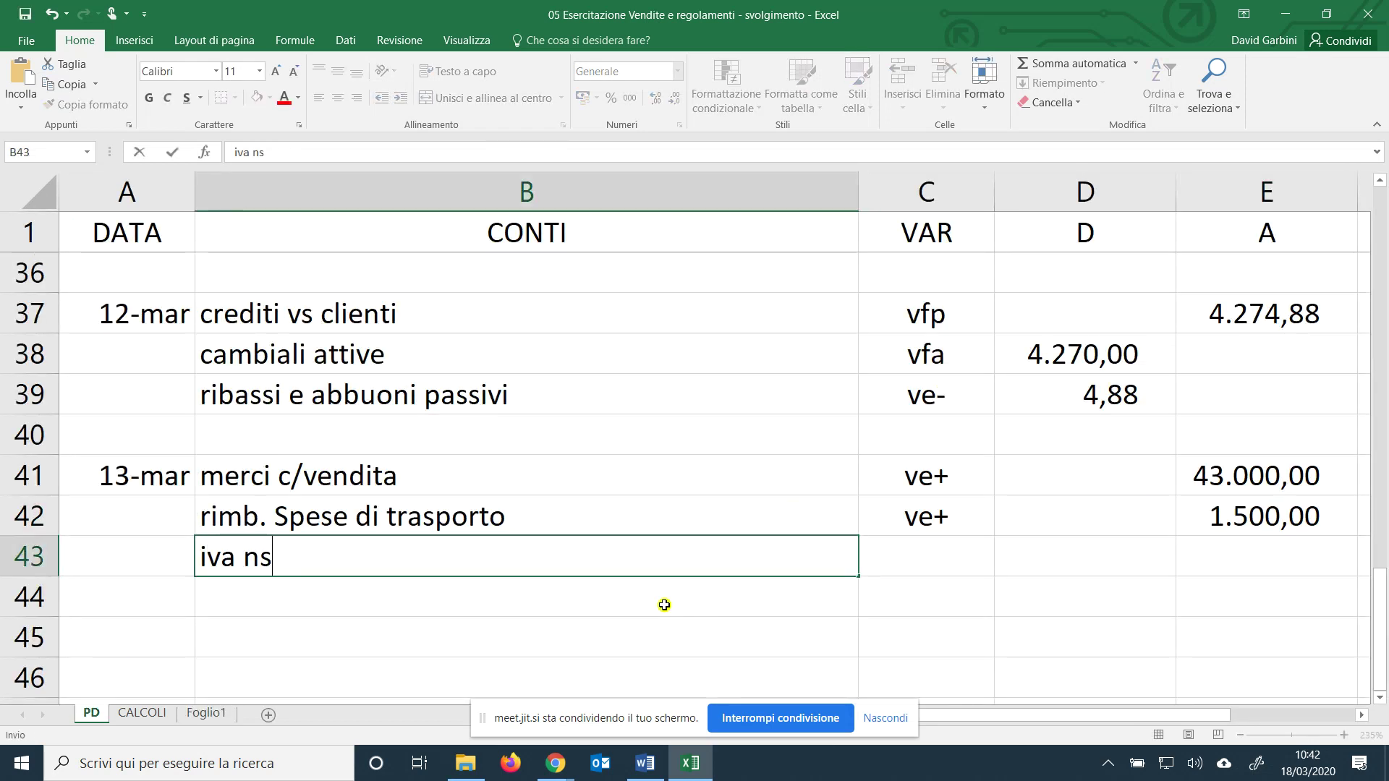
pyautogui.write(' debito')
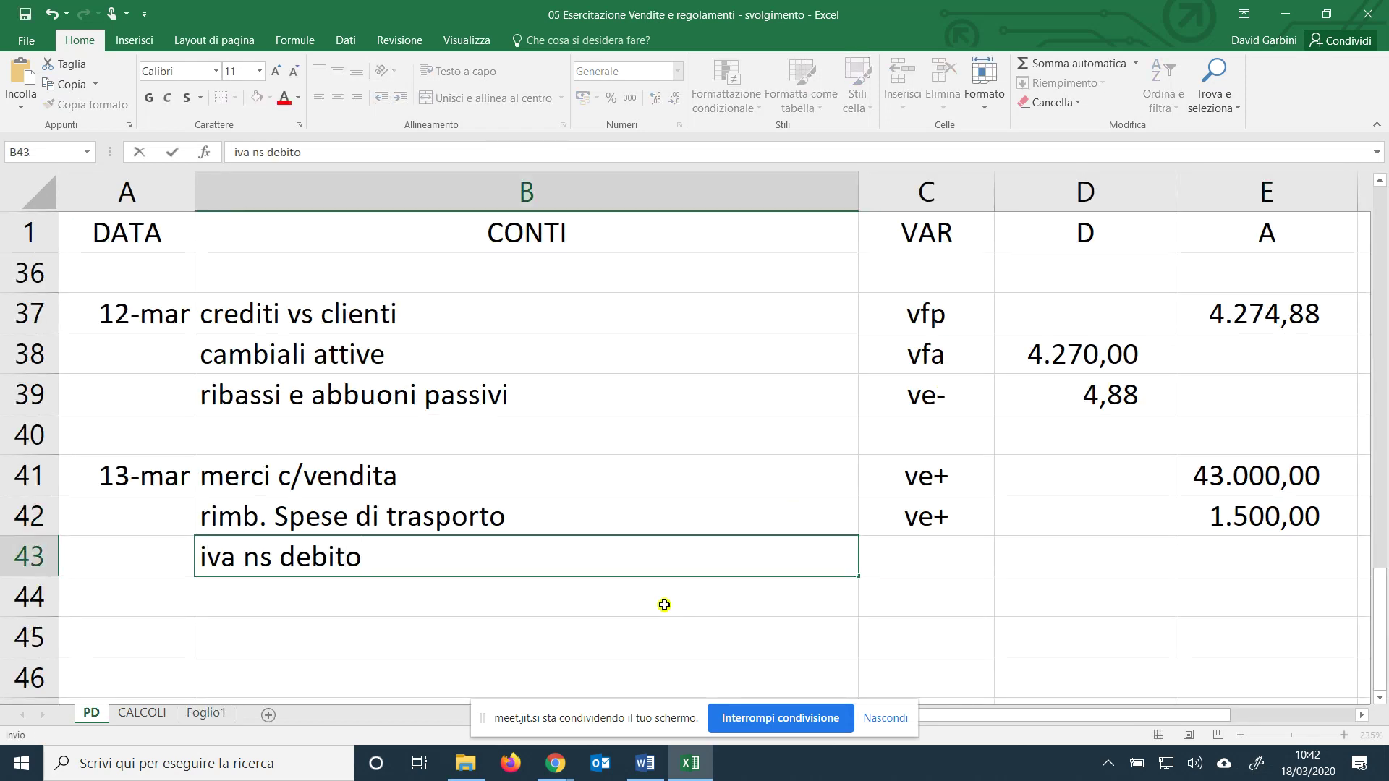
pyautogui.press('Tab')
pyautogui.write('vfp')
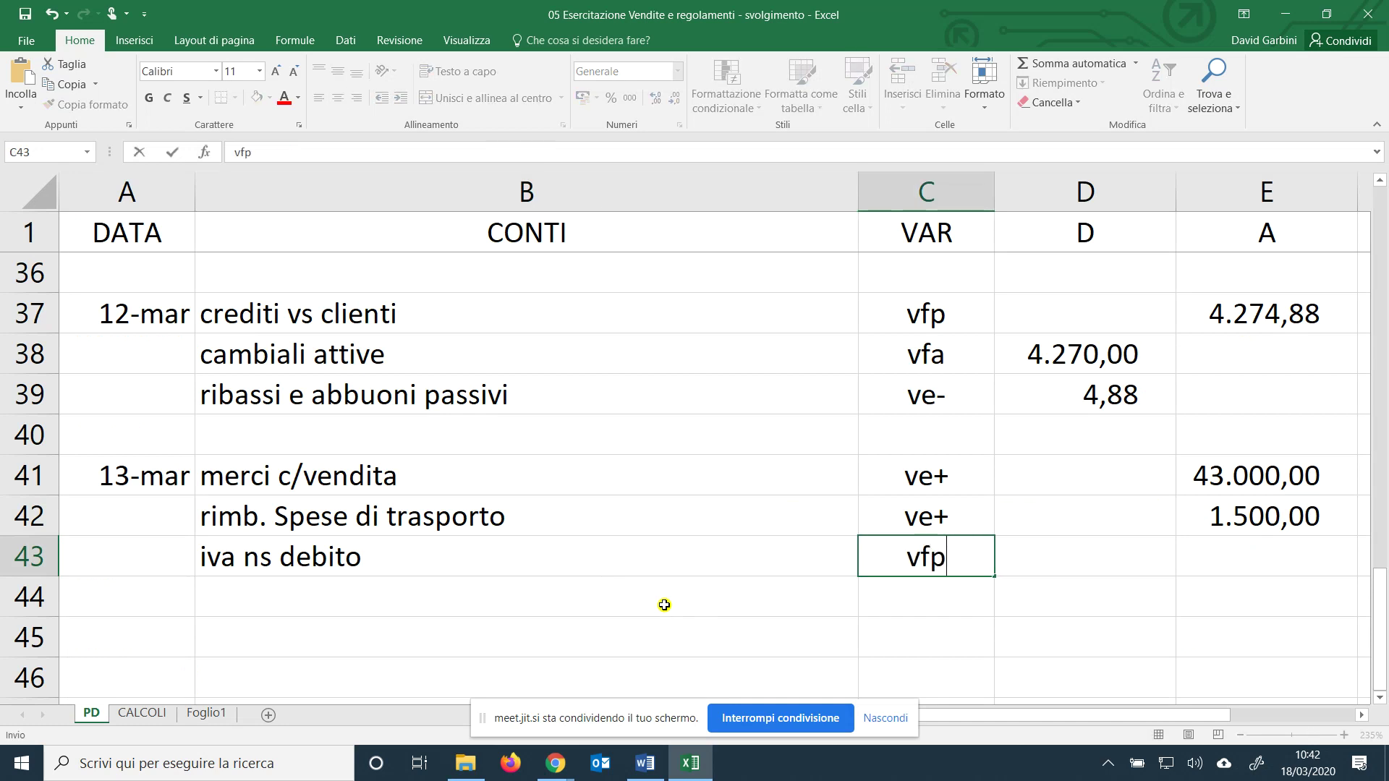
pyautogui.press('Tab')
pyautogui.press('Tab')
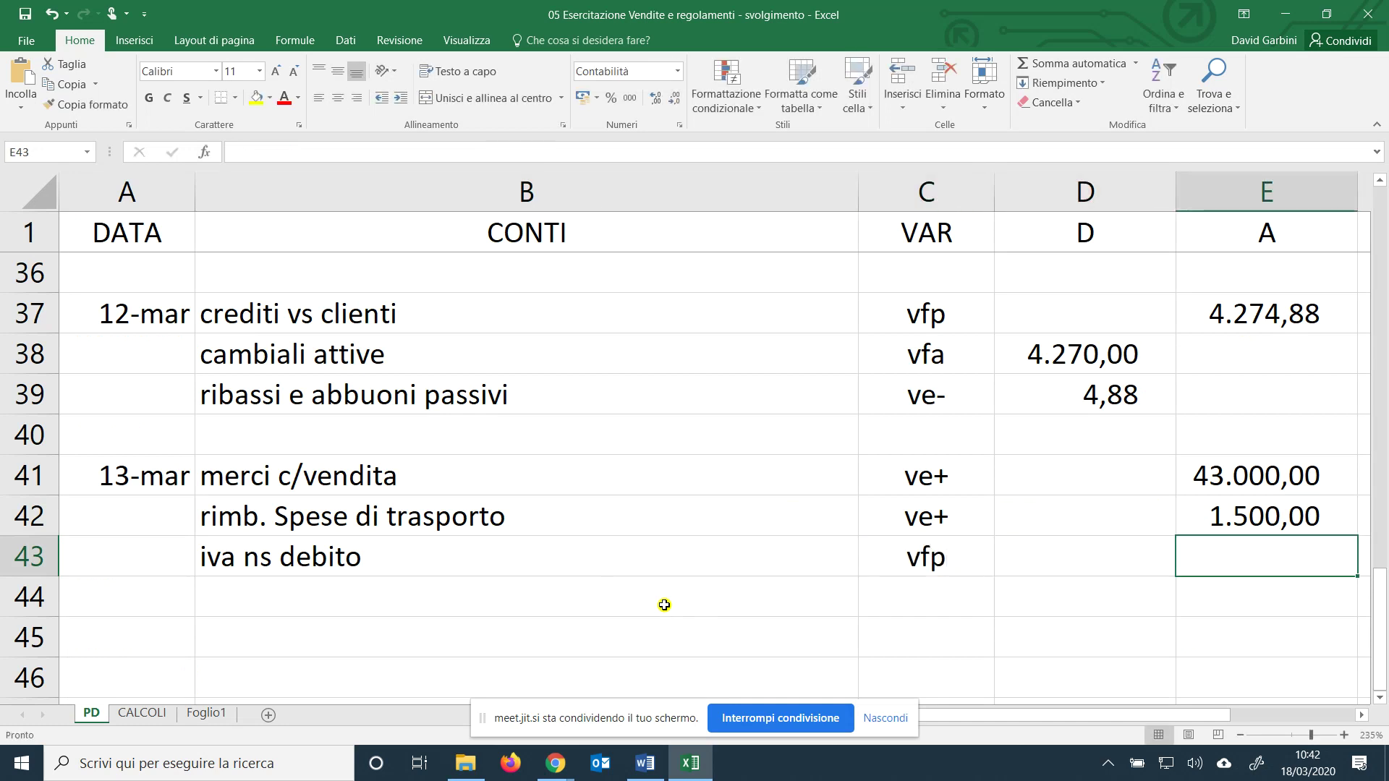
# Link the credit amount of iva ns debito in E43 to the total VAT with =Foglio1!F8.
pyautogui.write('=')
pyautogui.click(205, 713)
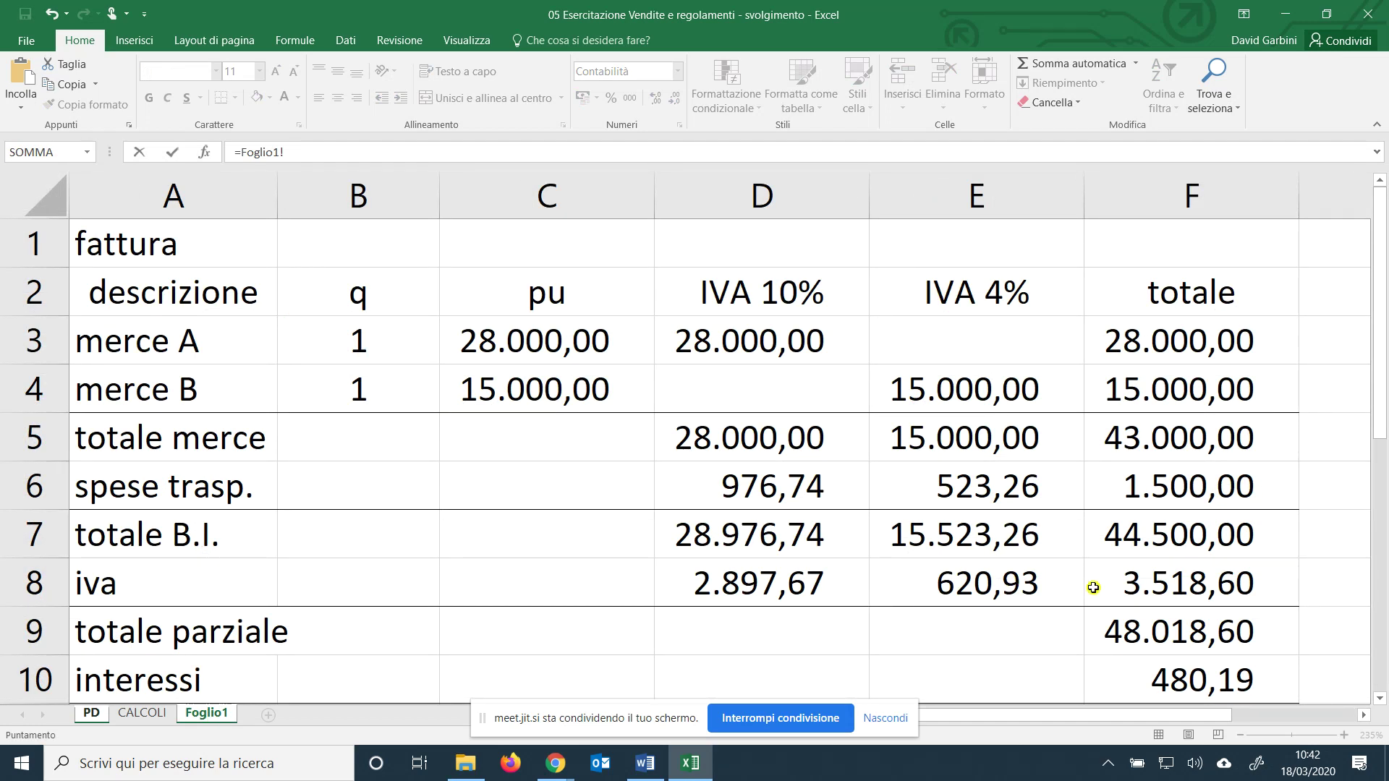
pyautogui.click(1125, 583)
pyautogui.press('Return')
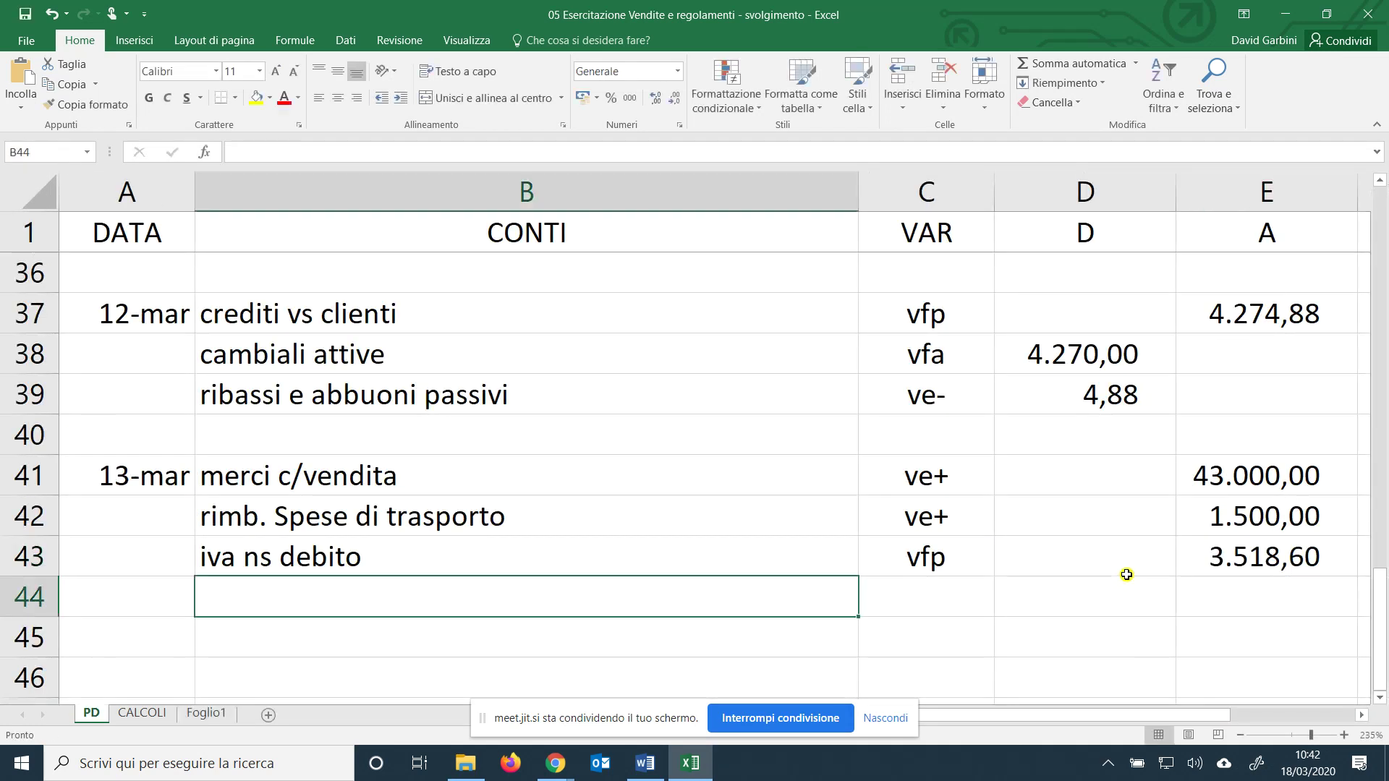
# In row 44, enter the account interessi attivi with variation ve+.
pyautogui.write('interessi attivi')
pyautogui.hotkey('ctrl', 'Return')
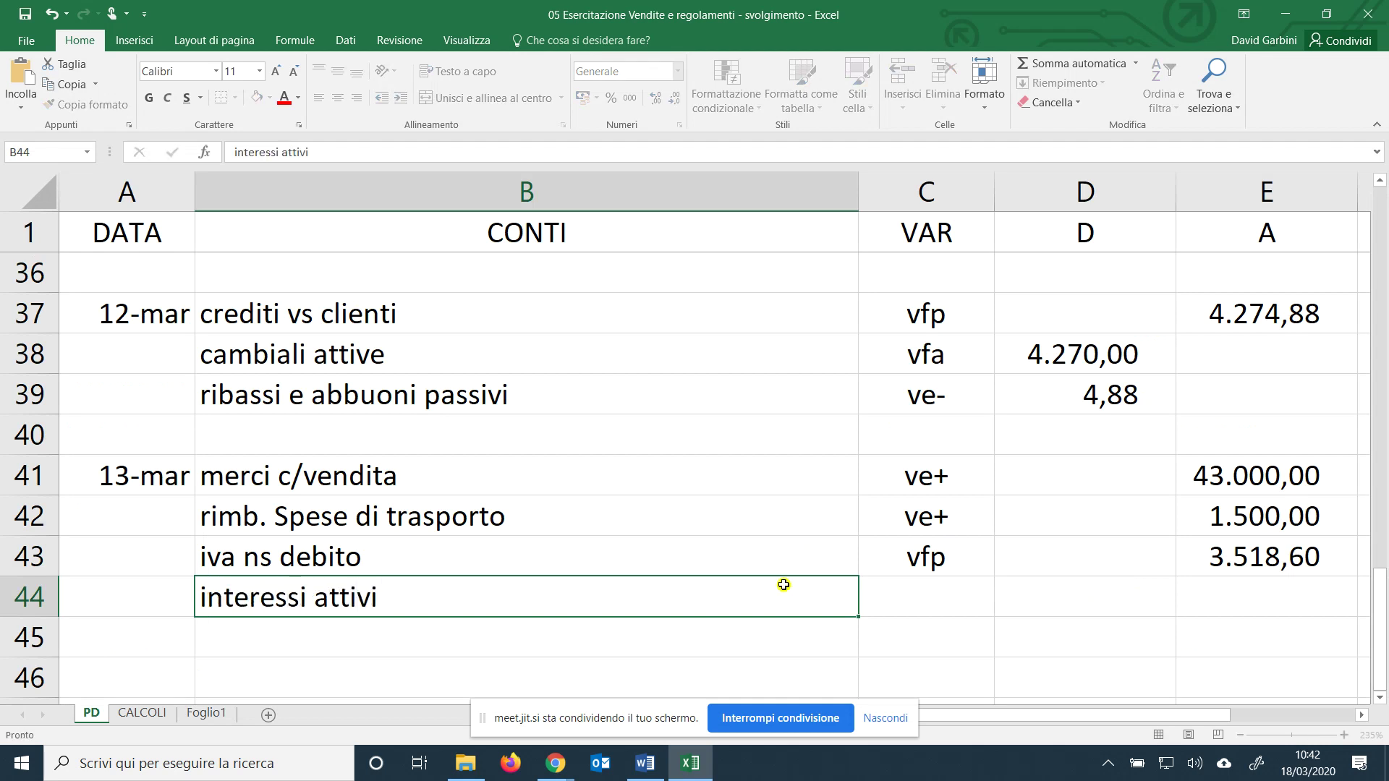
pyautogui.press('Tab')
pyautogui.write('ve+')
pyautogui.press('Tab')
pyautogui.press('Tab')
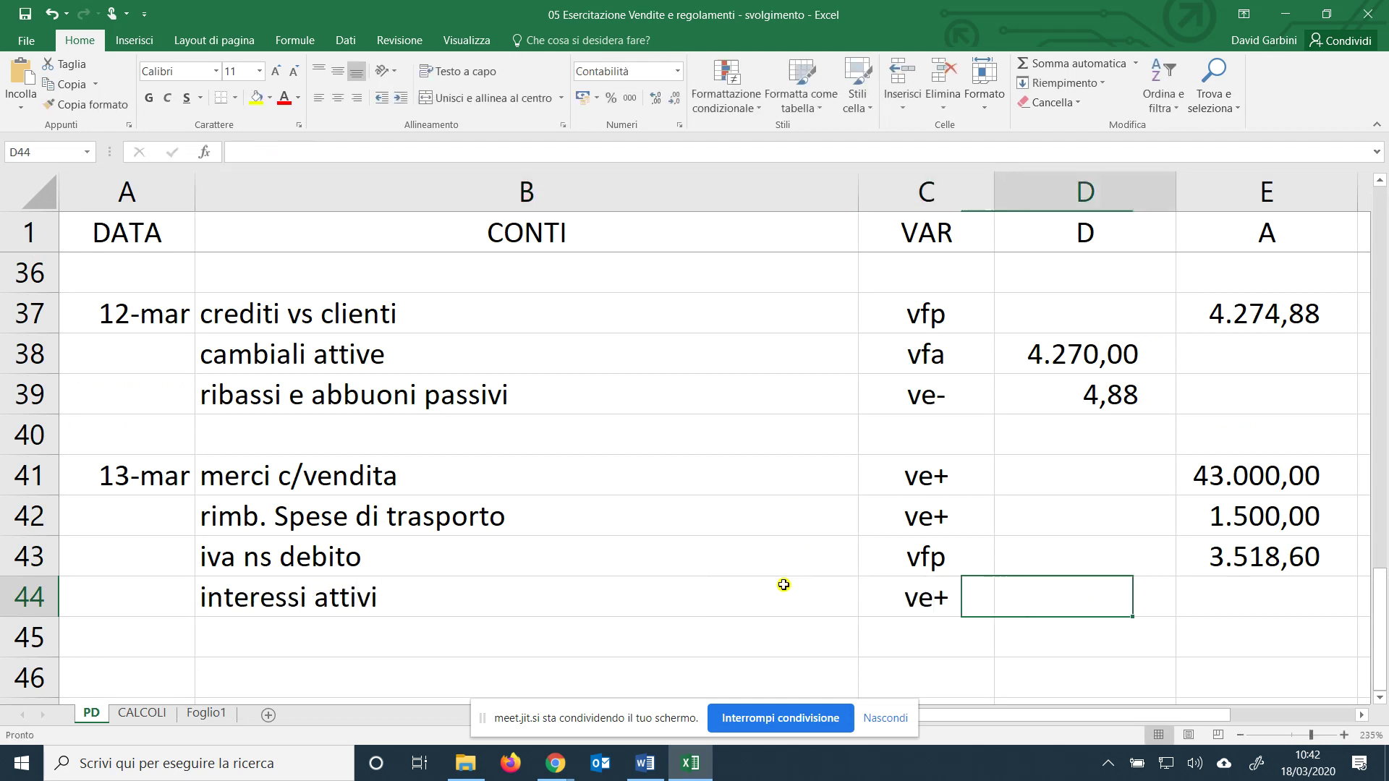
# Link the credit amount of interessi attivi in E44 to the interest amount with =Foglio1!F10.
pyautogui.write('=CALCOLI!')
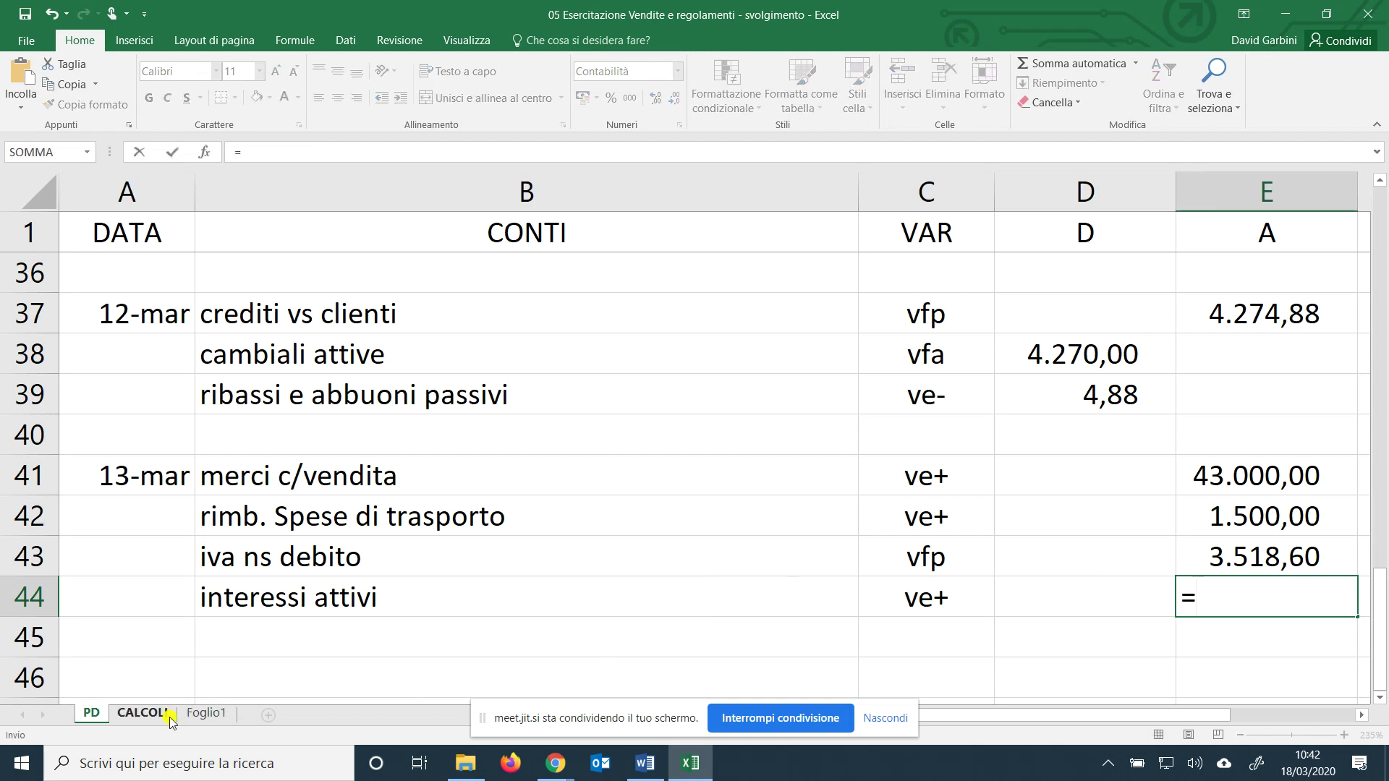
pyautogui.click(142, 713)
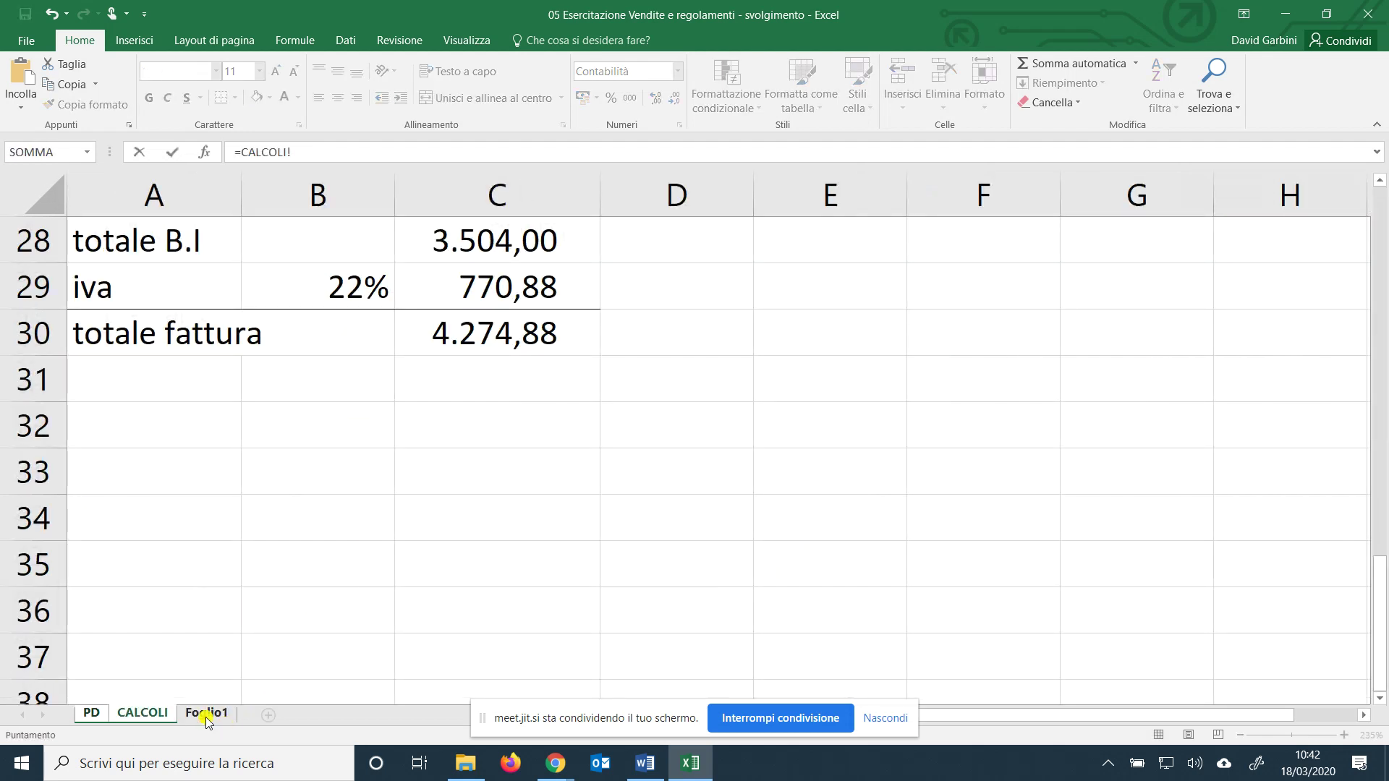
pyautogui.click(207, 715)
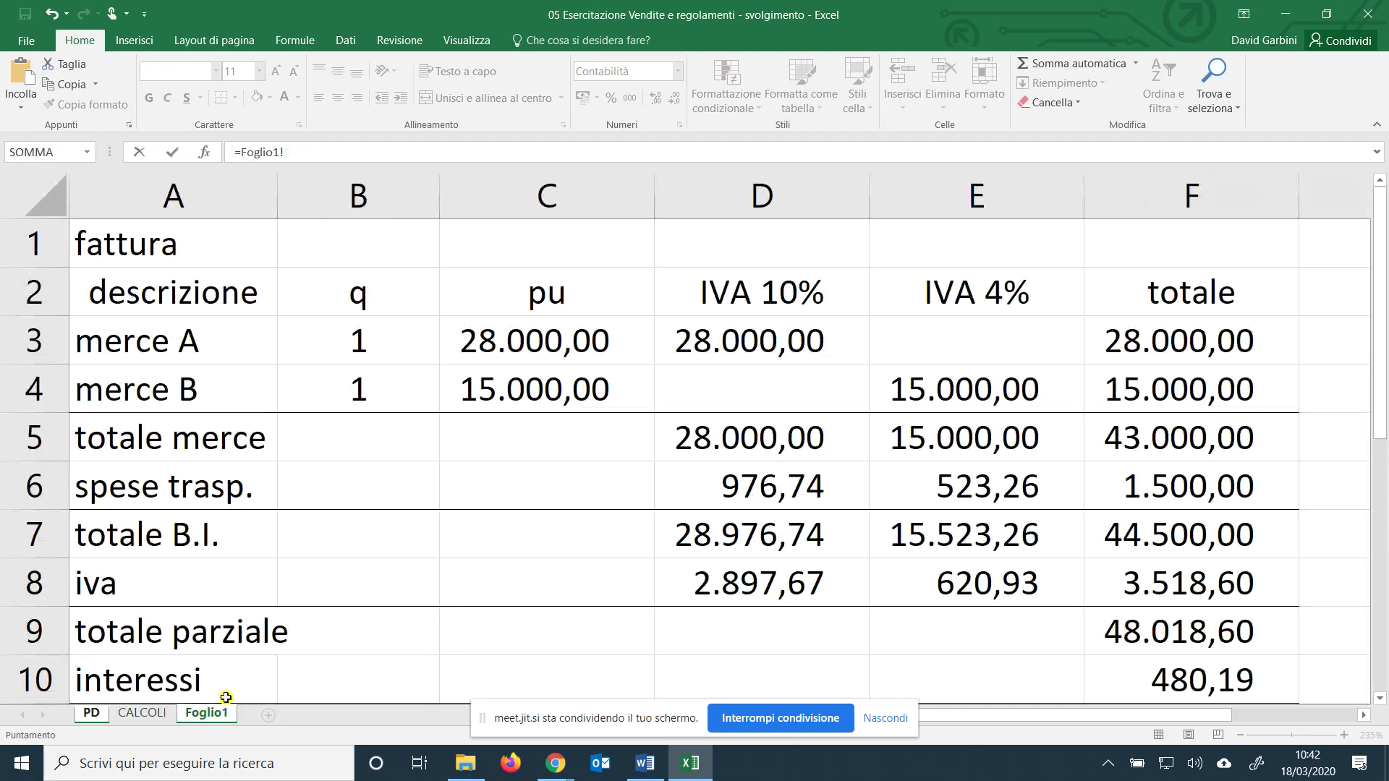
pyautogui.click(1183, 671)
pyautogui.press('Return')
# In row 45, enter the account crediti vs clienti with variation vfa.
pyautogui.scroll(-1, 1193, 644)
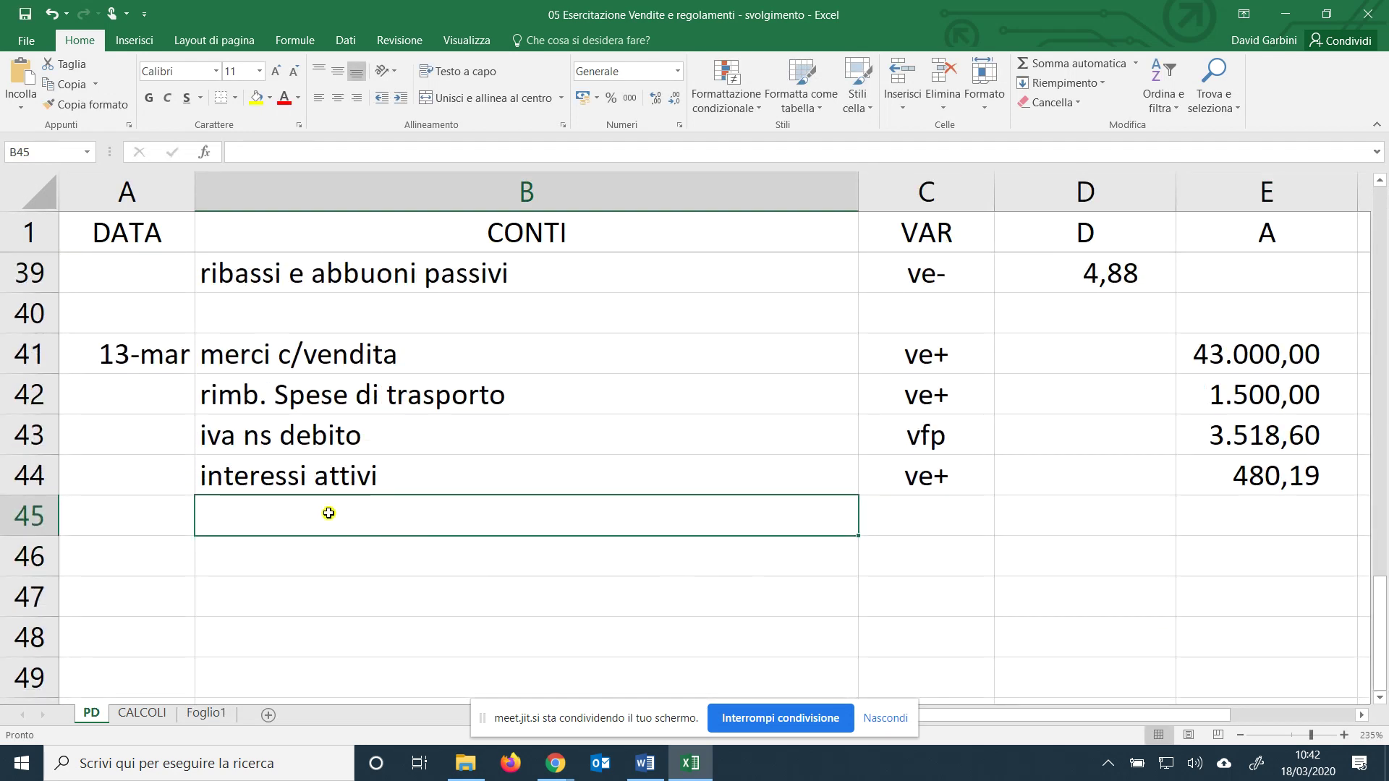
pyautogui.write('crediti vs client')
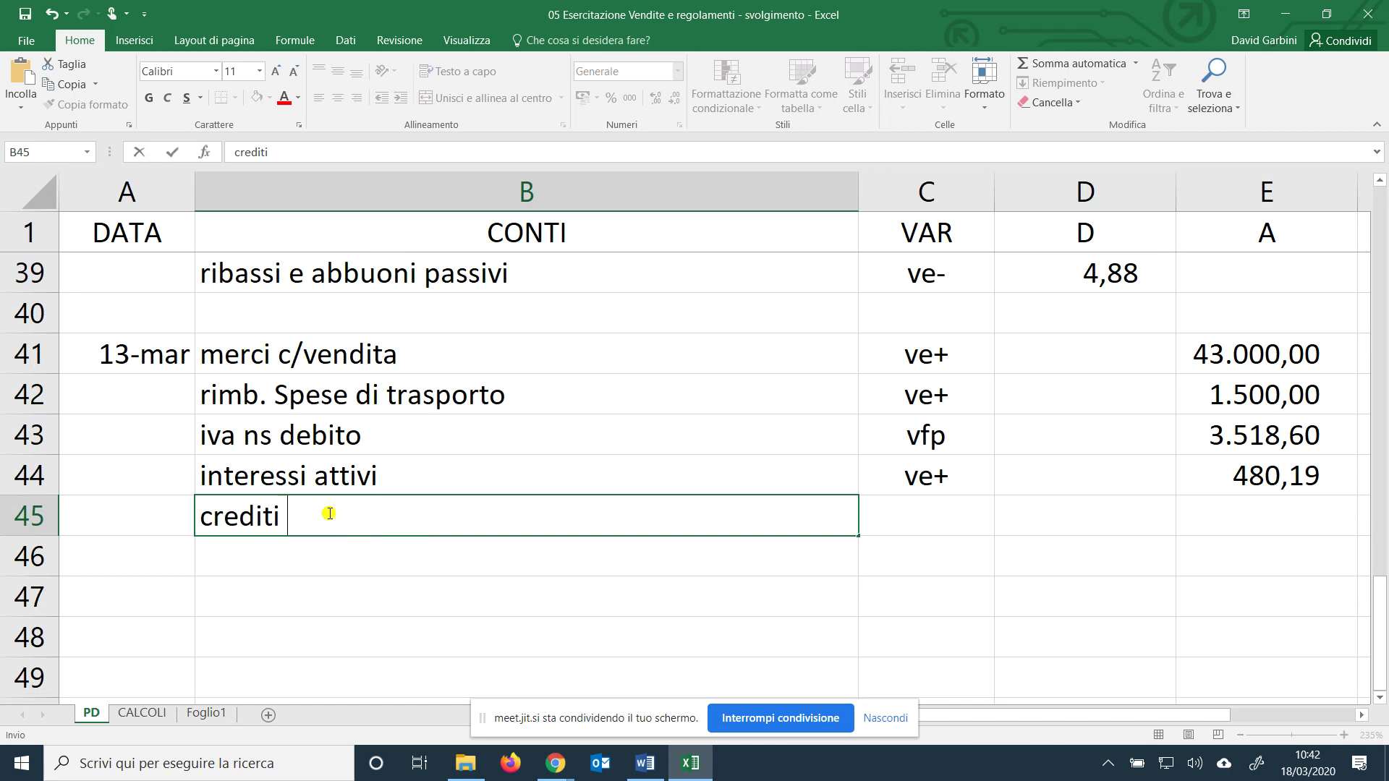
pyautogui.write('i')
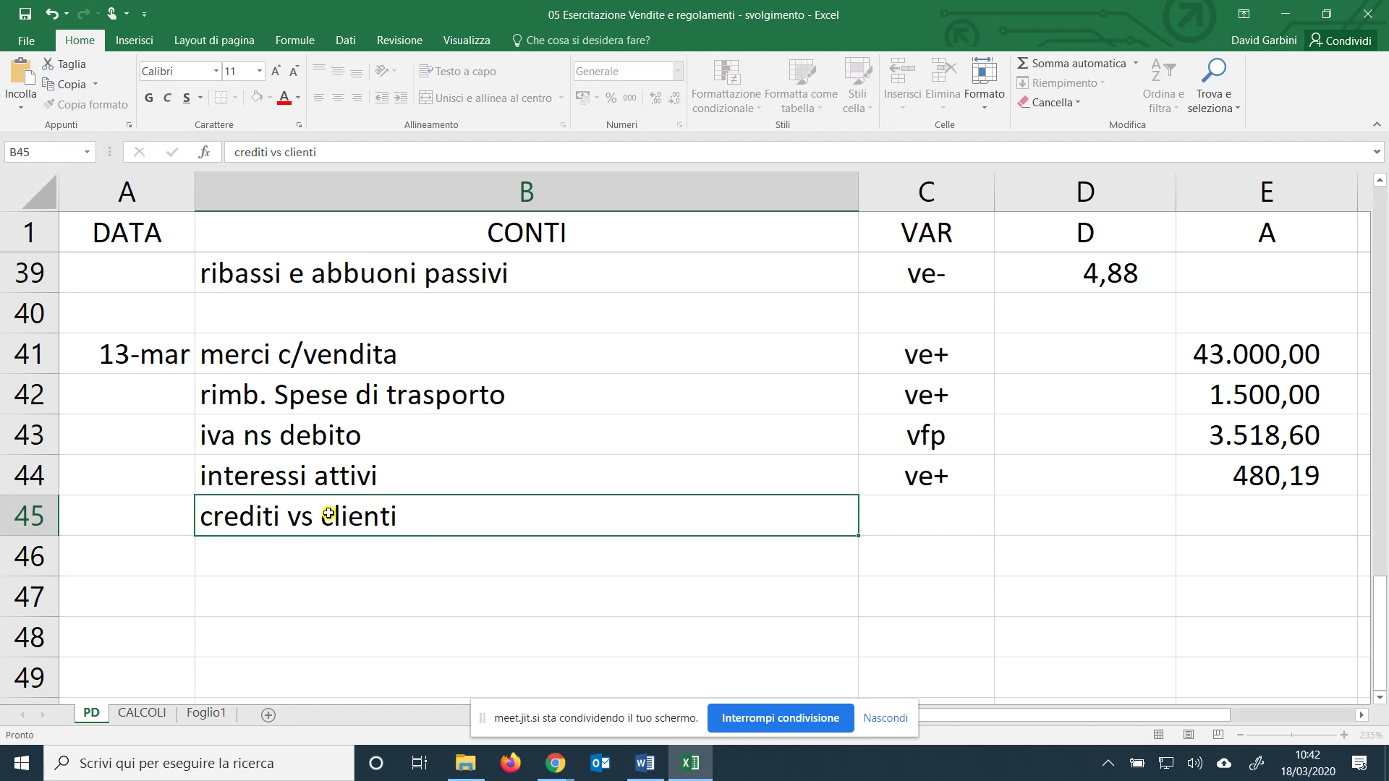
pyautogui.press('Tab')
pyautogui.write('vfa')
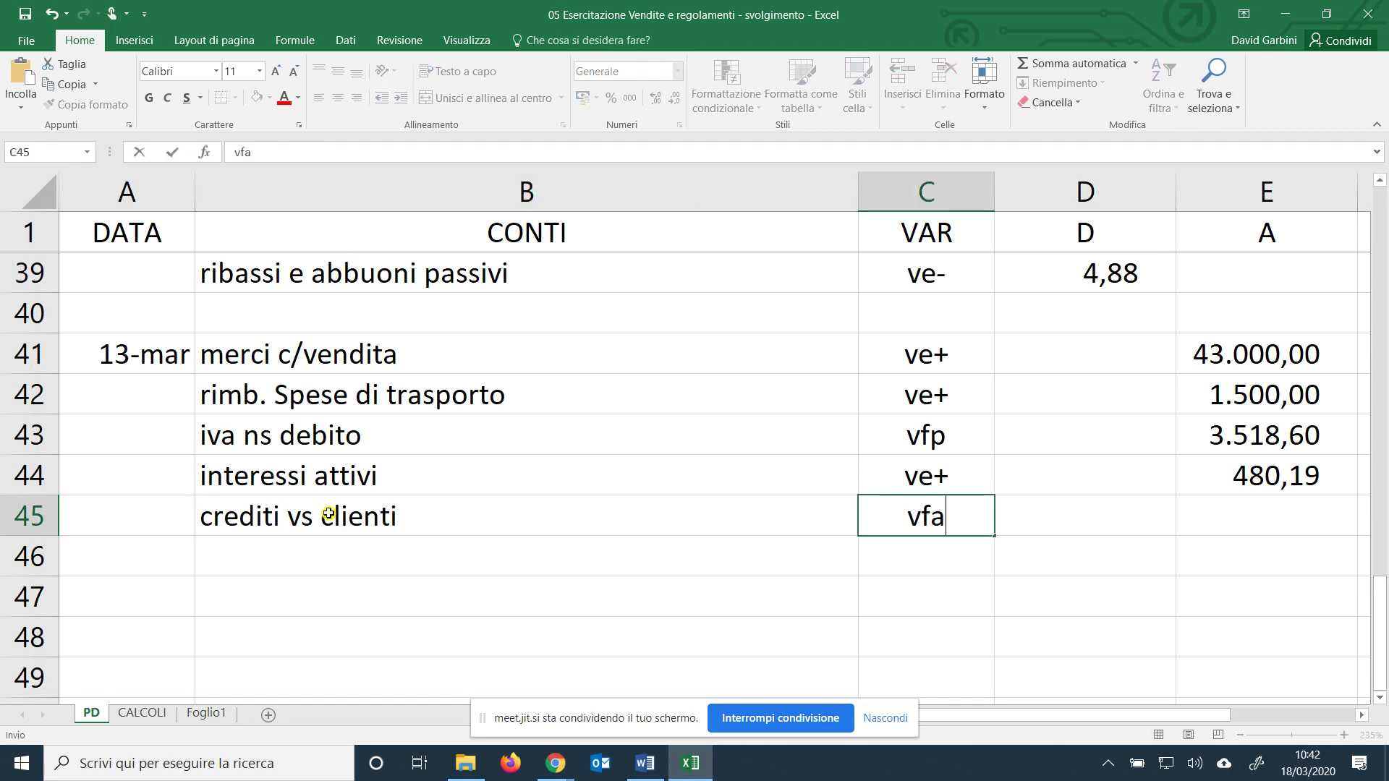
pyautogui.press('Tab')
# Calculate the debit amount of crediti vs clienti in D45 as the sum of the credits E41:E44.
pyautogui.write('=')
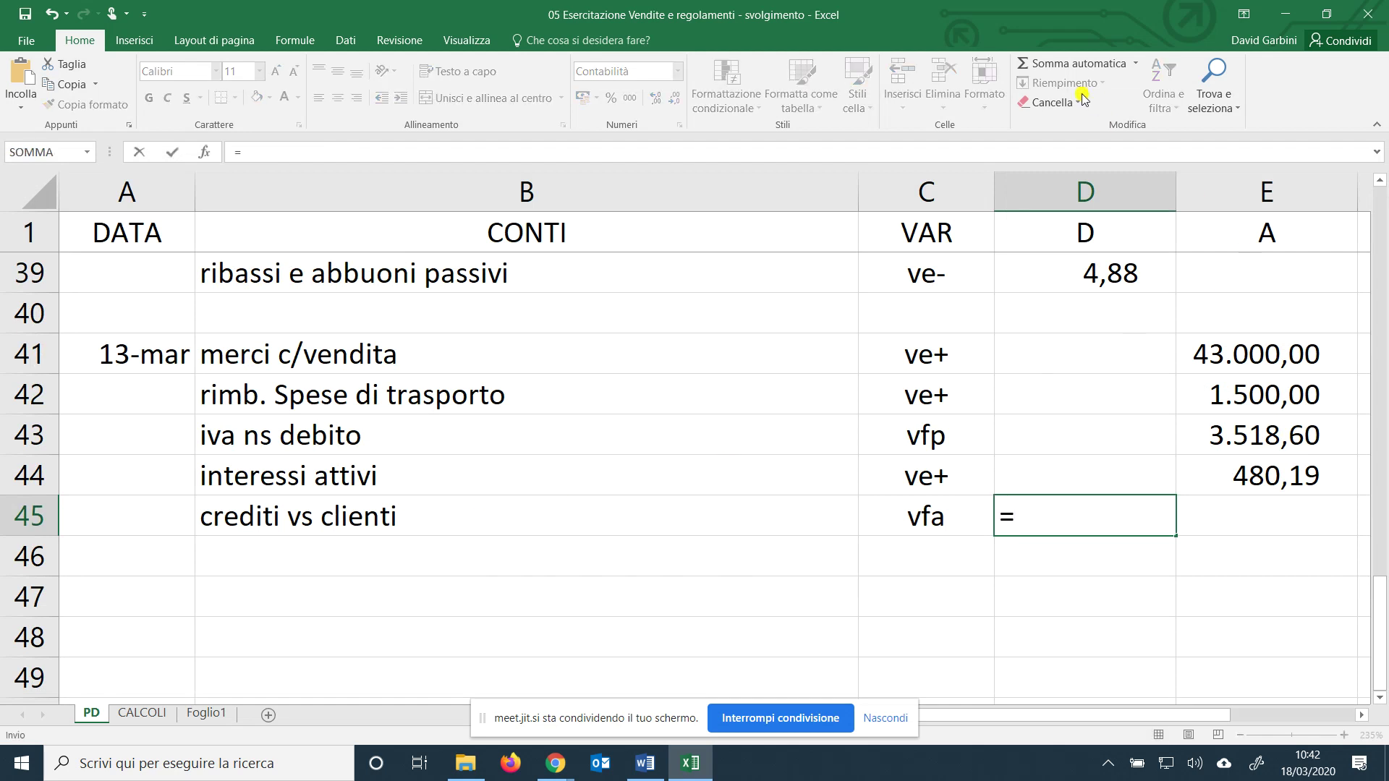
pyautogui.click(1063, 64)
pyautogui.moveTo(1302, 354); pyautogui.dragTo(1295, 467)
pyautogui.press('Return')
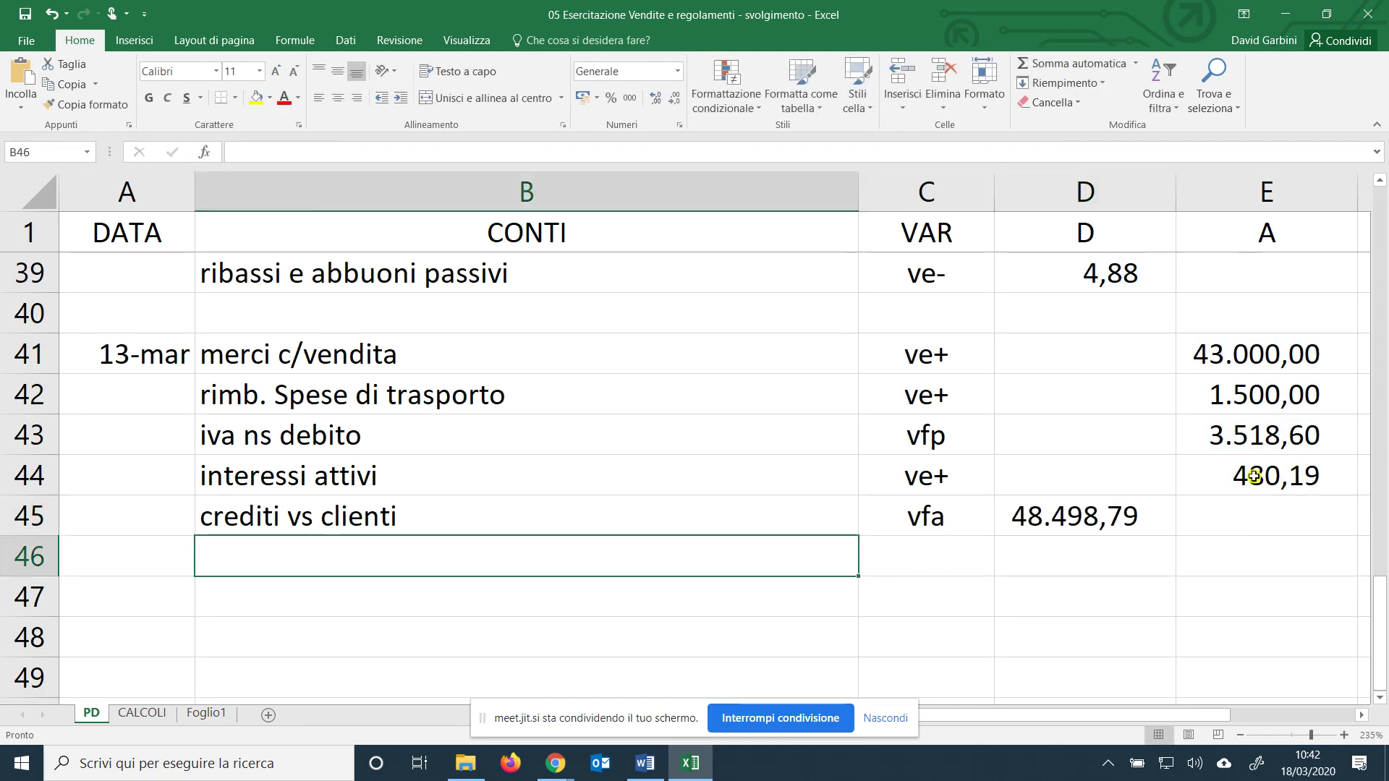
# Rename the invoice calculation sheet Foglio1 as ft del 13 marzo.
pyautogui.click(206, 713)
pyautogui.keyDown('ctrl'); pyautogui.scroll(3, 882, 565); pyautogui.keyUp('ctrl')
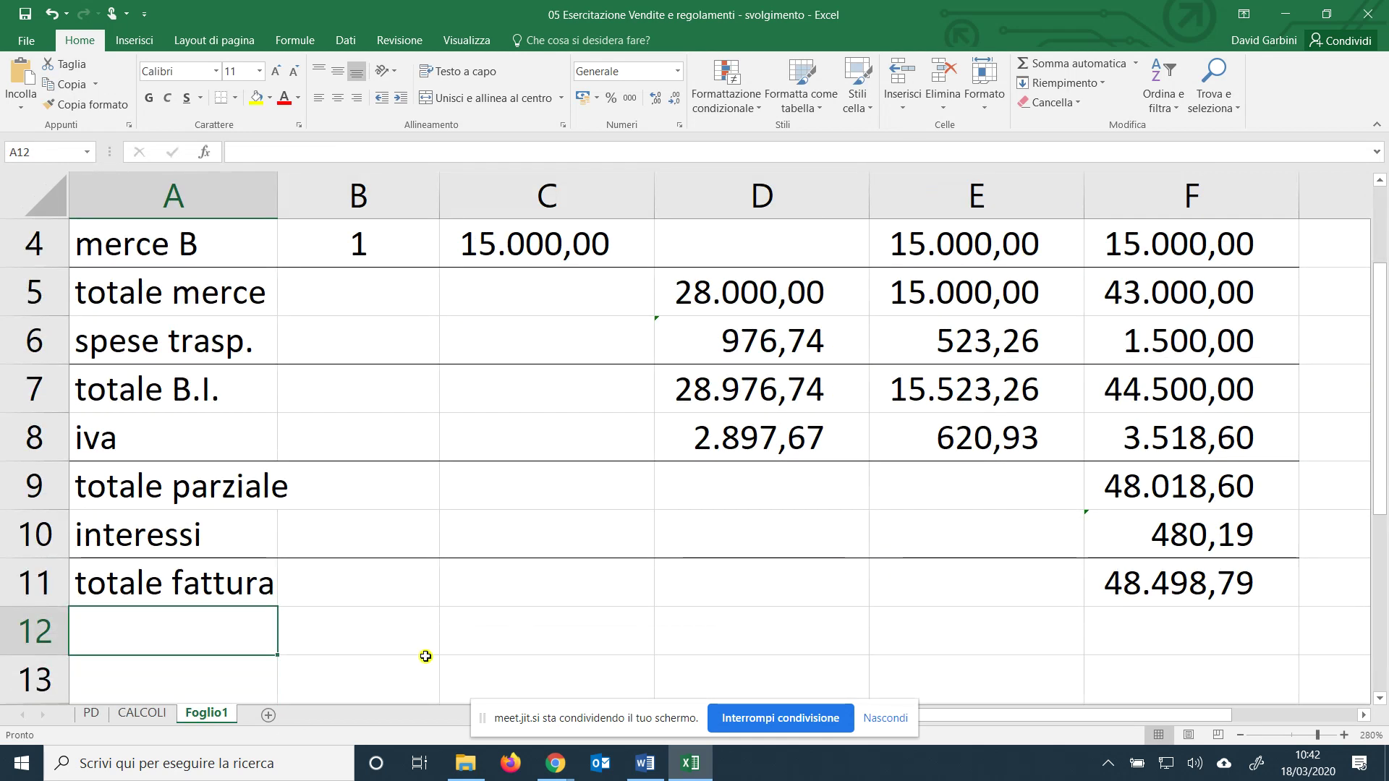
pyautogui.rightClick(224, 716)
pyautogui.click(305, 554)
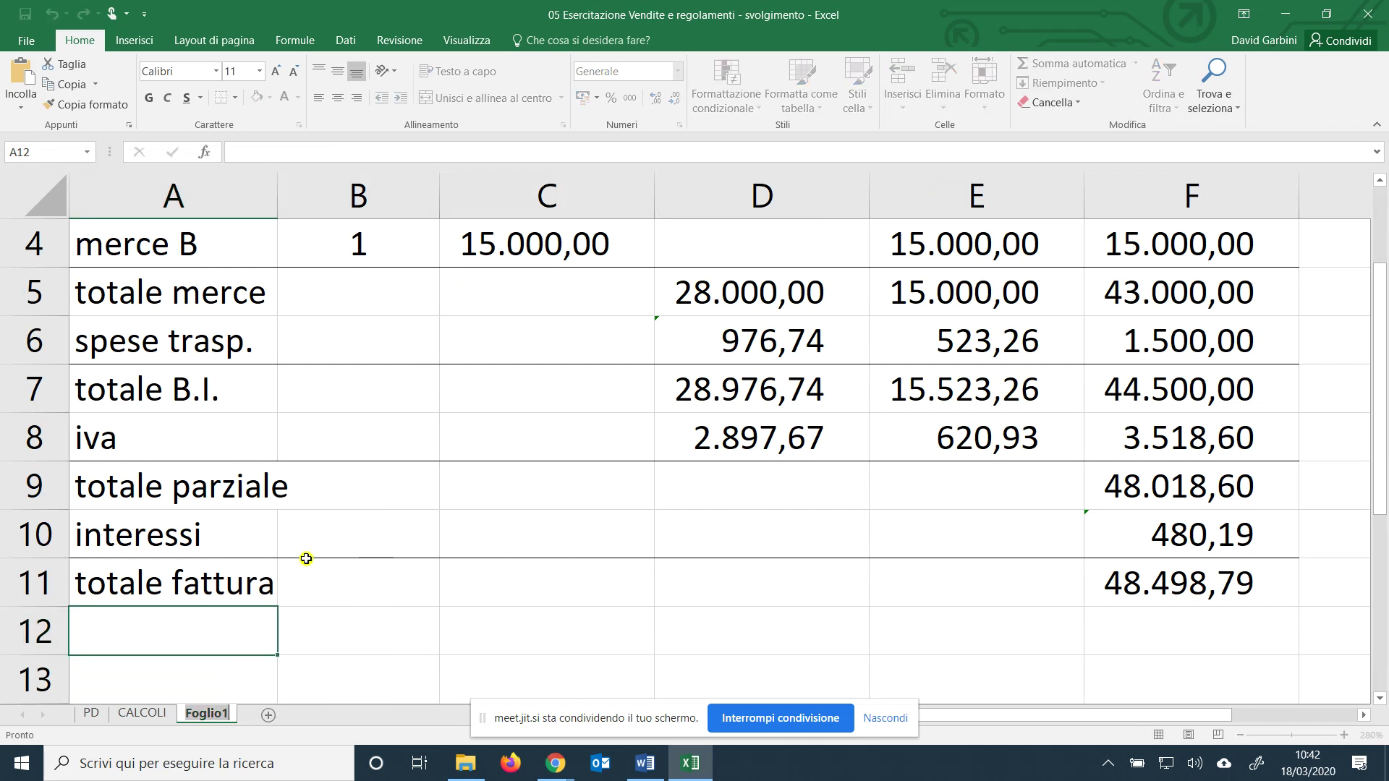
pyautogui.write('ft 133')
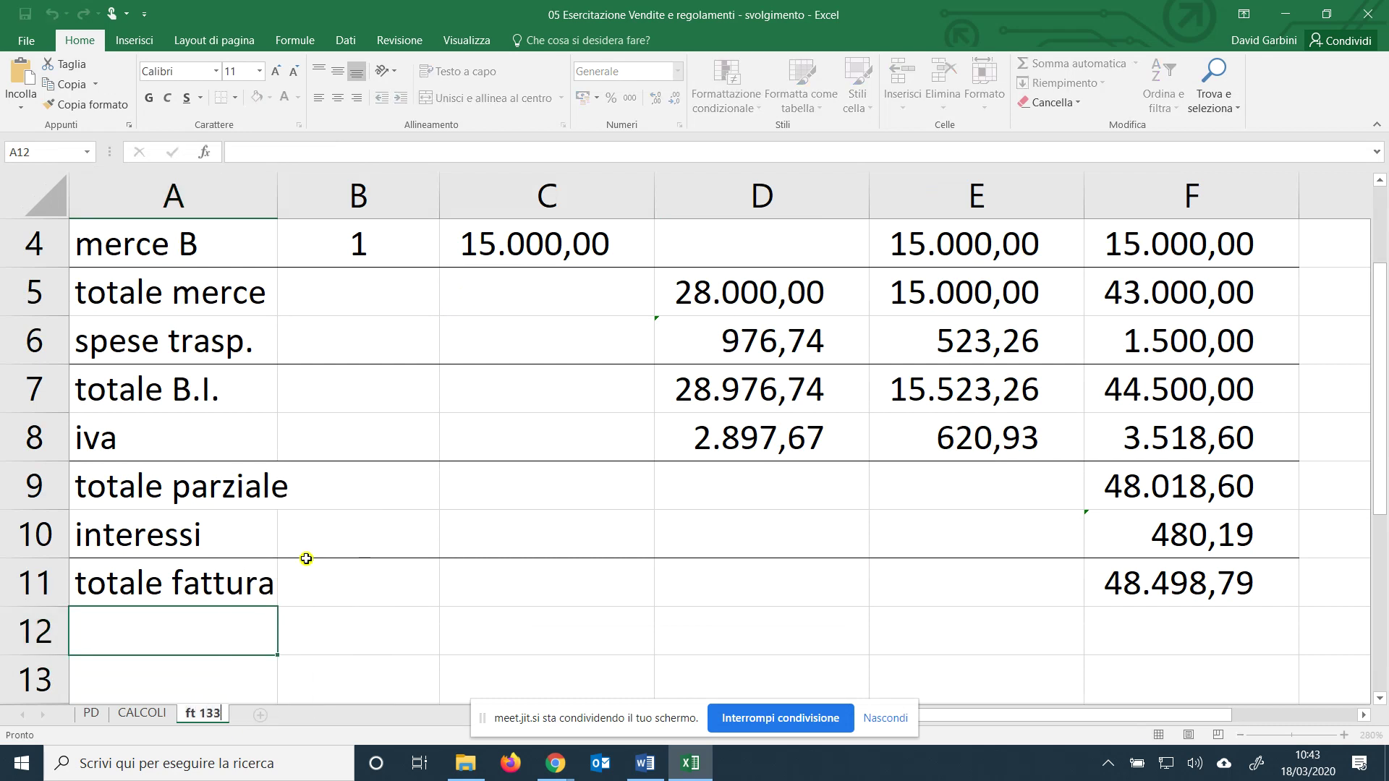
pyautogui.press('BackSpace')
pyautogui.press('BackSpace')
pyautogui.press('BackSpace')
pyautogui.write('del')
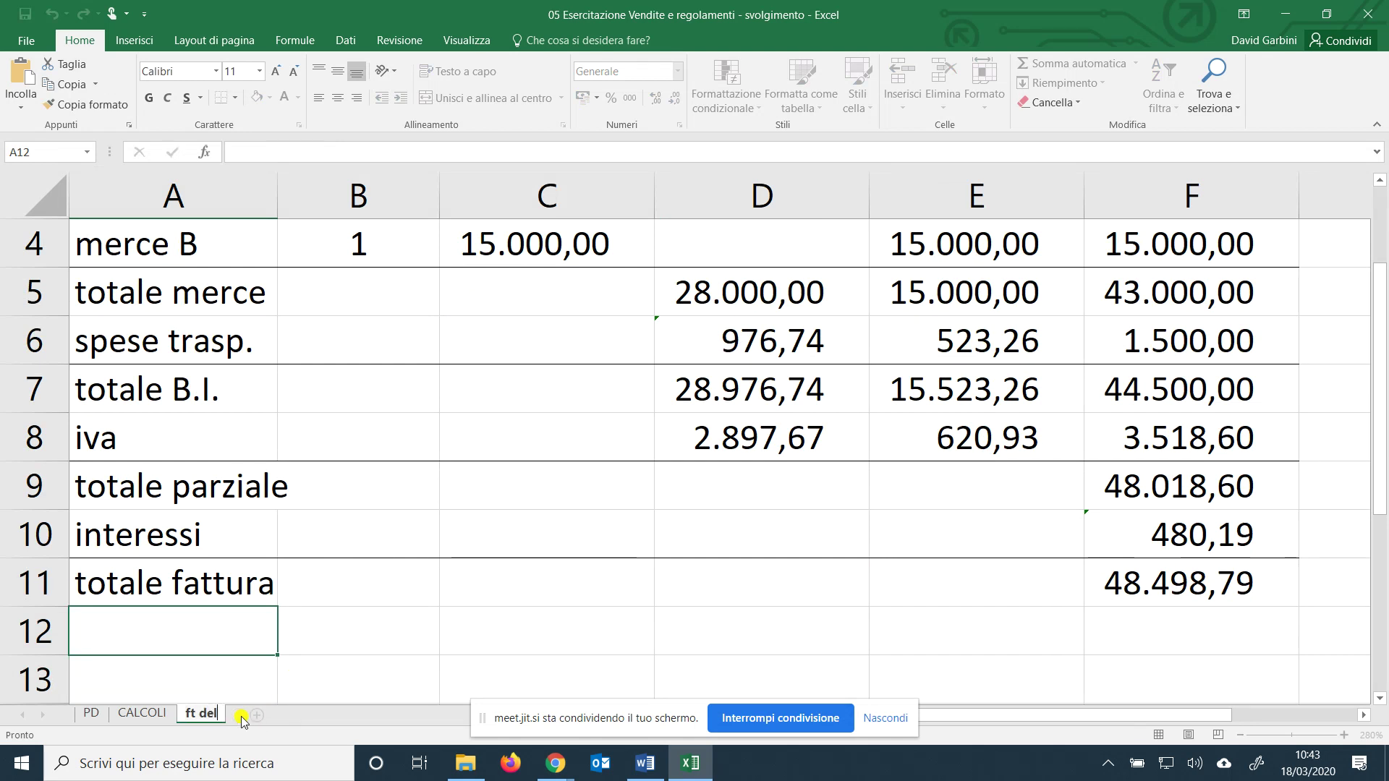
pyautogui.write(' 13 marzo')
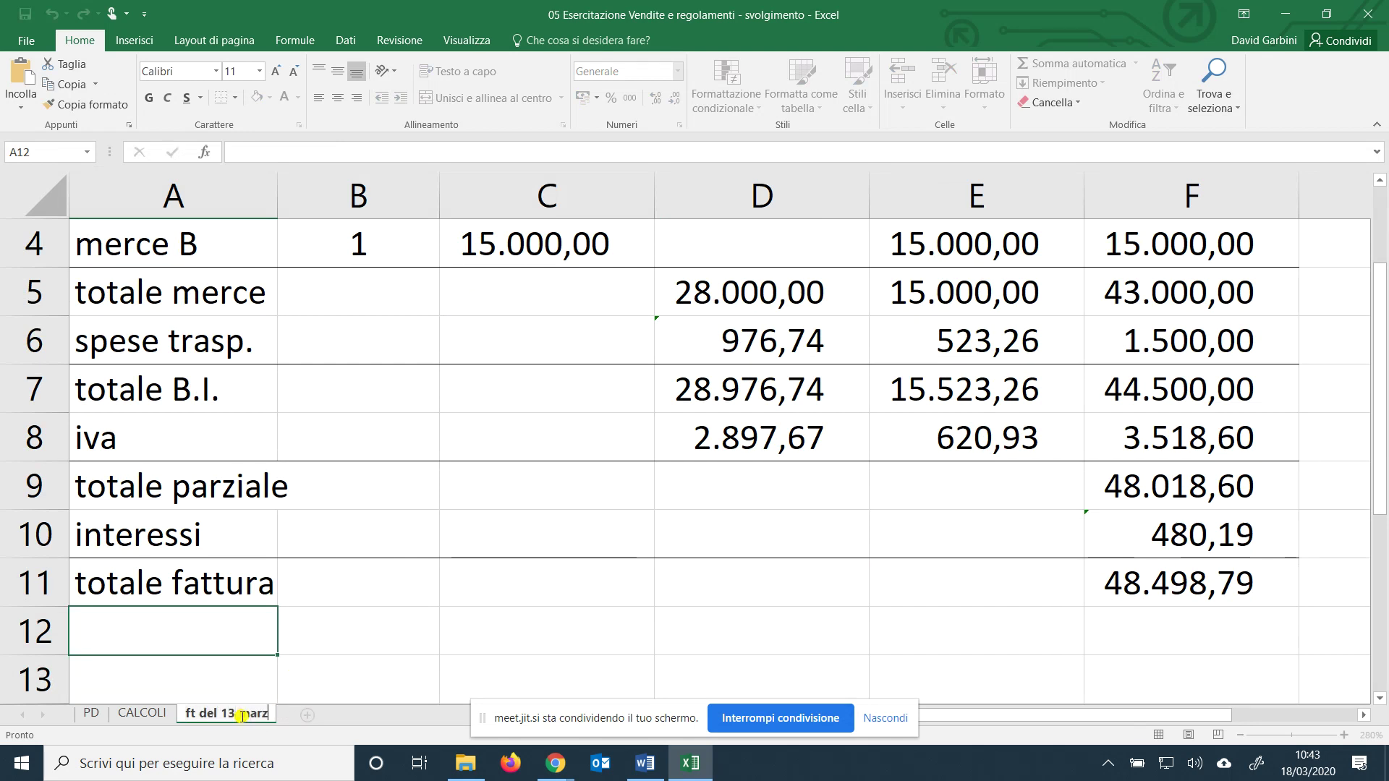
pyautogui.click(434, 633)
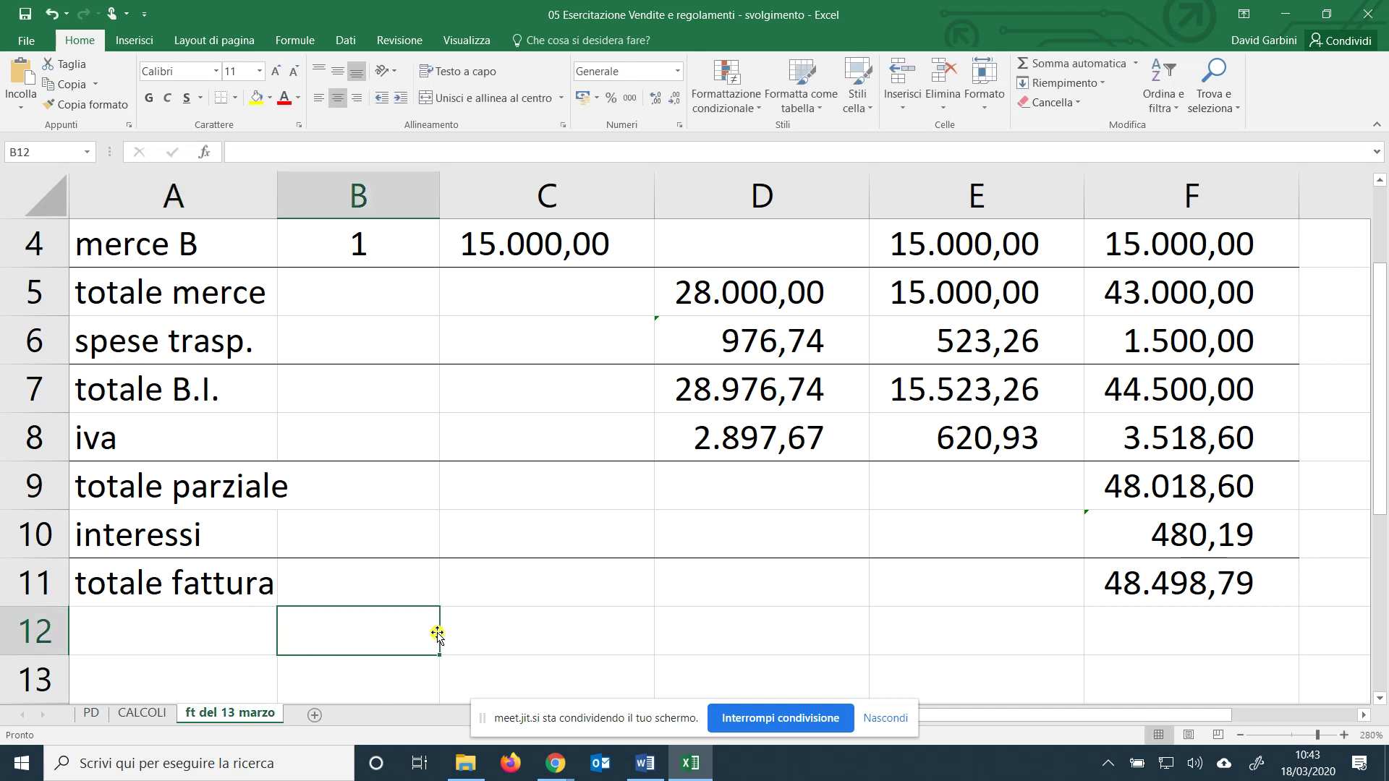
# In row 47 of the PD sheet, enter the date 13/03 and link the account to crediti vs clienti with =B45.
pyautogui.click(89, 713)
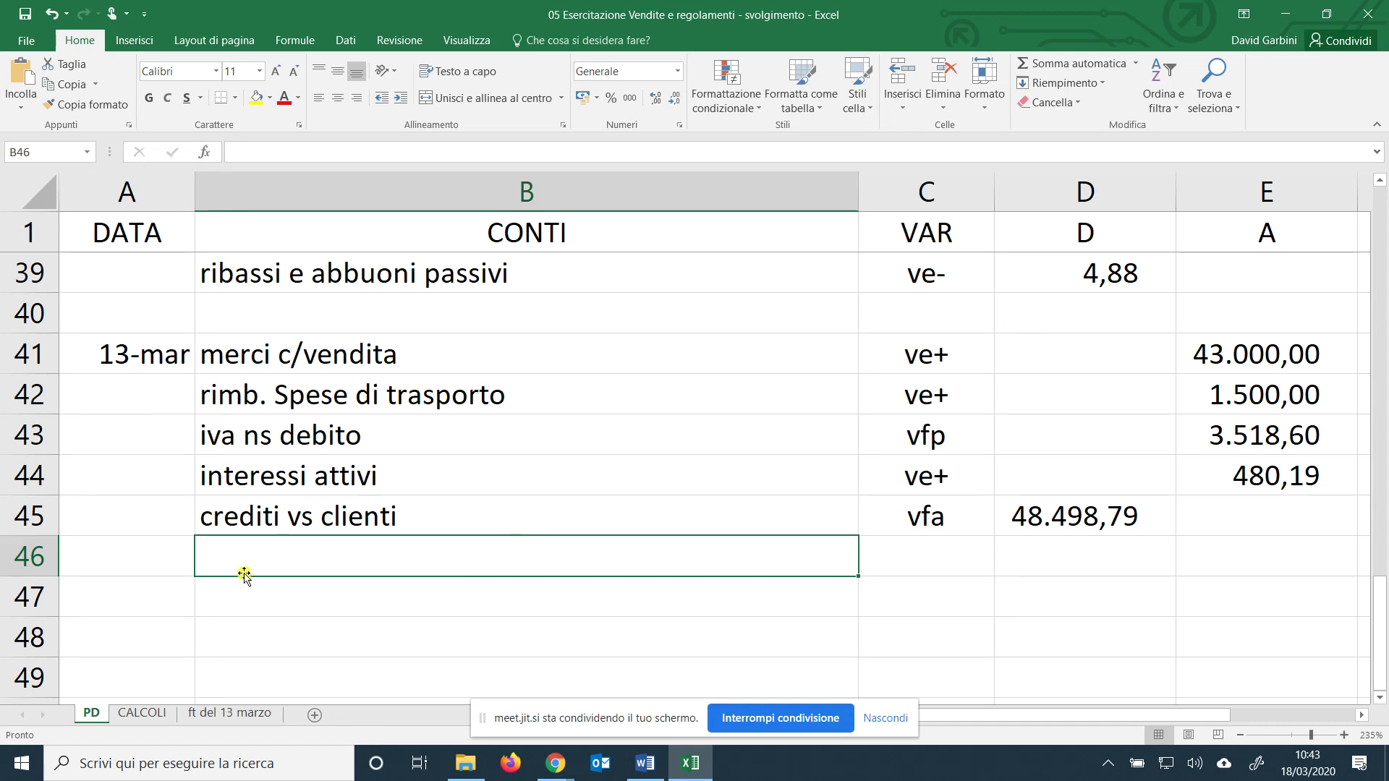
pyautogui.click(184, 598)
pyautogui.write('13/03')
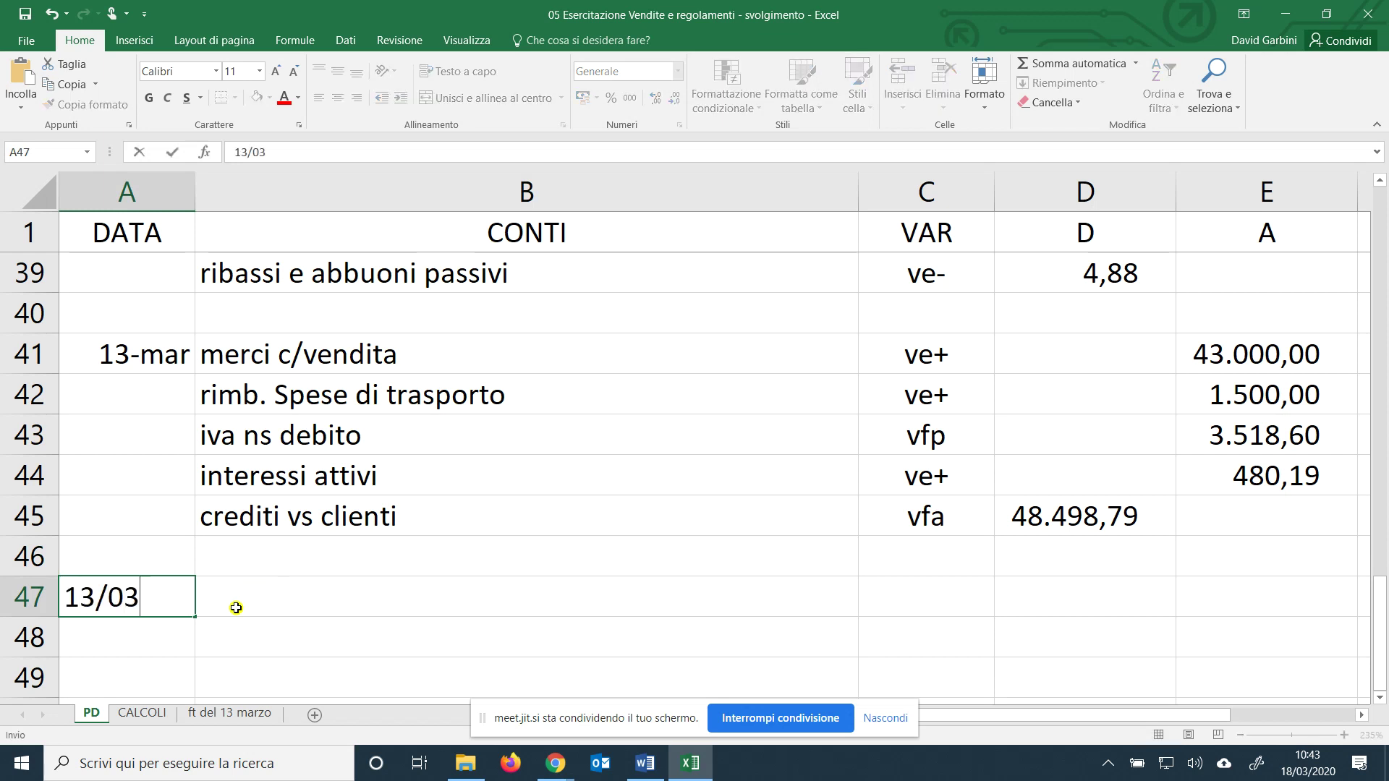
pyautogui.press('Tab')
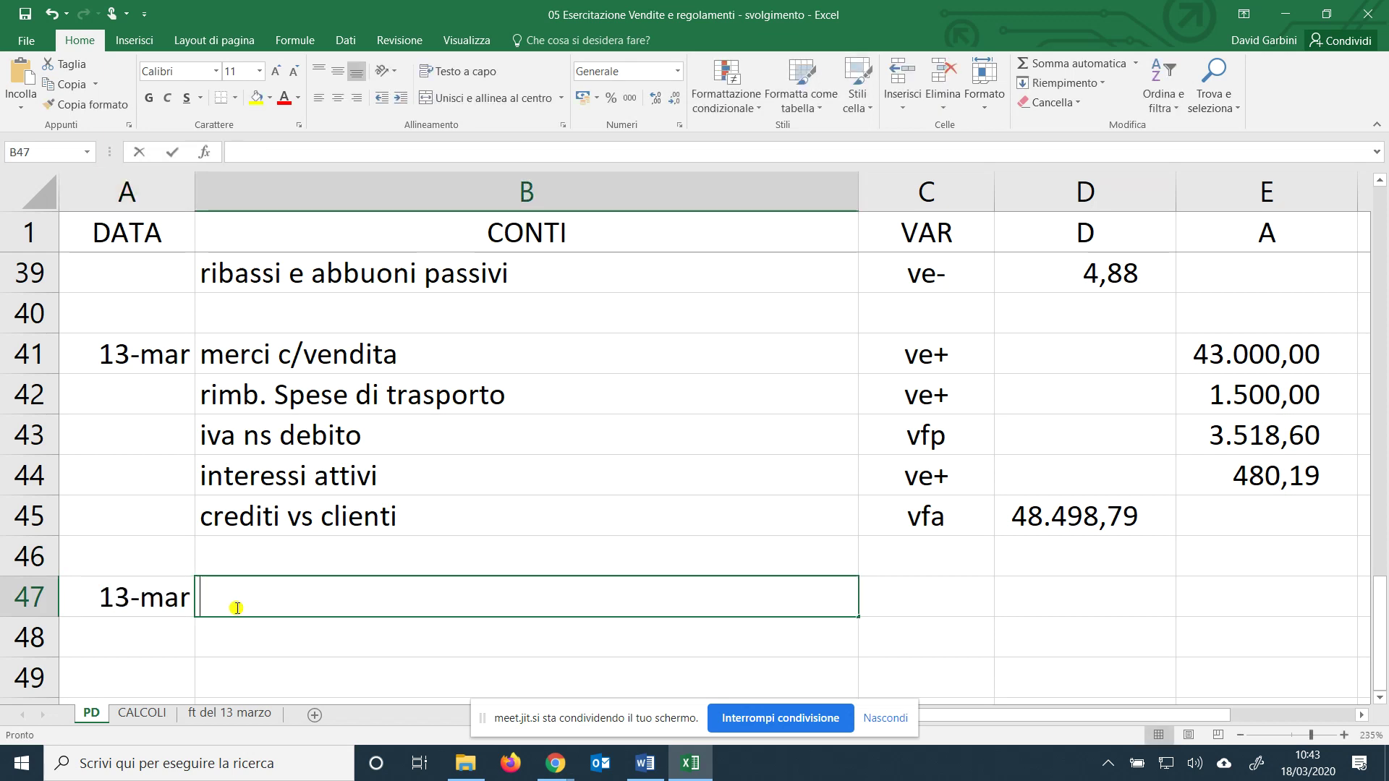
pyautogui.write('=')
pyautogui.click(531, 532)
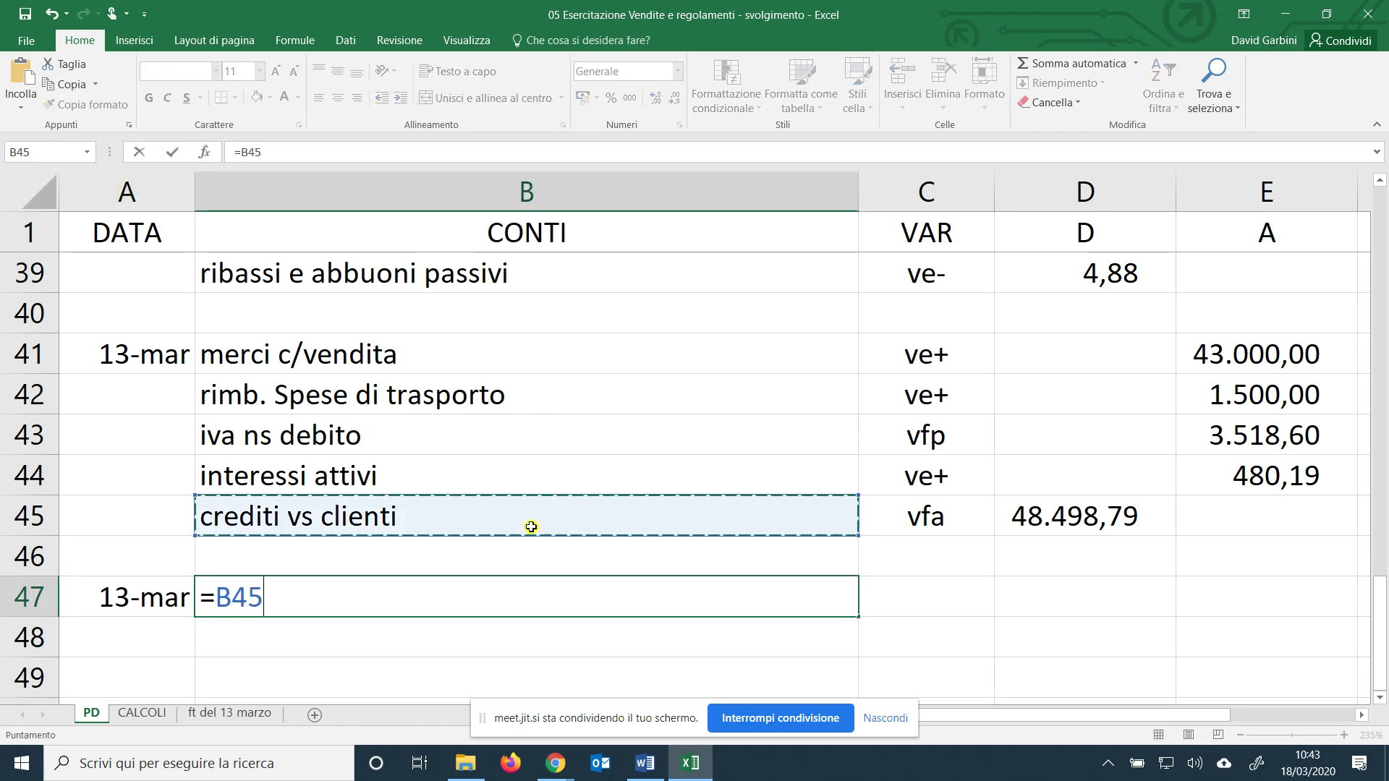
pyautogui.press('Return')
# Give crediti vs clienti in row 47 the variation vfp and link its credit amount in E47 with =D45.
pyautogui.click(903, 595)
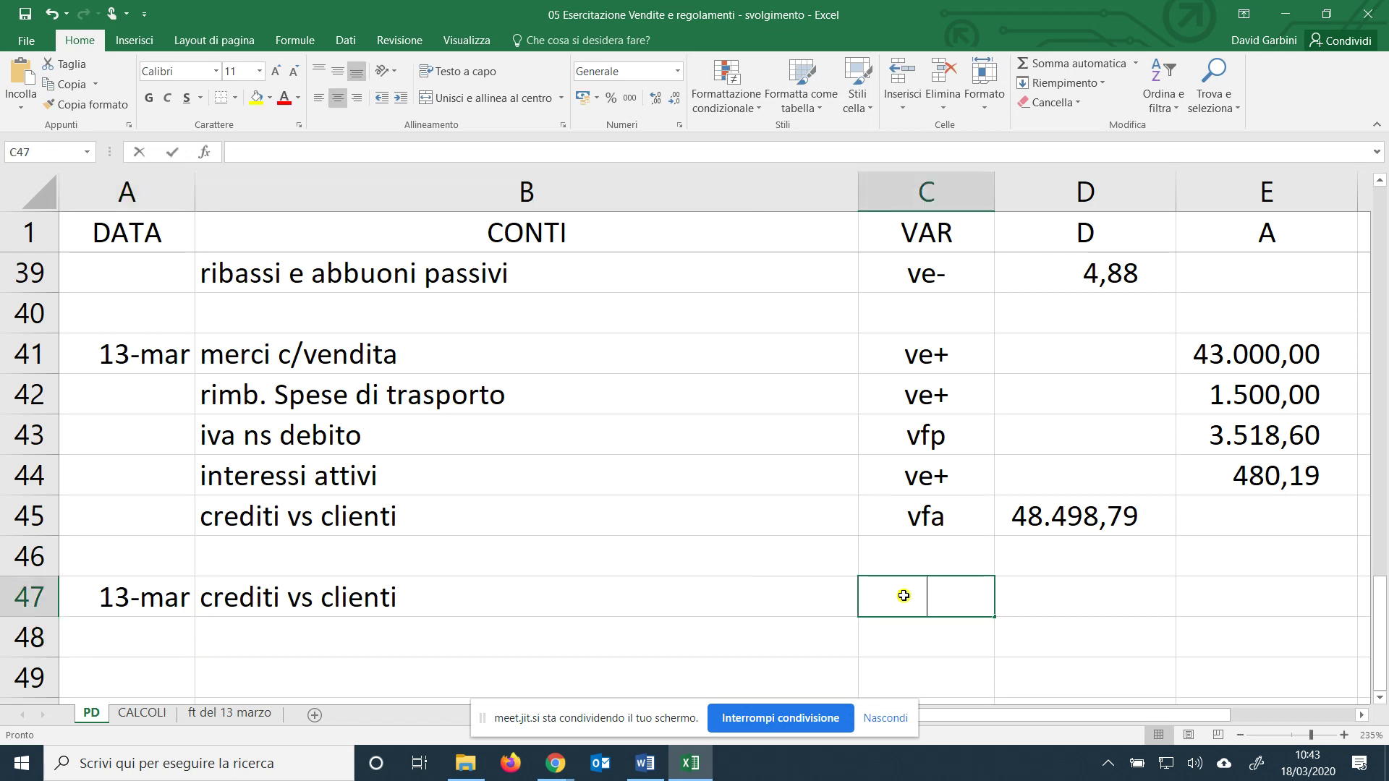
pyautogui.write('vfp')
pyautogui.press('Tab')
pyautogui.press('Tab')
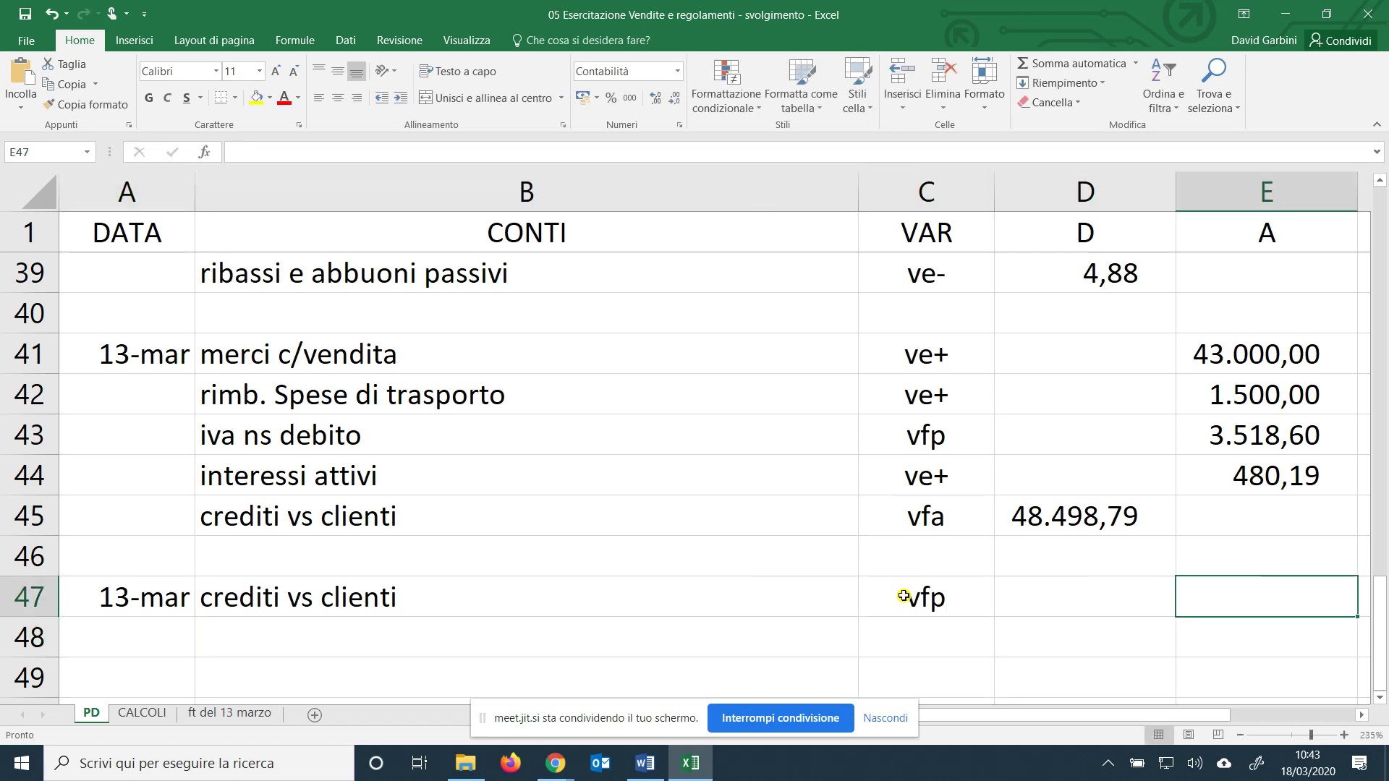
pyautogui.write('=')
pyautogui.click(1073, 518)
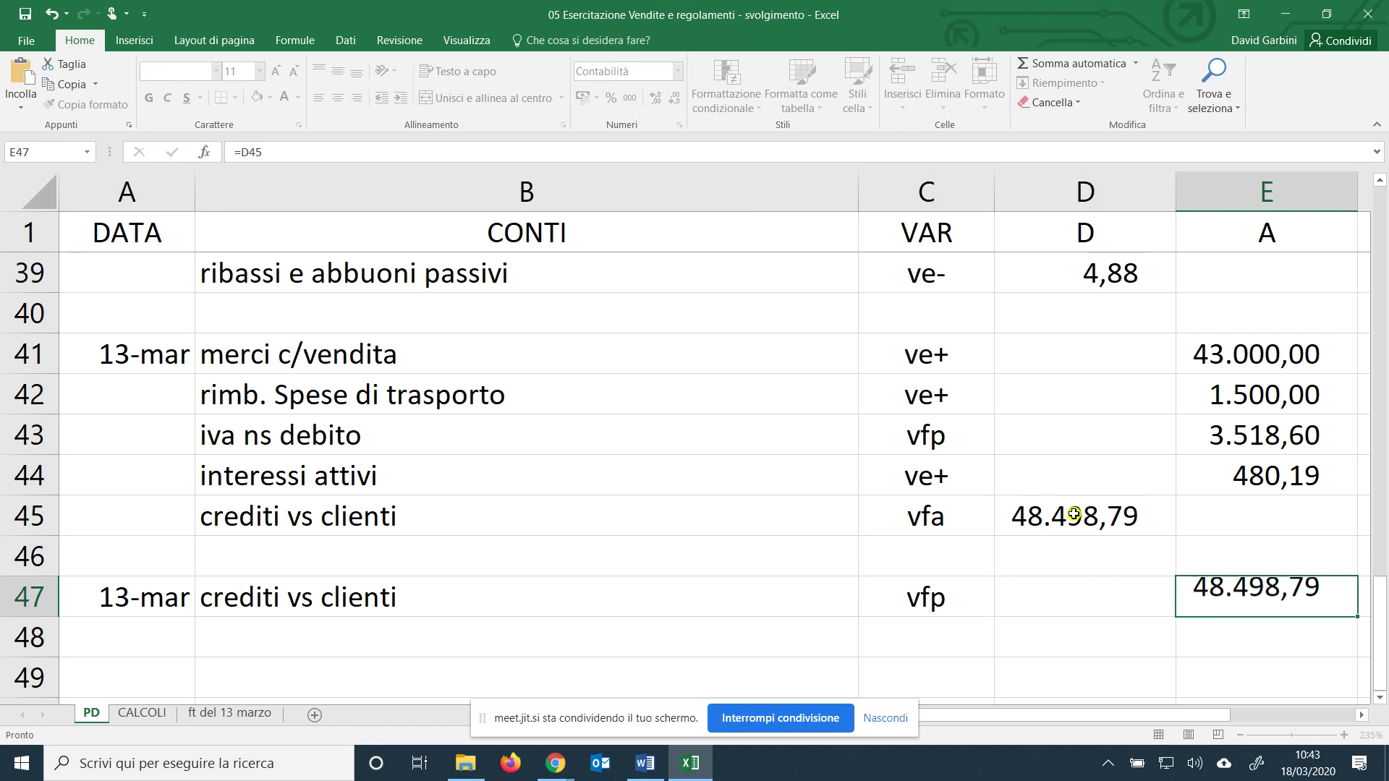
pyautogui.press('Return')
# In row 48, enter the account cambiali attive with variation vfa and link its debit amount in D48 with =E47.
pyautogui.scroll(-1, 817, 541)
pyautogui.click(623, 501)
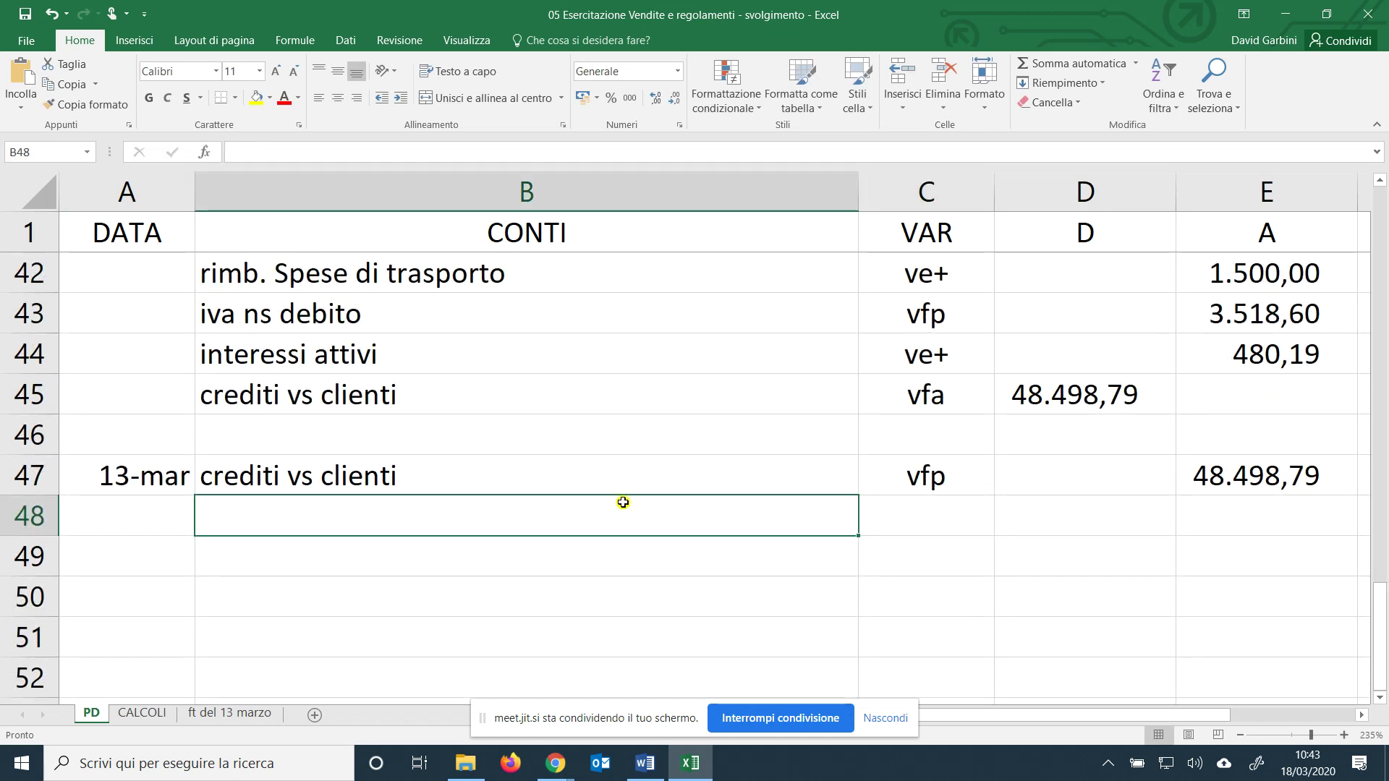
pyautogui.write('cambiali attive')
pyautogui.press('Tab')
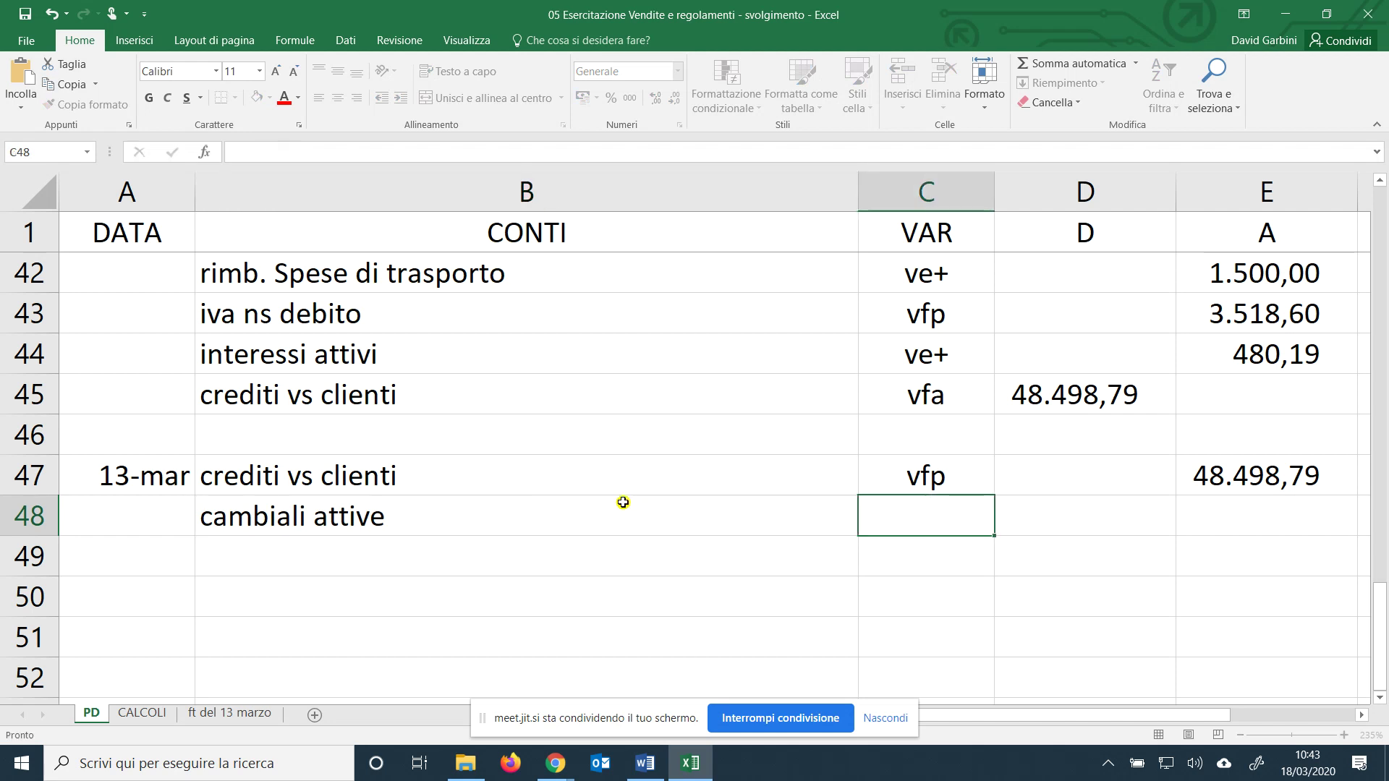
pyautogui.write('vfa')
pyautogui.press('Tab')
pyautogui.write('=')
pyautogui.click(1273, 477)
pyautogui.press('Return')
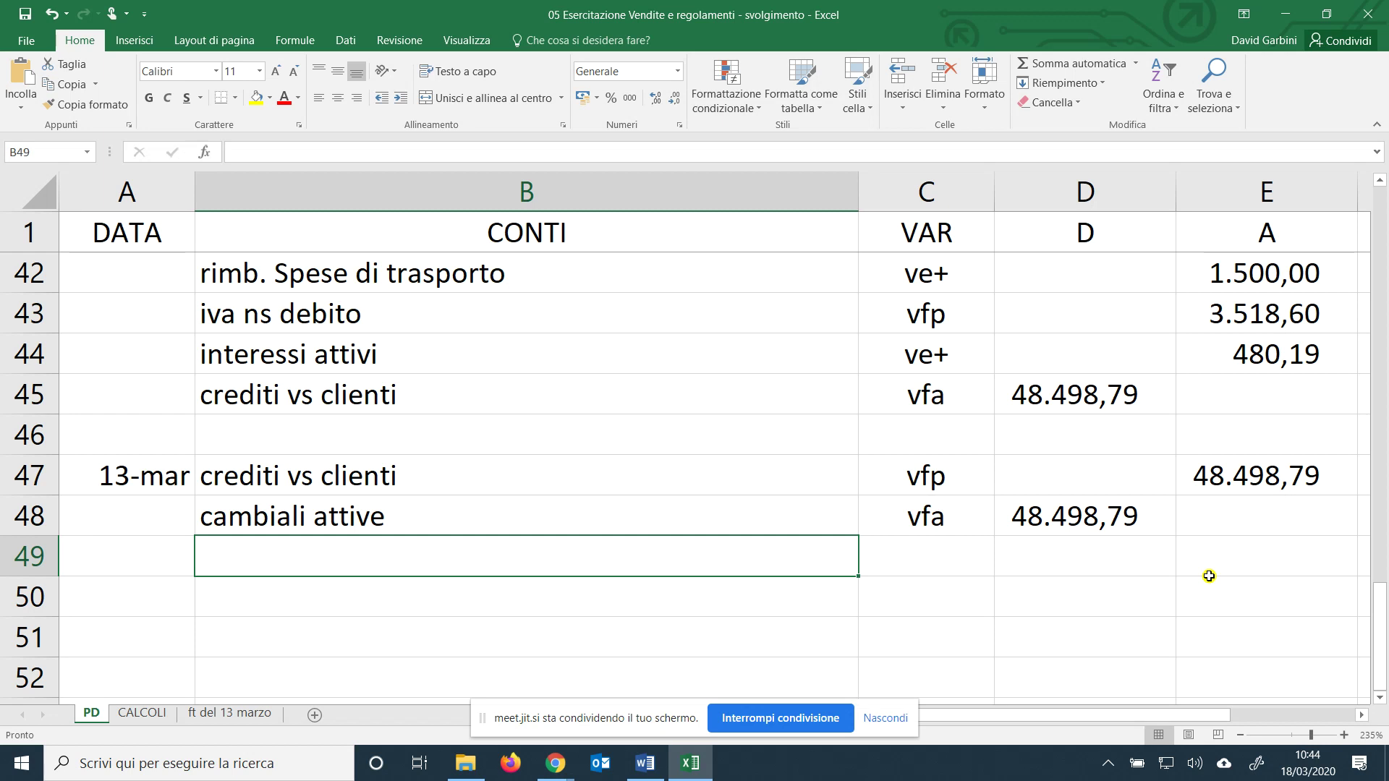
# Start a new journal entry in row 50 with the date 14/03 and the account merci c/vendita.
pyautogui.scroll(3, 1208, 575)
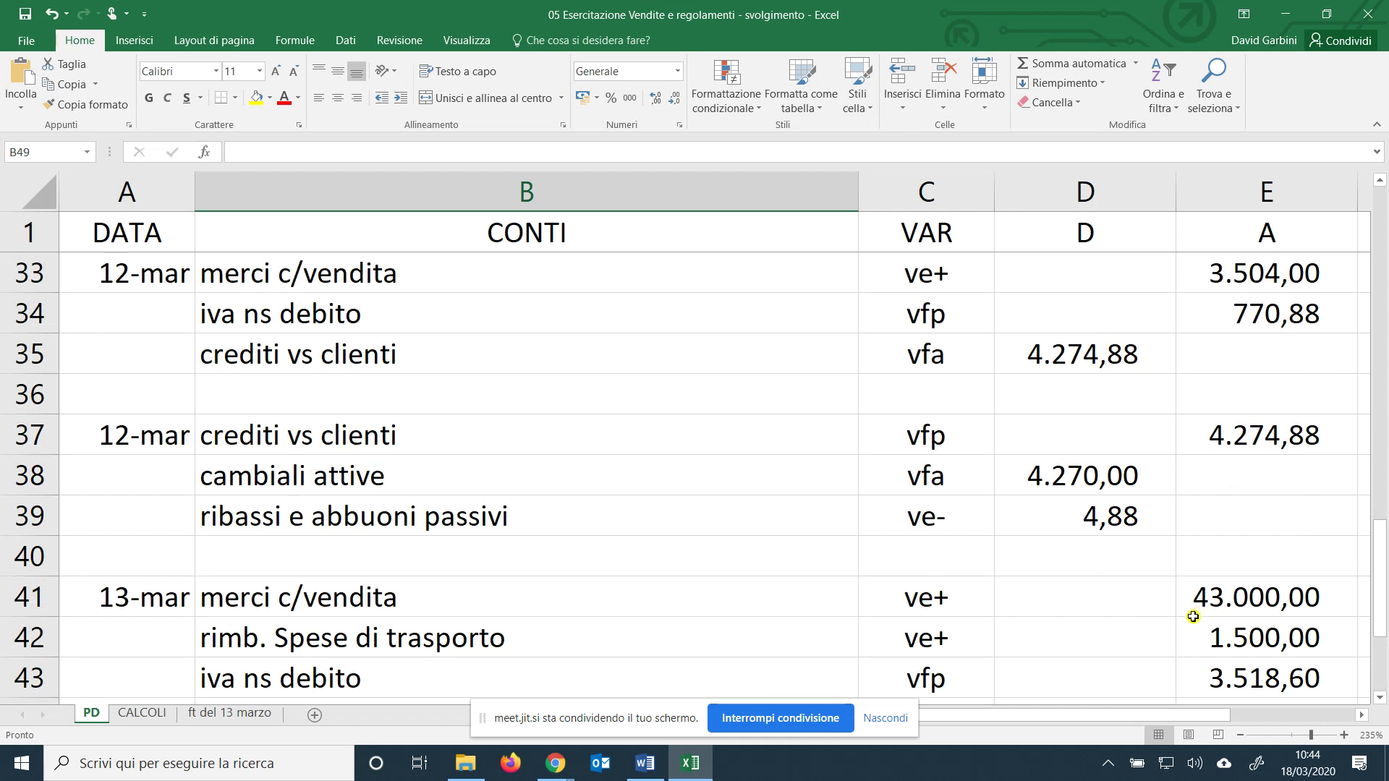
pyautogui.scroll(-1, 1185, 611)
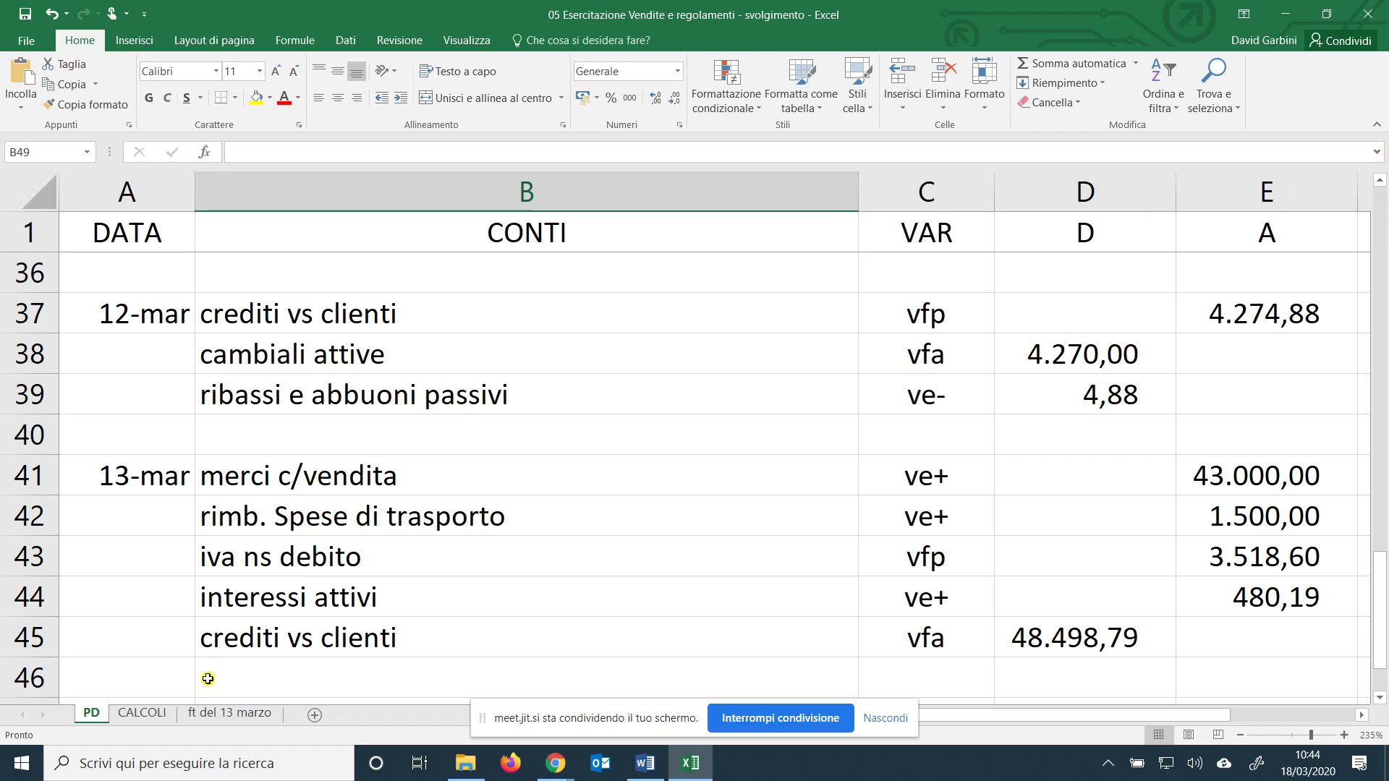
pyautogui.scroll(-2, 267, 575)
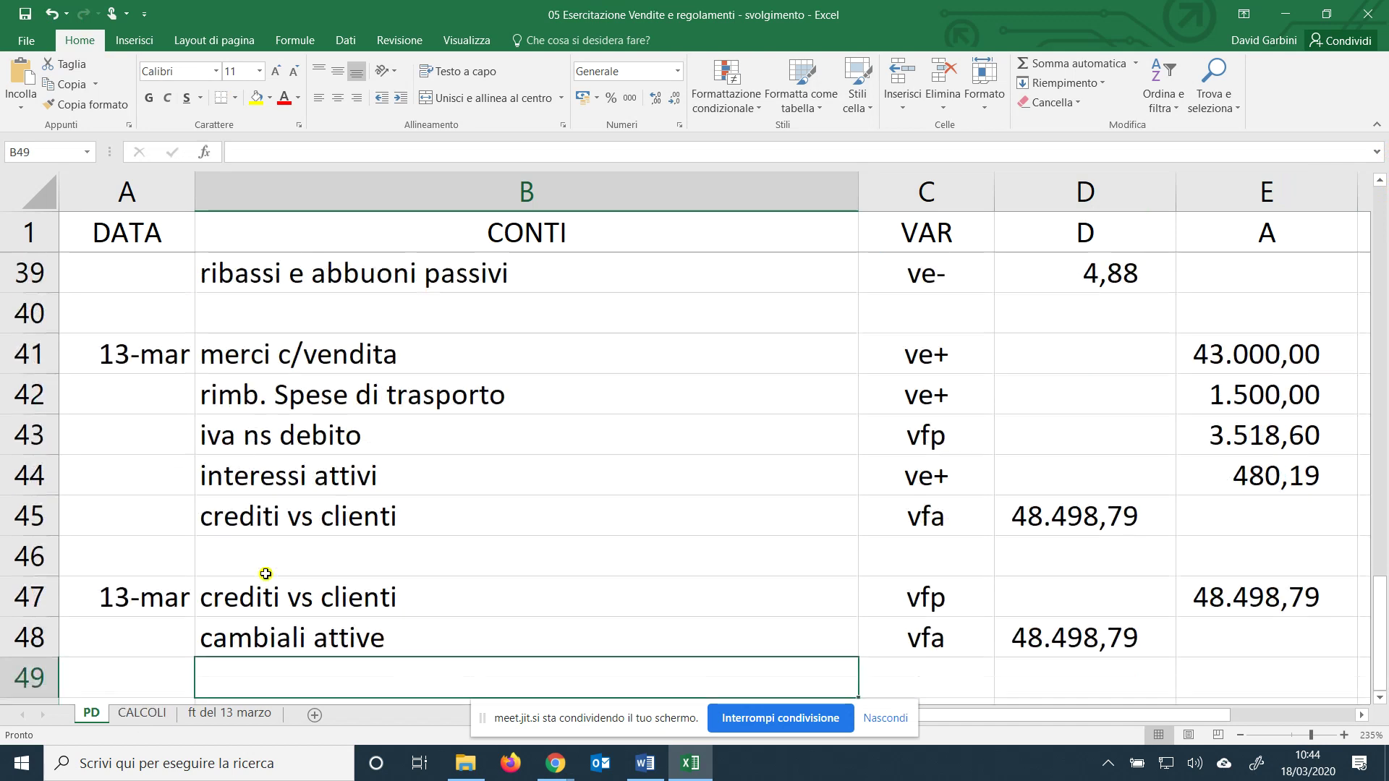
pyautogui.click(160, 591)
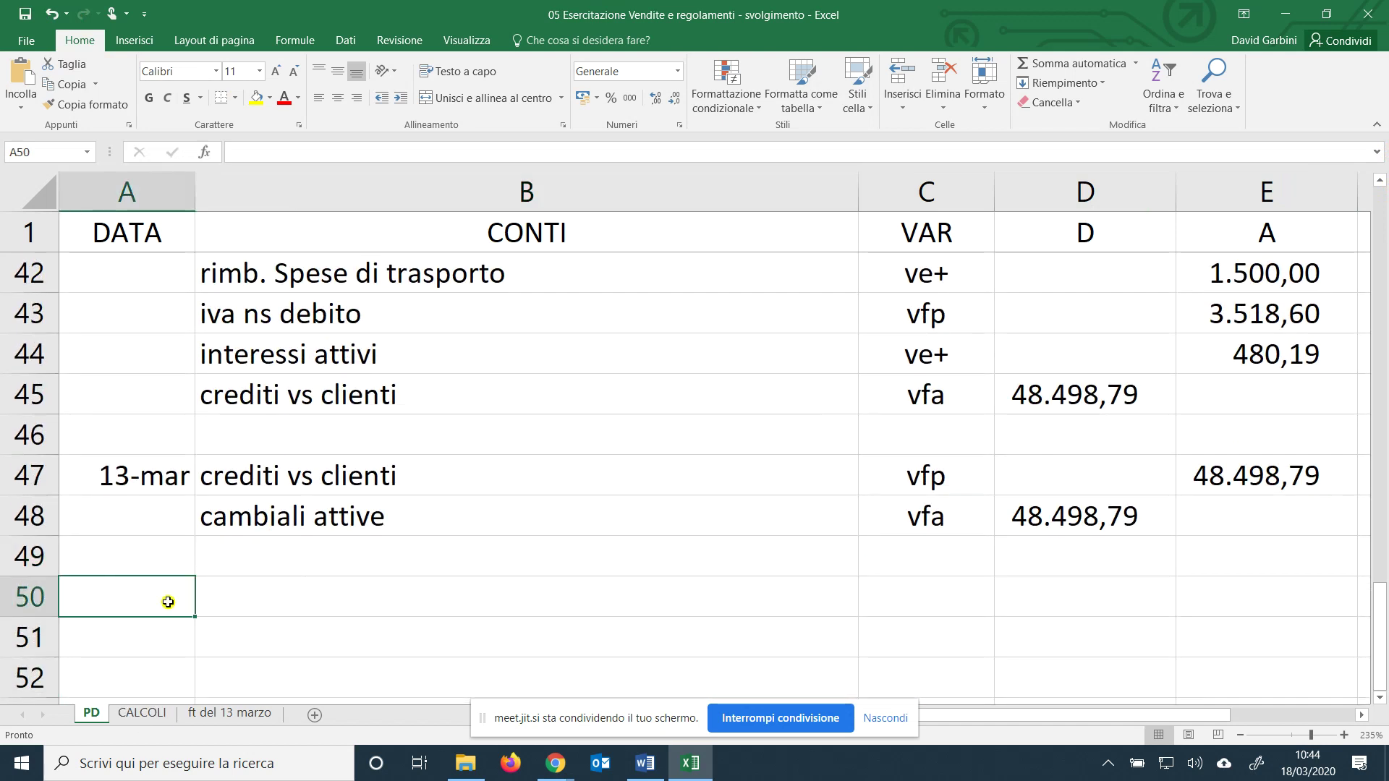
pyautogui.write('14/03')
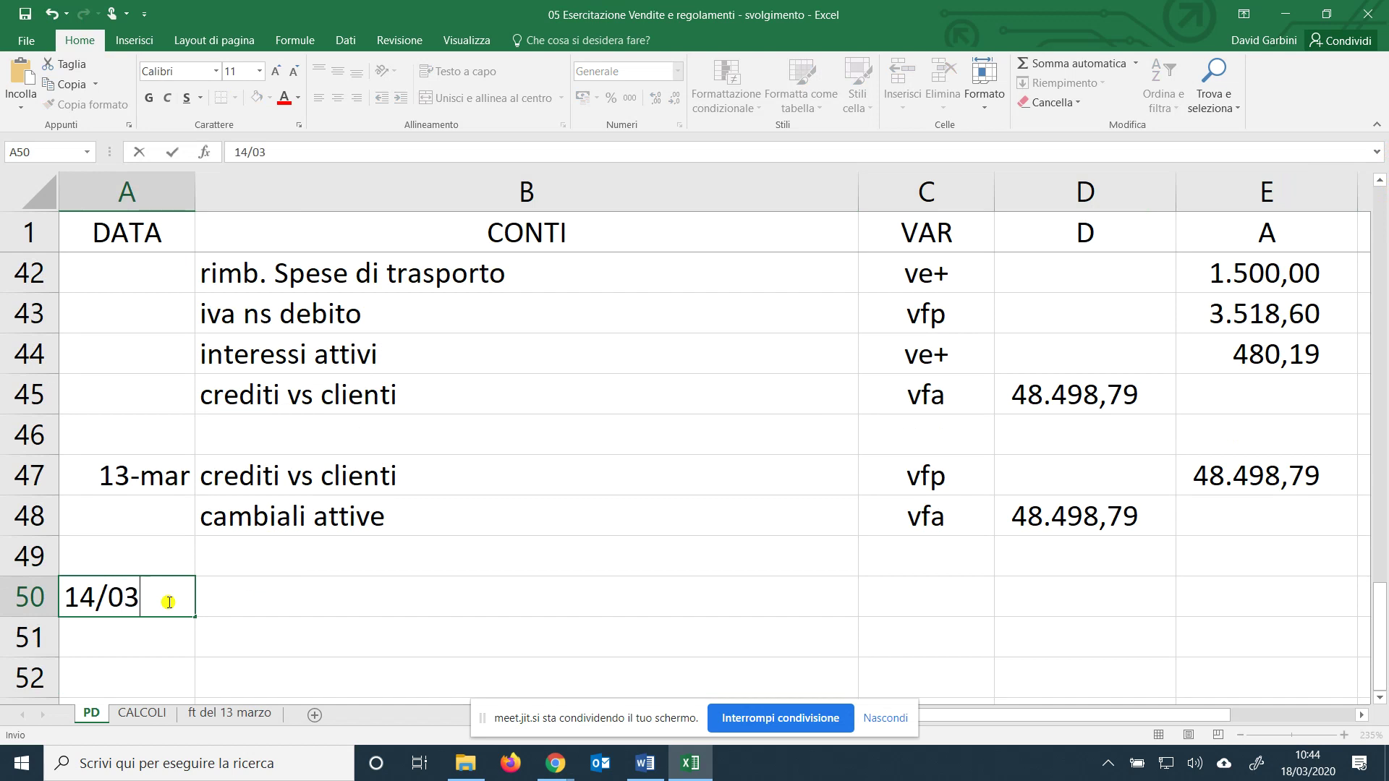
pyautogui.press('Return')
pyautogui.press('Tab')
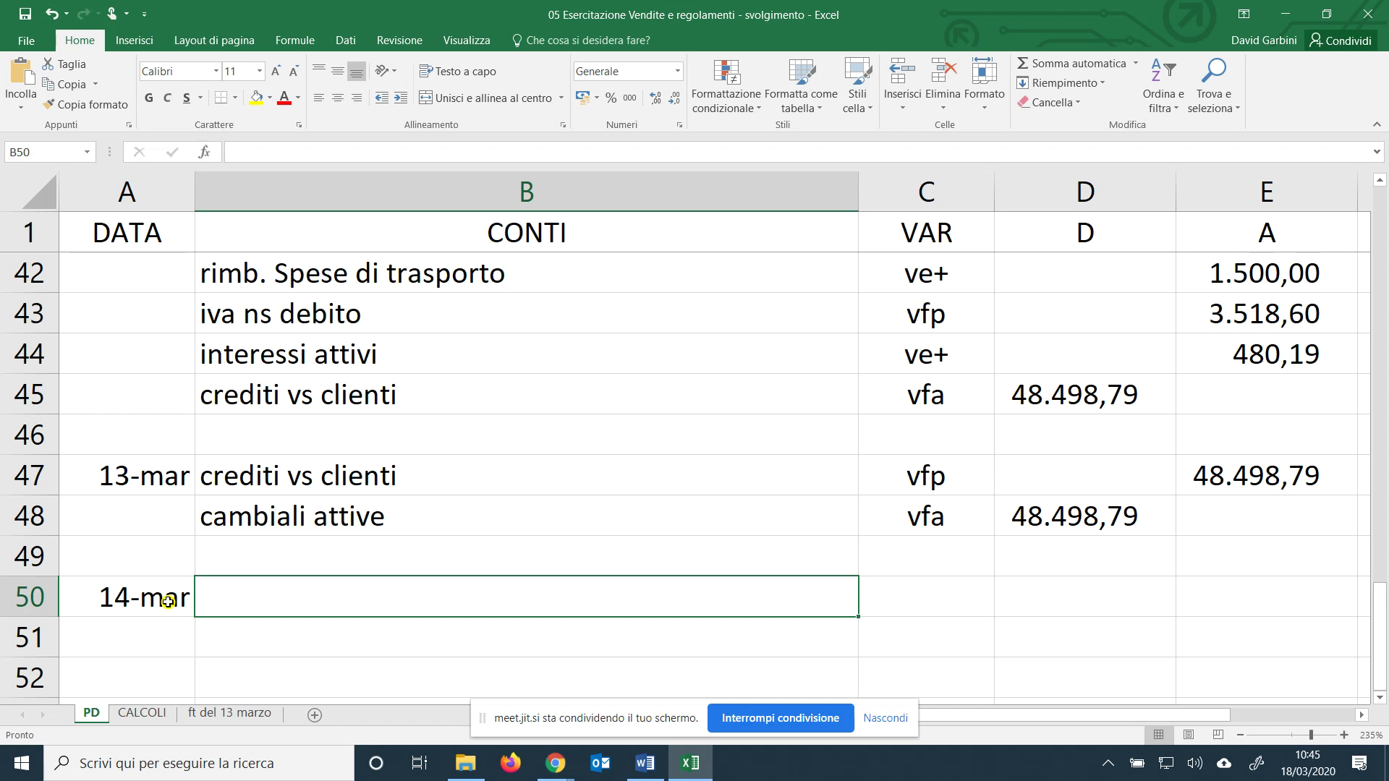
pyautogui.write('merci c')
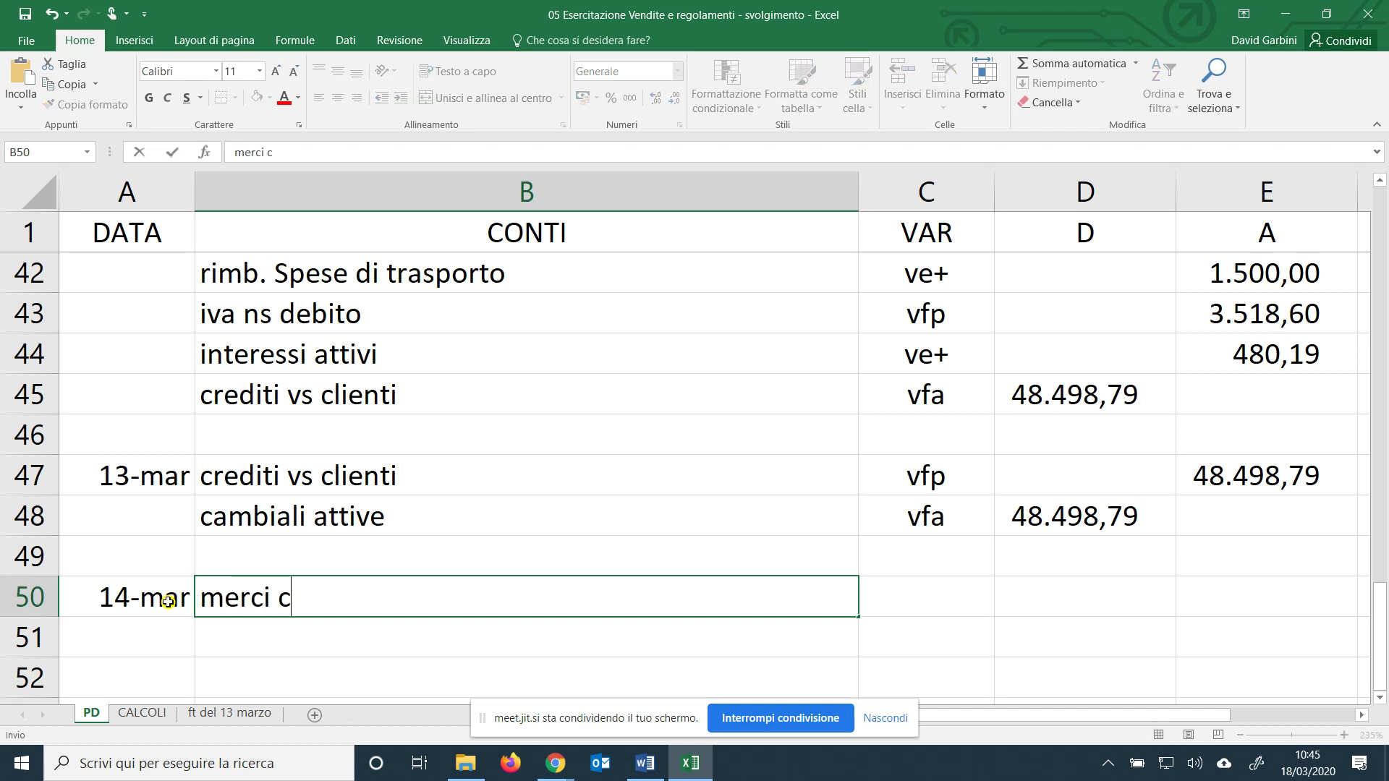
pyautogui.write('/vendita')
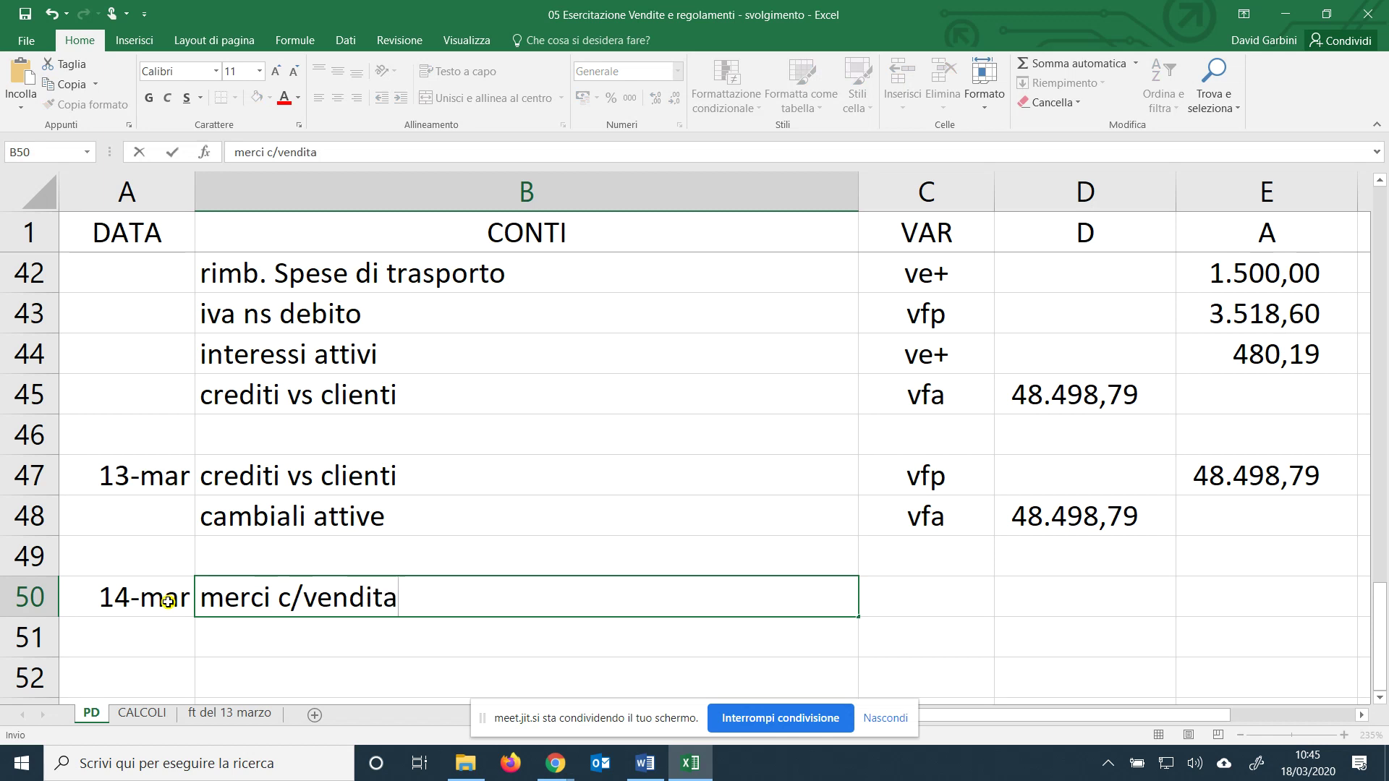
pyautogui.press('Tab')
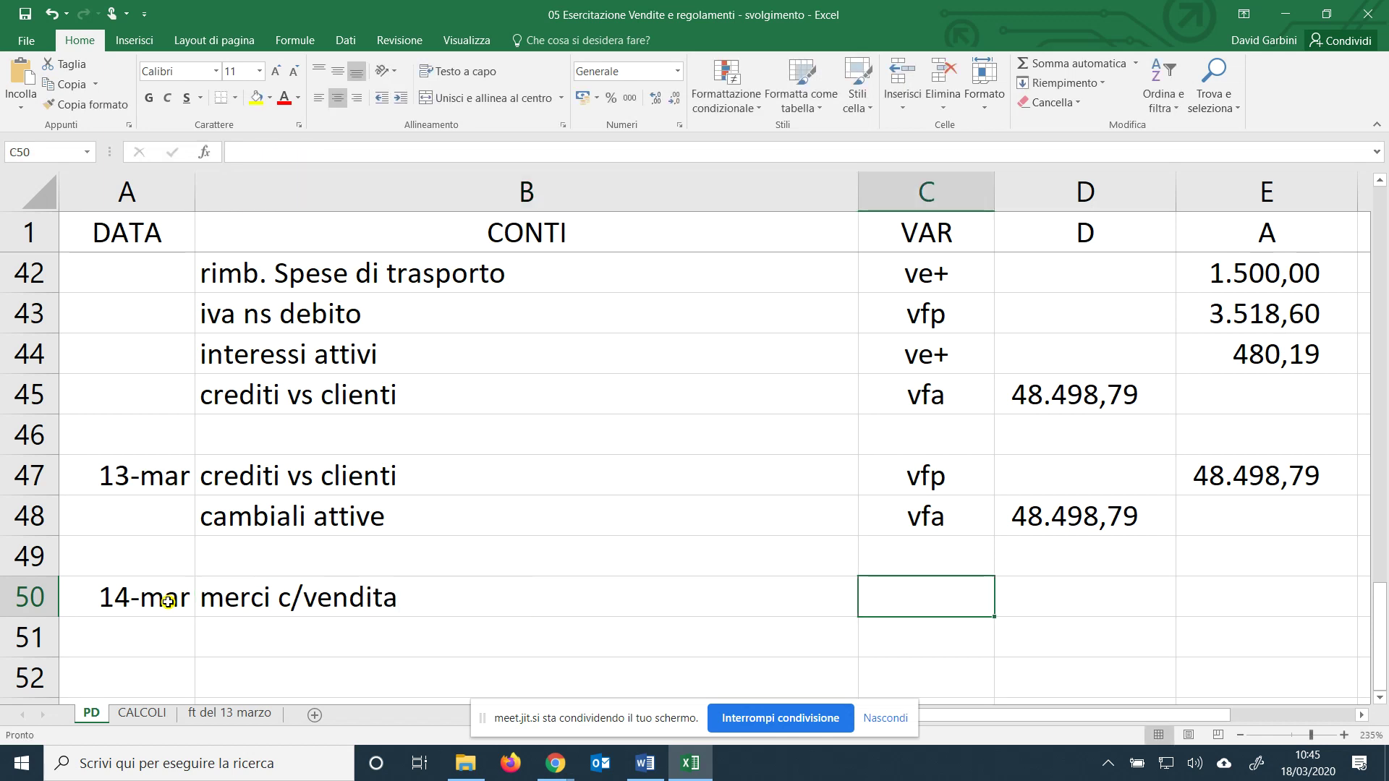
# Give merci c/vendita in row 50 the variation ve+ and a credit amount of 850.
pyautogui.write('ve+')
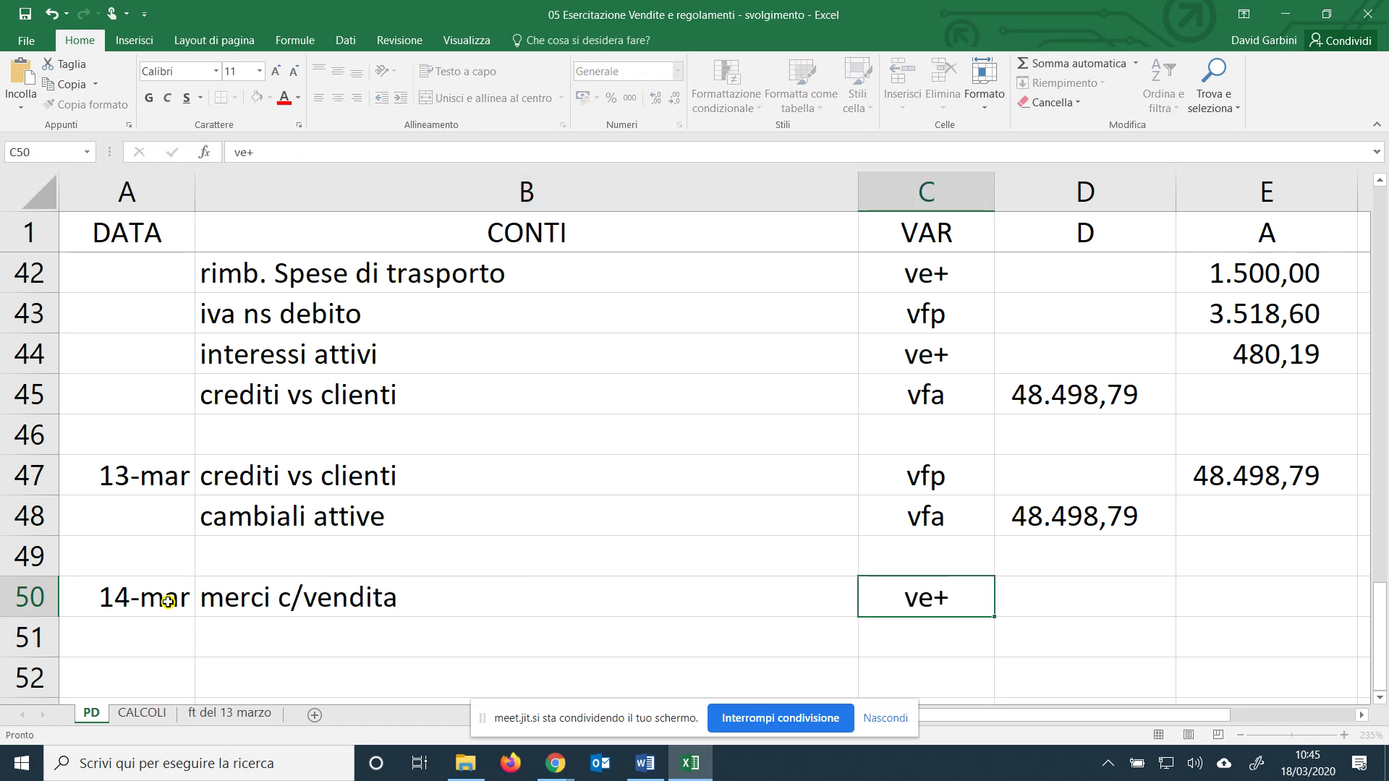
pyautogui.press('Tab')
pyautogui.press('Tab')
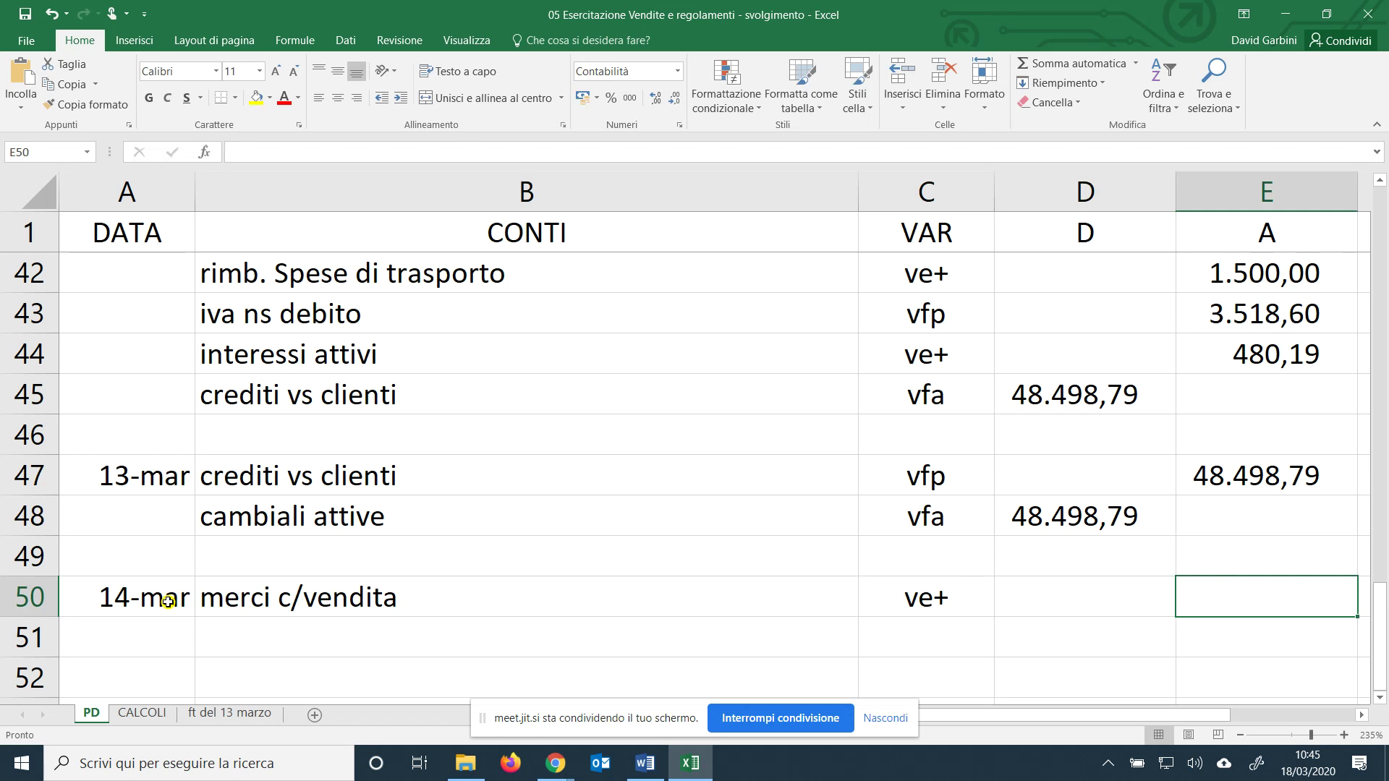
pyautogui.write('850')
pyautogui.press('Return')
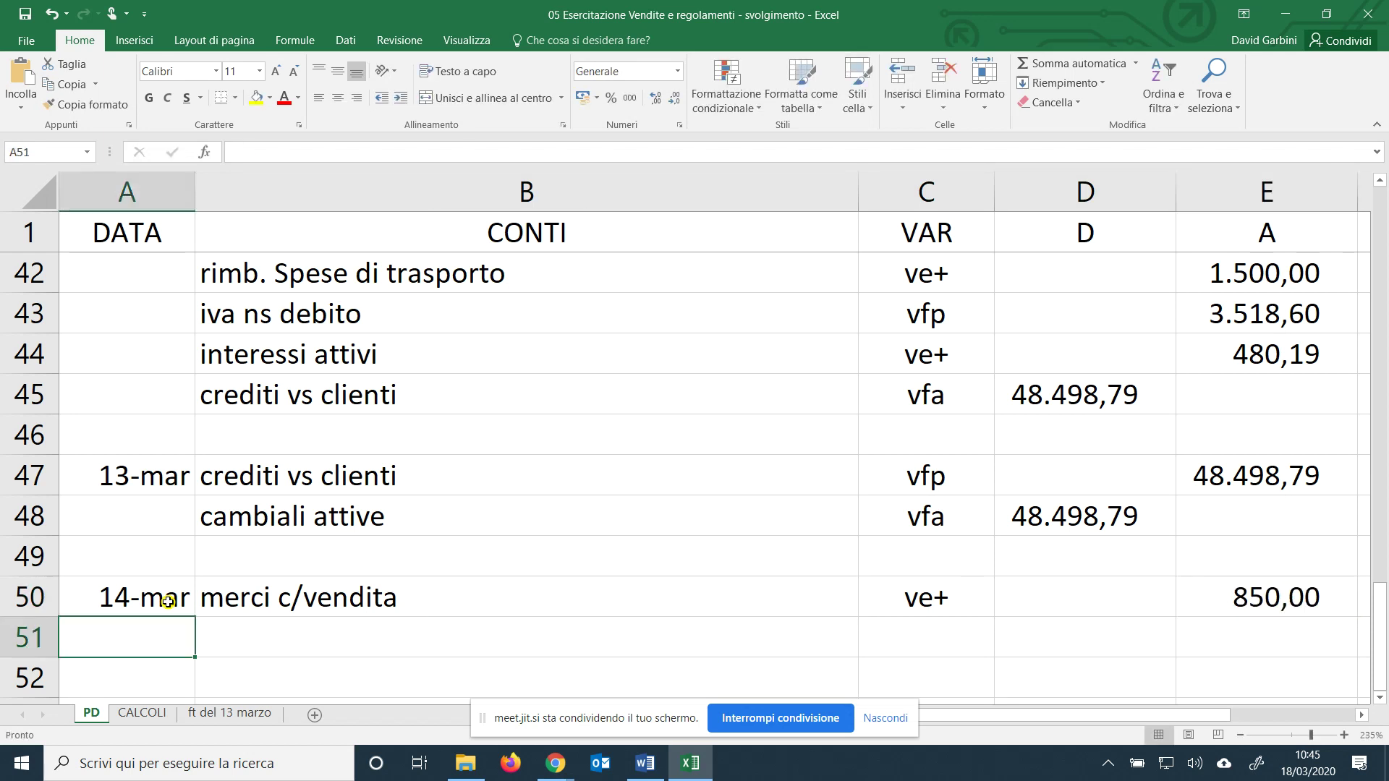
# In row 51, enter the account debiti vs fornitori with variation vfp.
pyautogui.press('Tab')
pyautogui.write('debiti ')
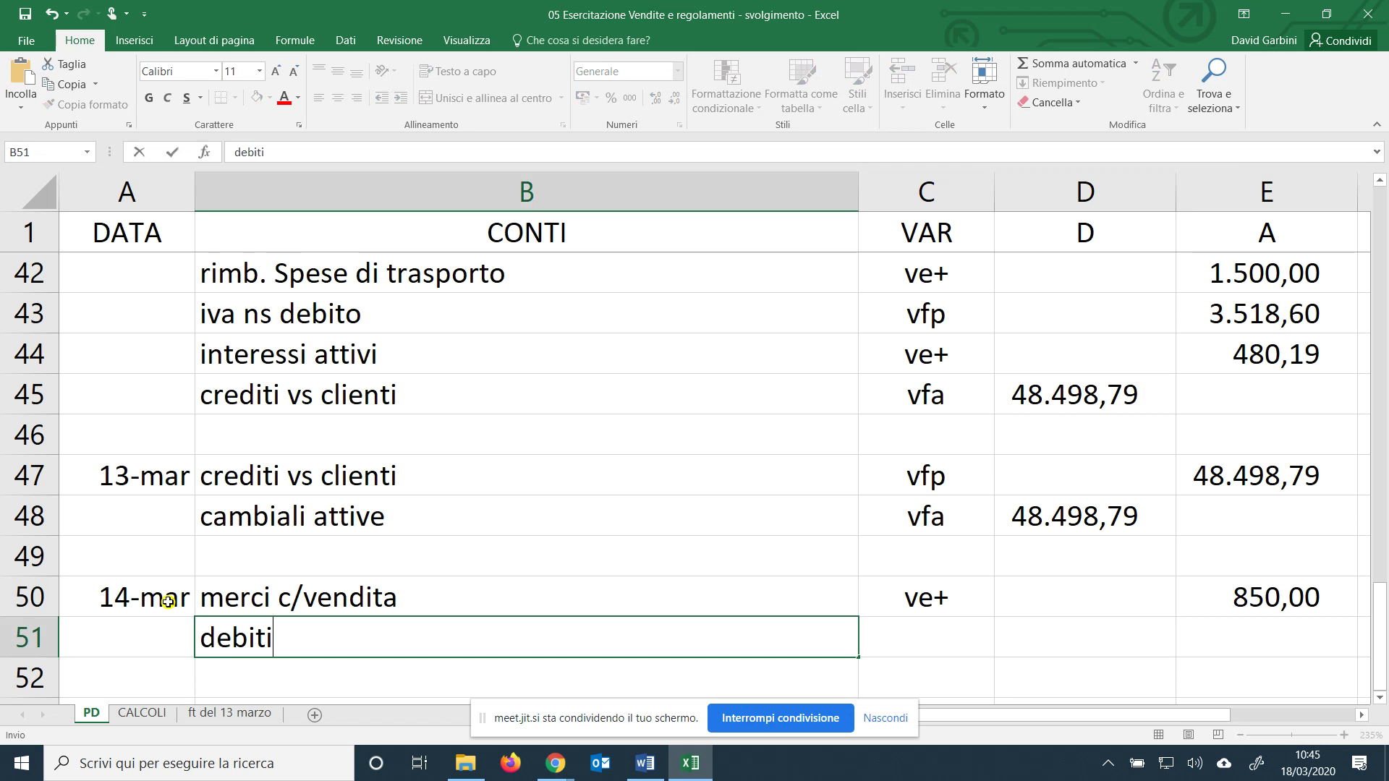
pyautogui.write('vs fornitori')
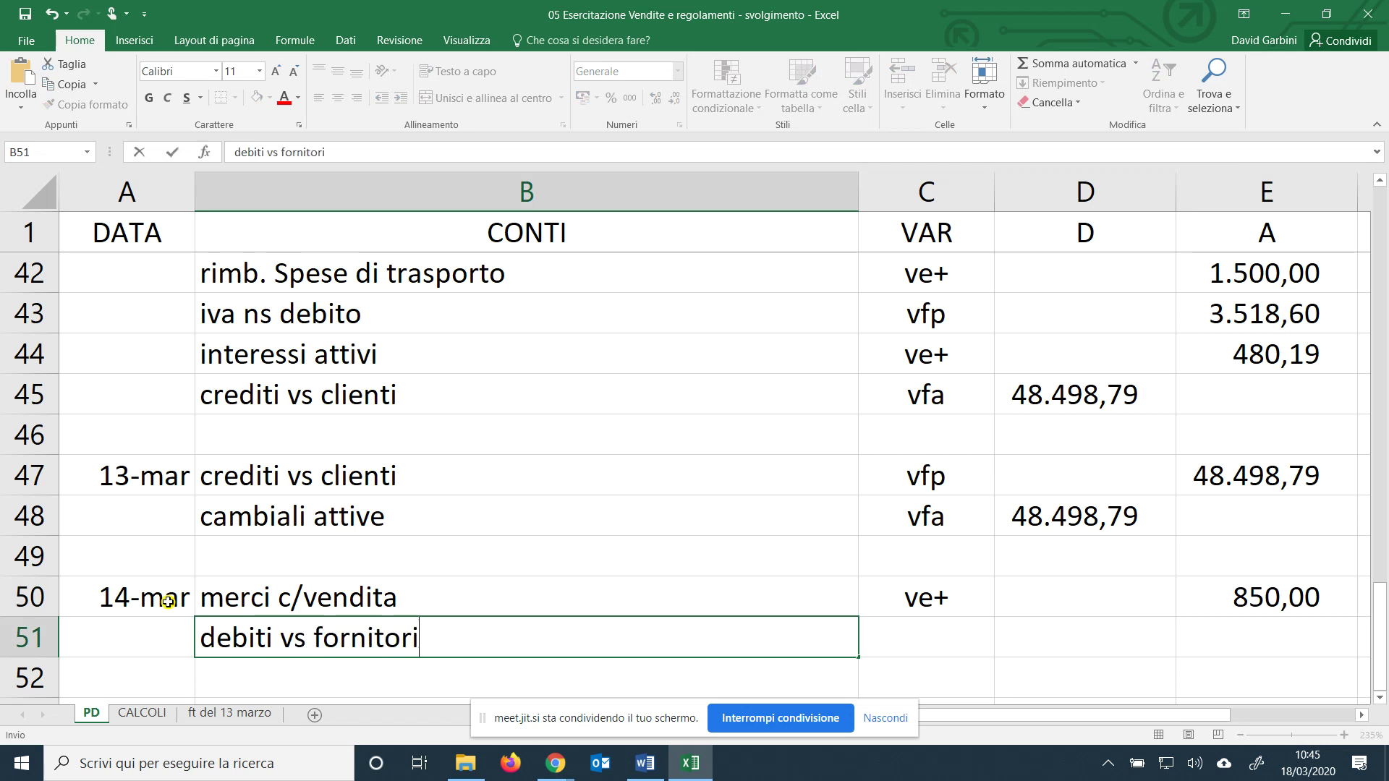
pyautogui.press('Tab')
pyautogui.write('v')
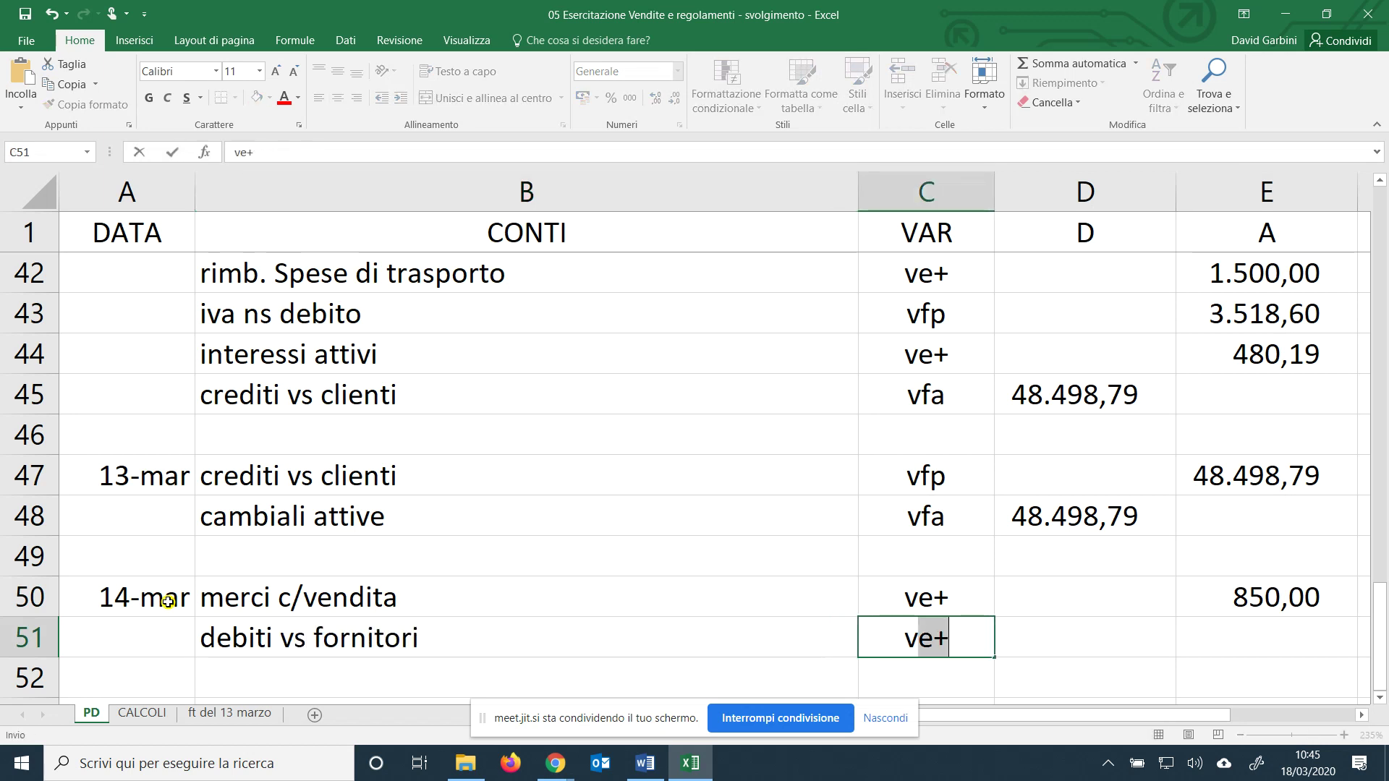
pyautogui.write('fp')
pyautogui.press('Tab')
pyautogui.press('Tab')
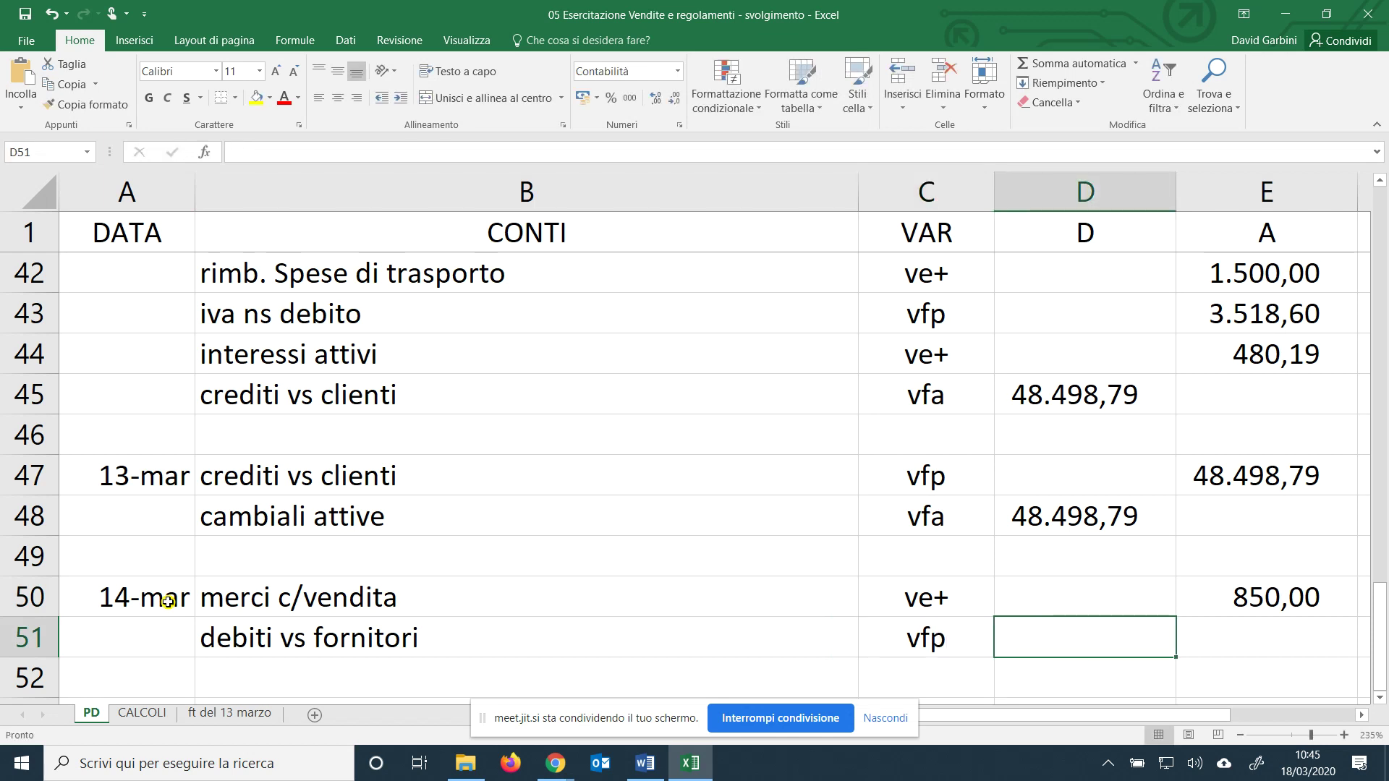
# Calculate the credit amount in E51 as 22% of the goods amount with =E50*0,22.
pyautogui.write('=')
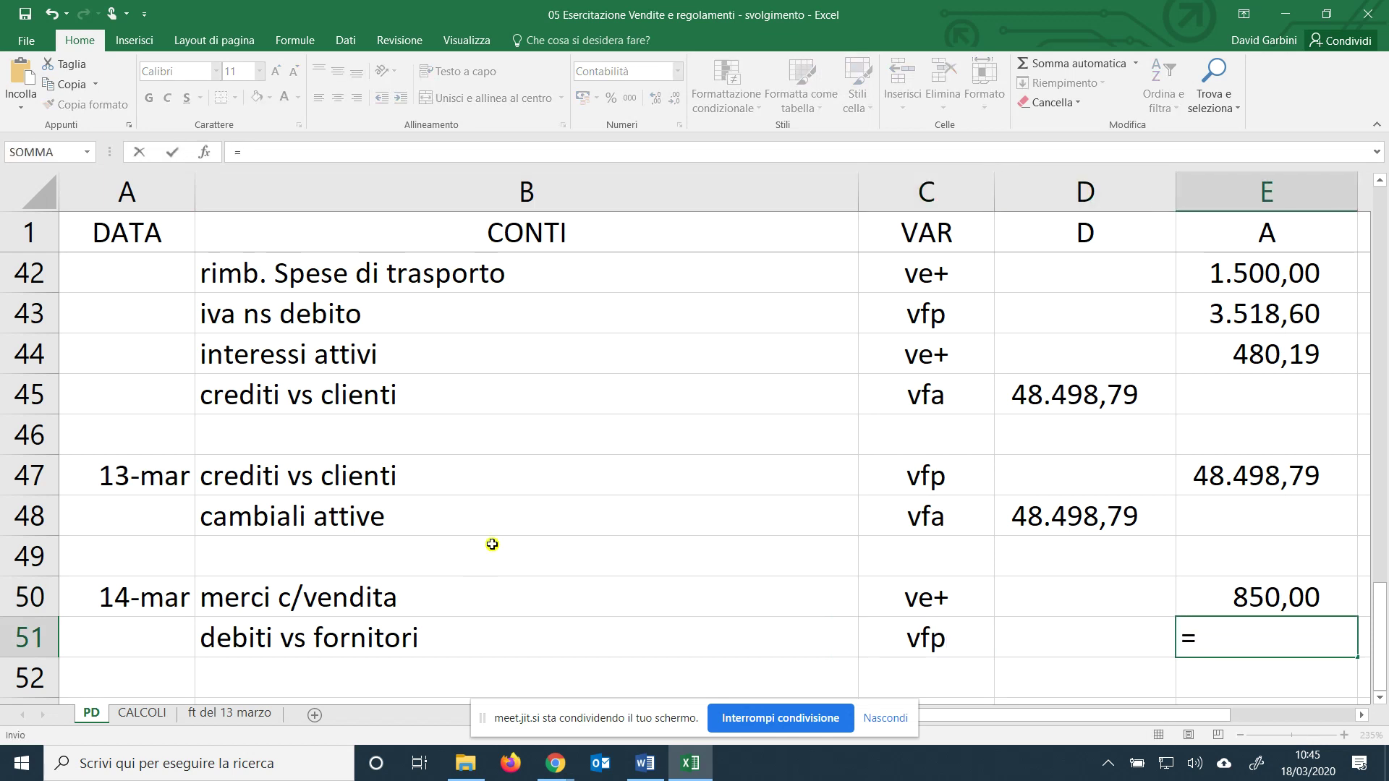
pyautogui.click(1241, 597)
pyautogui.write('*')
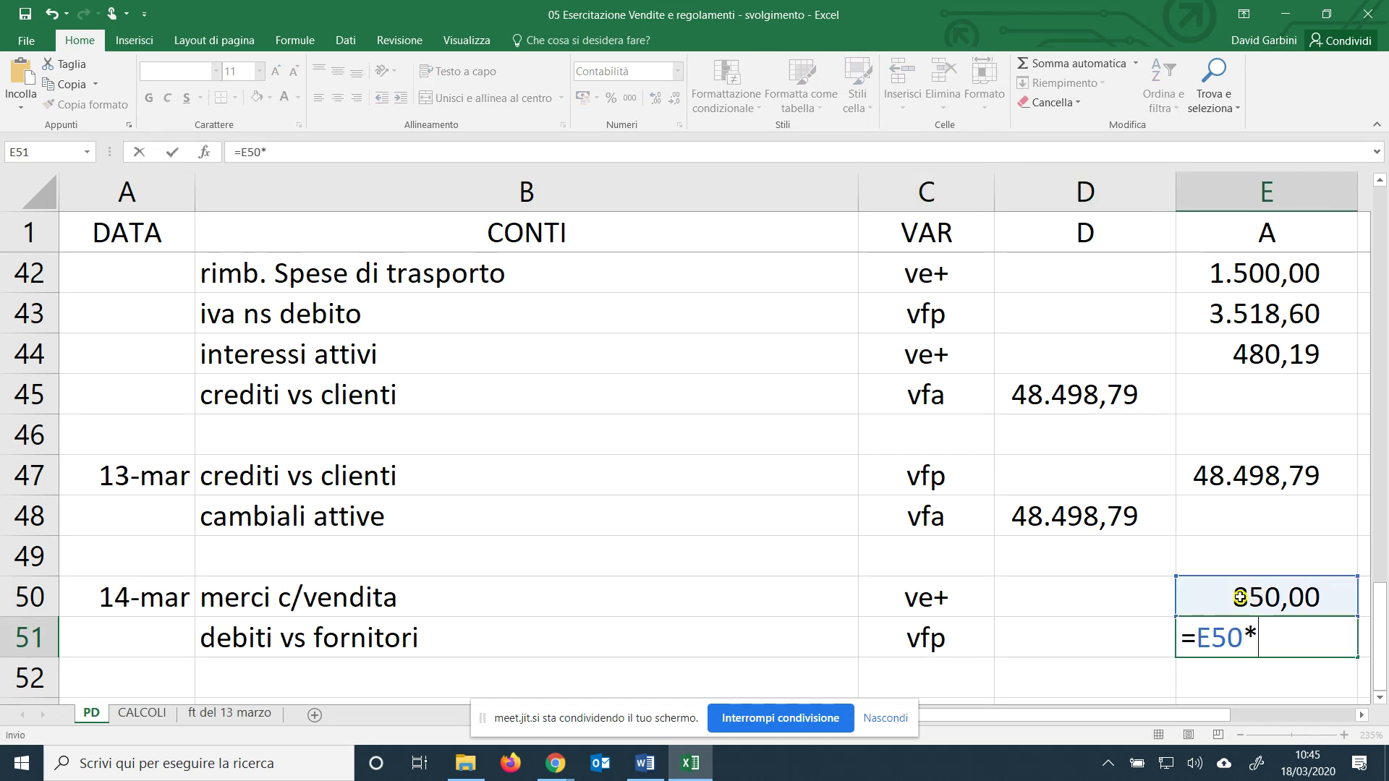
pyautogui.write('0,22')
pyautogui.press('Return')
# Replace the account name in B51 with iva ns debito.
pyautogui.scroll(-1, 1085, 601)
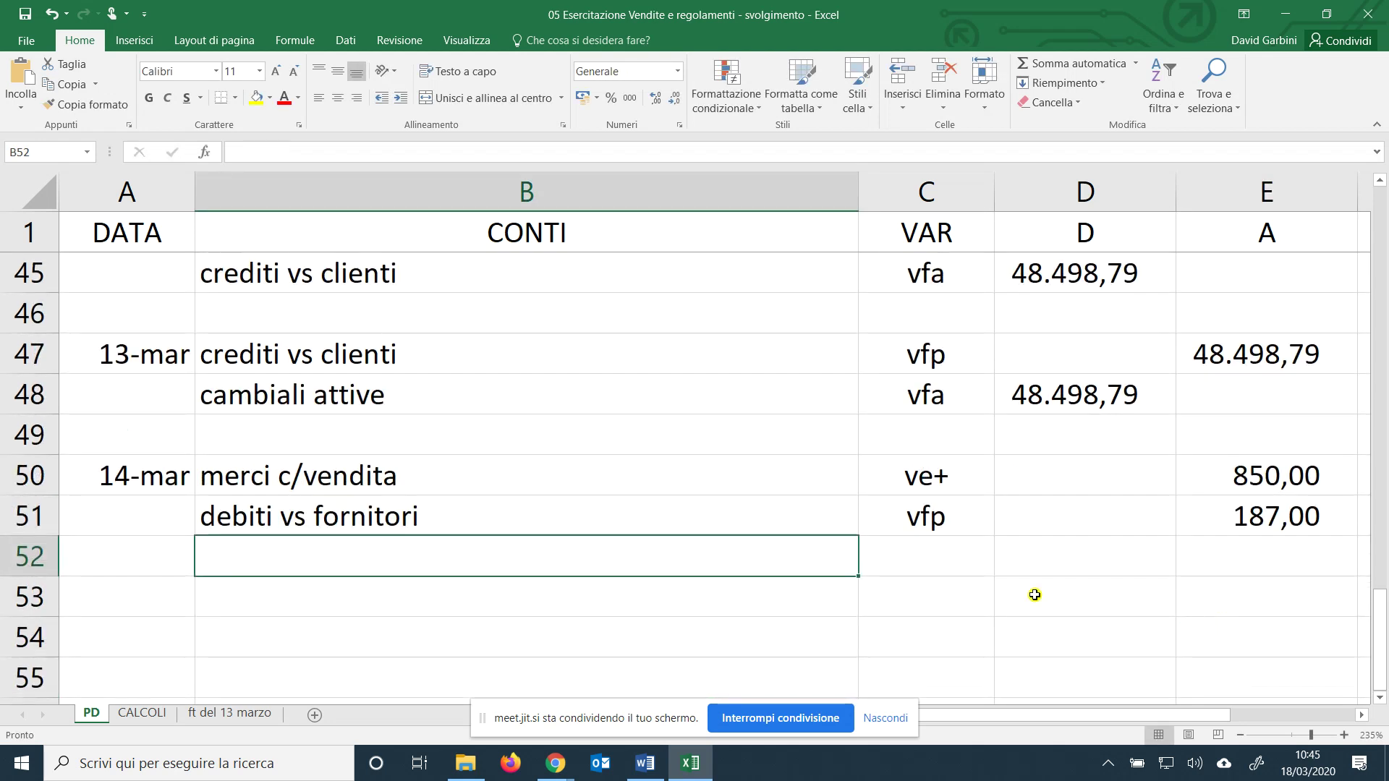
pyautogui.click(336, 520)
pyautogui.doubleClick(335, 511)
pyautogui.write('iva ns de')
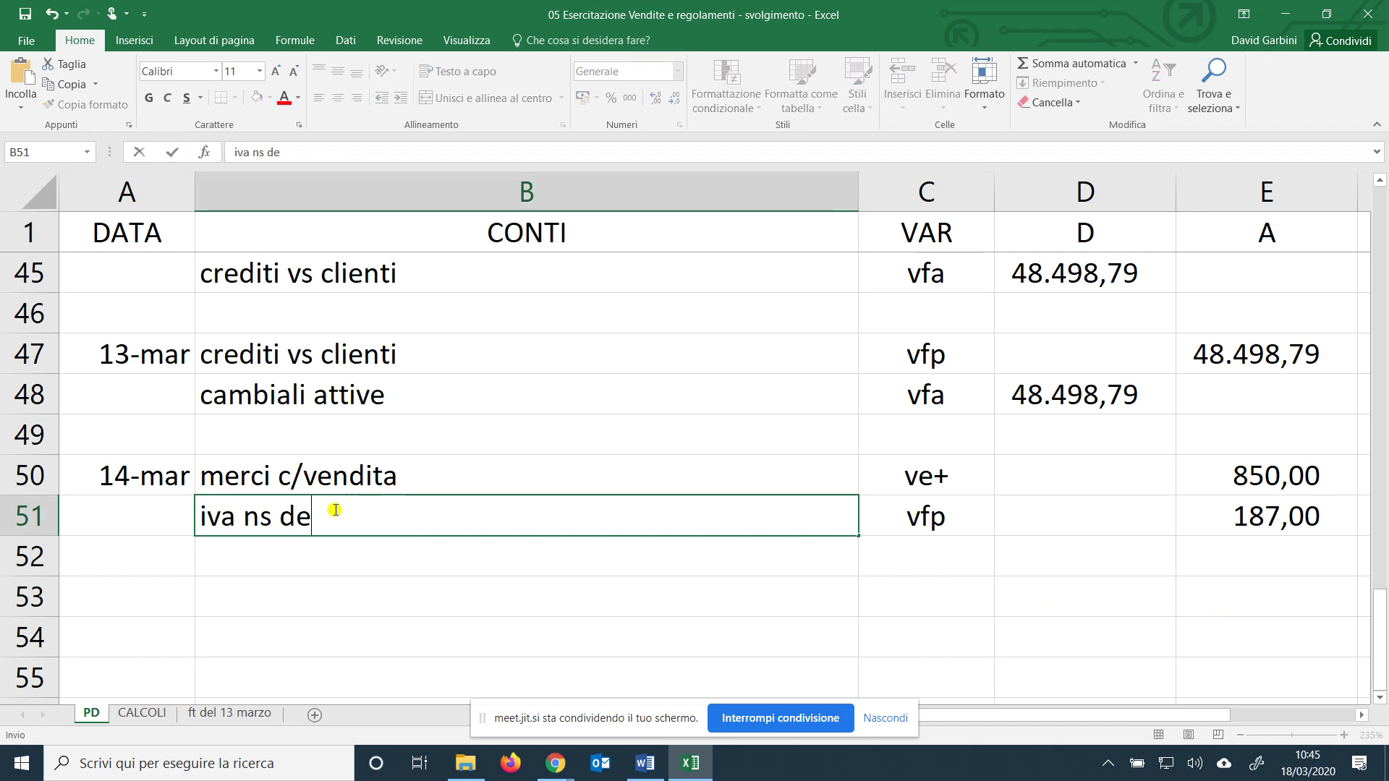
pyautogui.write('bito')
pyautogui.press('Return')
# In row 52, enter the account crediti vs/clienti with variation vfa.
pyautogui.write('crediti v/')
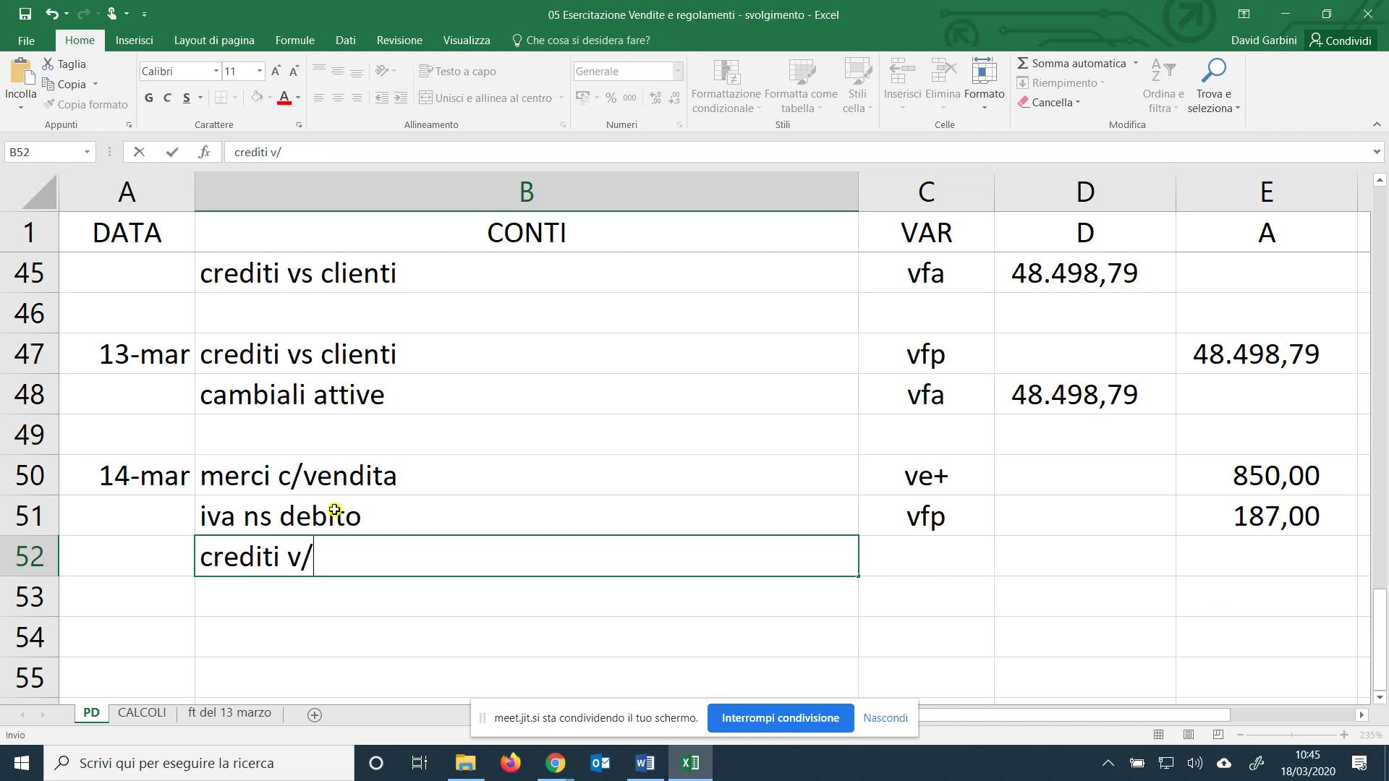
pyautogui.press('BackSpace')
pyautogui.write('s/')
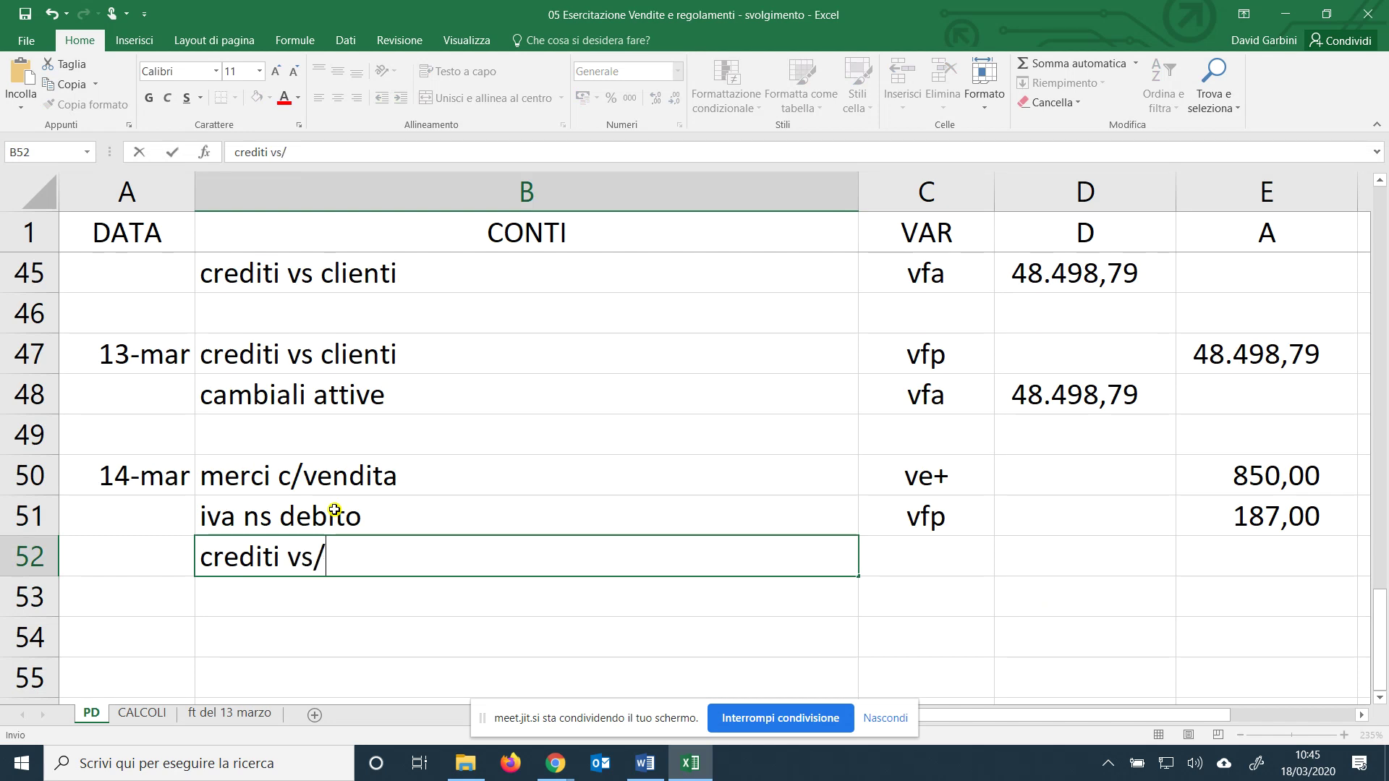
pyautogui.write('clienti')
pyautogui.press('Tab')
pyautogui.write('vfp')
pyautogui.press('BackSpace')
pyautogui.write('a')
pyautogui.press('Tab')
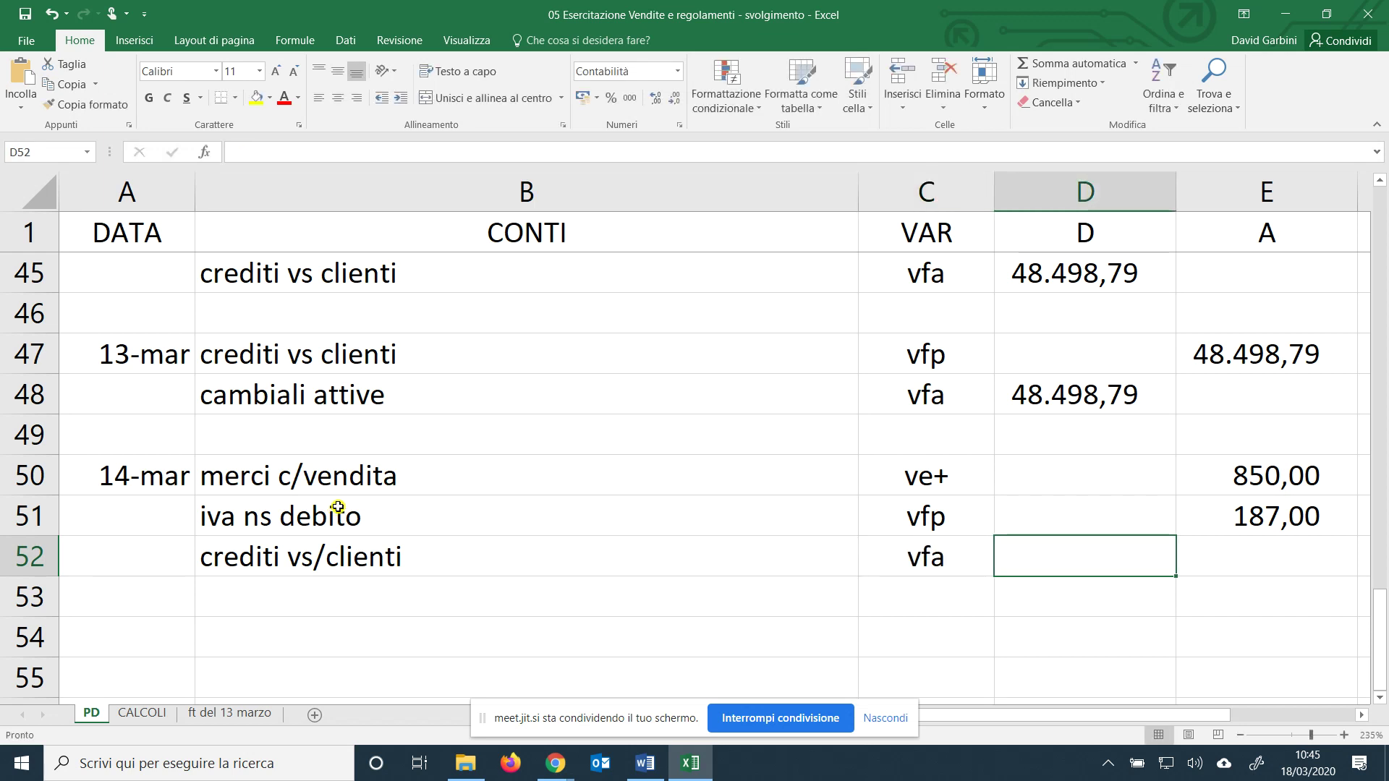
# Calculate the debit amount of crediti vs/clienti in D52 as the sum of the two credits with =E50+E51.
pyautogui.write('=')
pyautogui.click(1269, 470)
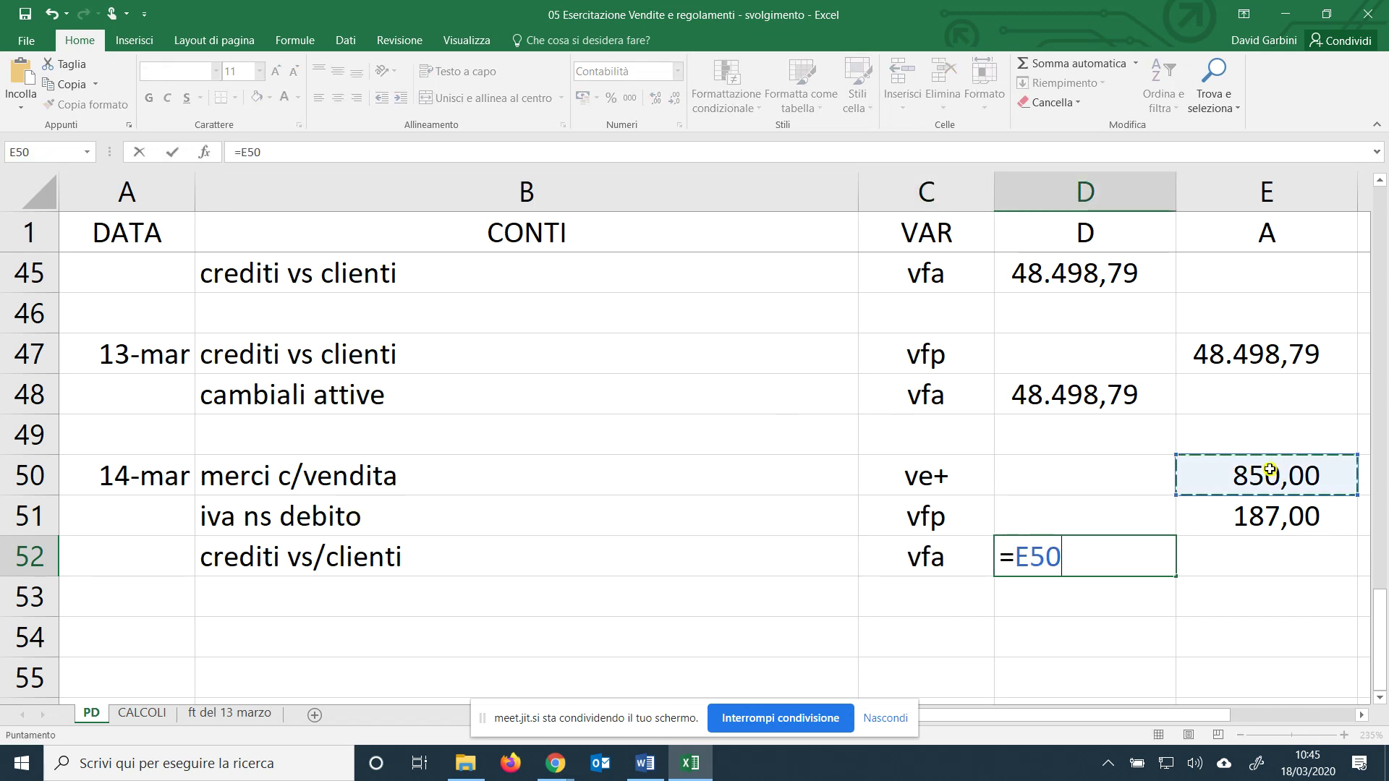
pyautogui.write('+')
pyautogui.click(1276, 510)
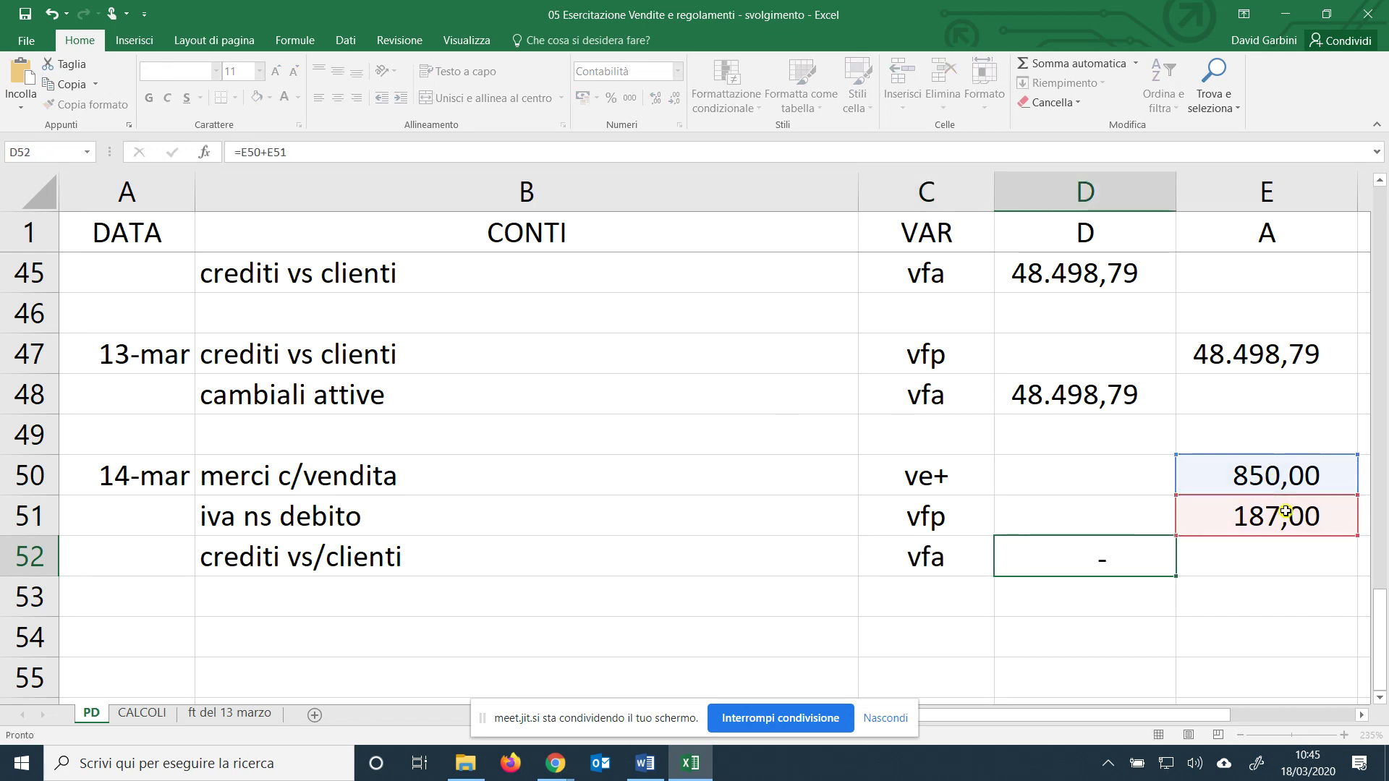
# Start a new entry in row 54 with the date 14/03, the account crediti vs clienti and variation vfp.
pyautogui.press('Return')
pyautogui.click(140, 624)
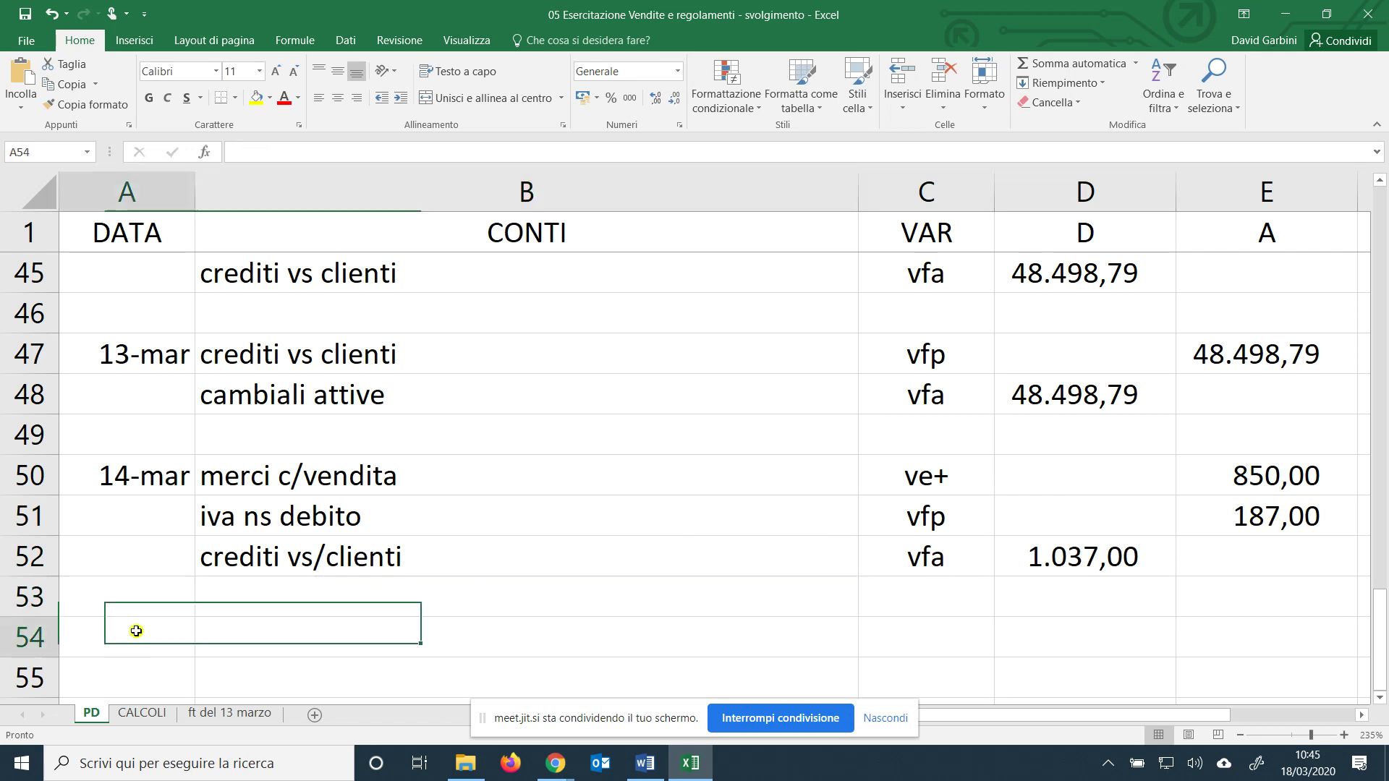
pyautogui.scroll(-1, 145, 620)
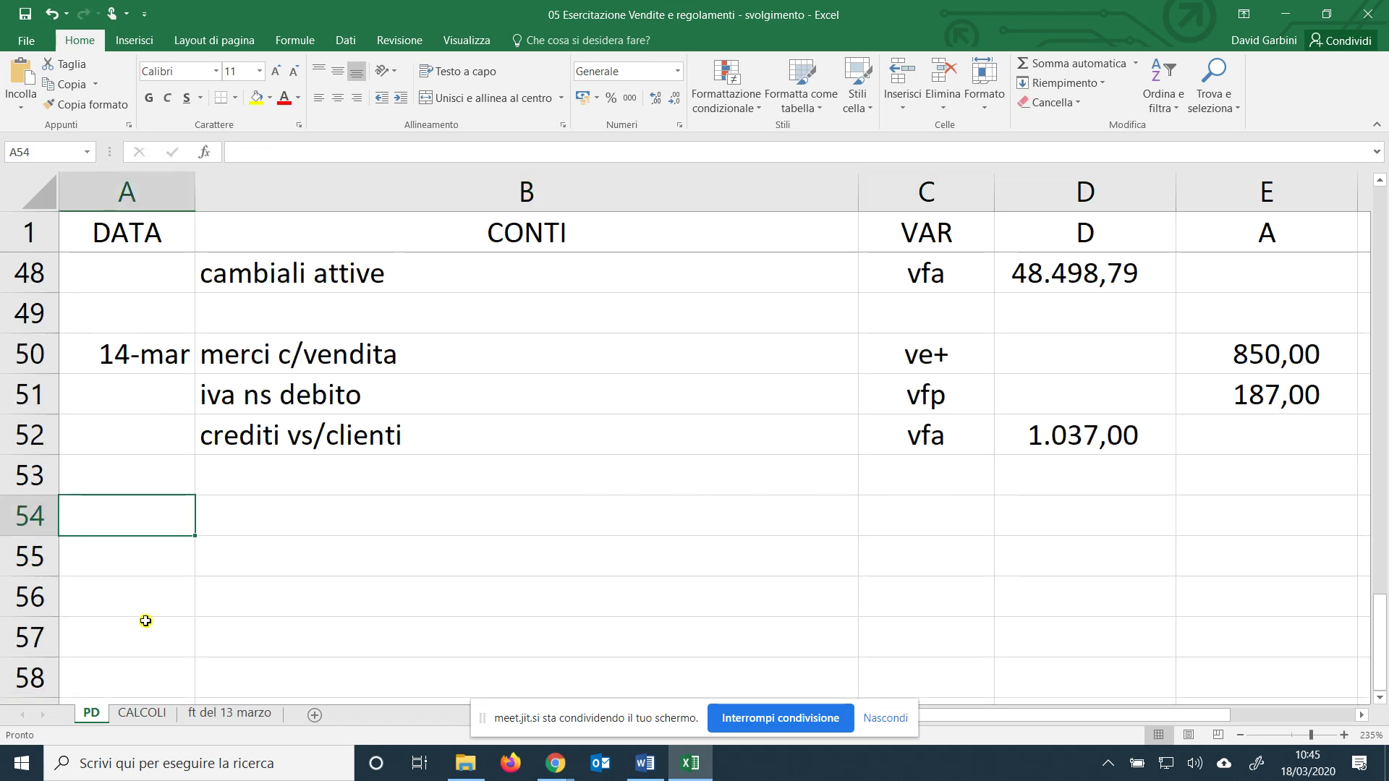
pyautogui.write('14/03')
pyautogui.press('Tab')
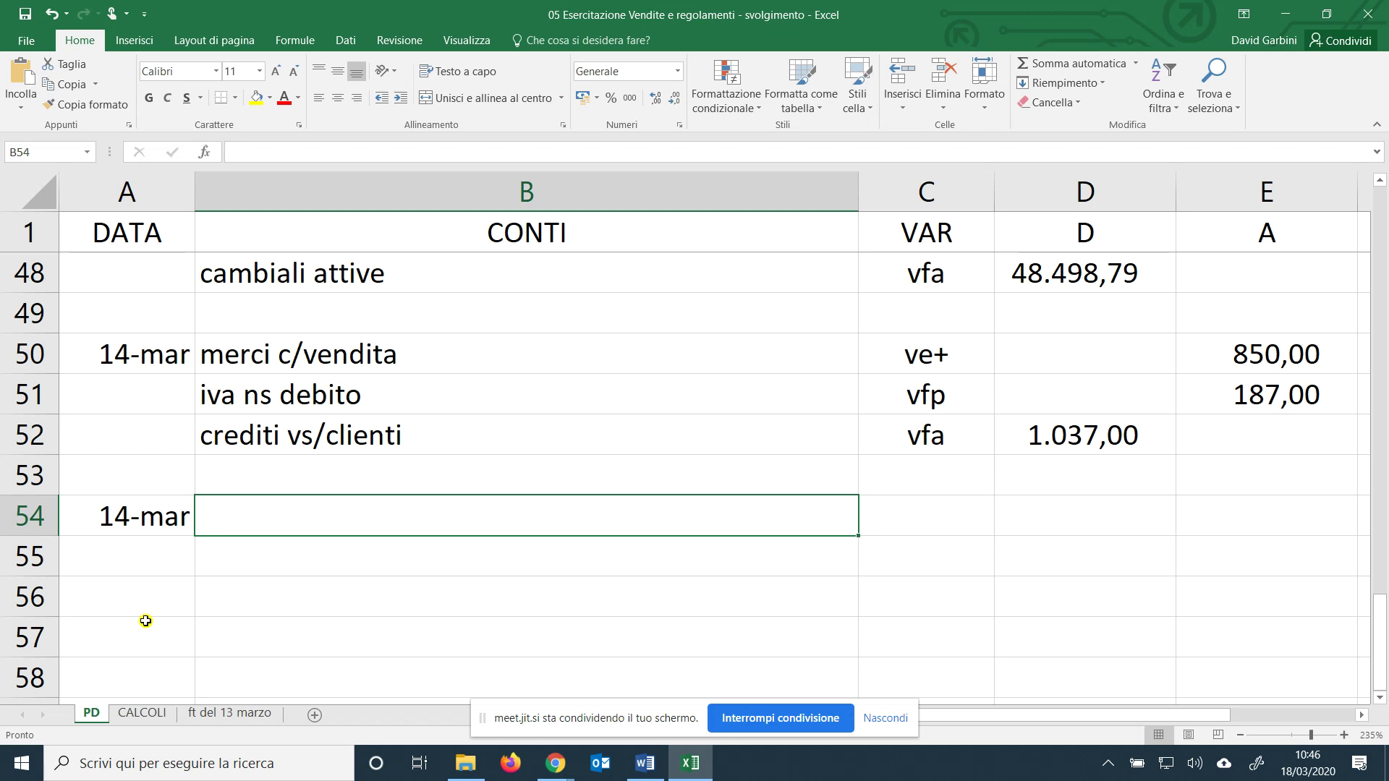
pyautogui.write('cre')
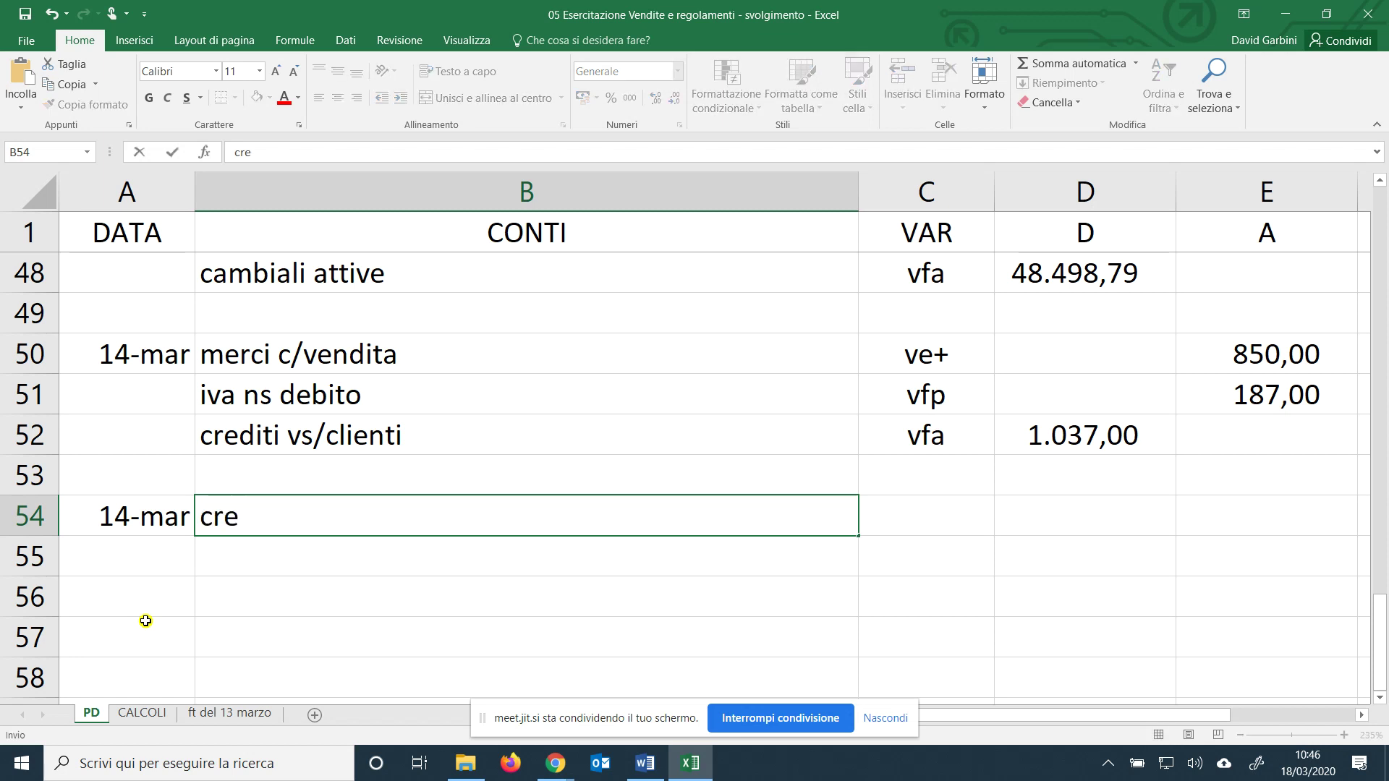
pyautogui.write('diti vs c')
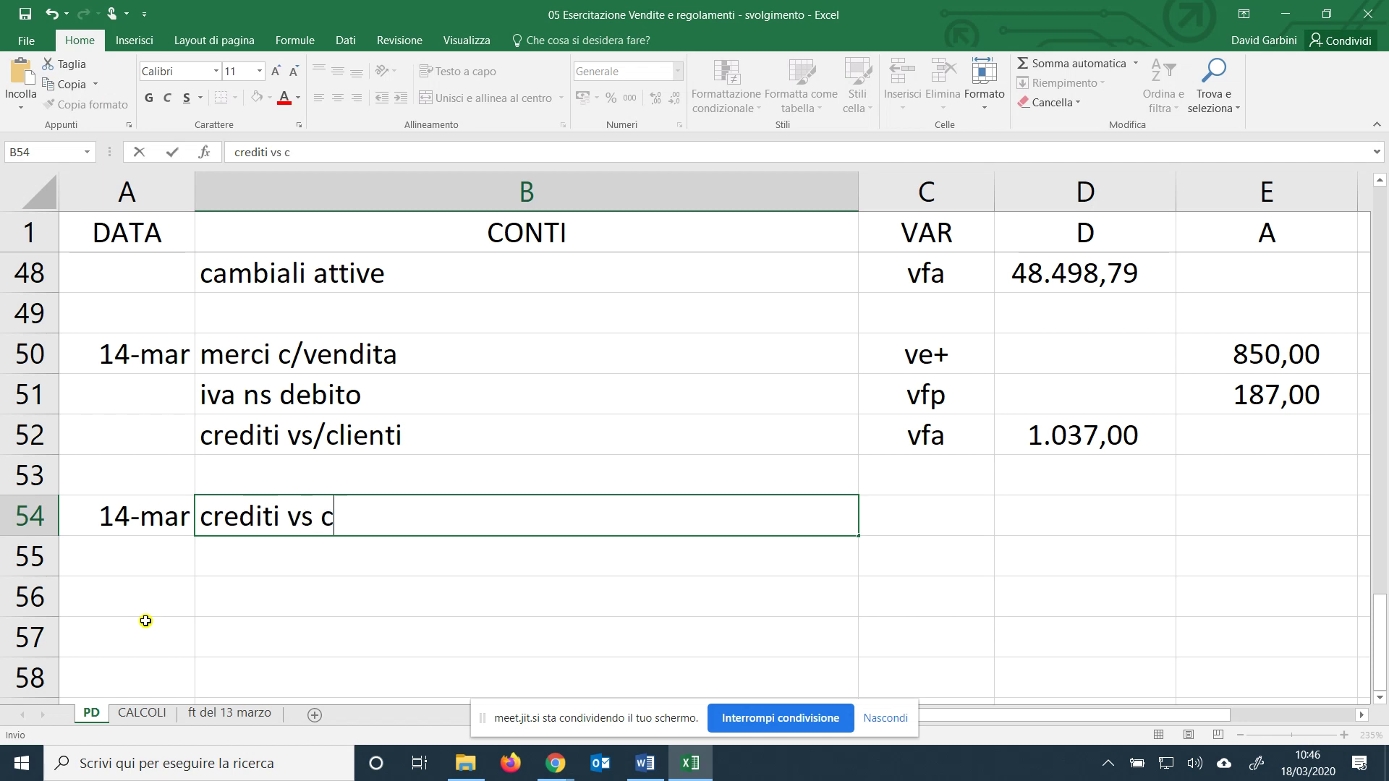
pyautogui.write('lienti')
pyautogui.press('Tab')
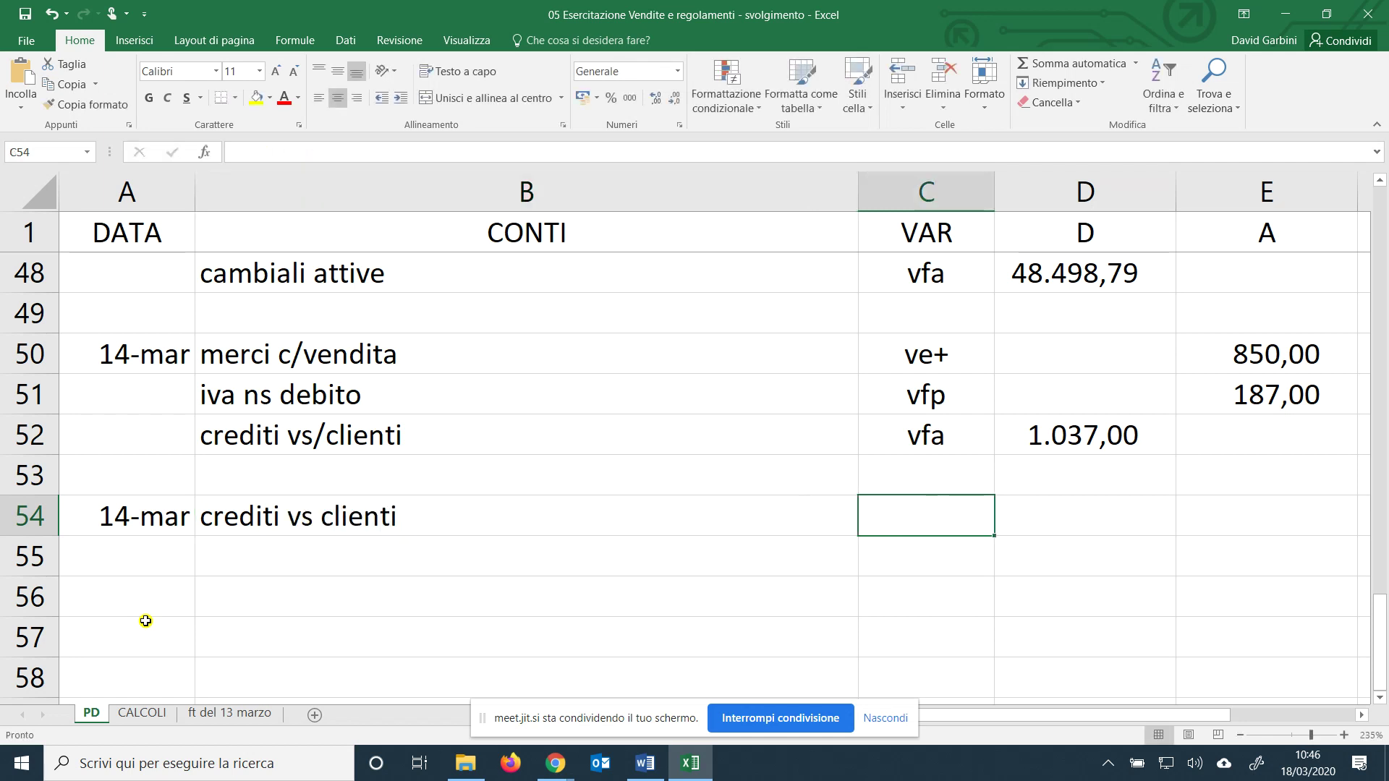
pyautogui.write('vfp')
pyautogui.press('Tab')
pyautogui.press('Tab')
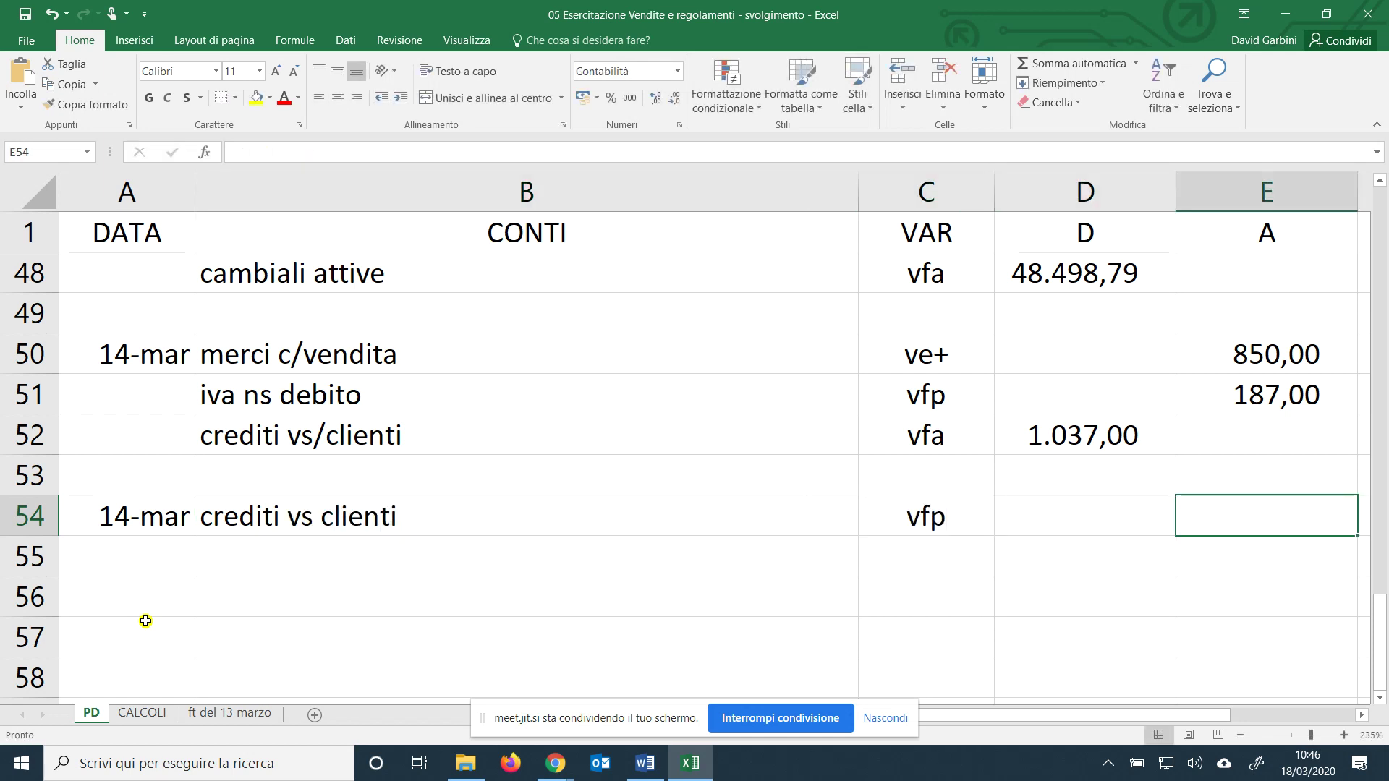
# Link the credit amount of crediti vs clienti in E54 to the sale's receivable with =D52.
pyautogui.write('=')
pyautogui.click(1103, 447)
pyautogui.press('Return')
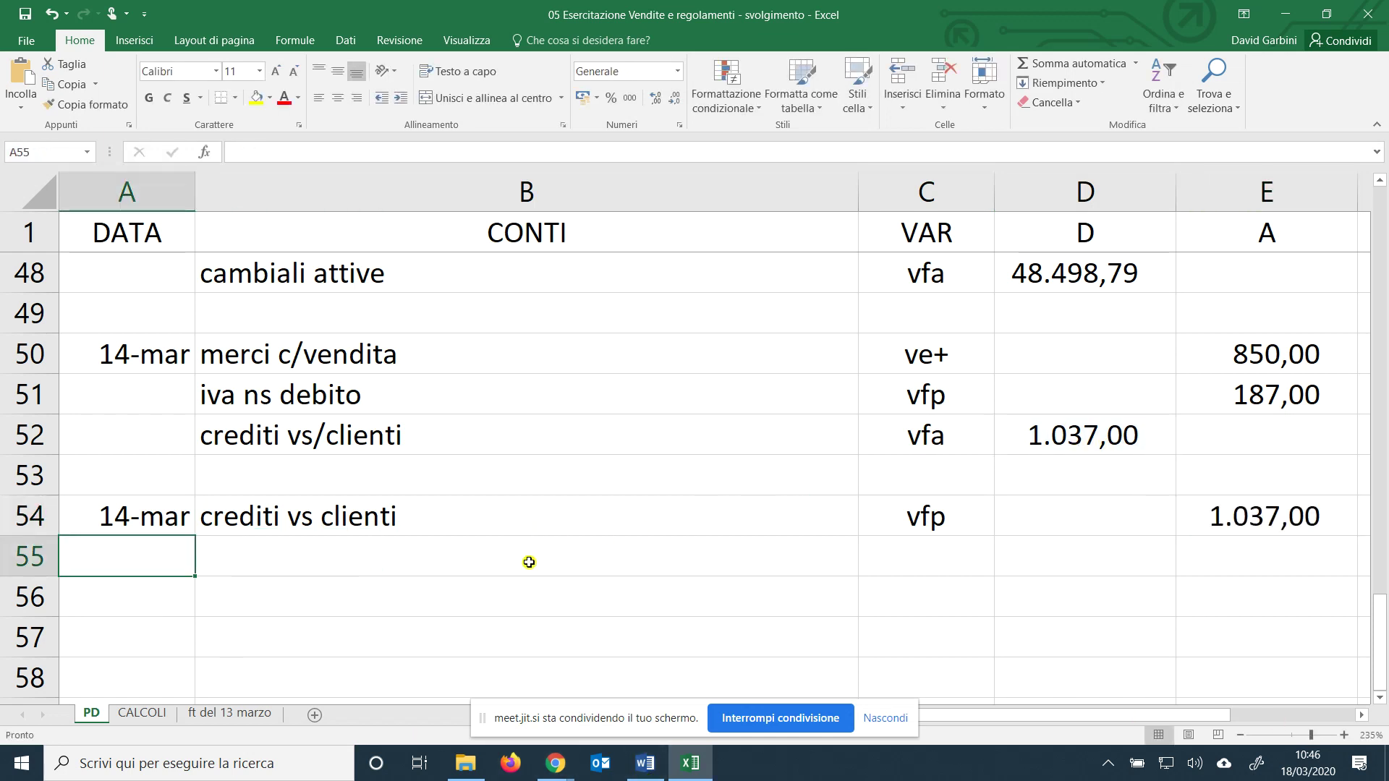
# In row 55, enter the account prelievi extragestione with variation ve-.
pyautogui.doubleClick(529, 562)
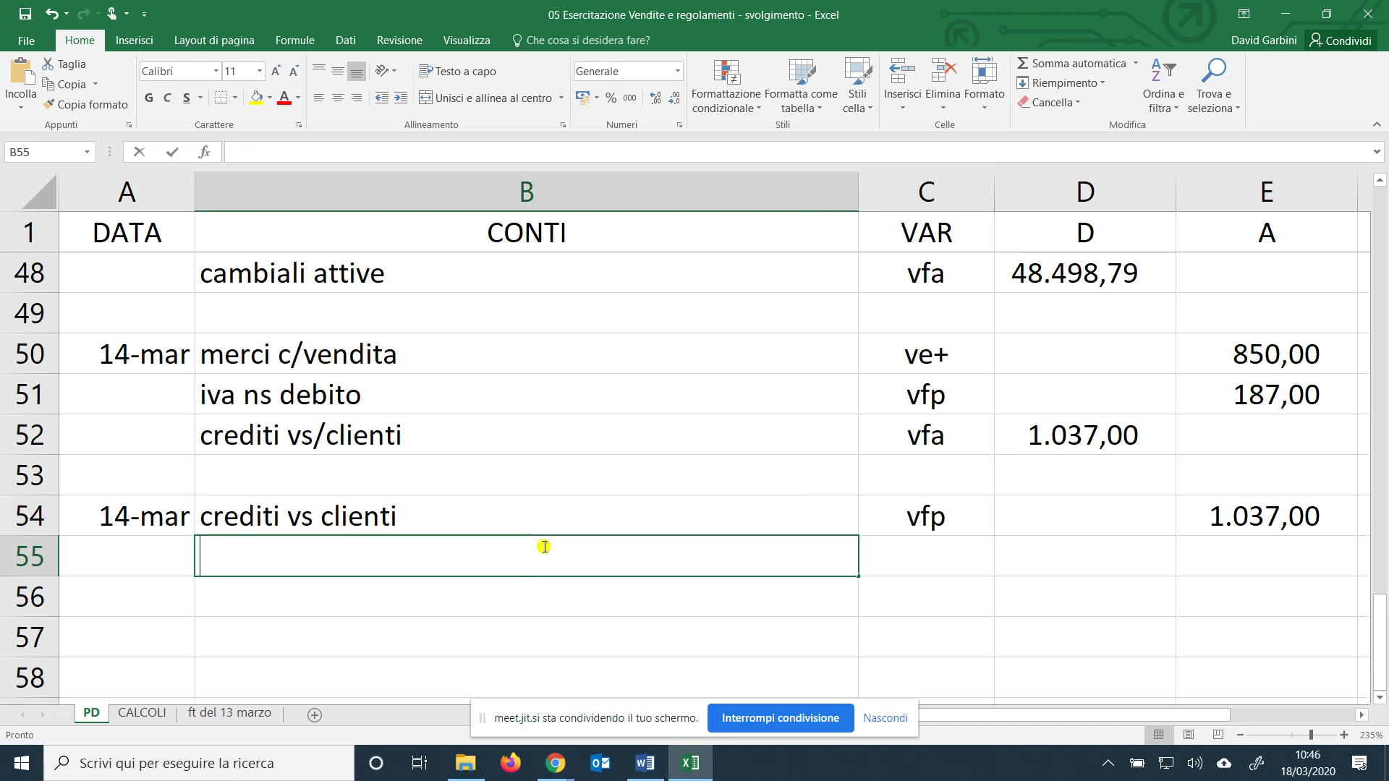
pyautogui.write('prelievi exty')
pyautogui.press('BackSpace')
pyautogui.write('re')
pyautogui.press('BackSpace')
pyautogui.write('agestione')
pyautogui.press('Tab')
pyautogui.write('vf')
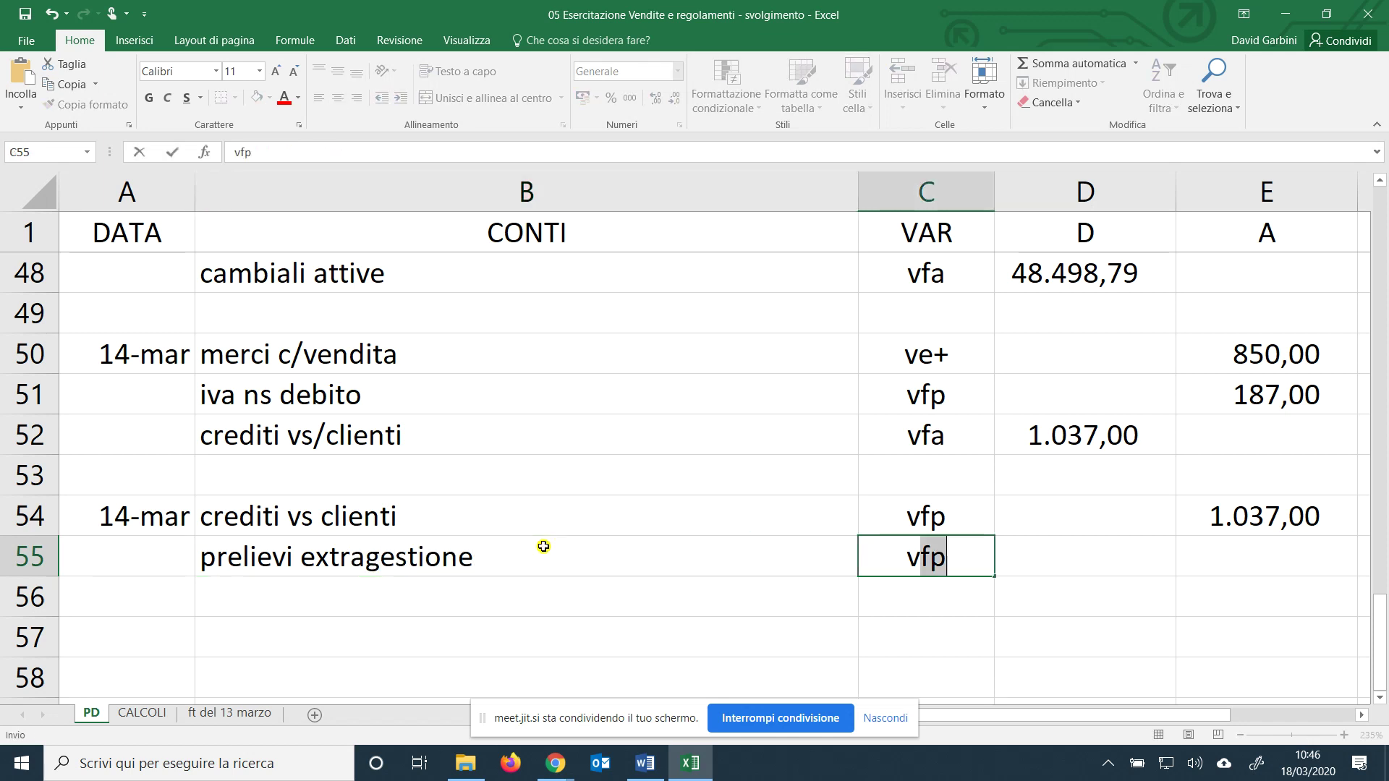
pyautogui.press('BackSpace')
pyautogui.press('BackSpace')
pyautogui.write('e-')
pyautogui.press('Tab')
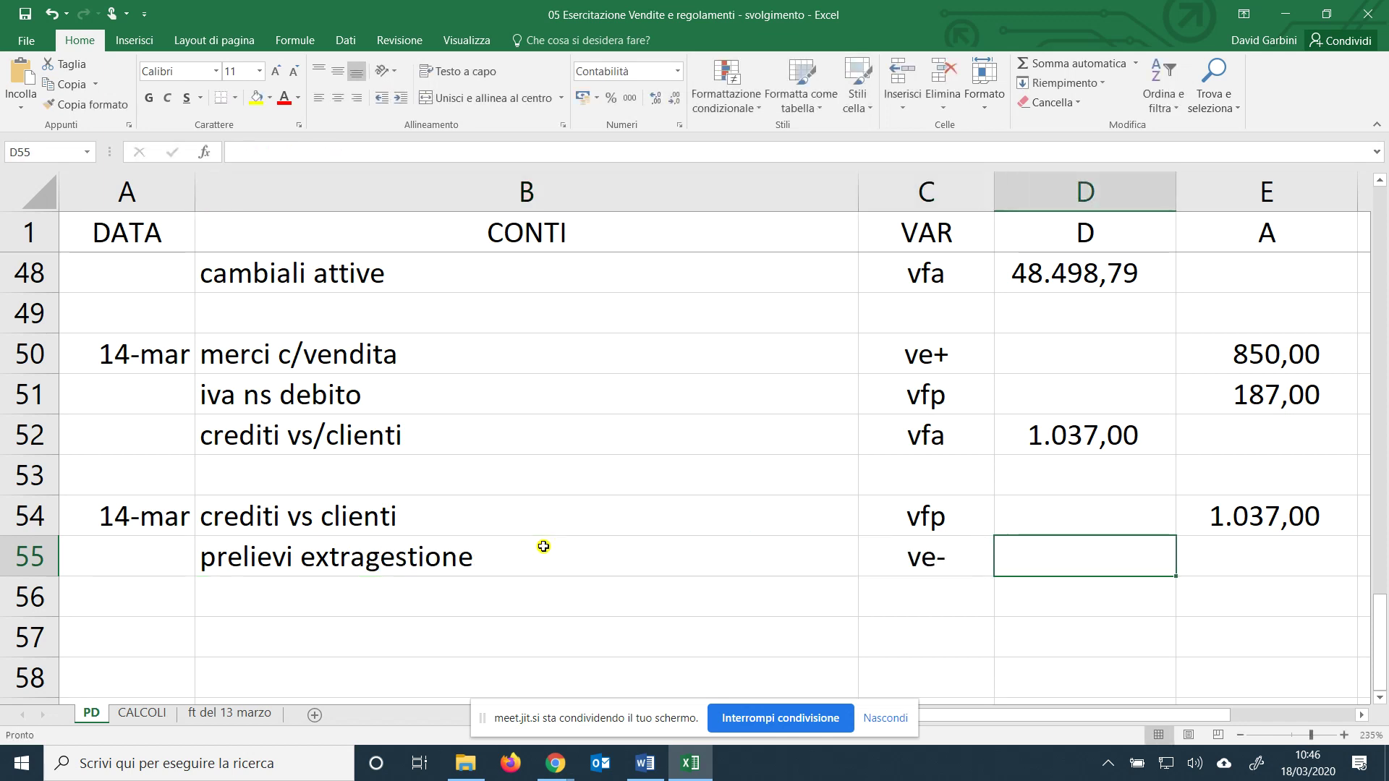
# Link the debit amount of prelievi extragestione in D55 to the credit above it with =E54.
pyautogui.write('=')
pyautogui.click(1281, 516)
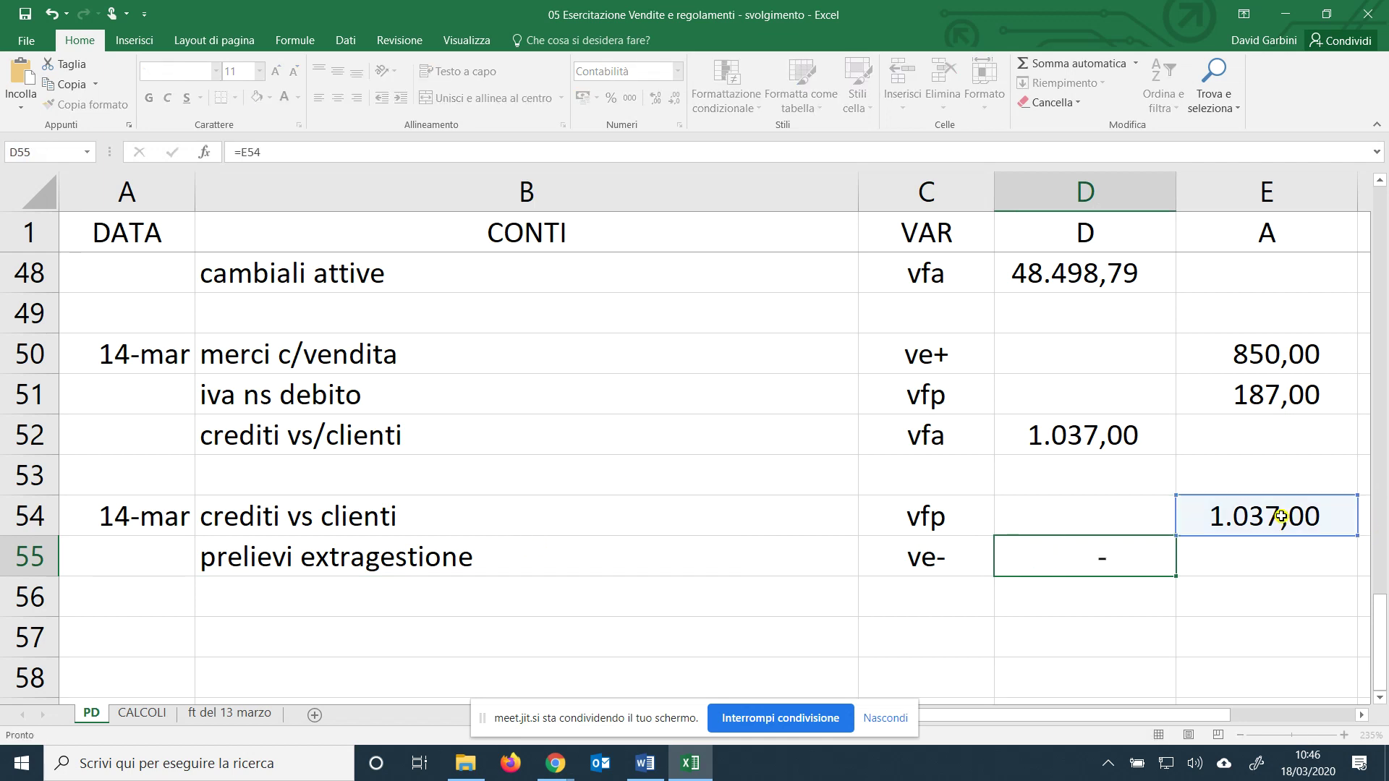
pyautogui.press('Return')
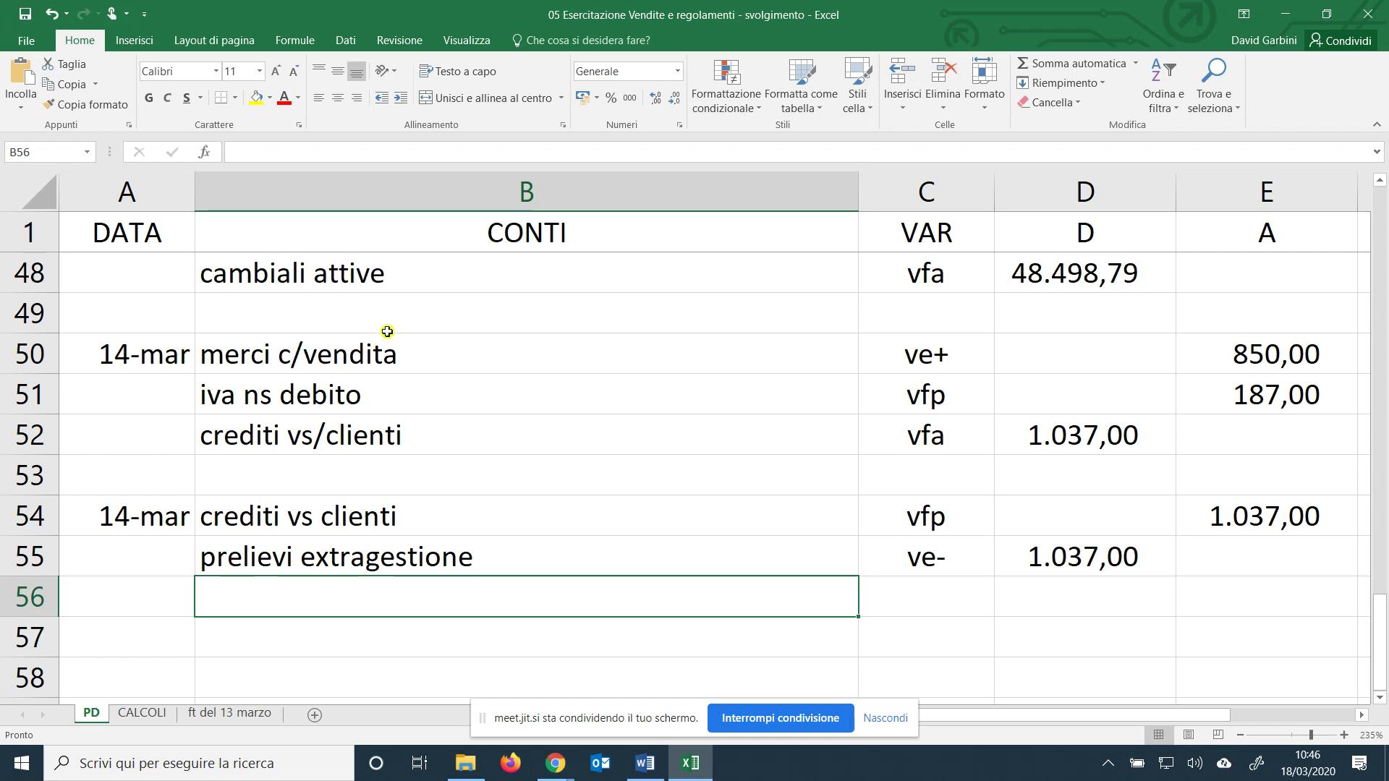
pyautogui.scroll(-1, 388, 318)
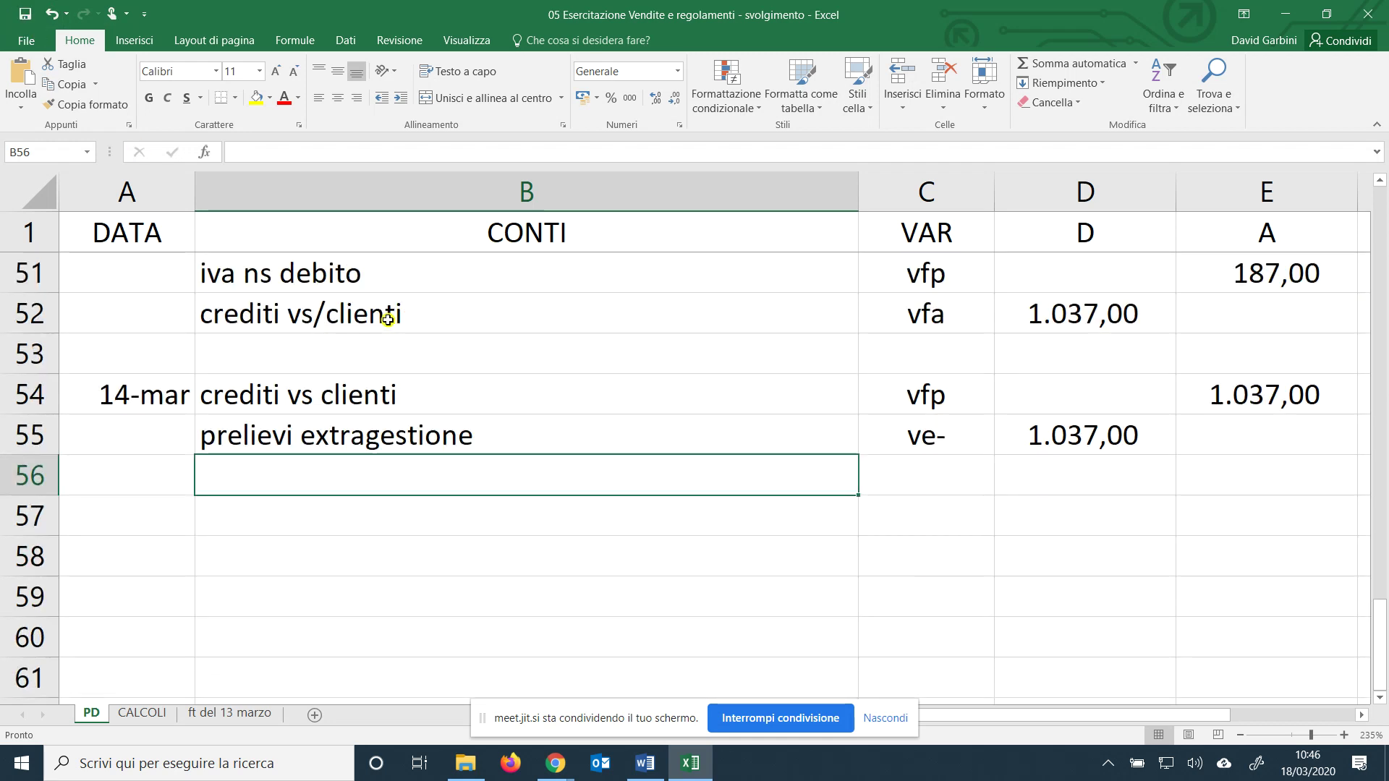
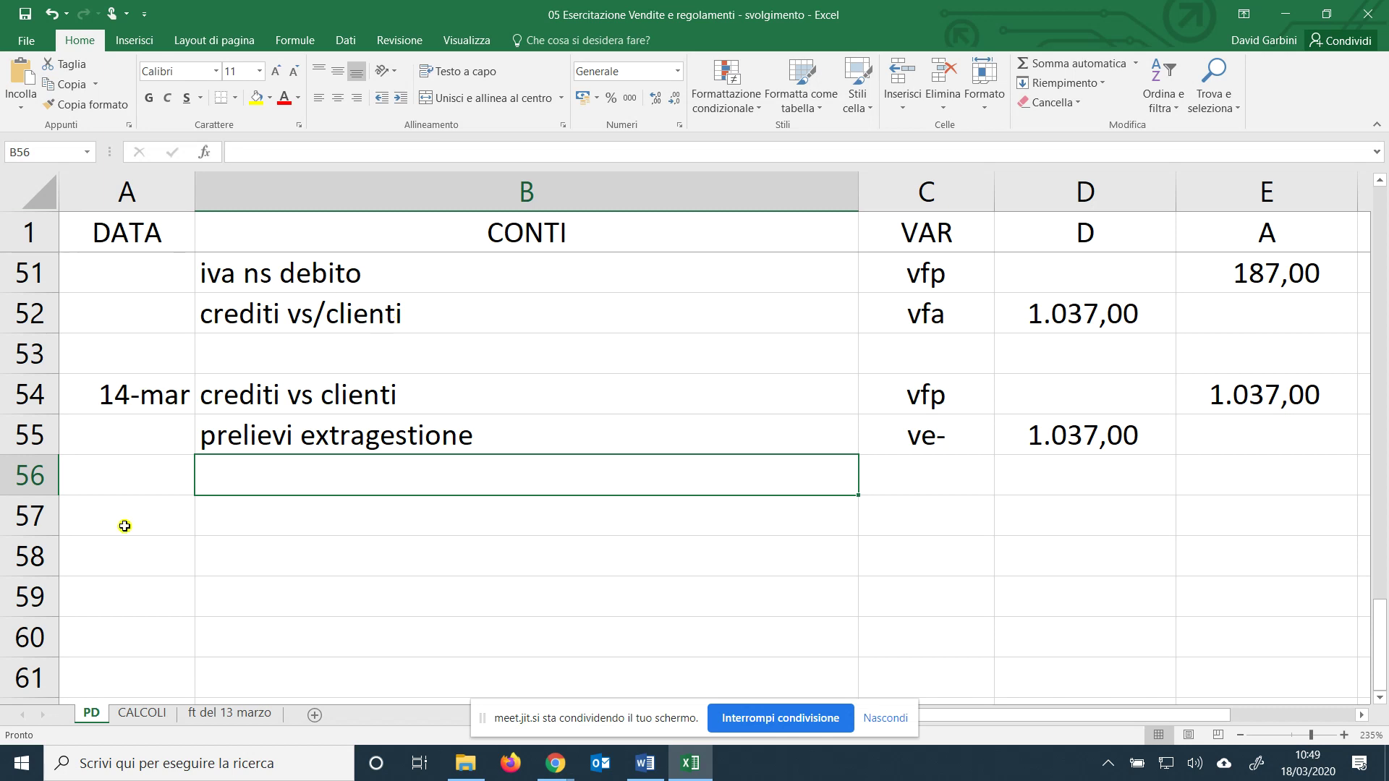
pyautogui.click(142, 712)
pyautogui.click(157, 432)
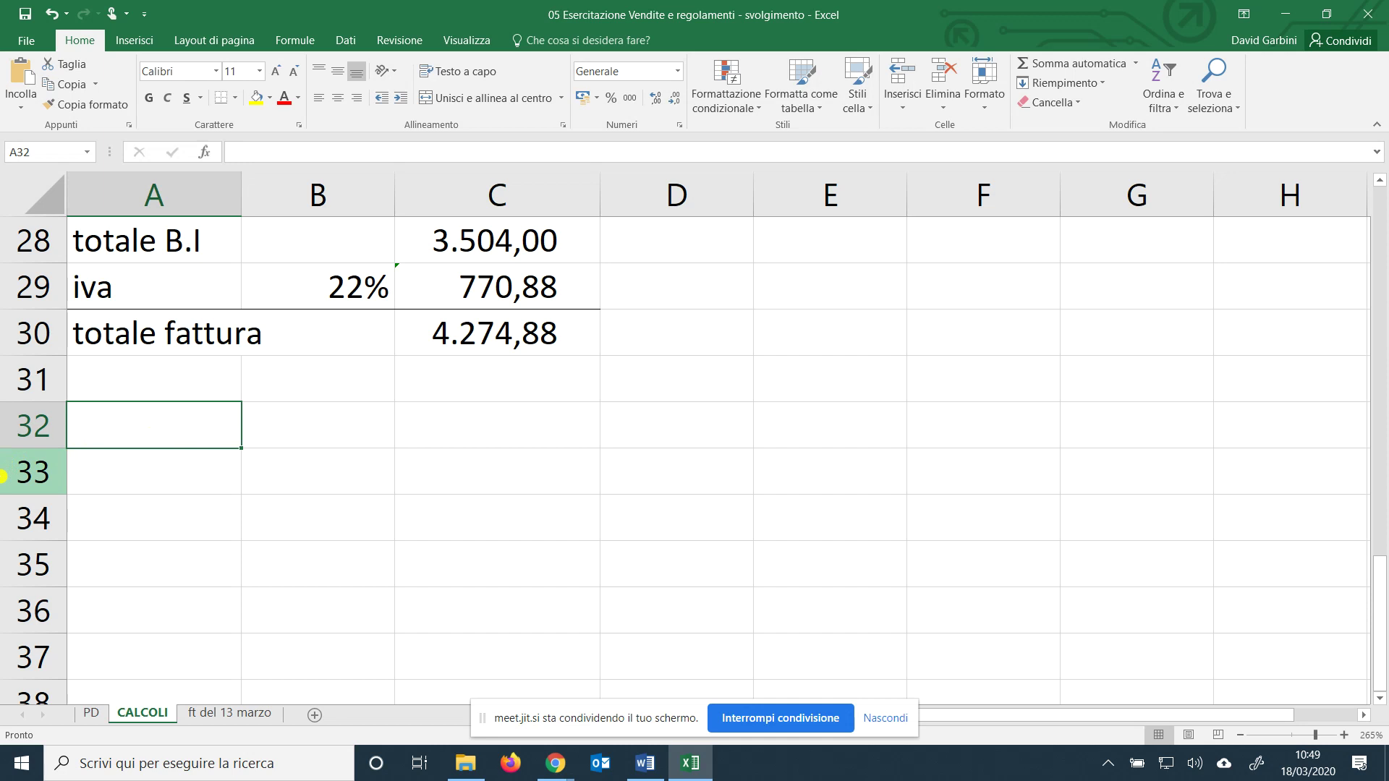
pyautogui.click(91, 712)
# In row 57, enter the date 15/03 and the account costi di trasporto with variation ve- and a debit of 198.
pyautogui.click(118, 520)
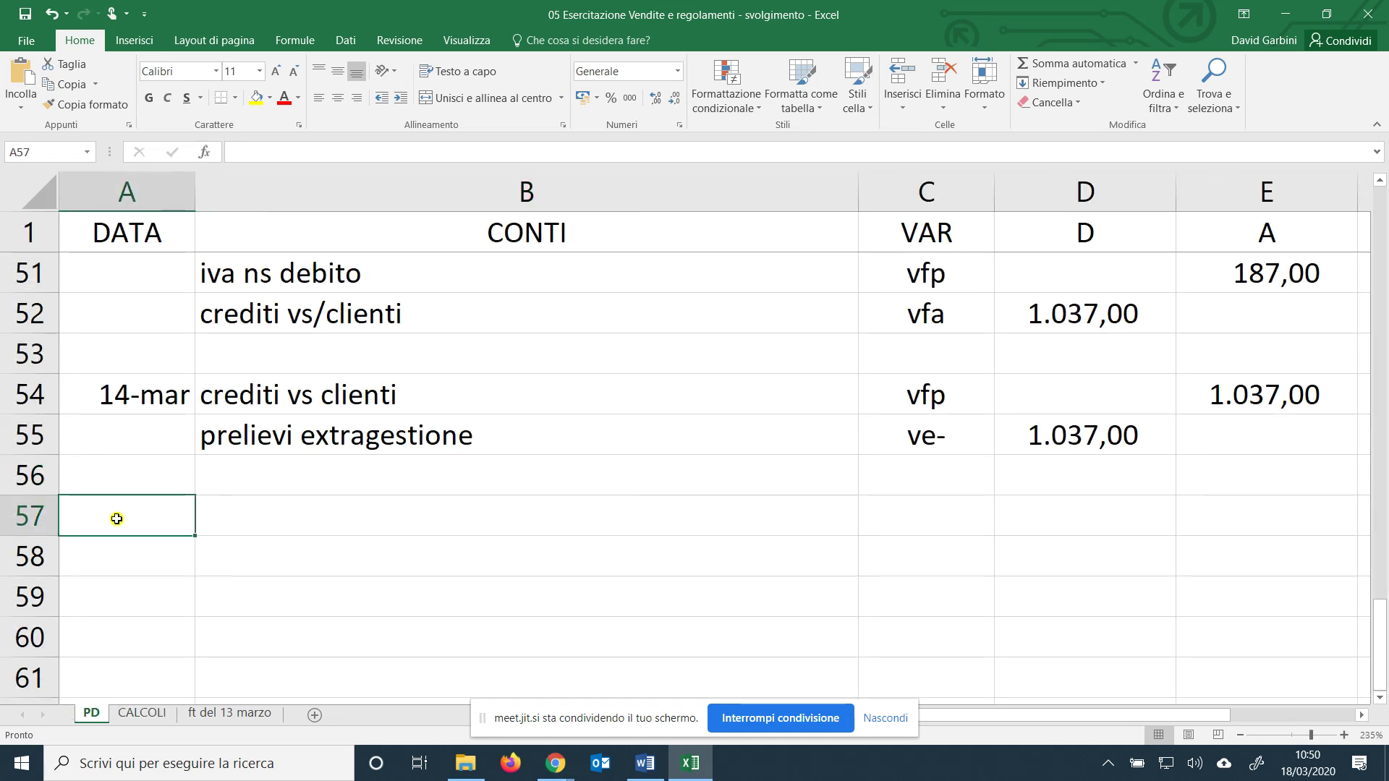
pyautogui.write('15/03')
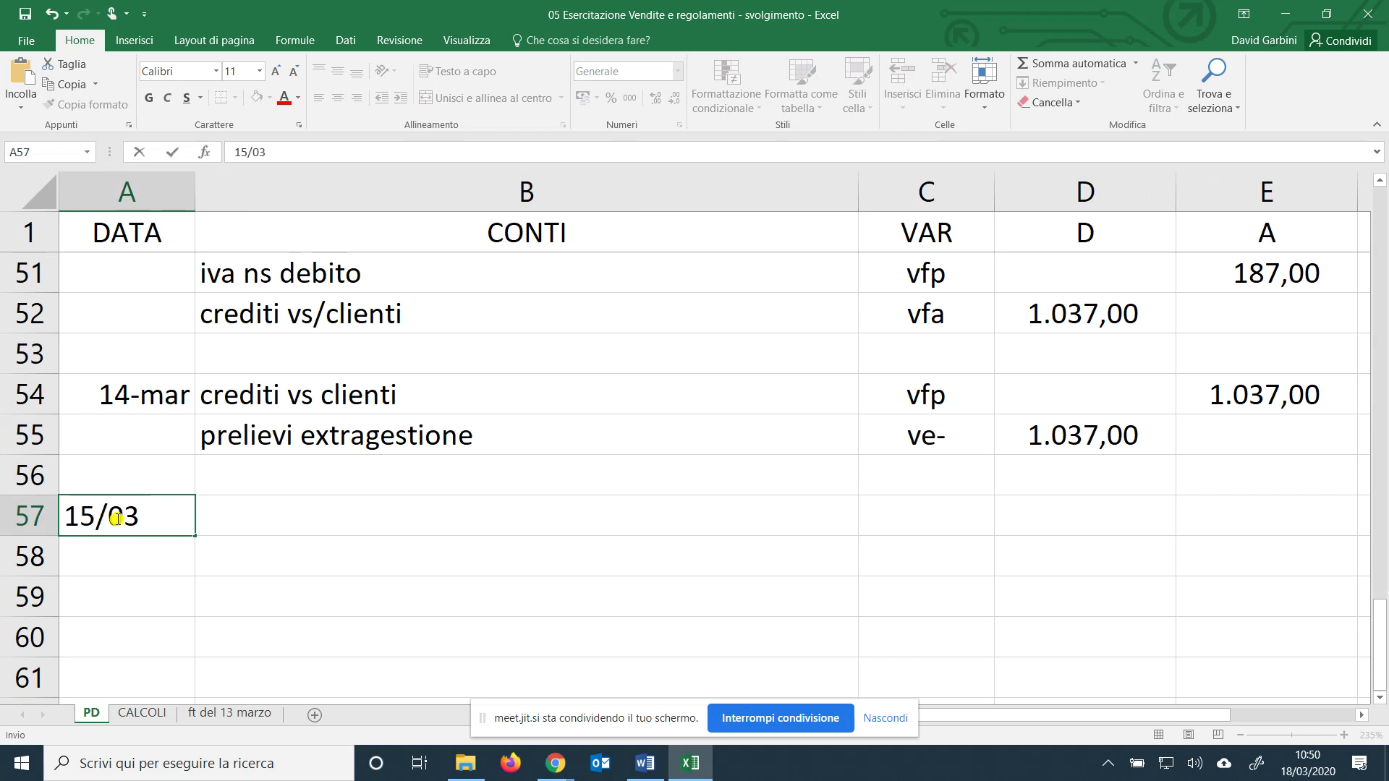
pyautogui.press('Tab')
pyautogui.write('costi di')
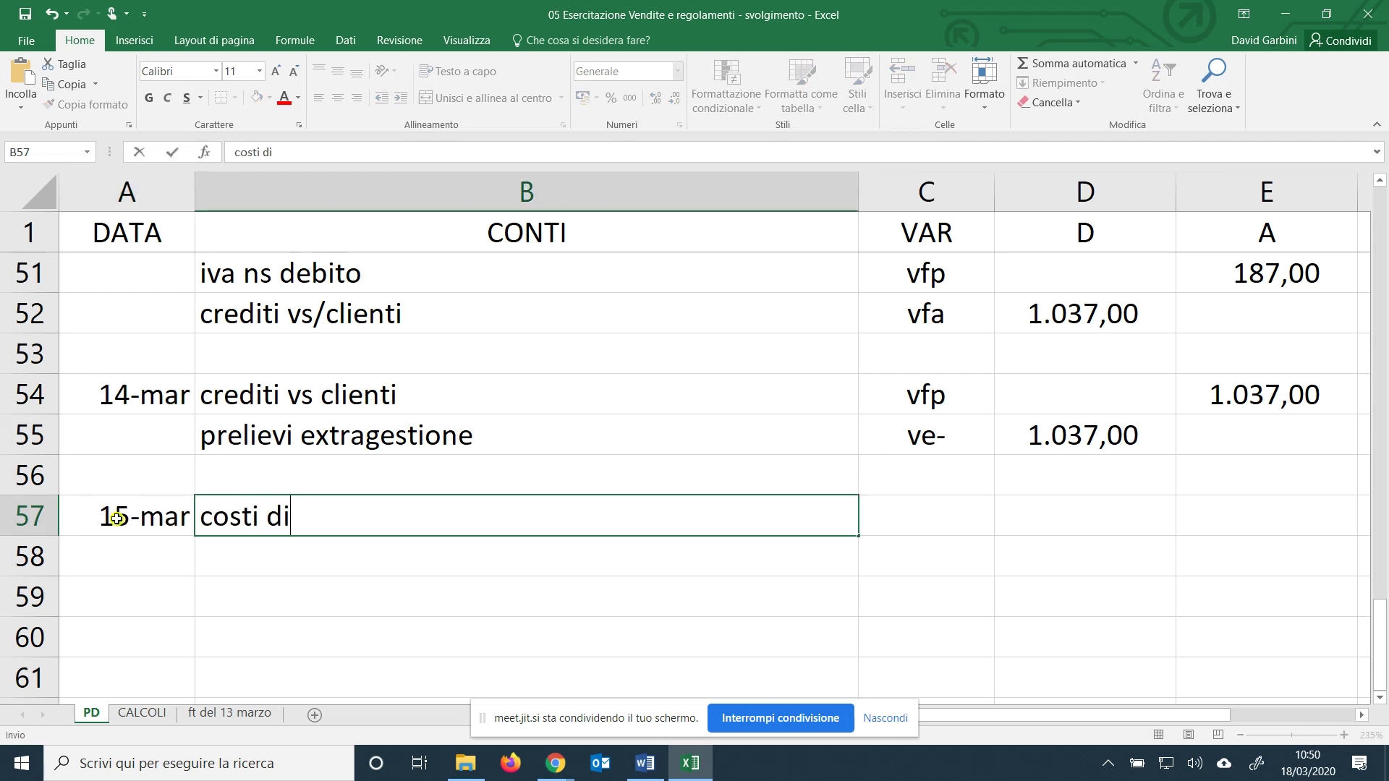
pyautogui.write(' trasporto')
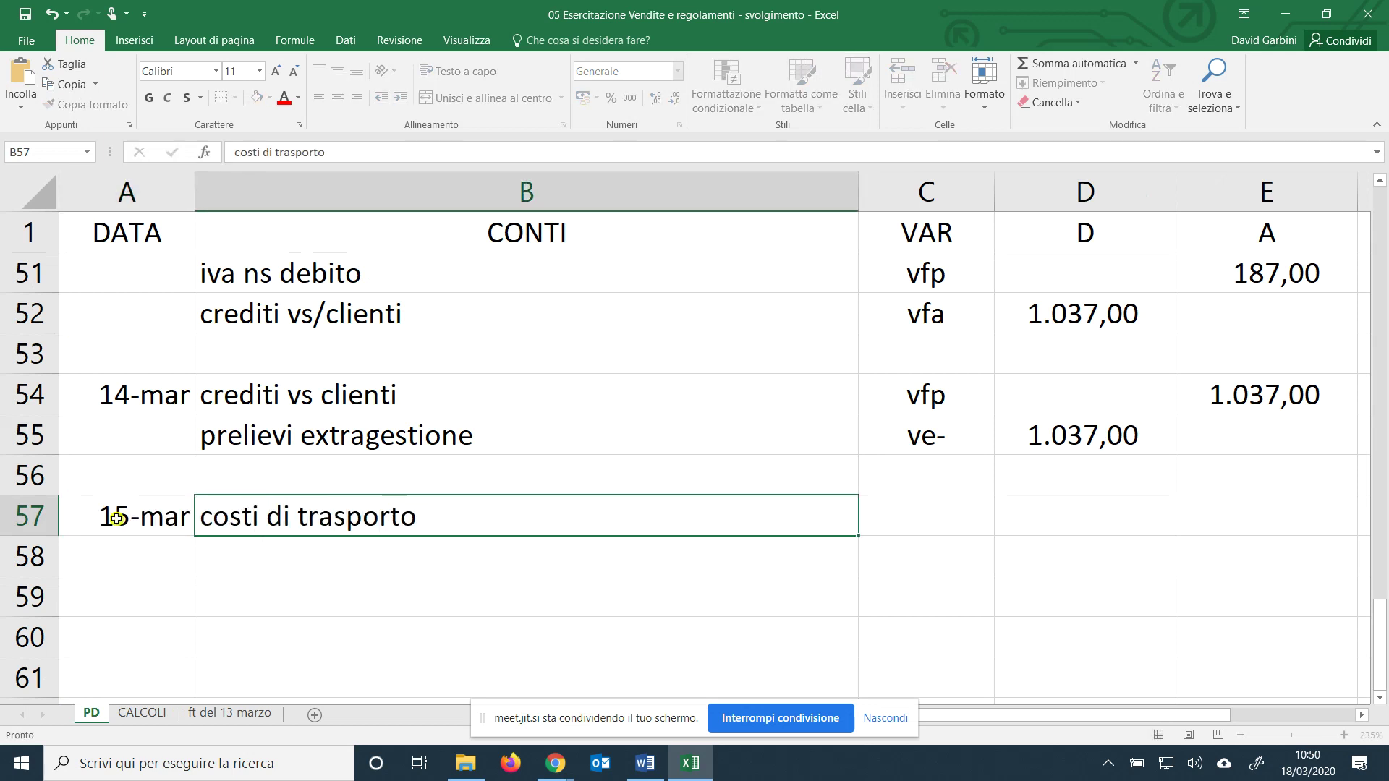
pyautogui.press('Tab')
pyautogui.write('ve-')
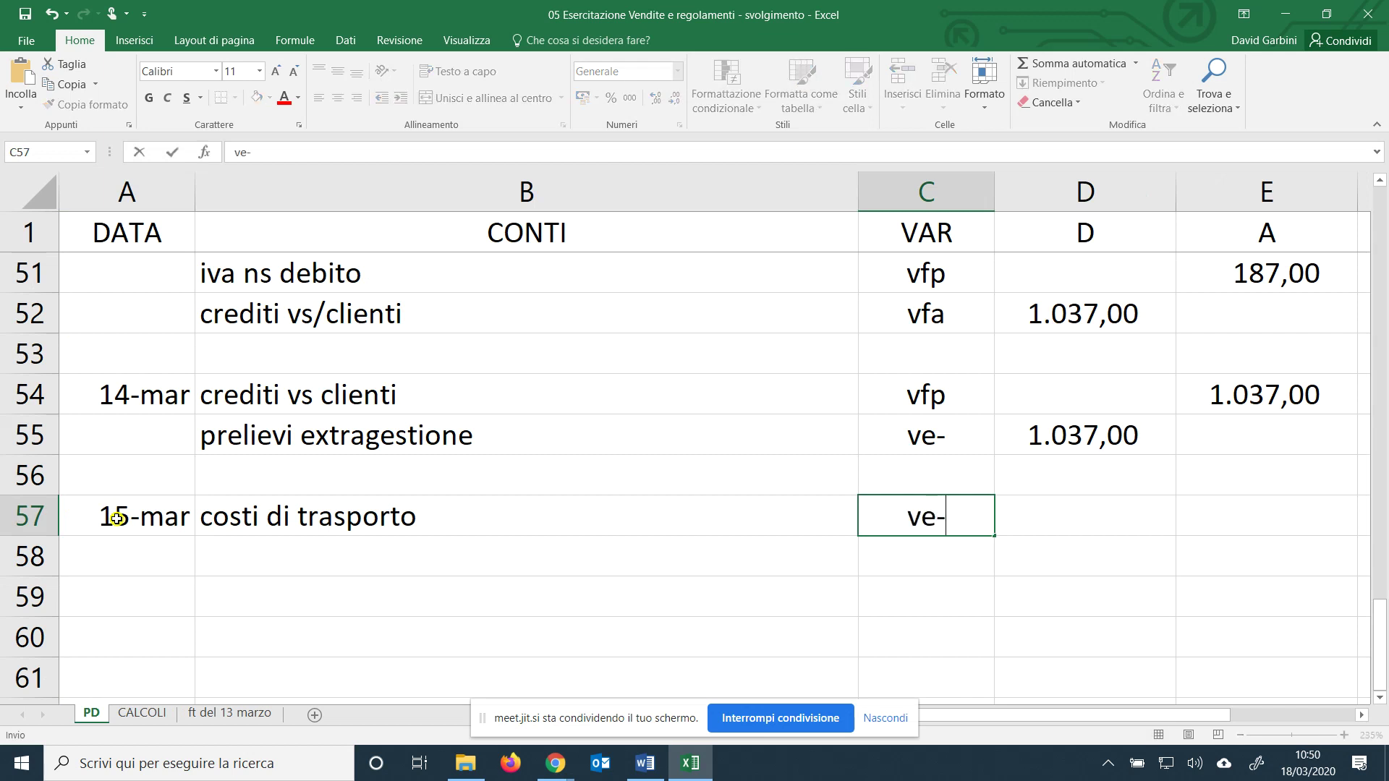
pyautogui.press('Tab')
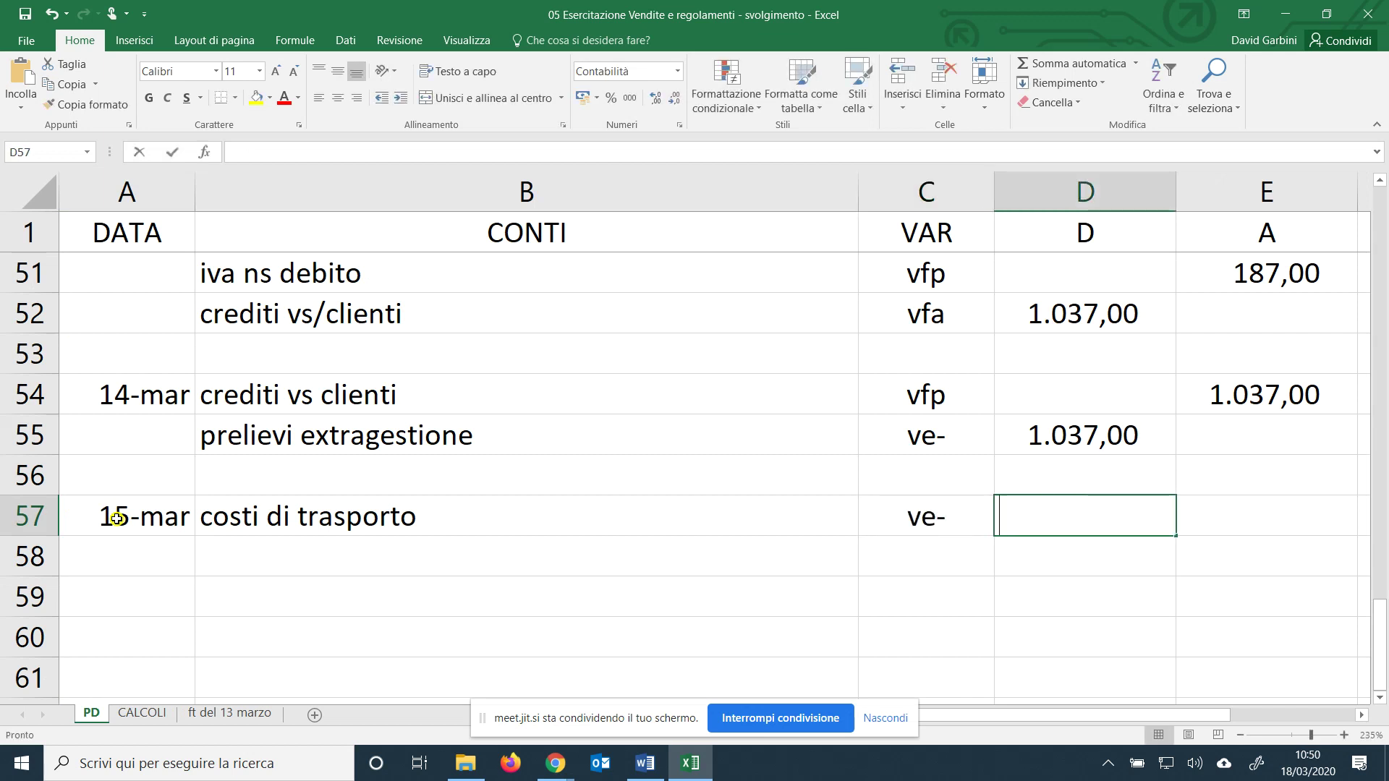
pyautogui.write('198')
pyautogui.press('Return')
# In row 58, enter the account iva ns credito with variation vfa.
pyautogui.press('Tab')
pyautogui.write('iva ns credito')
pyautogui.press('Tab')
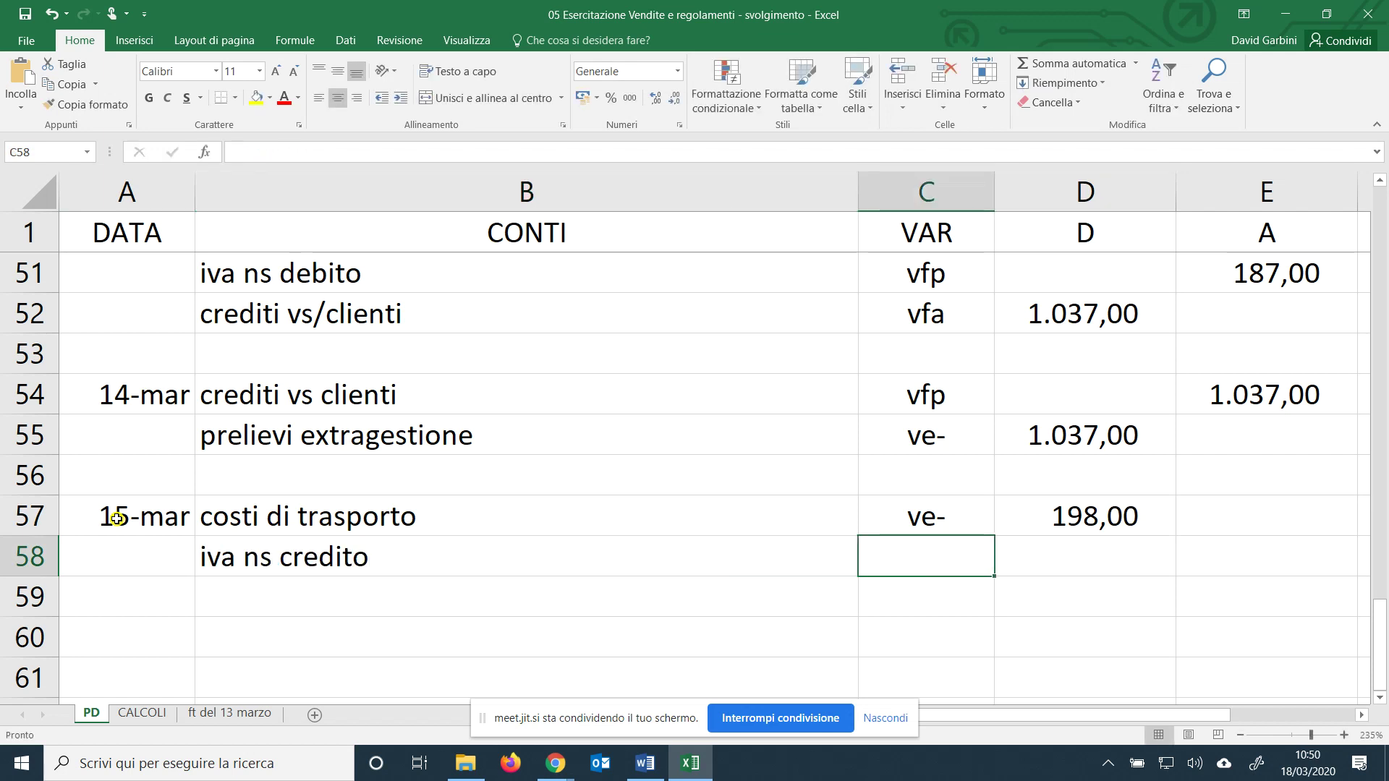
pyautogui.write('vfa')
pyautogui.press('Tab')
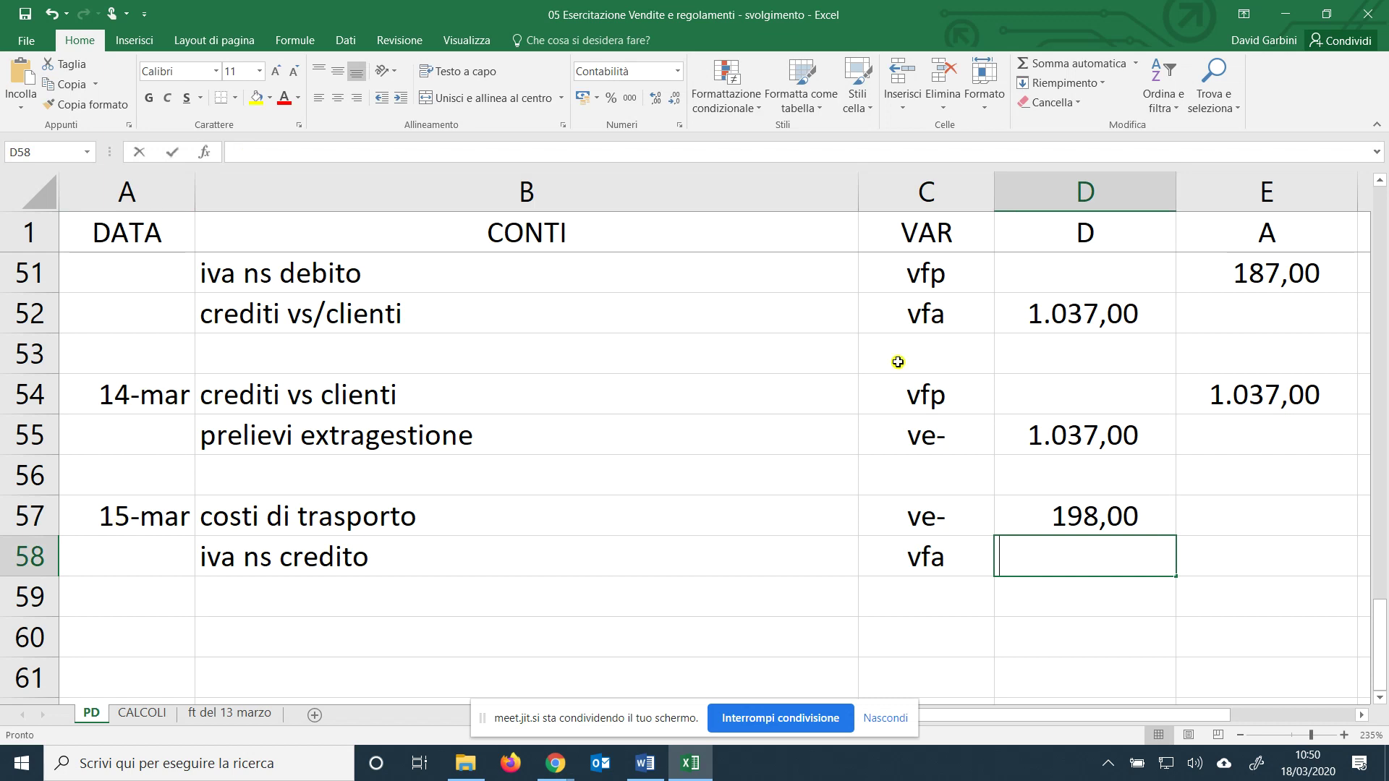
# Calculate the debit amount of iva ns credito in D58 as 22% of the transport cost with =D57*0,22.
pyautogui.write('=')
pyautogui.click(1110, 515)
pyautogui.write('*0,22')
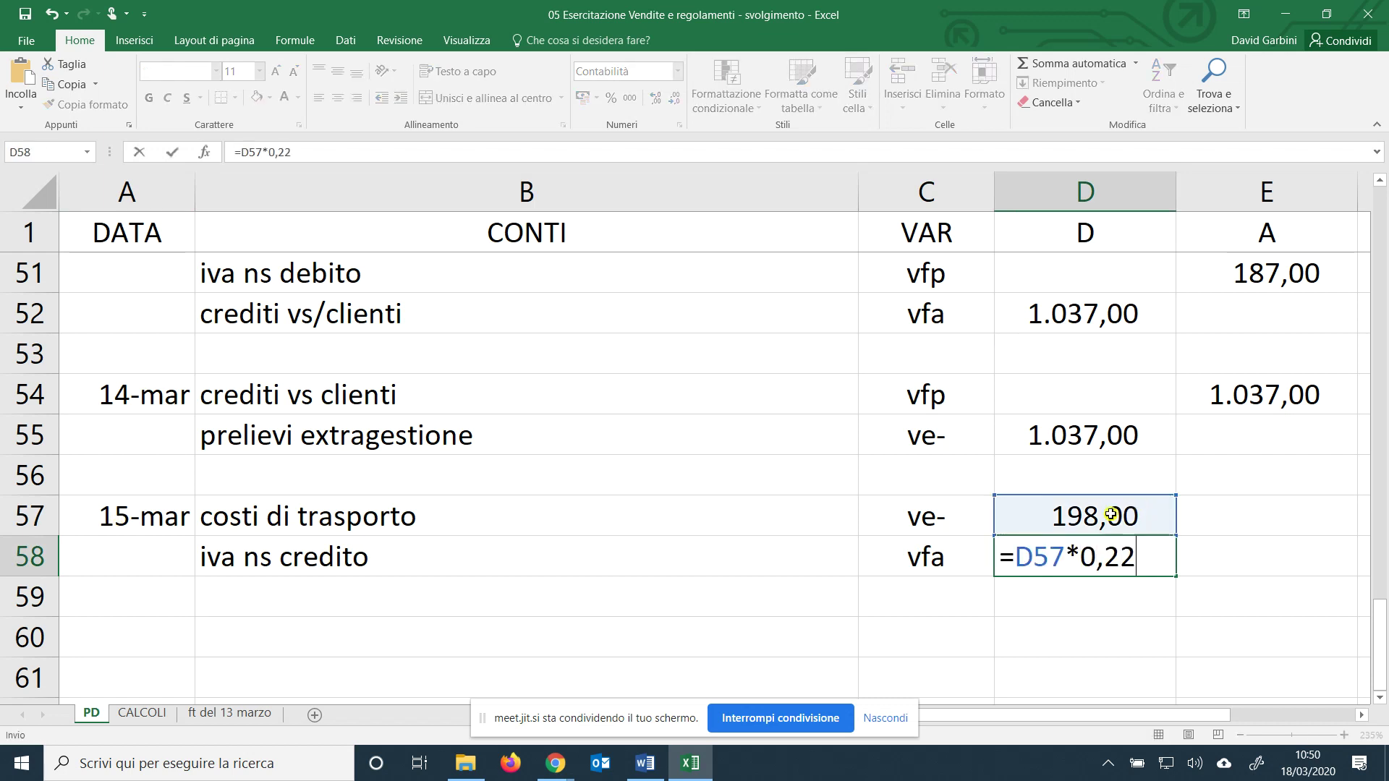
pyautogui.press('Return')
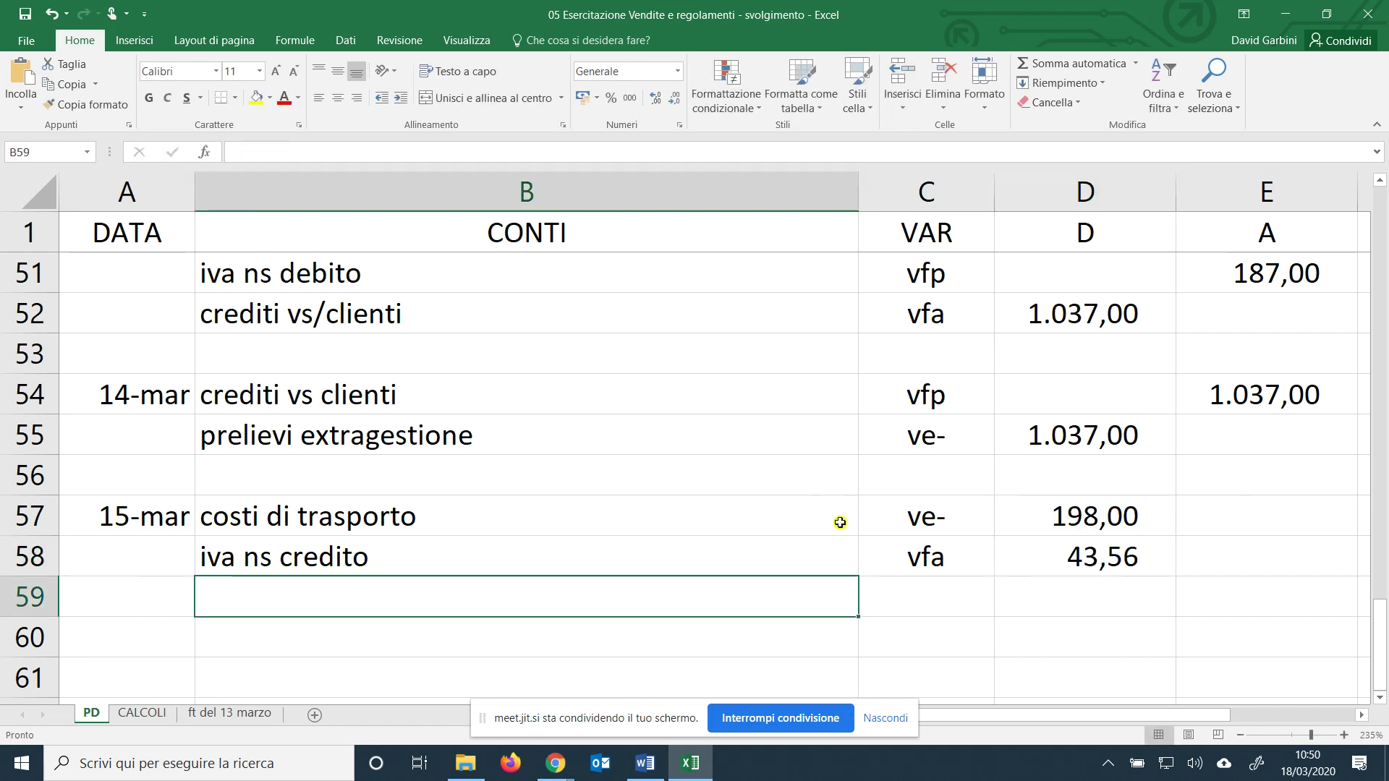
# In row 59, enter the account debiti vs vettore with variation vfp.
pyautogui.write('deb')
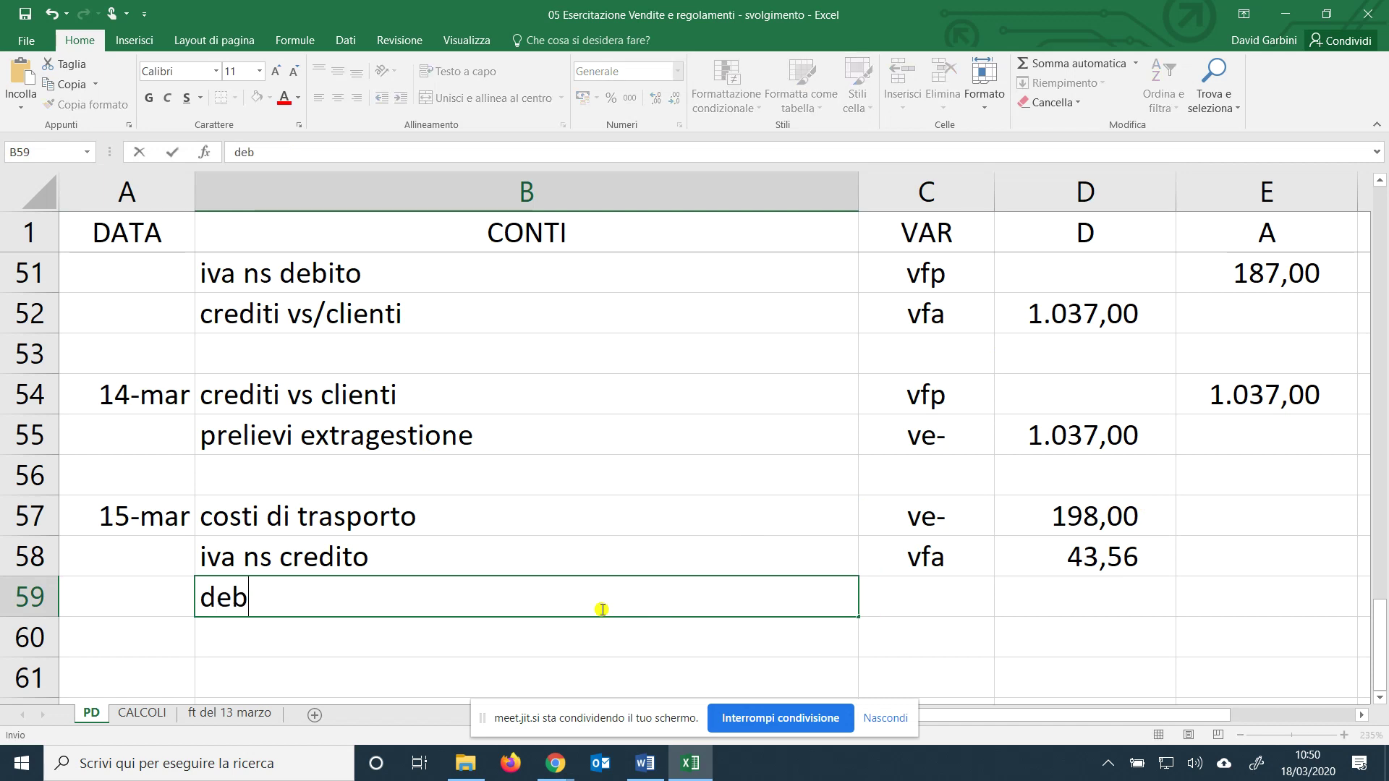
pyautogui.write('iti vs vettore')
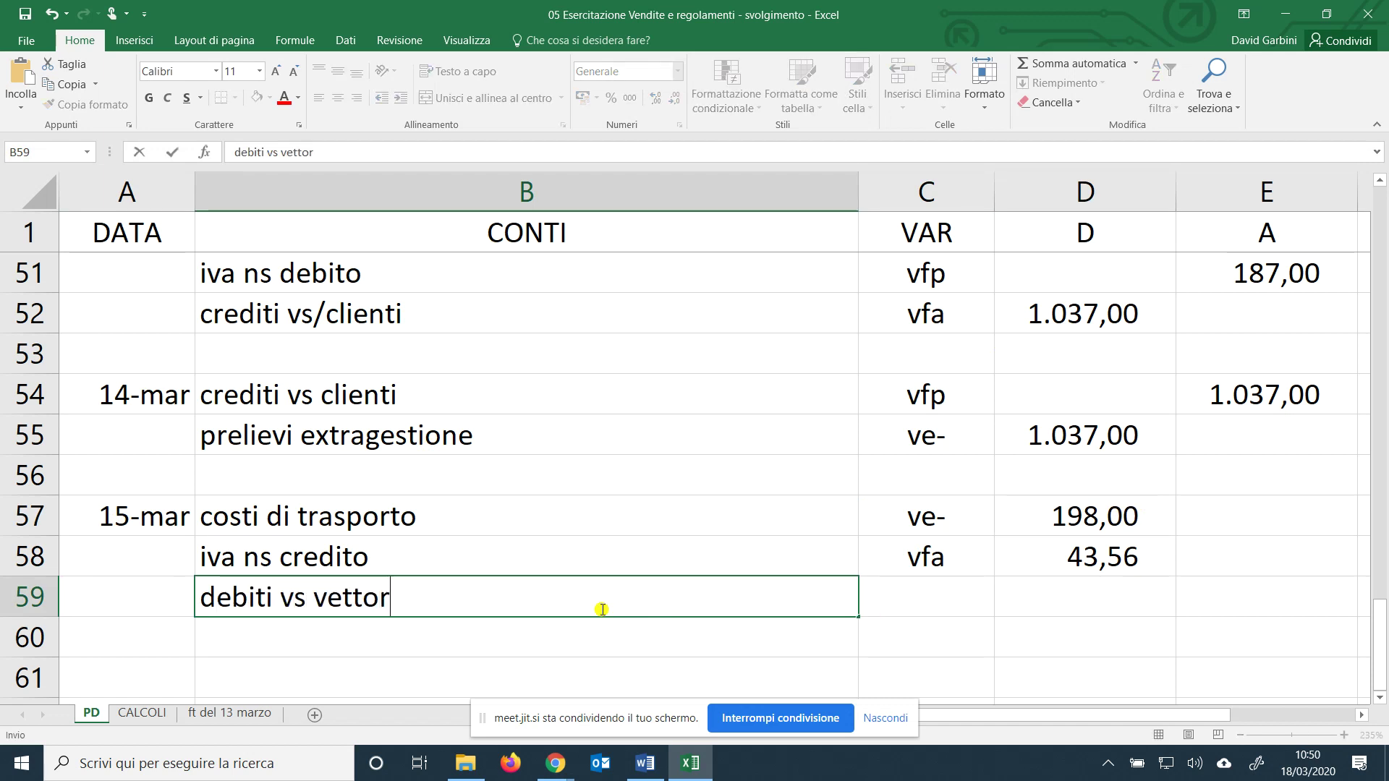
pyautogui.press('Tab')
pyautogui.write('vfp')
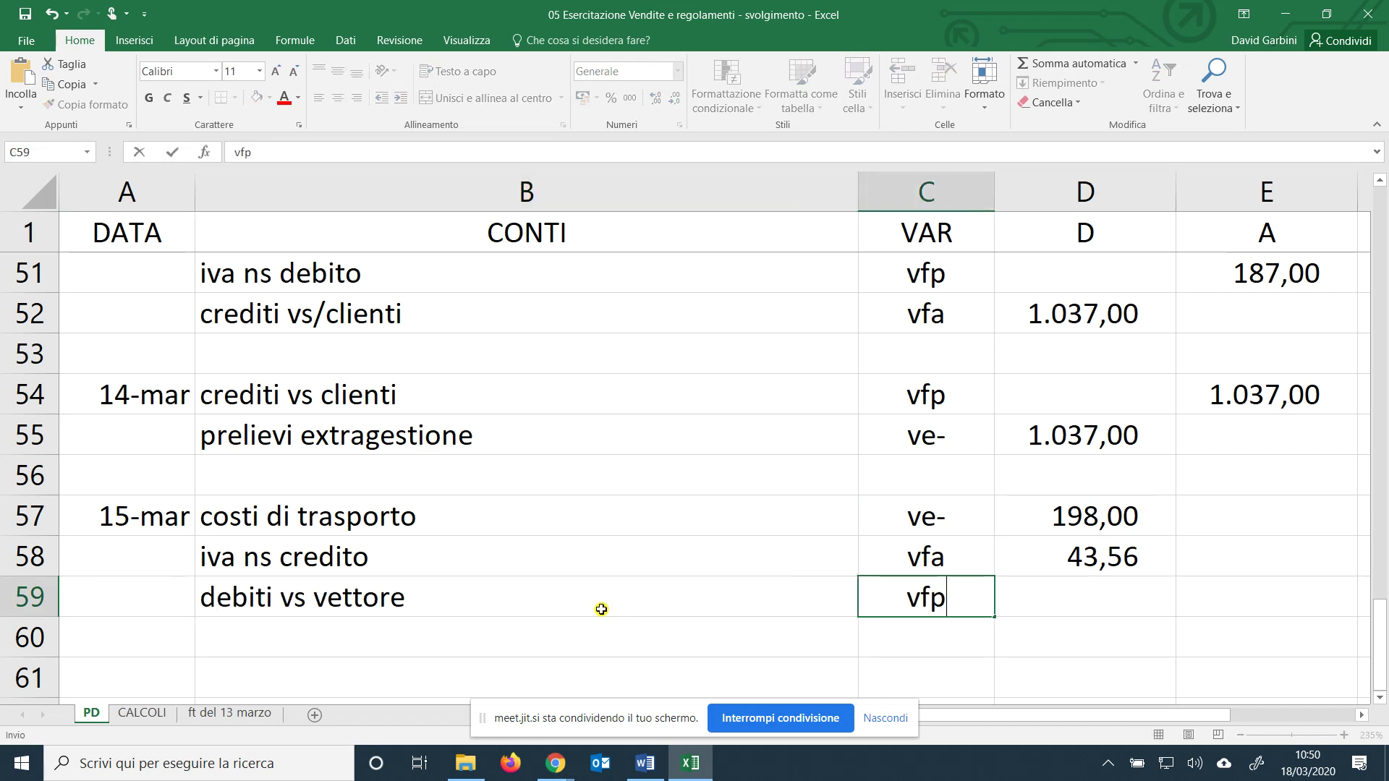
pyautogui.press('Tab')
pyautogui.press('Tab')
# Calculate the credit amount of debiti vs vettore in E59 as the sum of the two debits with =D57+D58.
pyautogui.write('=')
pyautogui.click(1114, 519)
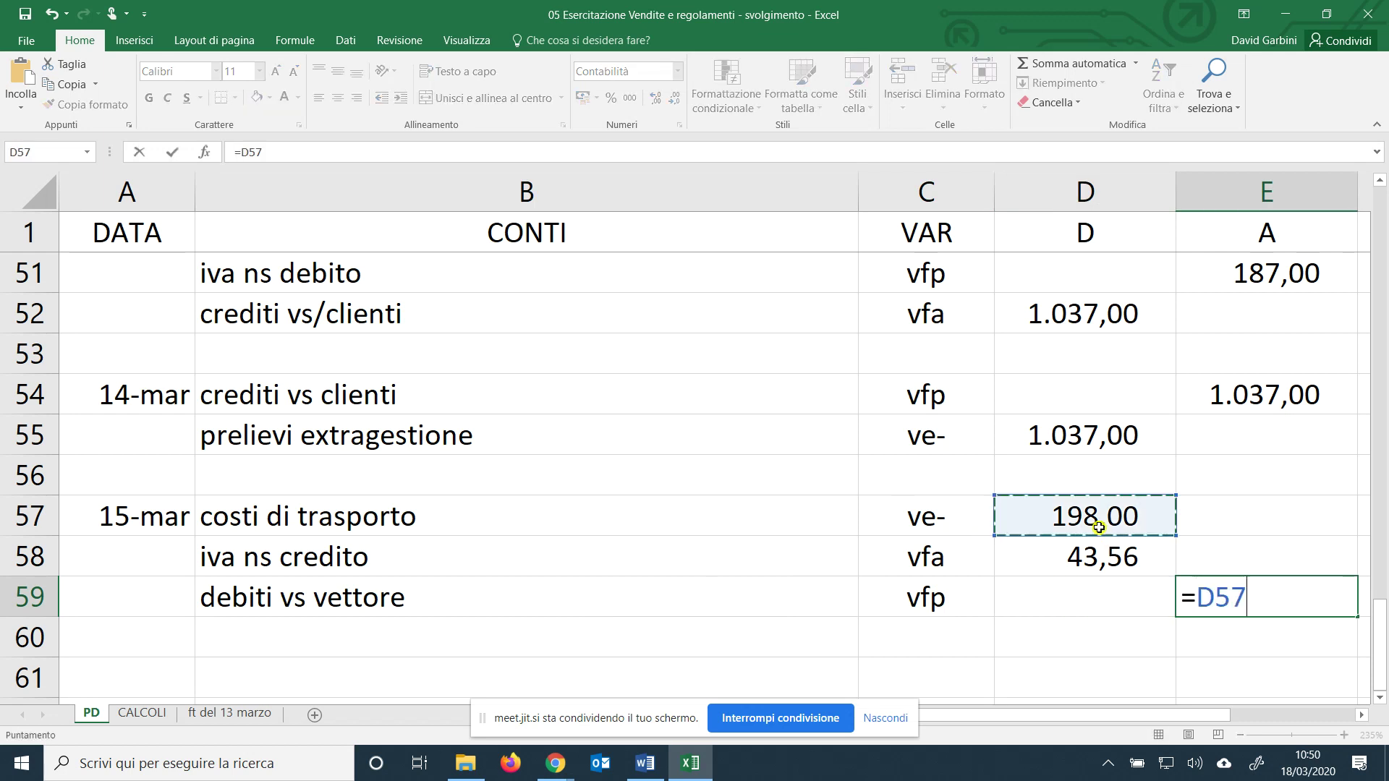
pyautogui.write('+')
pyautogui.click(1132, 562)
pyautogui.press('Return')
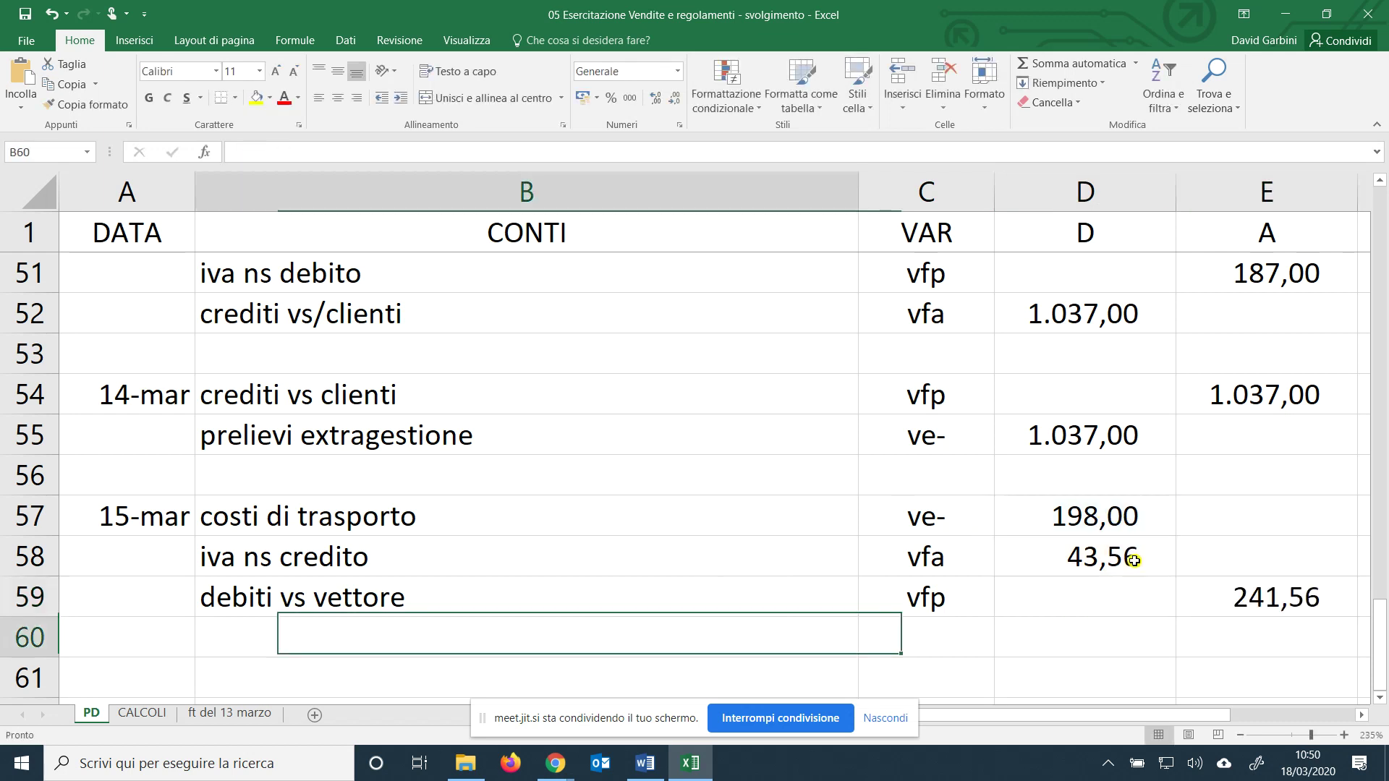
# Start a new entry in row 61 dated 15/03 and link its account name to debiti vs vettore with =B59.
pyautogui.scroll(-1, 640, 513)
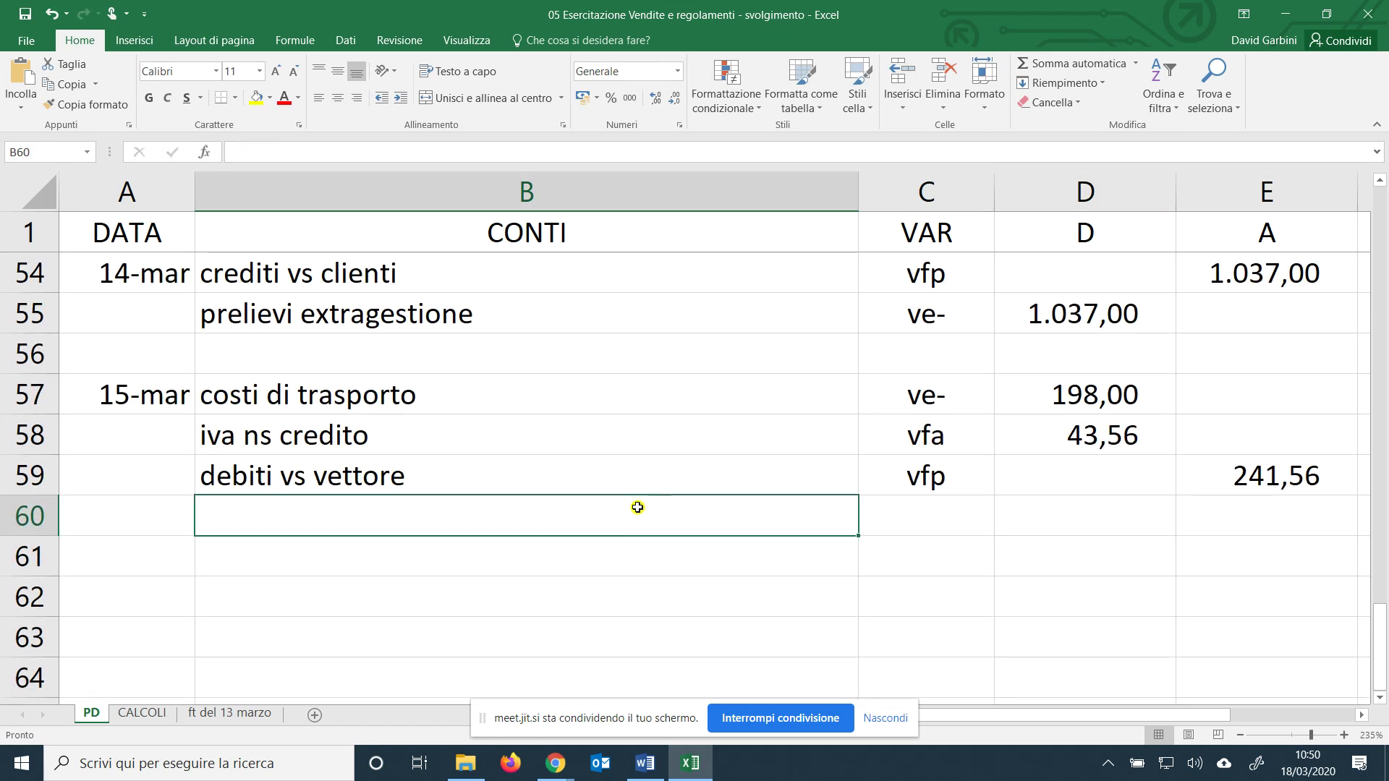
pyautogui.click(183, 538)
pyautogui.write('15/03')
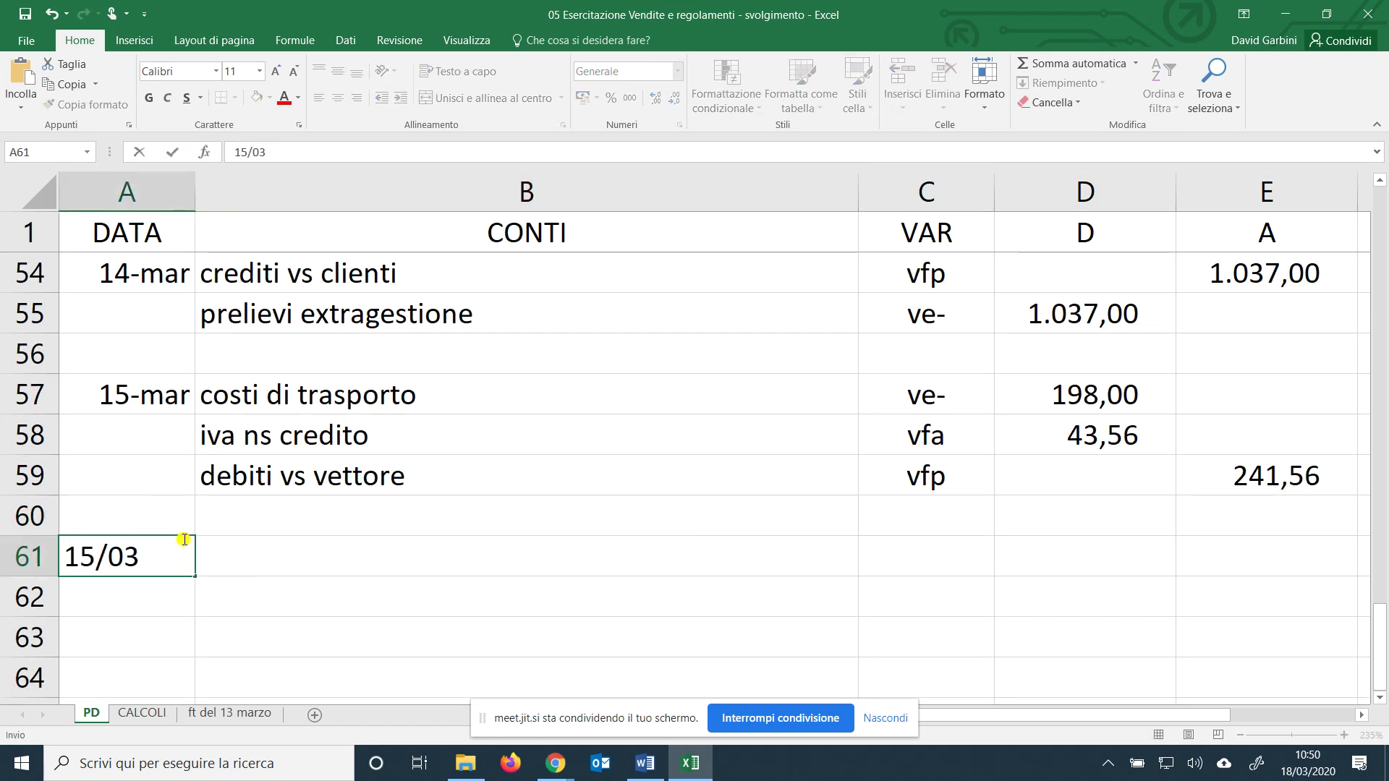
pyautogui.press('Tab')
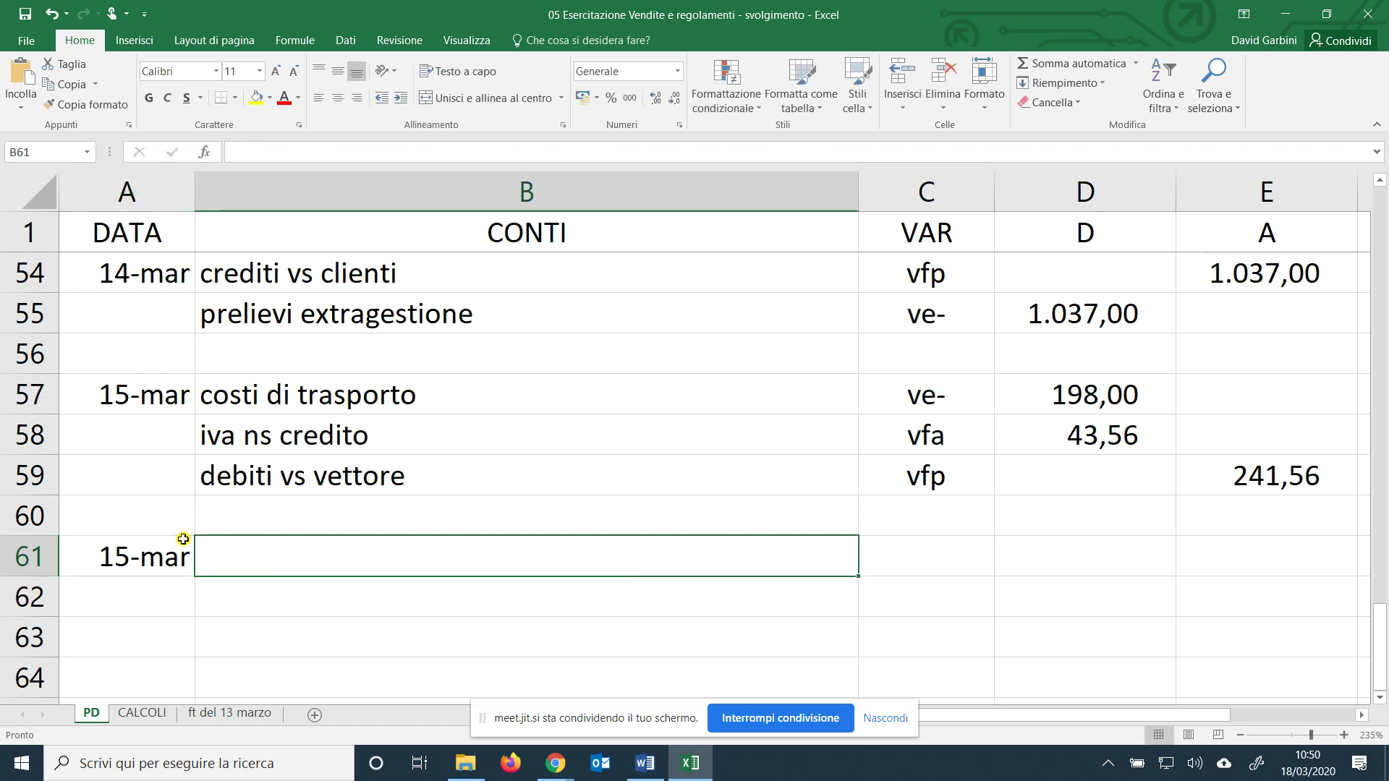
pyautogui.write('=')
pyautogui.click(764, 483)
pyautogui.press('Return')
pyautogui.click(951, 554)
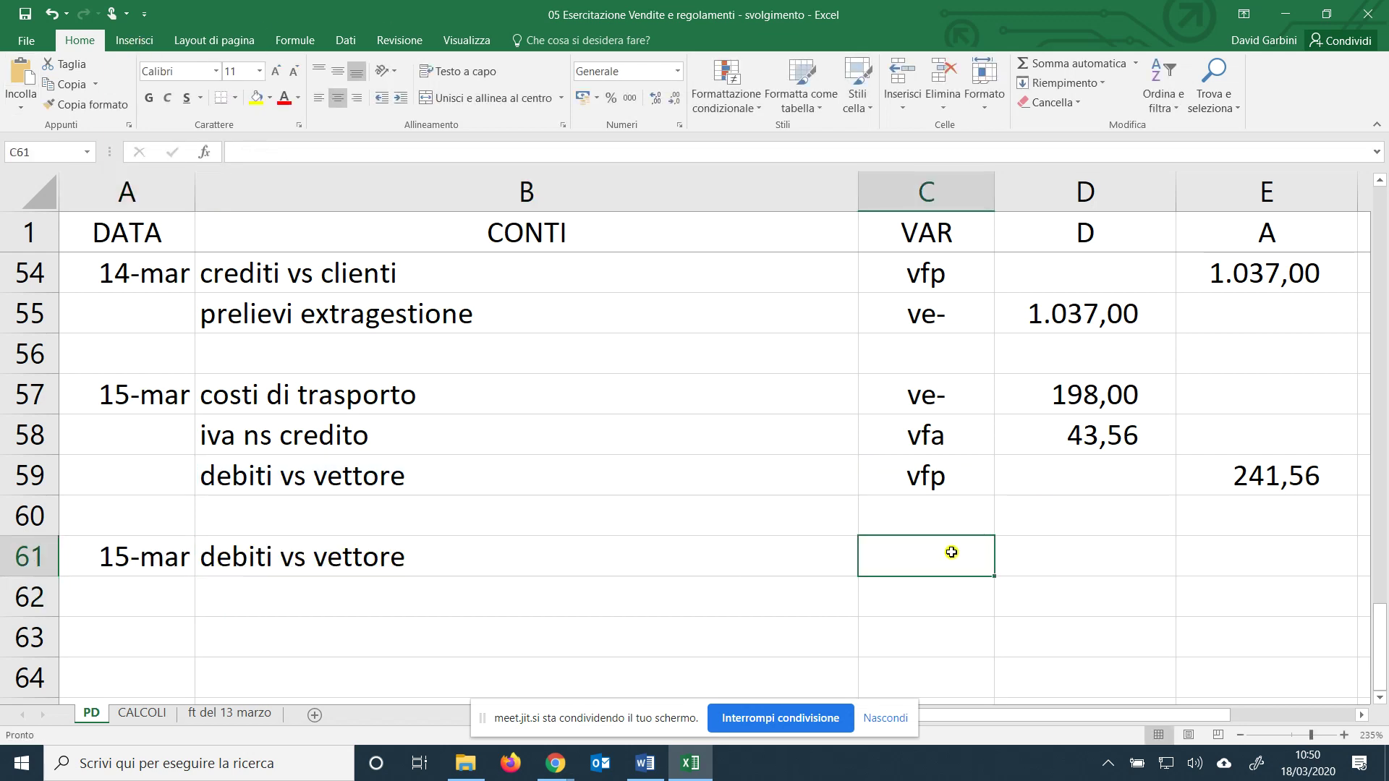
# In row 61, enter variation vfa and link the debit amount to the vettore credit with =E59.
pyautogui.write('vfa')
pyautogui.press('Tab')
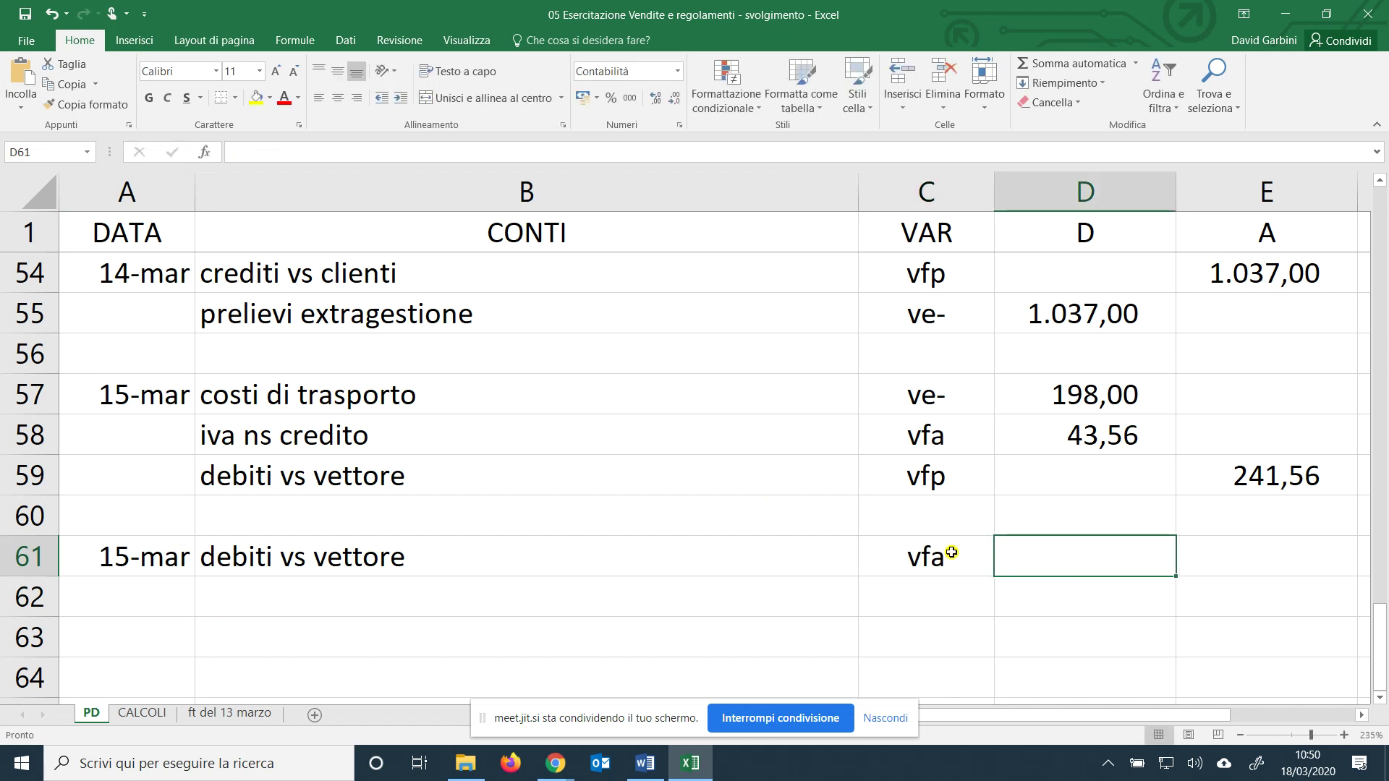
pyautogui.write('=')
pyautogui.click(1304, 479)
pyautogui.press('Return')
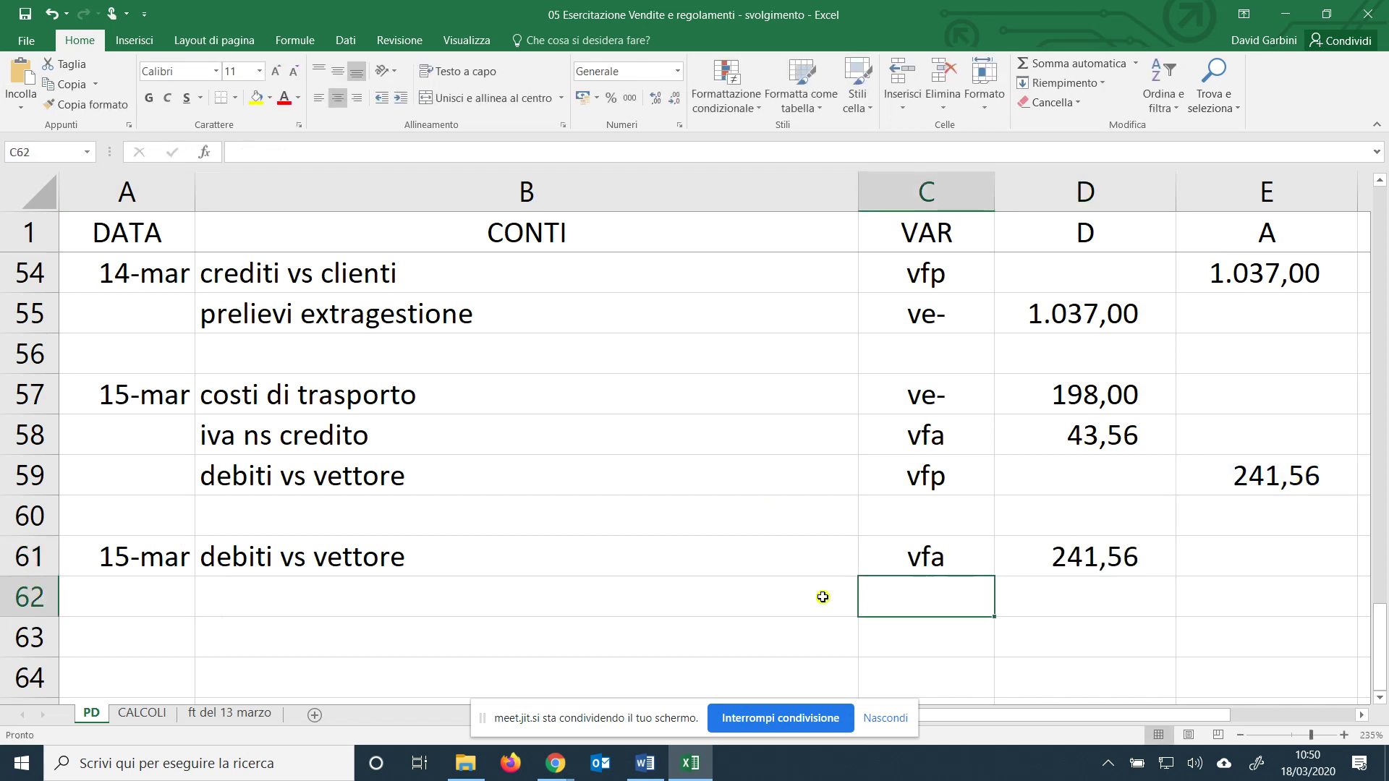
# In row 62, enter Banca MPS c/c with variation vfp and link its credit amount in E62 with =D61.
pyautogui.click(343, 589)
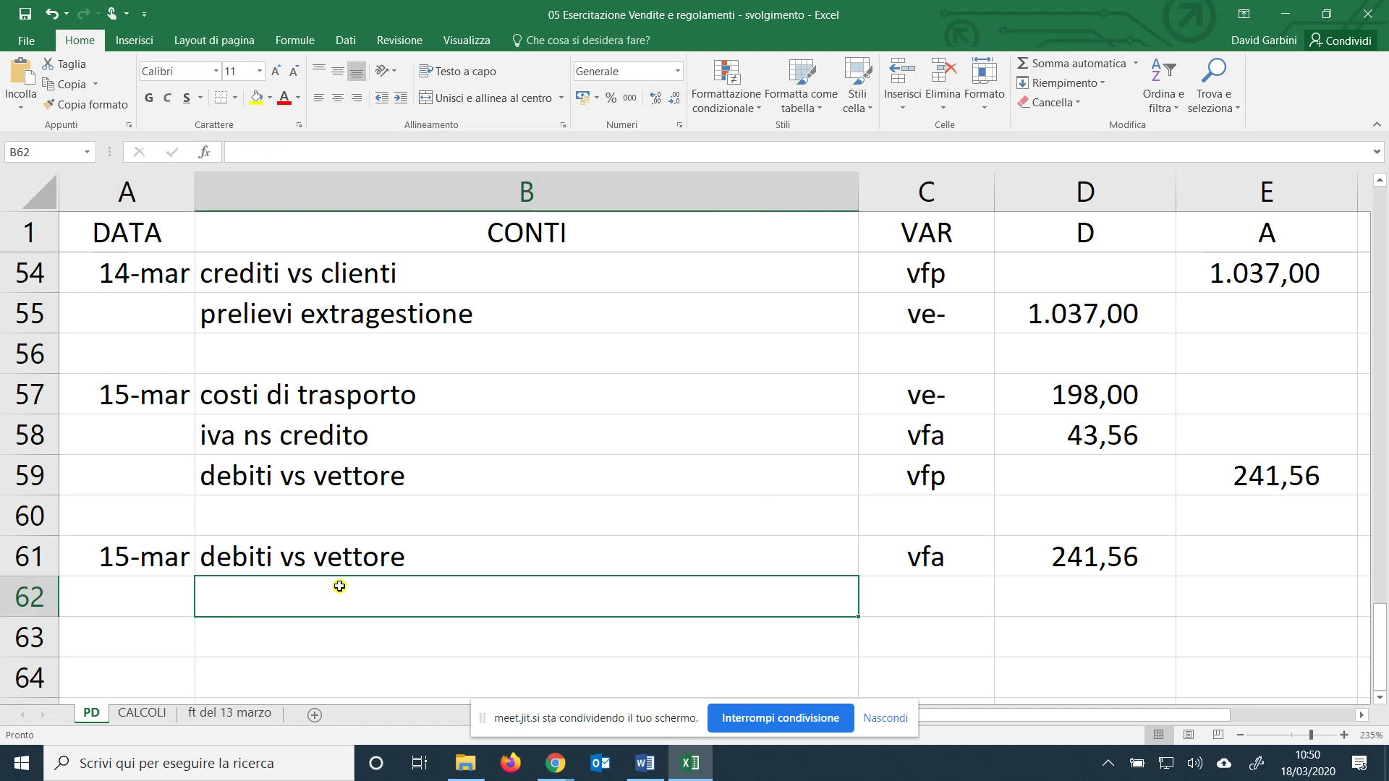
pyautogui.write('Banca MPS c/c')
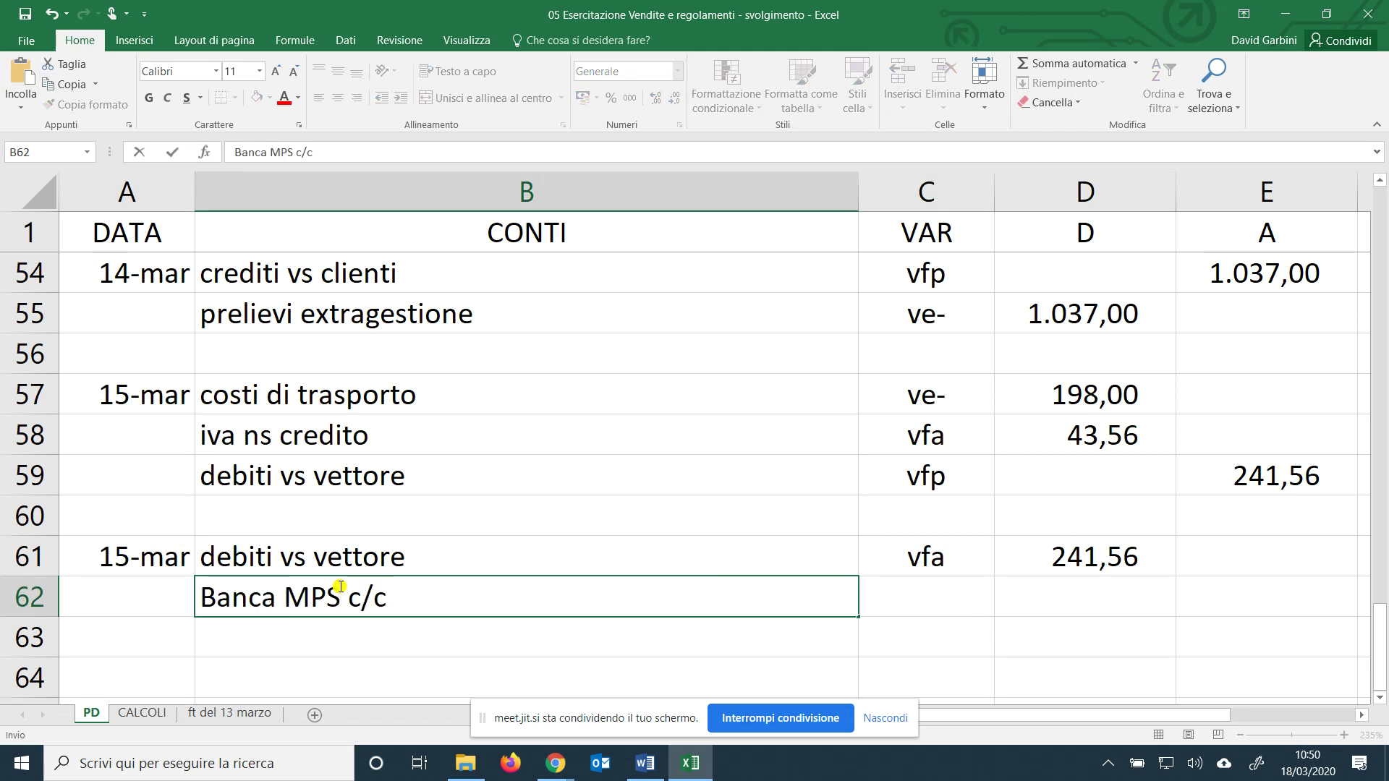
pyautogui.press('Tab')
pyautogui.write('vfp')
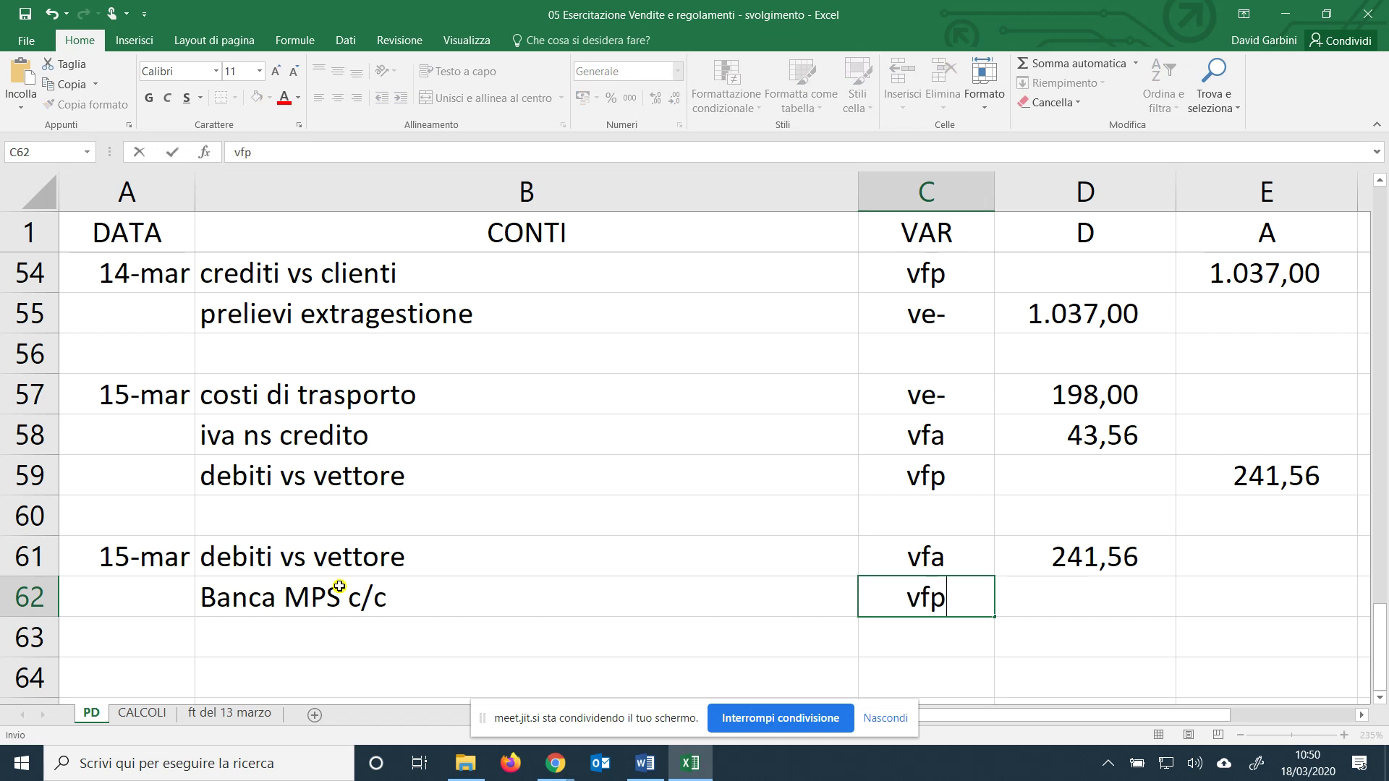
pyautogui.press('Tab')
pyautogui.press('Tab')
pyautogui.write('=')
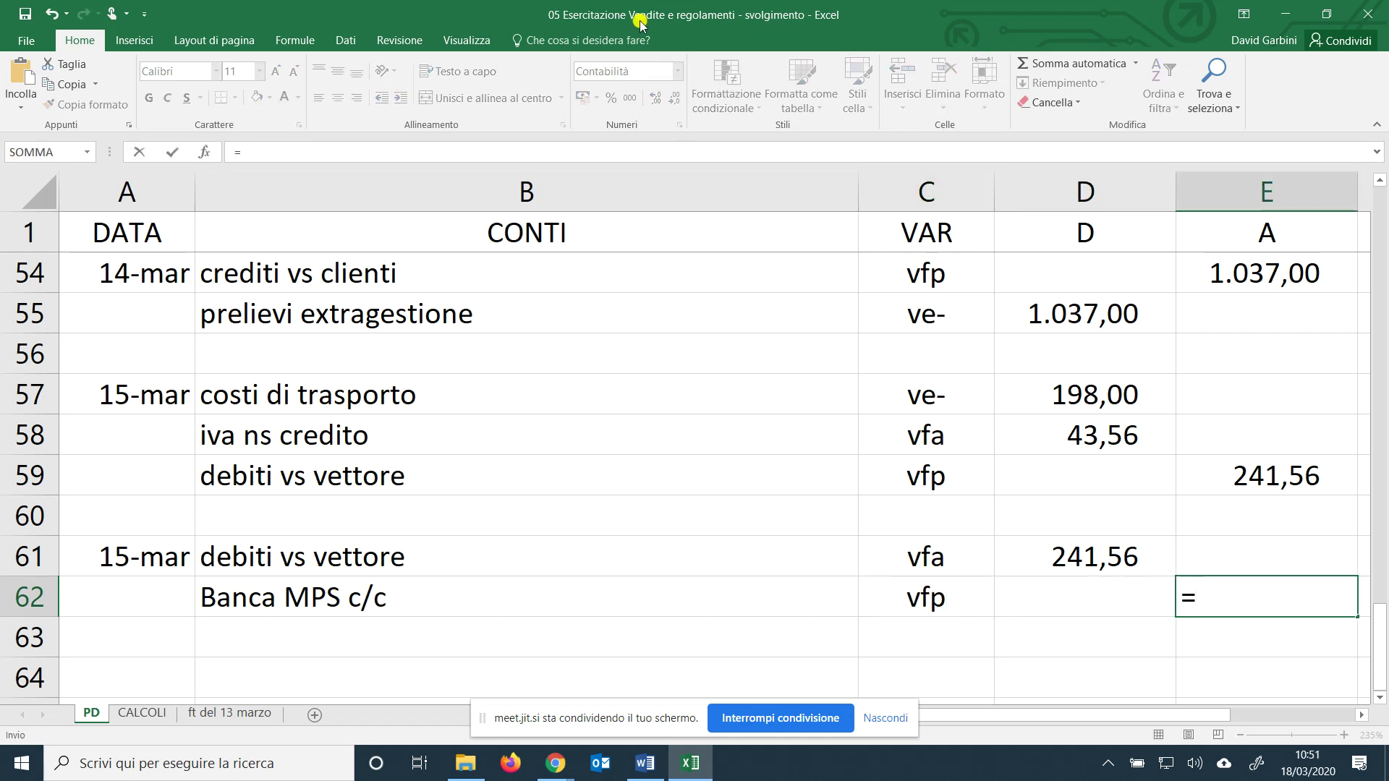
pyautogui.click(1114, 557)
pyautogui.press('Return')
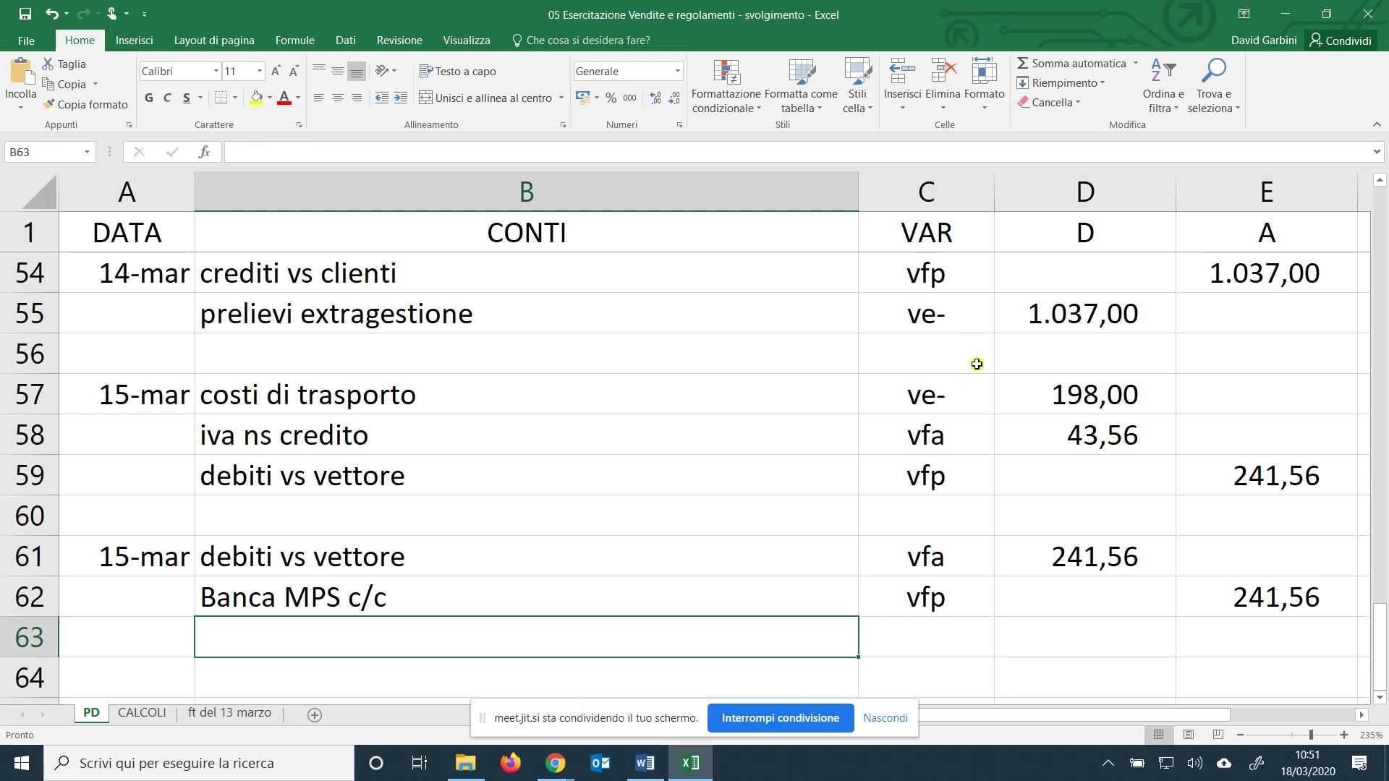
# Start a new entry in row 64 dated 15/03 with the account materie prime c/vendita.
pyautogui.scroll(-1, 603, 417)
pyautogui.click(181, 548)
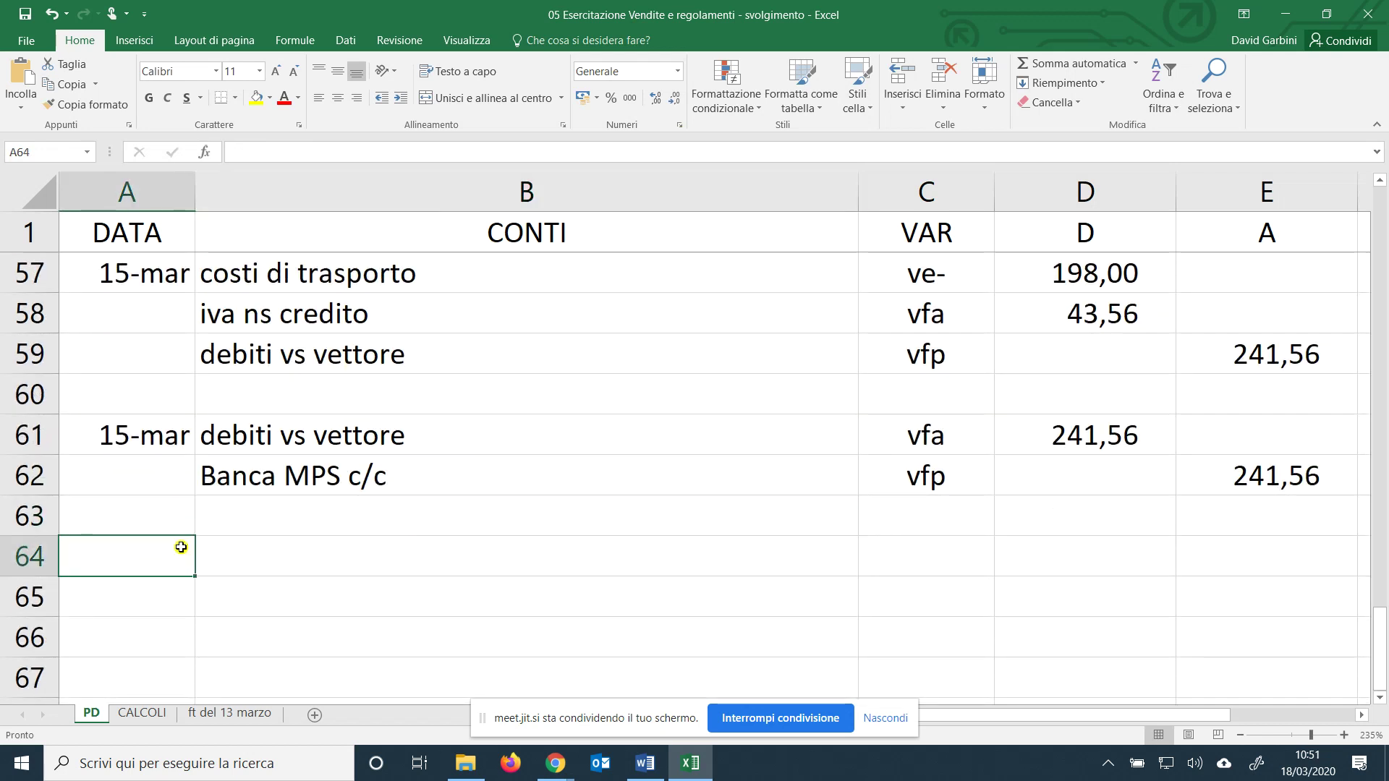
pyautogui.write('15/03')
pyautogui.press('Tab')
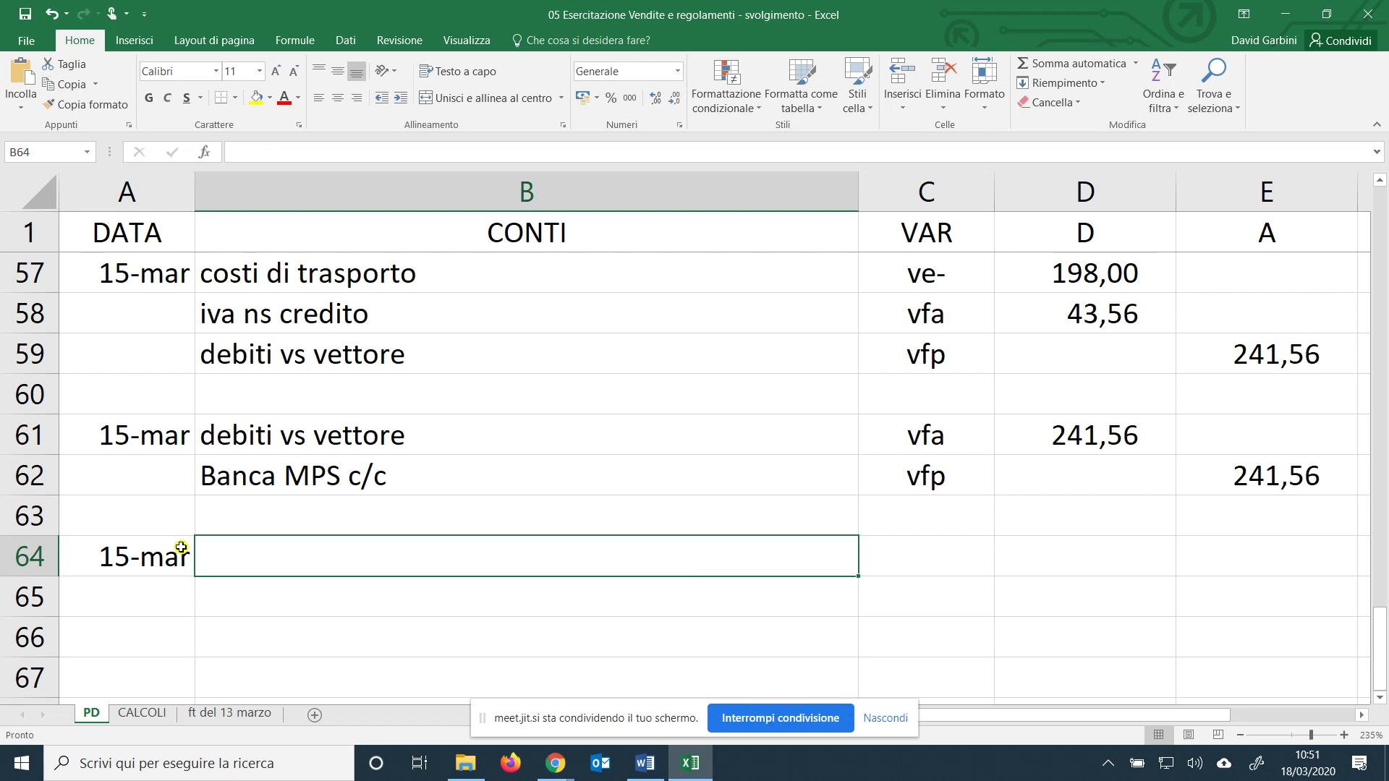
pyautogui.write('materie')
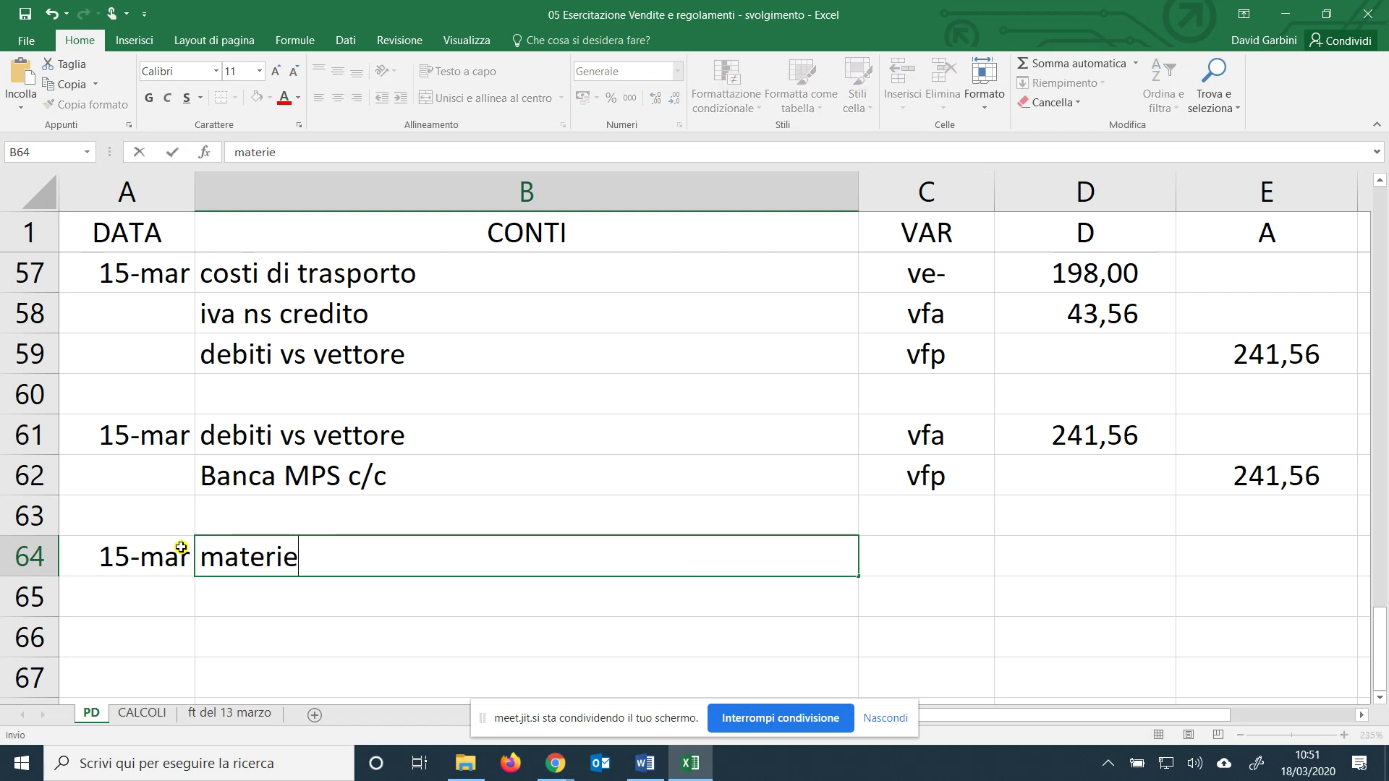
pyautogui.write(' prime c/vendita')
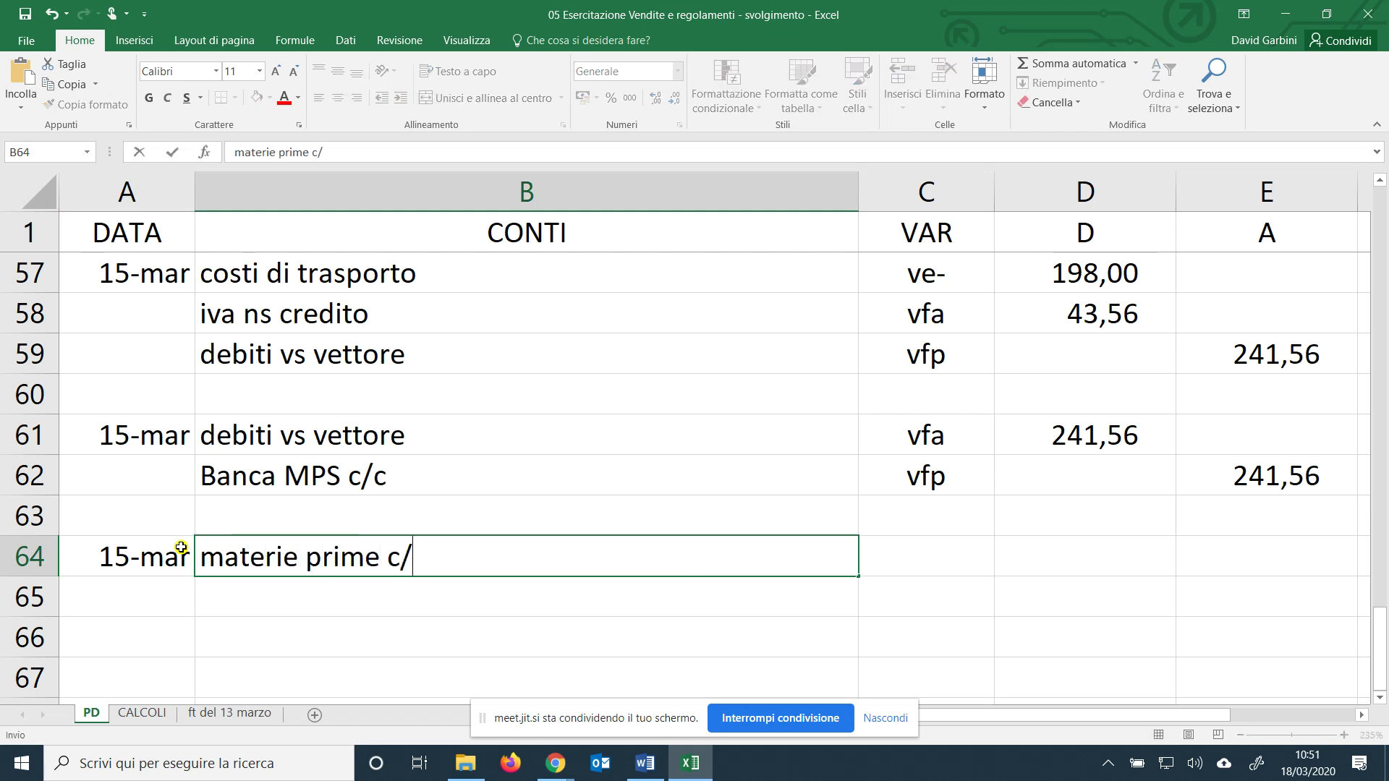
# Give materie prime c/vendita in row 64 the variation ve+ and a credit amount of 9850.
pyautogui.press('Tab')
pyautogui.write('ve+')
pyautogui.press('Tab')
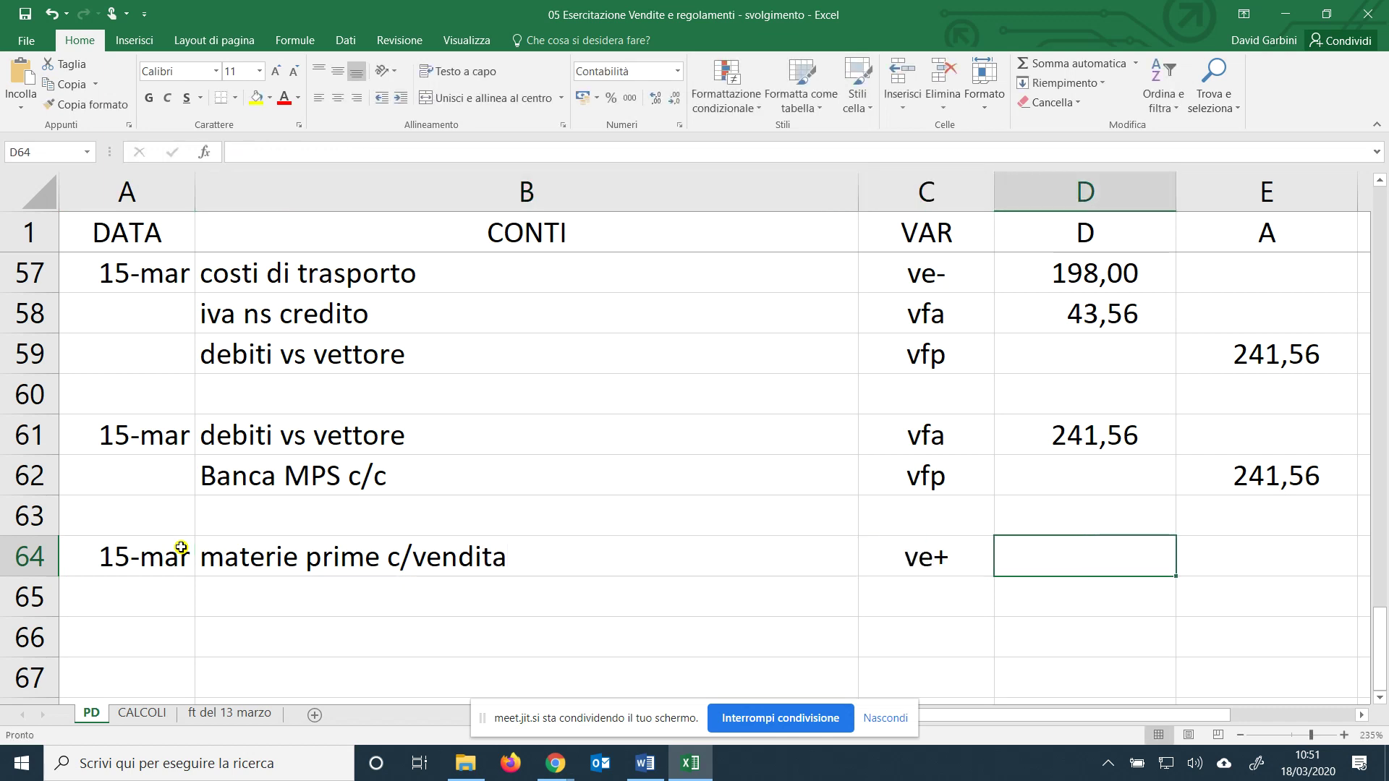
pyautogui.press('Tab')
pyautogui.write('9850')
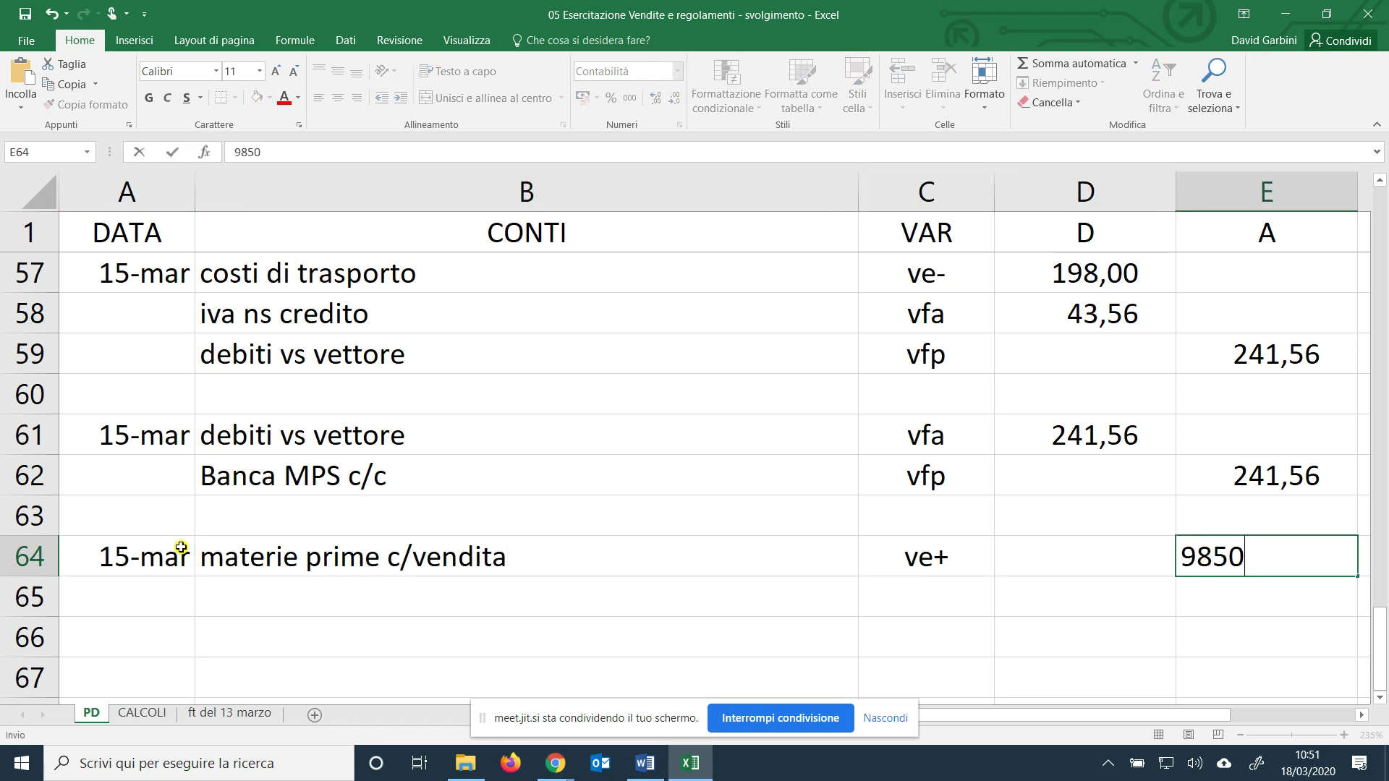
pyautogui.press('Return')
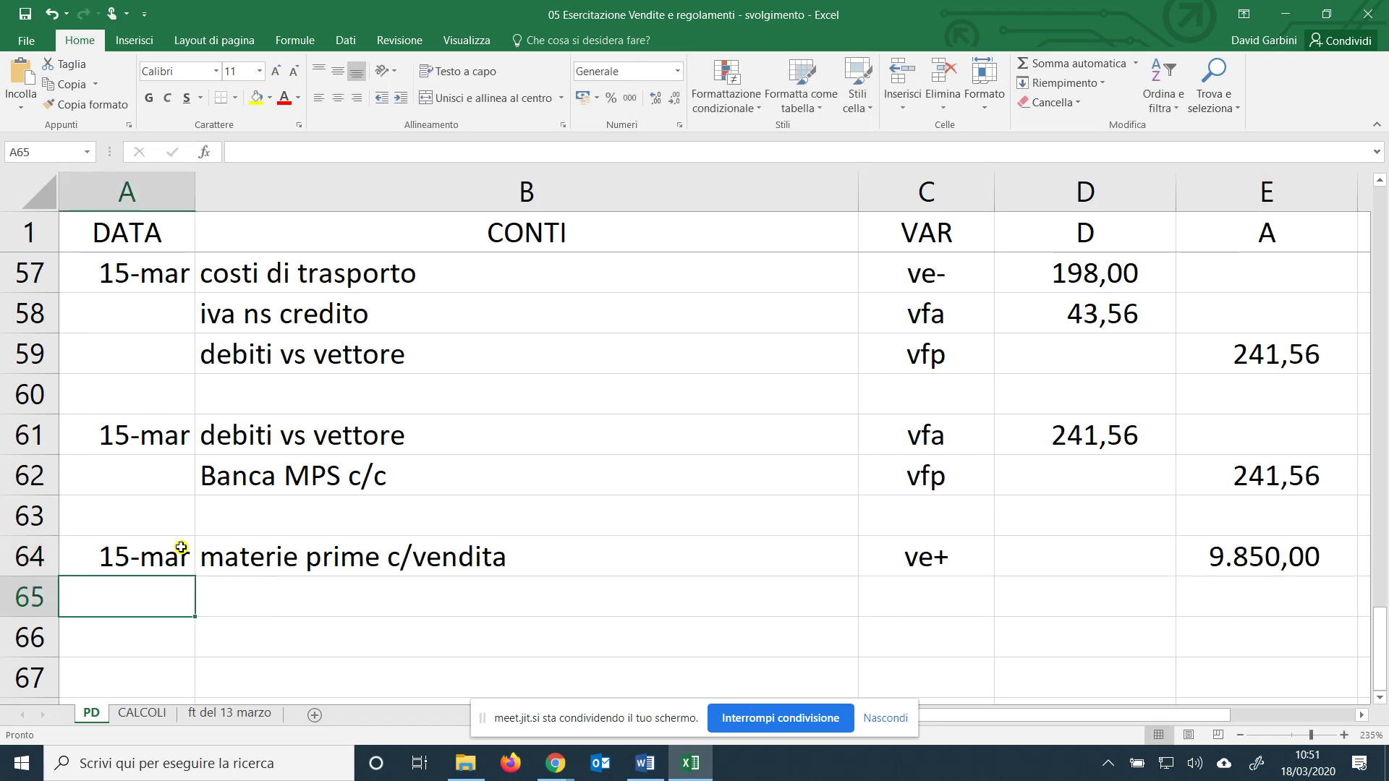
# In row 65, enter the account rimborso costi di vendita with variation ve+.
pyautogui.press('Tab')
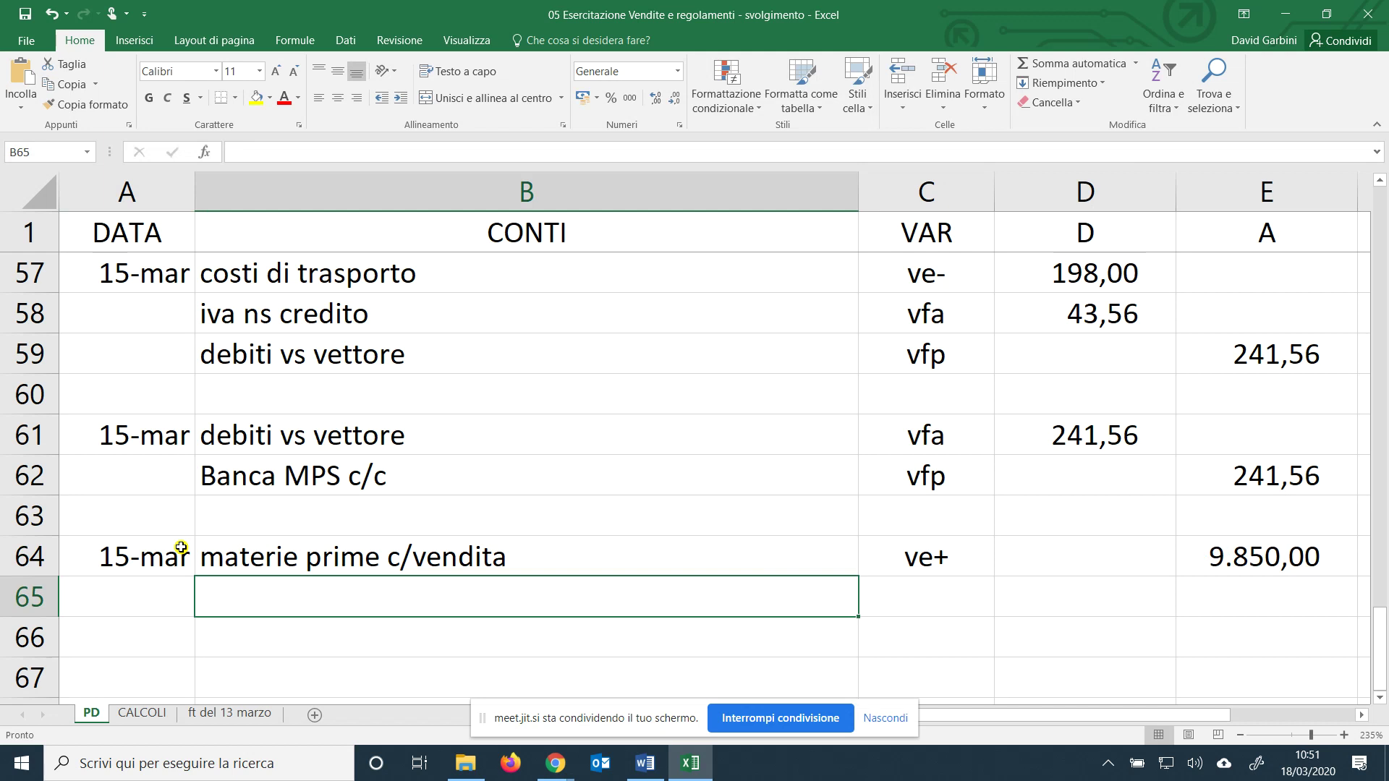
pyautogui.write('ri')
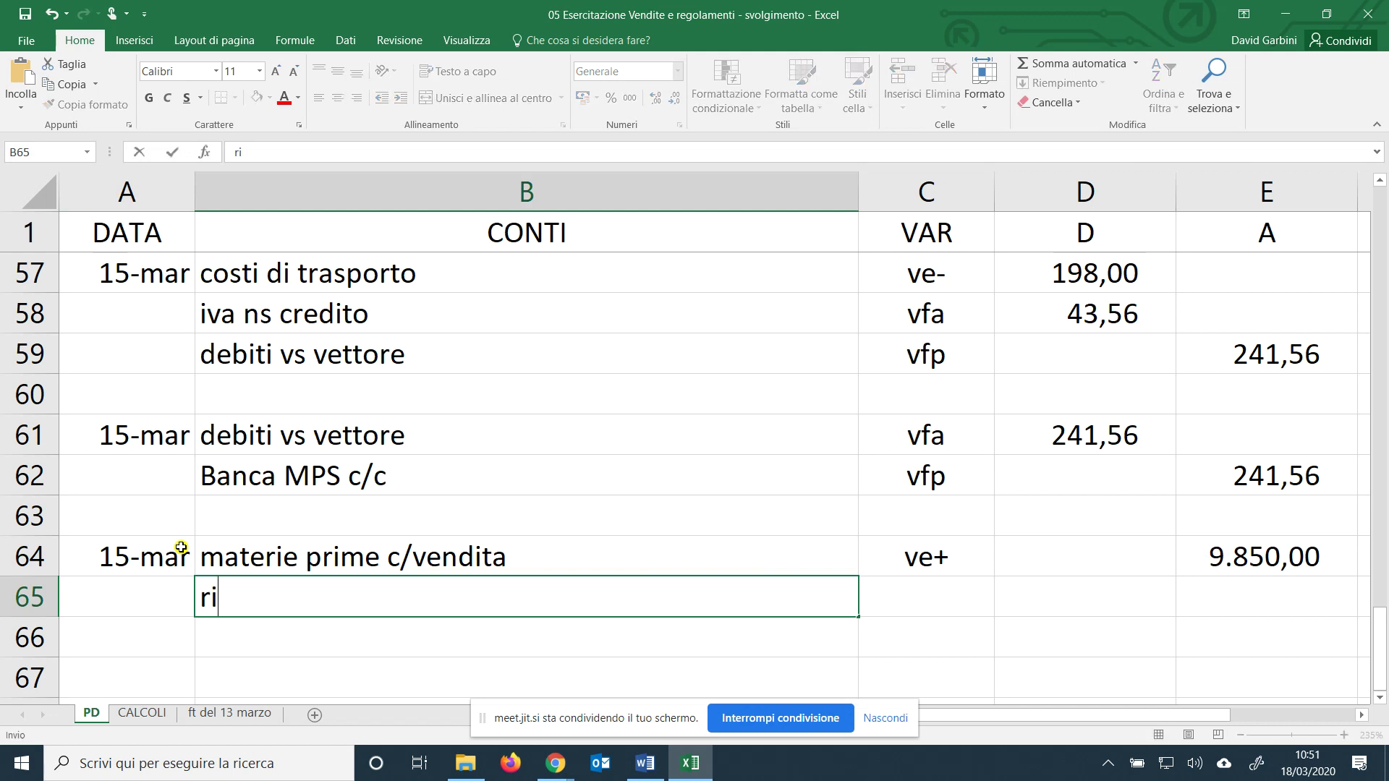
pyautogui.write('mborso costi di vendita')
pyautogui.press('Tab')
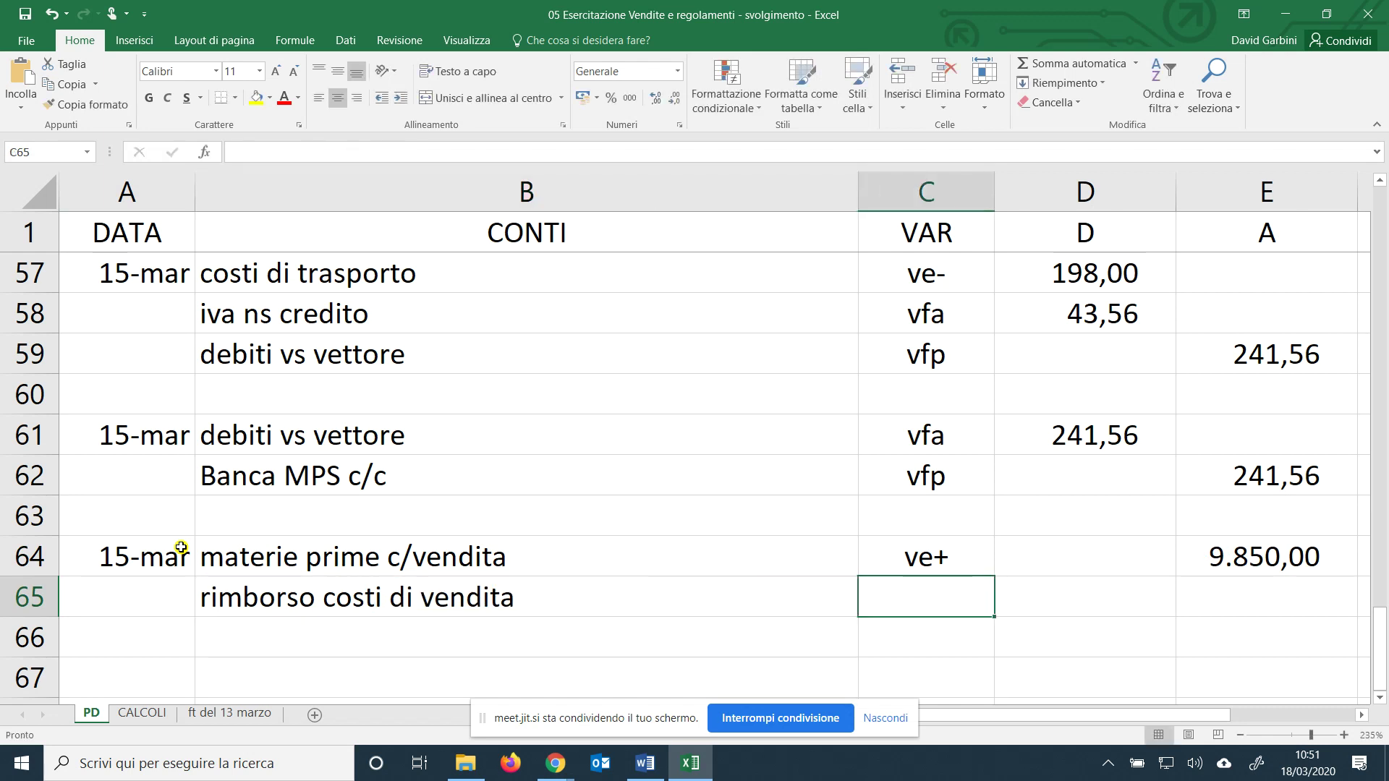
pyautogui.write('vf')
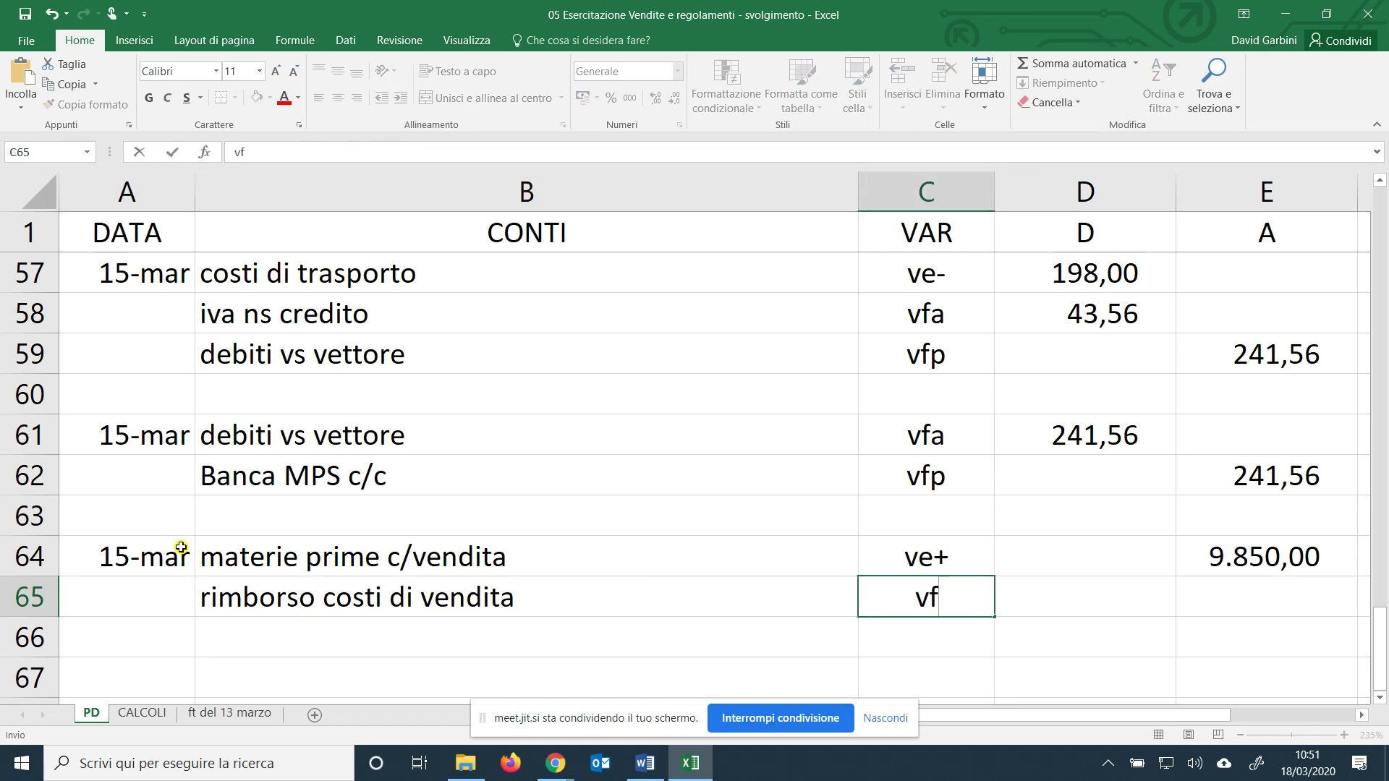
pyautogui.write('p')
pyautogui.press('BackSpace')
pyautogui.press('BackSpace')
pyautogui.write('e')
# Enter 198 as the credit amount of rimborso costi di vendita in E65.
pyautogui.press('Tab')
pyautogui.press('Tab')
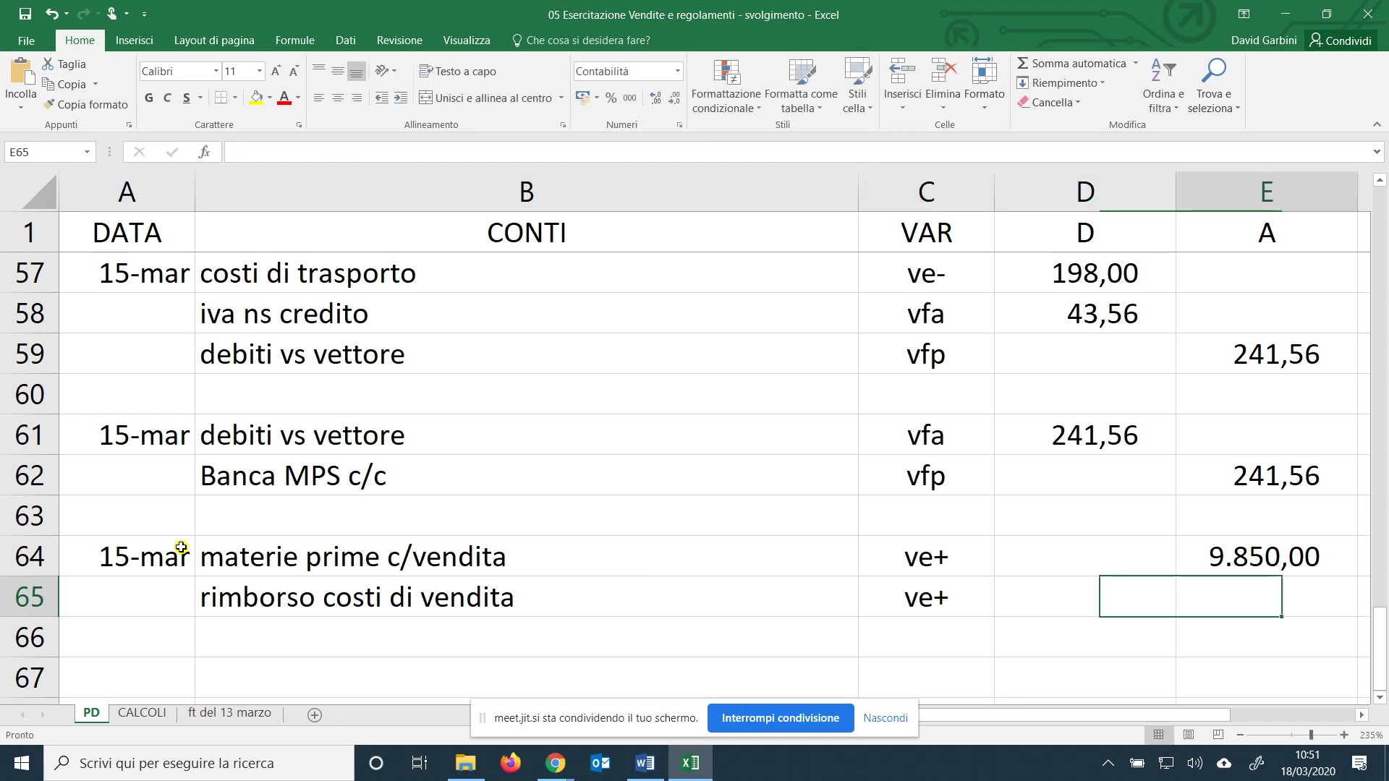
pyautogui.write('198')
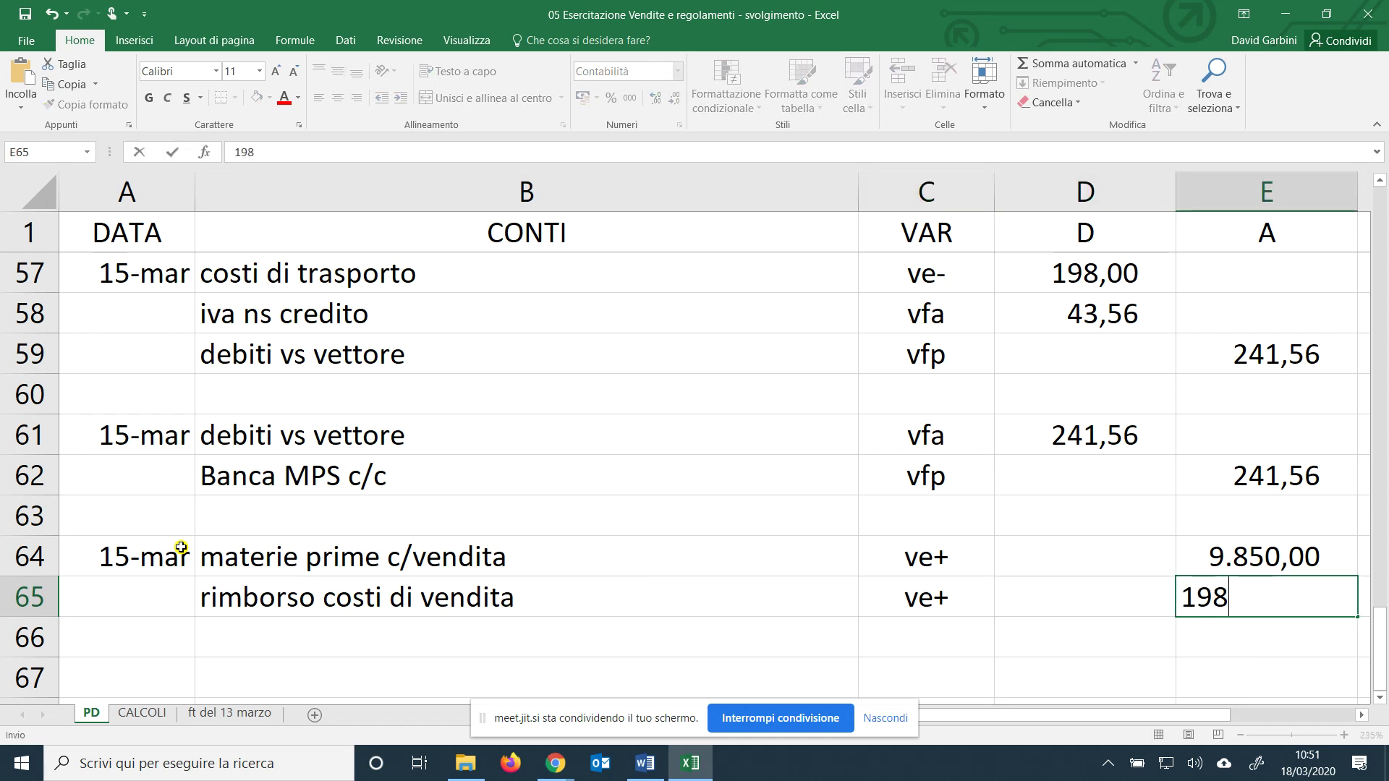
pyautogui.press('Return')
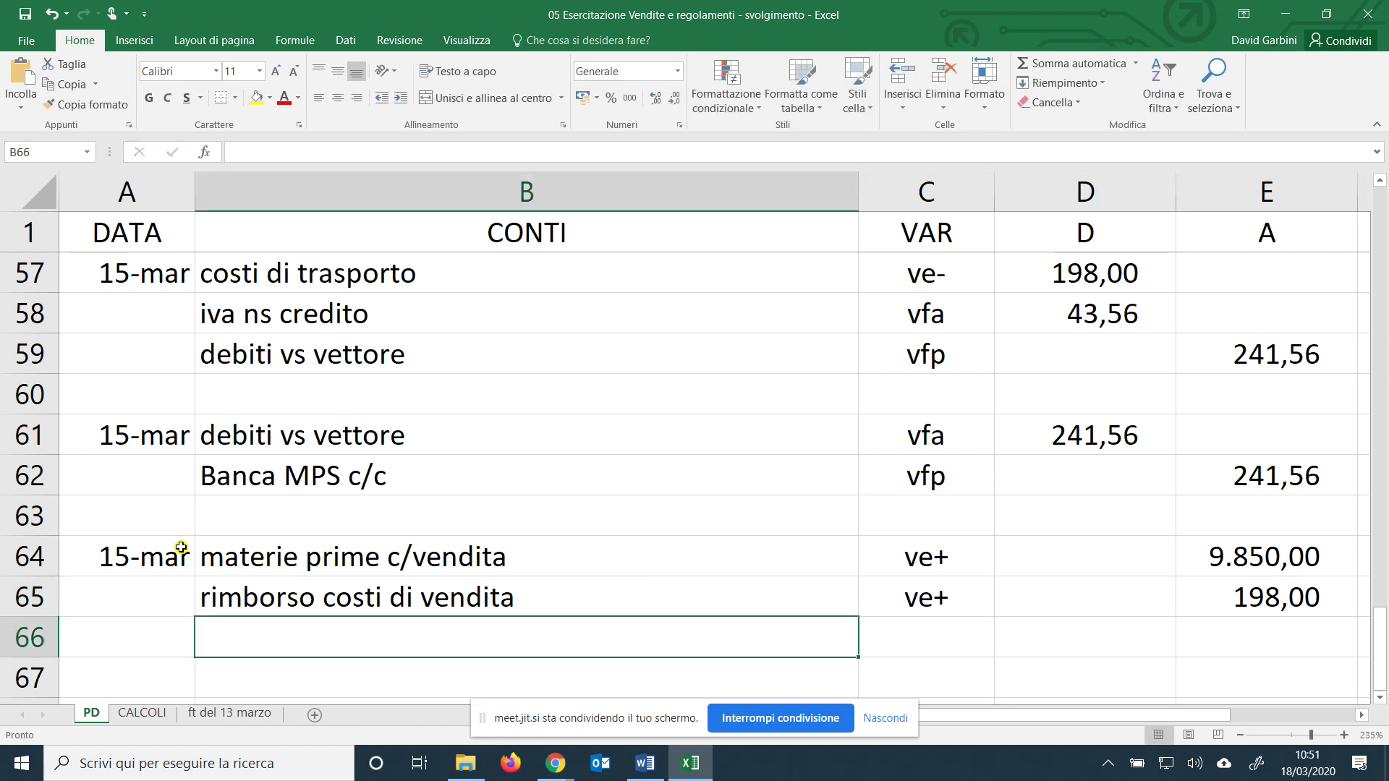
# In row 66, enter the account iva ns debito with variation vfp.
pyautogui.write('iva ns debito')
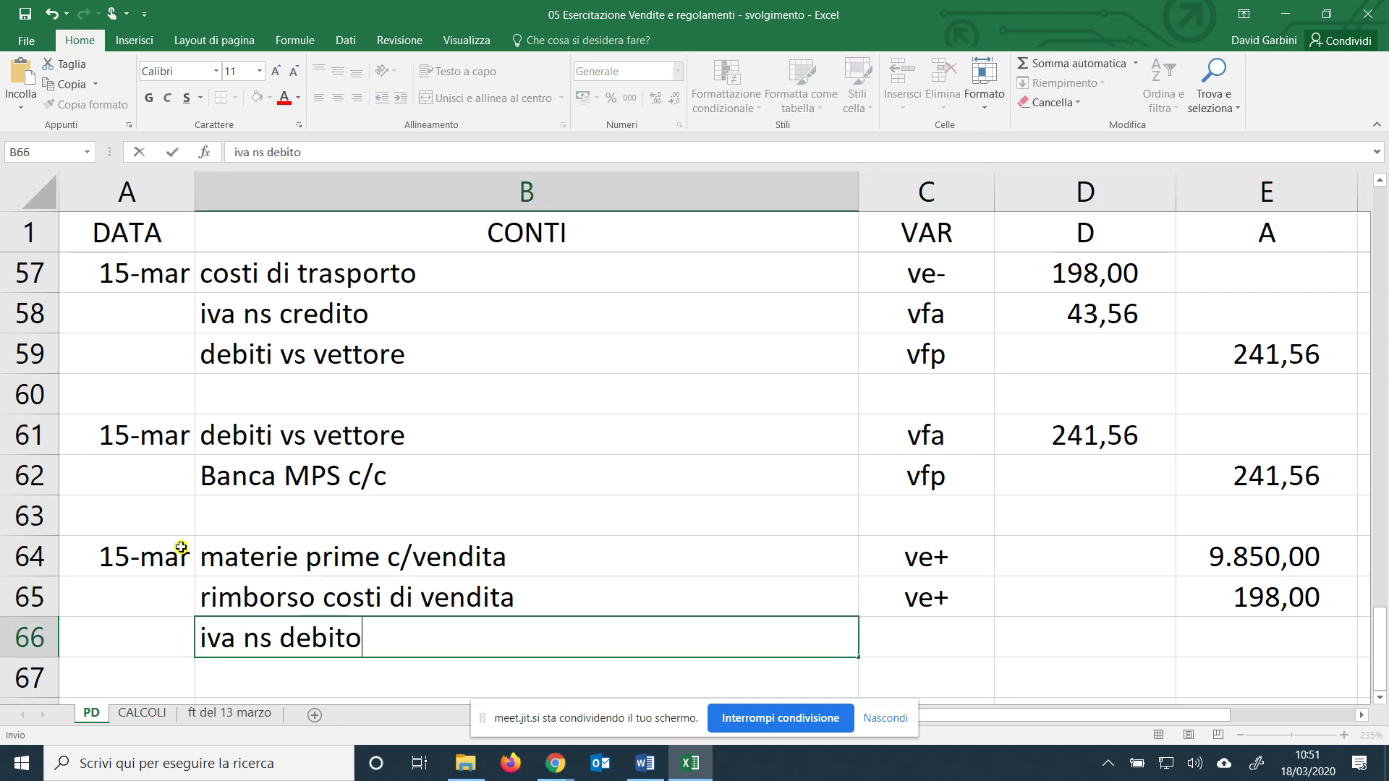
pyautogui.press('Tab')
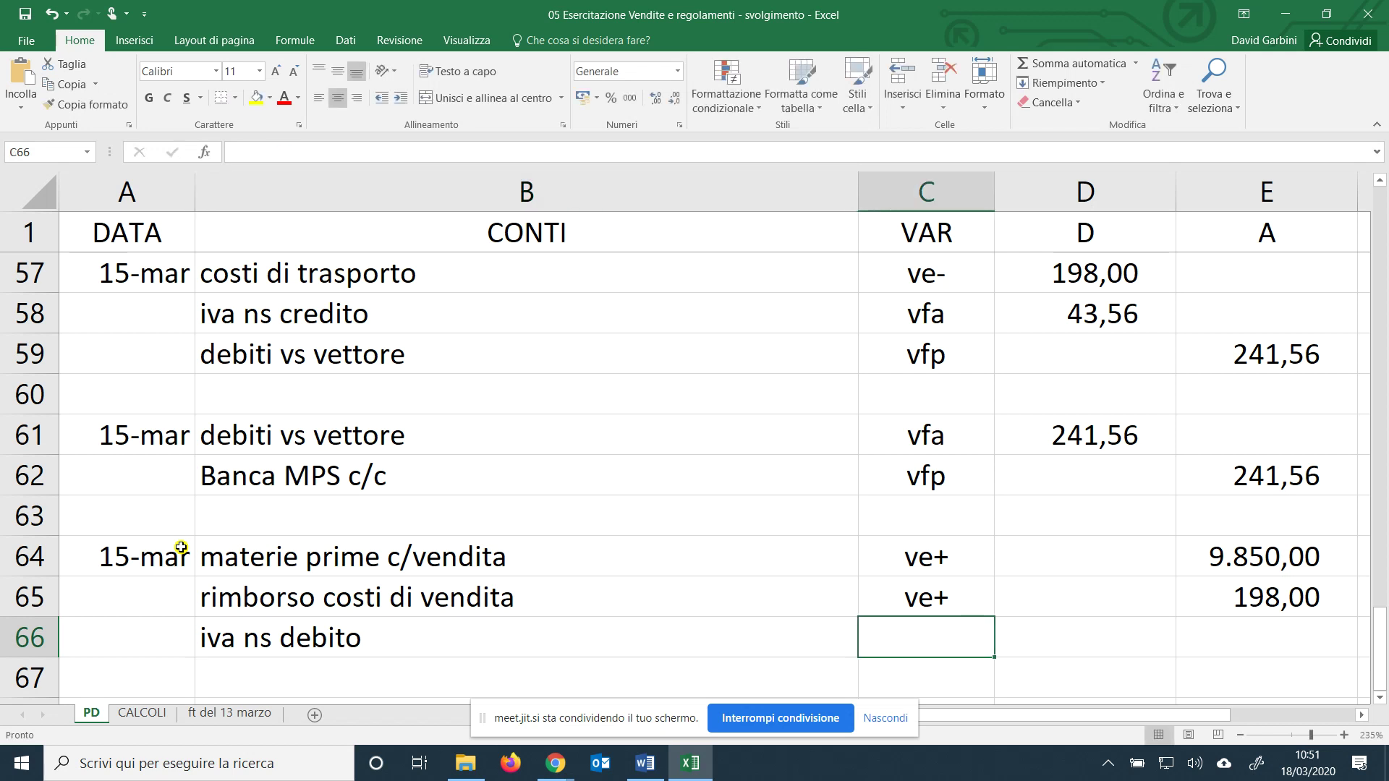
pyautogui.write('vfp')
pyautogui.hotkey('ctrl', 'Return')
# Calculate the iva ns debito credit amount in E66 as 22% of goods plus reimbursement with =(E64+E65)*0,22.
pyautogui.press('Tab')
pyautogui.press('Tab')
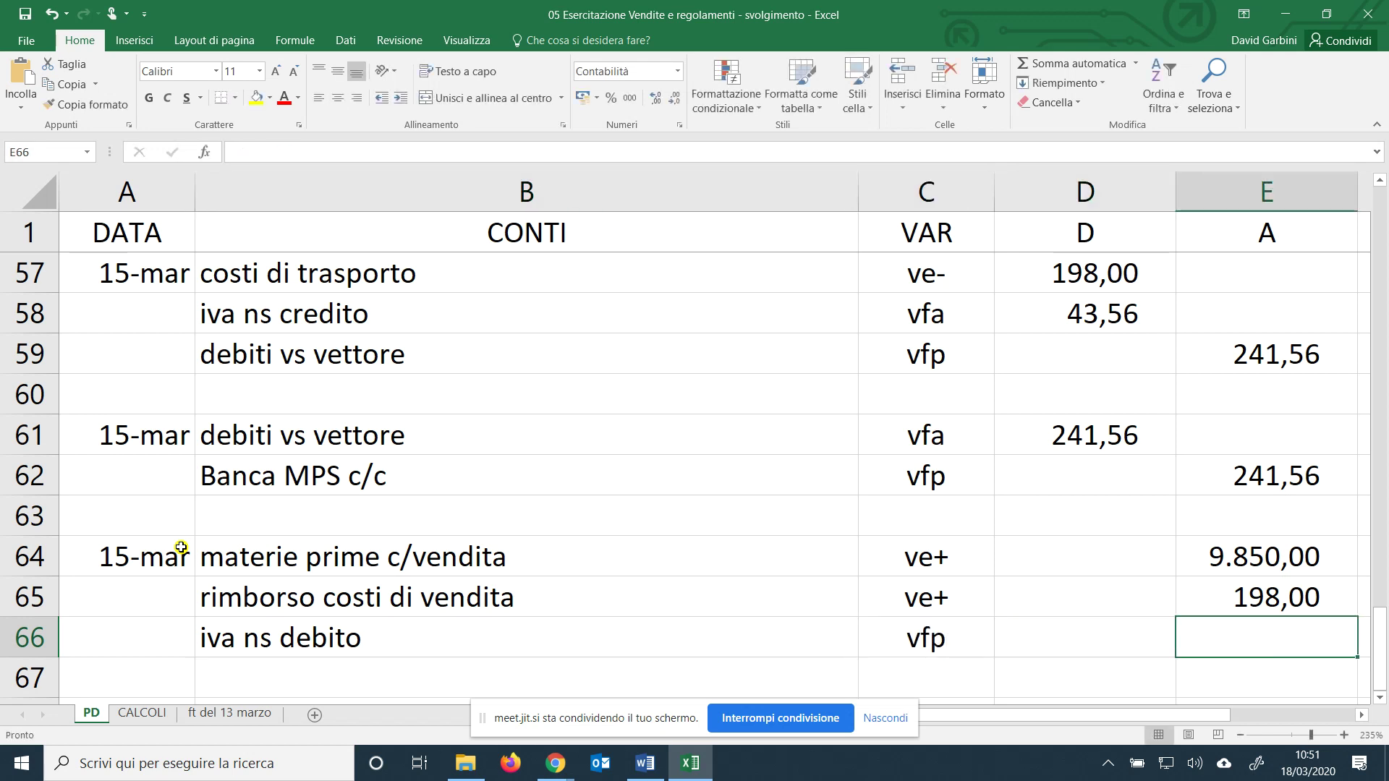
pyautogui.scroll(-1, 1255, 334)
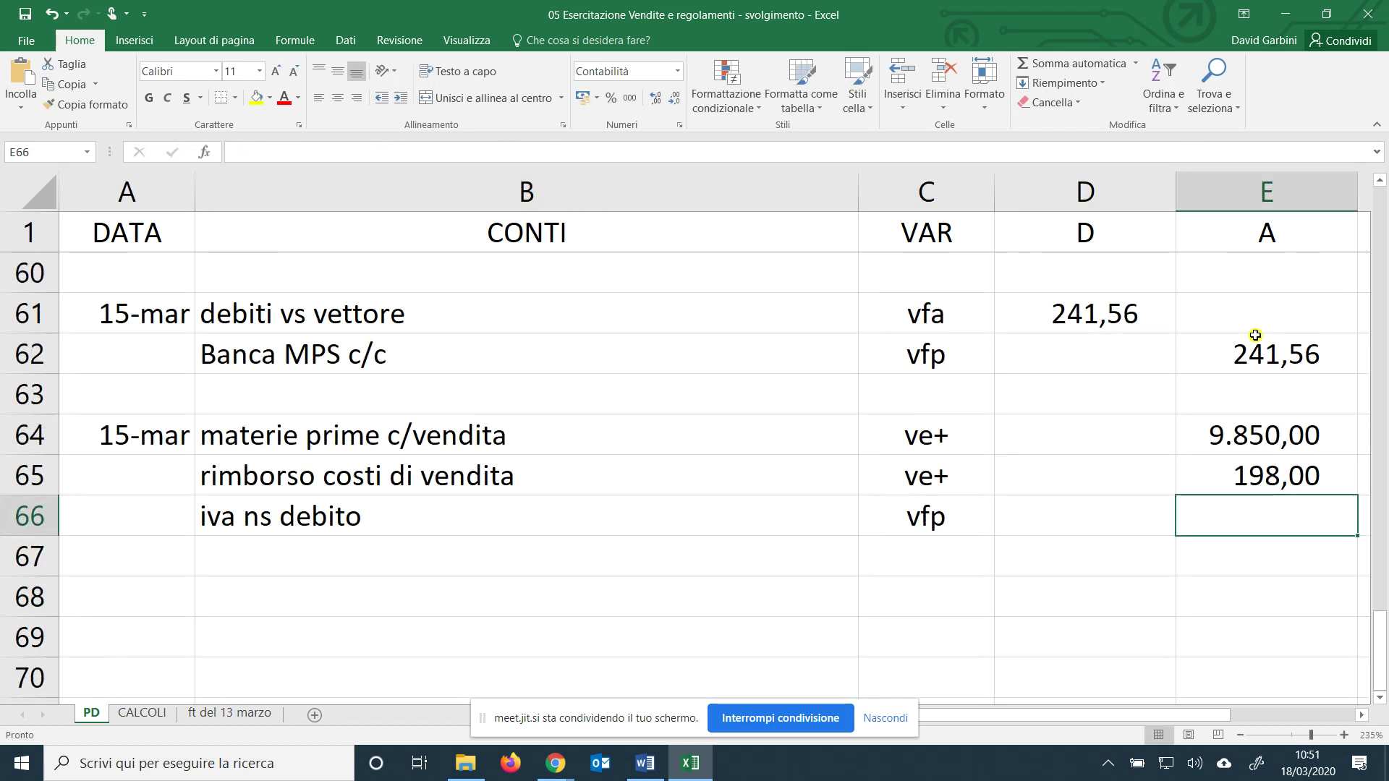
pyautogui.write('=')
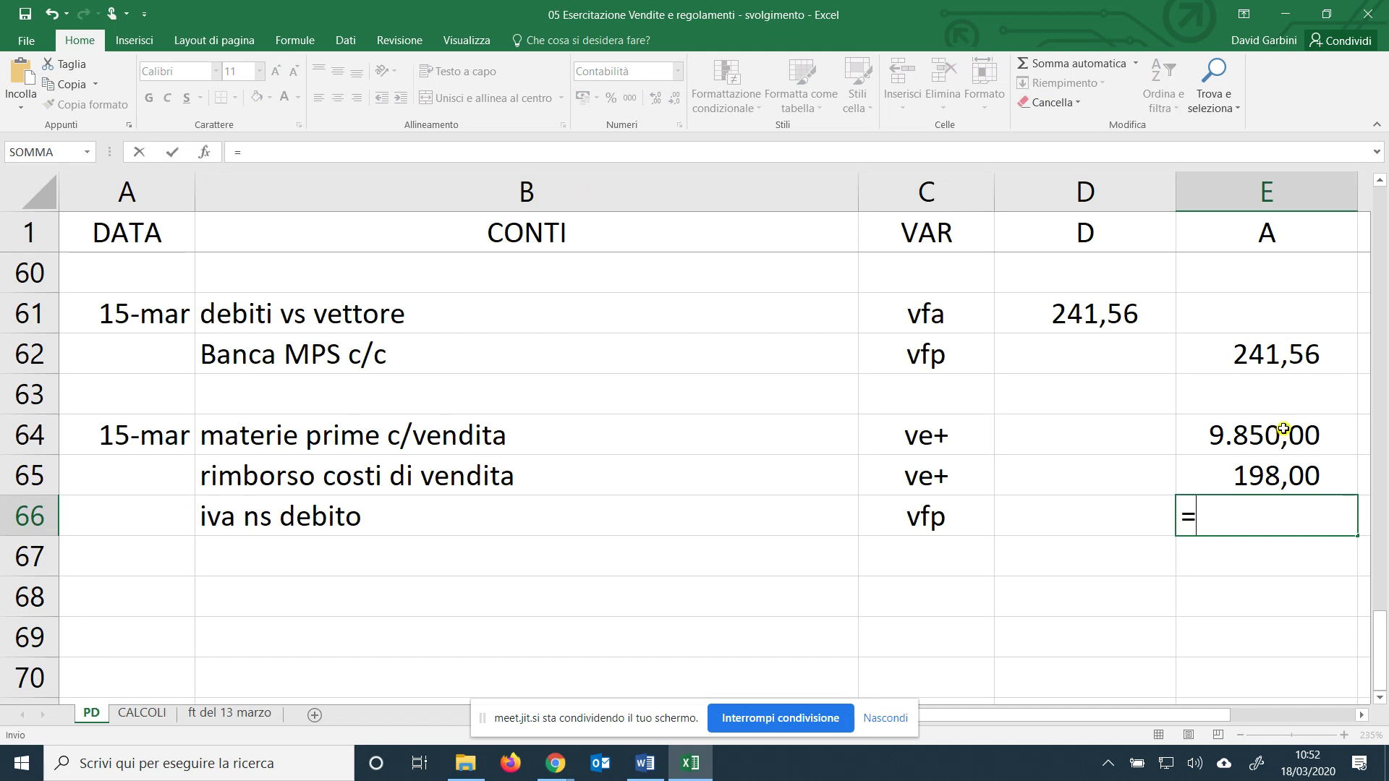
pyautogui.click(1282, 429)
pyautogui.write('+')
pyautogui.click(1273, 477)
pyautogui.write(')')
pyautogui.click(1191, 518)
pyautogui.write('(*')
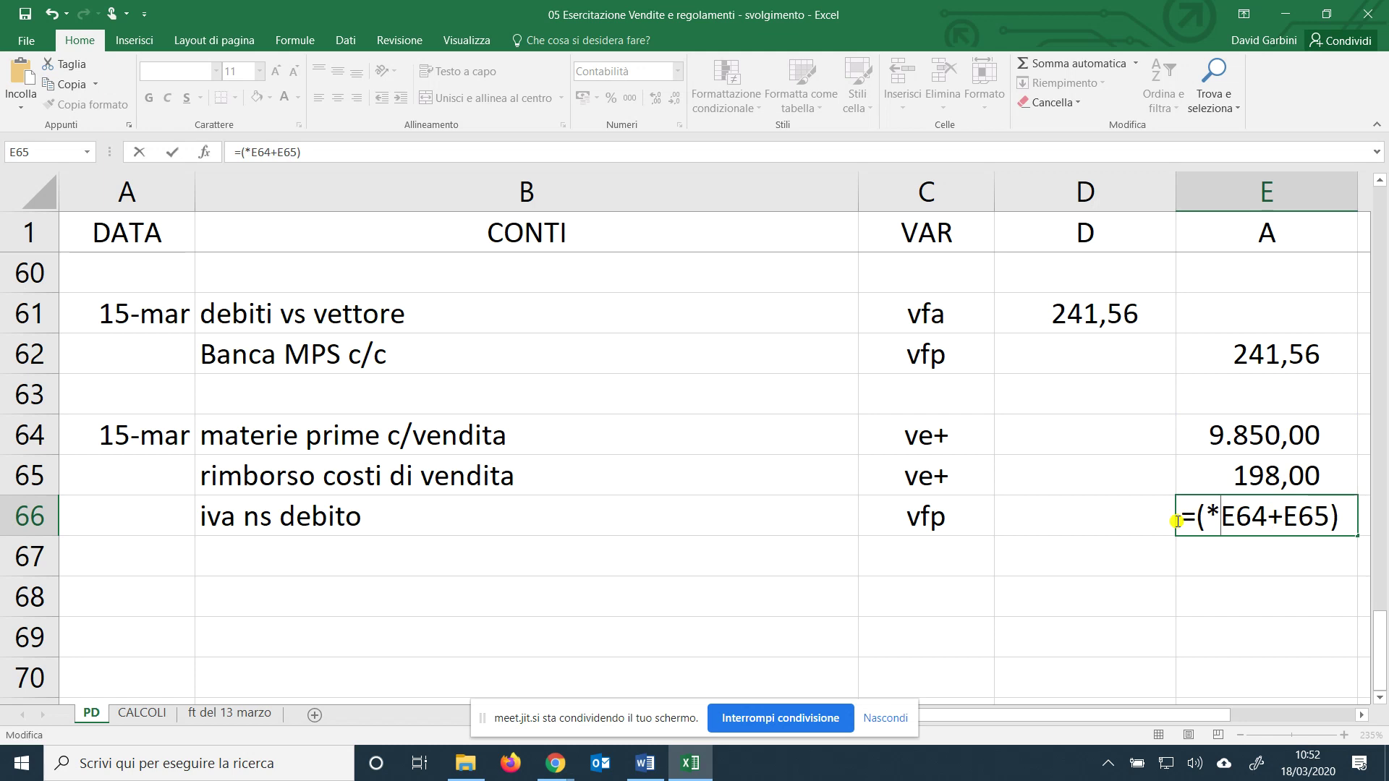
pyautogui.press('BackSpace')
pyautogui.press('Right')
pyautogui.press('Right')
pyautogui.press('Right')
pyautogui.press('Right')
pyautogui.press('Right')
pyautogui.press('Right')
pyautogui.press('Right')
pyautogui.press('Right')
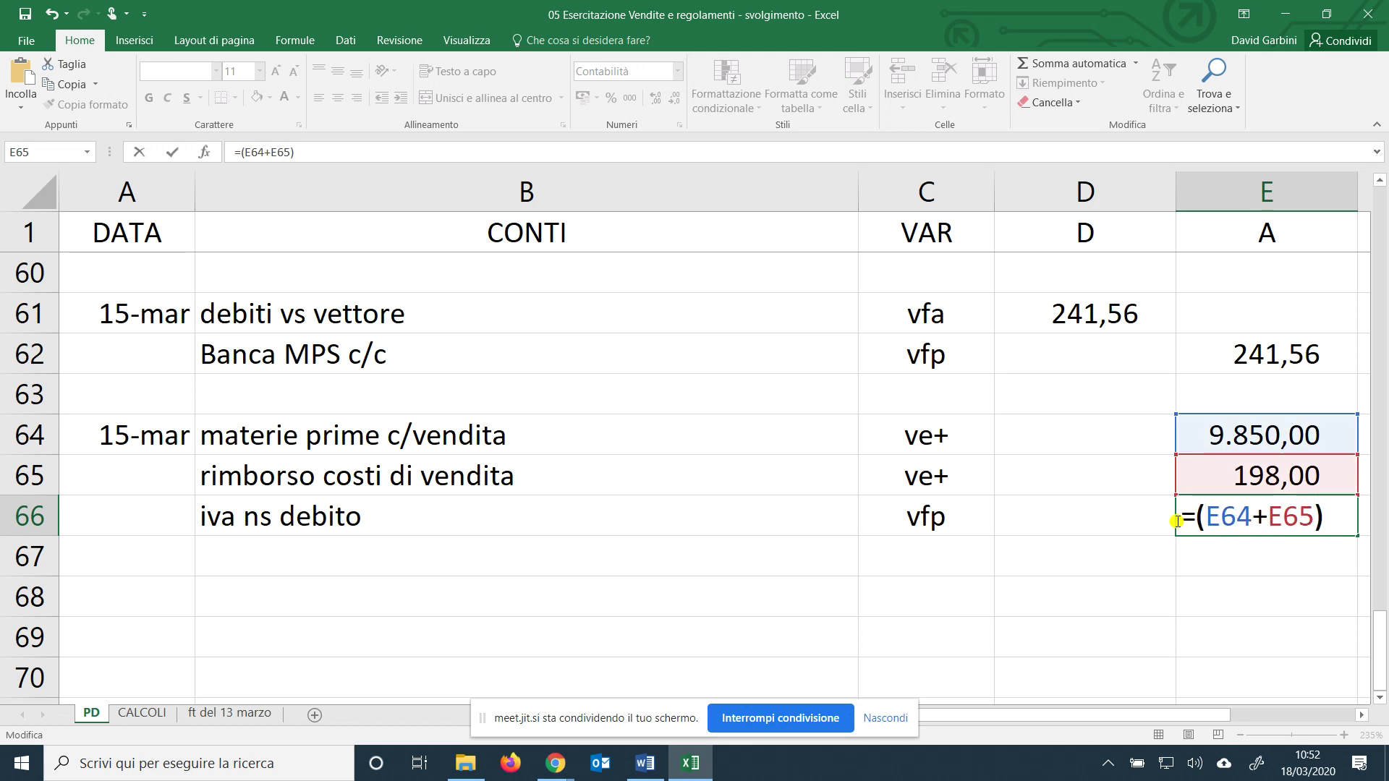
pyautogui.write('*0,22')
pyautogui.press('Return')
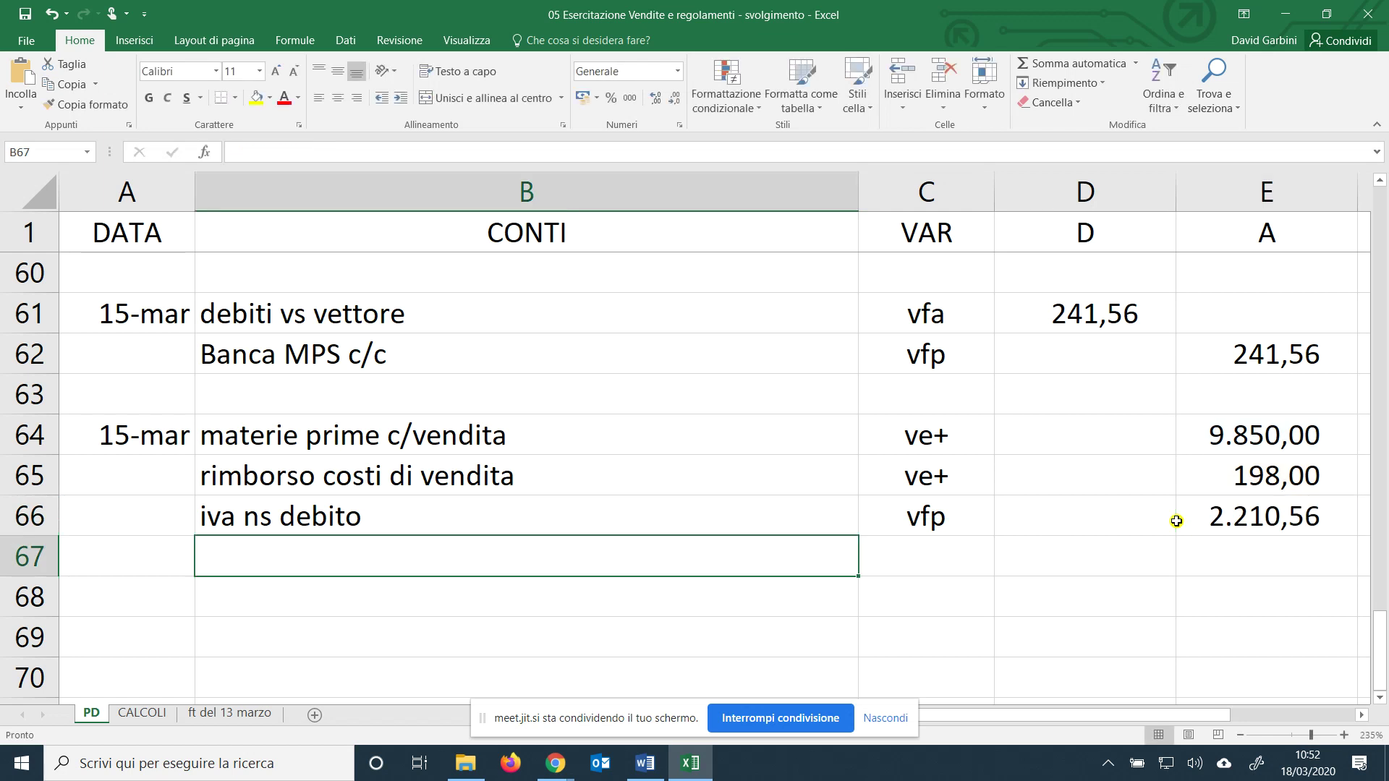
# In row 67, enter the account crediti vs clienti with variation vfa.
pyautogui.write('crediti vs clienti')
pyautogui.press('Tab')
pyautogui.write('vfa')
# Calculate the debit amount of crediti vs clienti in D67 as the sum of the three credits with =SOMMA(E64:E66).
pyautogui.press('Tab')
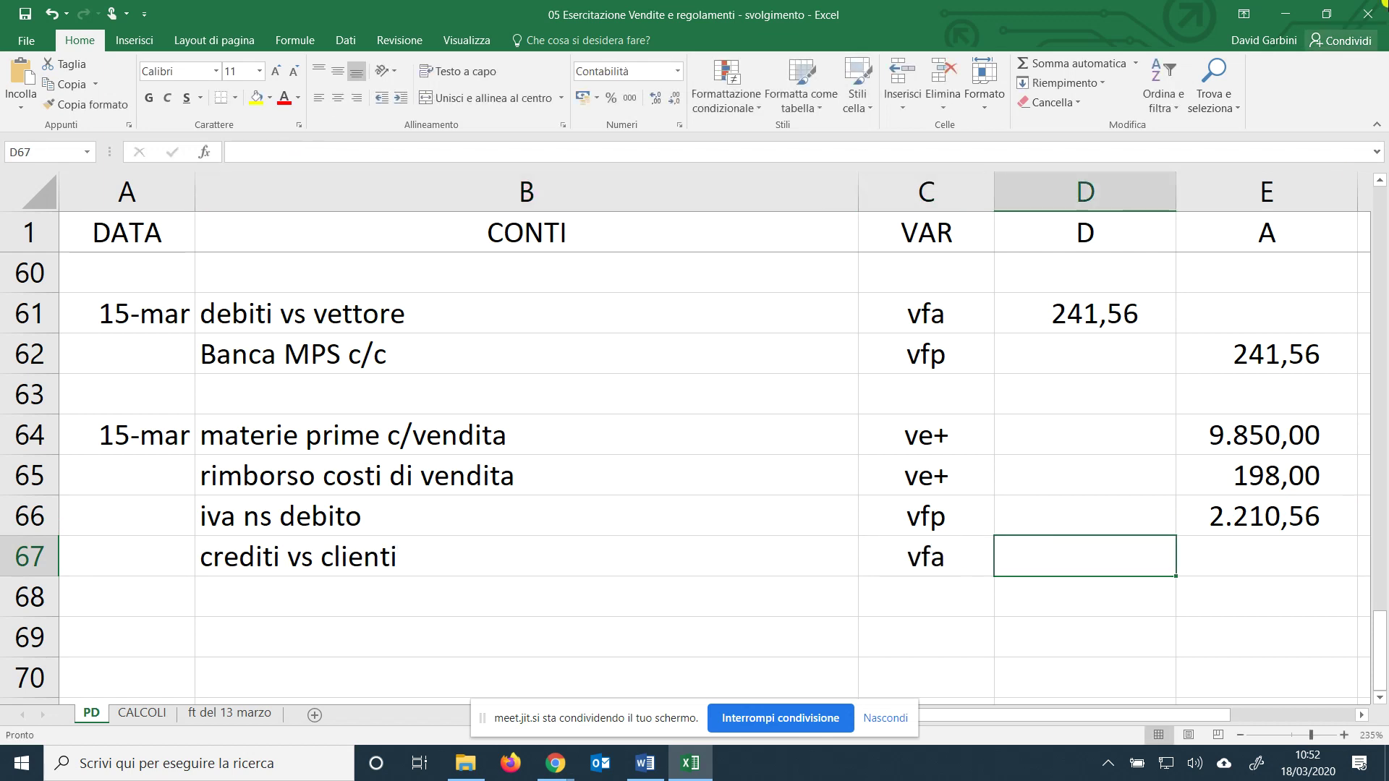
pyautogui.click(1049, 63)
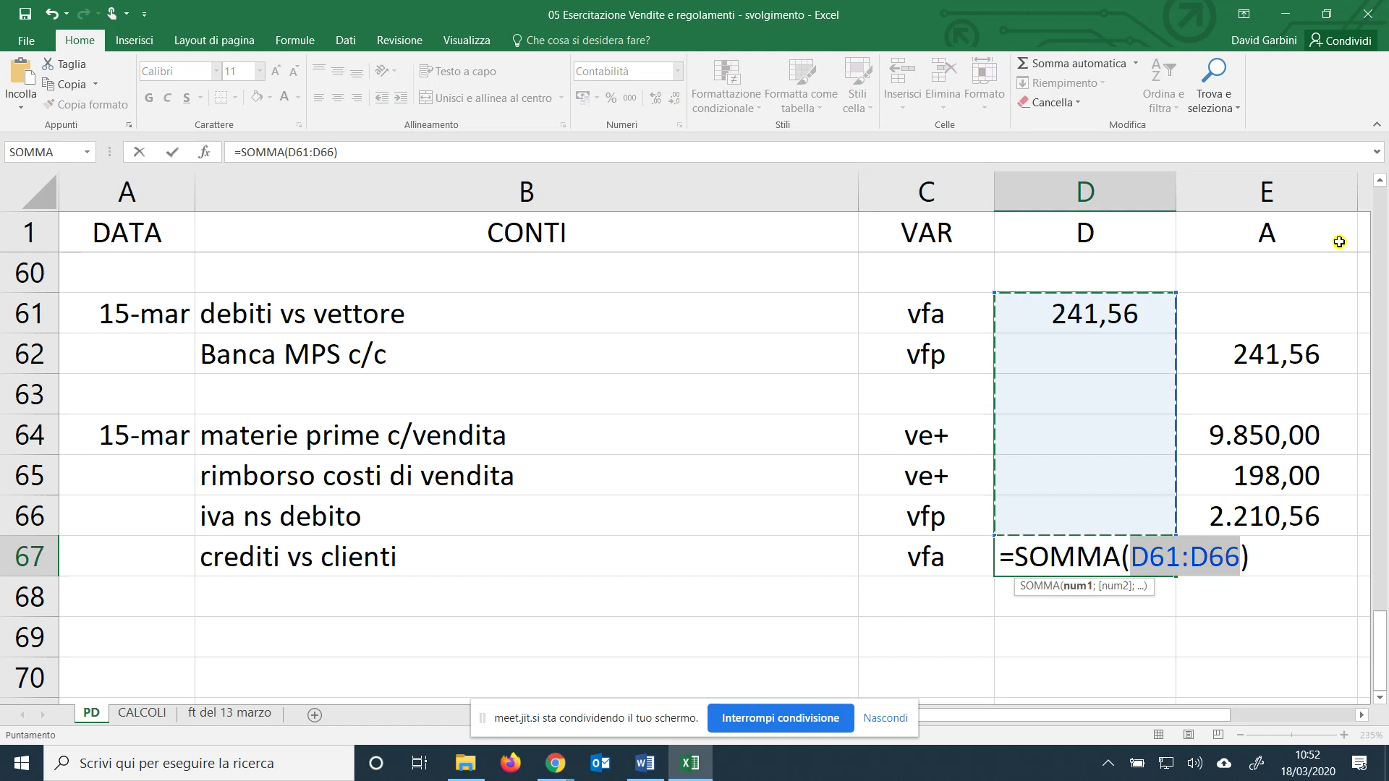
pyautogui.moveTo(1272, 435); pyautogui.dragTo(1277, 501)
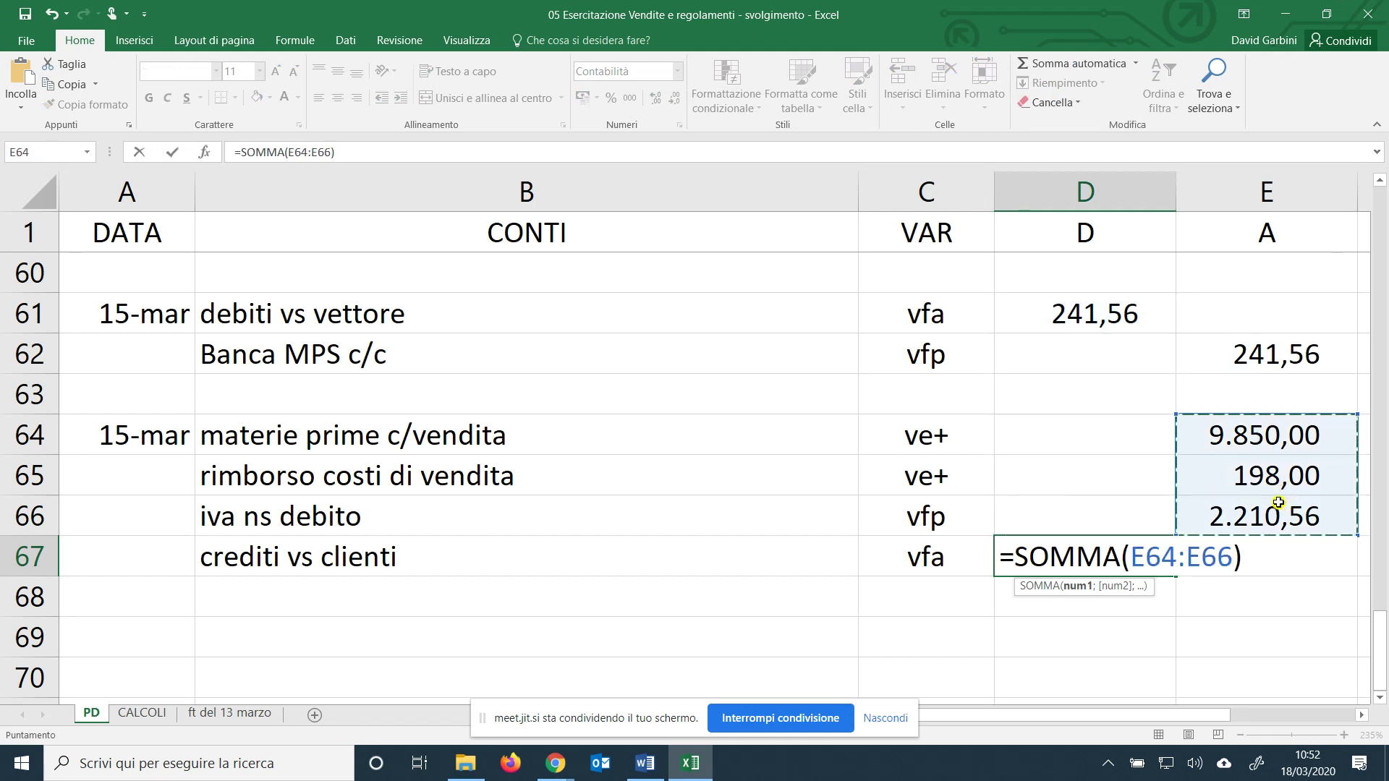
pyautogui.press('Return')
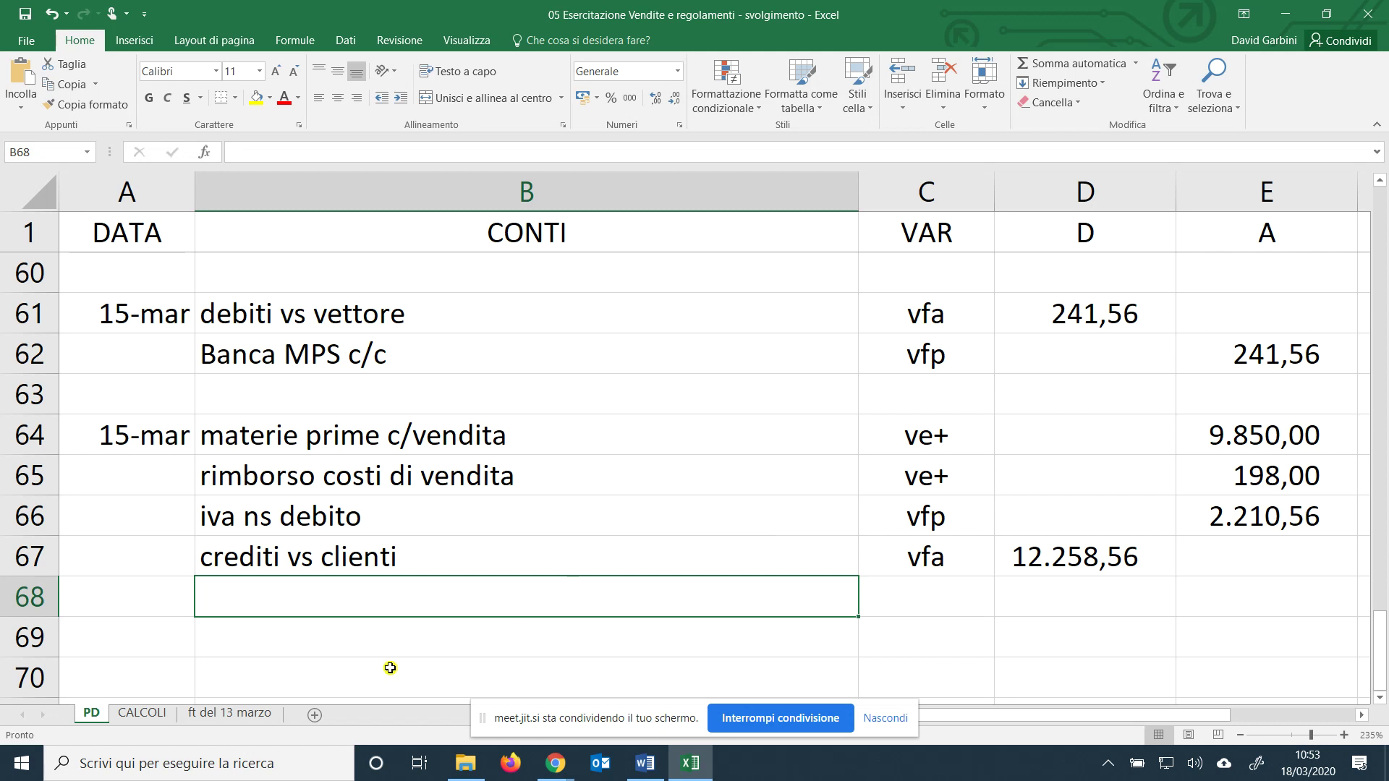
# In row 33 of CALCOLI, enter the label totale ft da pagare and link C33 to the crediti vs clienti debit with =PD!D67.
pyautogui.click(155, 716)
pyautogui.click(172, 473)
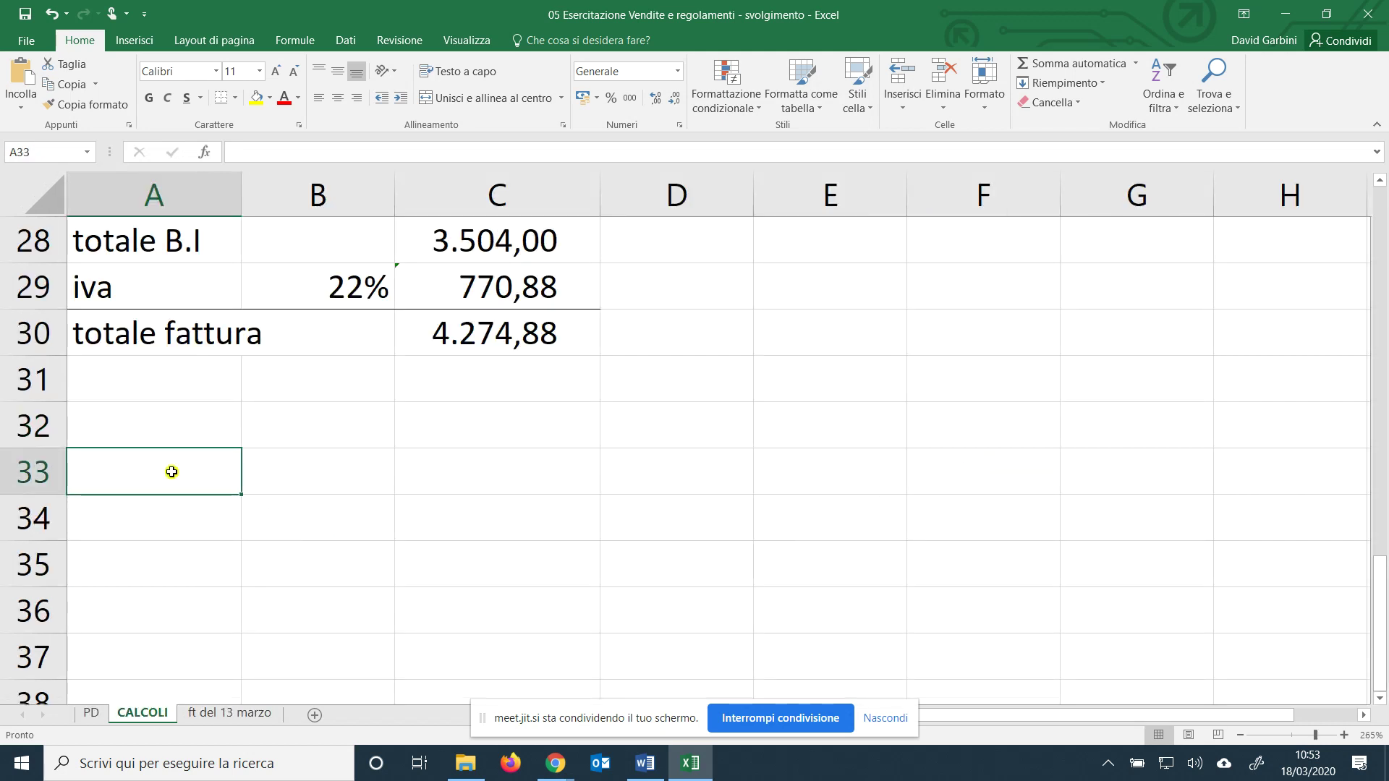
pyautogui.write('totale')
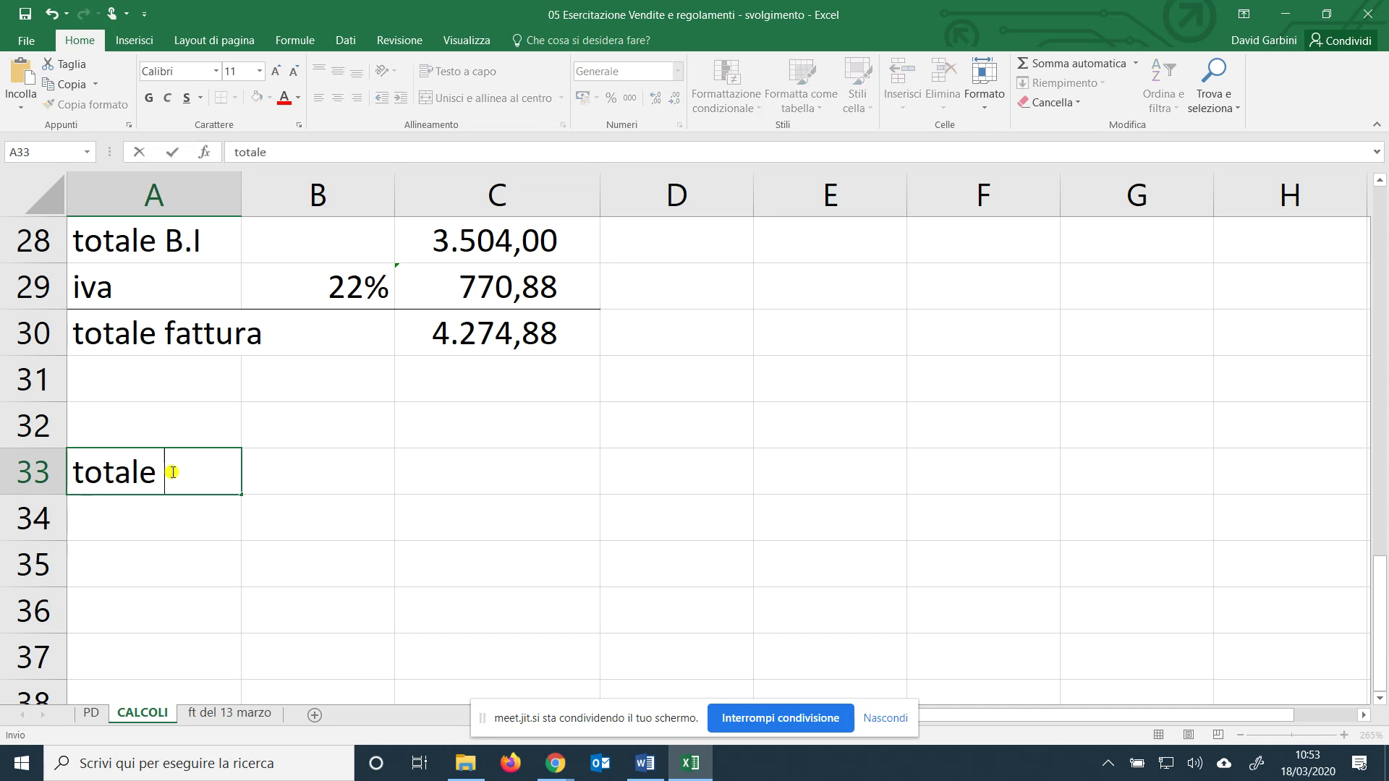
pyautogui.write(' ft da pagare')
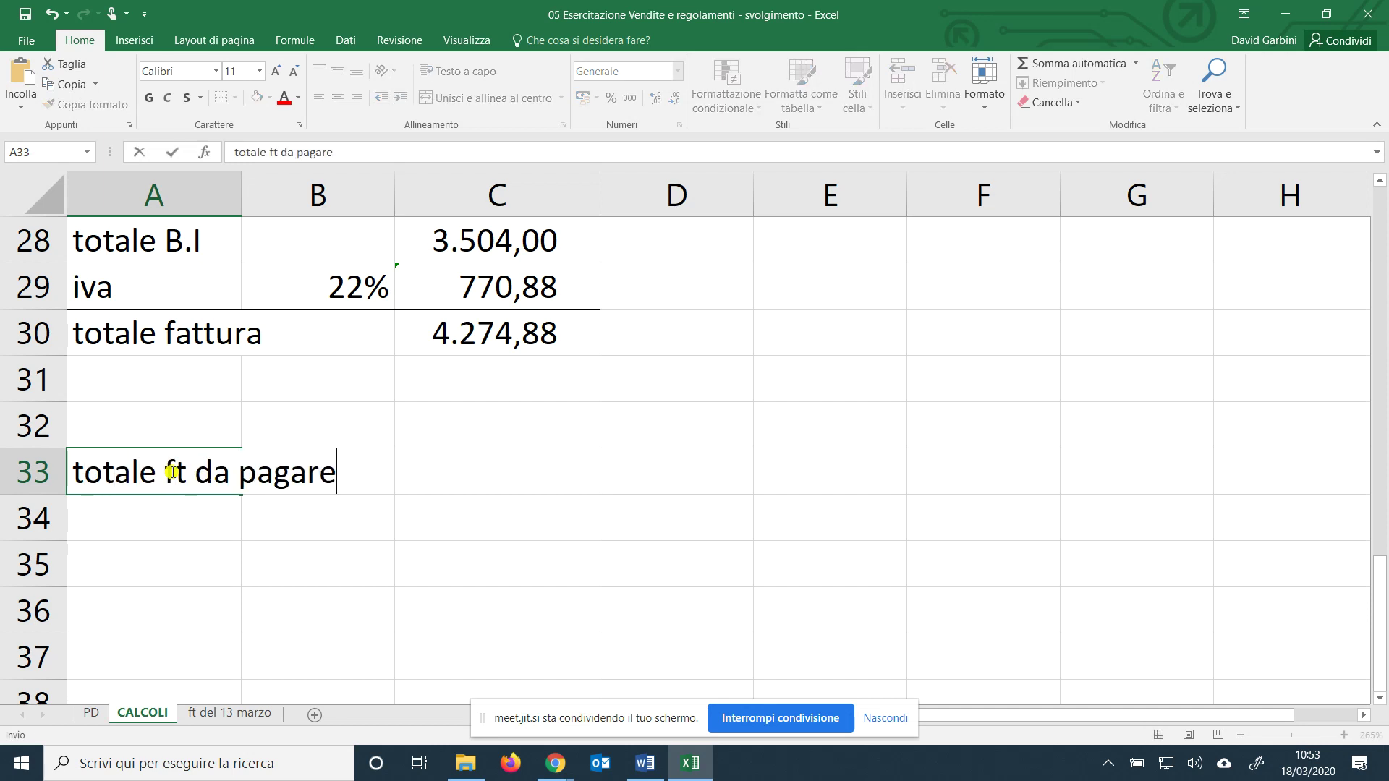
pyautogui.press('Tab')
pyautogui.press('Tab')
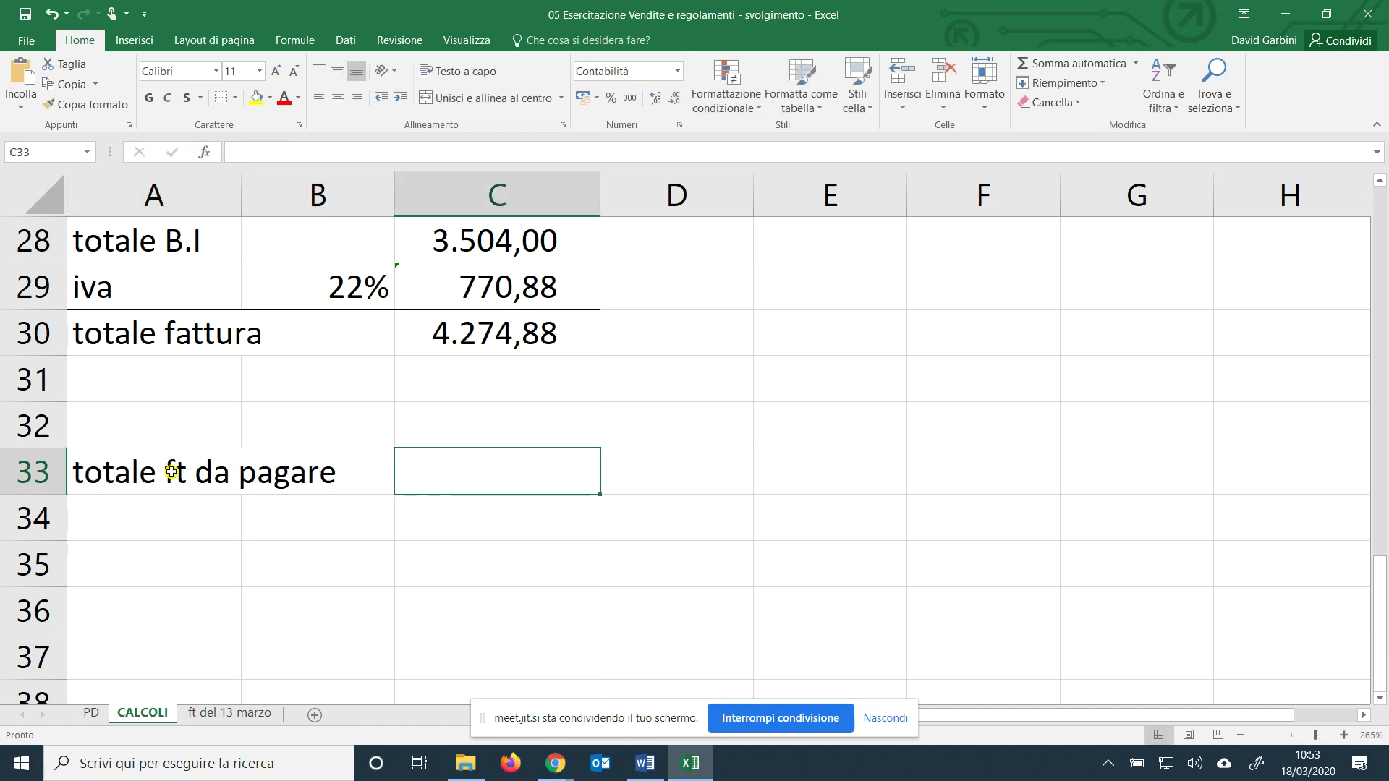
pyautogui.write('=')
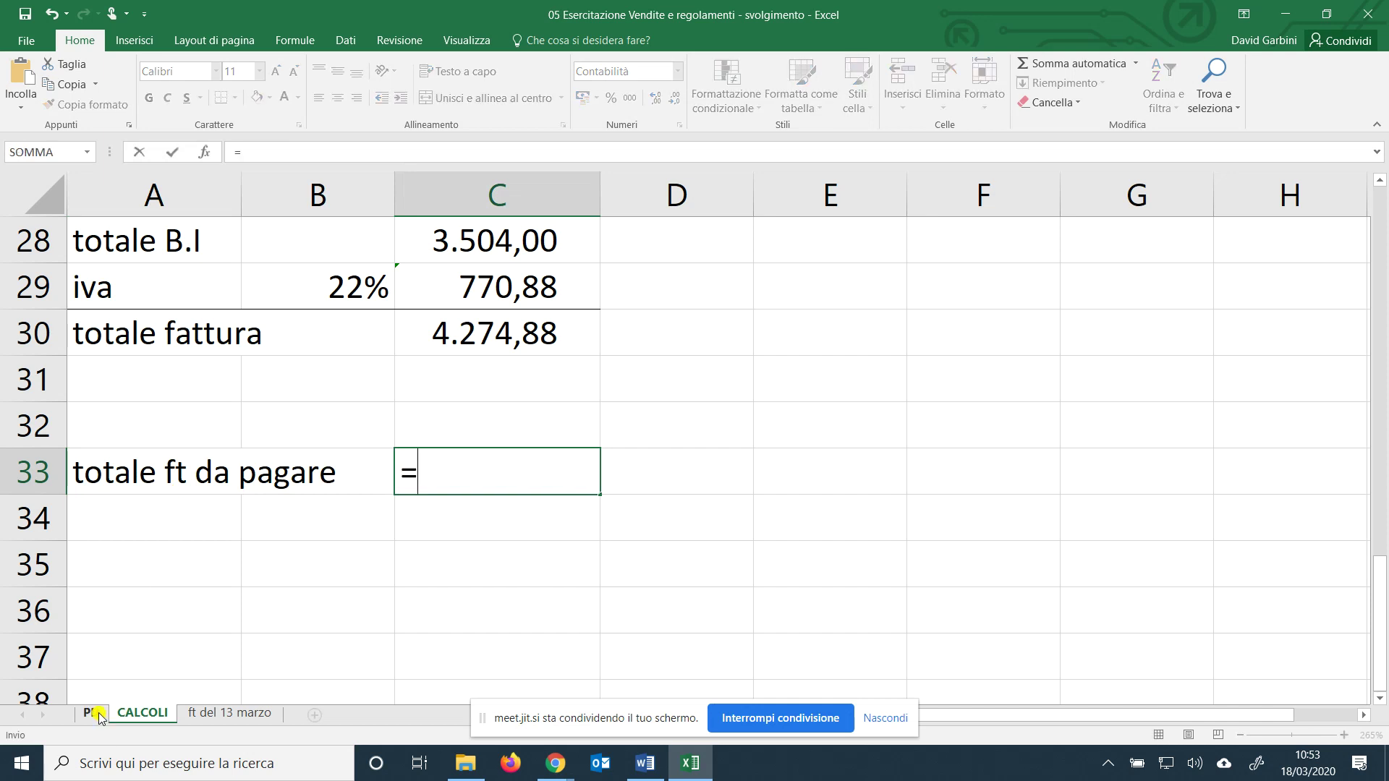
pyautogui.click(93, 713)
pyautogui.click(1047, 560)
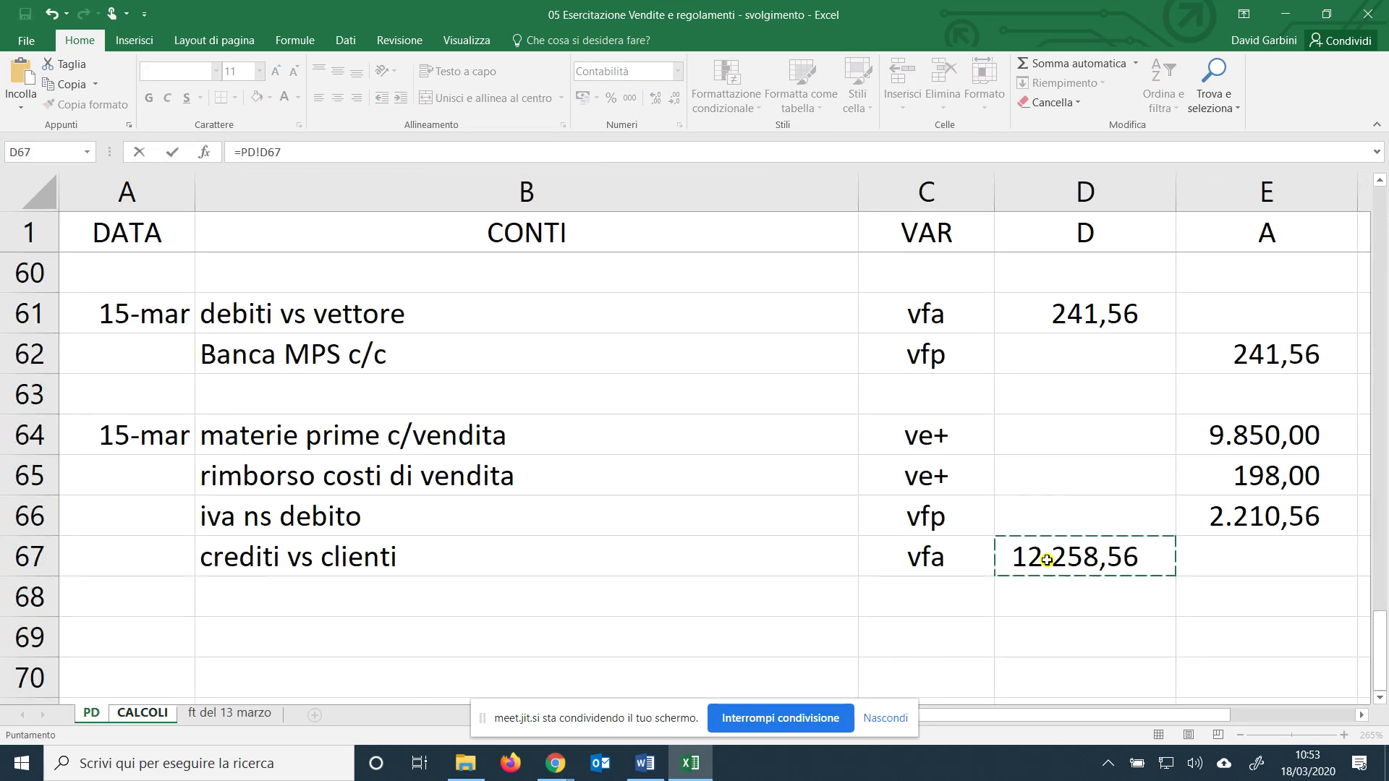
pyautogui.press('Return')
# Enter the label totale pagato in A34 of CALCOLI and fit column A to the width of its text.
pyautogui.write('totale p')
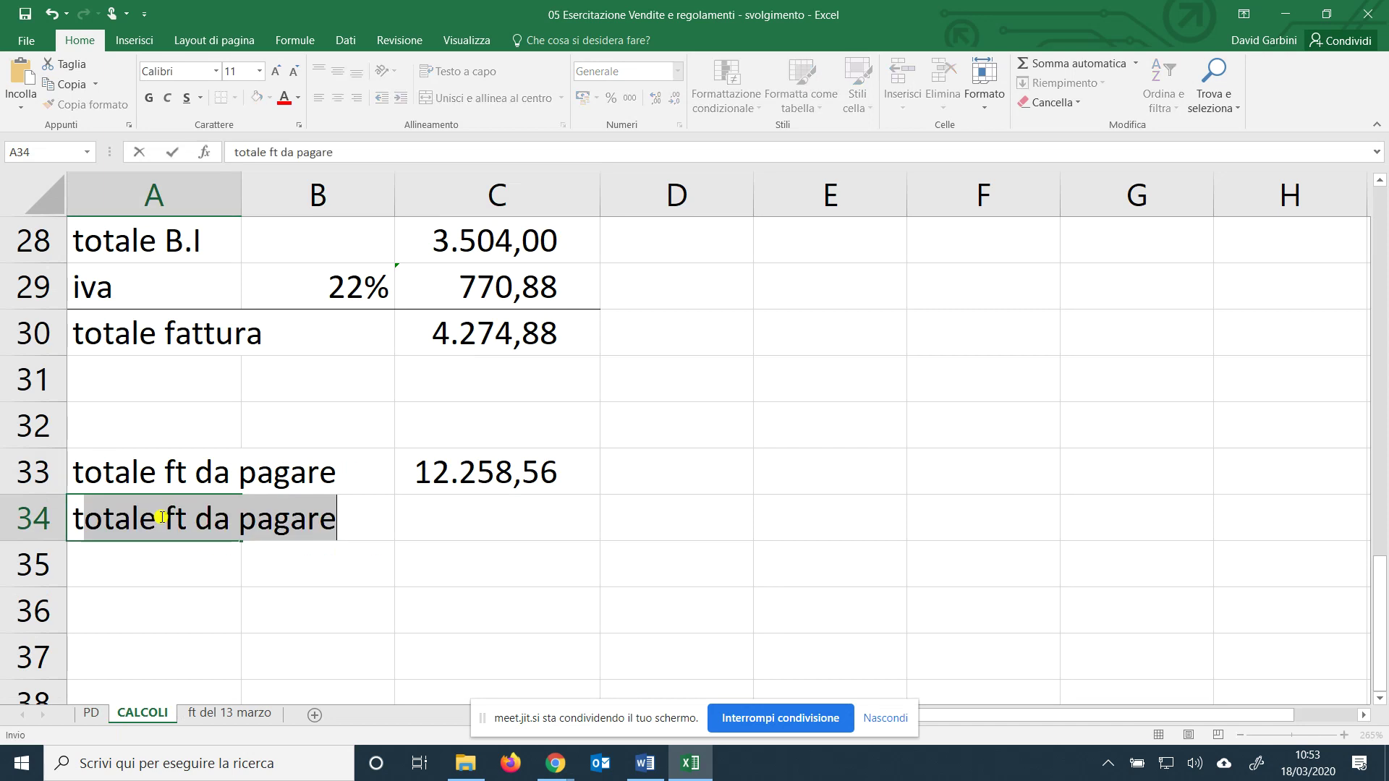
pyautogui.write('agato')
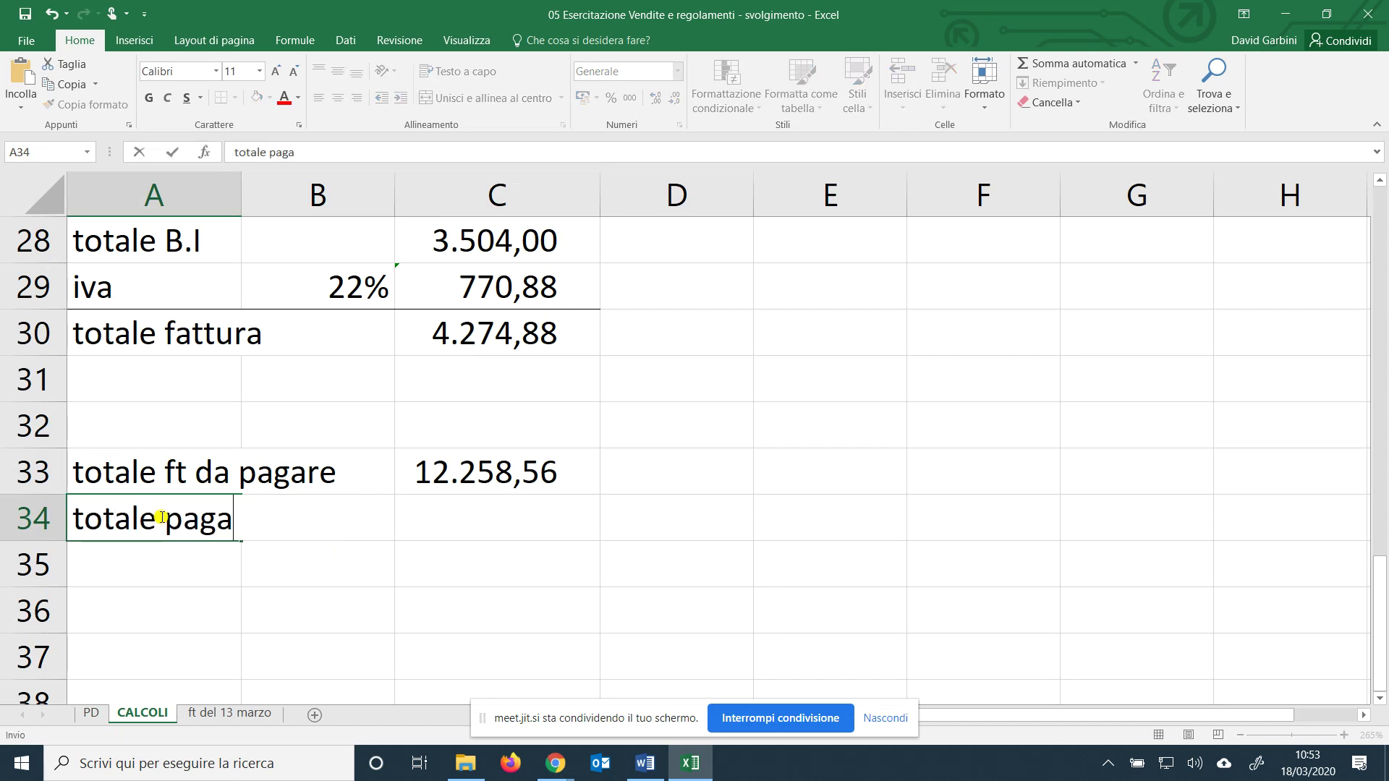
pyautogui.press('Tab')
pyautogui.press('Tab')
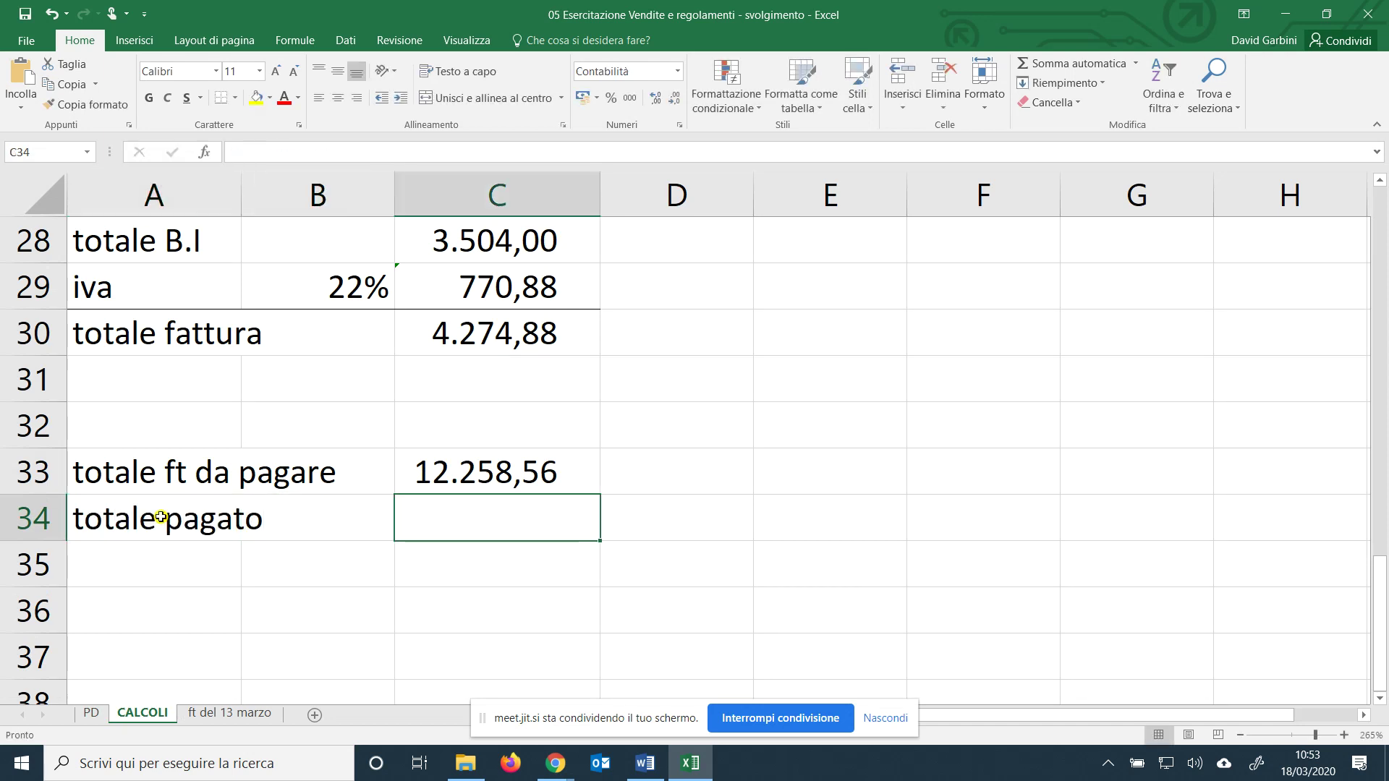
pyautogui.doubleClick(241, 203)
# Enter 95% in B34 and calculate the paid amount in C34 with =C33*B34.
pyautogui.click(465, 510)
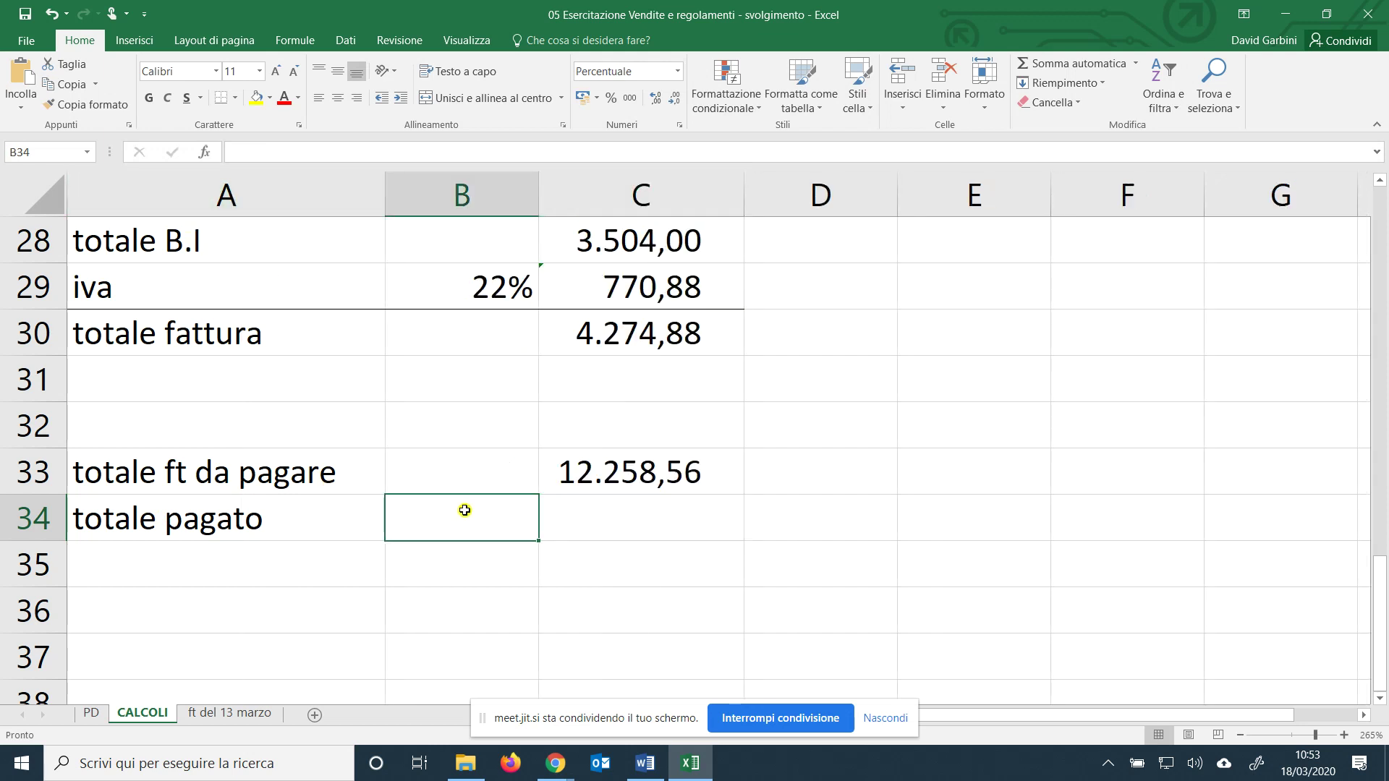
pyautogui.write('95')
pyautogui.press('Tab')
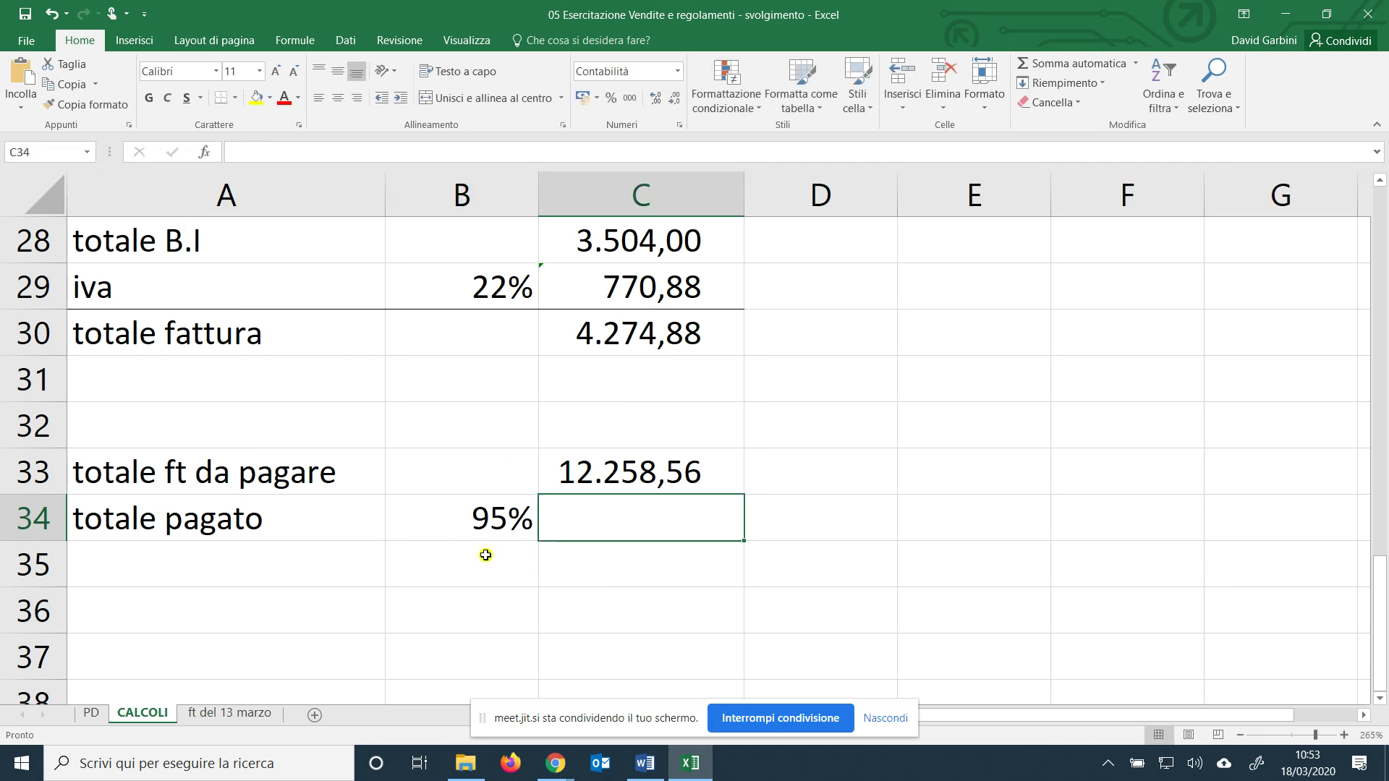
pyautogui.write('=')
pyautogui.click(643, 458)
pyautogui.write('*')
pyautogui.click(490, 516)
pyautogui.press('Return')
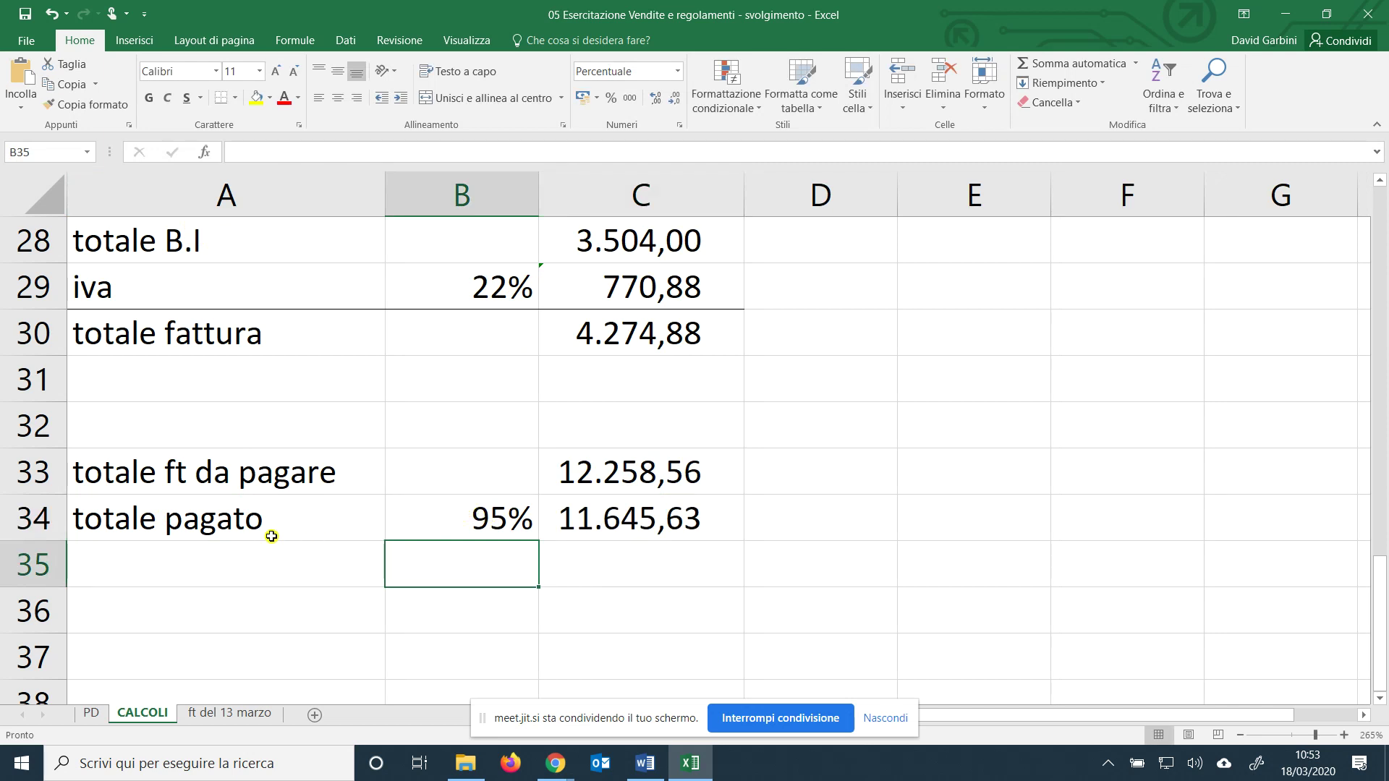
# In row 69 of the PD journal, enter the date 18/03 and the account crediti vs clienti with variation vfp.
pyautogui.click(91, 713)
pyautogui.click(123, 629)
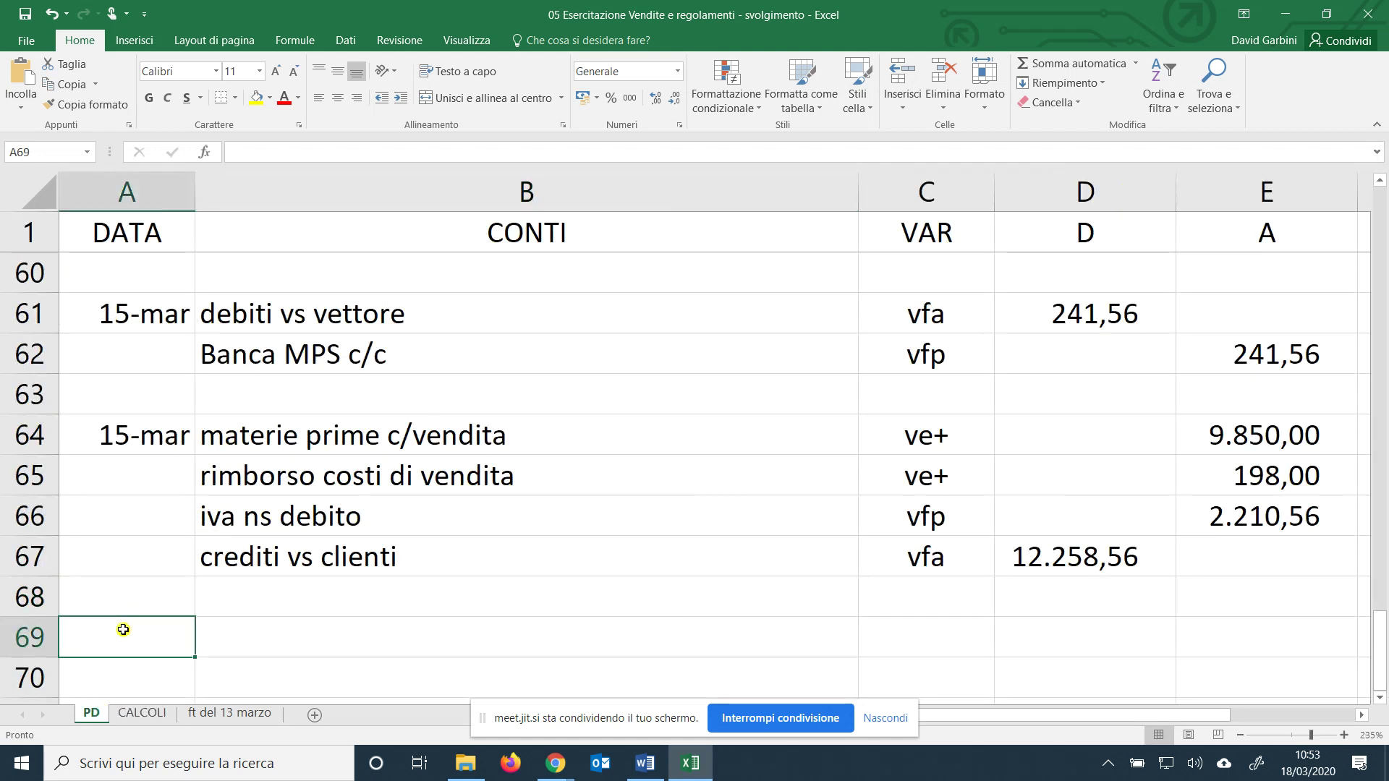
pyautogui.write('18/03')
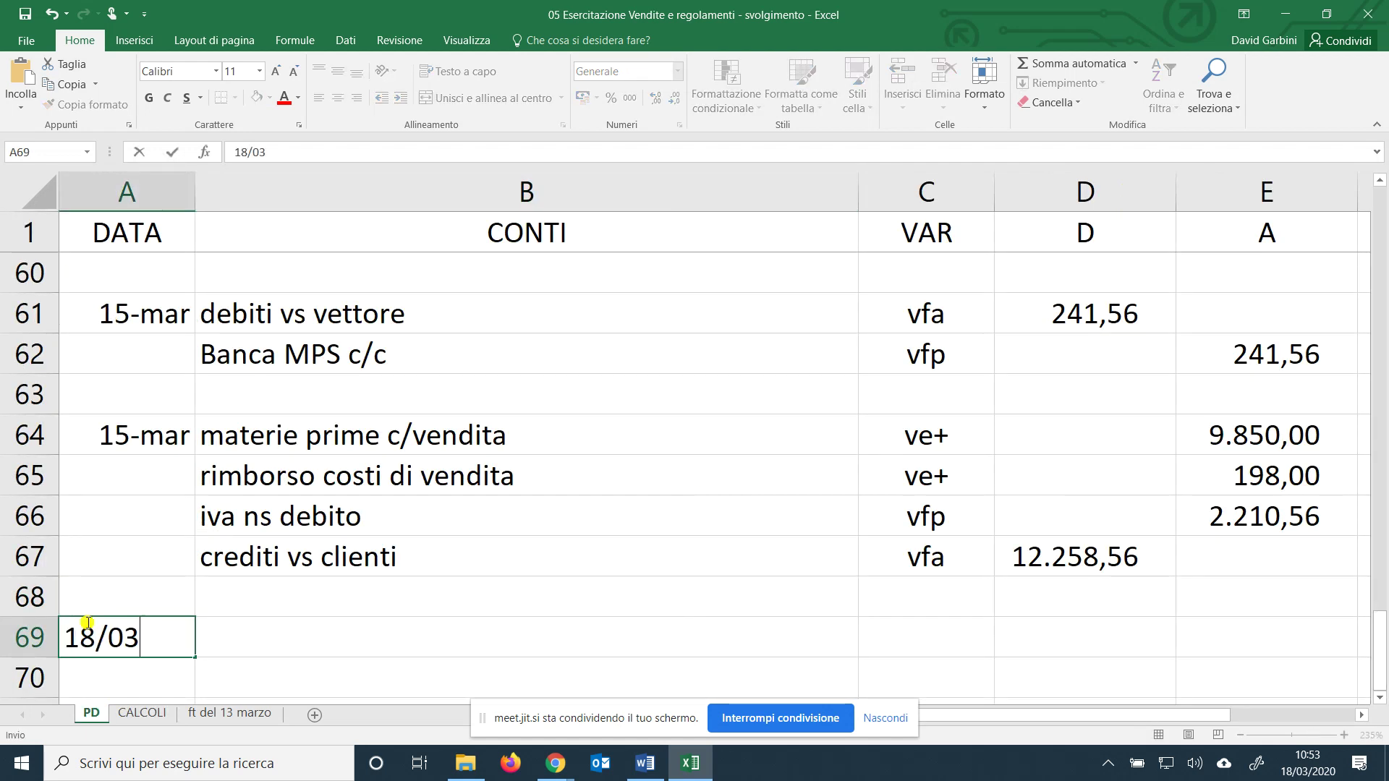
pyautogui.press('Tab')
pyautogui.write('cred')
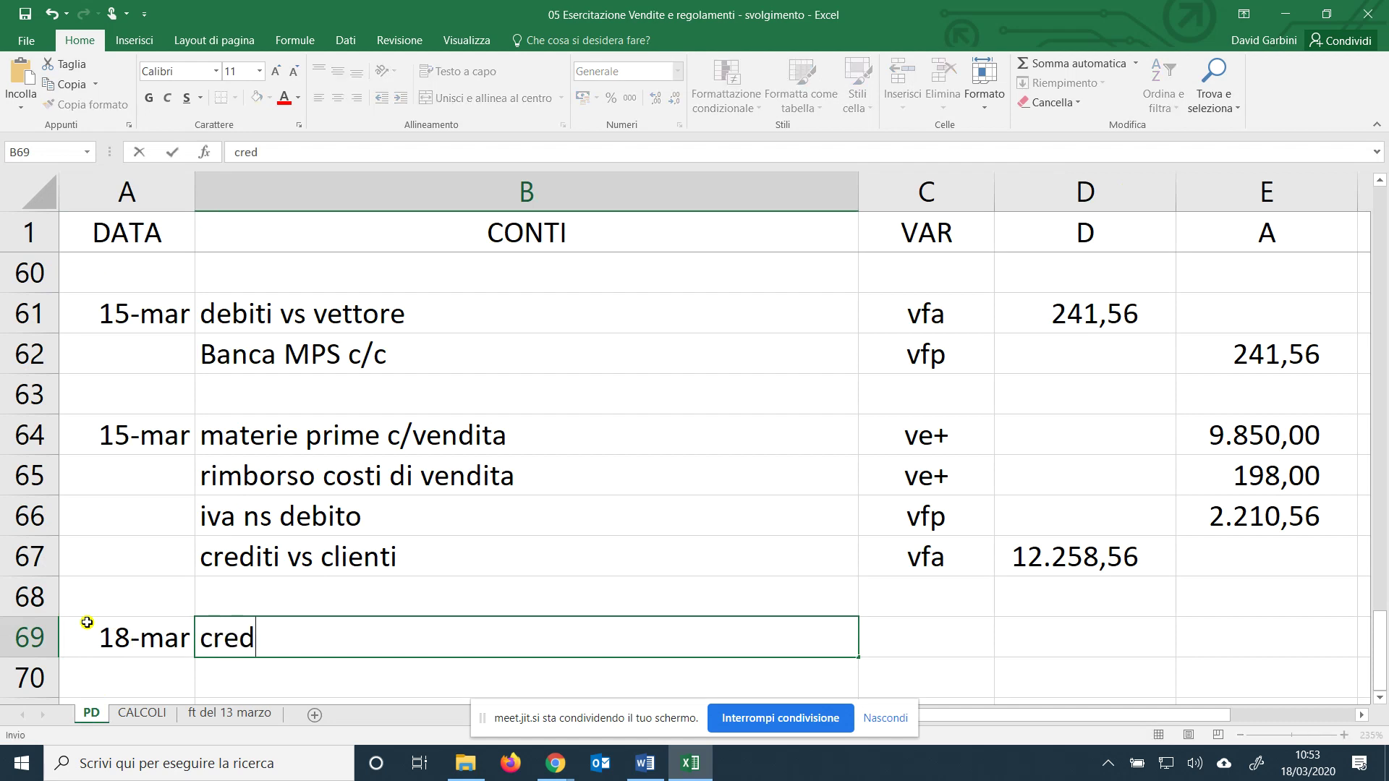
pyautogui.write('iti vs clienti')
pyautogui.press('Tab')
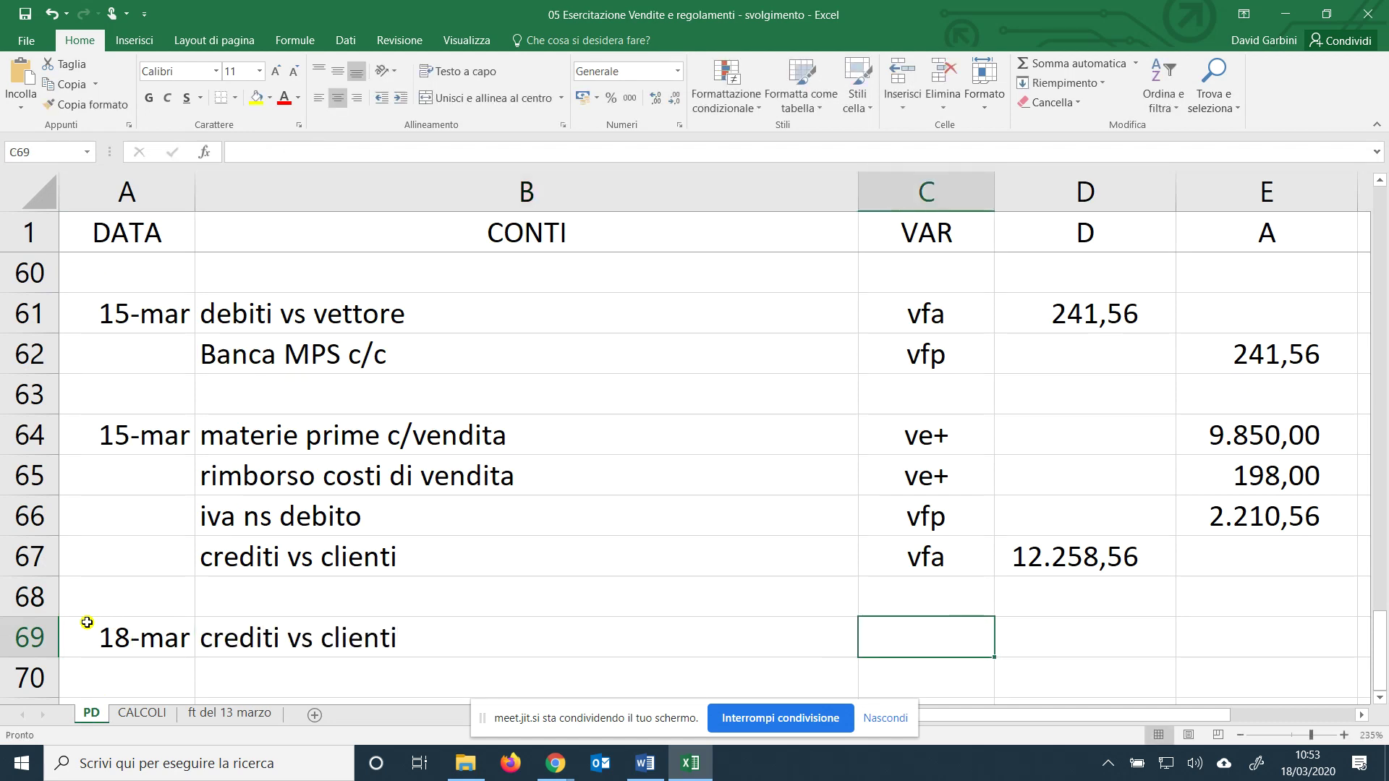
pyautogui.write('vfp')
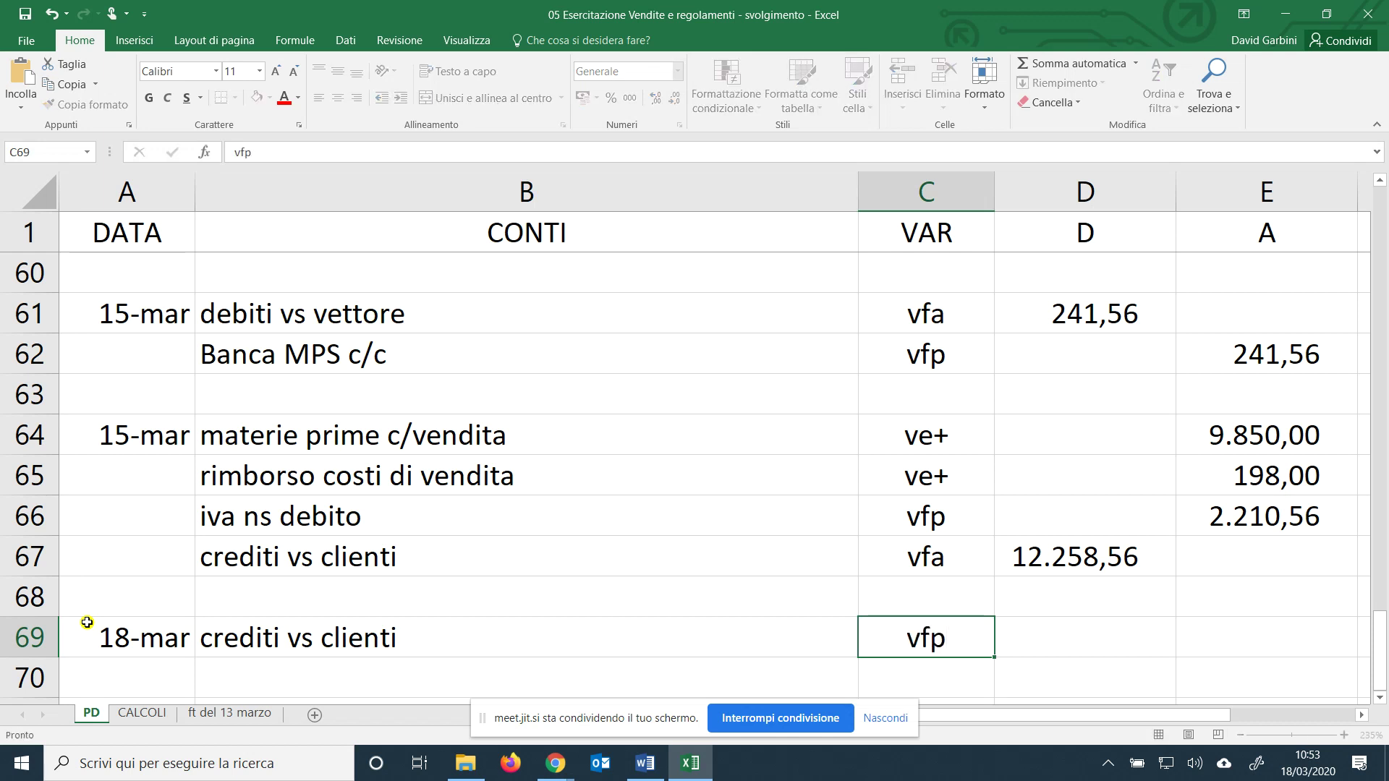
# Link the crediti vs clienti credit amount in E69 to the totale pagato with =CALCOLI!C34.
pyautogui.press('Tab')
pyautogui.press('Tab')
pyautogui.write('=')
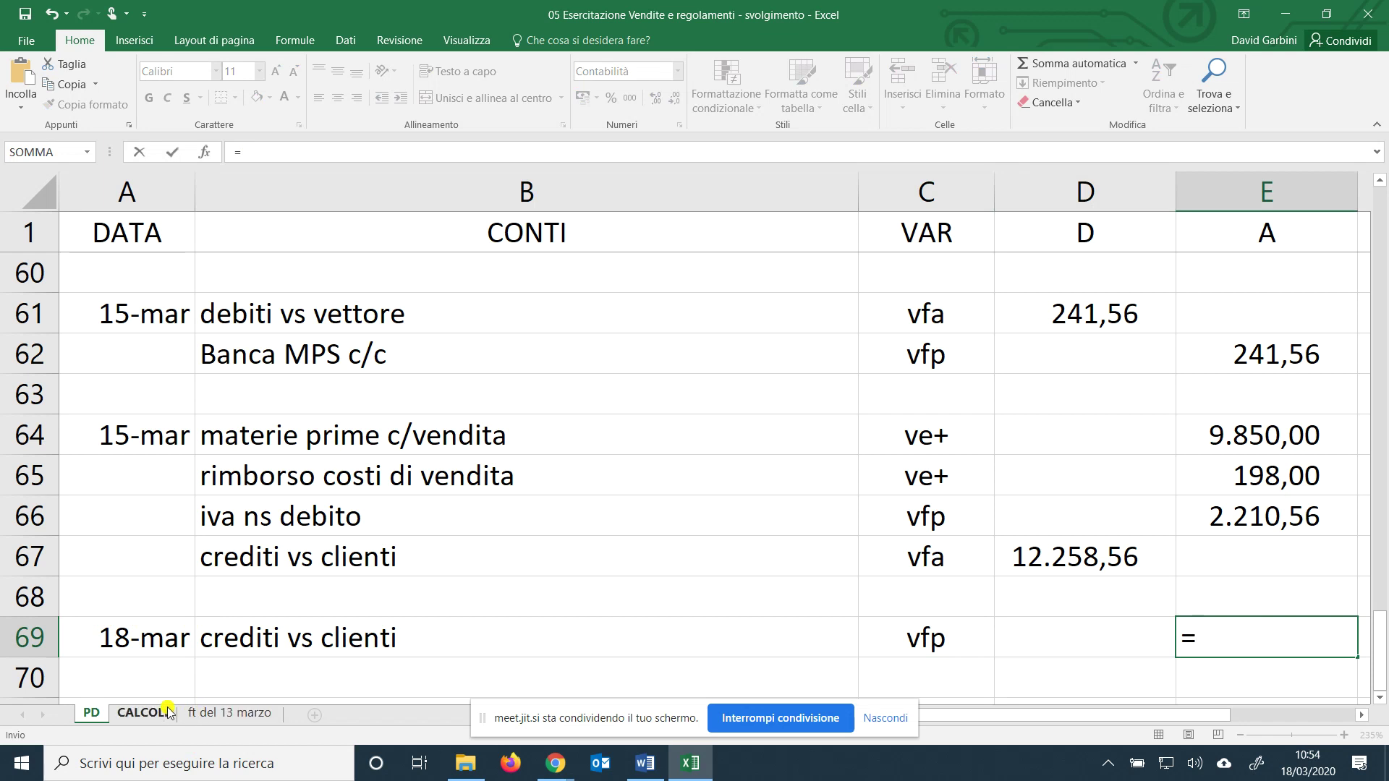
pyautogui.click(142, 713)
pyautogui.click(564, 533)
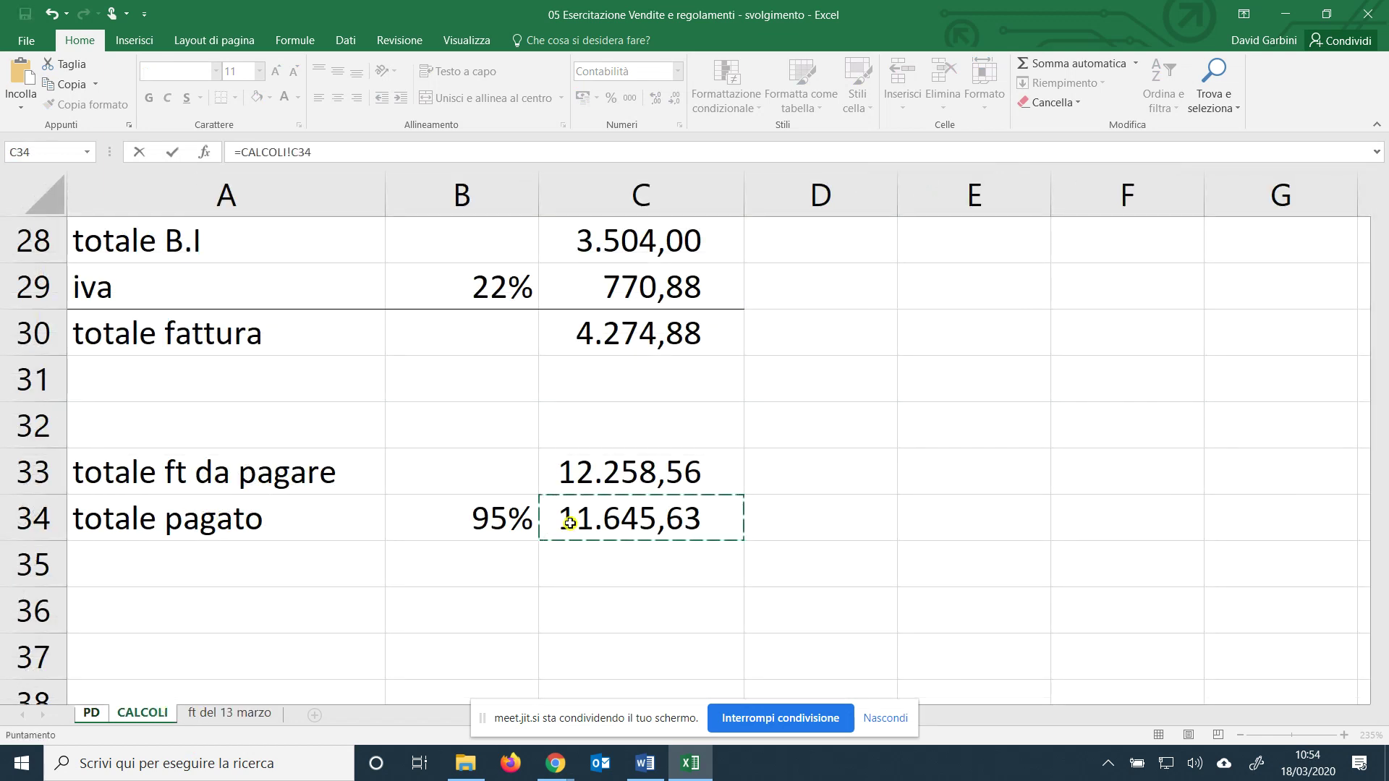
pyautogui.press('Return')
# In row 70, enter the account Banca MPS c/c with variation vfa.
pyautogui.click(444, 557)
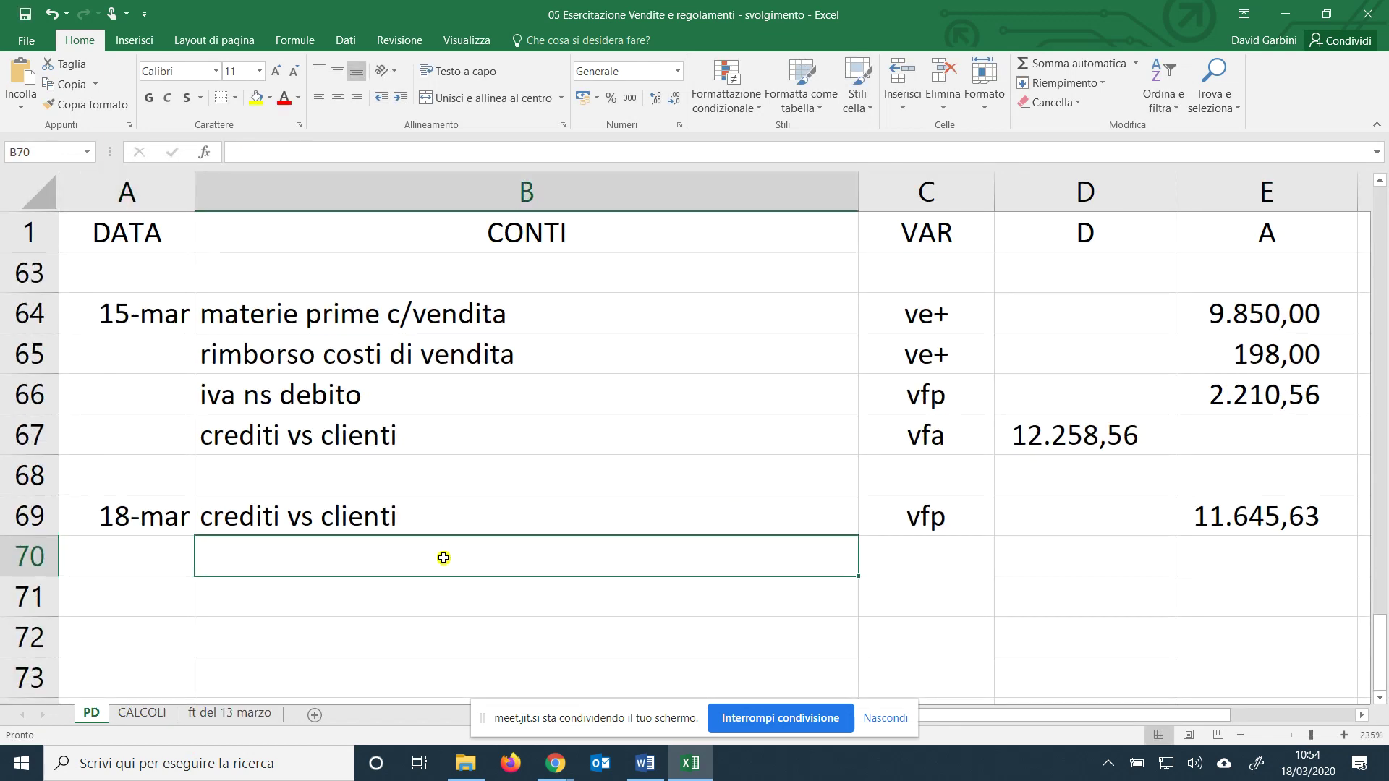
pyautogui.write('Ba')
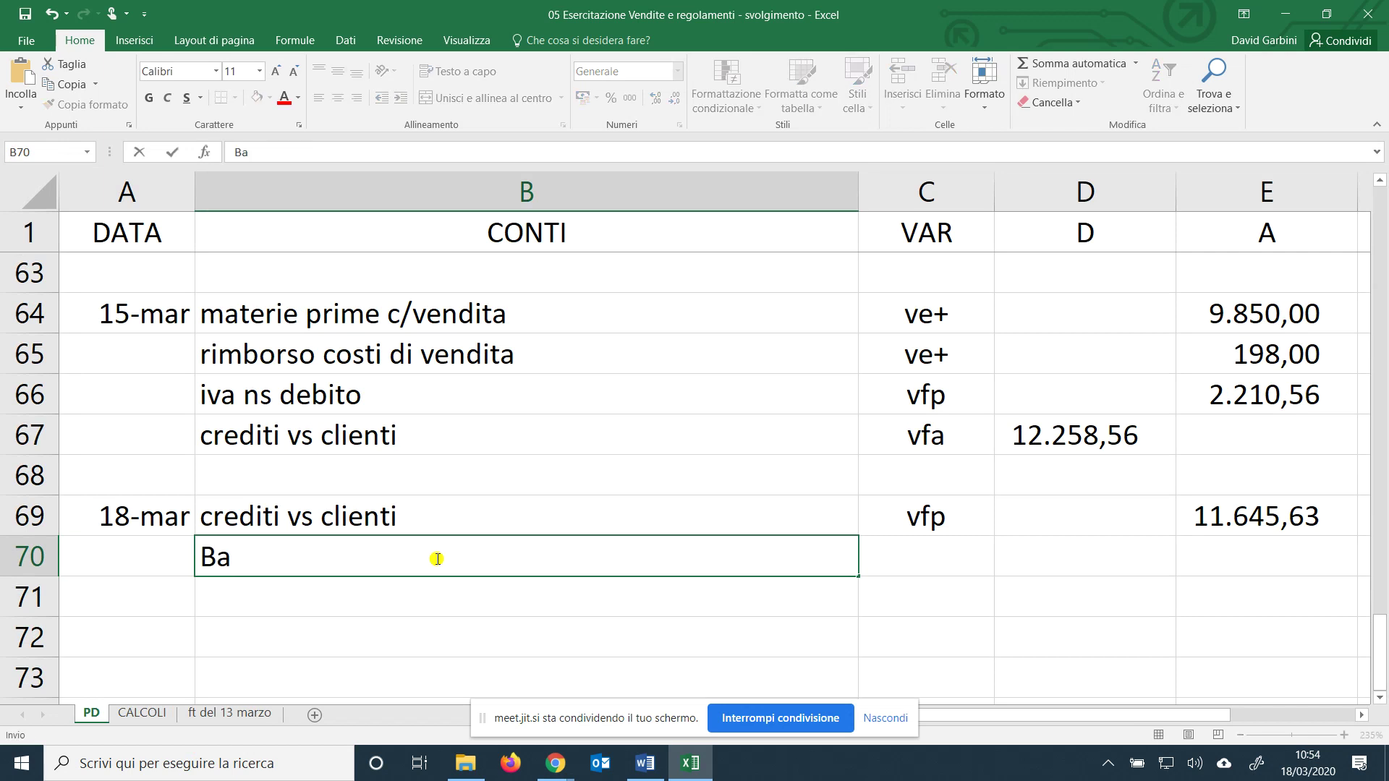
pyautogui.write('nca MPS')
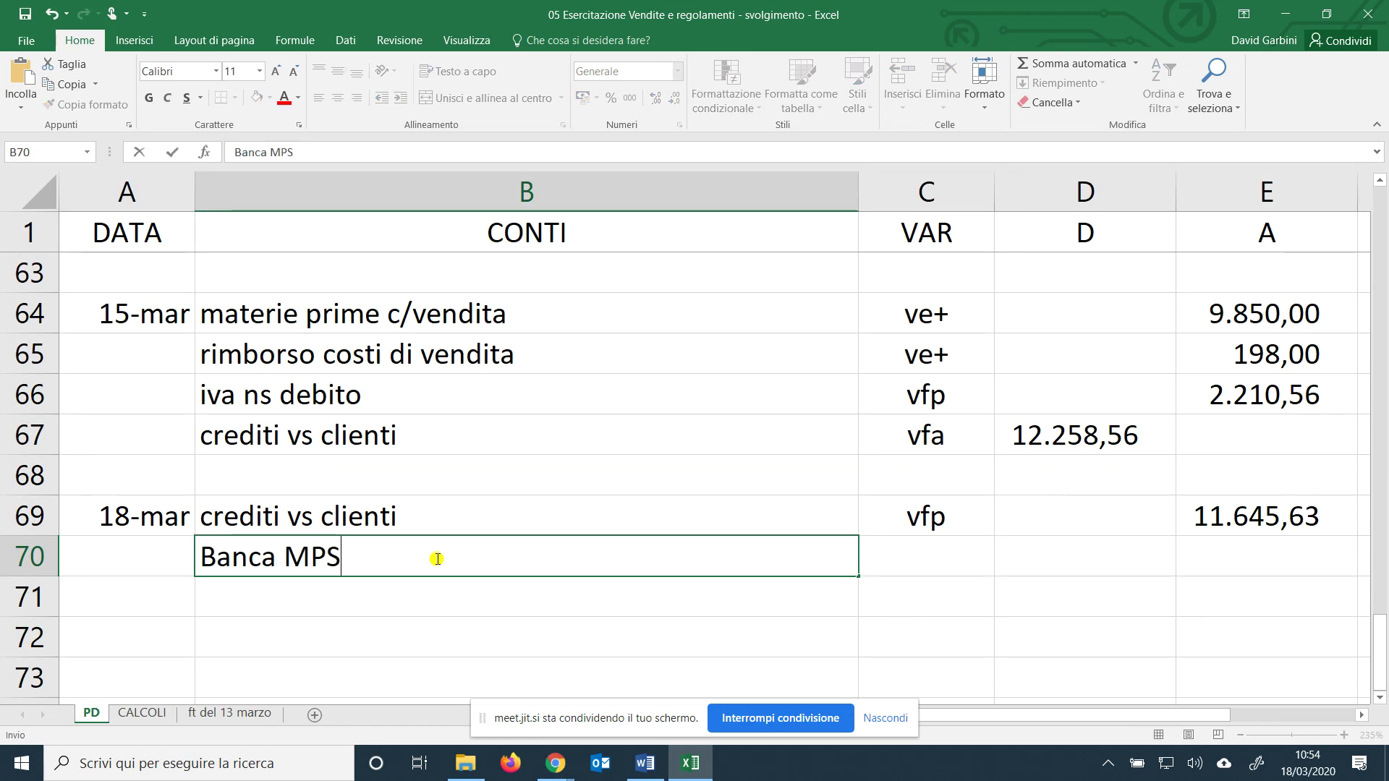
pyautogui.write(' c/c')
pyautogui.press('BackSpace')
pyautogui.press('Tab')
pyautogui.write('vfp')
pyautogui.press('BackSpace')
pyautogui.write('a')
pyautogui.hotkey('ctrl', 'Return')
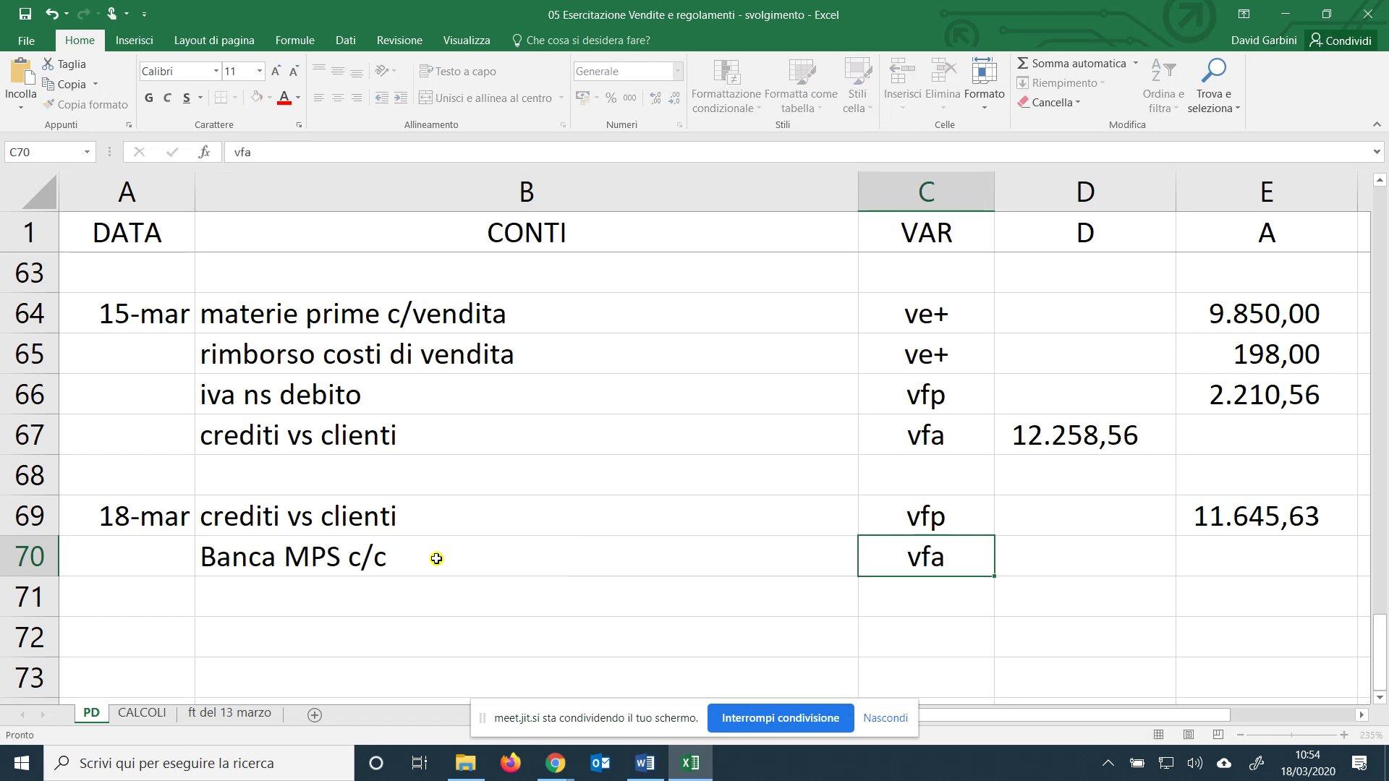
# Set the Banca MPS c/c debit amount in D70 equal to the crediti vs clienti credit with =E69.
pyautogui.press('Tab')
pyautogui.write('=')
pyautogui.click(1324, 514)
pyautogui.press('Return')
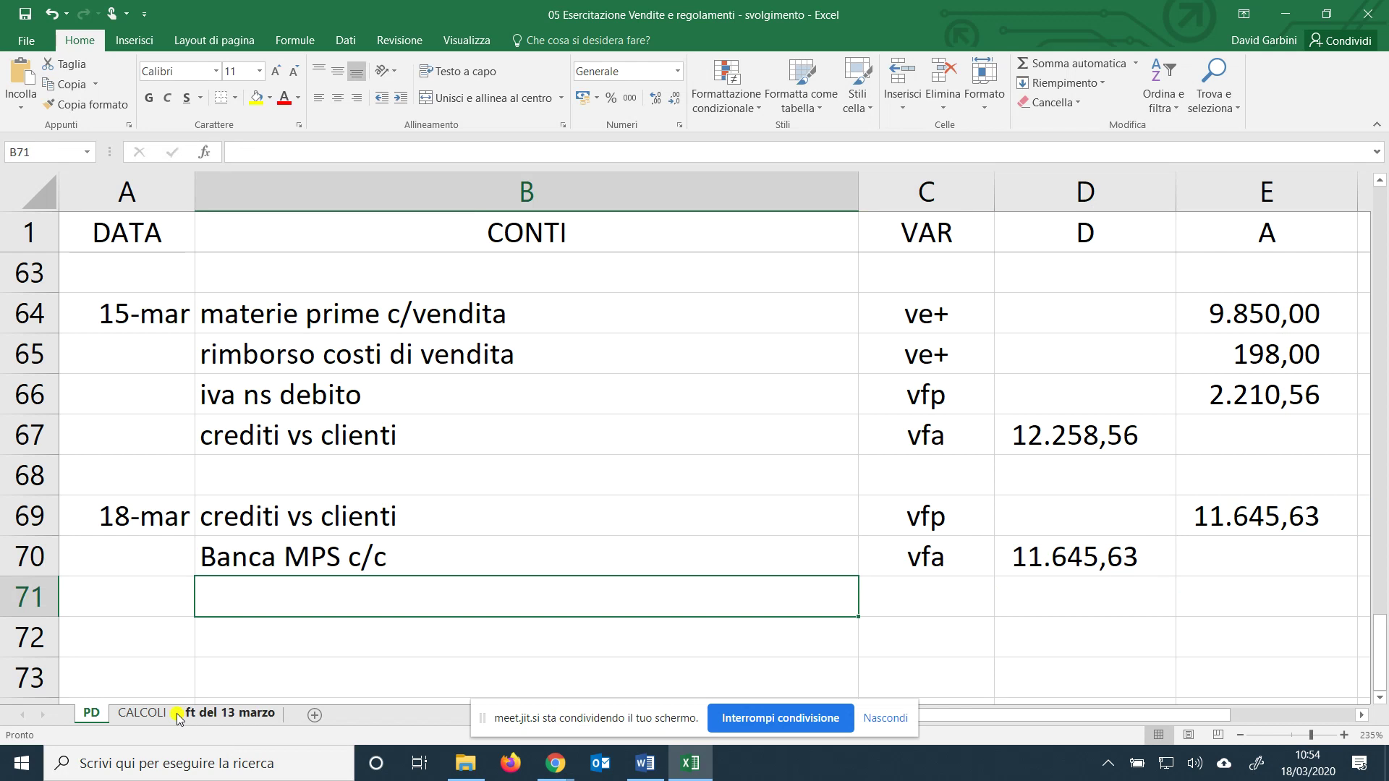
# Add a bottom border under the totale pagato row, A34:C34, in CALCOLI.
pyautogui.click(142, 714)
pyautogui.moveTo(194, 525); pyautogui.dragTo(567, 511)
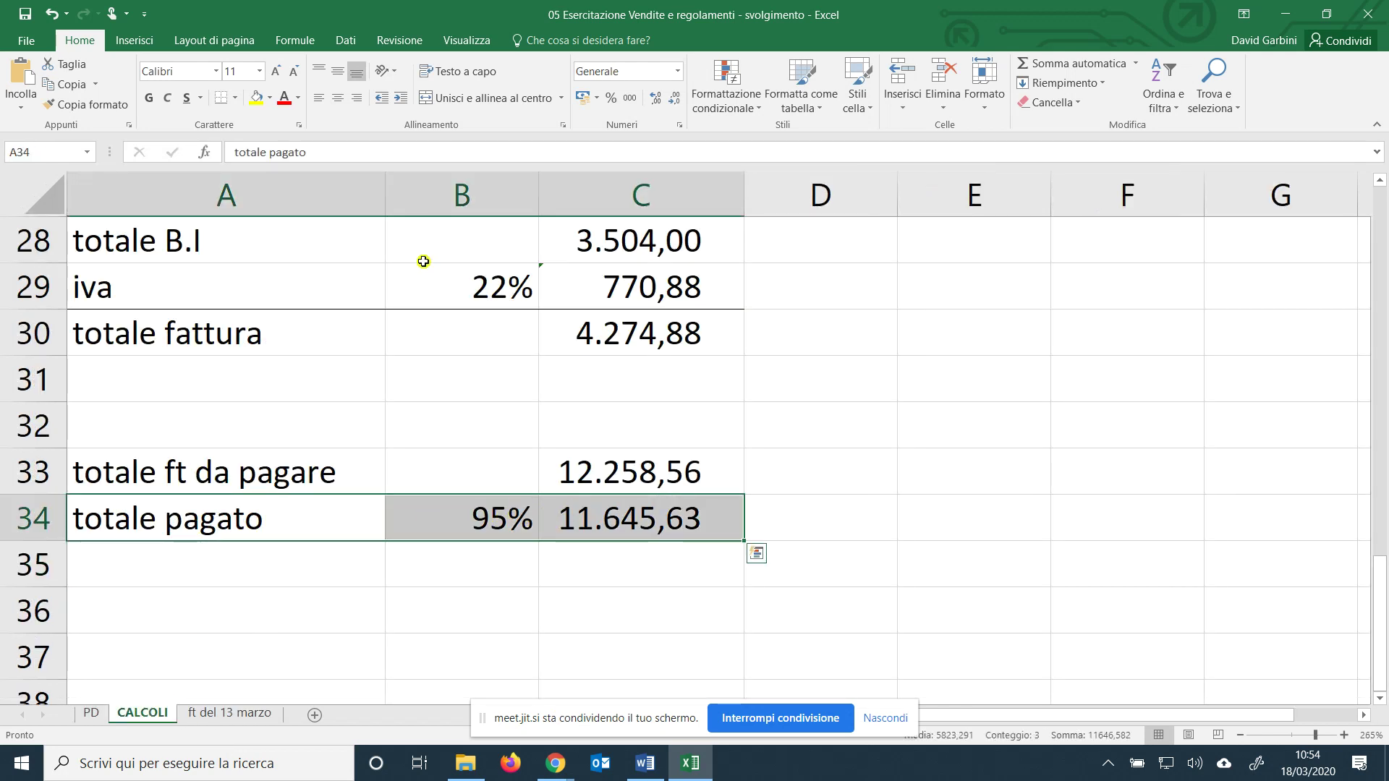
pyautogui.click(217, 103)
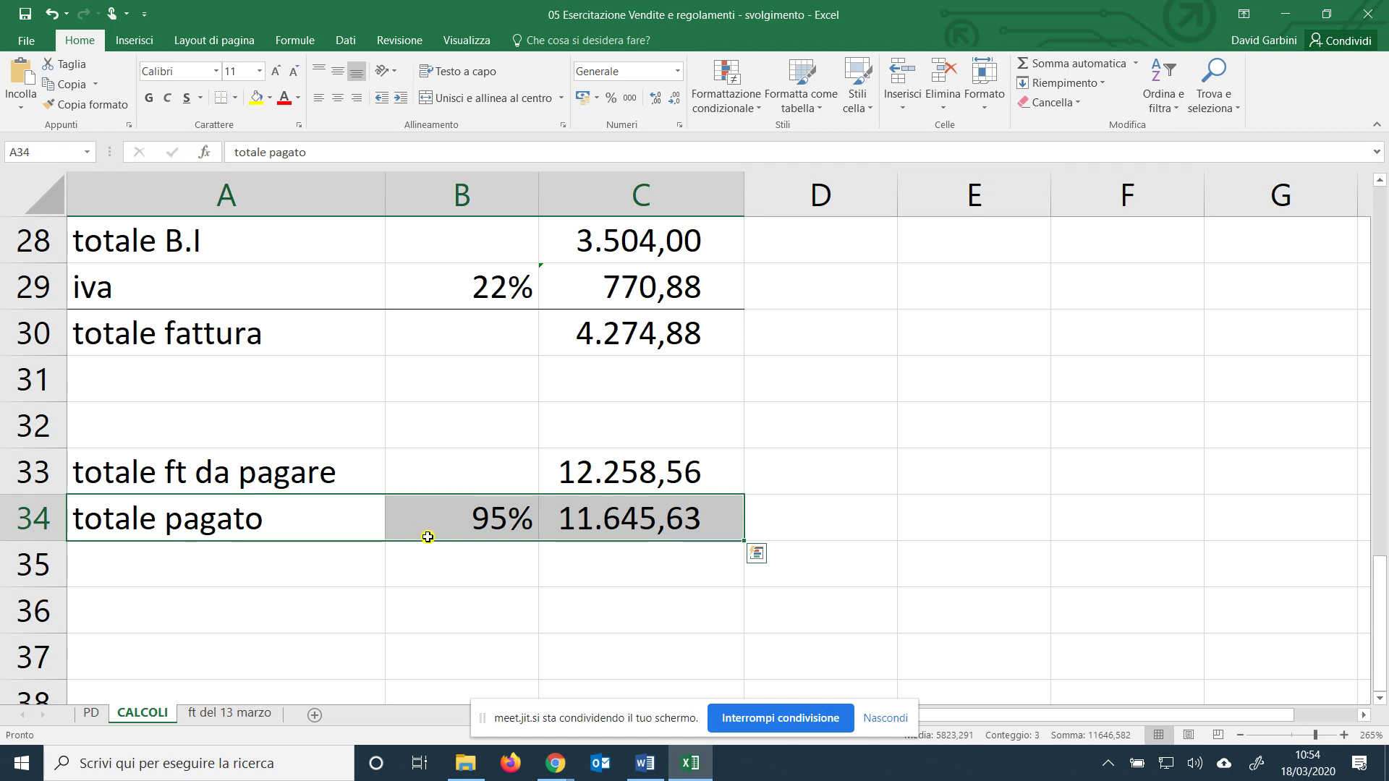
# Calculate the unpaid difference in C35 as total invoice minus amount paid with =C33-C34.
pyautogui.click(649, 551)
pyautogui.write('=')
pyautogui.click(693, 477)
pyautogui.write('-')
pyautogui.click(692, 516)
pyautogui.press('Return')
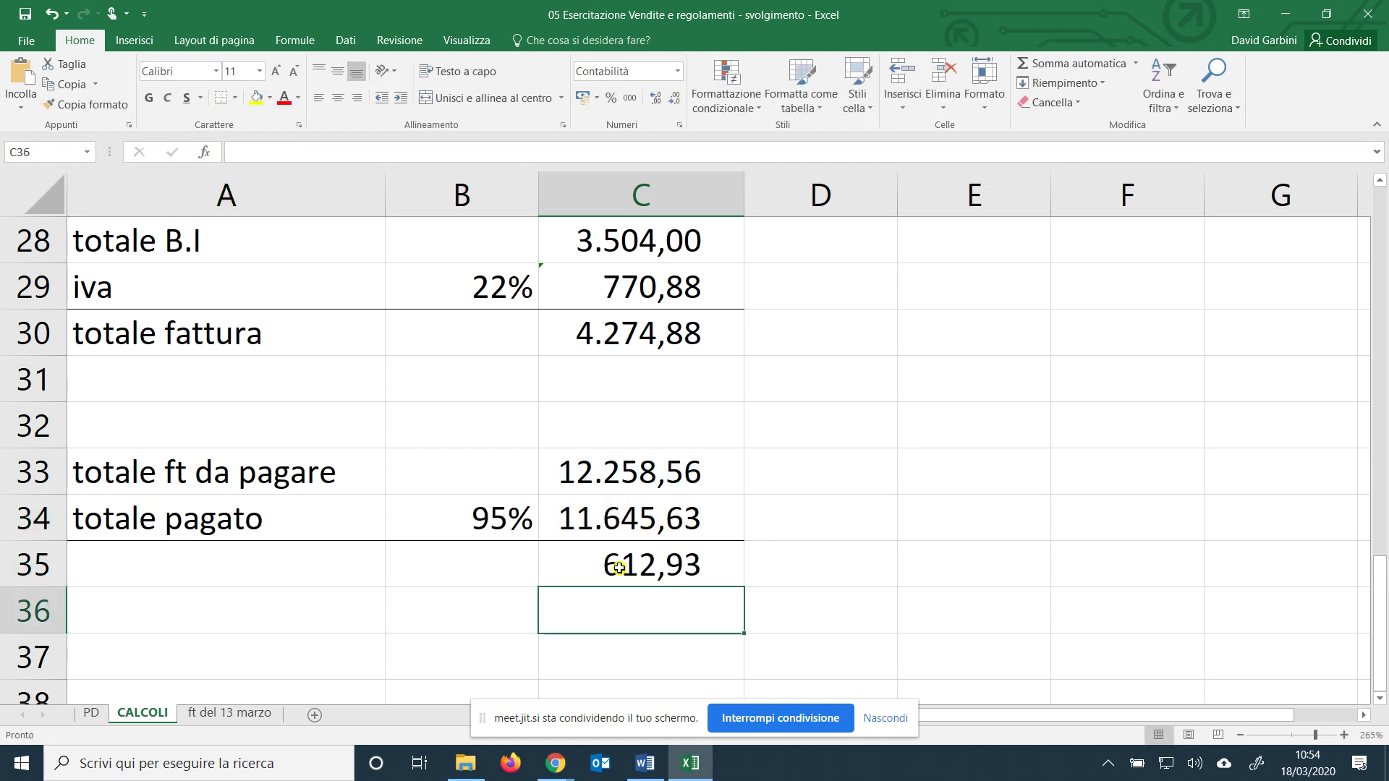
# Label the difference row Totale NDC in A35, leaving B35 empty.
pyautogui.click(223, 555)
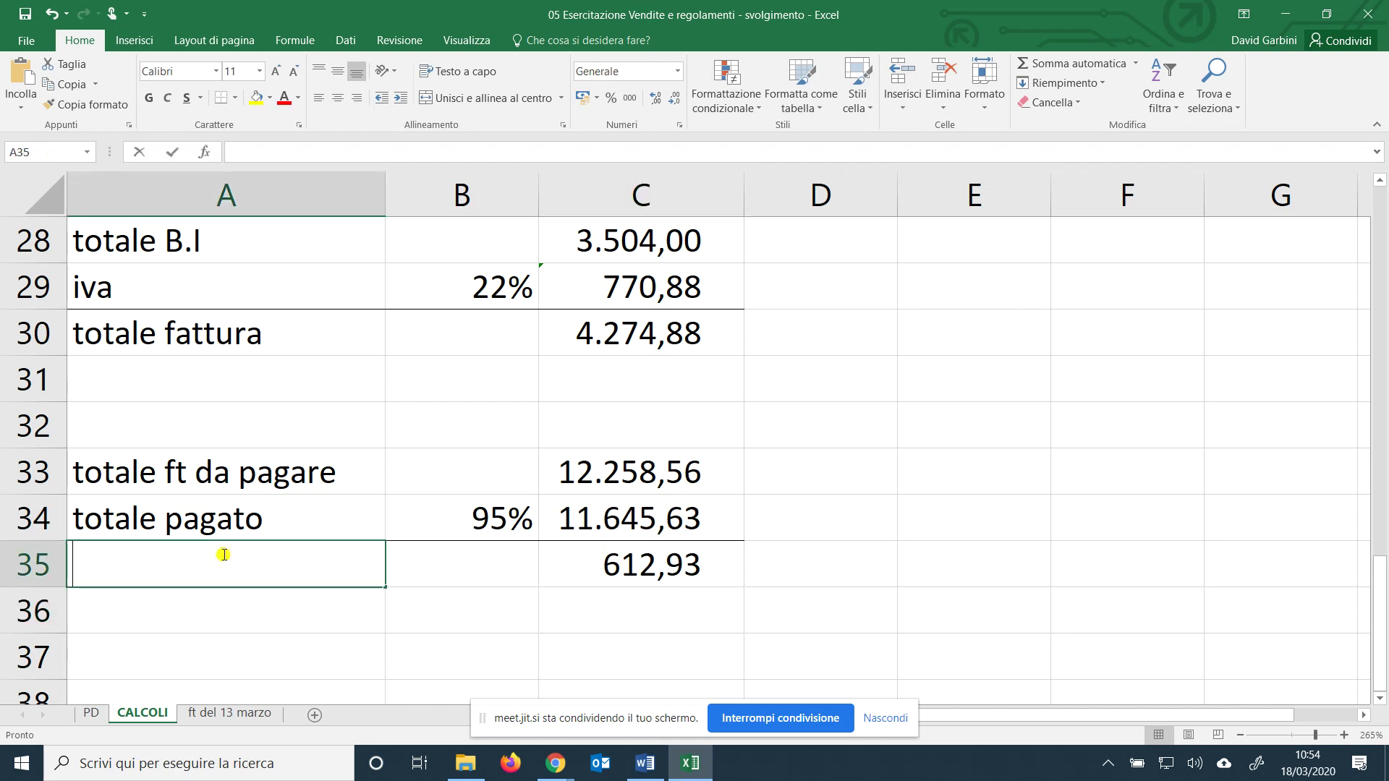
pyautogui.write('Totale NDC')
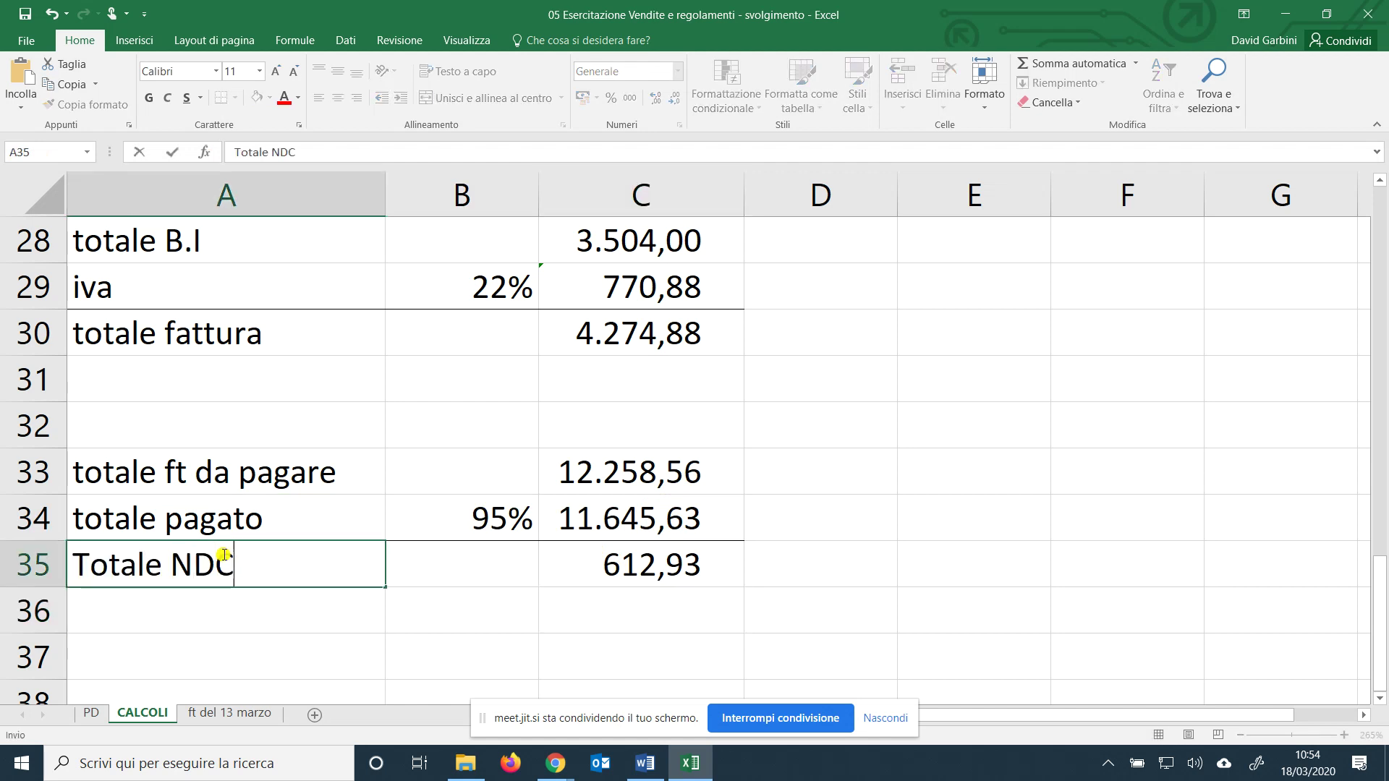
pyautogui.press('Tab')
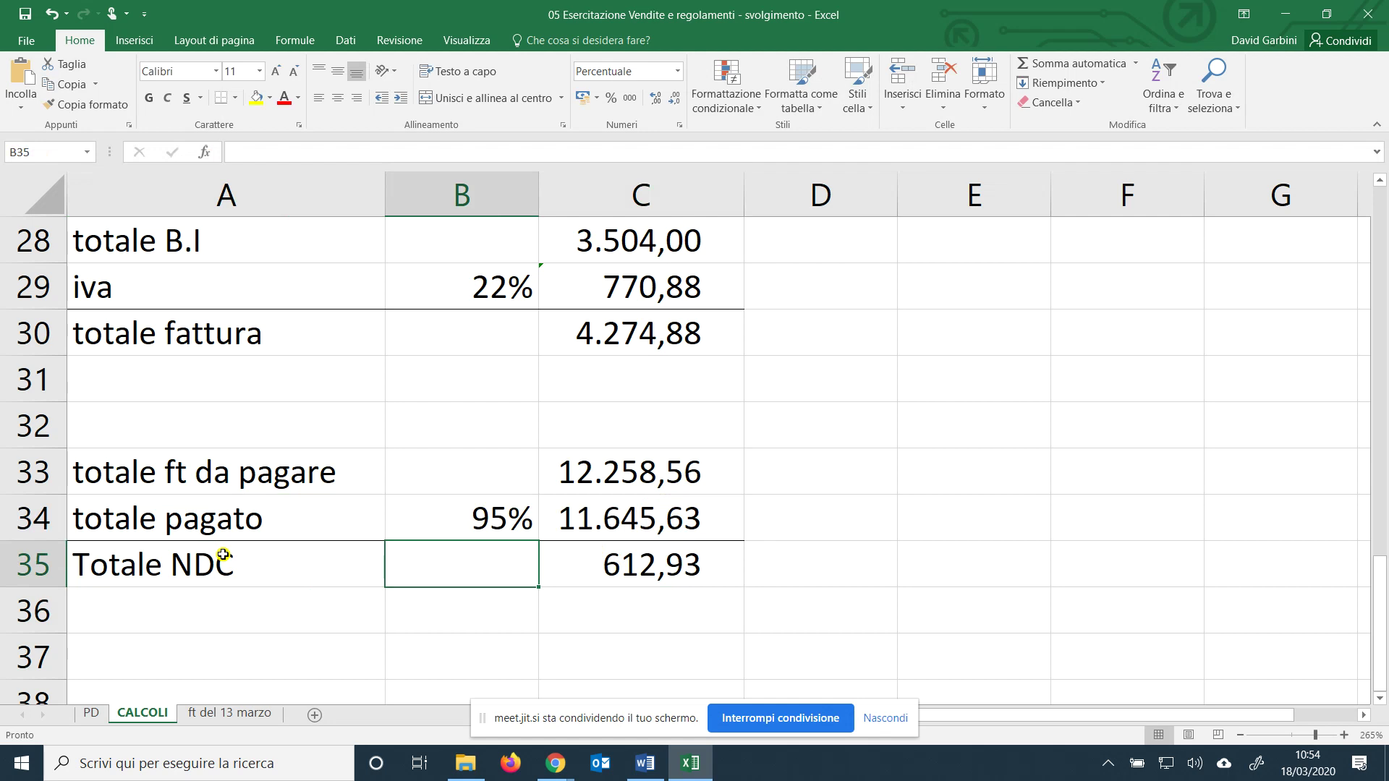
pyautogui.write('-')
pyautogui.press('Escape')
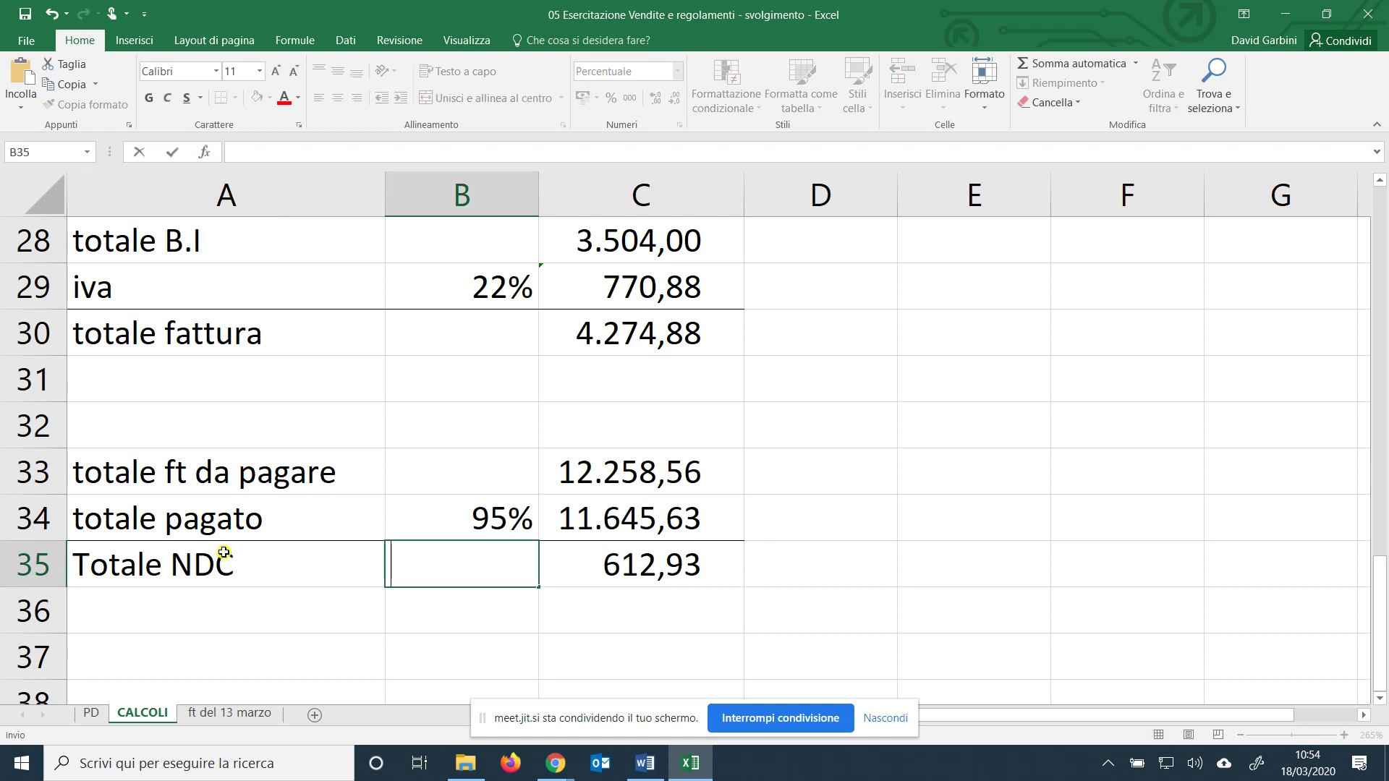
# Highlight the Totale NDC row, A35:C35, with a yellow fill.
pyautogui.click(311, 591)
pyautogui.moveTo(307, 565); pyautogui.dragTo(583, 565)
pyautogui.click(258, 98)
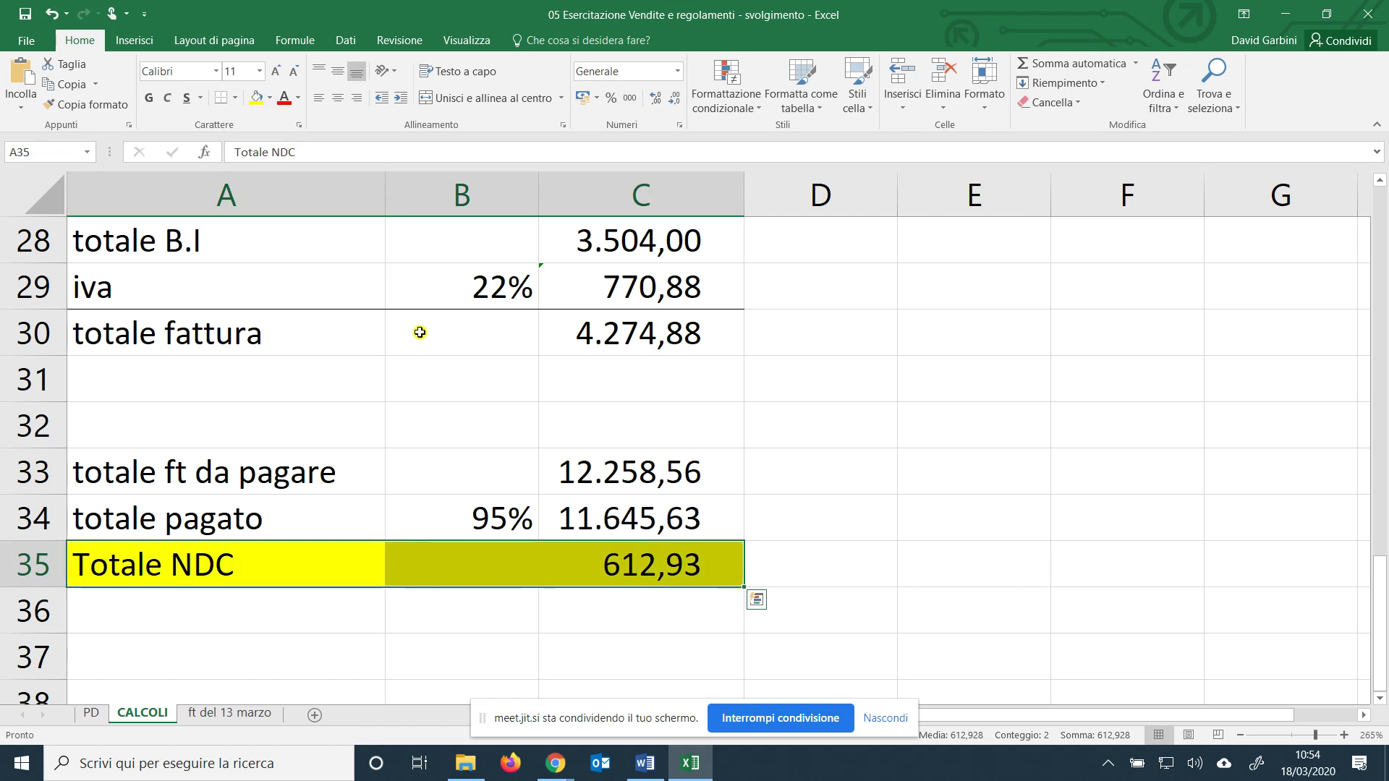
# Enter the heading NDC n. 17 in A37, below the Totale NDC row.
pyautogui.scroll(-1, 416, 327)
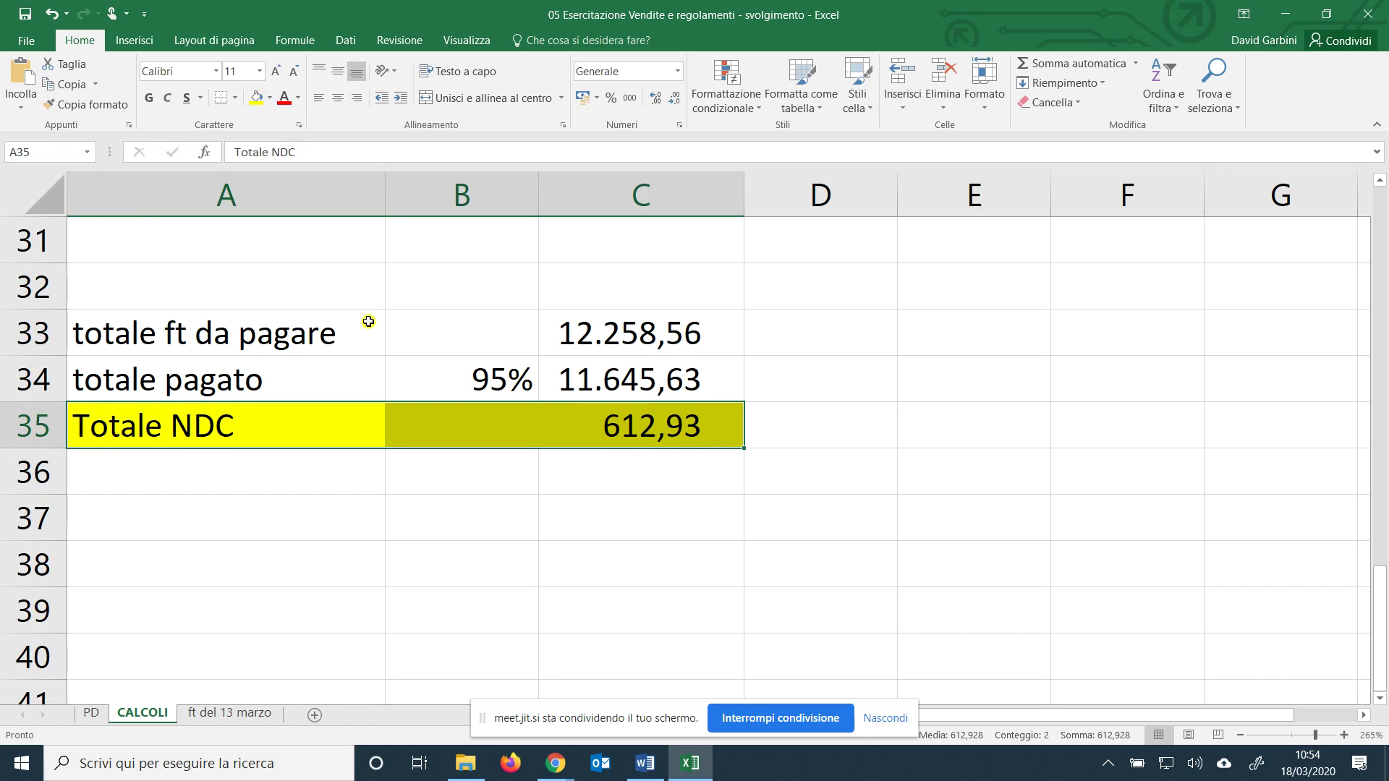
pyautogui.click(171, 506)
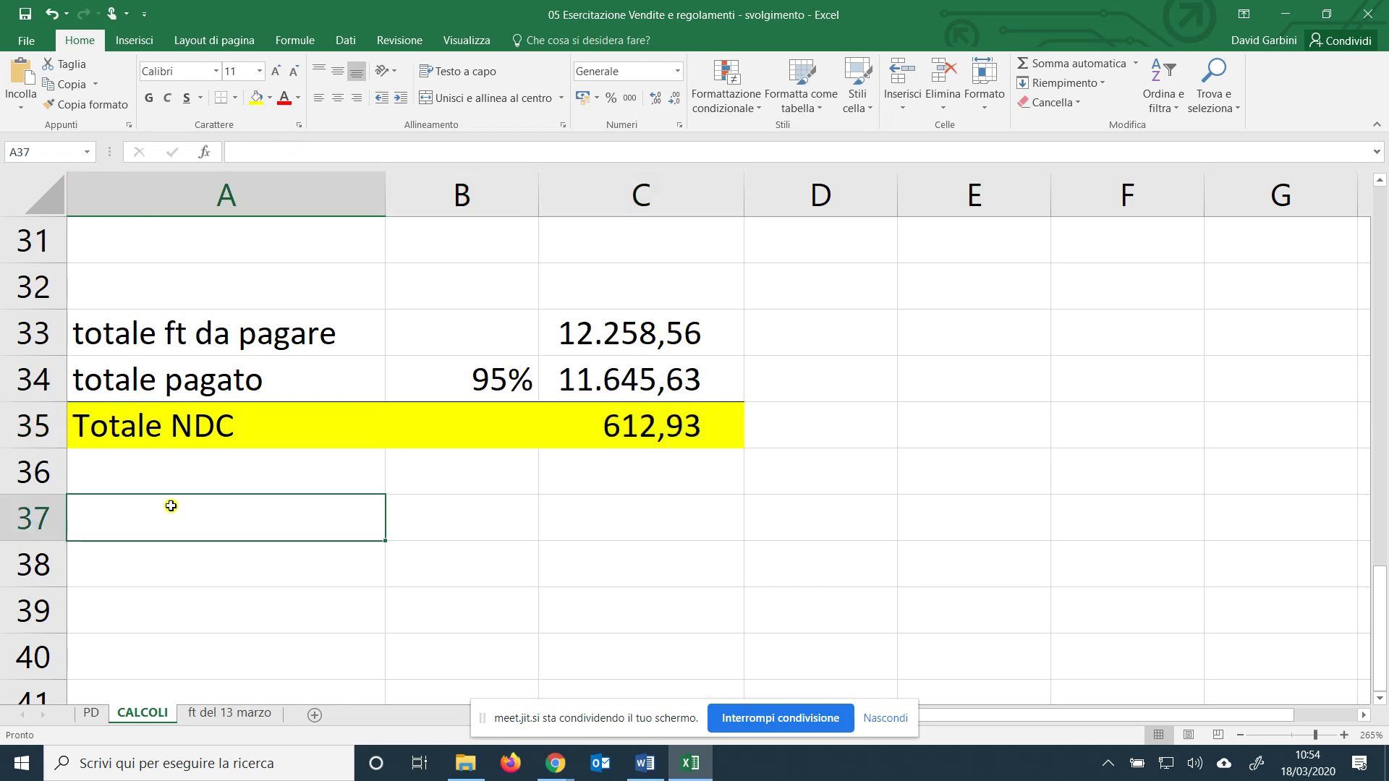
pyautogui.write('NDC n. 17')
pyautogui.press('Return')
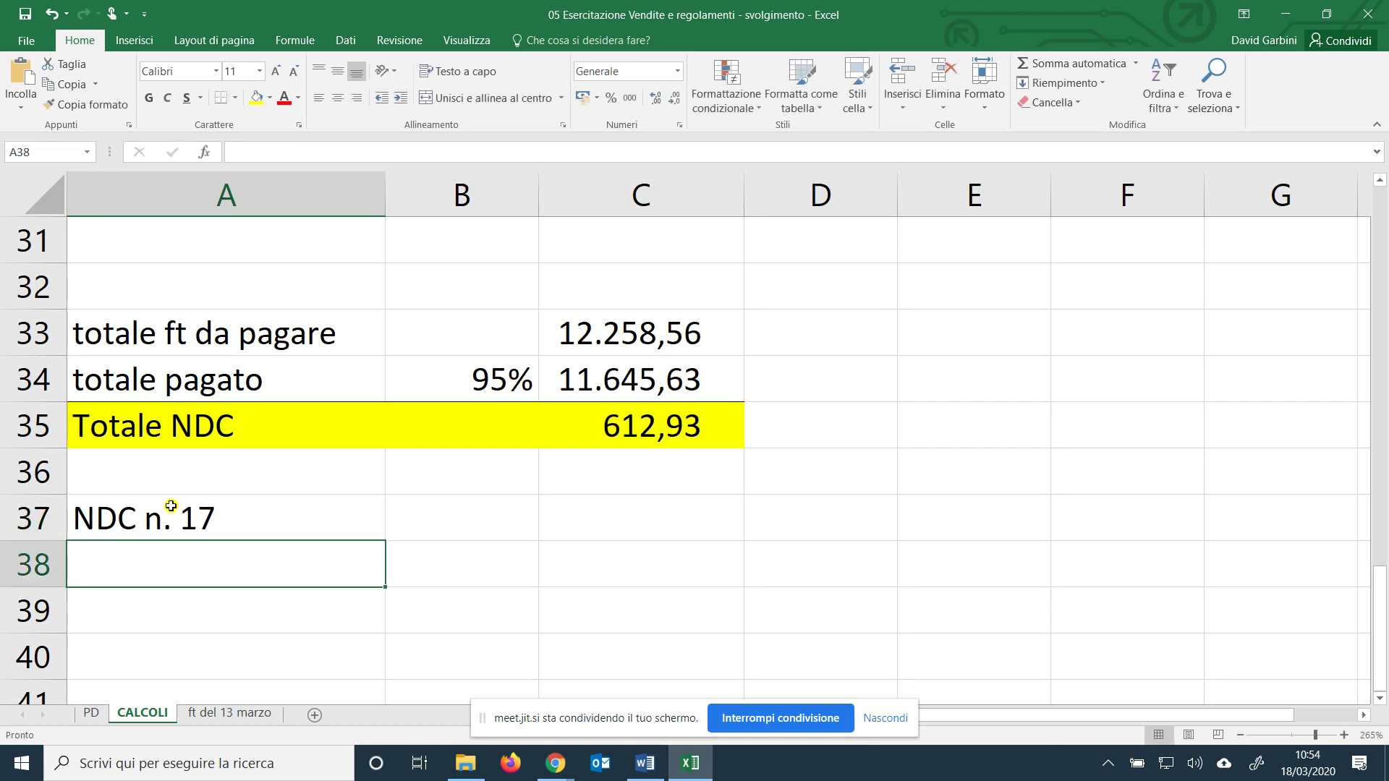
# Label A38 sconto and A39 IVA under the NDC n. 17 heading, and enter the 22% rate in B39.
pyautogui.write('scon')
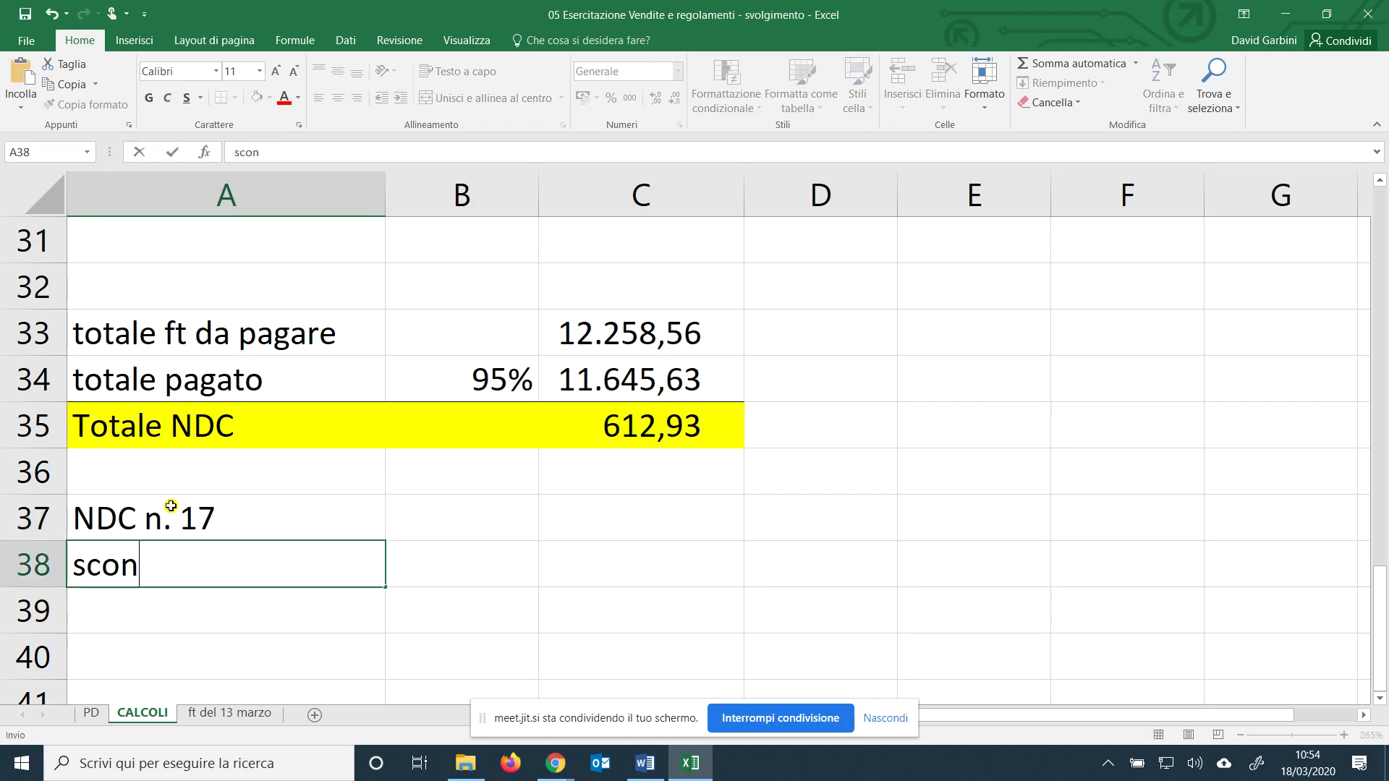
pyautogui.write('to')
pyautogui.press('Return')
pyautogui.write('IVA')
pyautogui.press('Tab')
pyautogui.write('22')
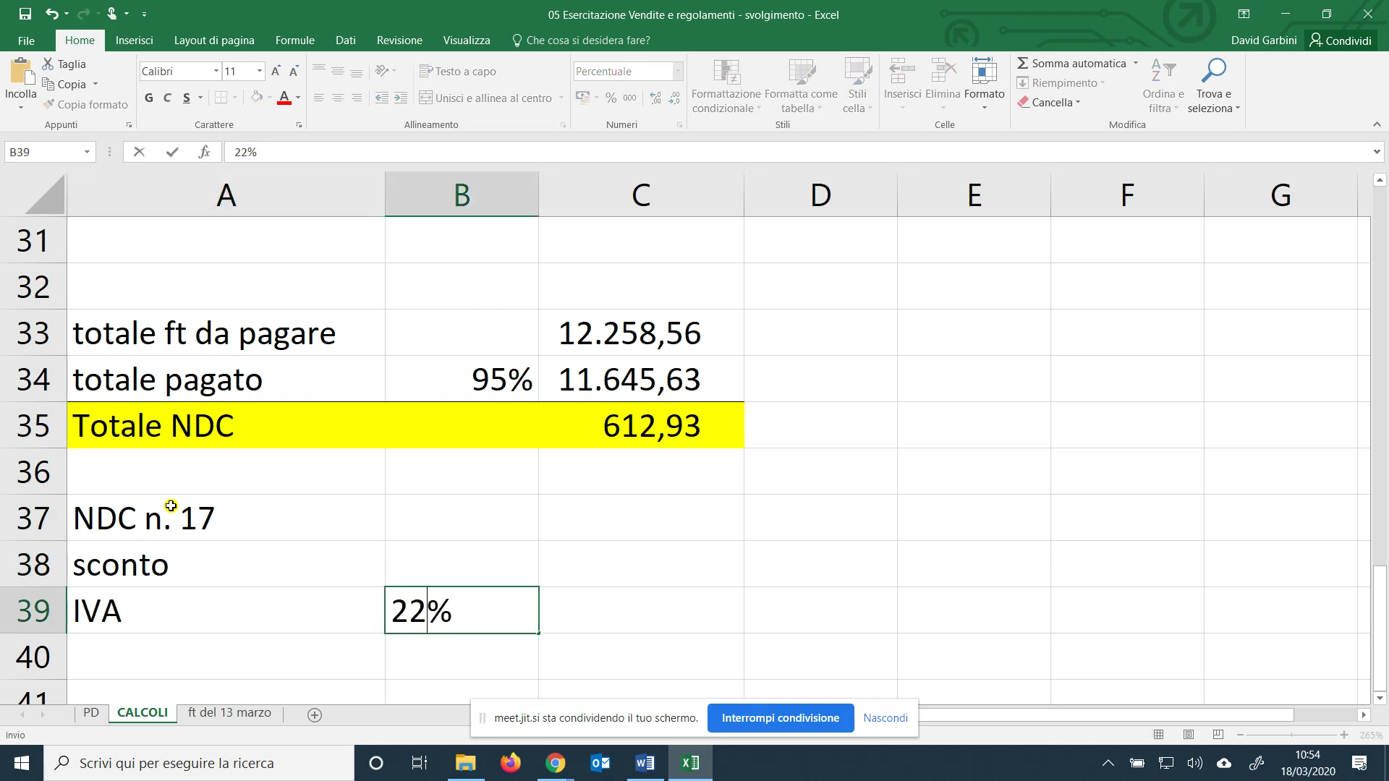
pyautogui.press('Return')
# Add a bottom border under the IVA row, A39:C39, and label A40 totale NDC.
pyautogui.moveTo(165, 591); pyautogui.dragTo(545, 585)
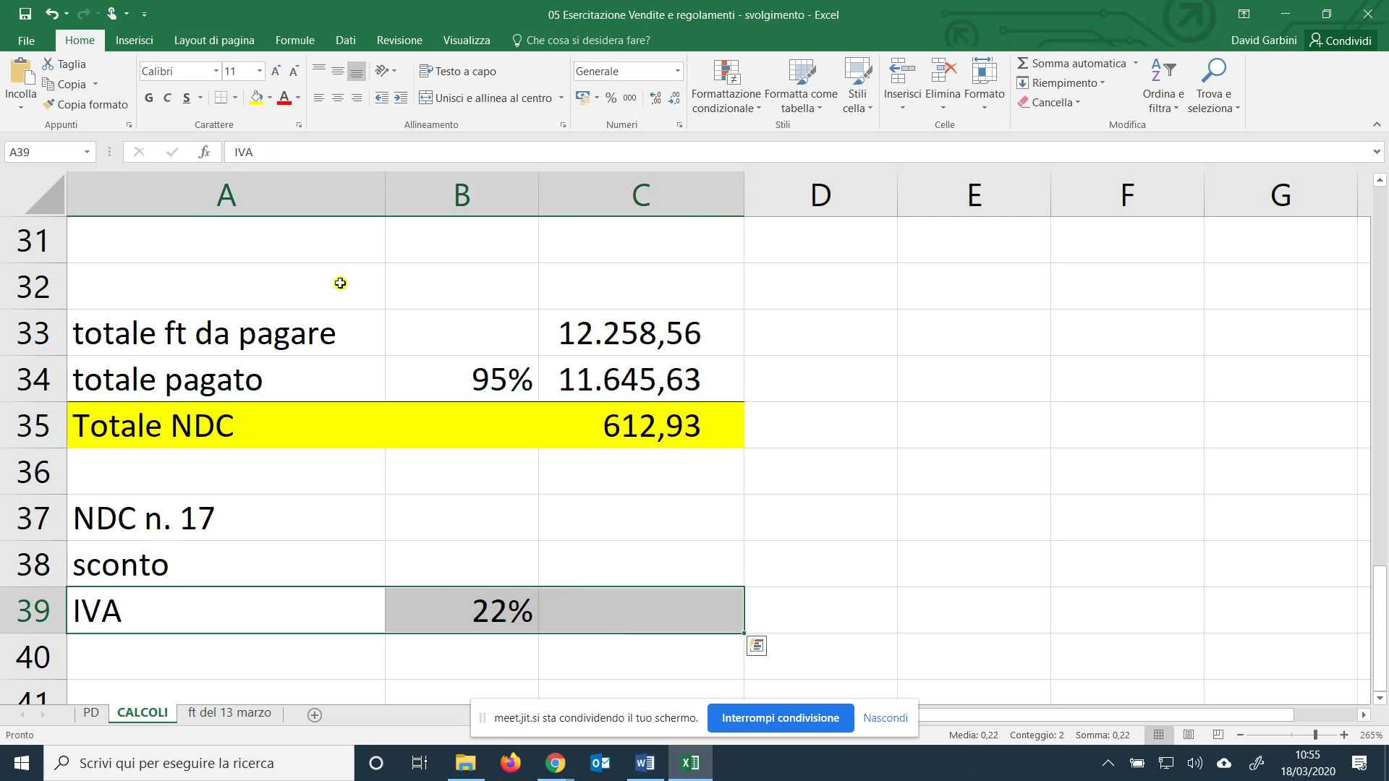
pyautogui.click(215, 105)
pyautogui.click(106, 643)
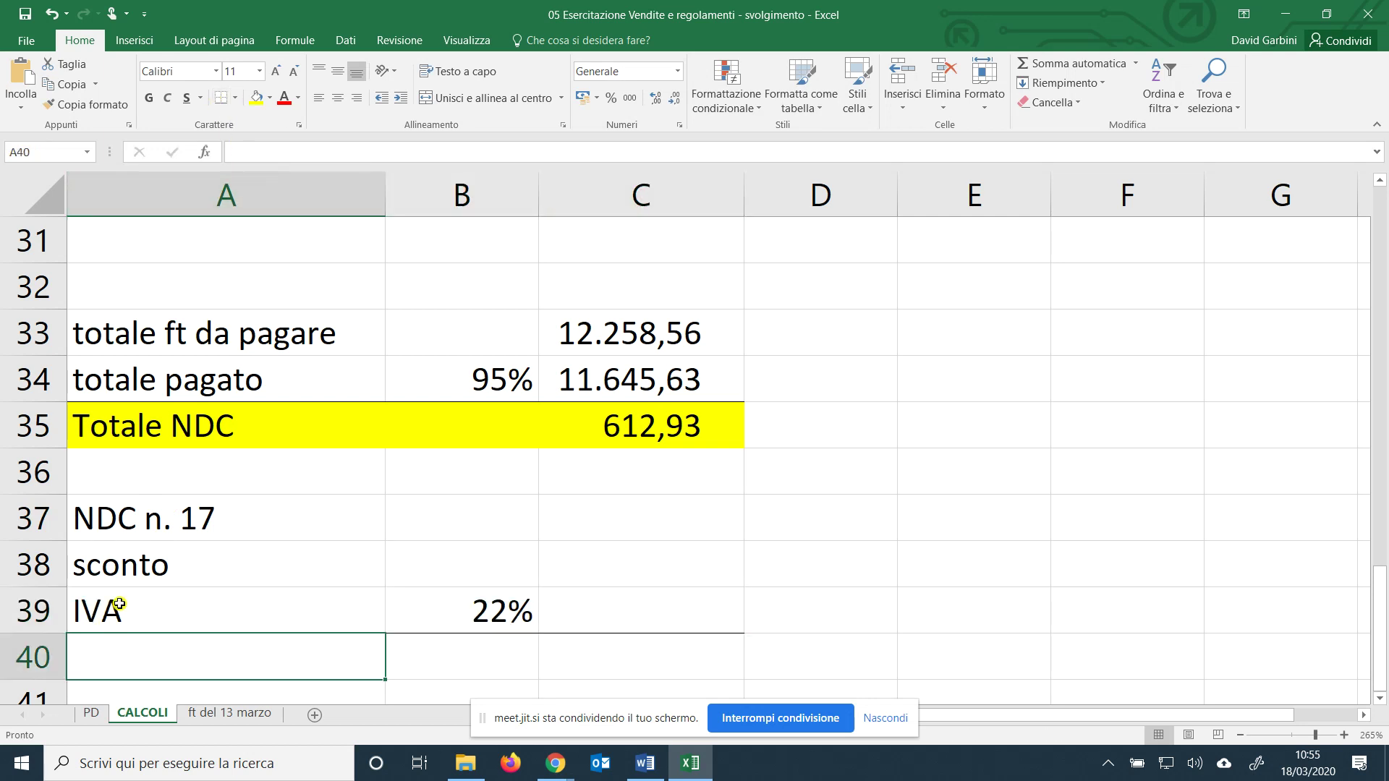
pyautogui.write('totale NDC')
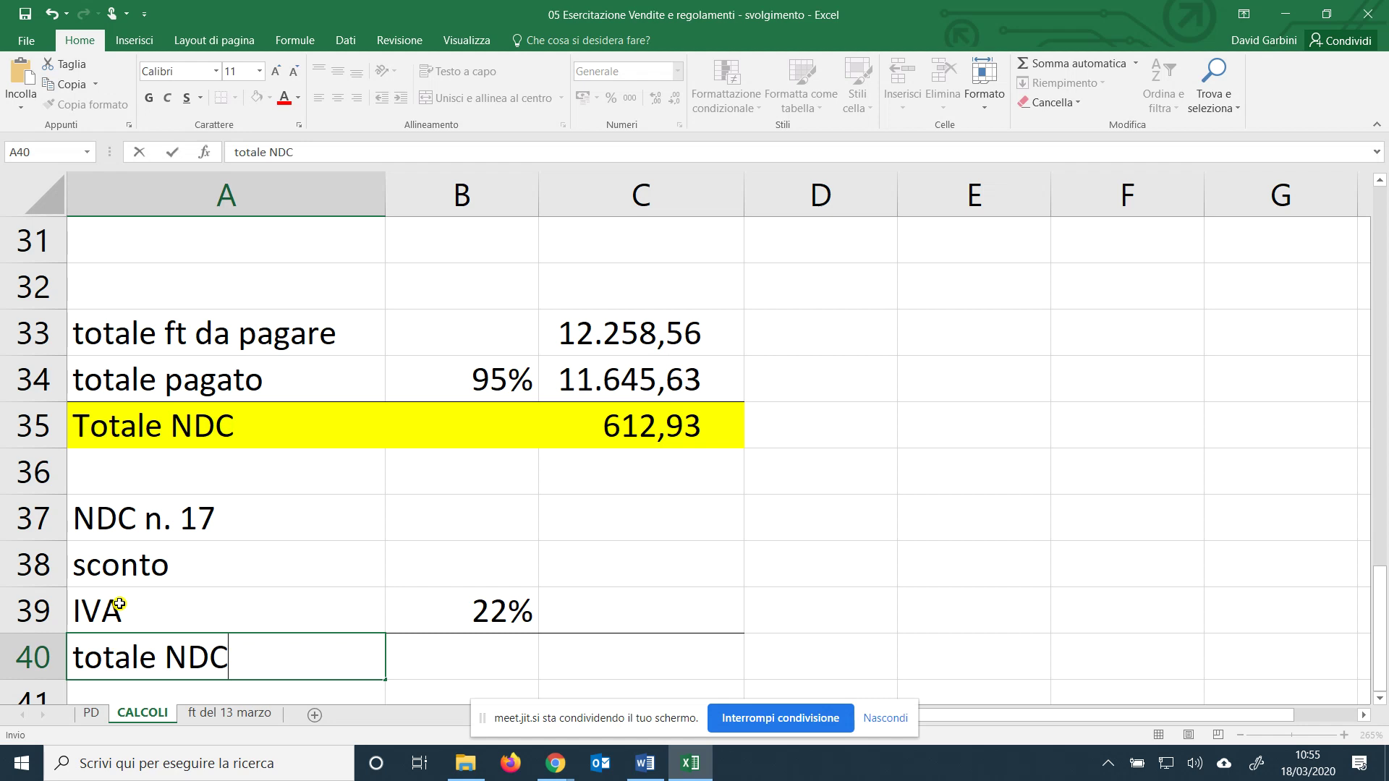
# Link the totale NDC amount in C40 to the highlighted credit note total with =C35.
pyautogui.press('Tab')
pyautogui.press('Tab')
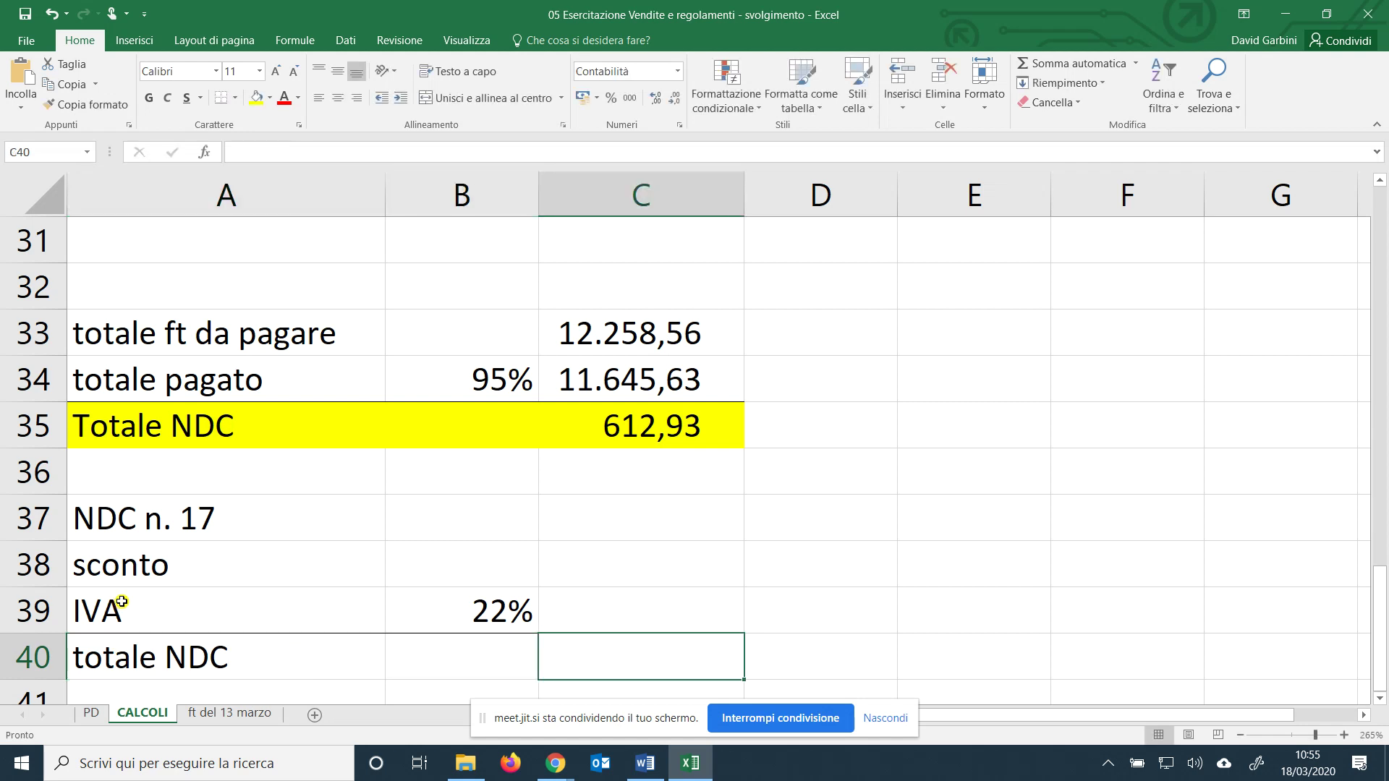
pyautogui.write('=')
pyautogui.click(675, 418)
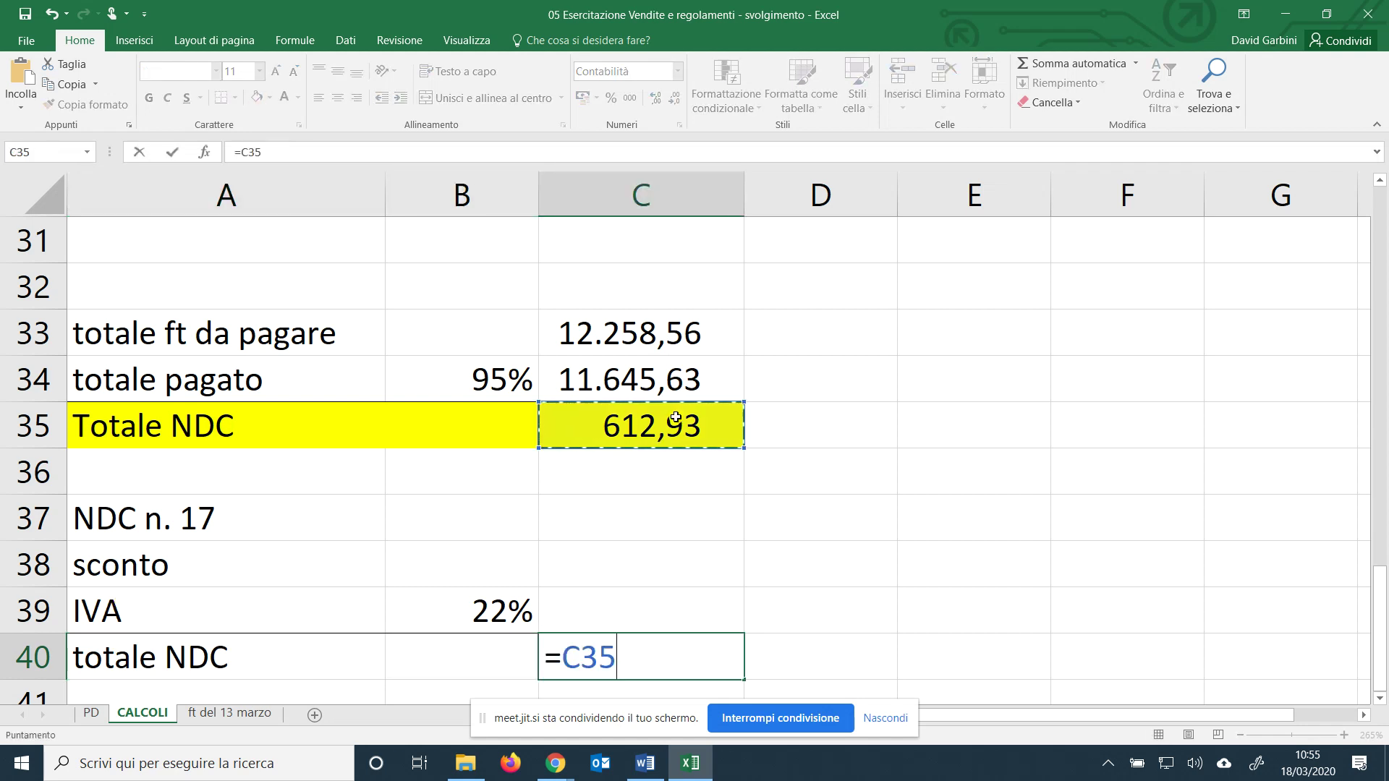
pyautogui.press('Return')
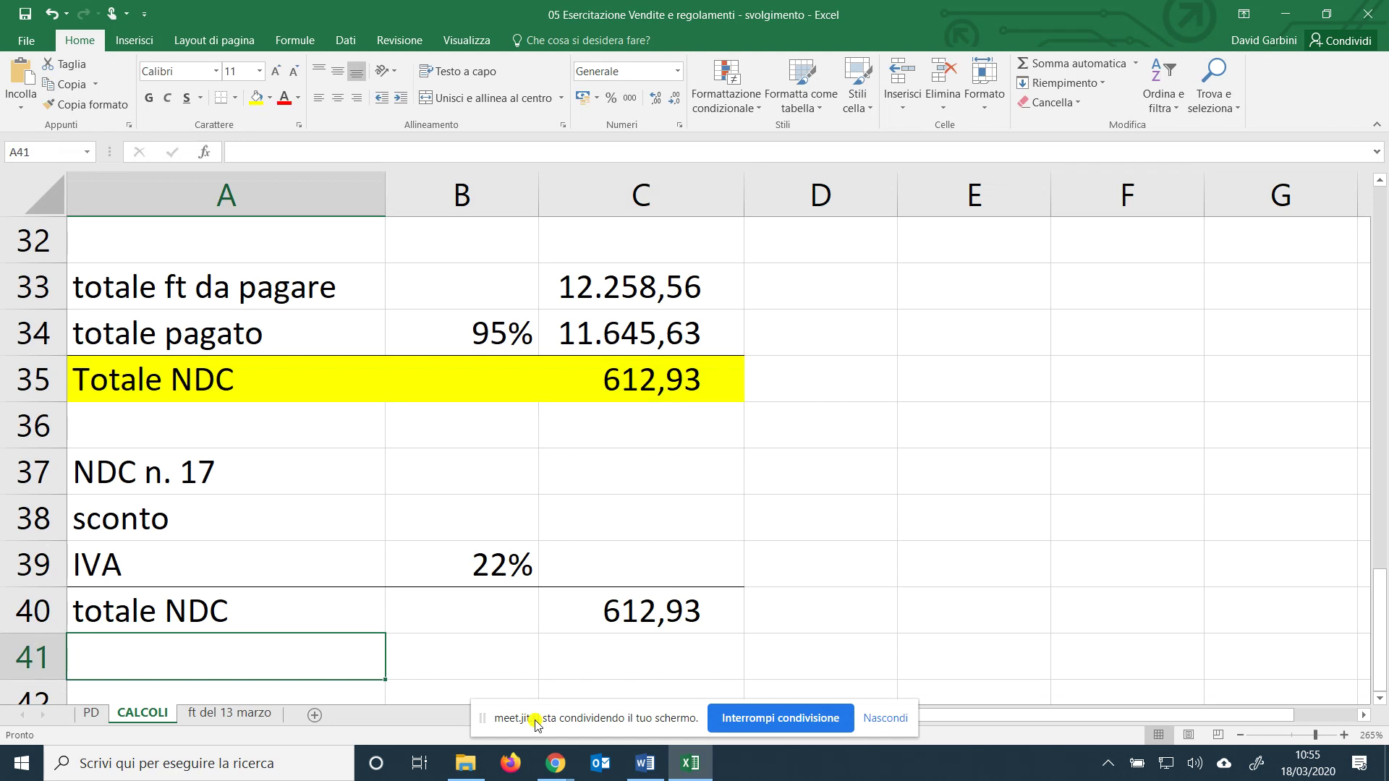
# Calculate the net discount in C38 by removing VAT from the credit note total with =C40/(1+B39).
pyautogui.click(631, 516)
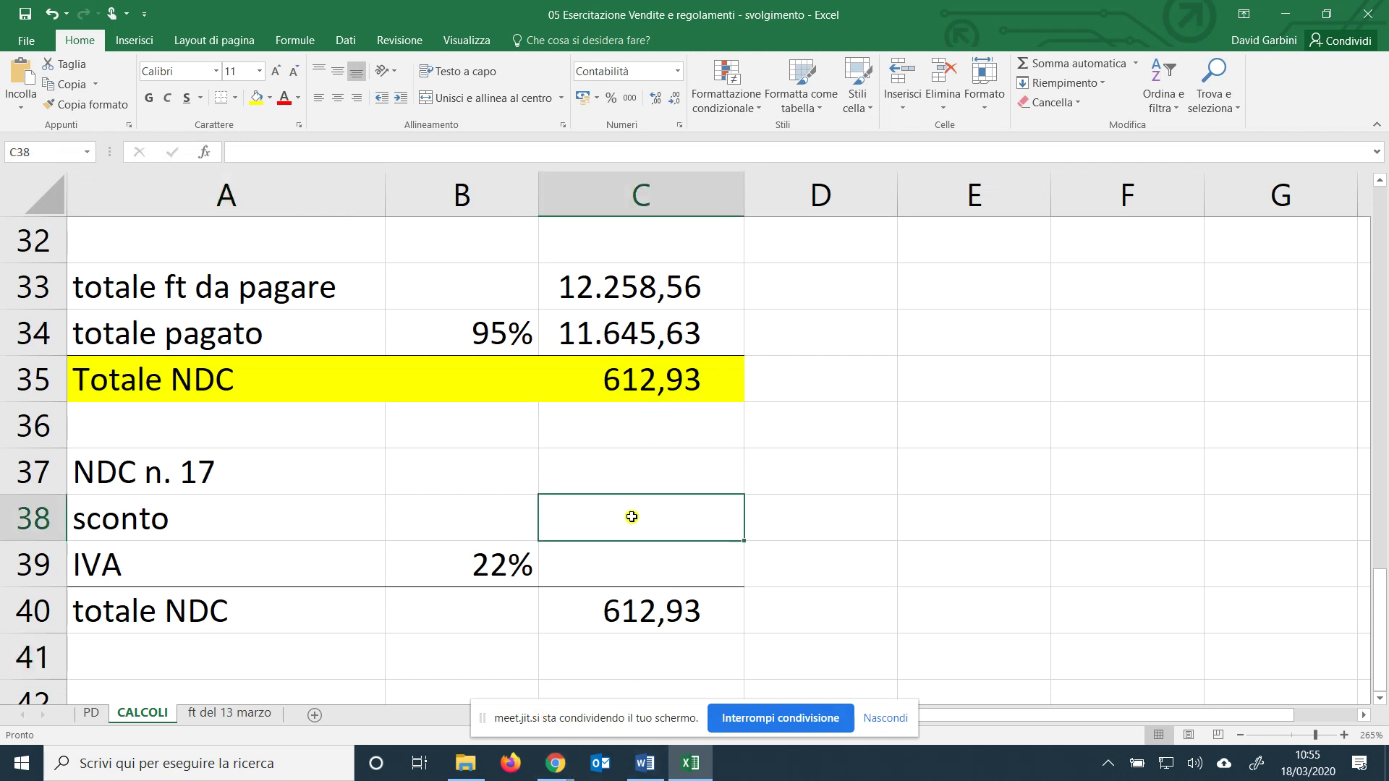
pyautogui.write('=')
pyautogui.click(668, 602)
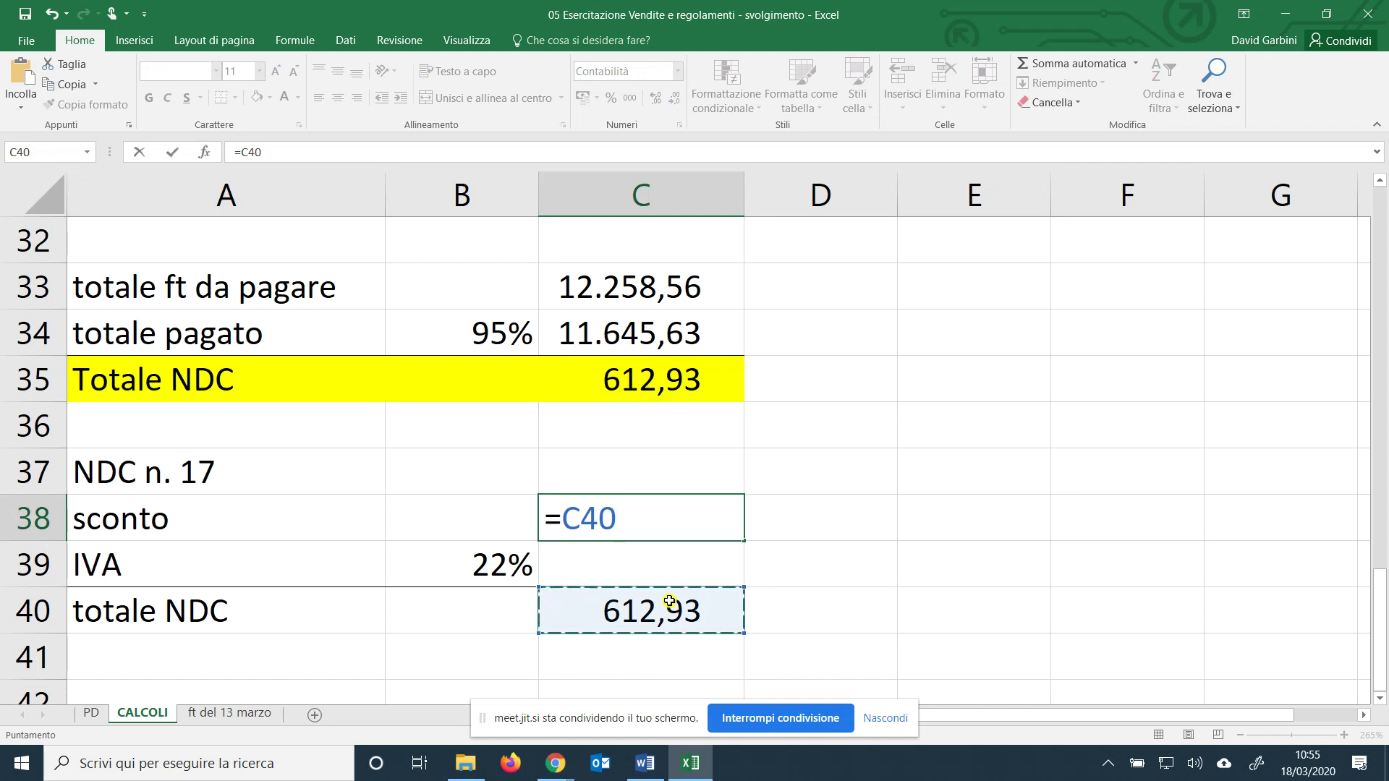
pyautogui.write('/')
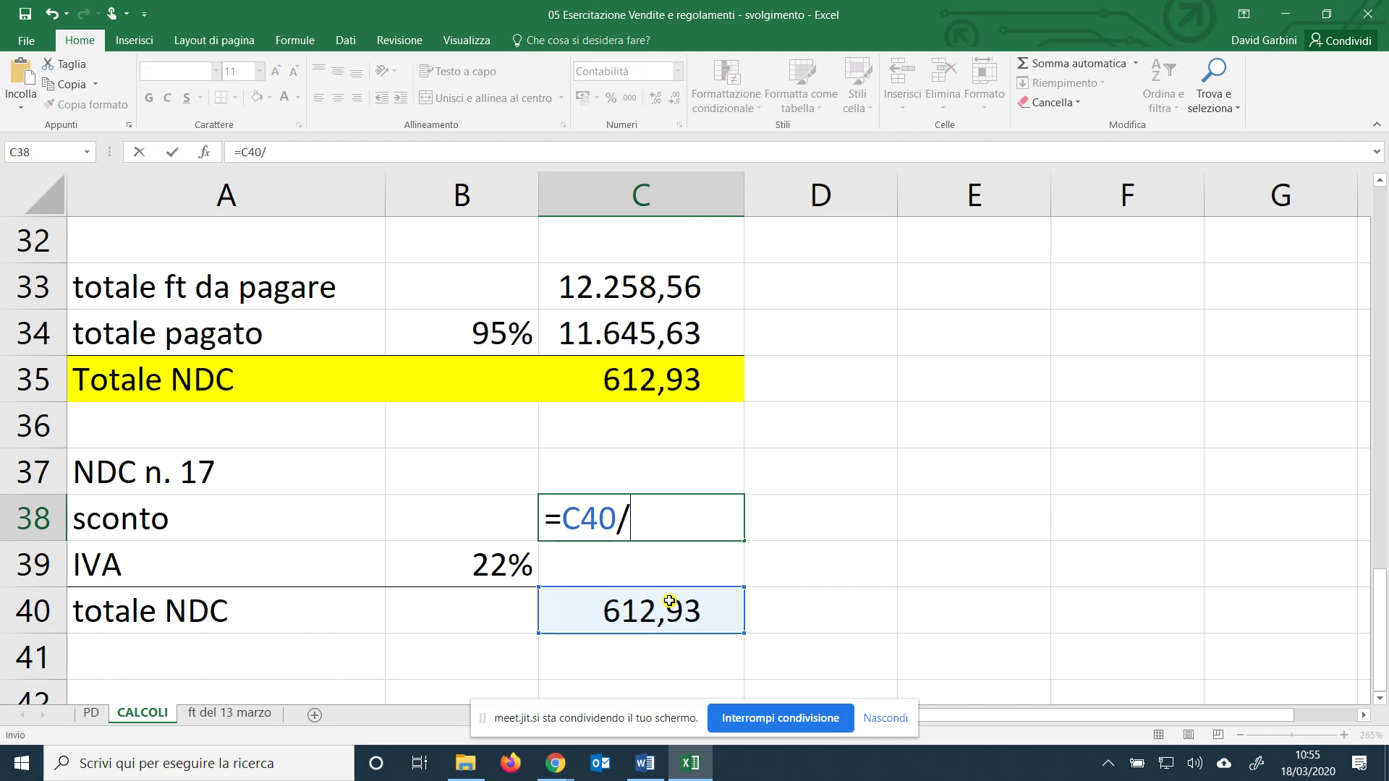
pyautogui.write('(1+')
pyautogui.click(499, 561)
pyautogui.write(')')
pyautogui.press('Return')
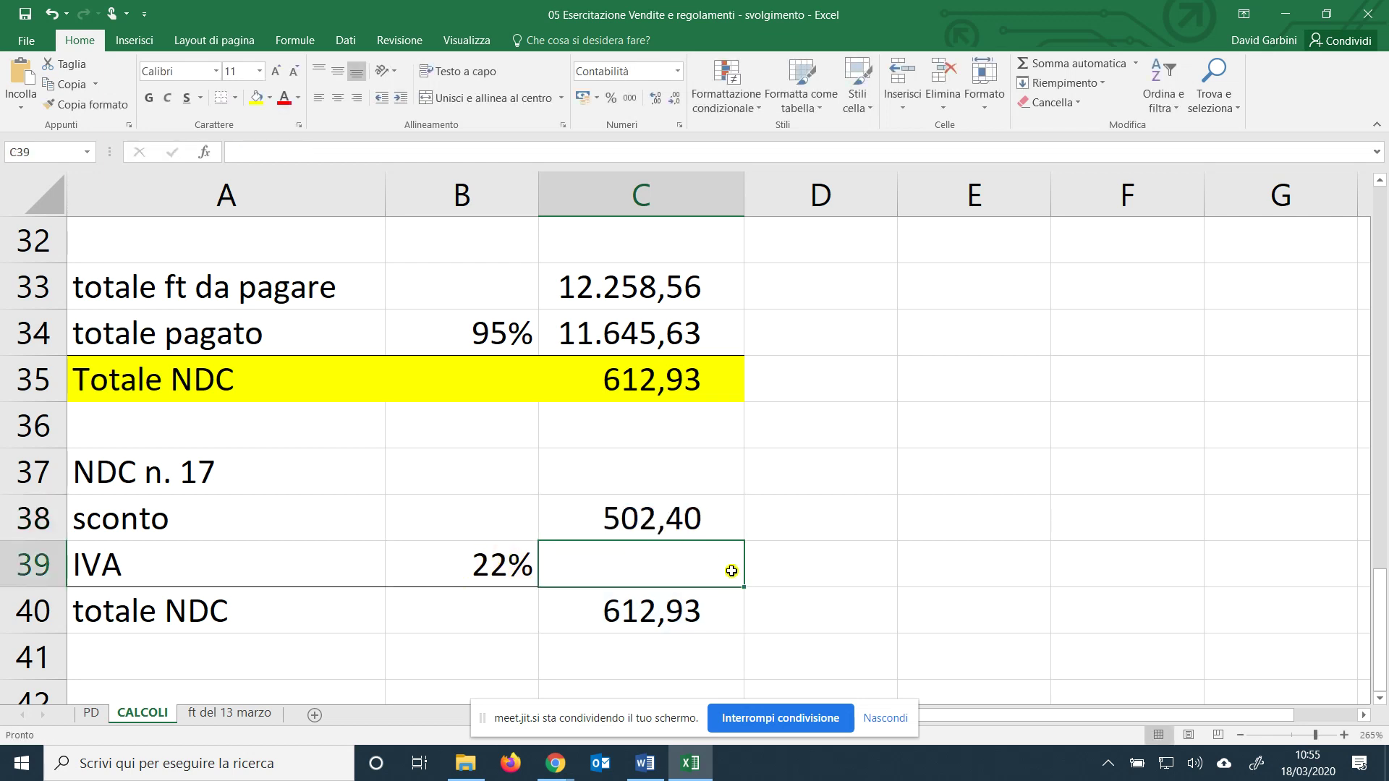
# Calculate the VAT amount in C39 as credit note total minus discount with =C40-C38.
pyautogui.write('=')
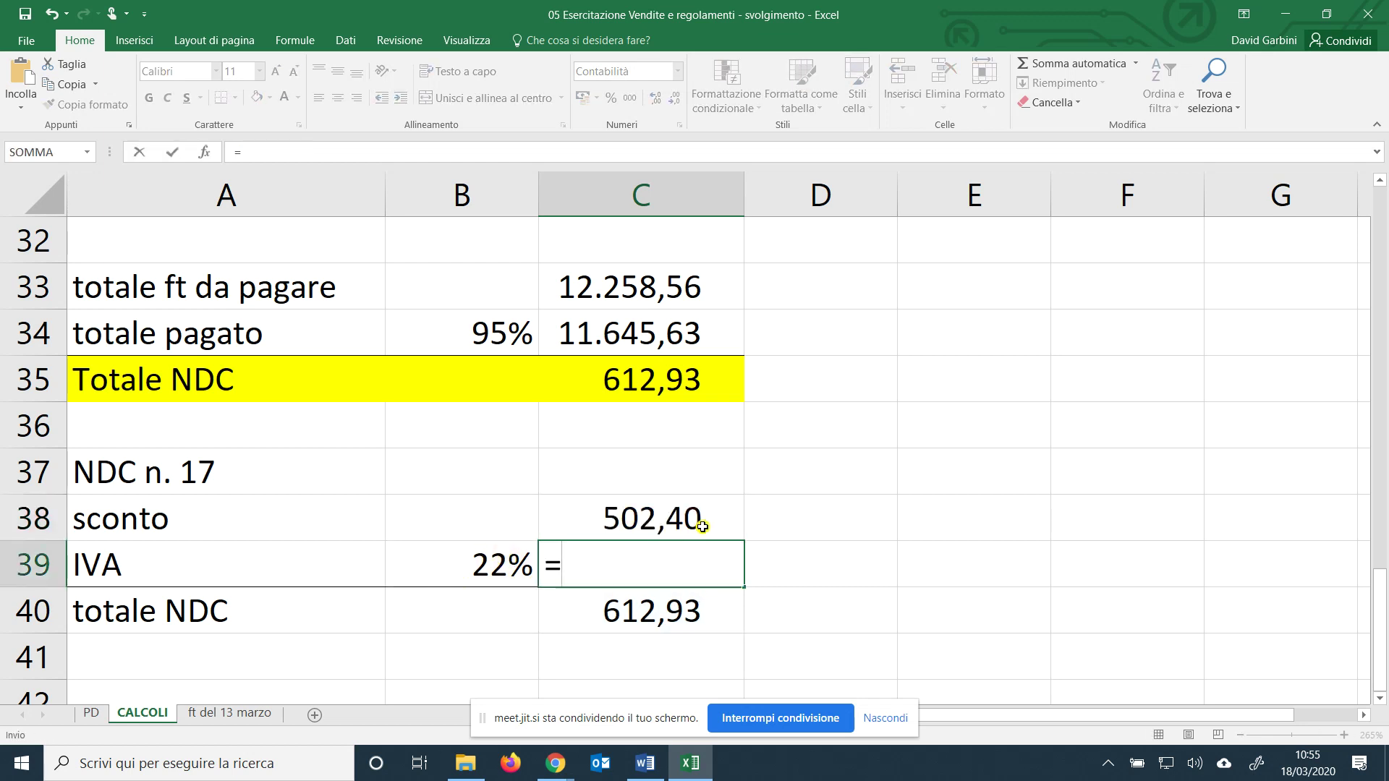
pyautogui.click(675, 608)
pyautogui.write('-')
pyautogui.click(696, 519)
pyautogui.press('Return')
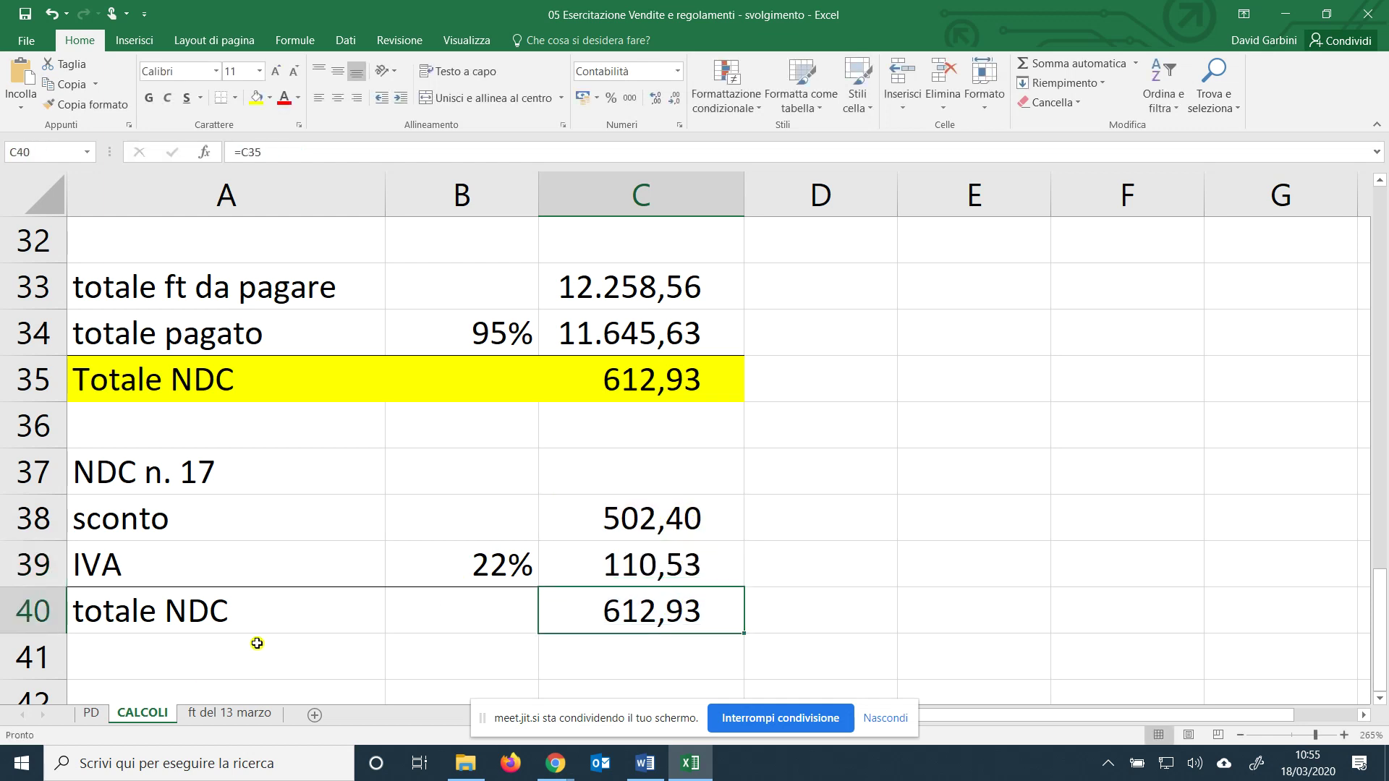
# Start a new journal entry in the PD sheet by entering the date 19/03 in A72.
pyautogui.scroll(-1, 257, 643)
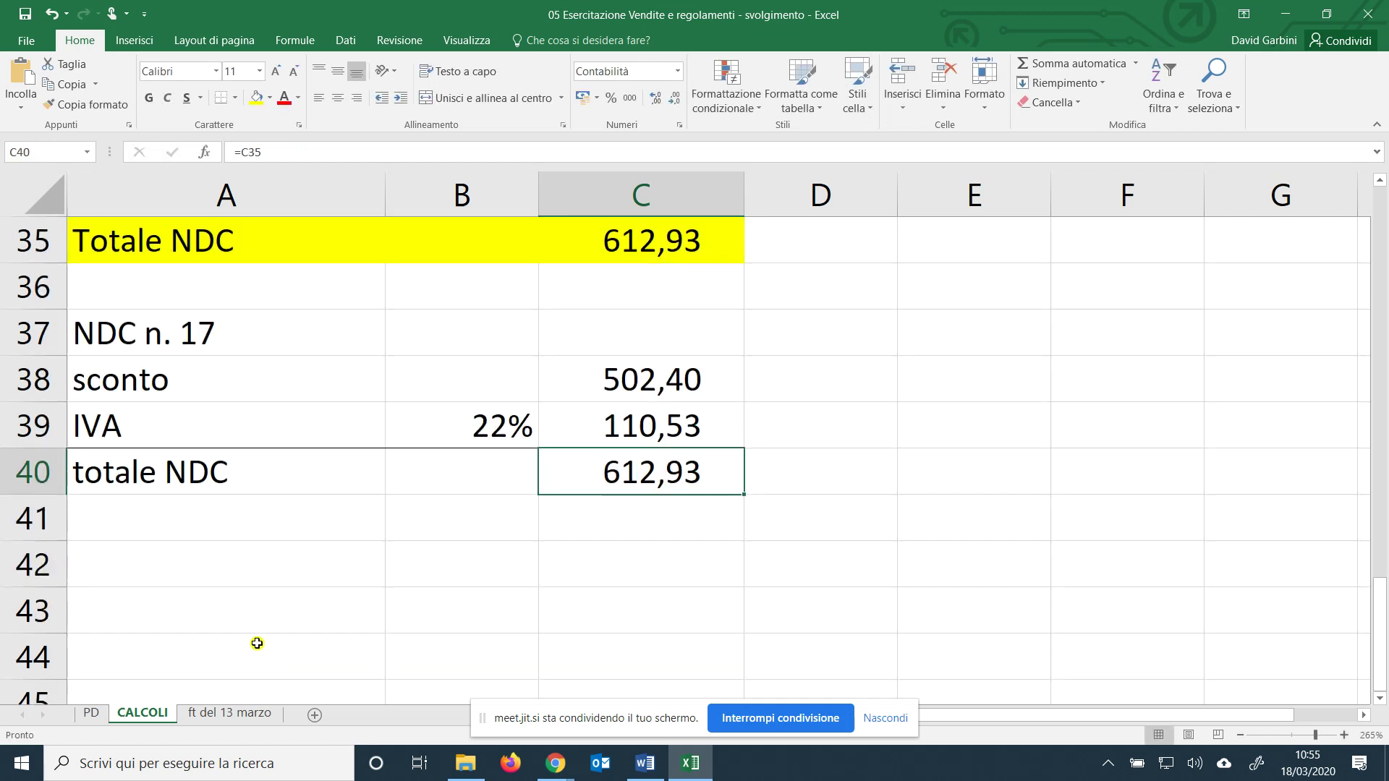
pyautogui.click(91, 713)
pyautogui.click(130, 626)
pyautogui.keyDown('ctrl'); pyautogui.scroll(-2, 125, 634); pyautogui.keyUp('ctrl')
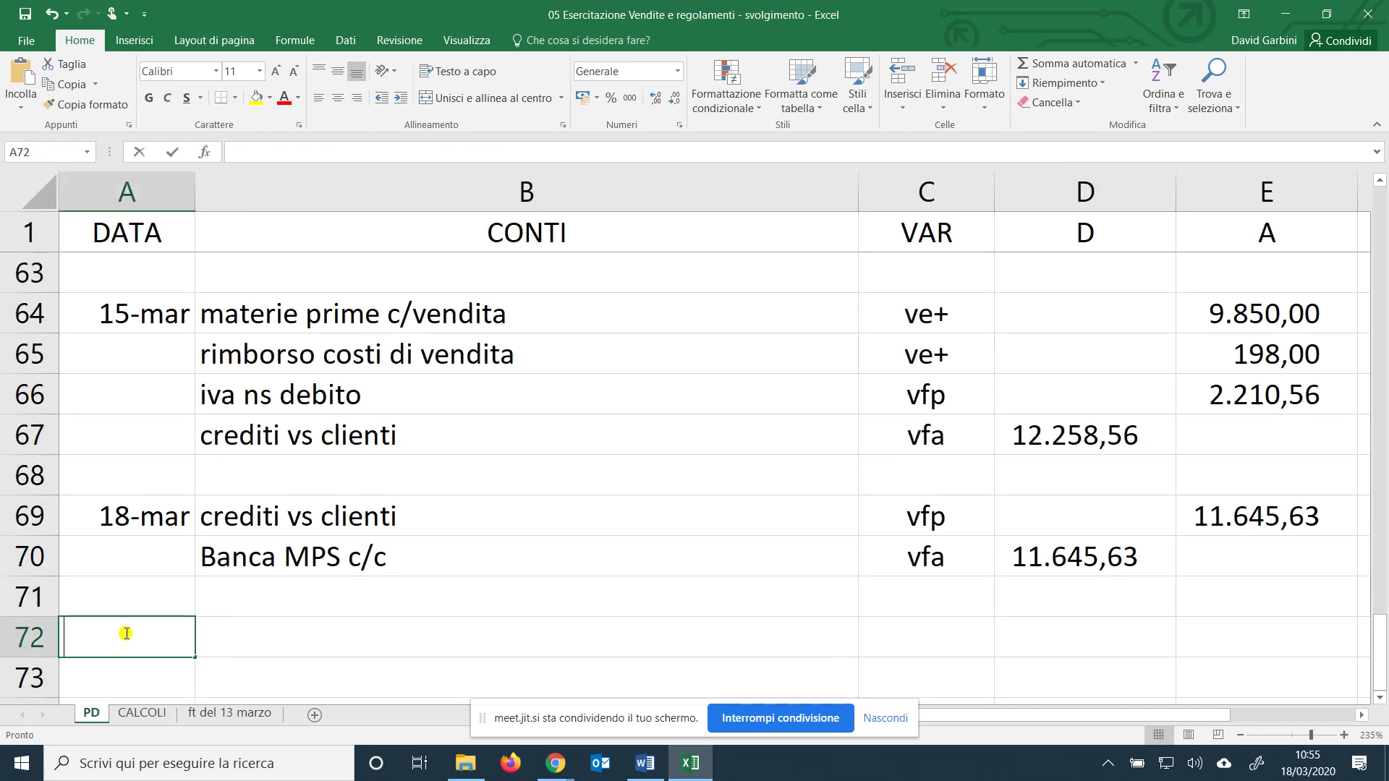
pyautogui.write('19/03')
pyautogui.scroll(-2, 185, 586)
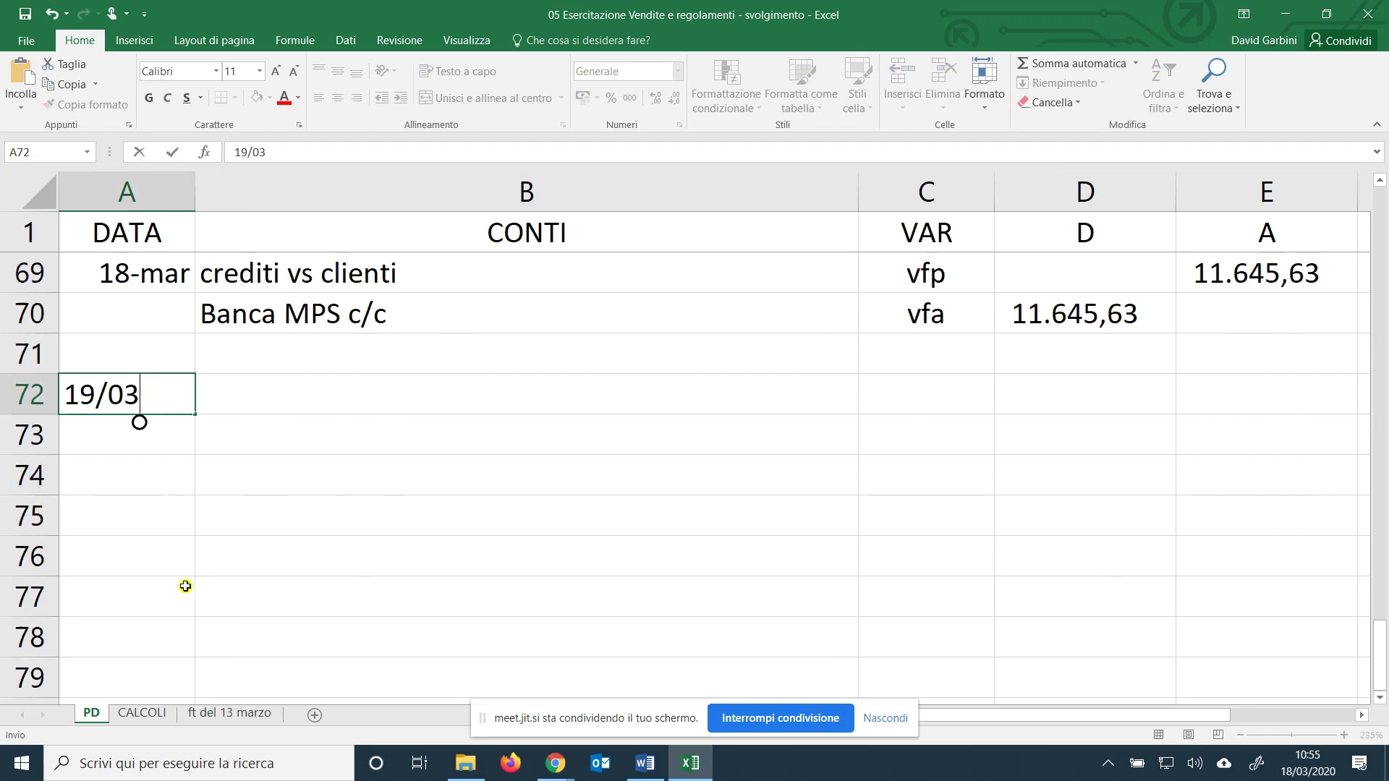
# Enter the account sconti passivi in B72 with the variation ve- in C72.
pyautogui.click(338, 395)
pyautogui.write('sconti at')
pyautogui.write('ti')
pyautogui.press('BackSpace')
pyautogui.press('BackSpace')
pyautogui.press('BackSpace')
pyautogui.press('BackSpace')
pyautogui.write('passivi')
pyautogui.press('Tab')
pyautogui.write('ve-')
pyautogui.press('Tab')
# Link the sconti passivi debit amount in D72 to the discount in the CALCOLI sheet, cell C38.
pyautogui.write('=')
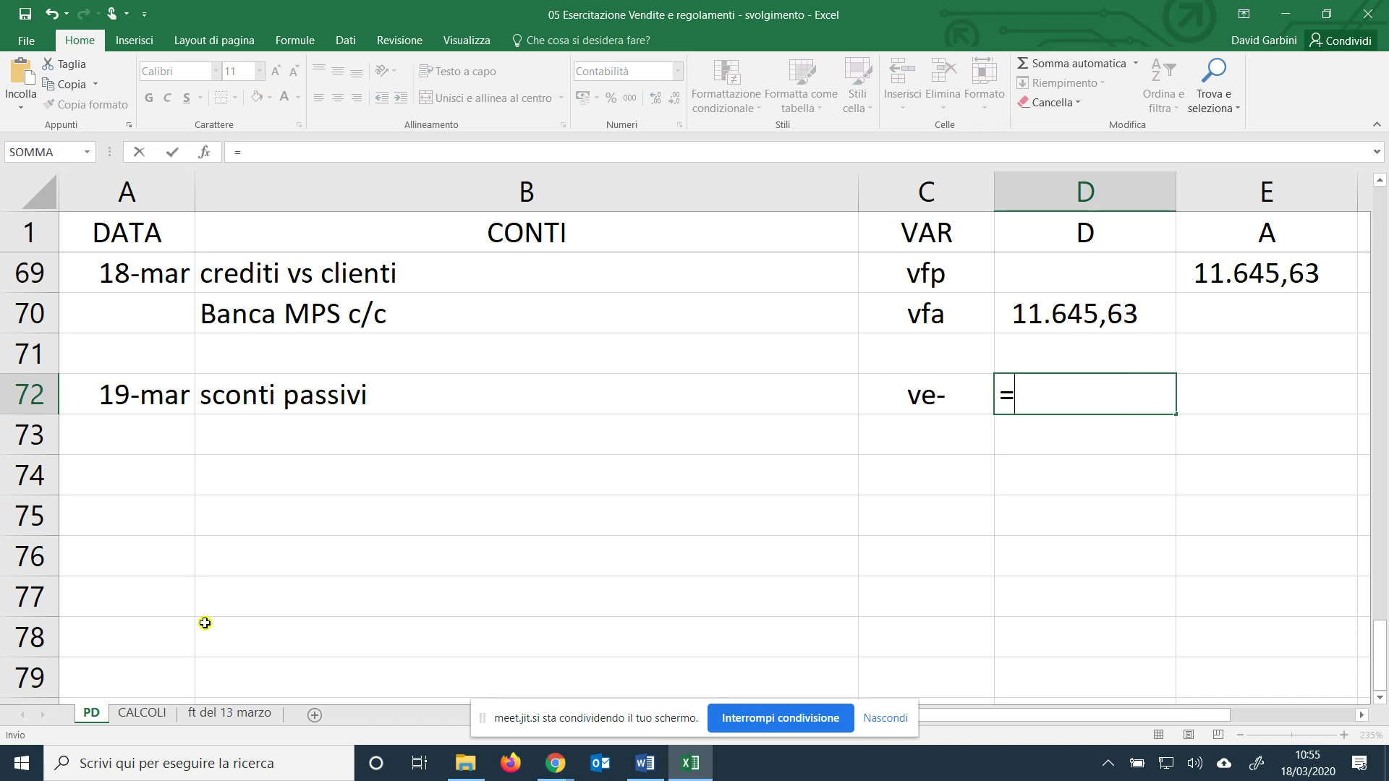
pyautogui.click(145, 712)
pyautogui.click(642, 378)
pyautogui.press('Return')
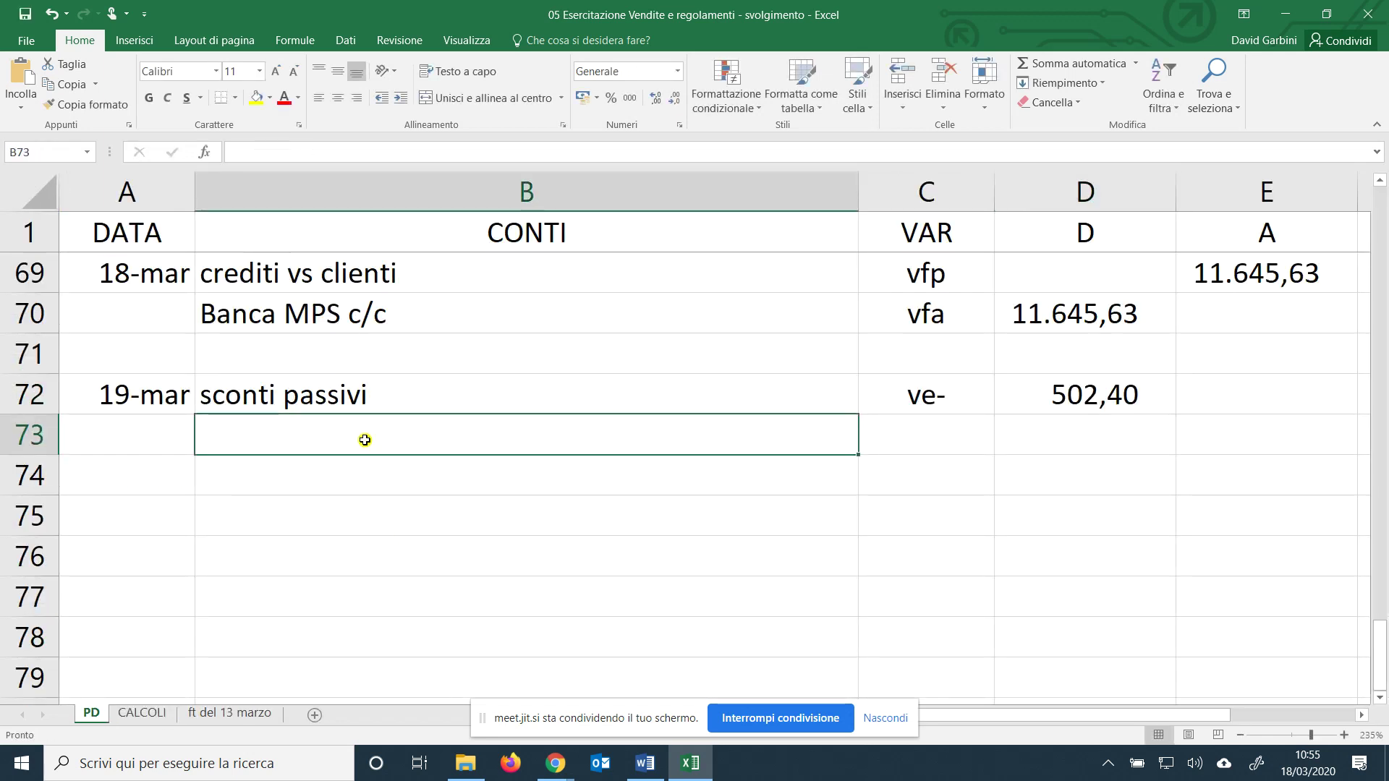
# Enter the account iva ns debito in B73 with the variation vfa in C73.
pyautogui.write('iva ns')
pyautogui.write('debito')
pyautogui.press('Tab')
pyautogui.write('vfa')
pyautogui.press('Tab')
# Link the iva ns debito debit amount in D73 to the VAT in the CALCOLI sheet with =CALCOLI!C39.
pyautogui.write('=')
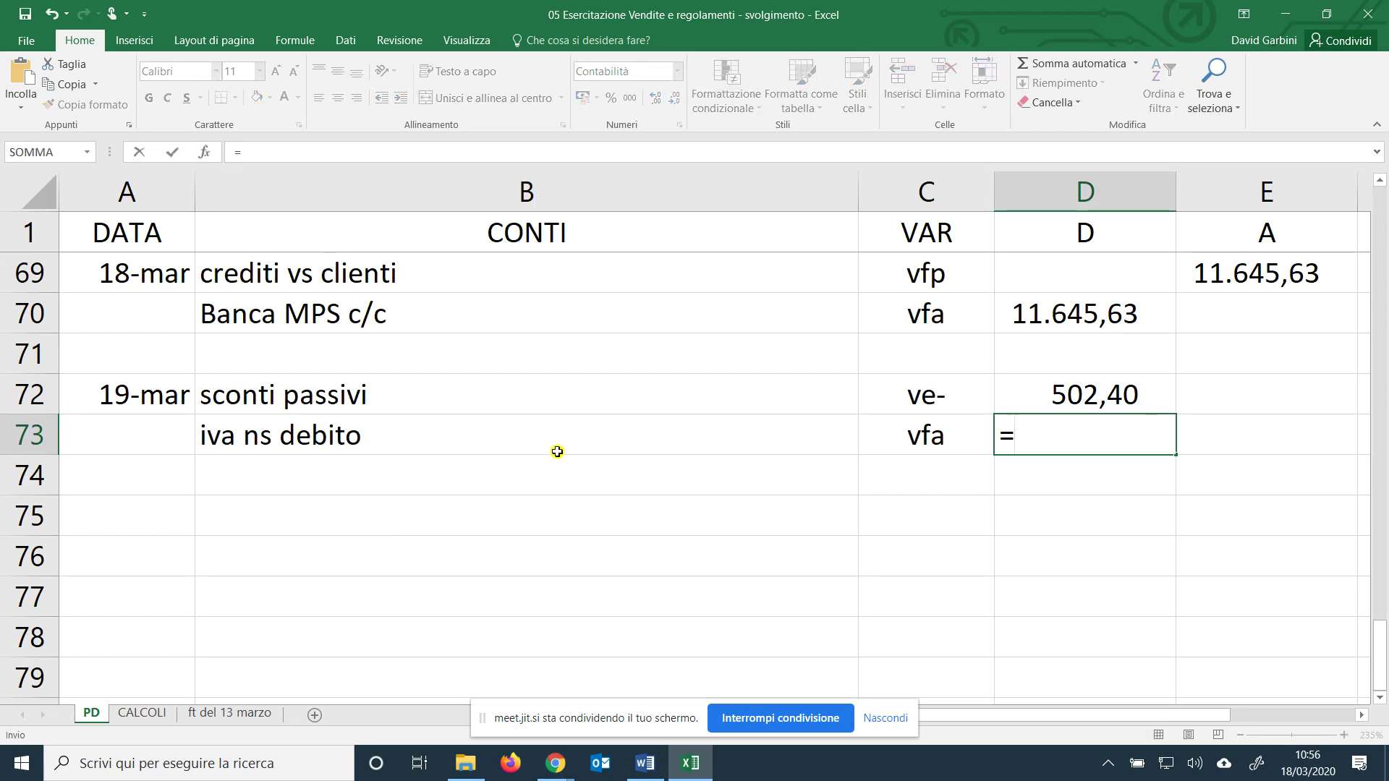
pyautogui.click(136, 713)
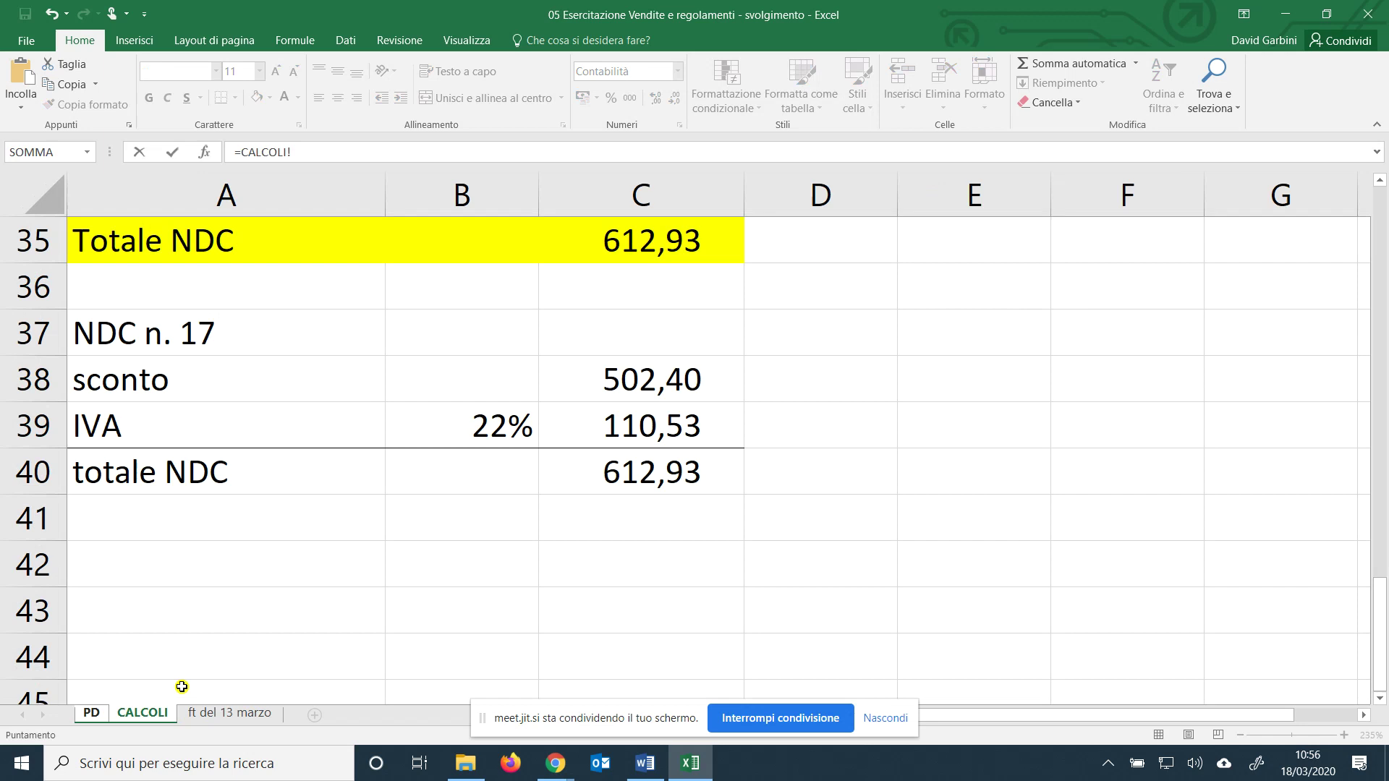
pyautogui.click(596, 442)
pyautogui.press('Return')
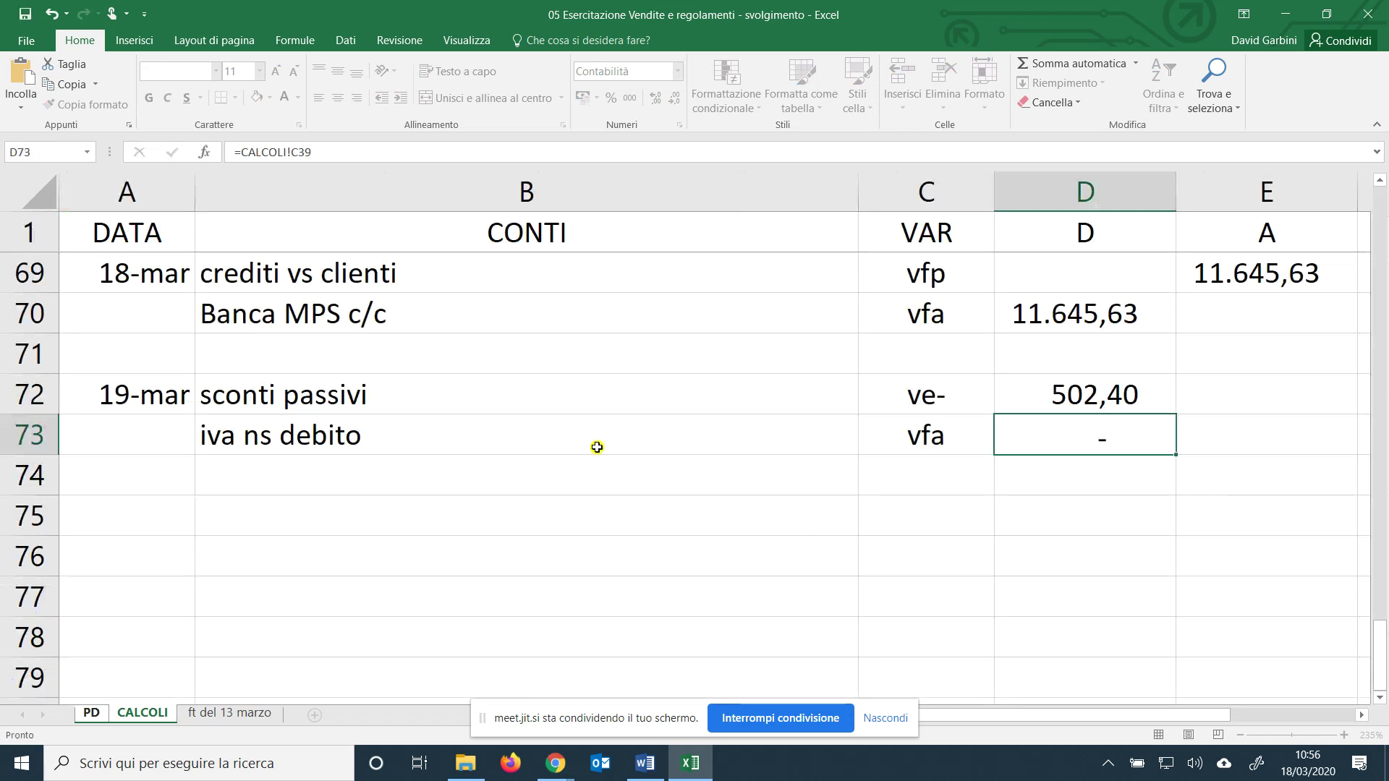
pyautogui.click(598, 470)
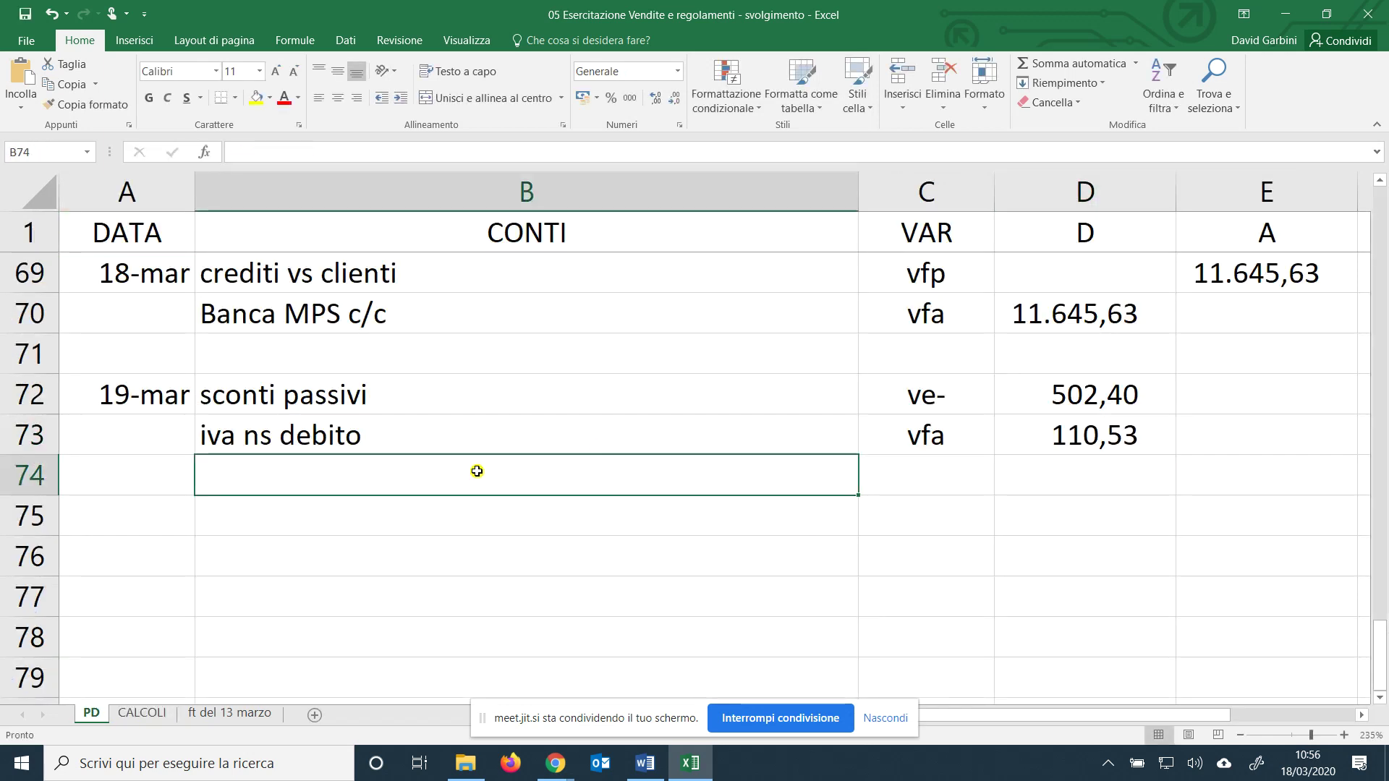
pyautogui.write('debiti vs fornitori')
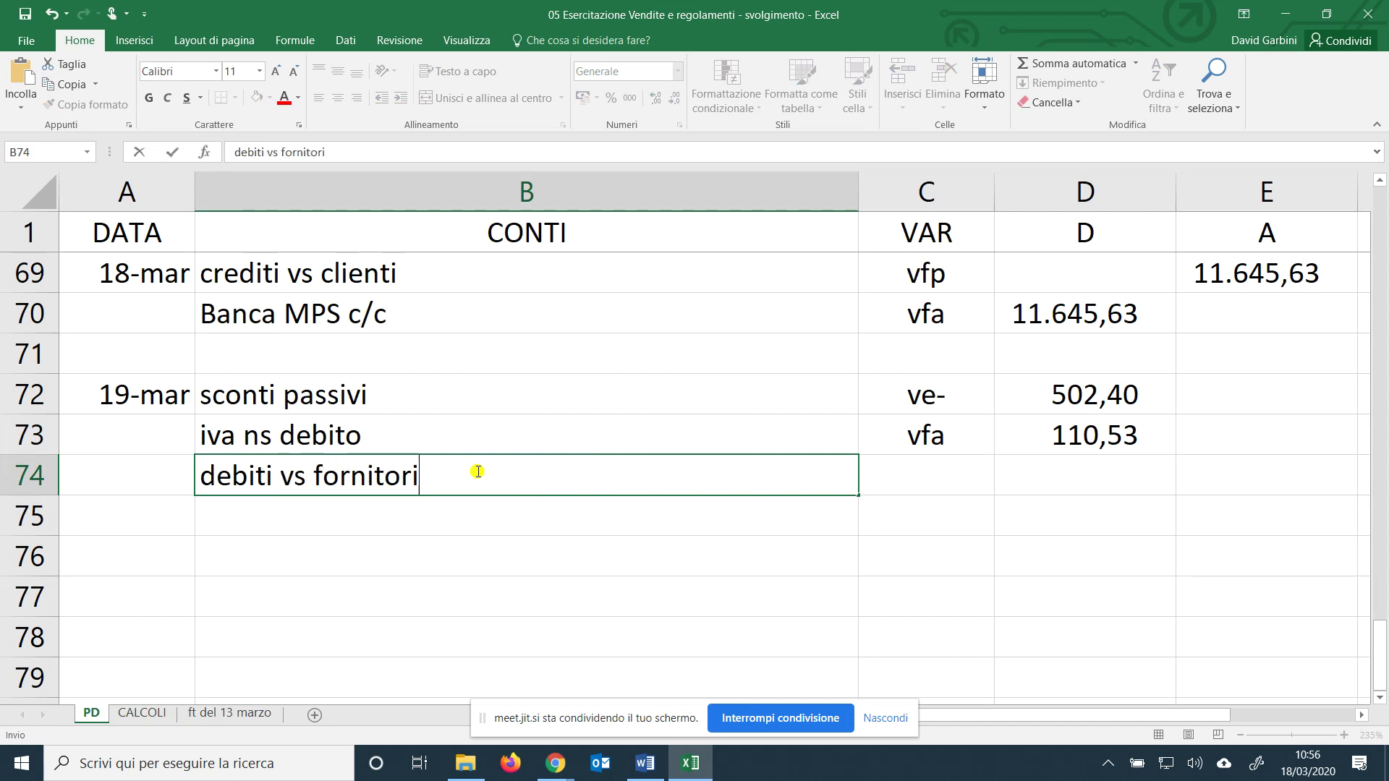
pyautogui.press('BackSpace')
pyautogui.press('BackSpace')
pyautogui.press('BackSpace')
pyautogui.press('BackSpace')
pyautogui.press('BackSpace')
pyautogui.press('BackSpace')
pyautogui.press('BackSpace')
pyautogui.press('BackSpace')
pyautogui.press('BackSpace')
pyautogui.press('BackSpace')
pyautogui.press('BackSpace')
pyautogui.press('BackSpace')
pyautogui.press('BackSpace')
pyautogui.press('BackSpace')
pyautogui.press('BackSpace')
pyautogui.press('BackSpace')
pyautogui.press('BackSpace')
pyautogui.press('BackSpace')
# Enter the account crediti vs clienti in B74 with the variation vfp in C74, leaving D74 empty.
pyautogui.write('crediti vs cl')
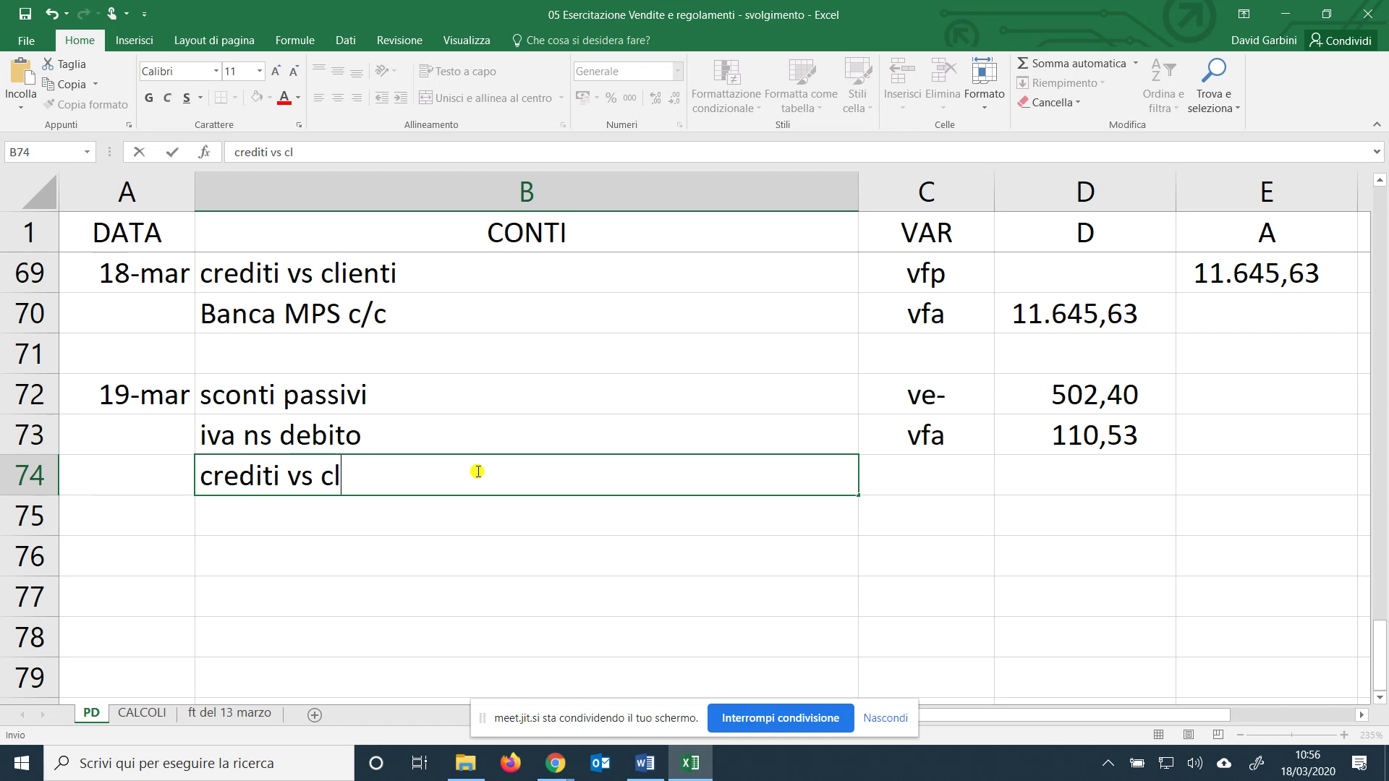
pyautogui.write('ienti')
pyautogui.press('Tab')
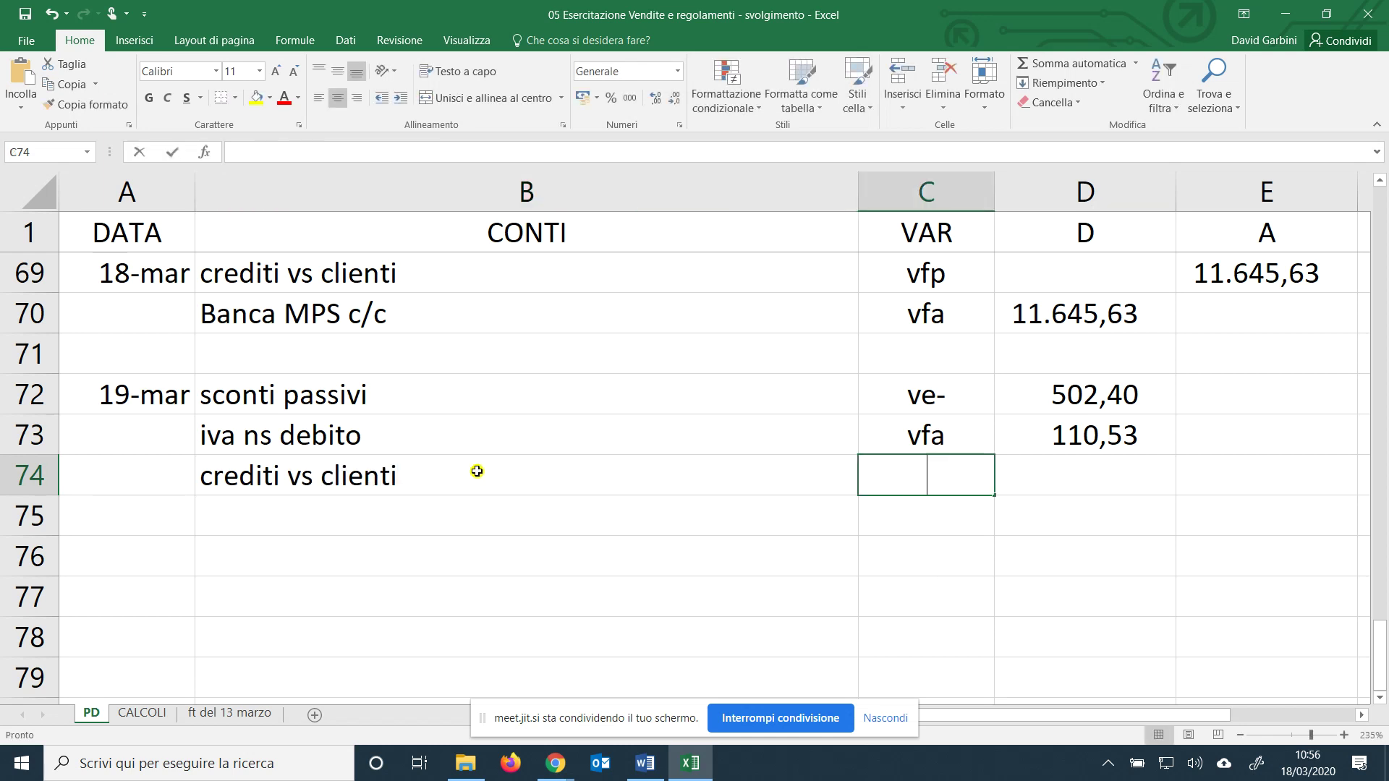
pyautogui.write('vfp')
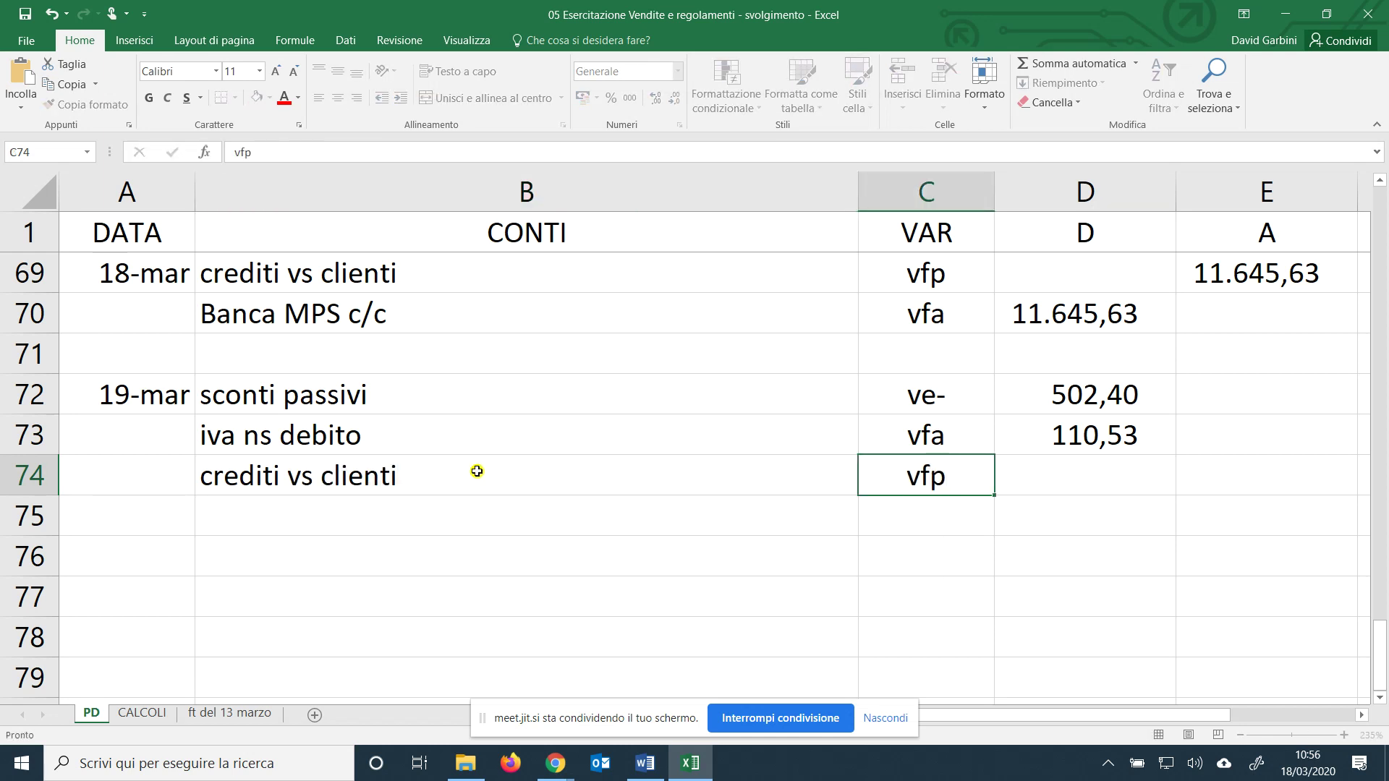
pyautogui.press('Tab')
pyautogui.press('Tab')
# Calculate the crediti vs clienti credit amount in E74 with =D72+D73 and save the workbook.
pyautogui.write('=')
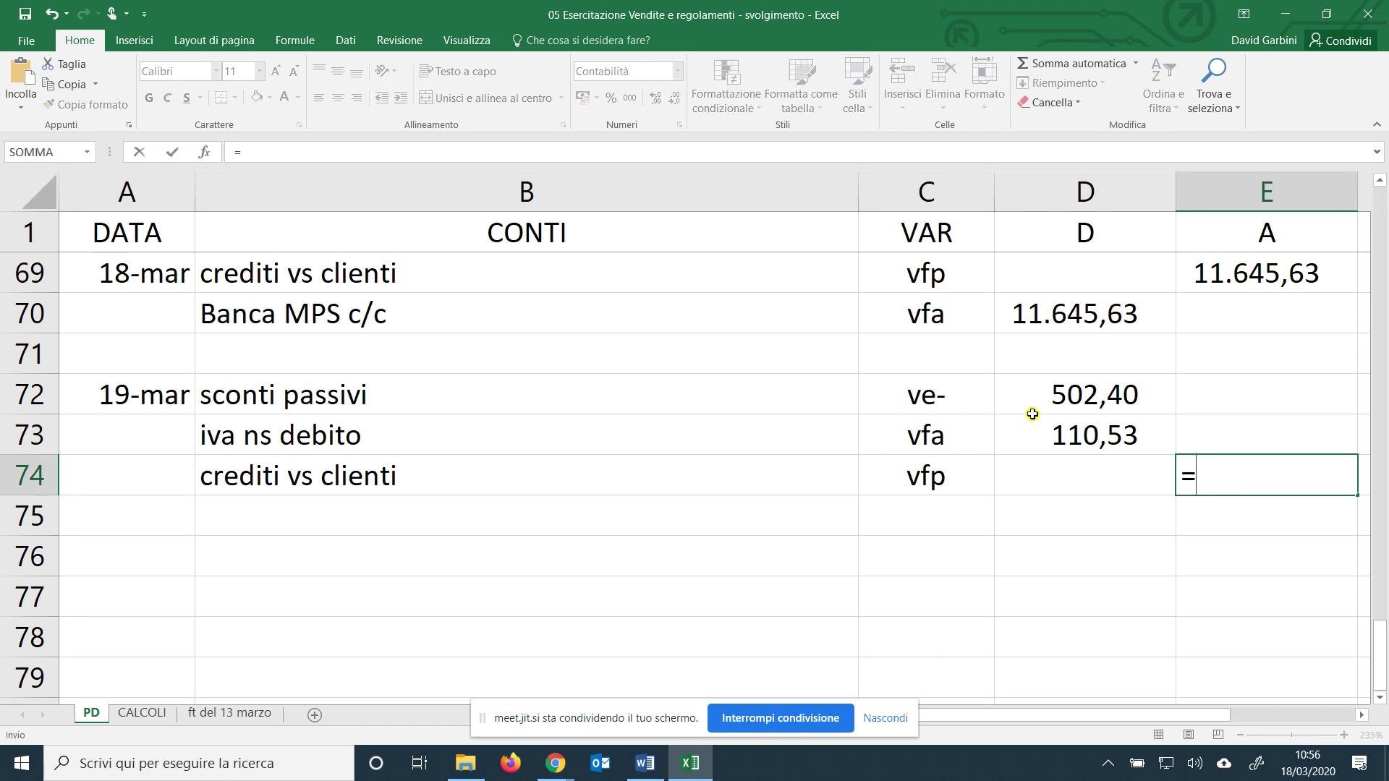
pyautogui.click(1045, 403)
pyautogui.write('+')
pyautogui.click(1113, 431)
pyautogui.press('Return')
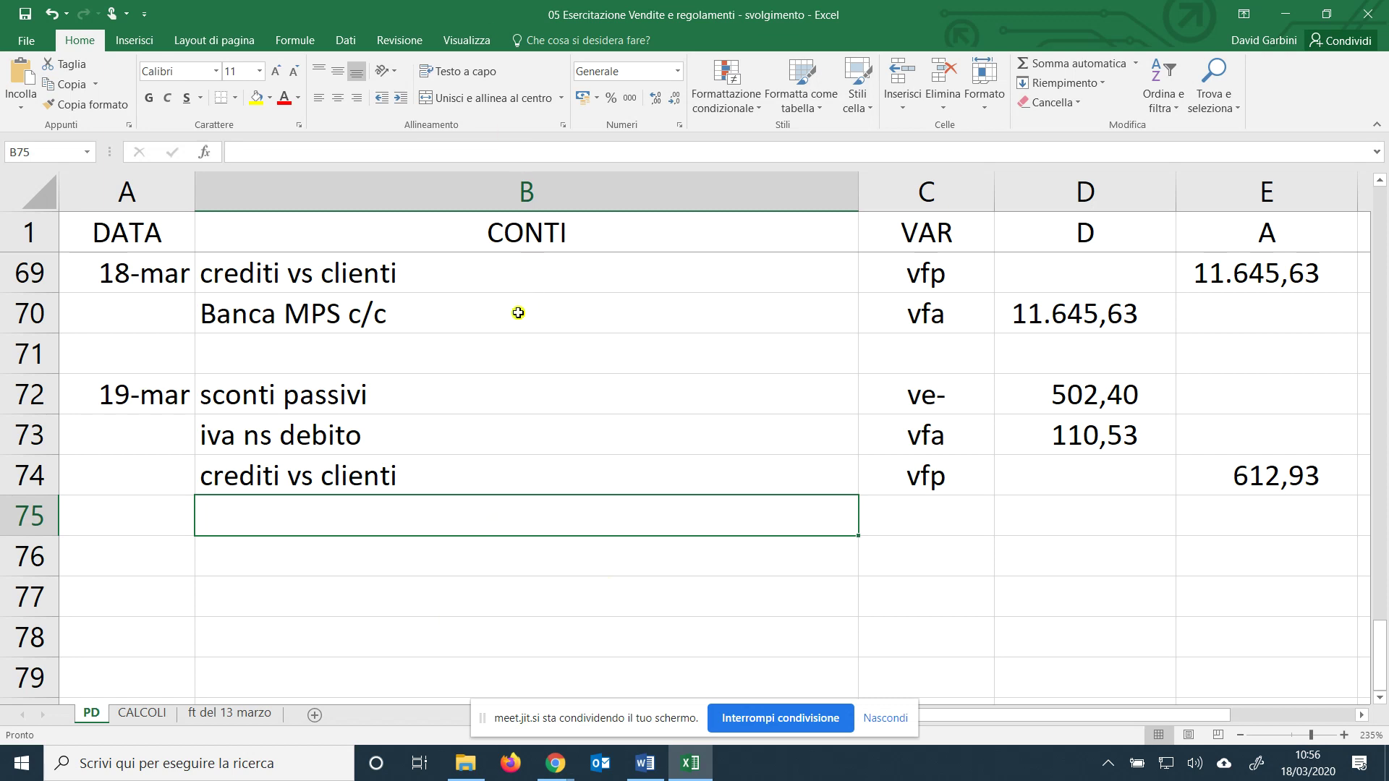
pyautogui.click(27, 14)
# Stop sharing the screen and switch to the Jitsi Meet call in Chrome.
pyautogui.click(549, 765)
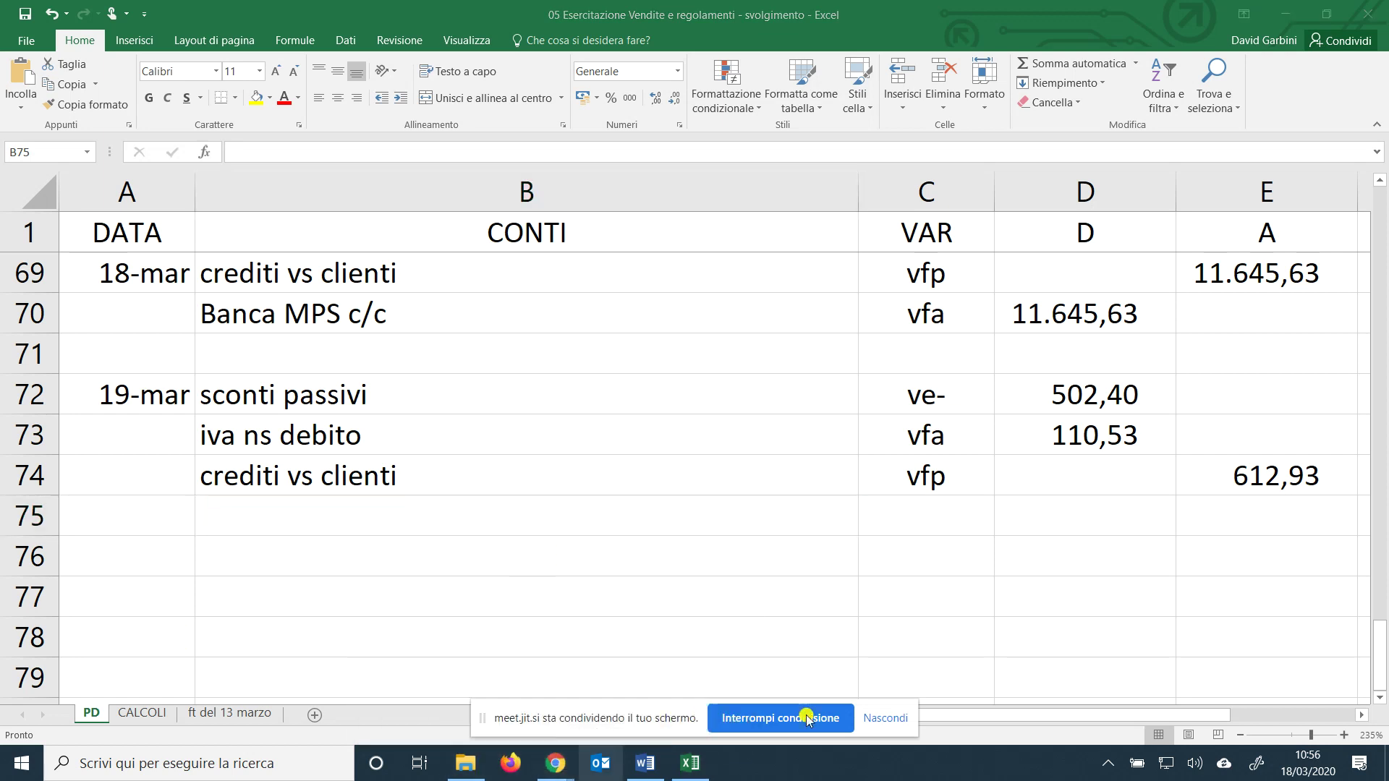
pyautogui.click(778, 719)
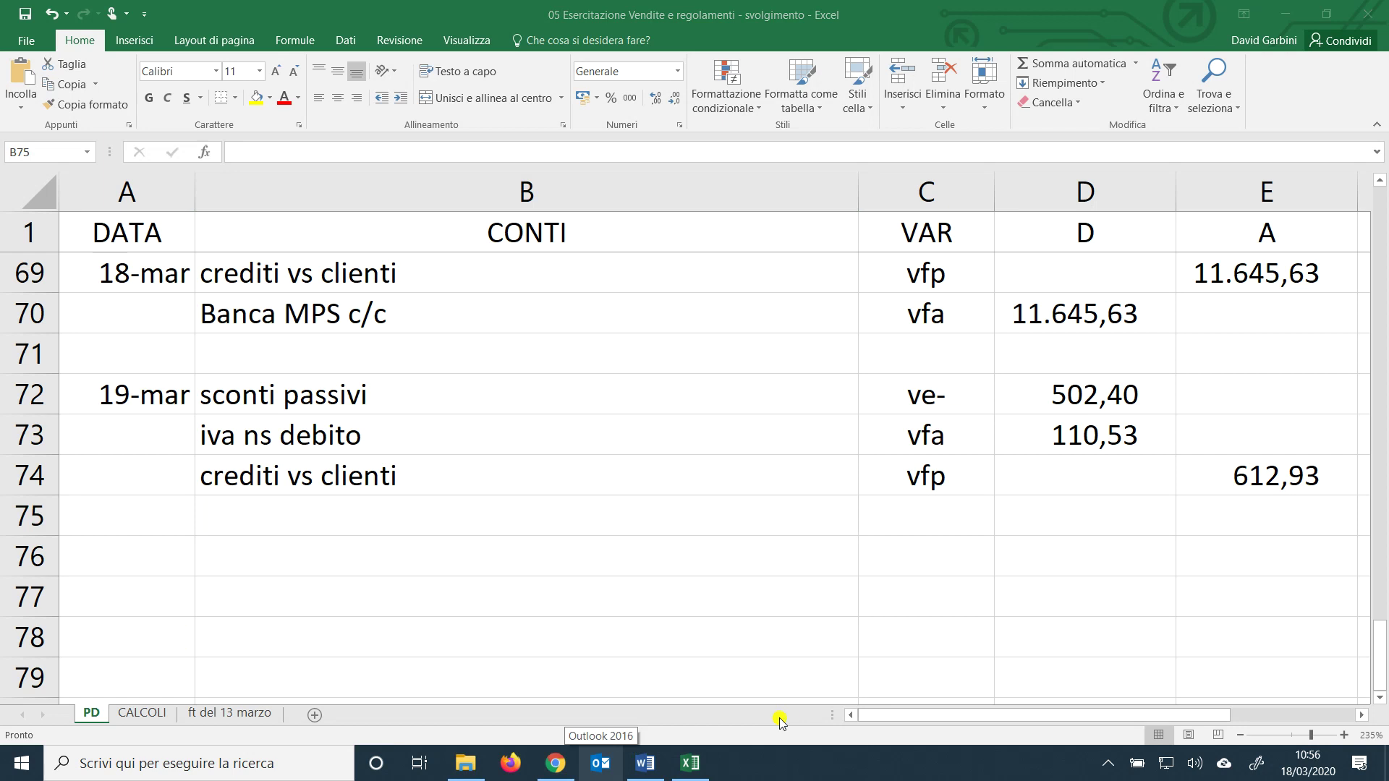
pyautogui.click(567, 769)
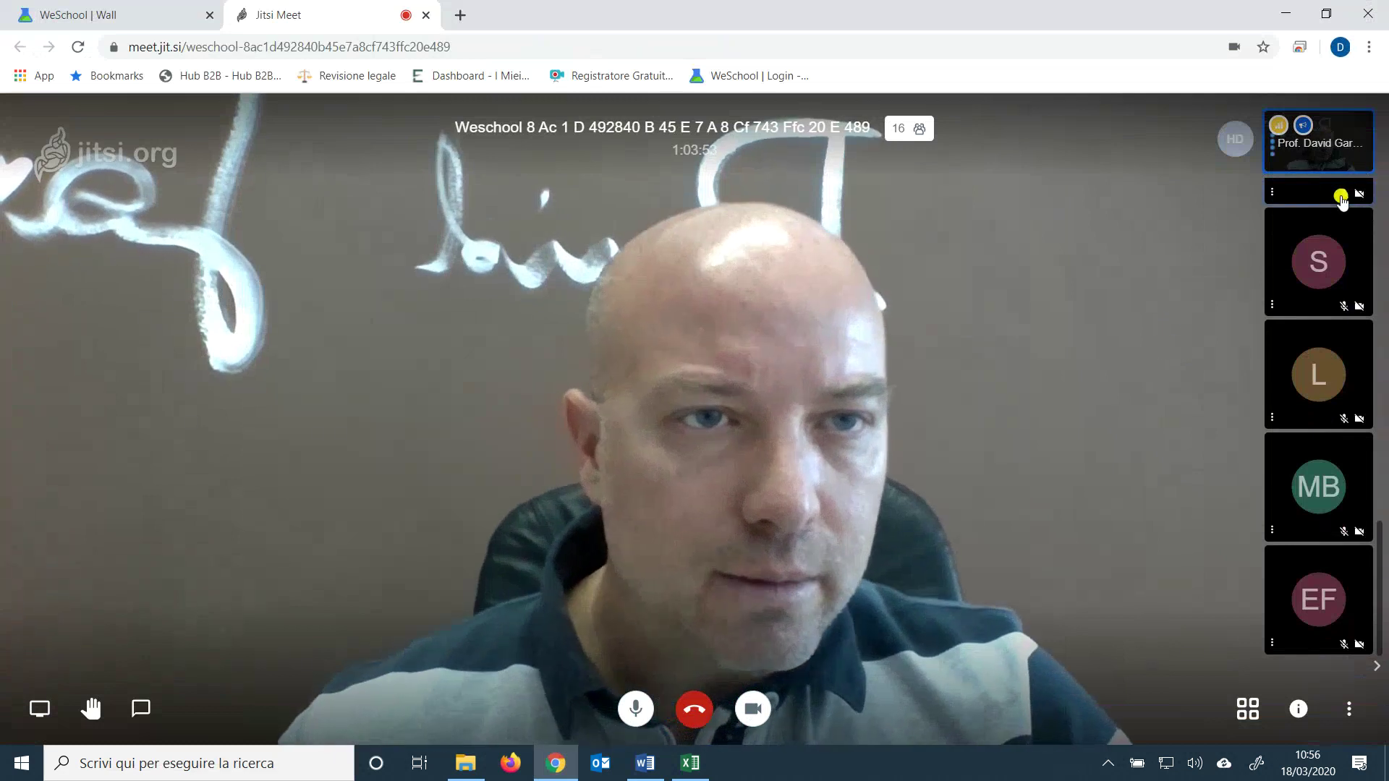
# Look through the call's participant list and bring unnamed participants into the main view.
pyautogui.scroll(-10, 1278, 275)
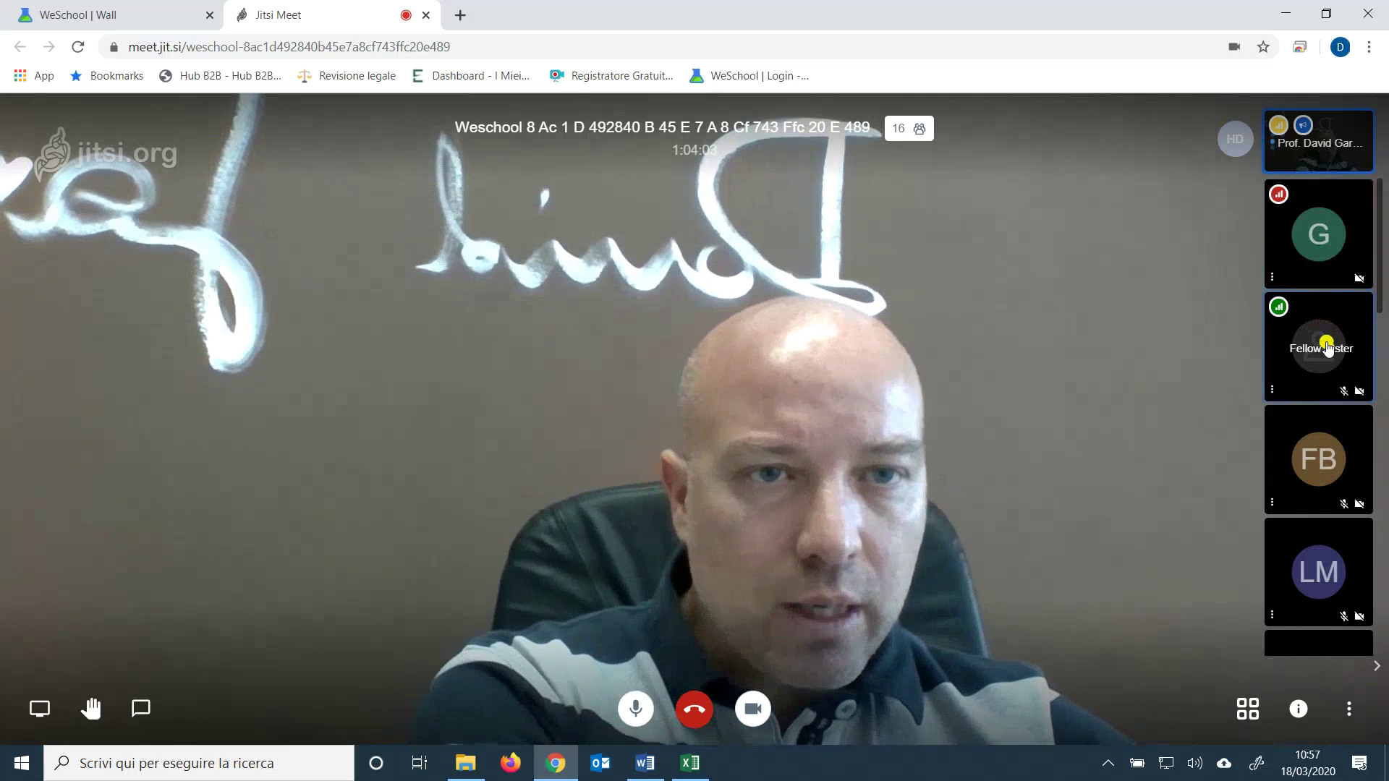
pyautogui.click(1323, 357)
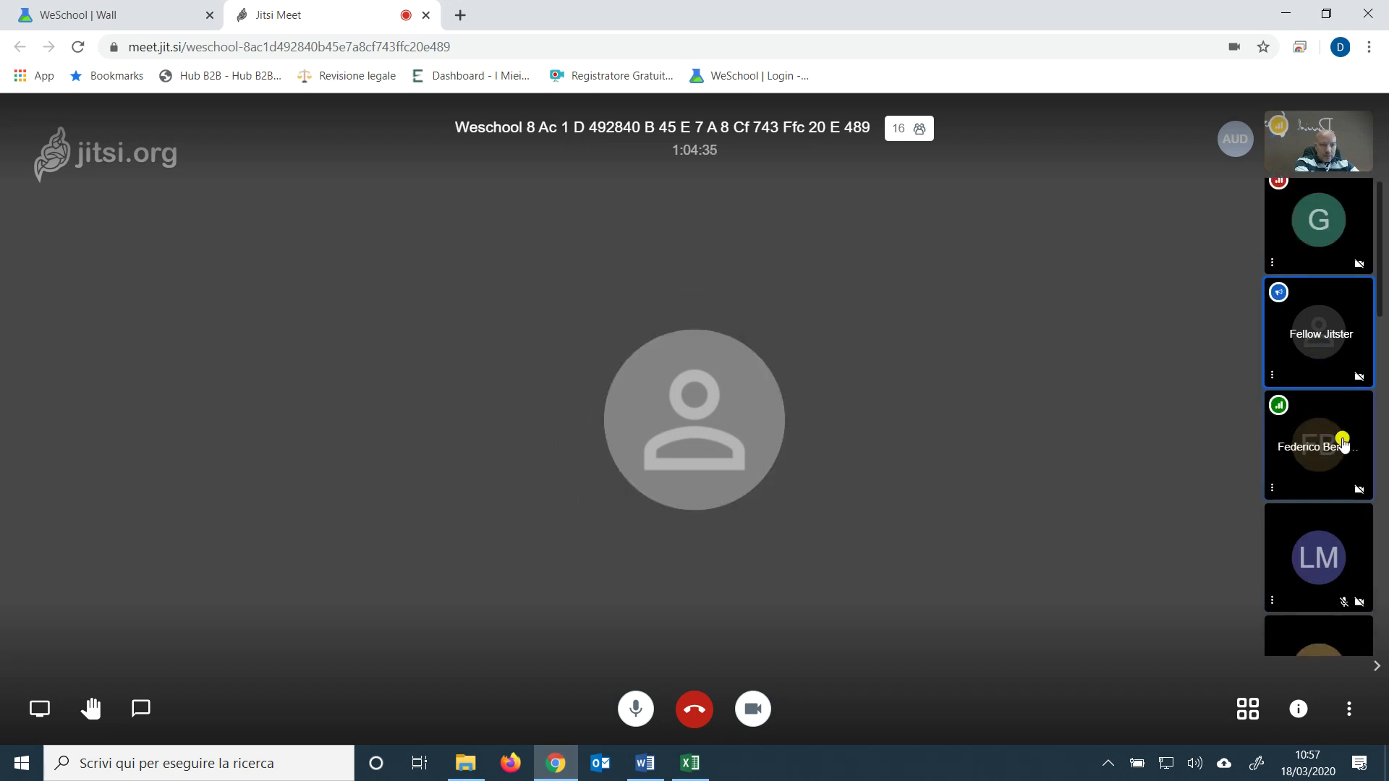
pyautogui.scroll(-2, 1327, 434)
pyautogui.scroll(-1, 1320, 515)
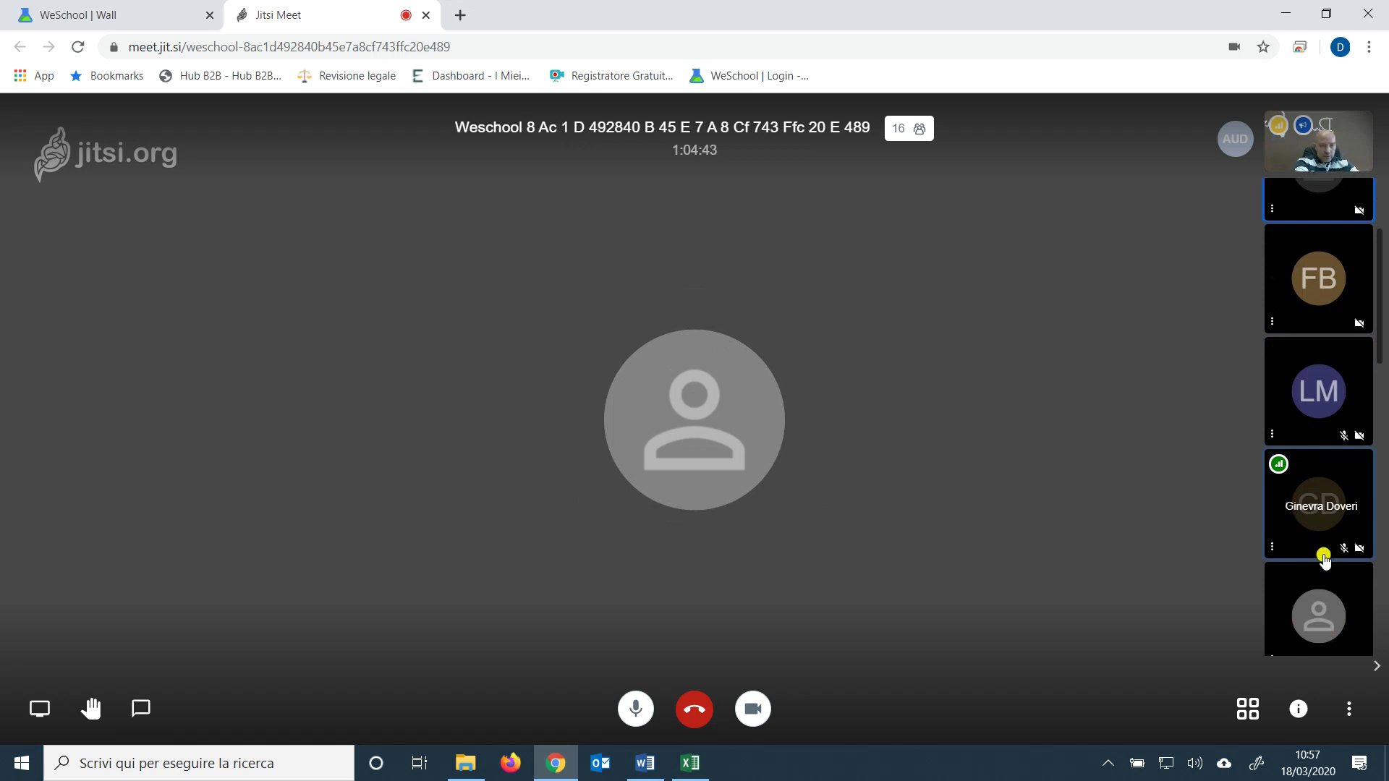
pyautogui.scroll(-1, 1320, 507)
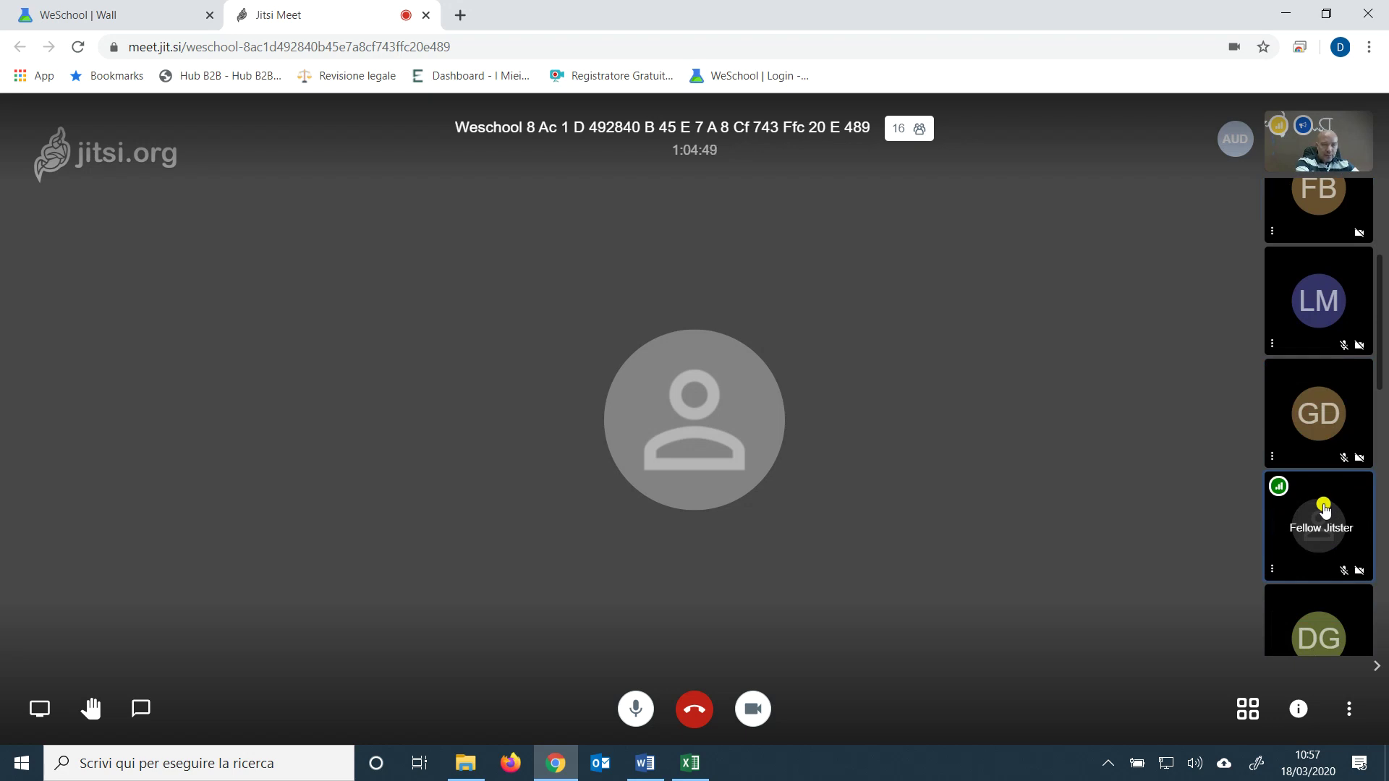
pyautogui.click(1318, 526)
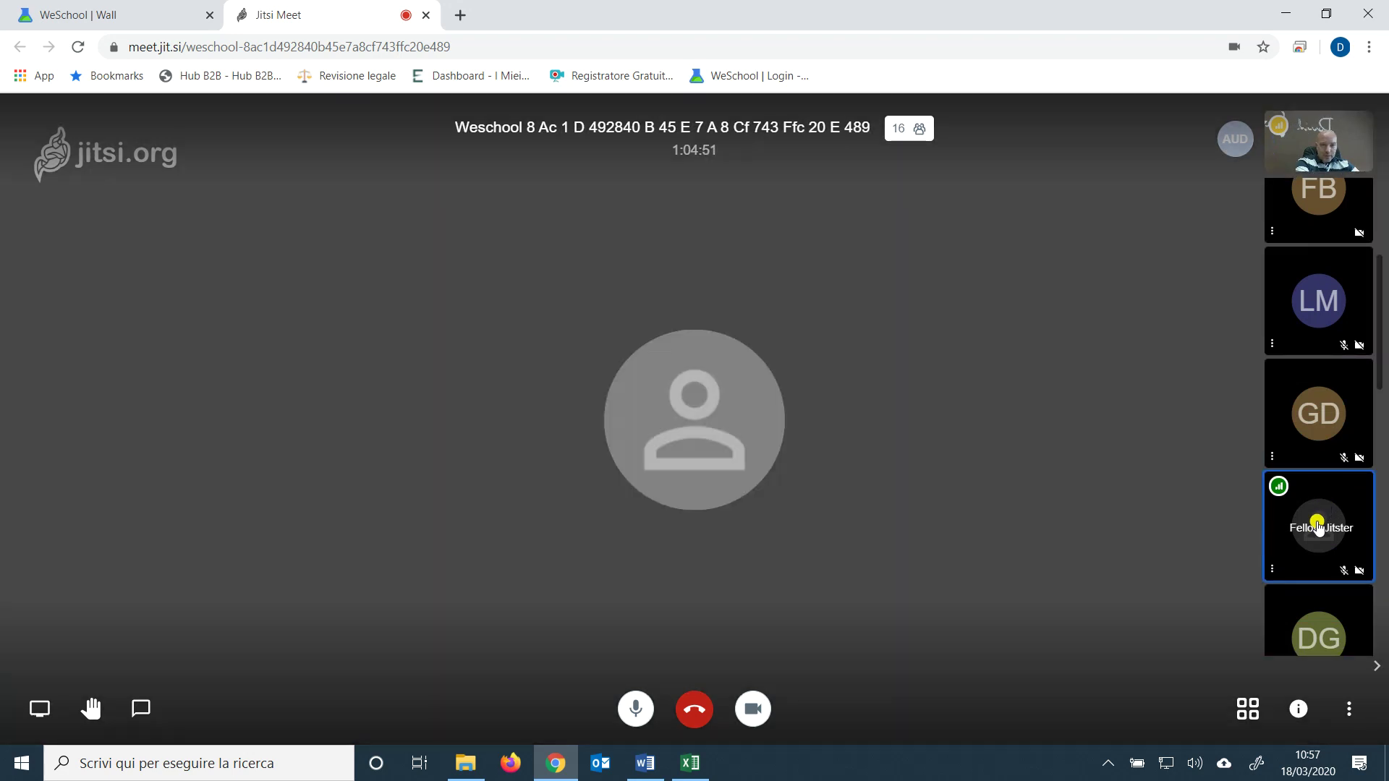